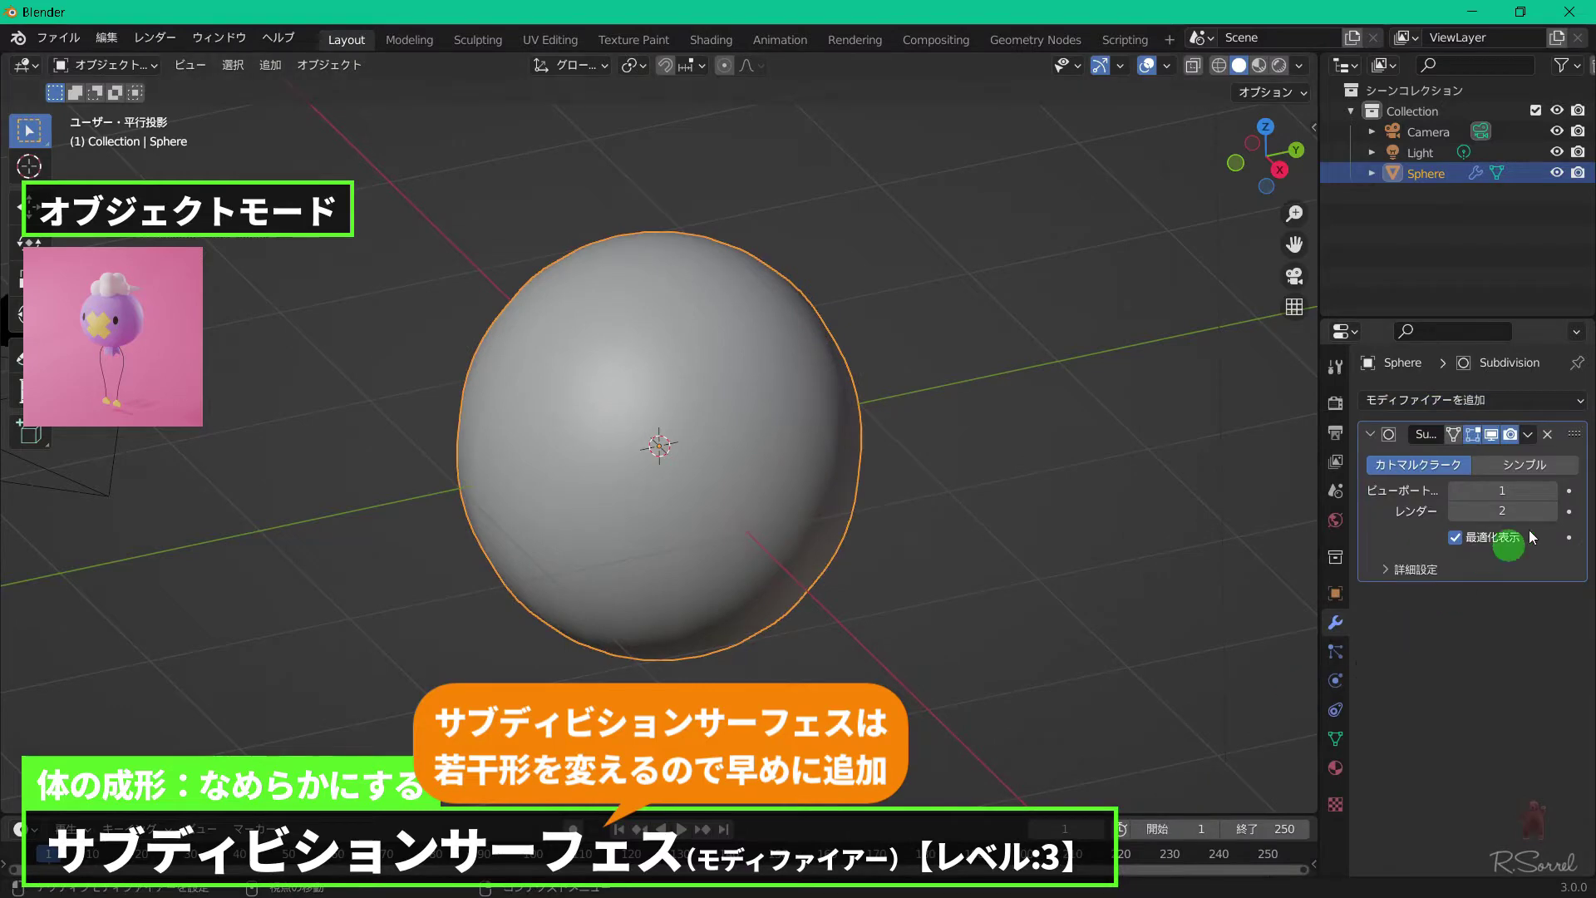
Set the sphere's Subdivision modifier to level 3 for both viewport and render.
click(1552, 492)
click(1552, 491)
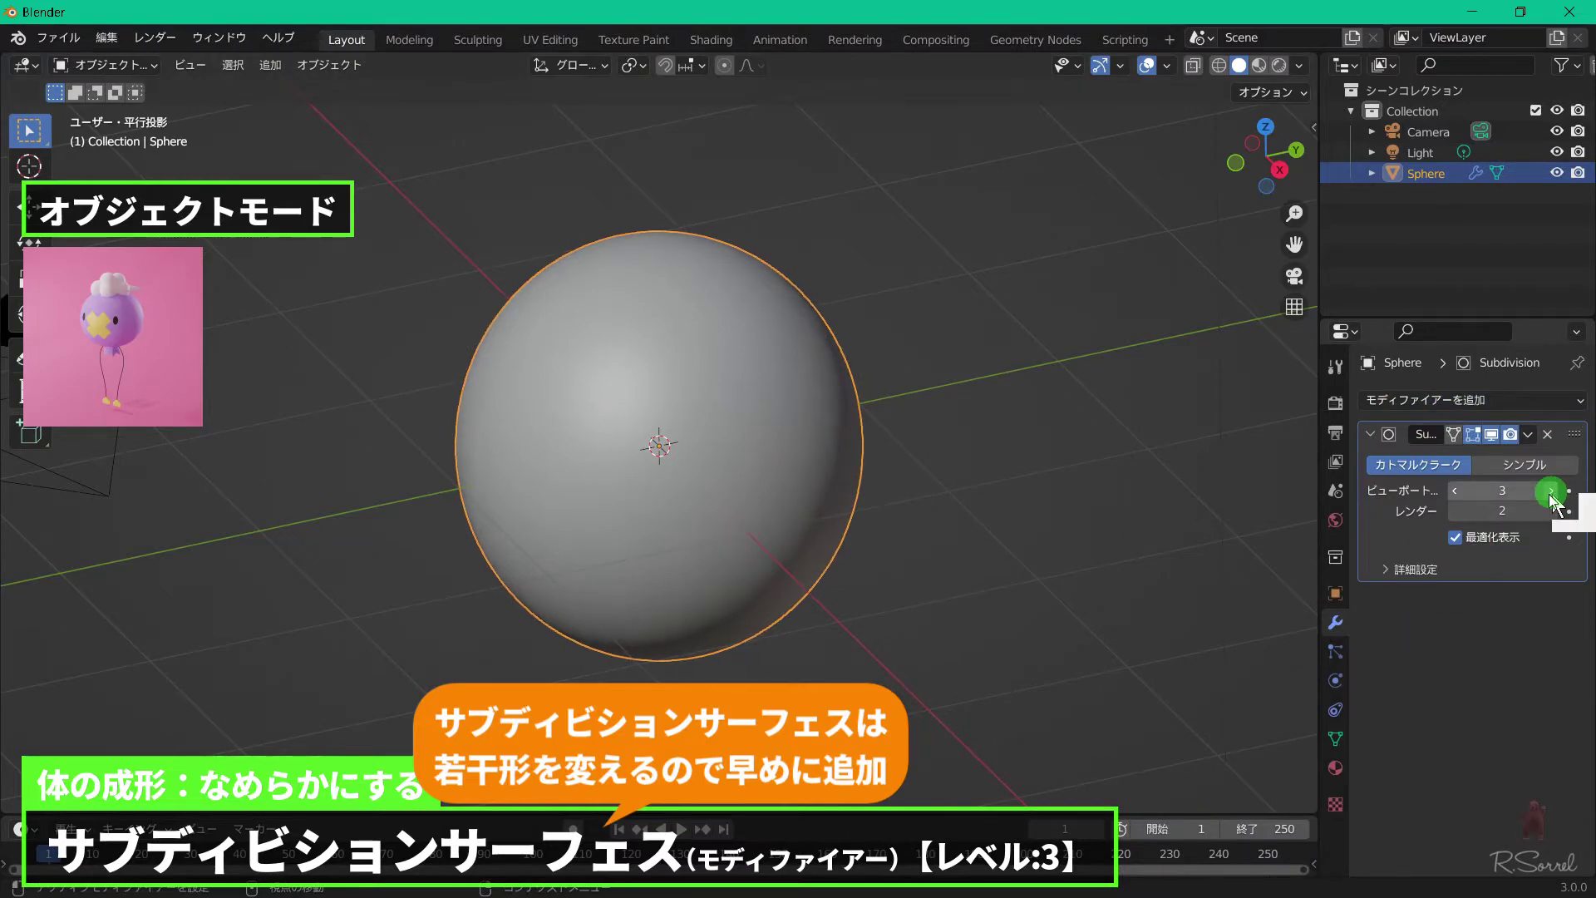
click(1552, 511)
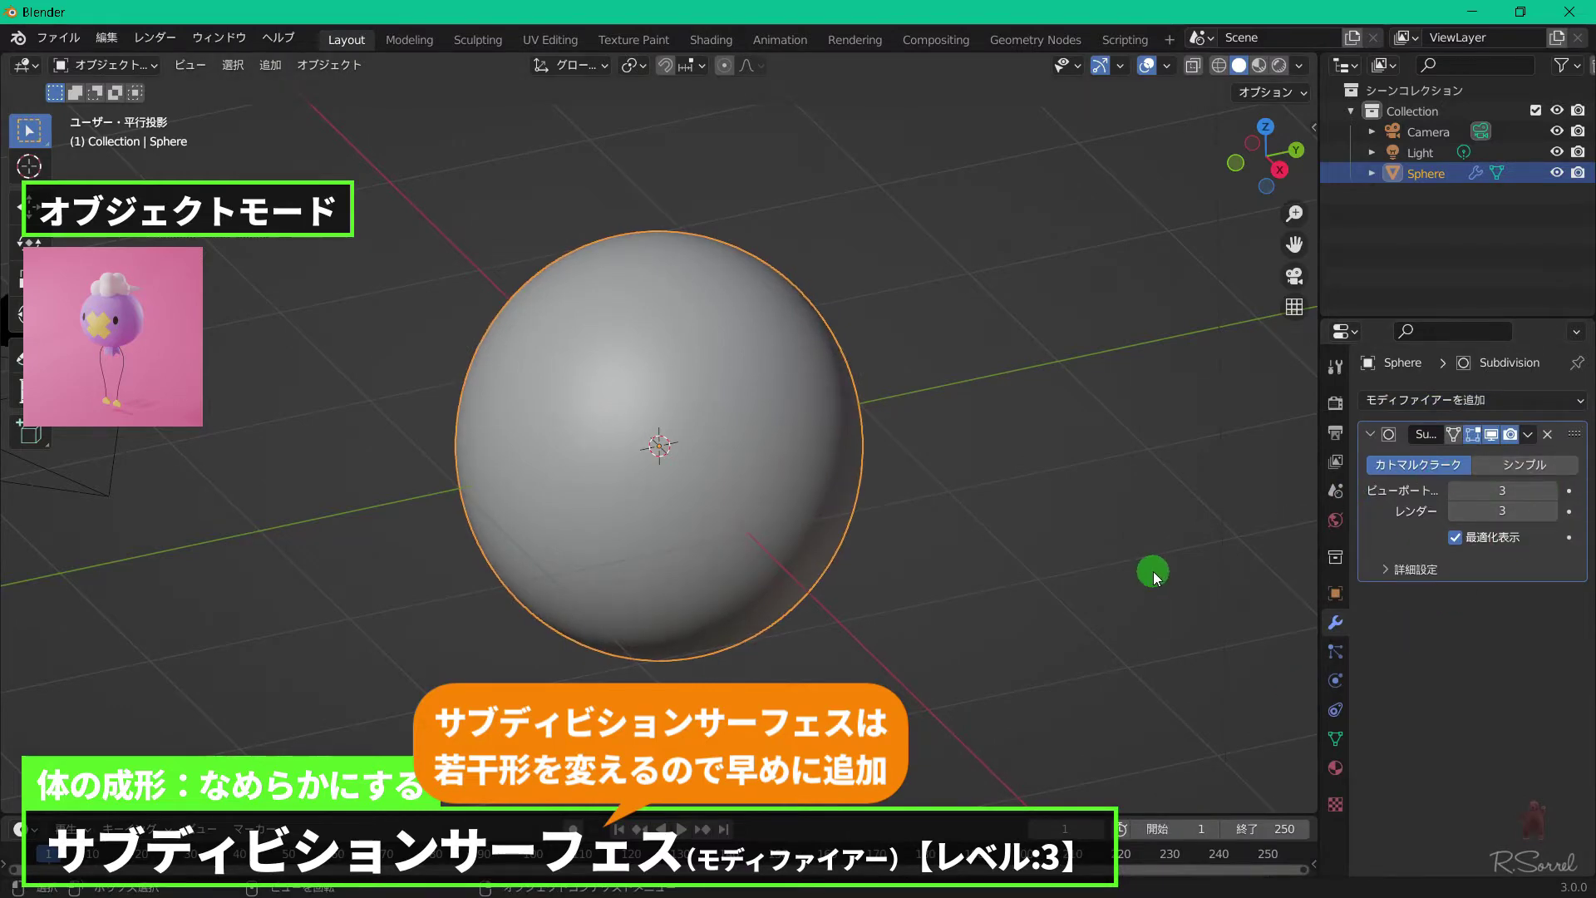
Compare the sphere's outline in front view with the Subdivision modifier's viewport display repeatedly switched off and on.
key(KP_1)
click(1492, 439)
click(1491, 439)
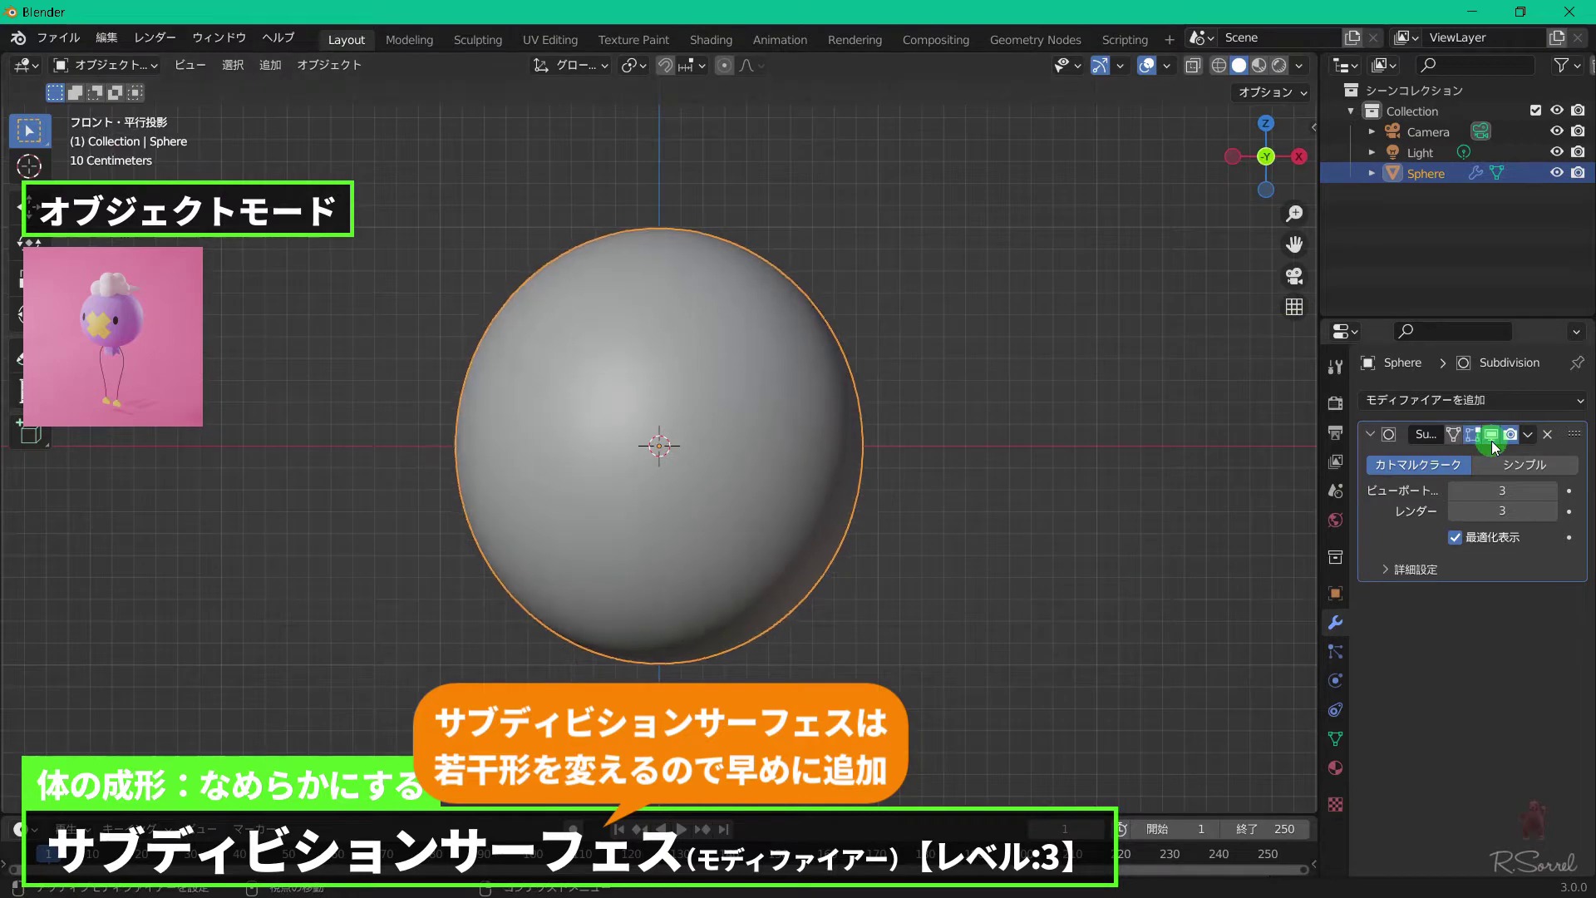
click(1492, 439)
click(1492, 439)
click(1491, 439)
click(1492, 439)
click(1492, 439)
click(1491, 439)
click(1492, 439)
click(1492, 439)
click(1492, 439)
click(1491, 439)
click(1492, 439)
click(1491, 436)
click(1491, 436)
click(1492, 435)
click(1492, 436)
click(1491, 437)
click(1492, 437)
click(1492, 438)
click(1492, 438)
click(1492, 439)
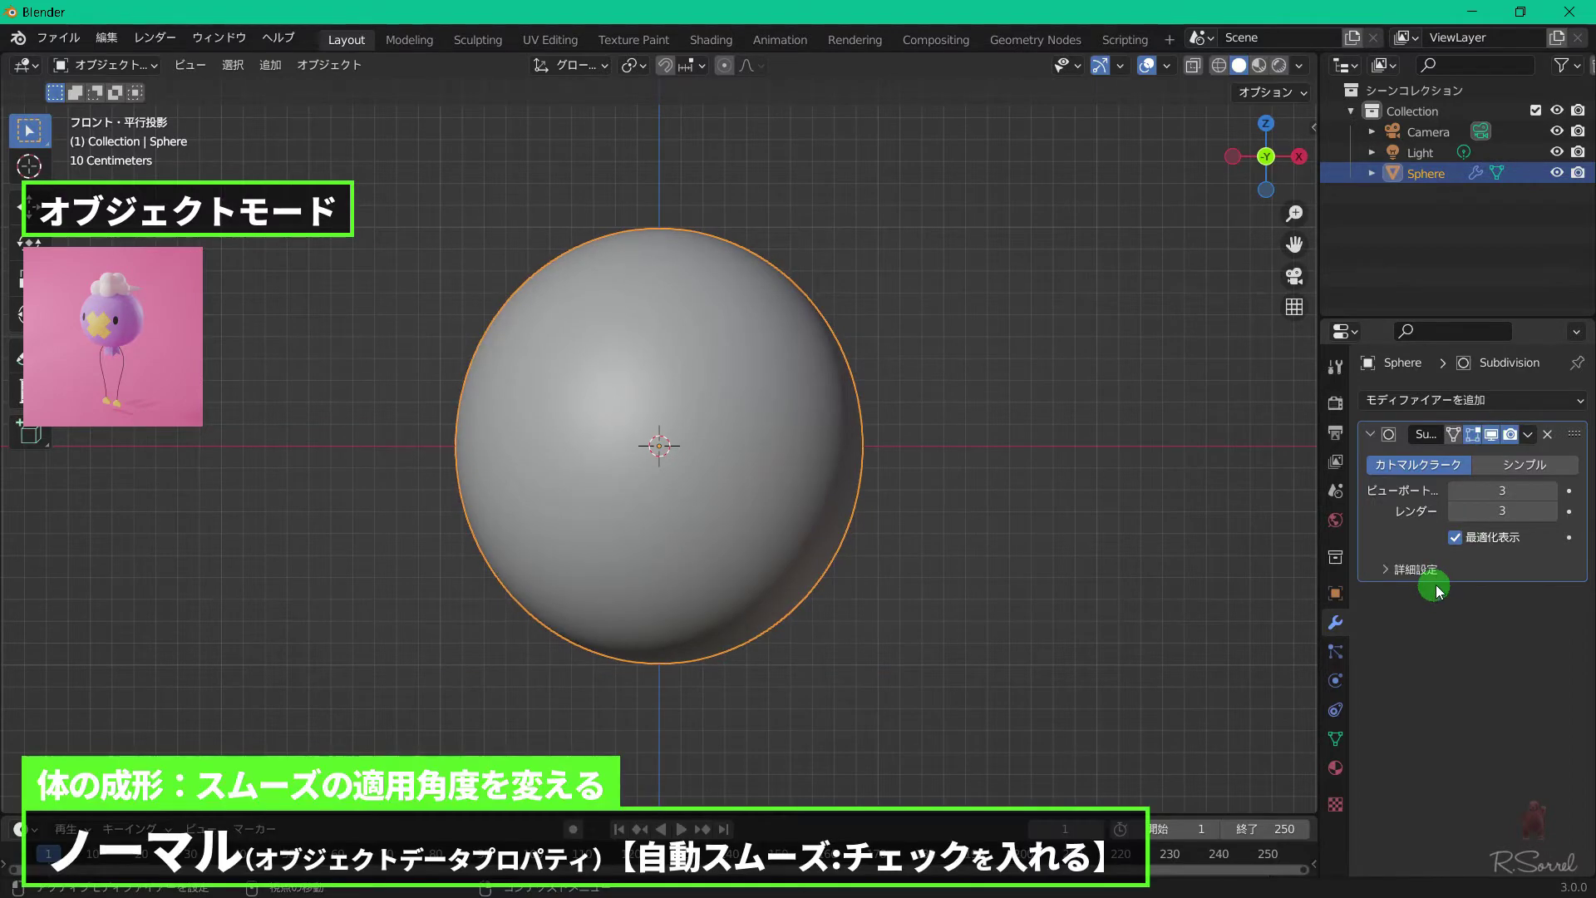
Enable Auto Smooth in the normals settings of the sphere's mesh data.
click(1336, 742)
scroll(1437, 731, down, 2)
click(1425, 753)
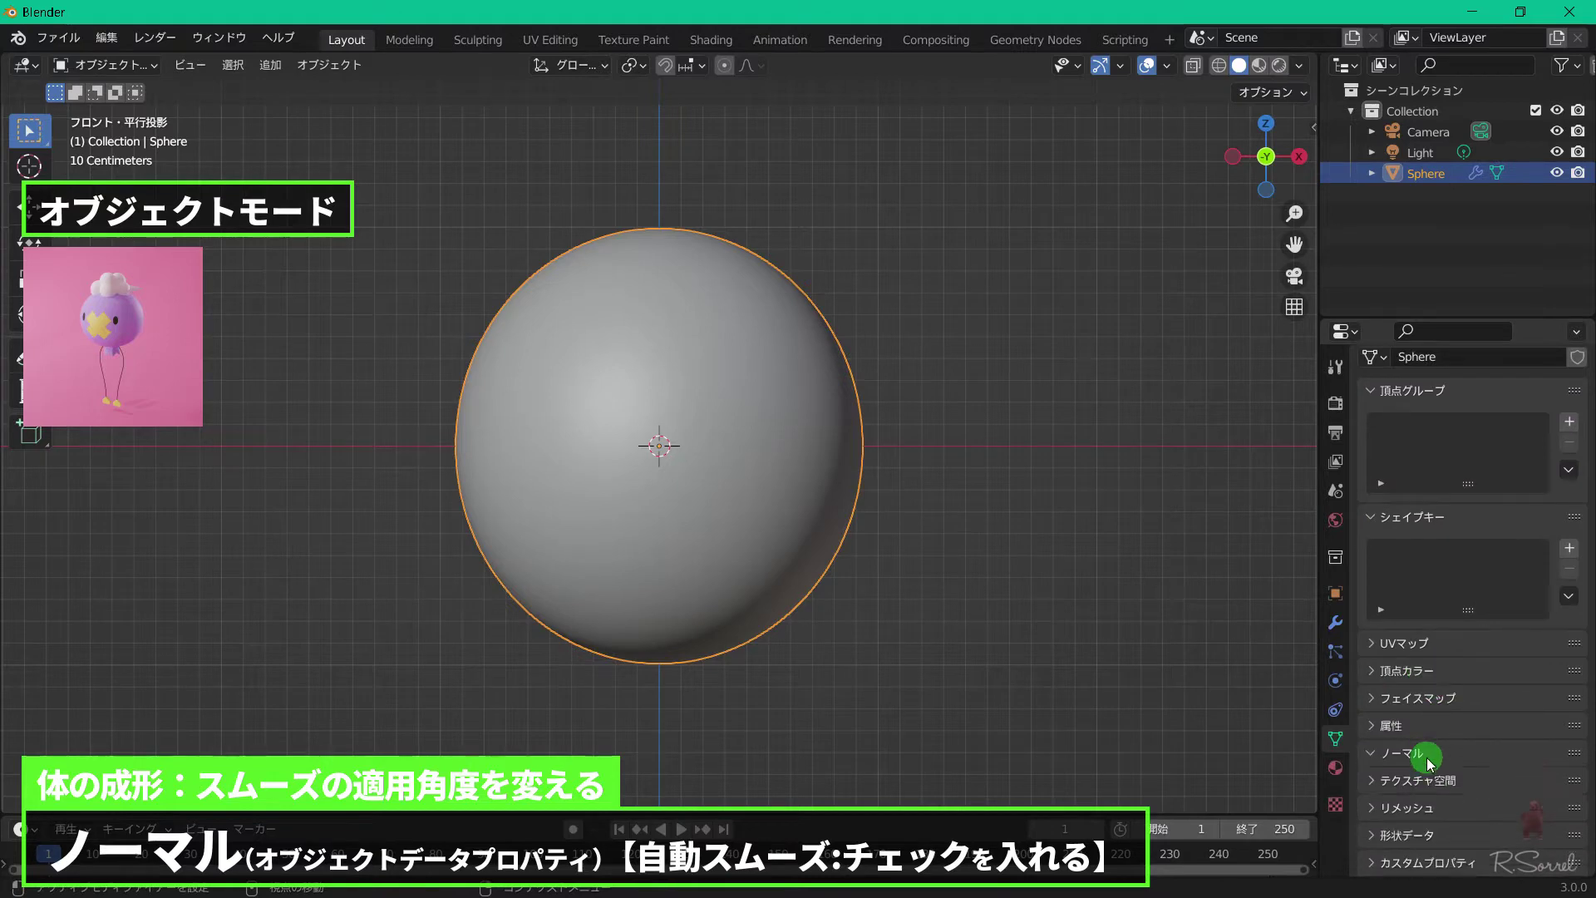
click(1453, 785)
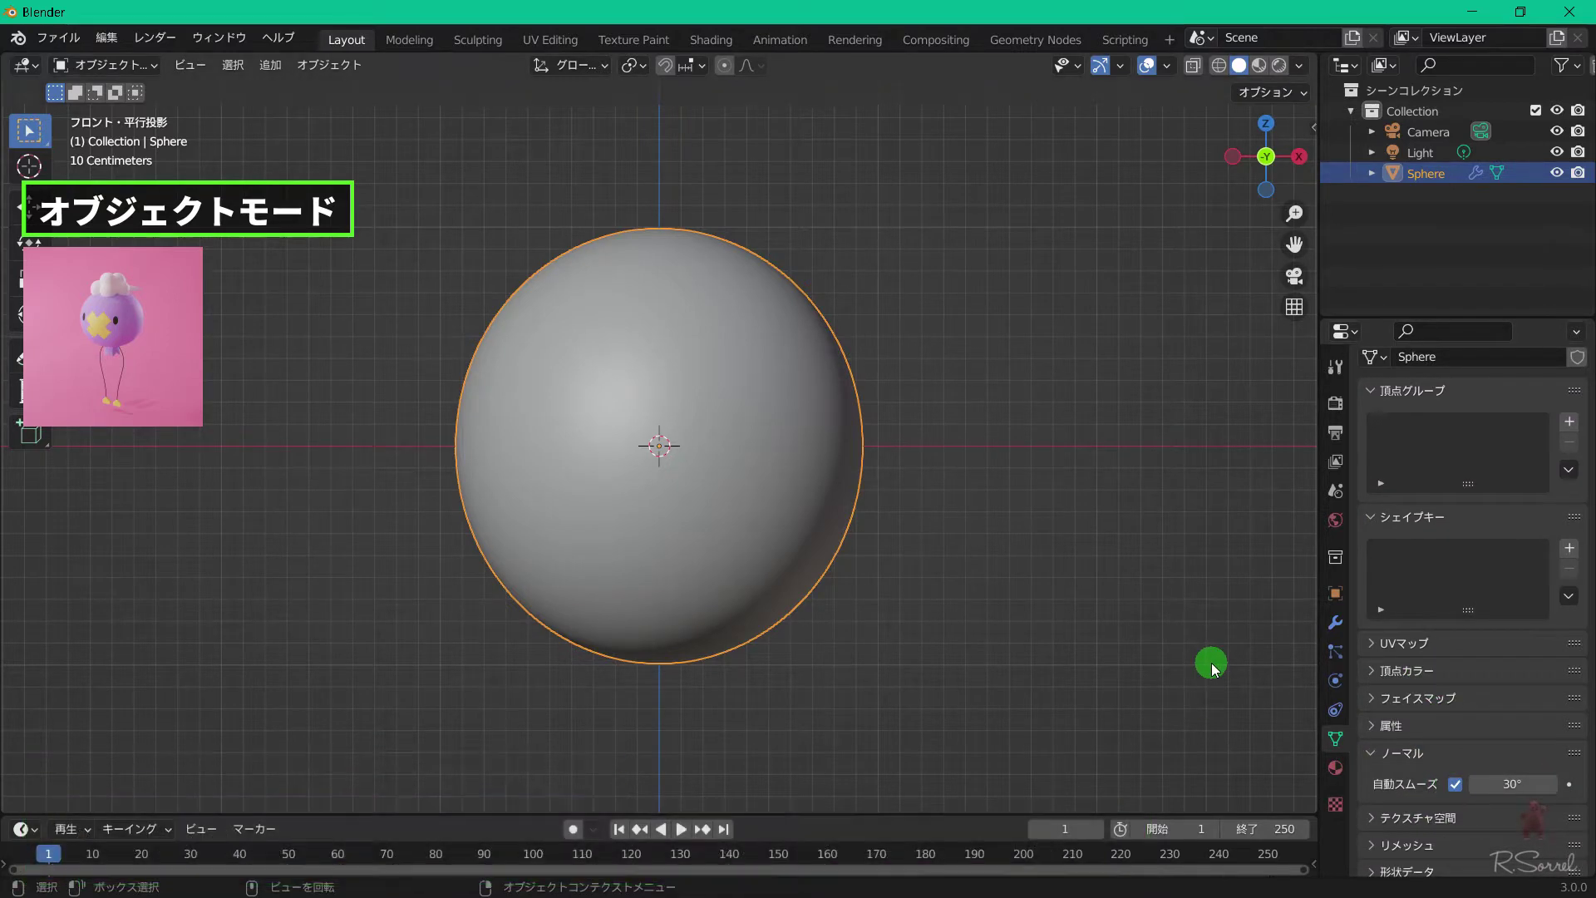
Enter Edit Mode on the sphere and select only its top and bottom pole vertices.
key(Tab)
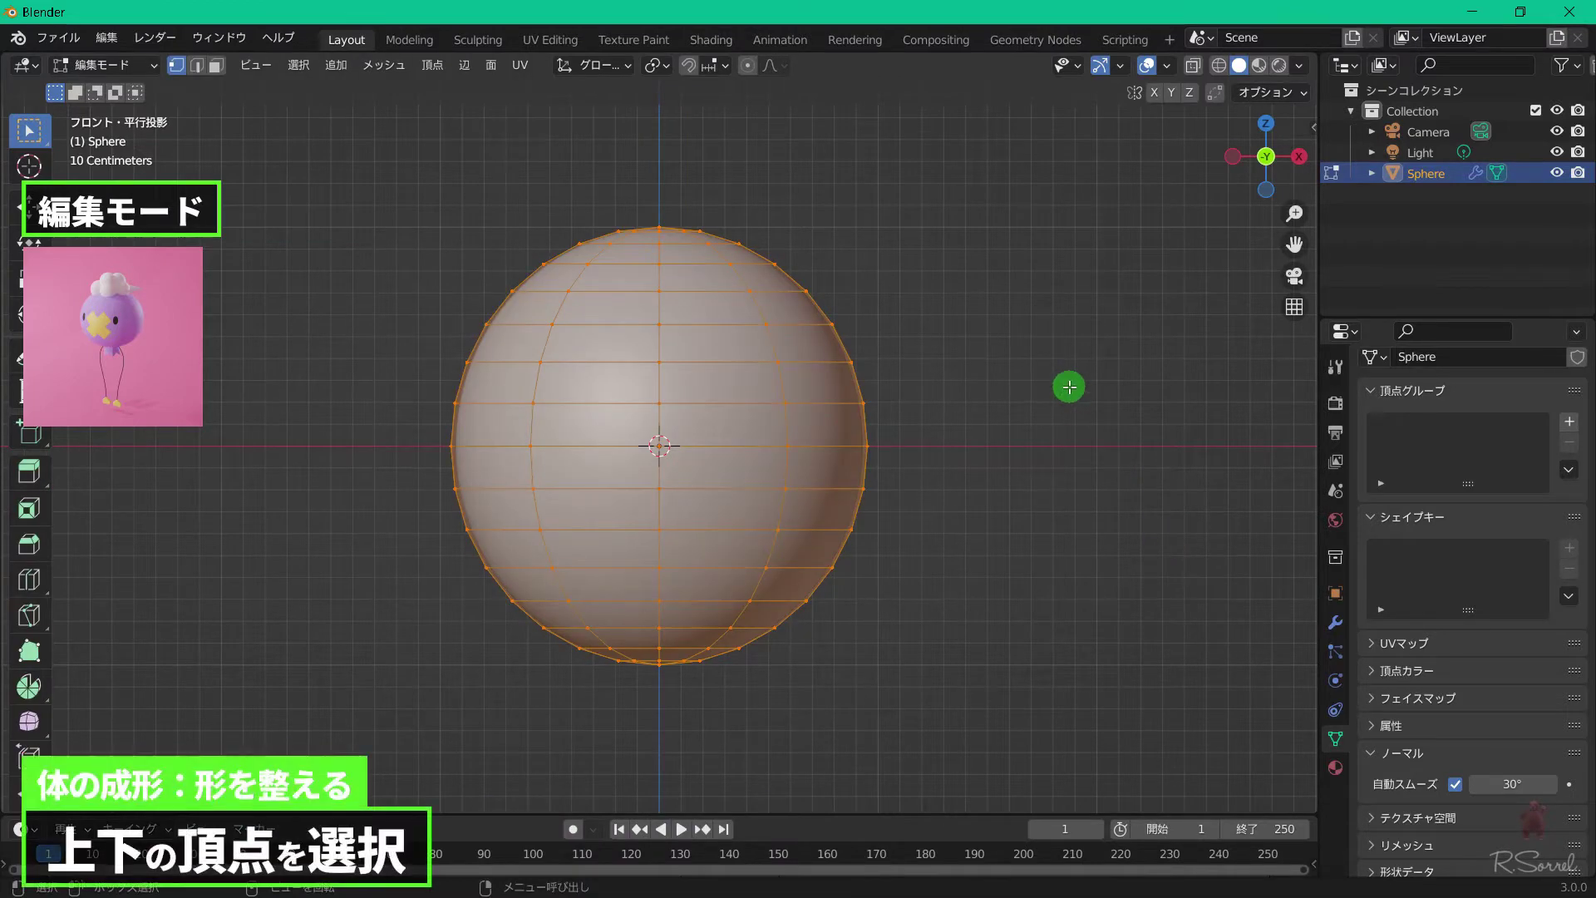
click(994, 322)
middle_drag(993, 316, 1030, 422)
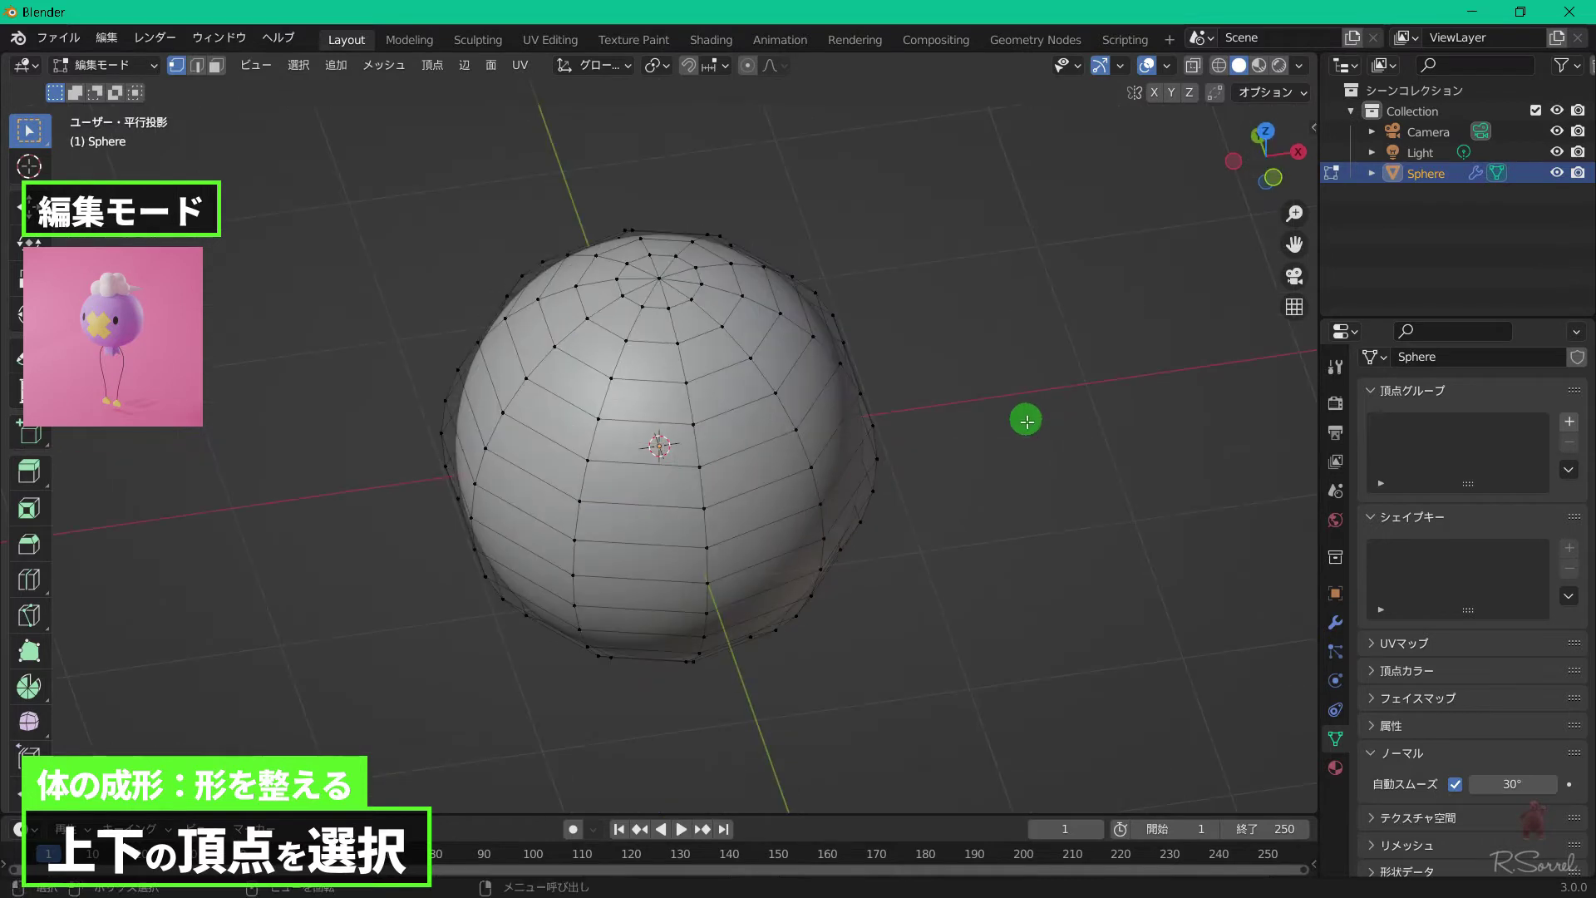
middle_drag(973, 591, 893, 348)
shift+click(666, 588)
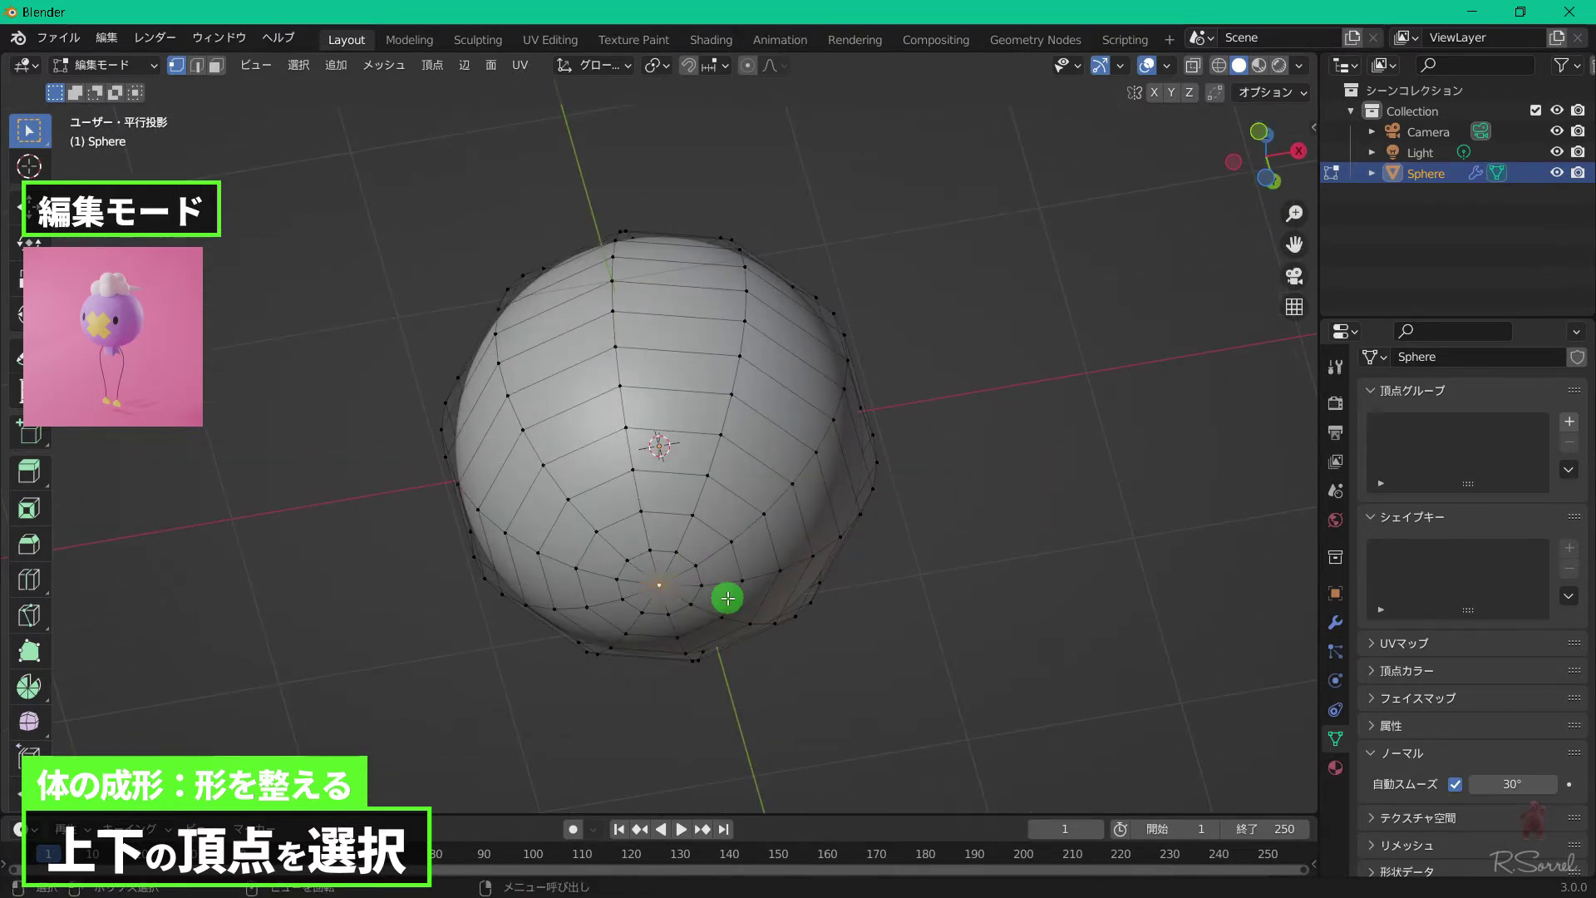
Flatten the sphere by scaling both poles to about 0.85 along Z with proportional editing at size 2.36, and turn proportional editing off.
key(KP_1)
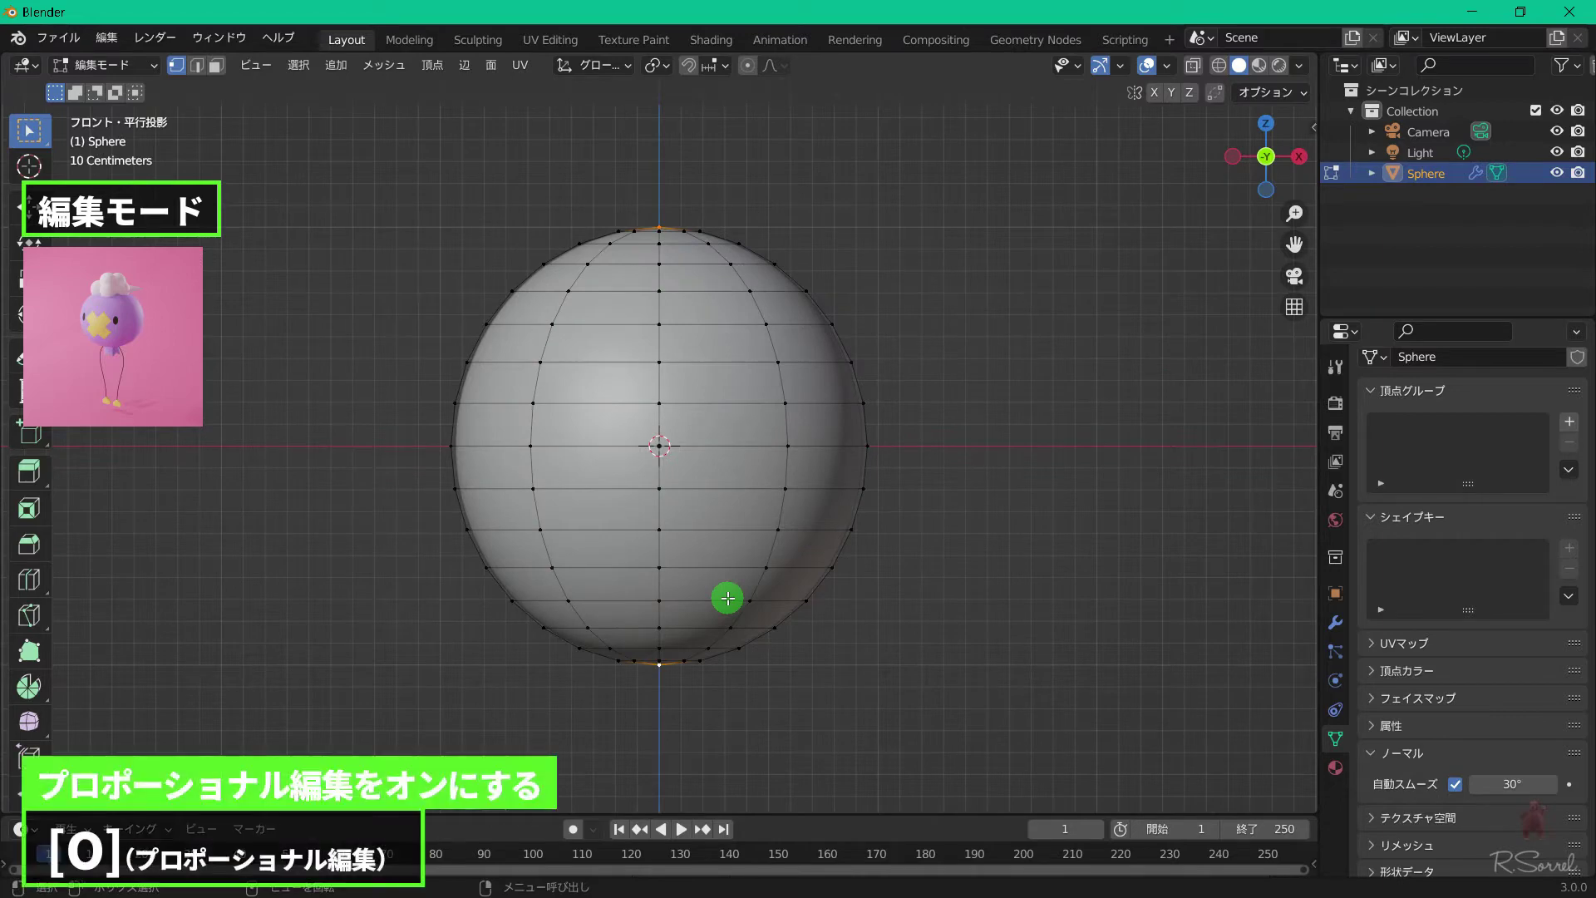
key(o)
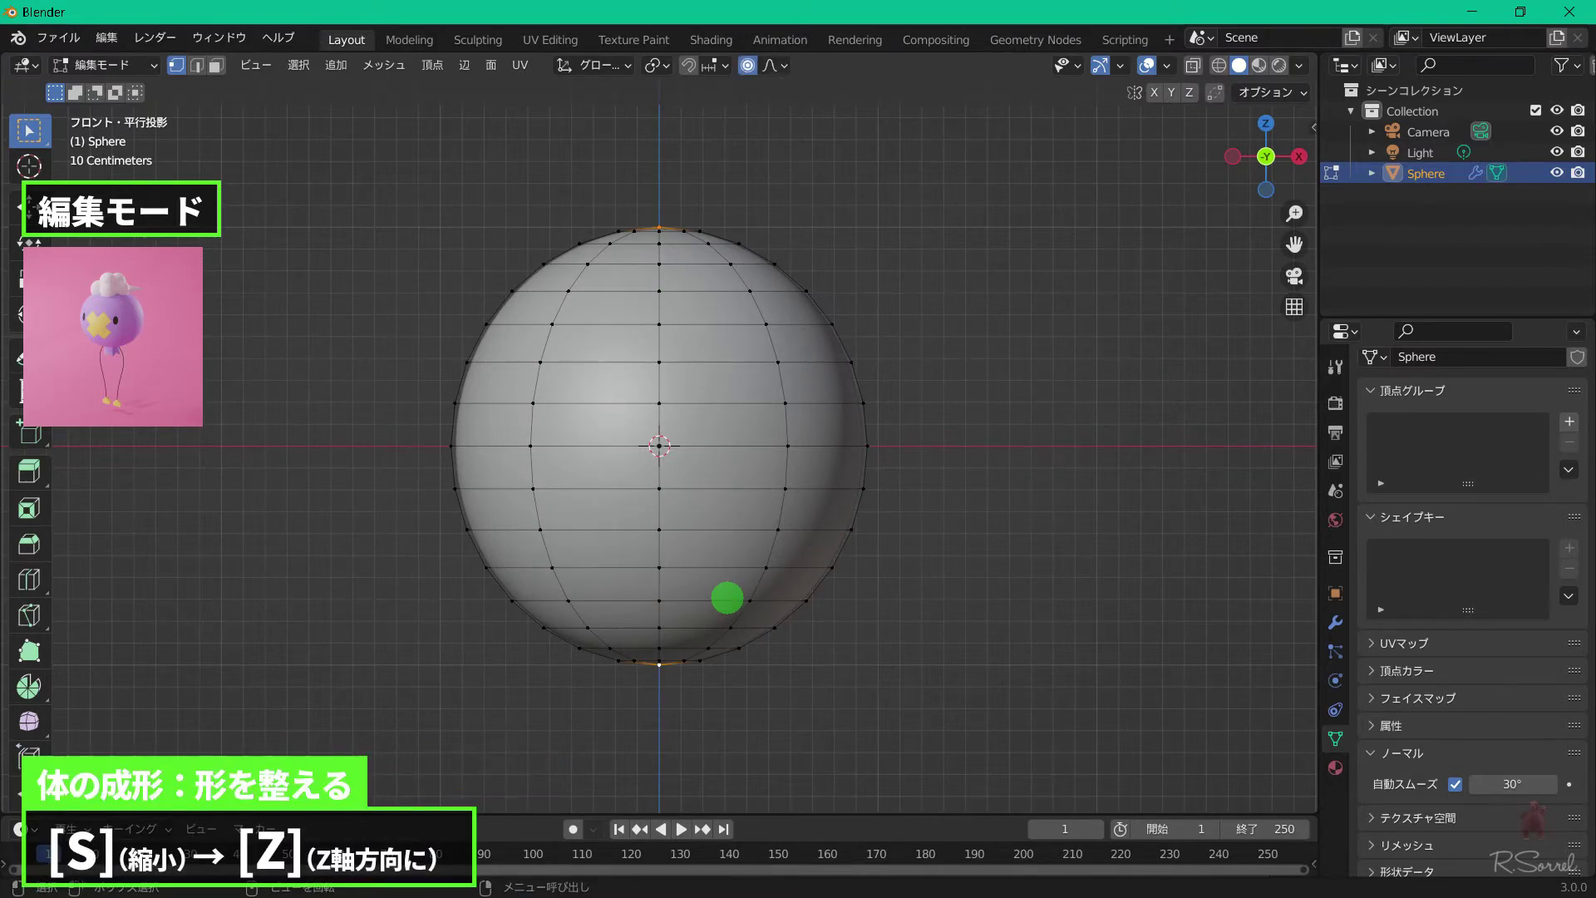
key(s)
key(z)
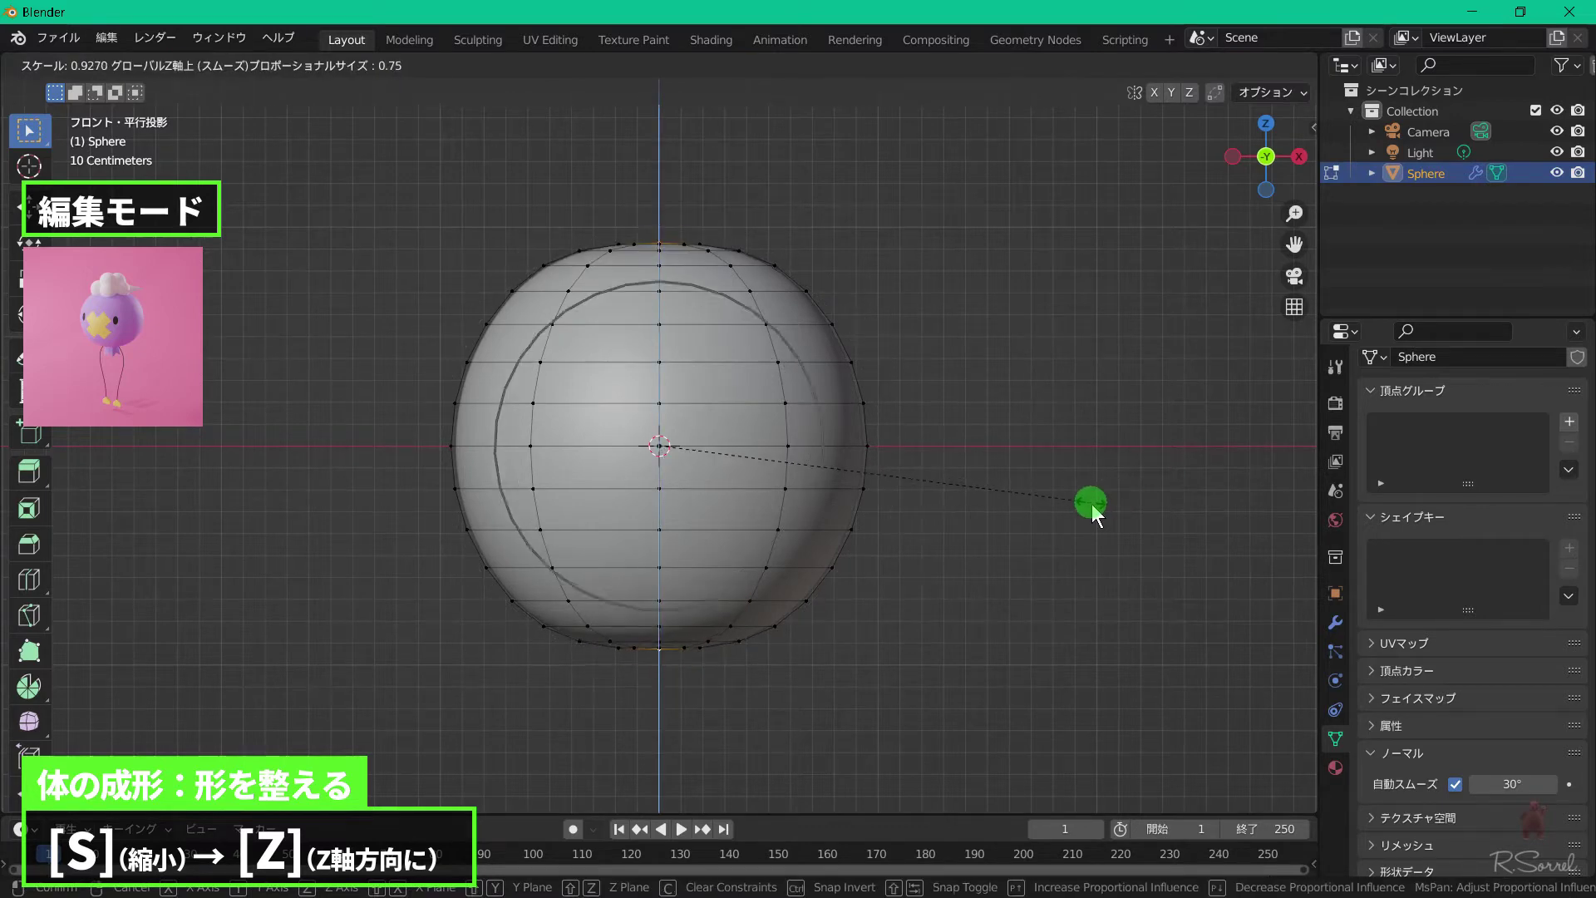
scroll(1091, 504, down, 6)
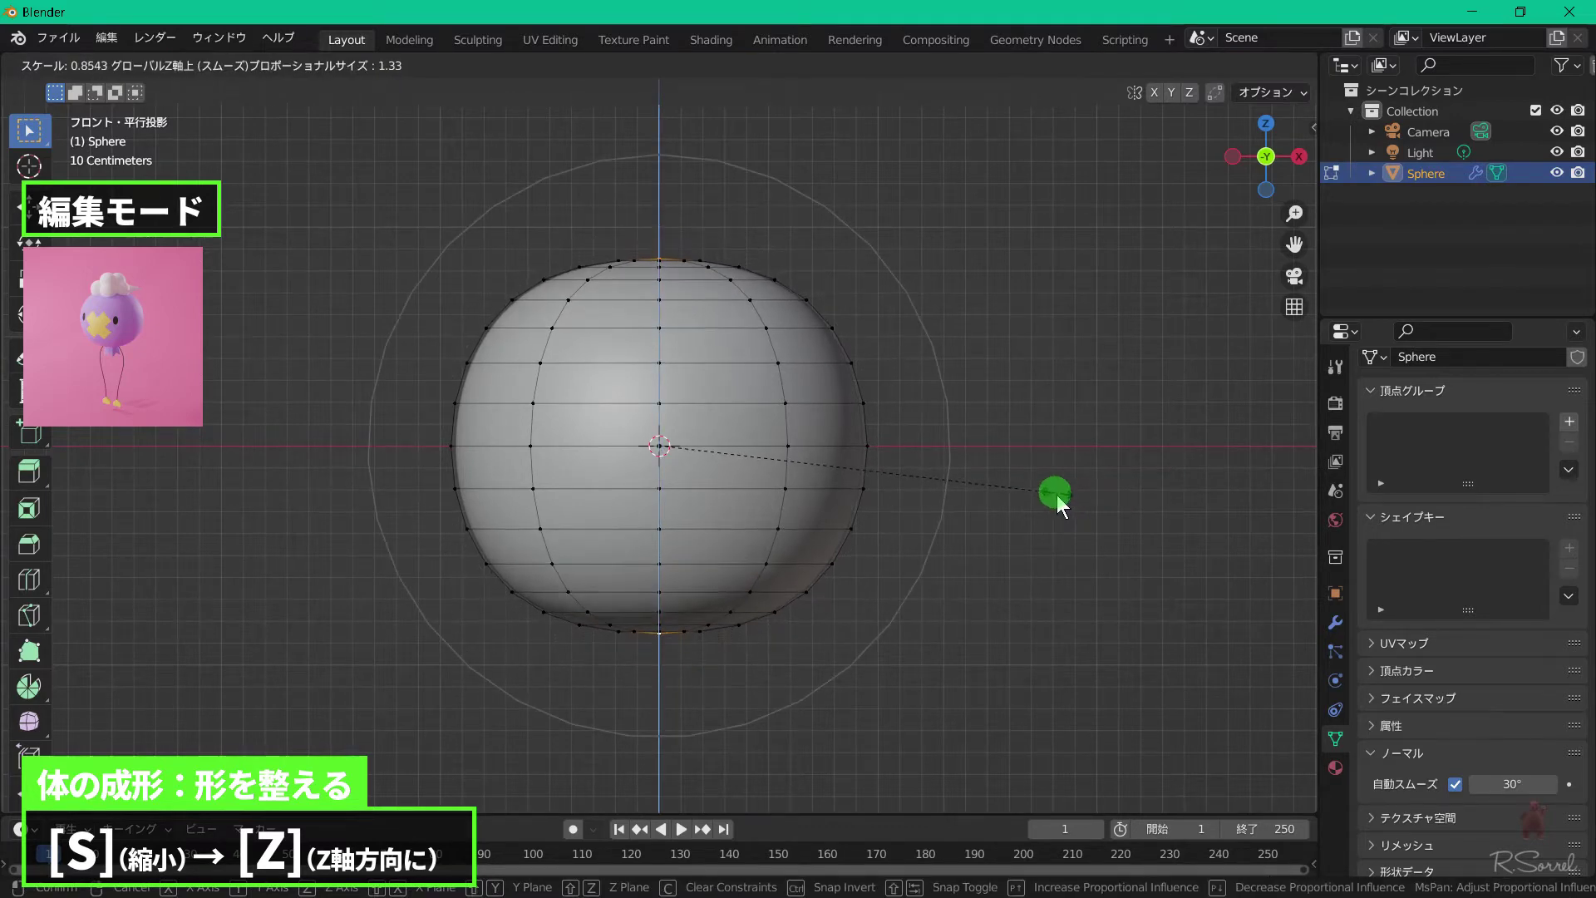
scroll(1056, 495, down, 5)
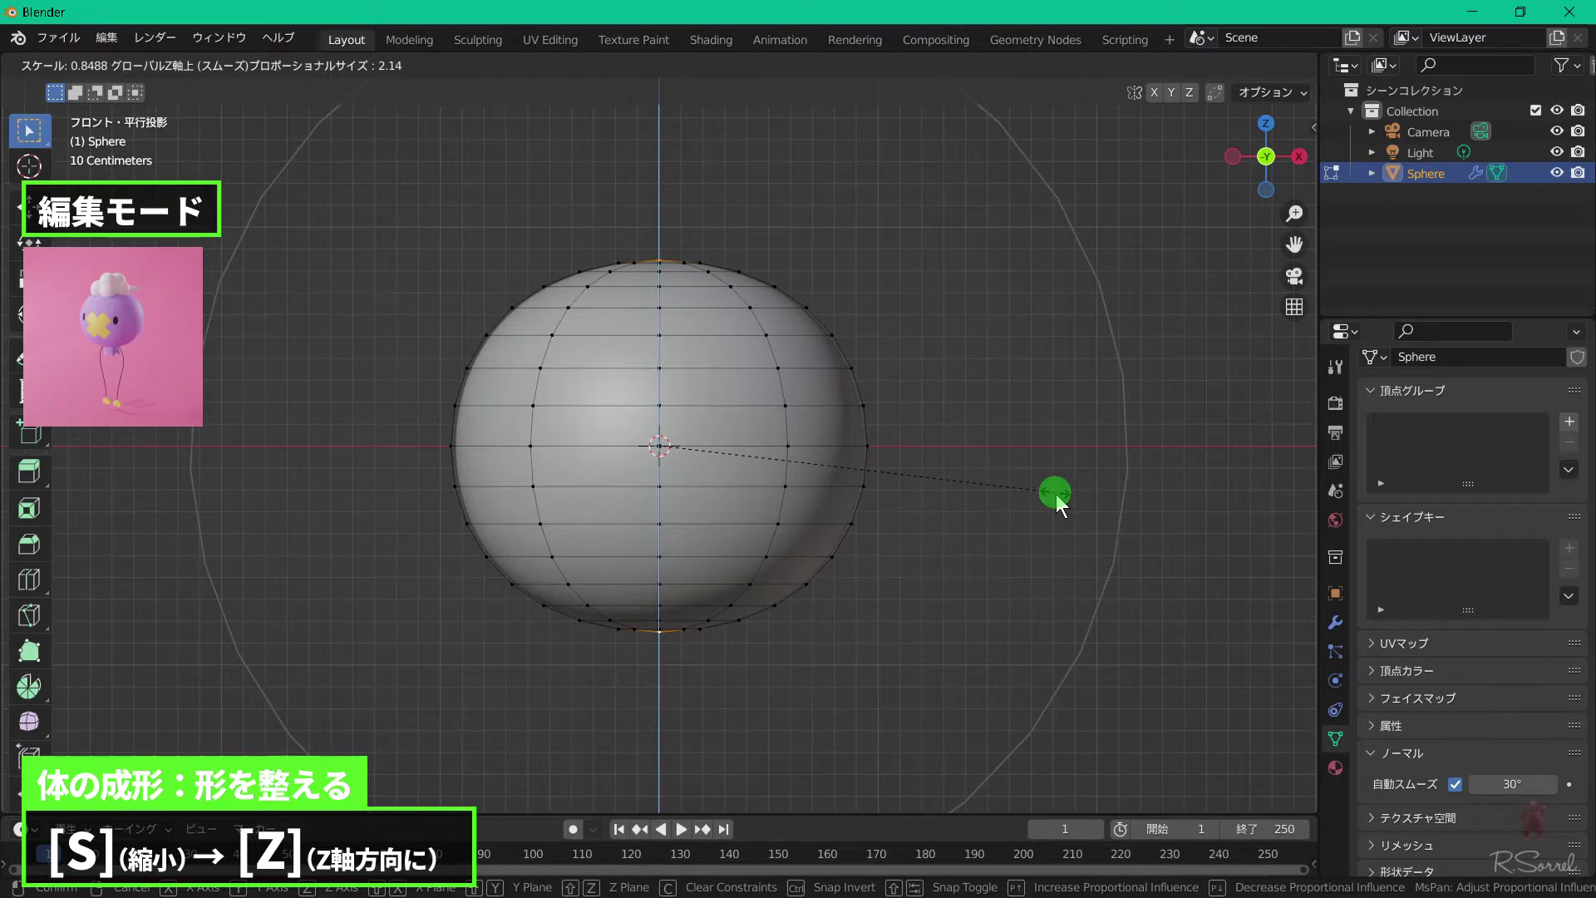
scroll(1056, 494, down, 1)
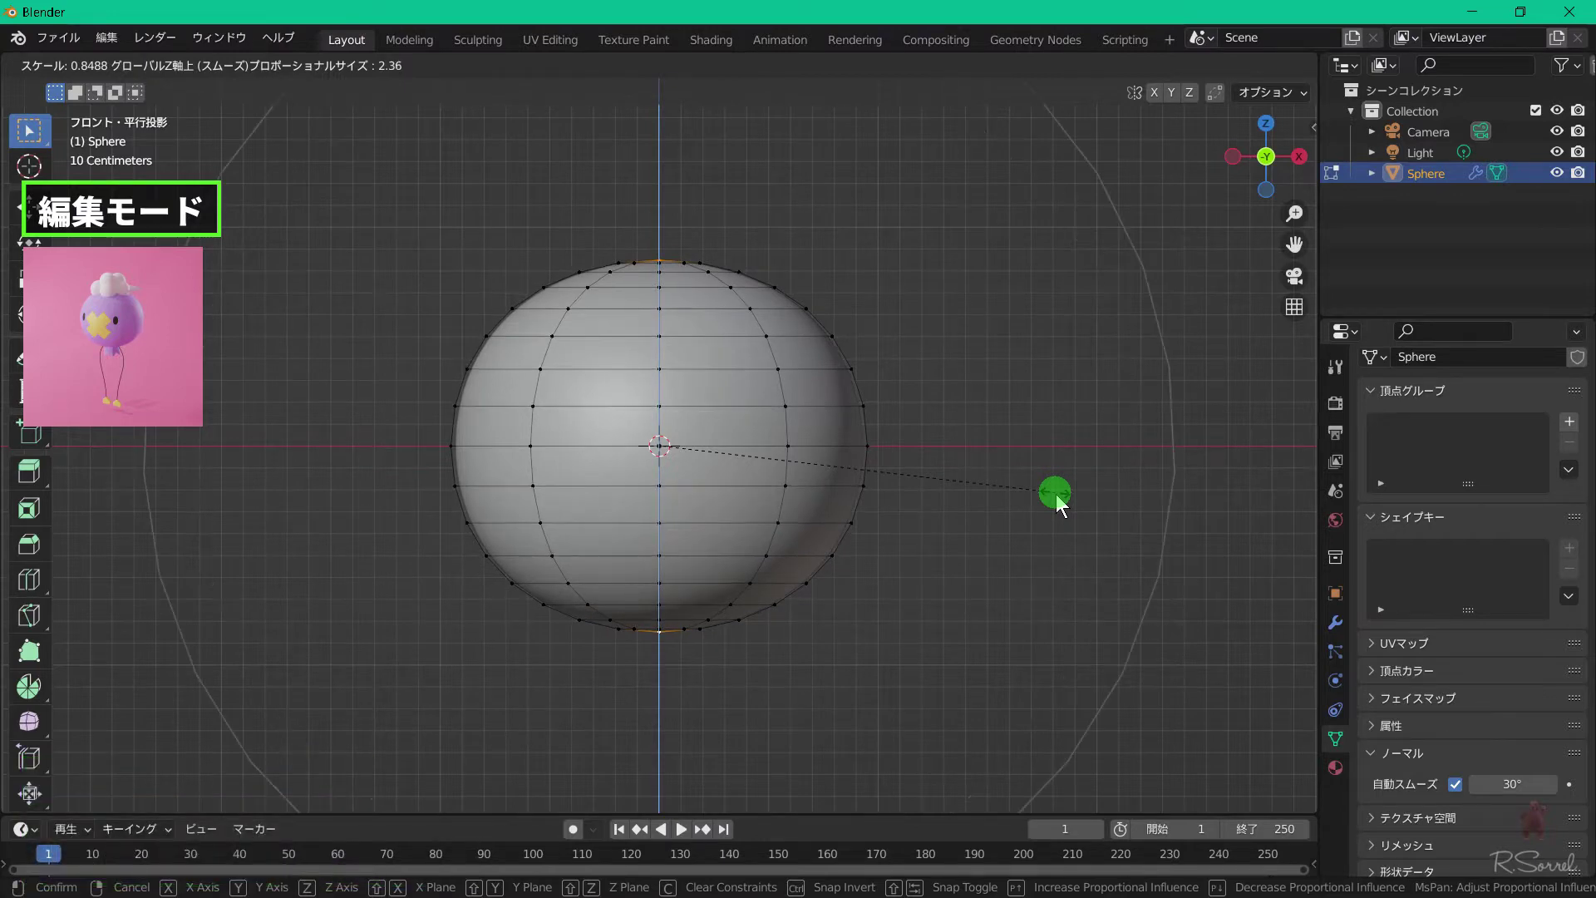
click(1056, 494)
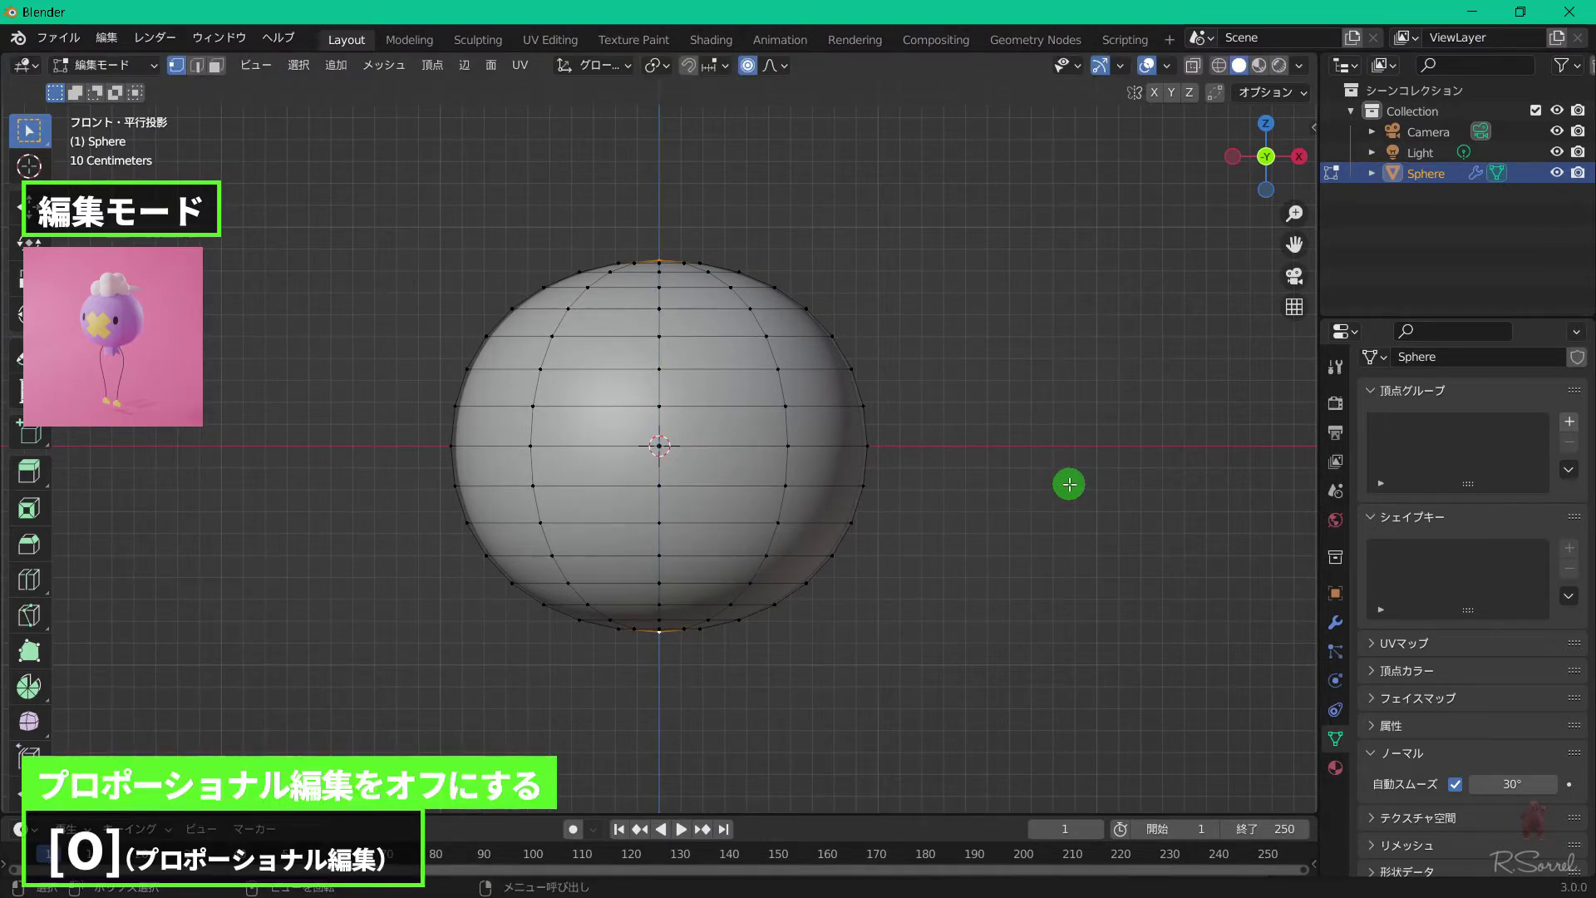
key(o)
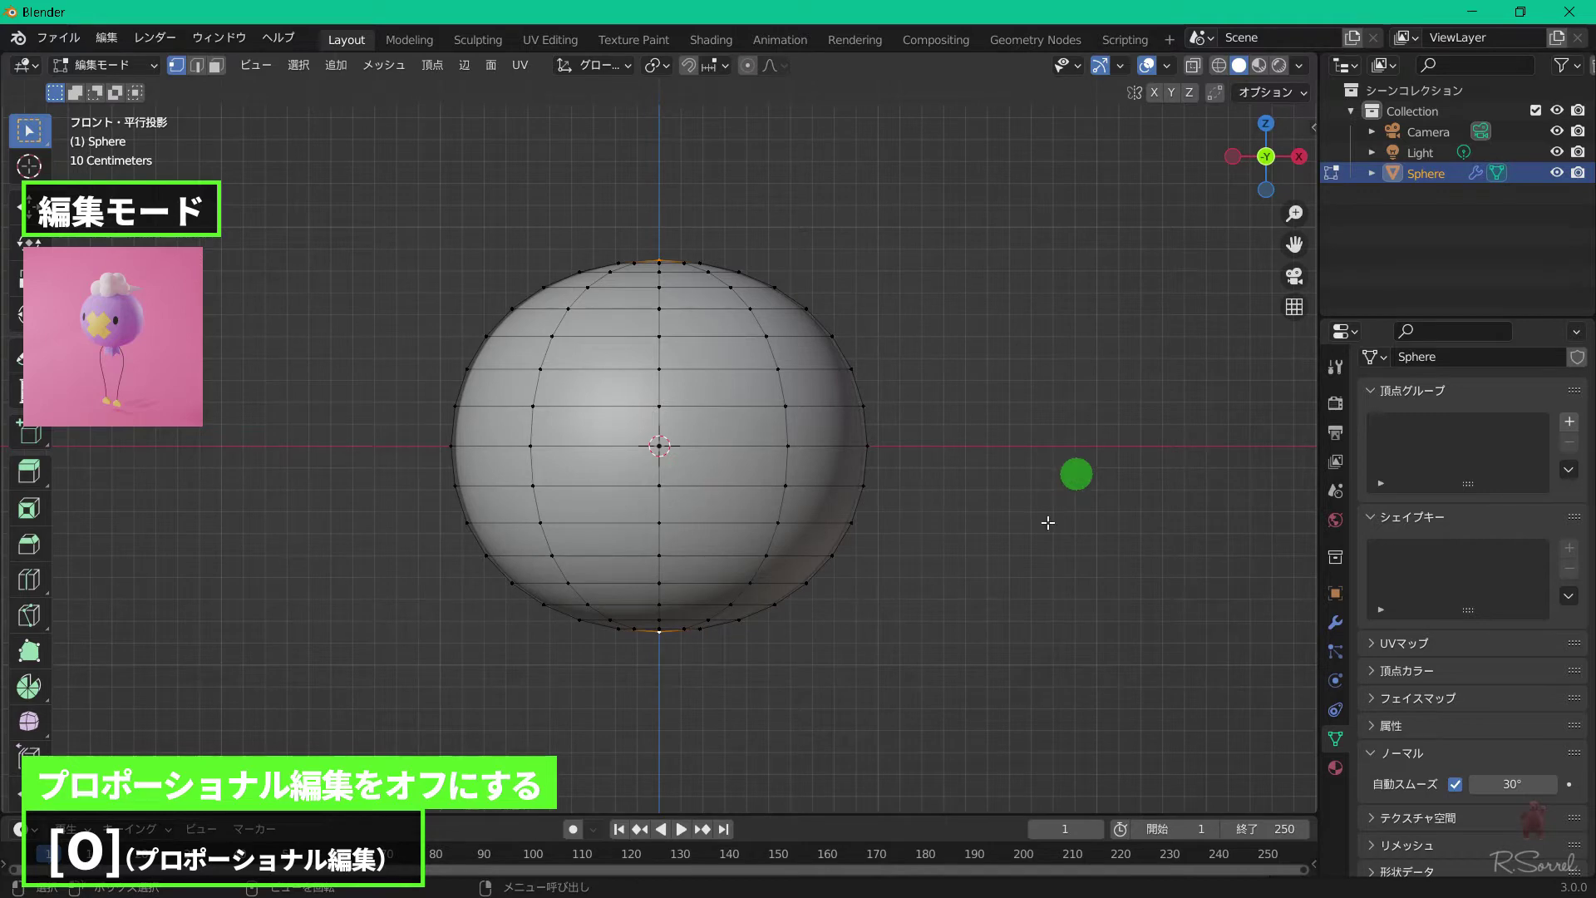
Select the smallest ring of vertices around the sphere's bottom pole, leaving out the pole vertex itself.
middle_drag(994, 616, 1032, 491)
scroll(1032, 491, up, 4)
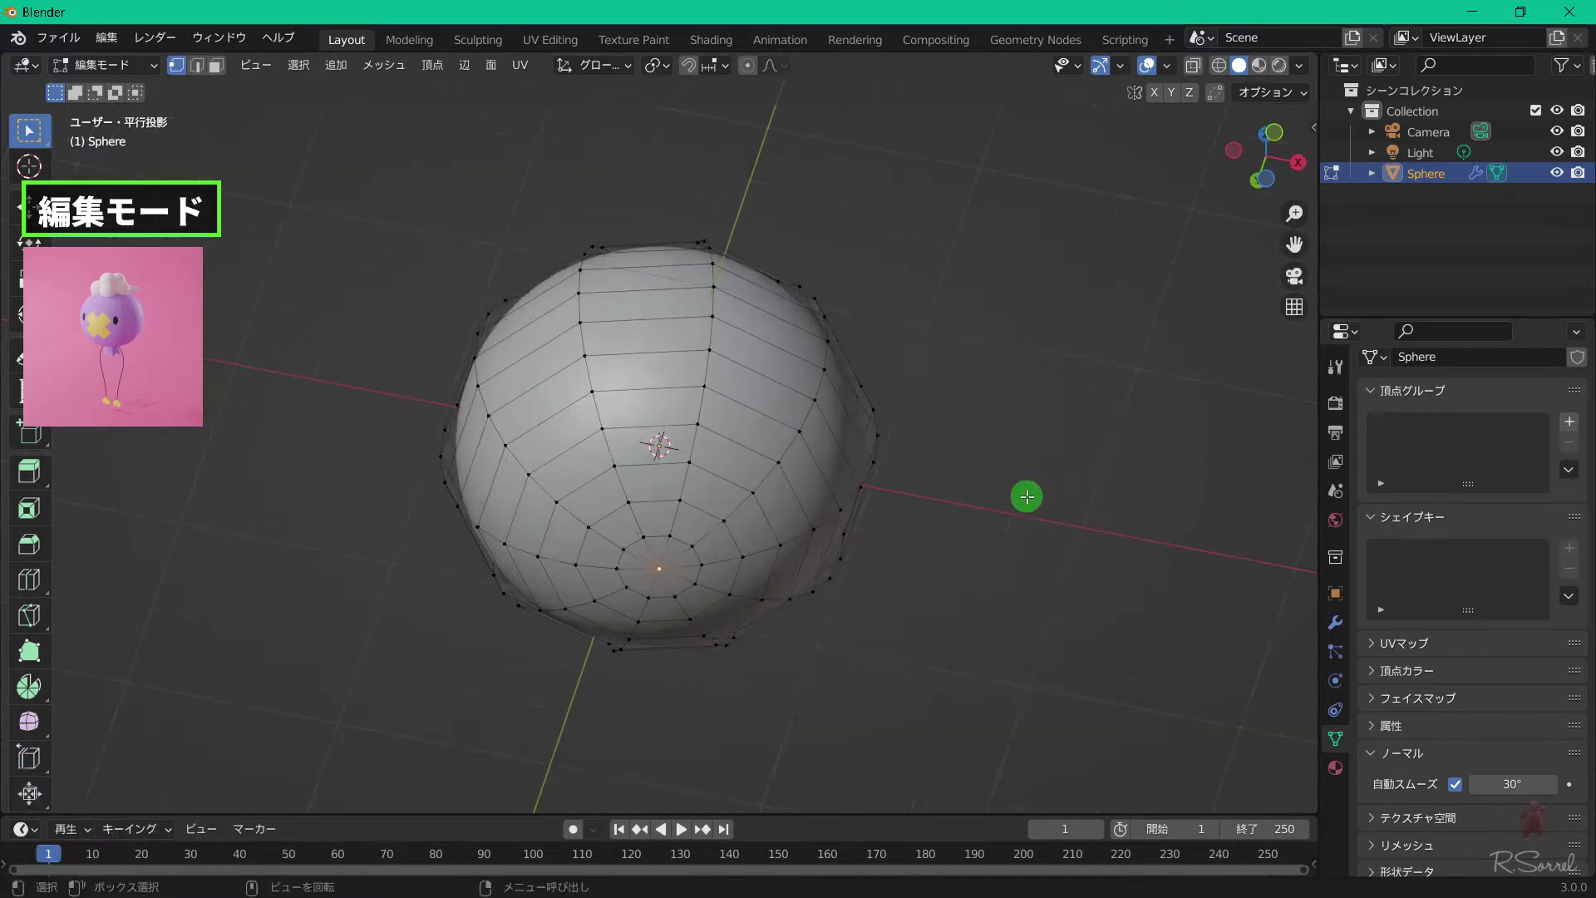
shift+middle_drag(934, 641, 972, 456)
drag(622, 410, 796, 540)
shift+click(709, 480)
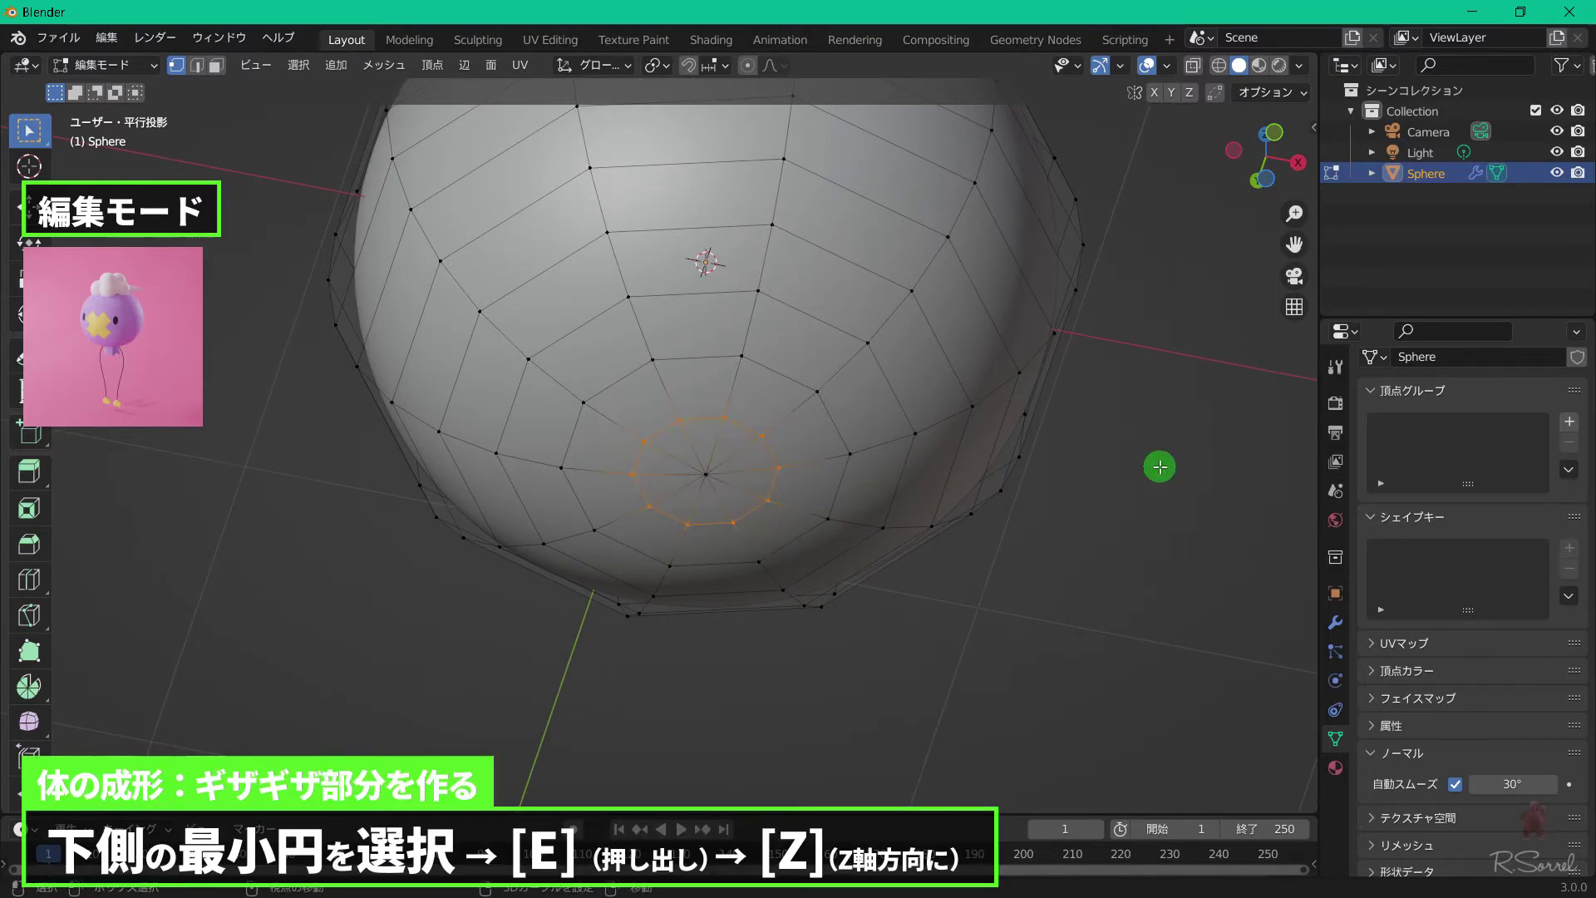
Extrude the bottom ring about 0.30 m downward along Z to form a short neck.
key(KP_1)
scroll(1159, 467, down, 3)
key(e)
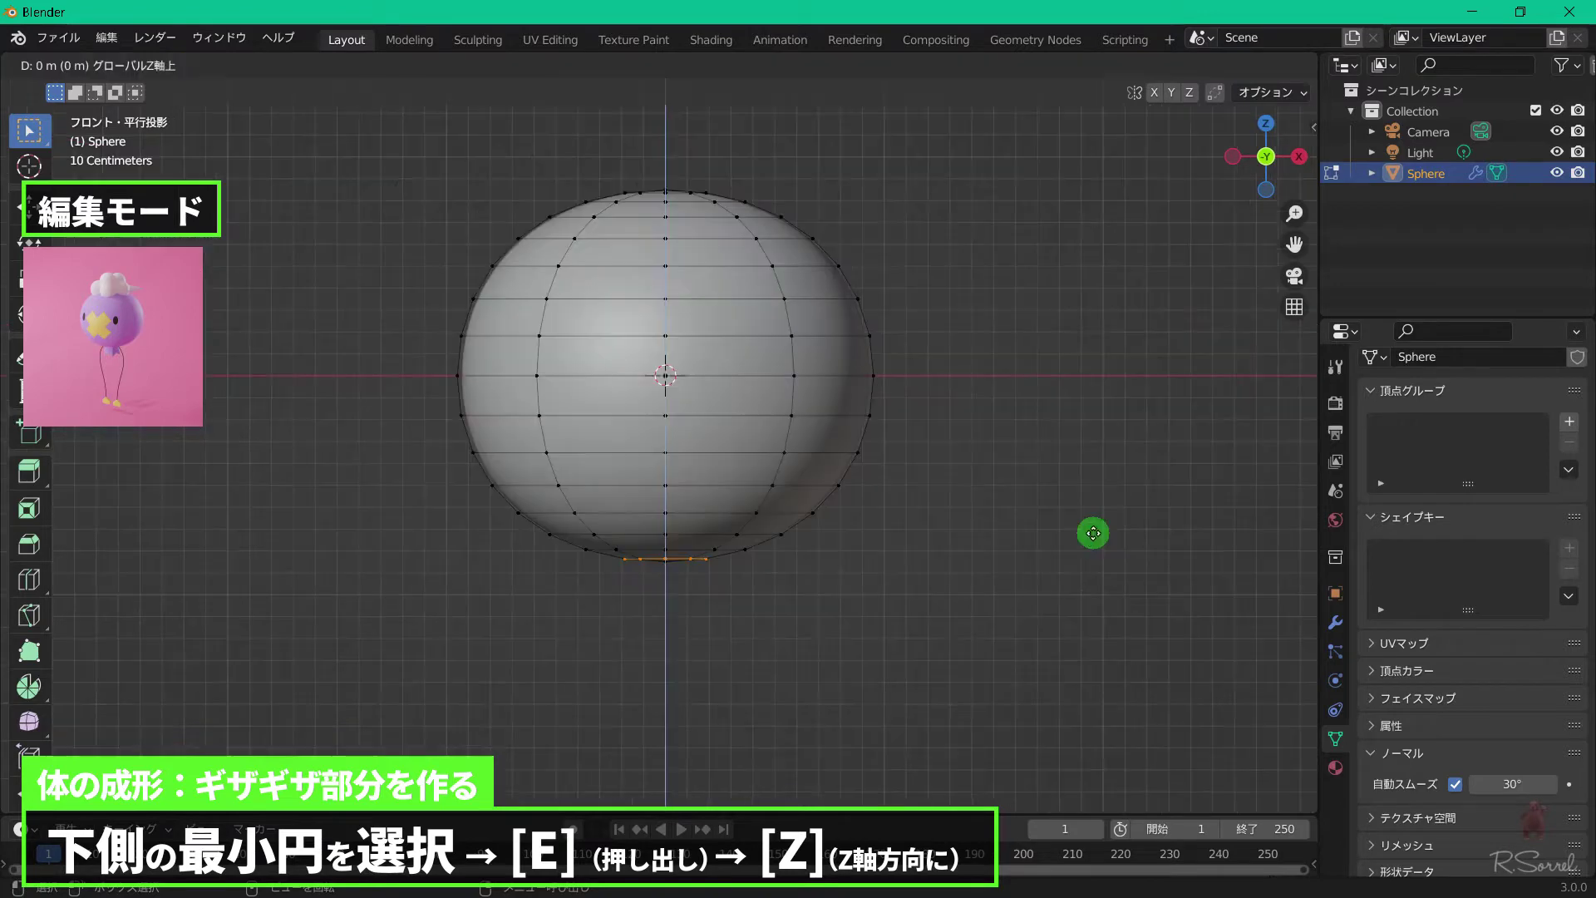
key(z)
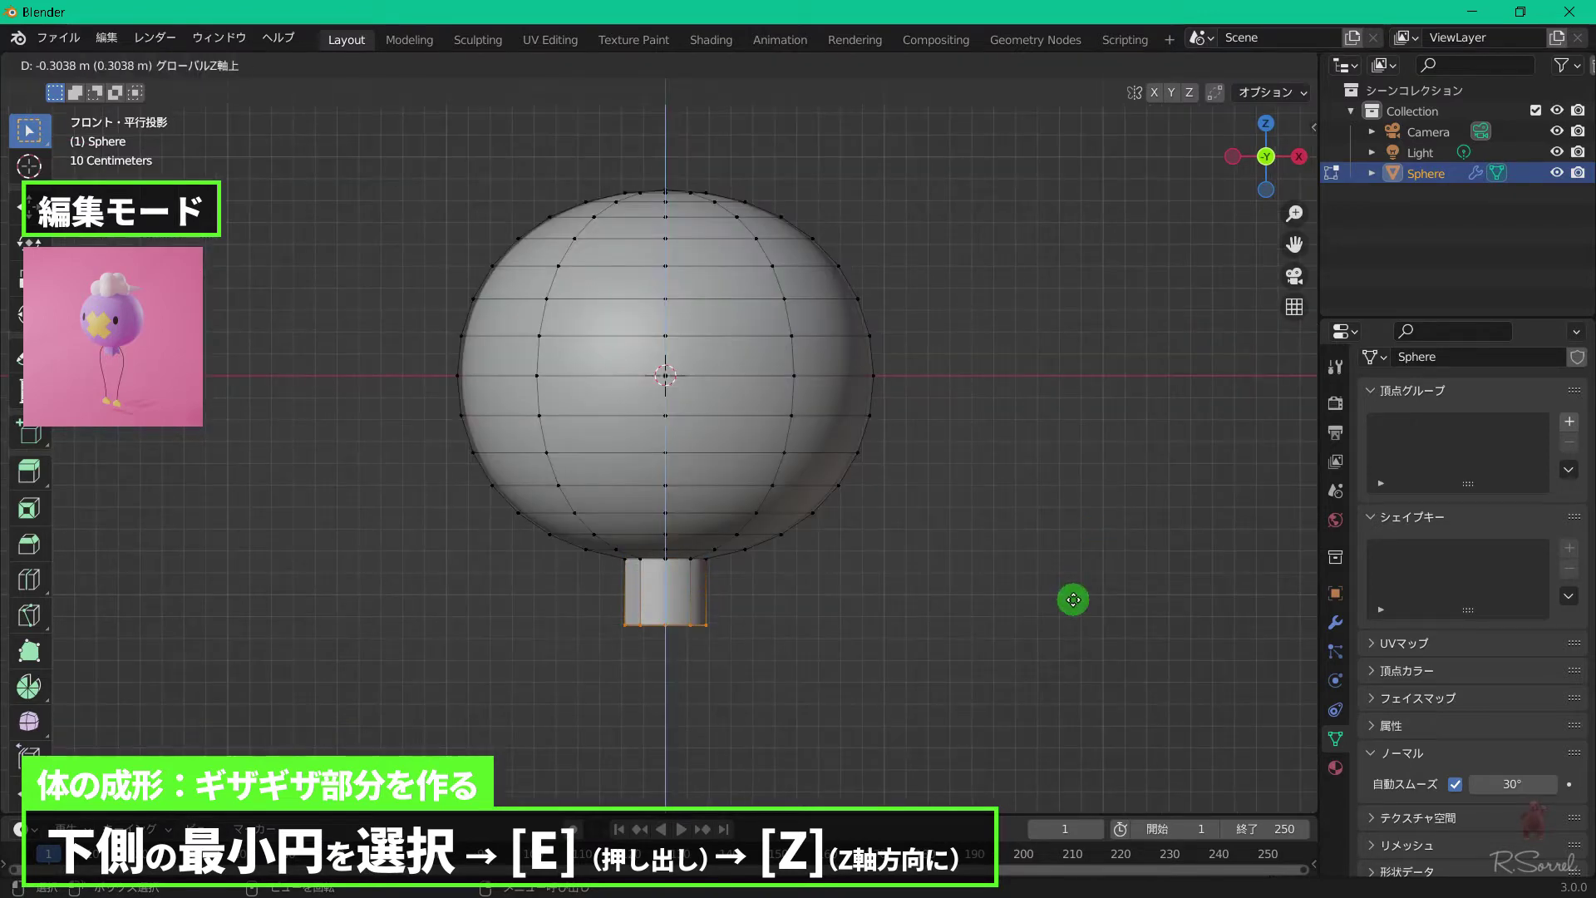
click(1072, 599)
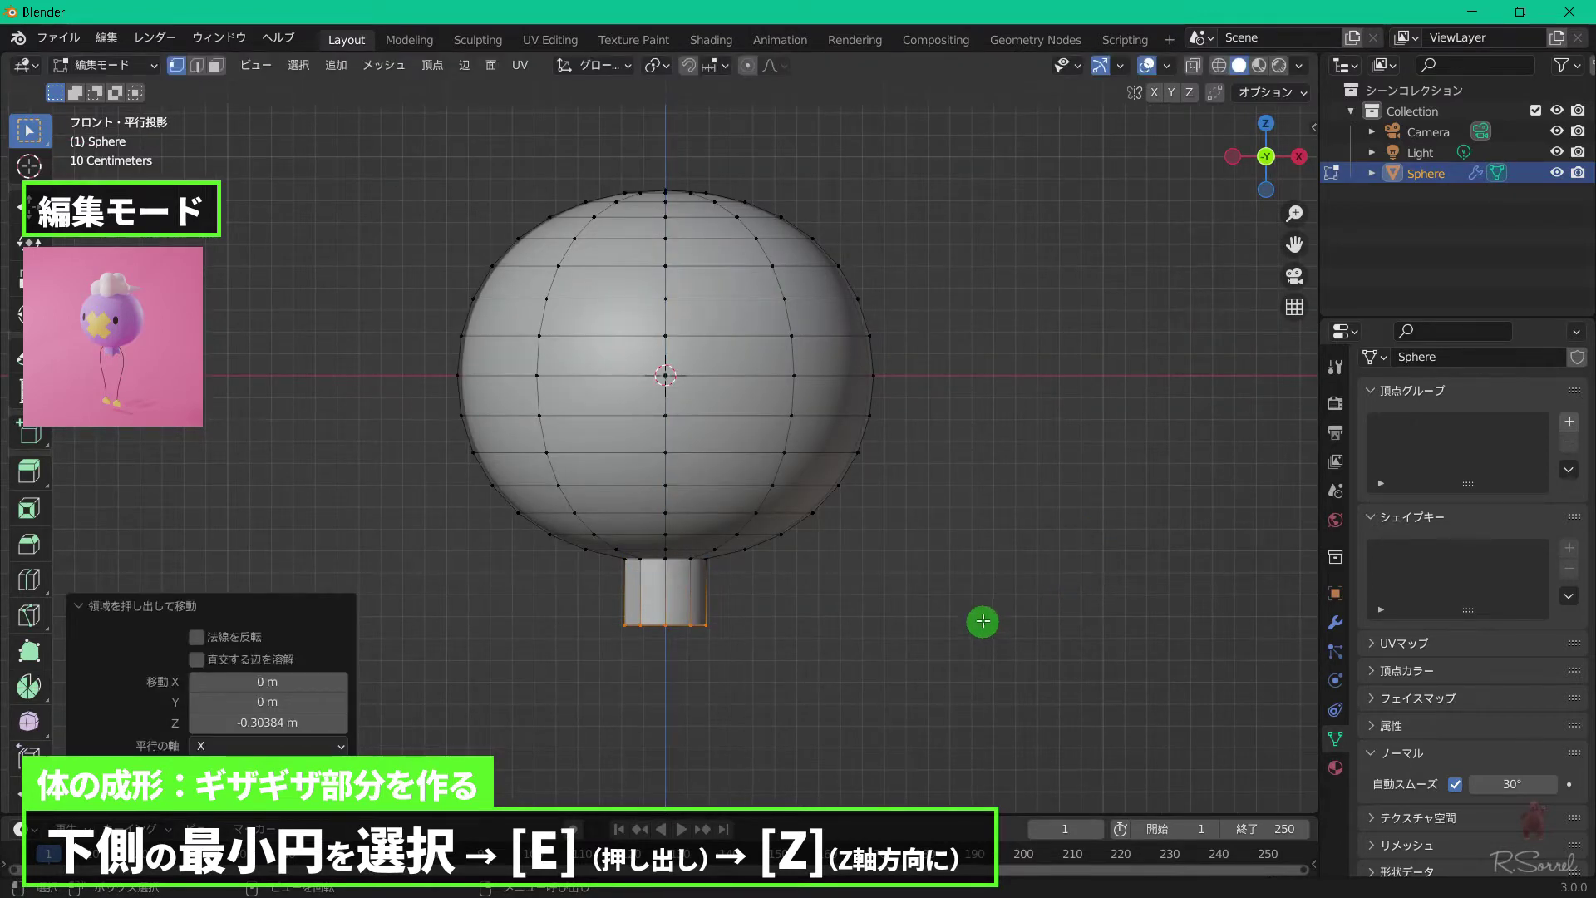
Apply Checker Deselect with an offset of 1 to keep every other vertex on the neck's lower rim selected.
shift+middle_drag(980, 620, 962, 460)
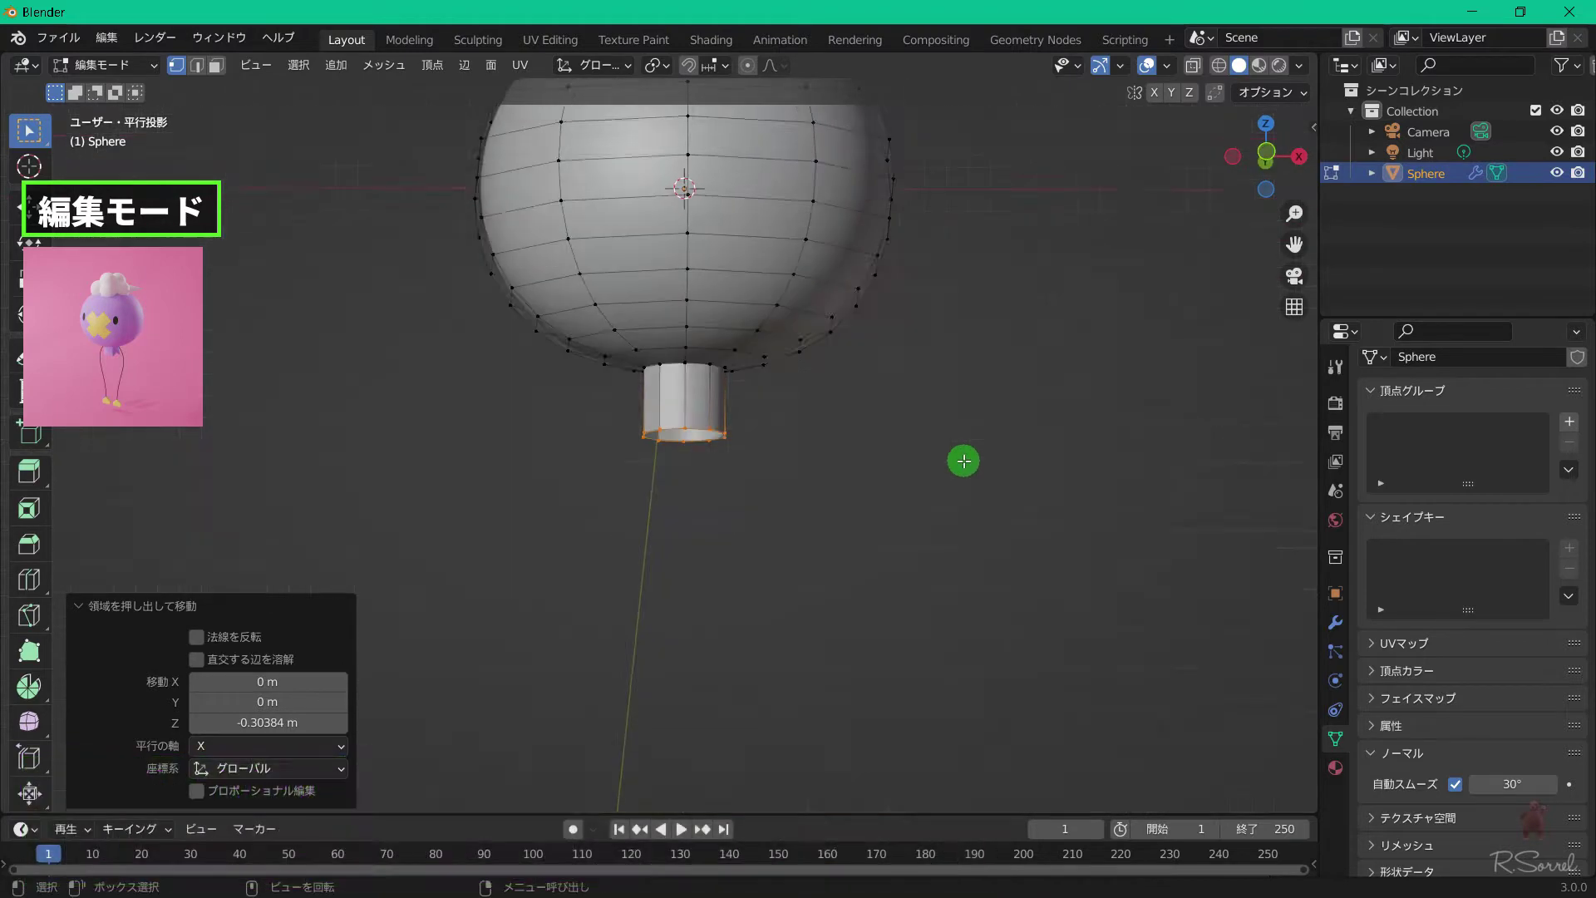
scroll(963, 462, up, 2)
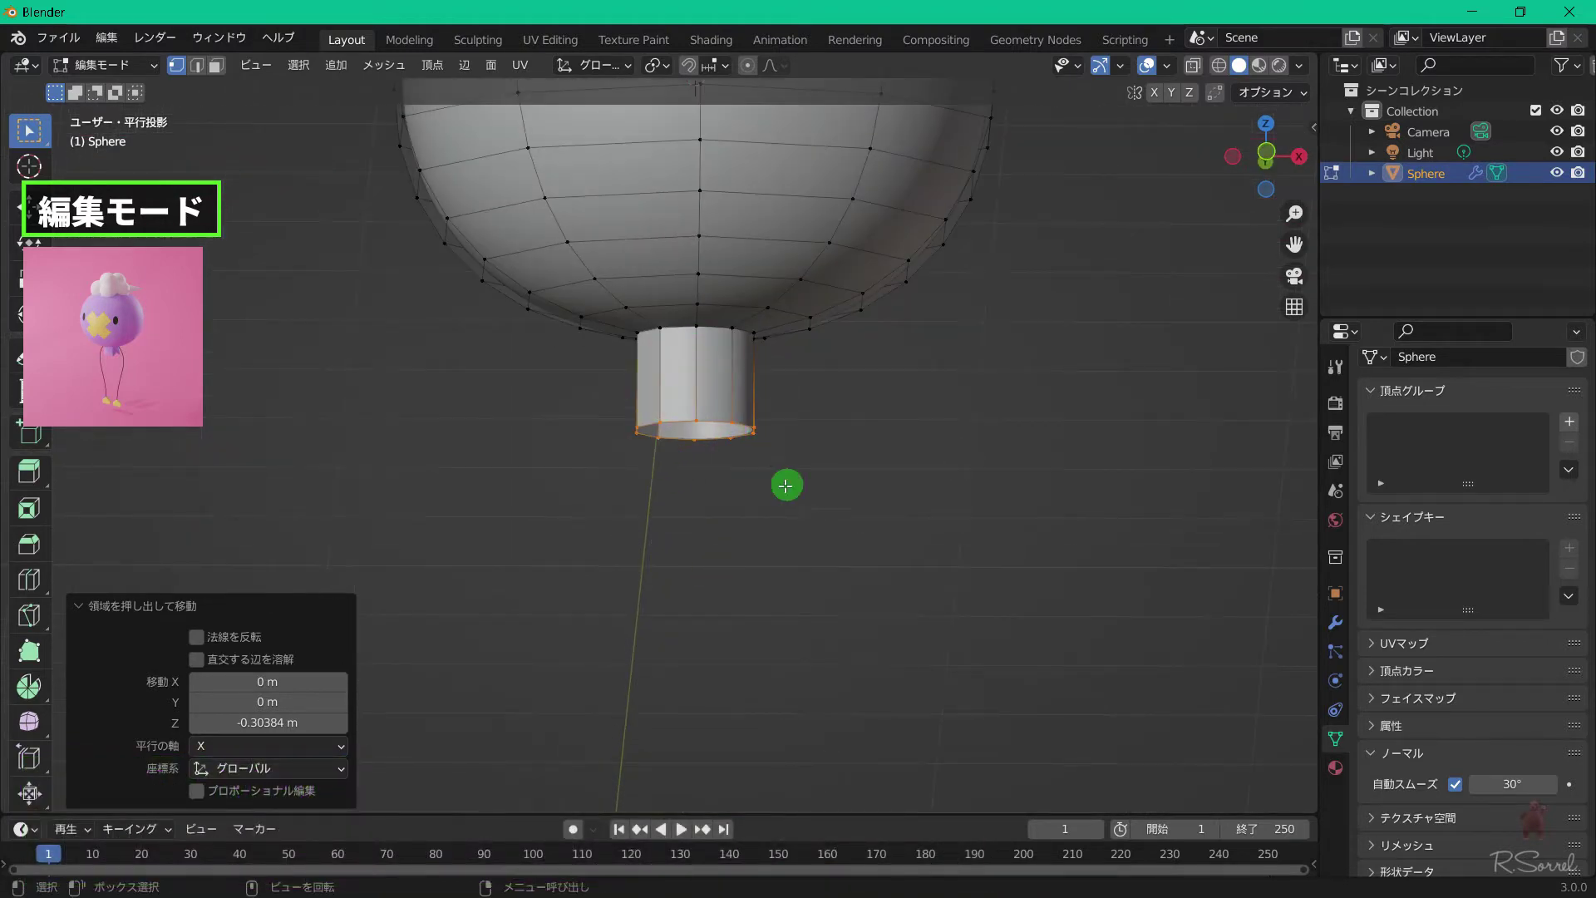
key(KP_1)
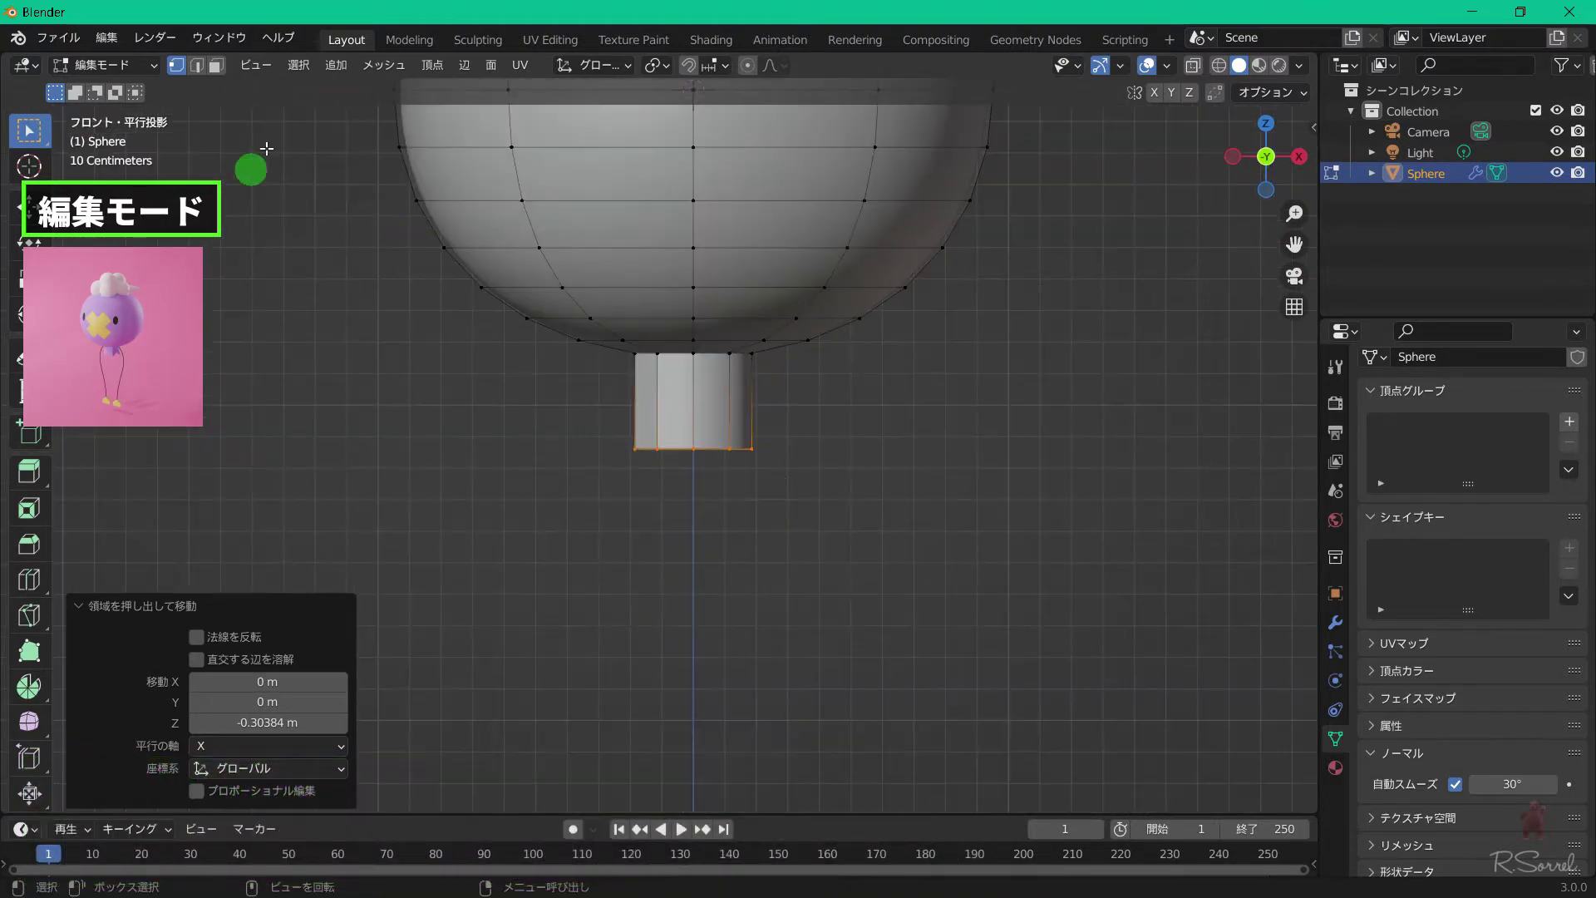
click(334, 65)
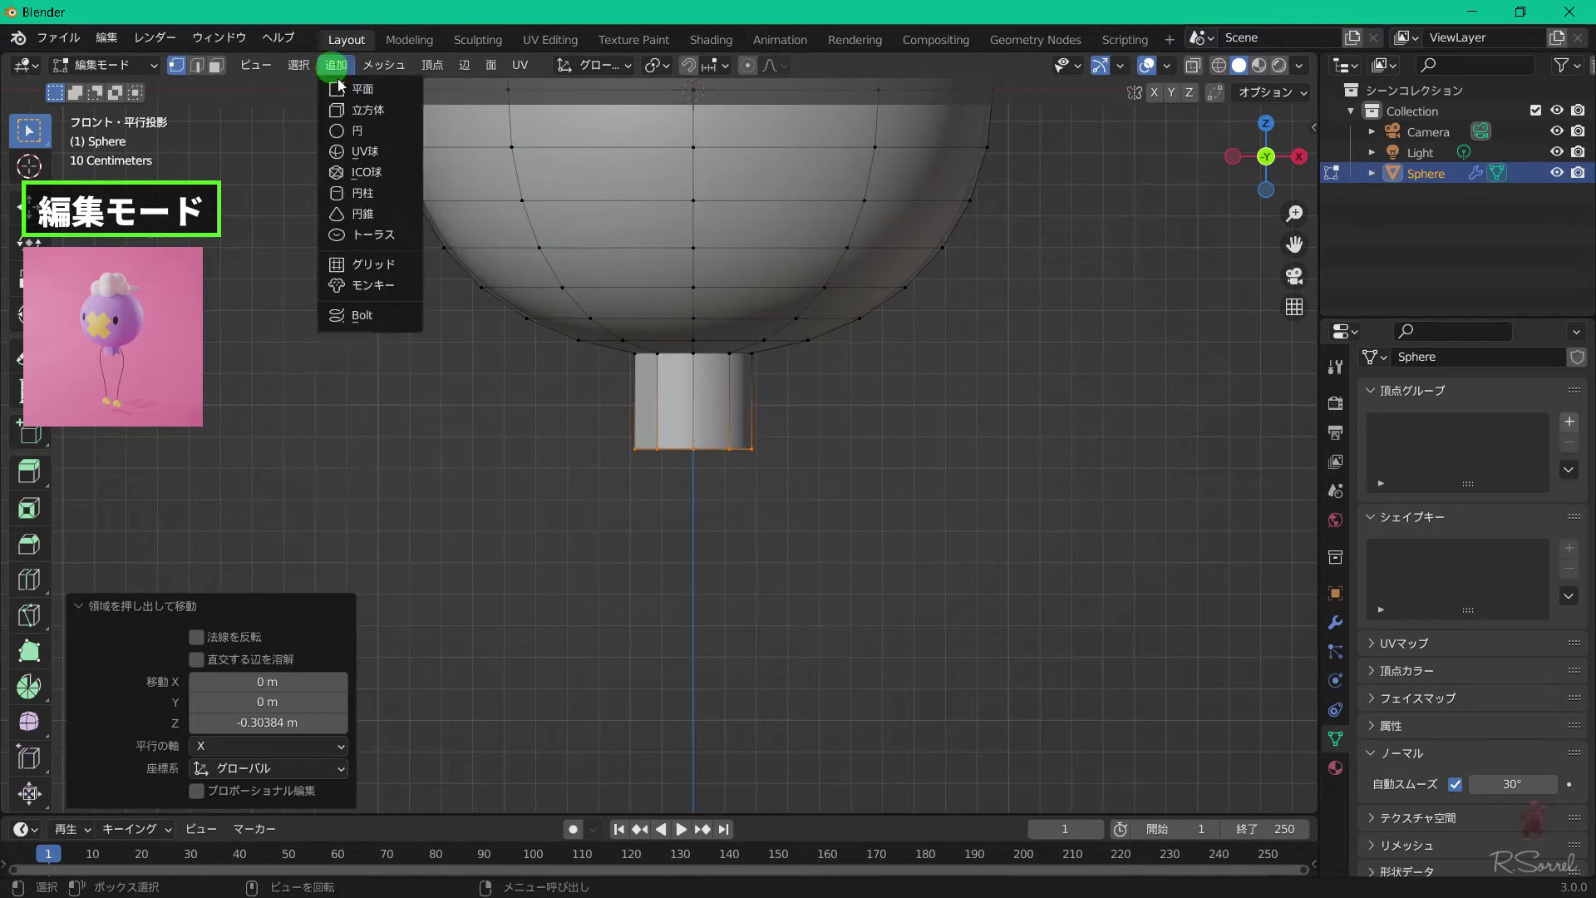
click(299, 65)
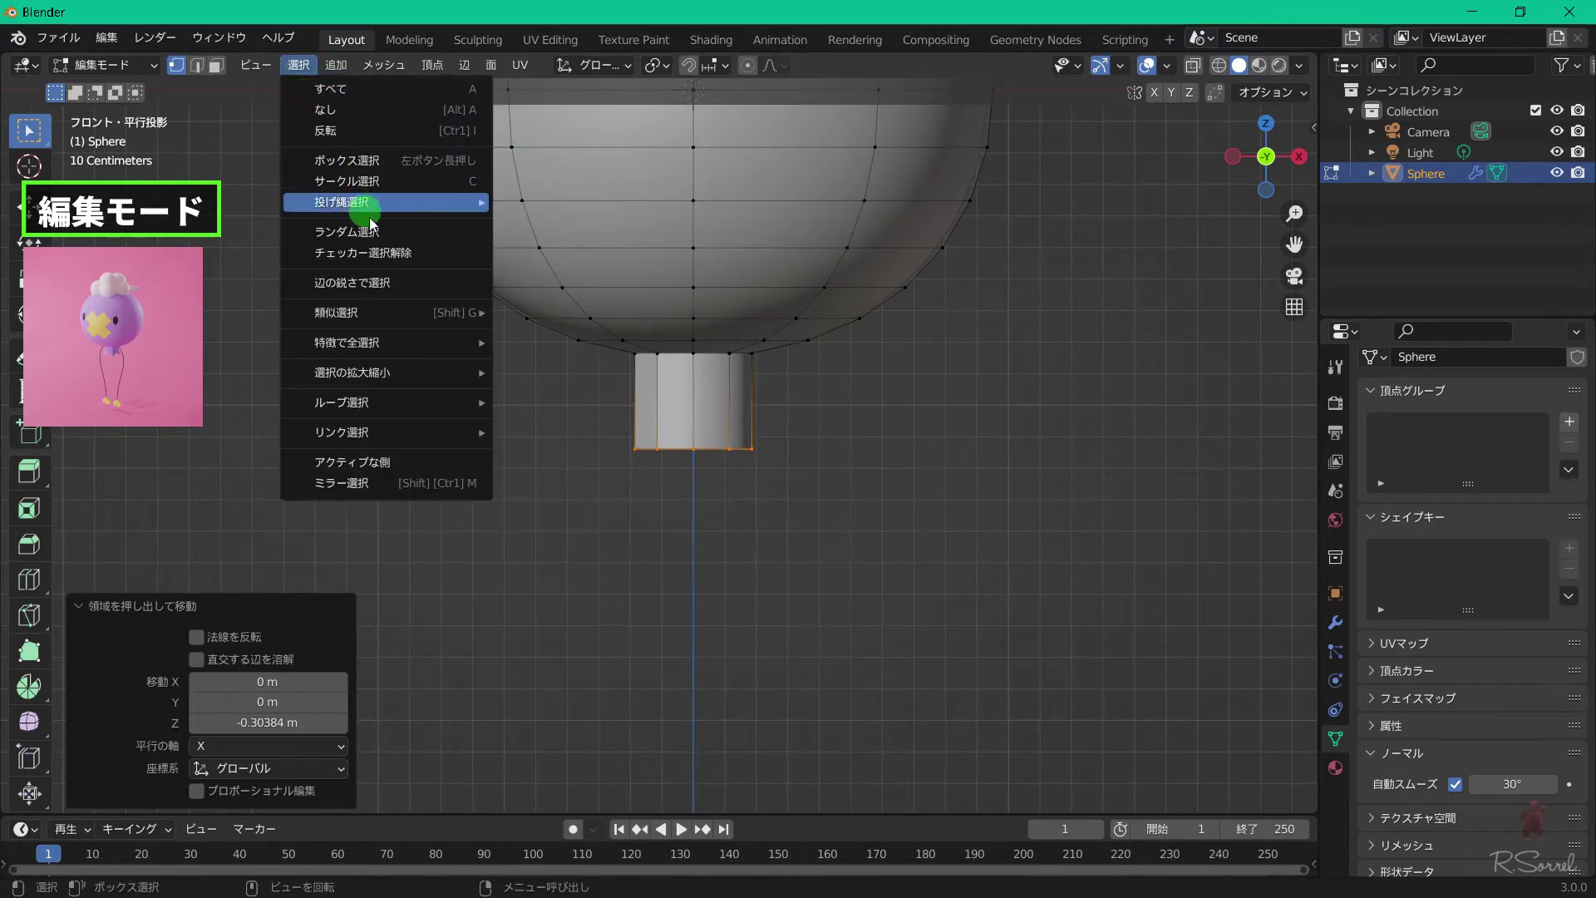
click(412, 252)
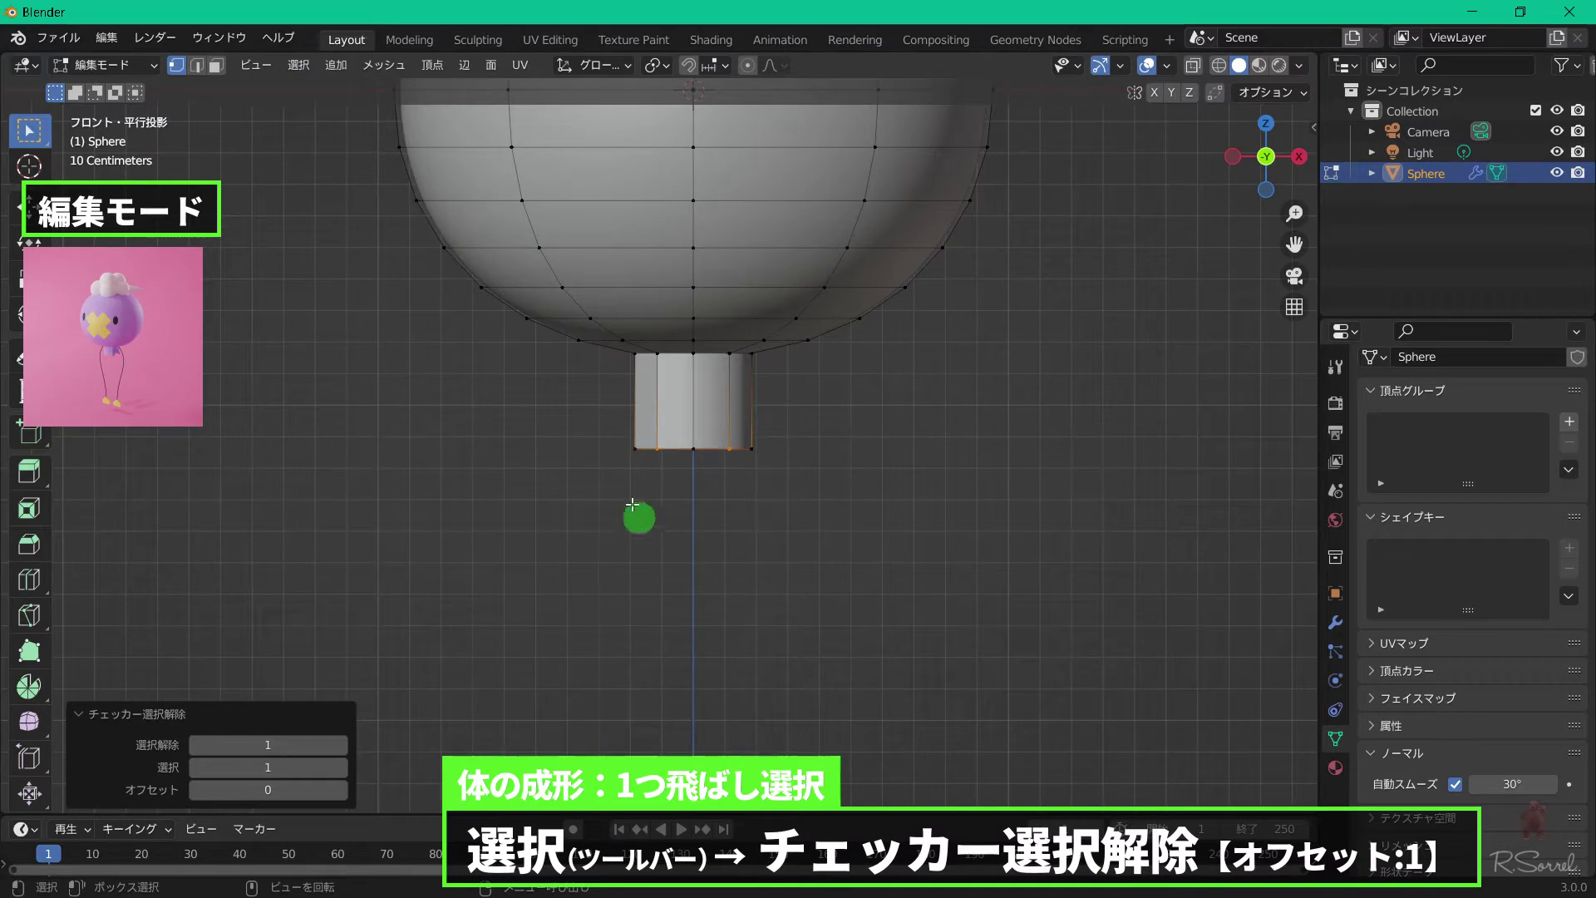
middle_drag(813, 453, 805, 367)
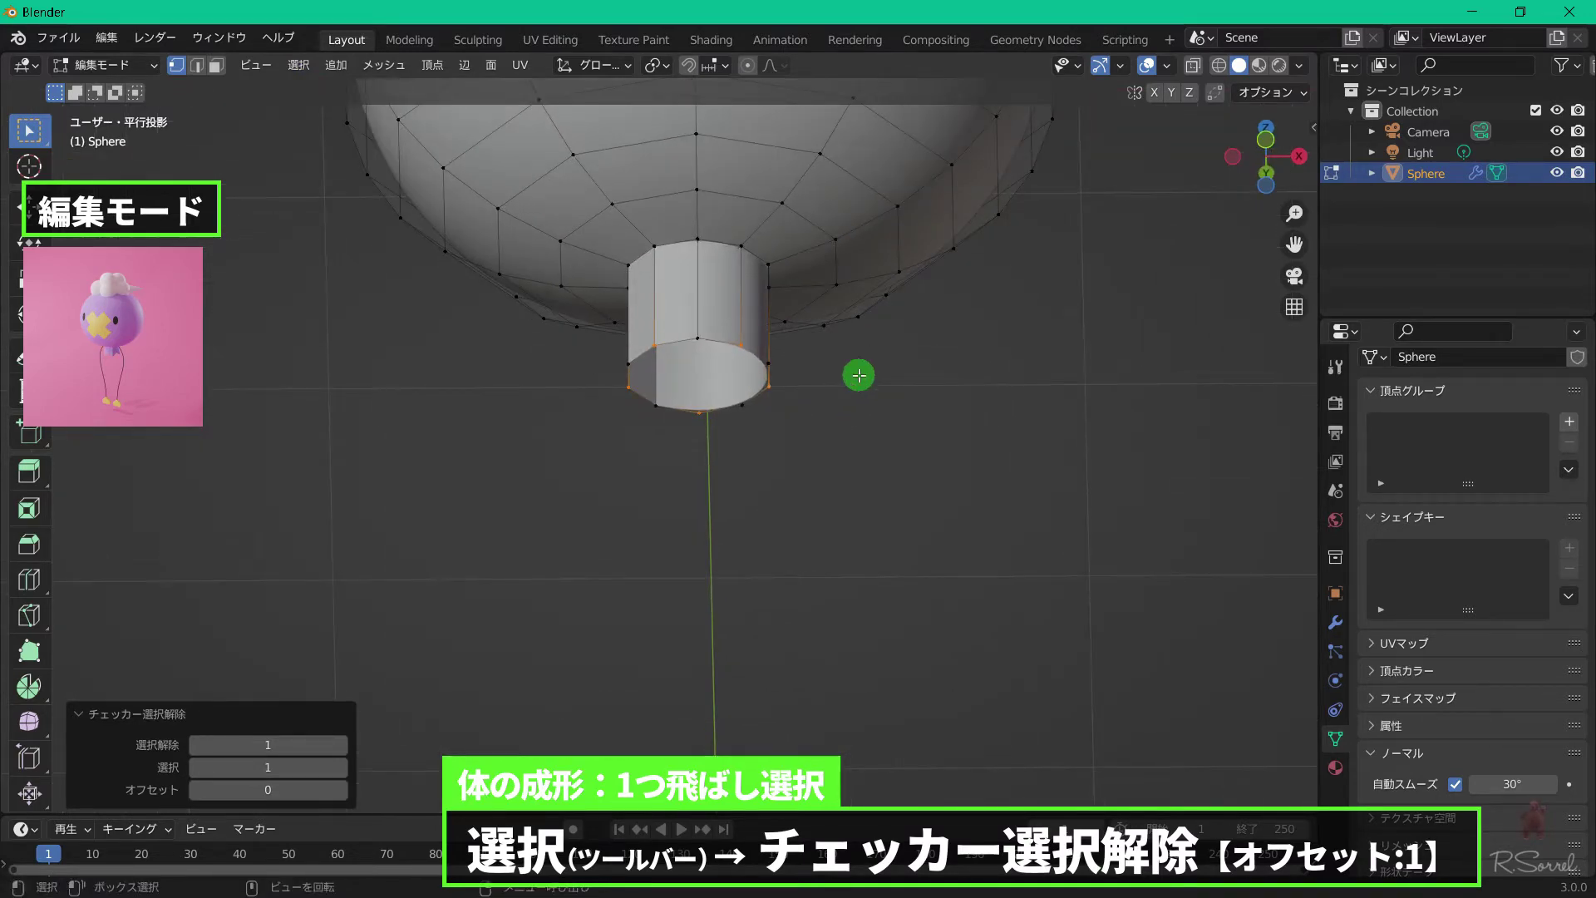
key(KP_1)
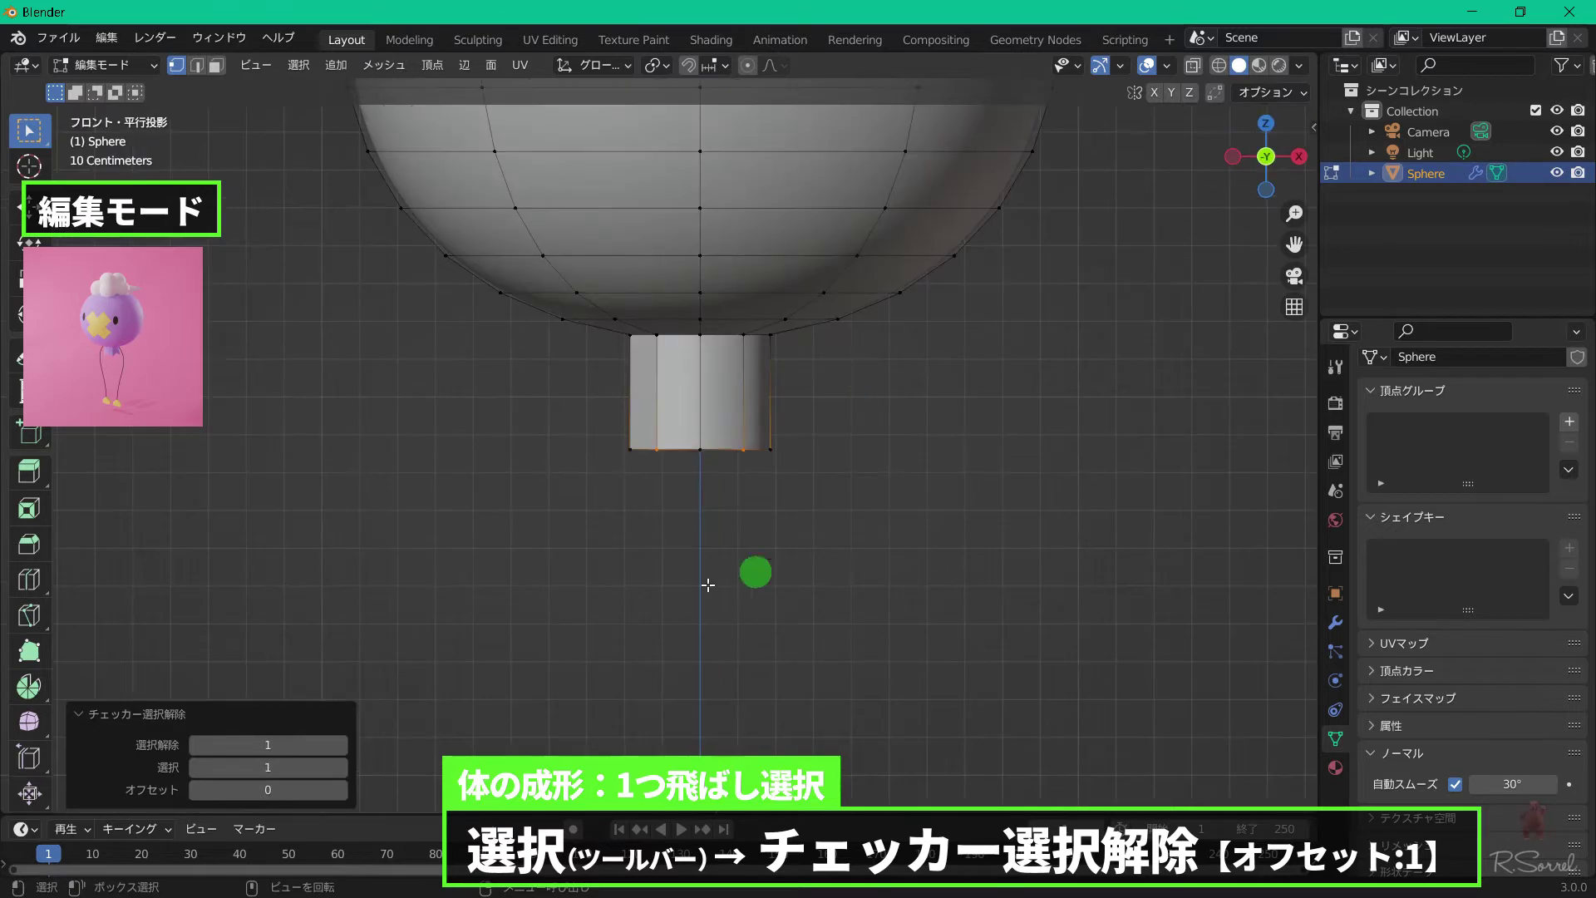
click(341, 790)
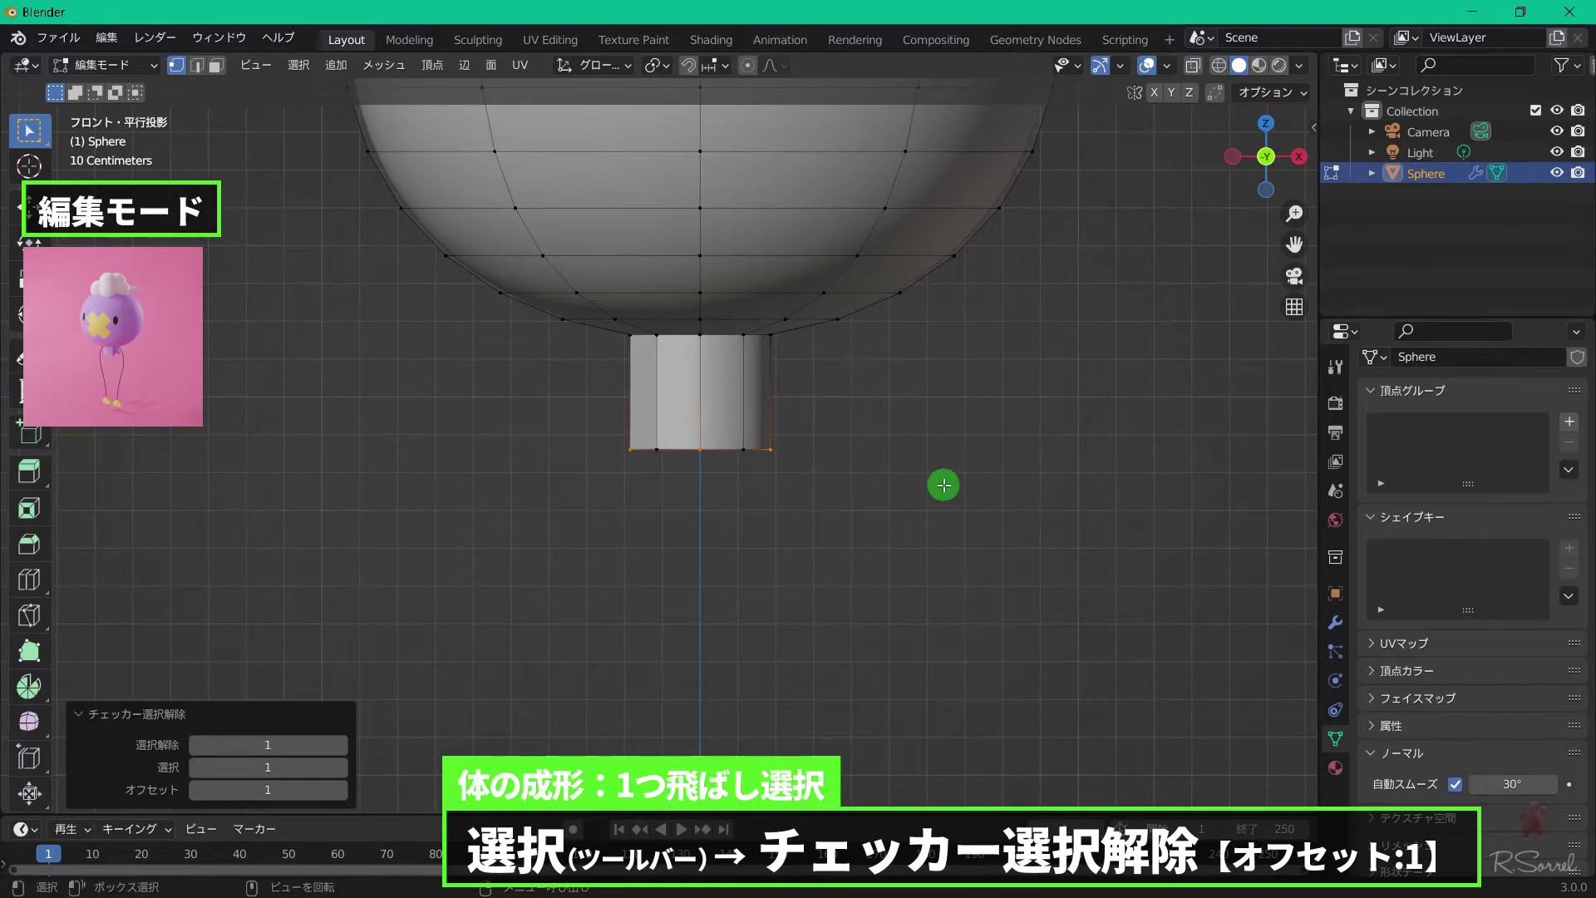
Move the alternate rim vertices up about 0.14 m along Z to give the neck a zigzag edge.
key(g)
key(z)
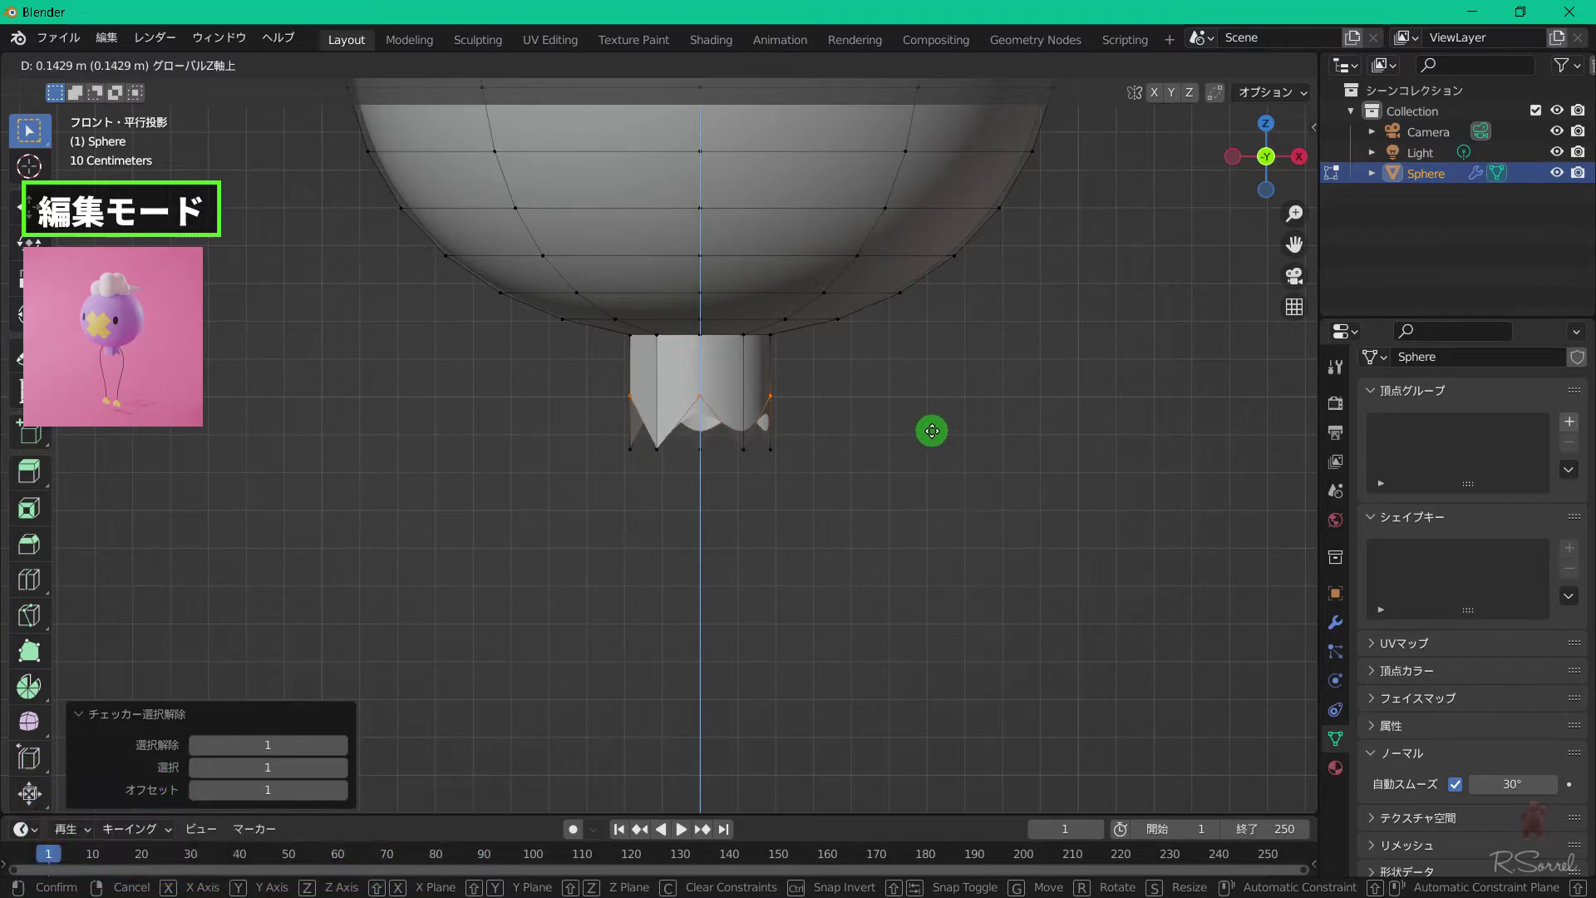
click(932, 430)
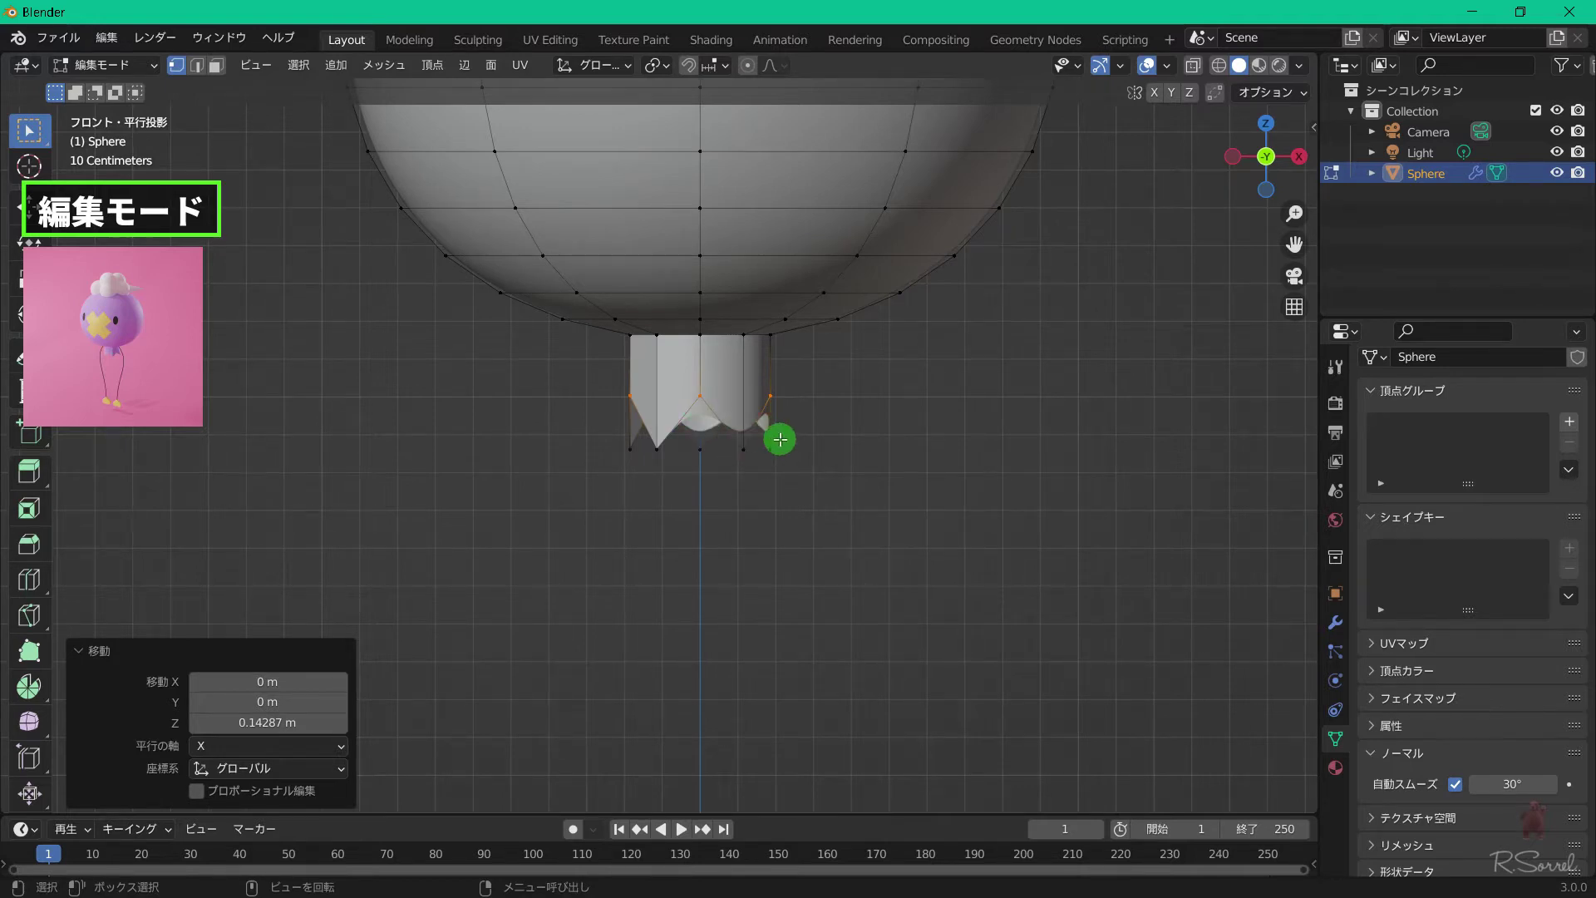
Select all edges of the extruded neck, including the hidden ones, and give them an edge crease of 1.000.
key(2)
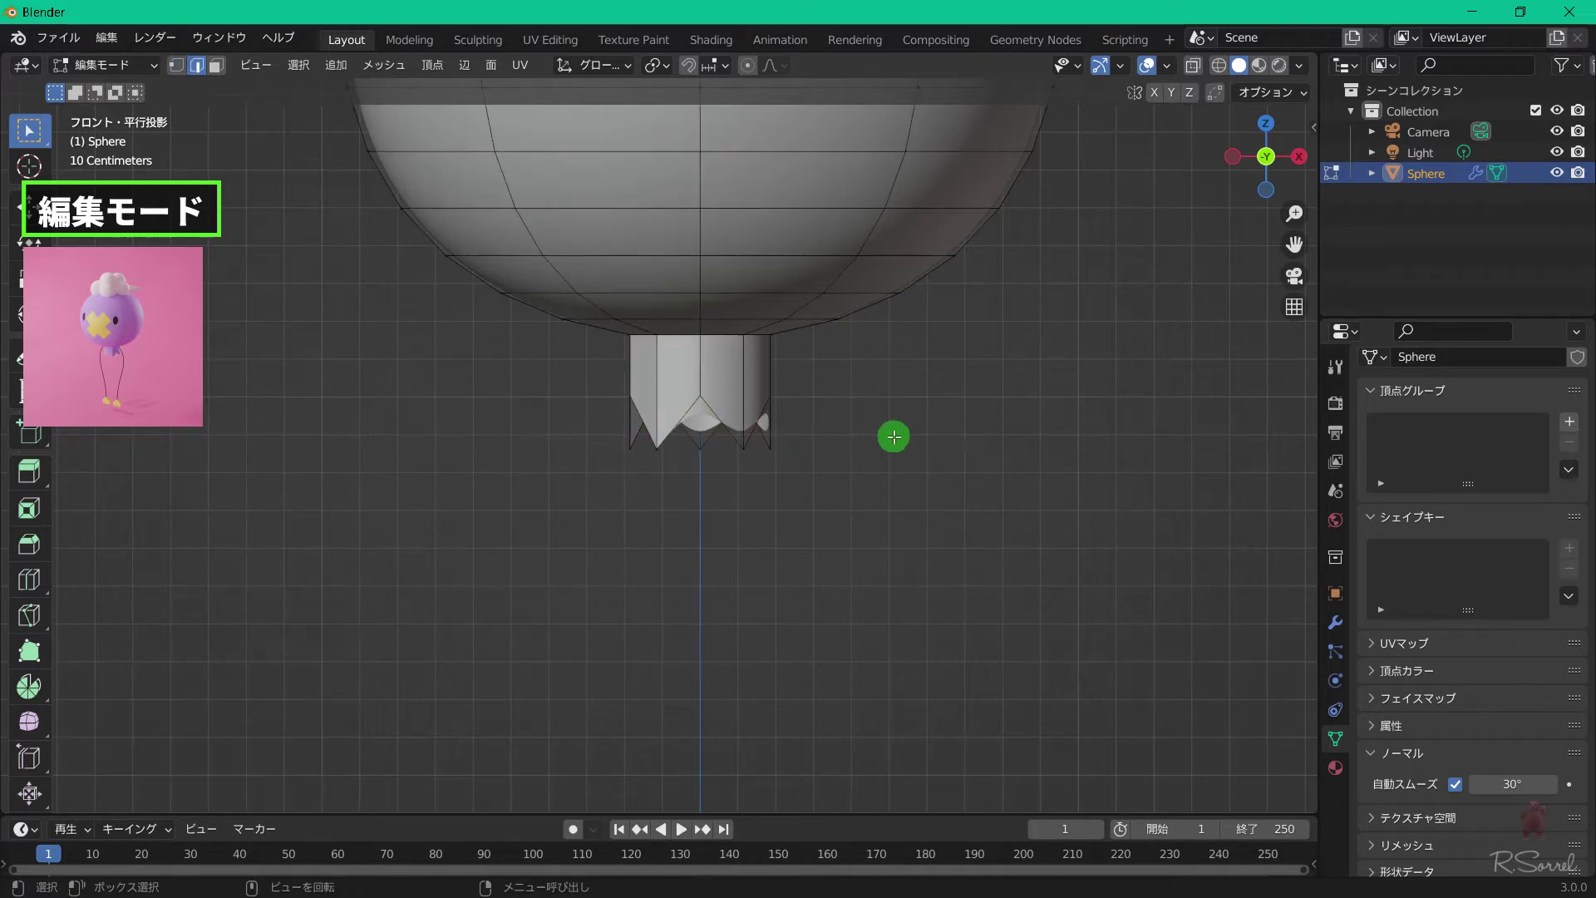
click(1217, 66)
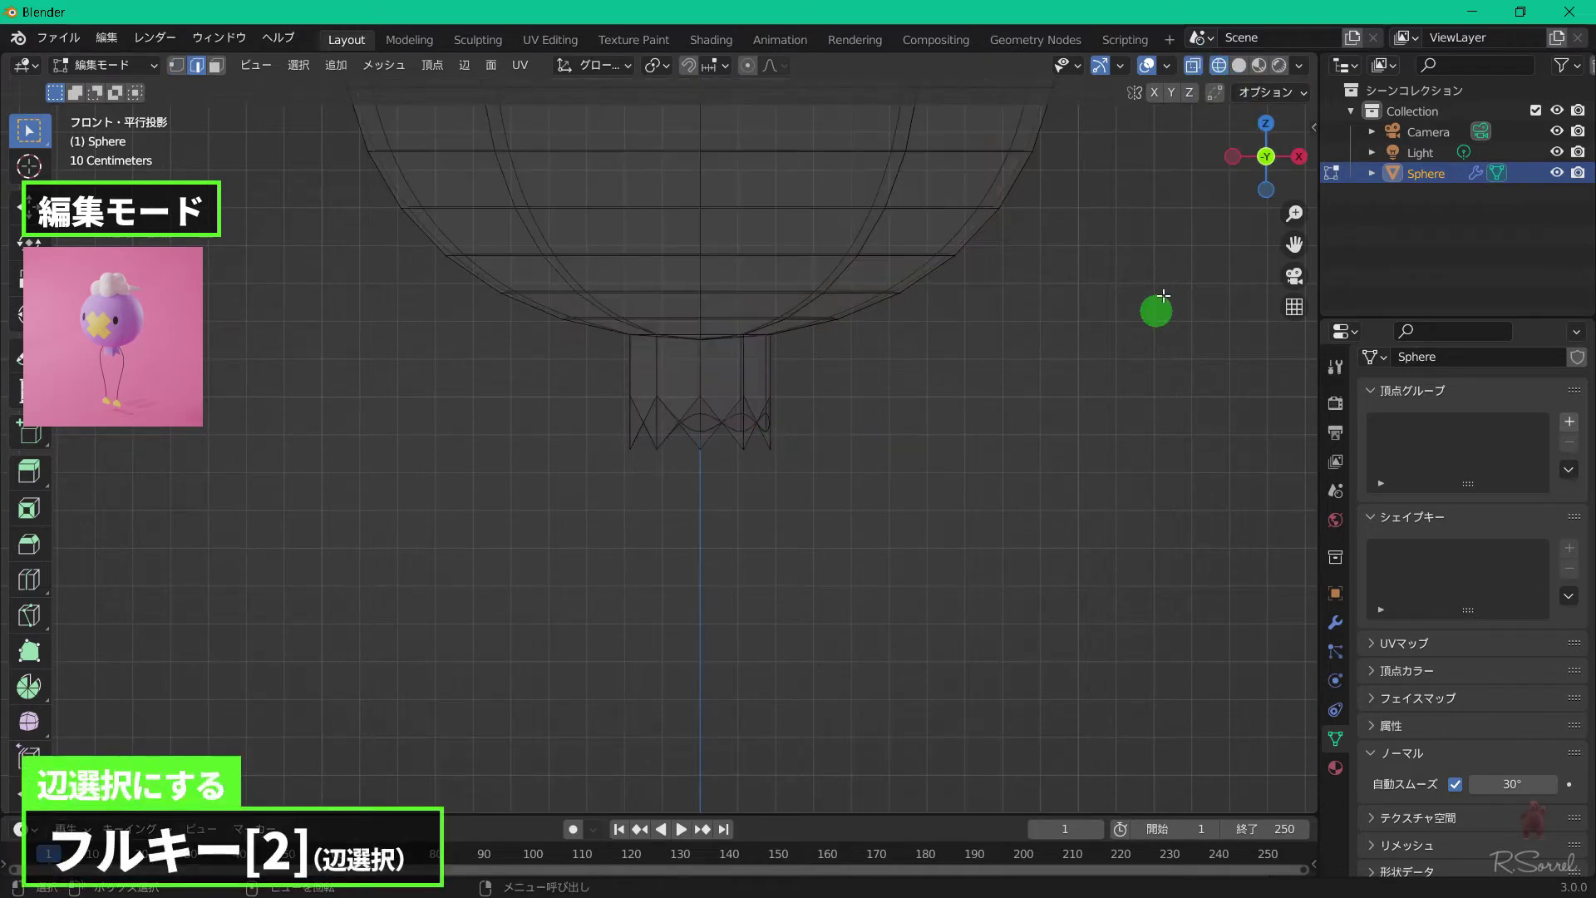
drag(584, 382, 857, 489)
drag(585, 366, 905, 499)
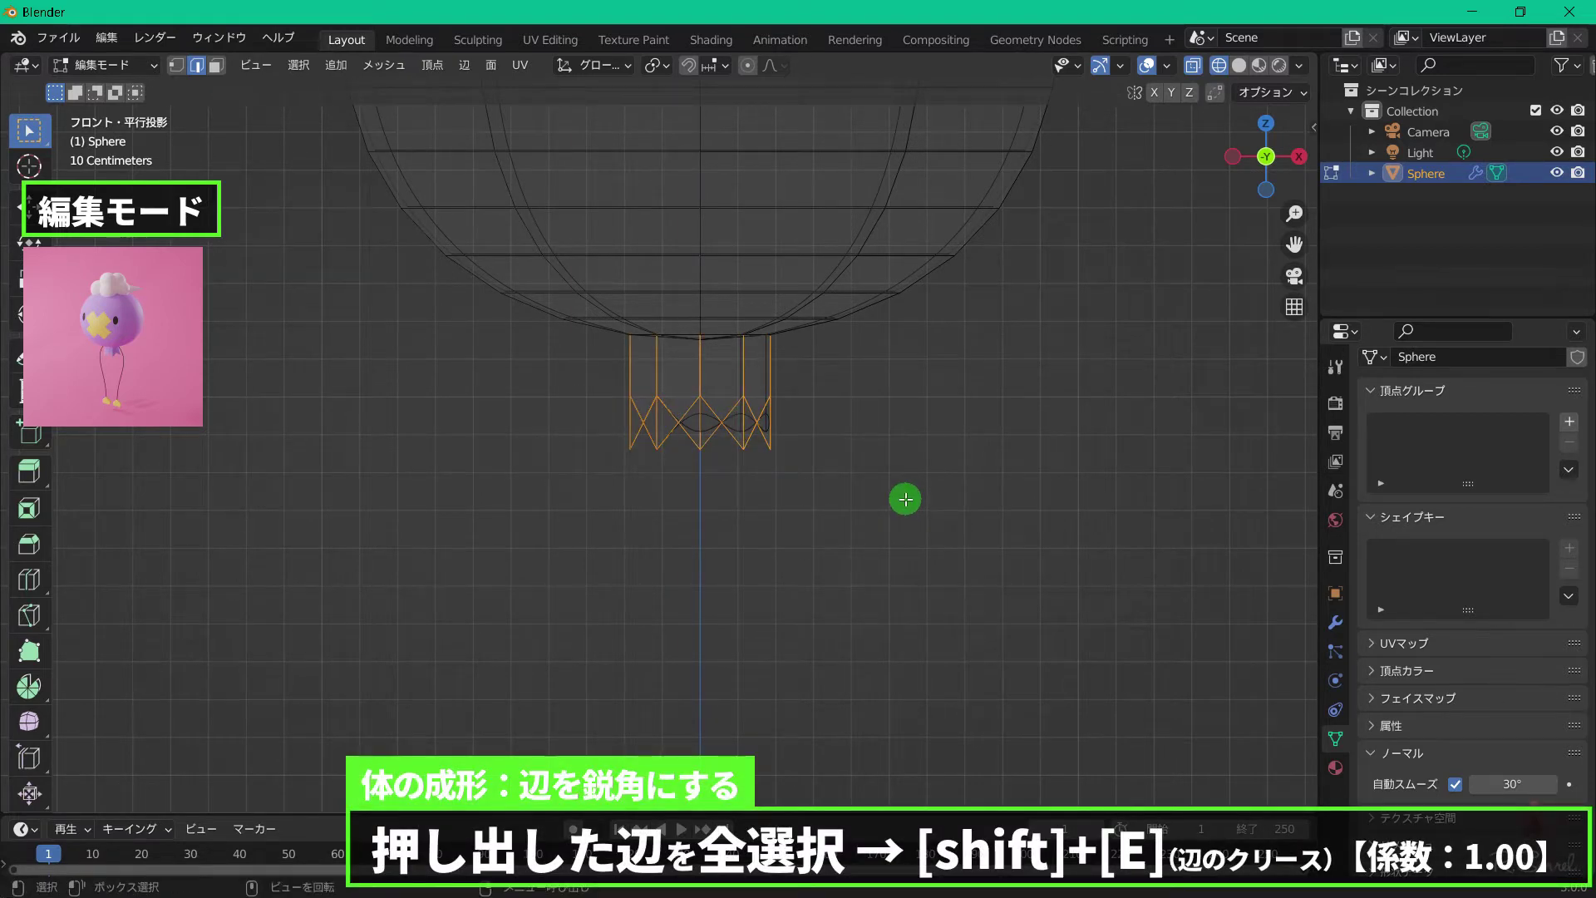
key(shift+e)
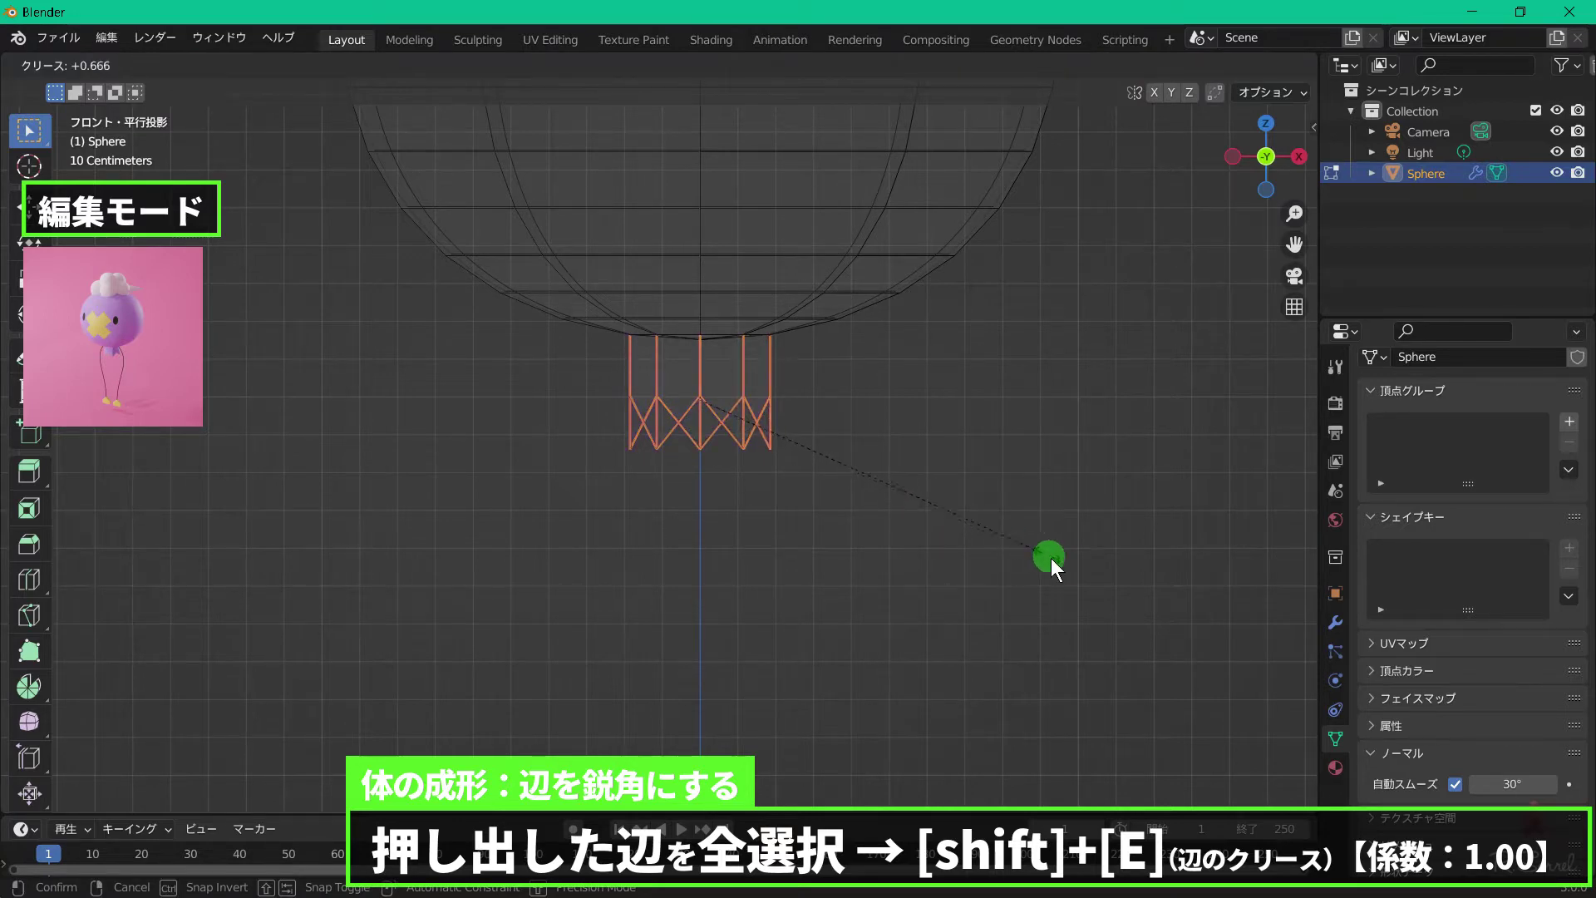
click(1134, 581)
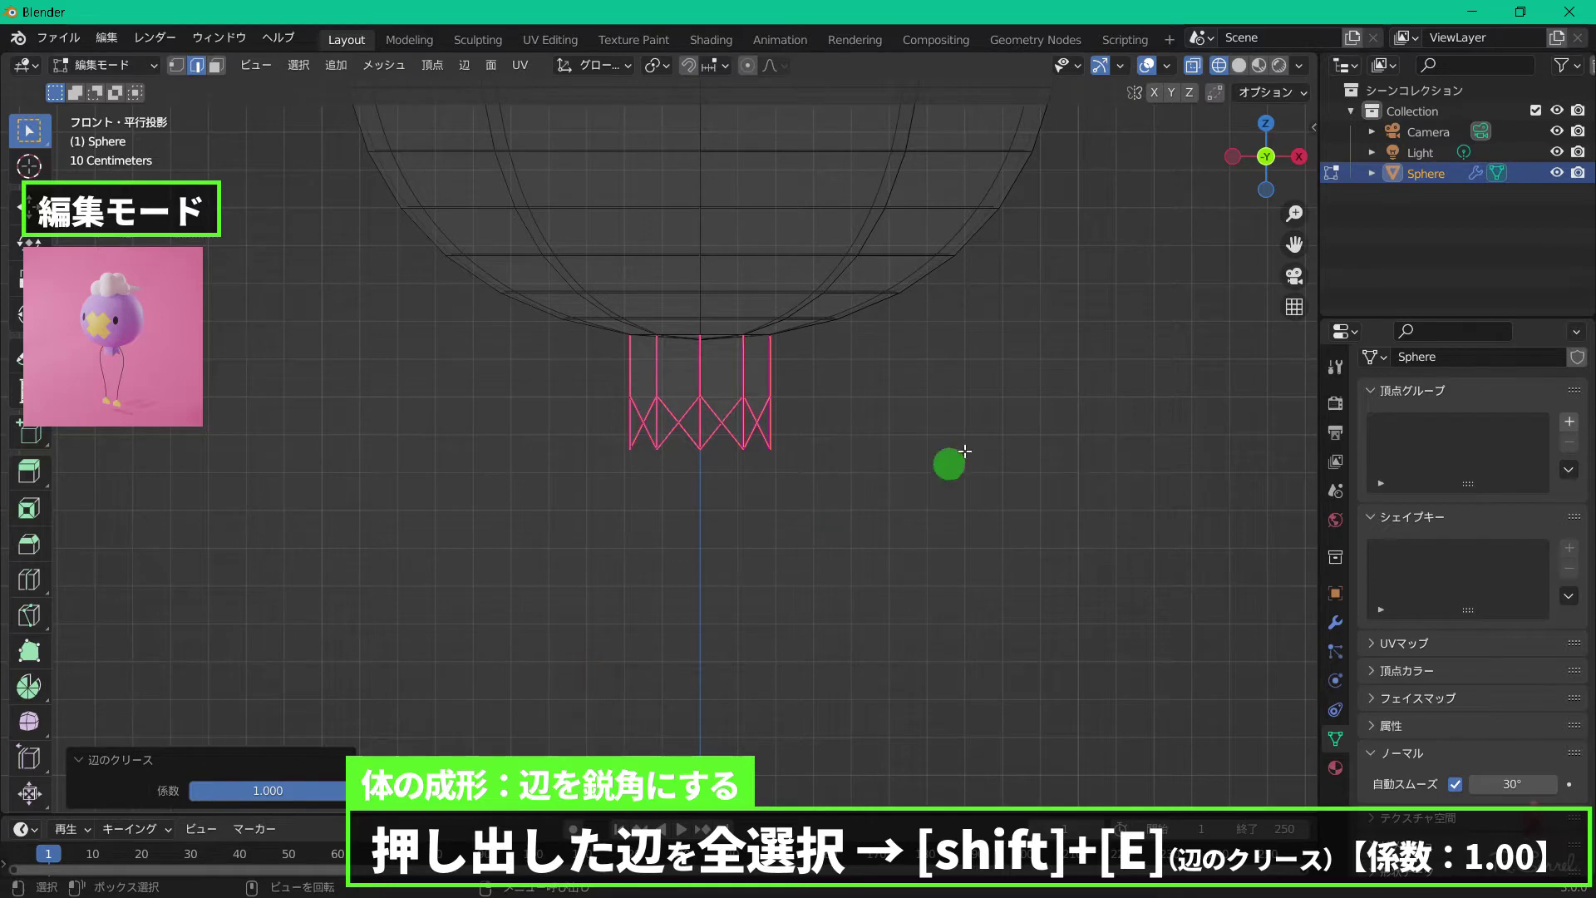
click(1239, 65)
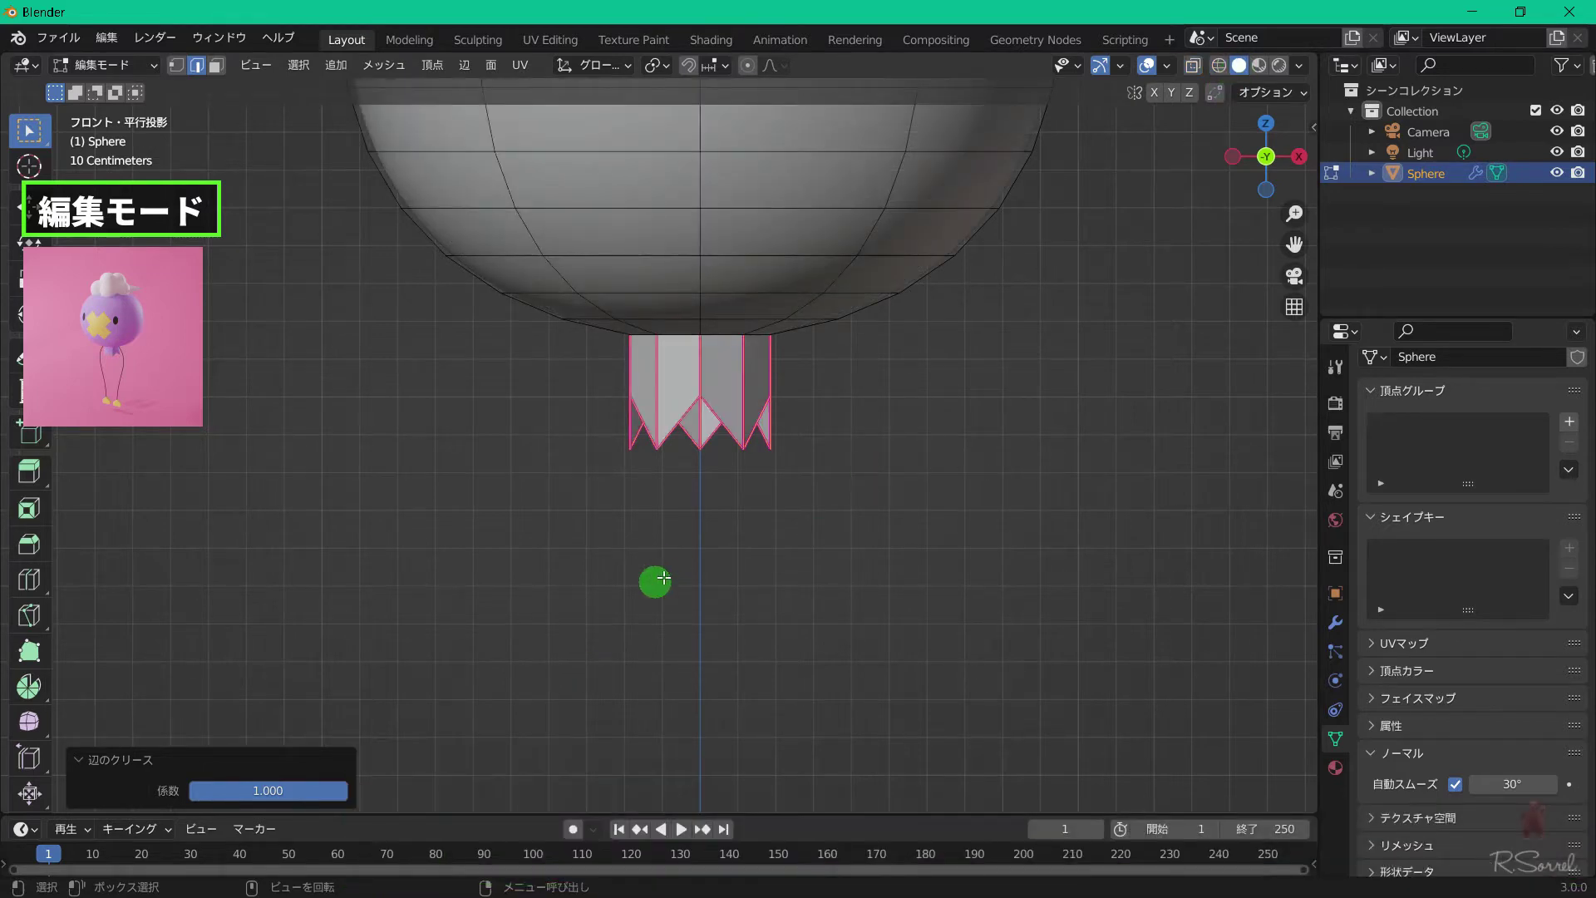
middle_drag(651, 585, 1040, 571)
key(KP_1)
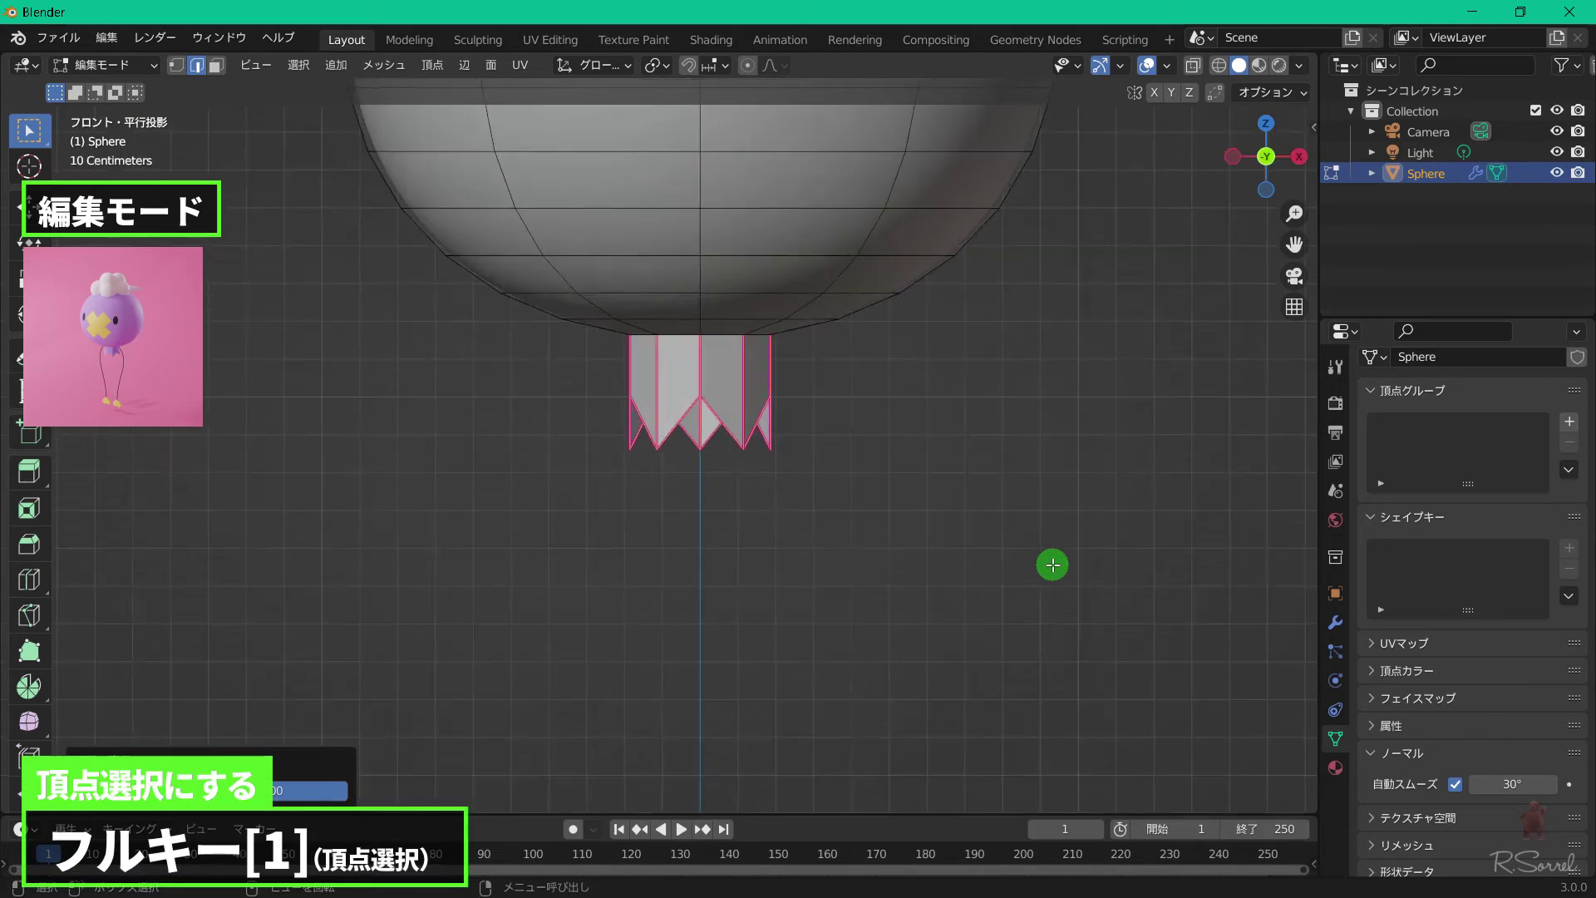
Flare the neck's lower zigzag tips by scaling them about 1.61 in X and Y with smooth proportional editing, size about 0.29.
key(1)
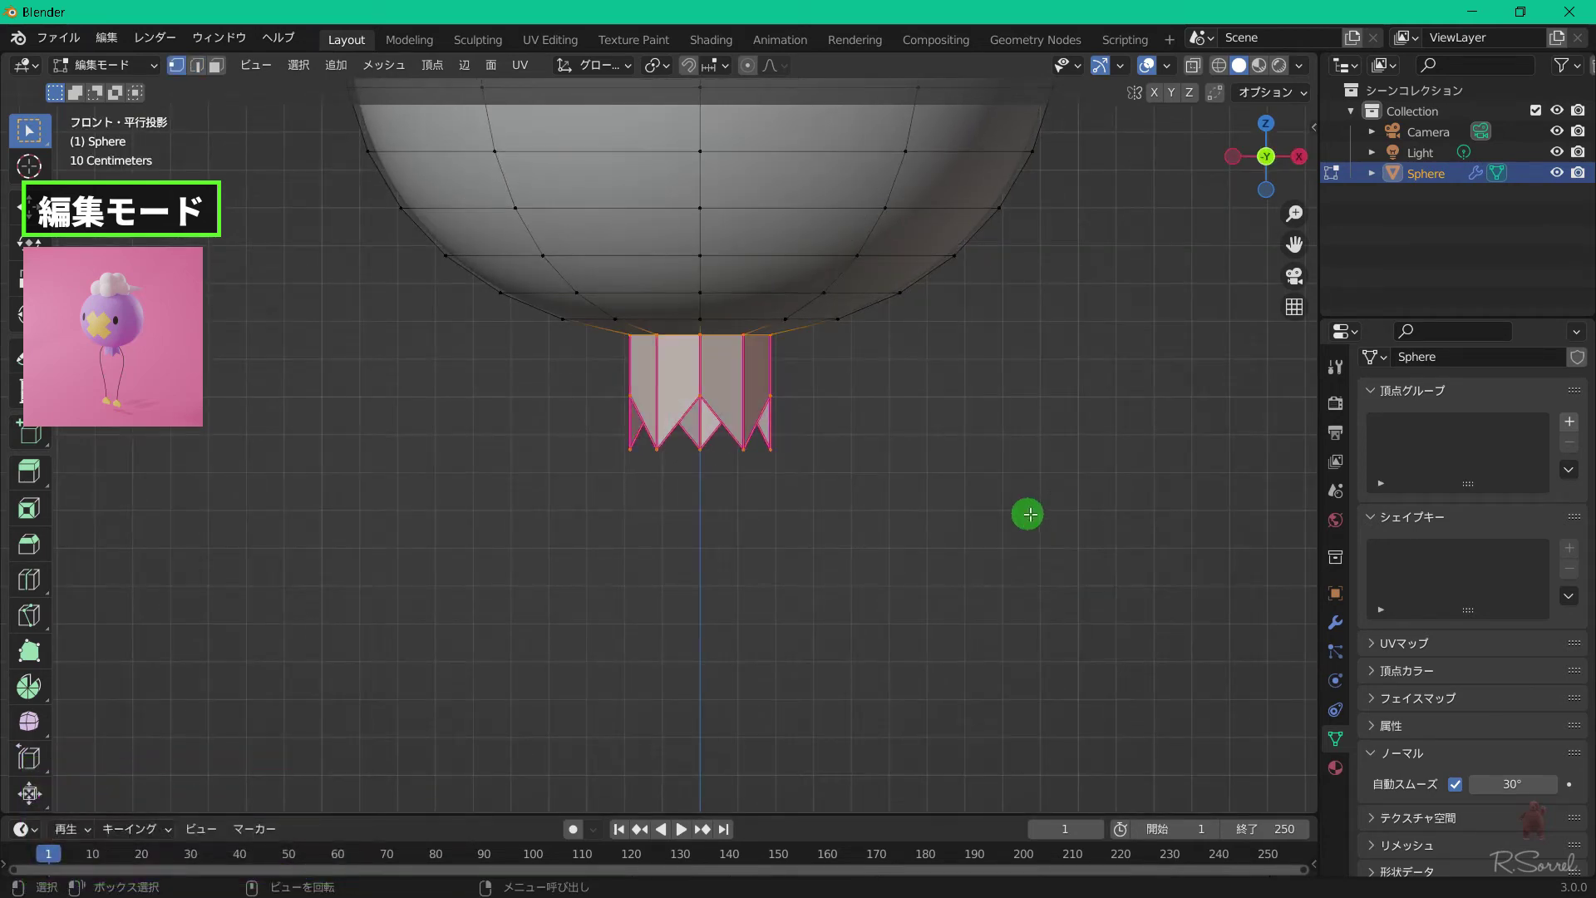
click(1026, 513)
drag(554, 420, 845, 473)
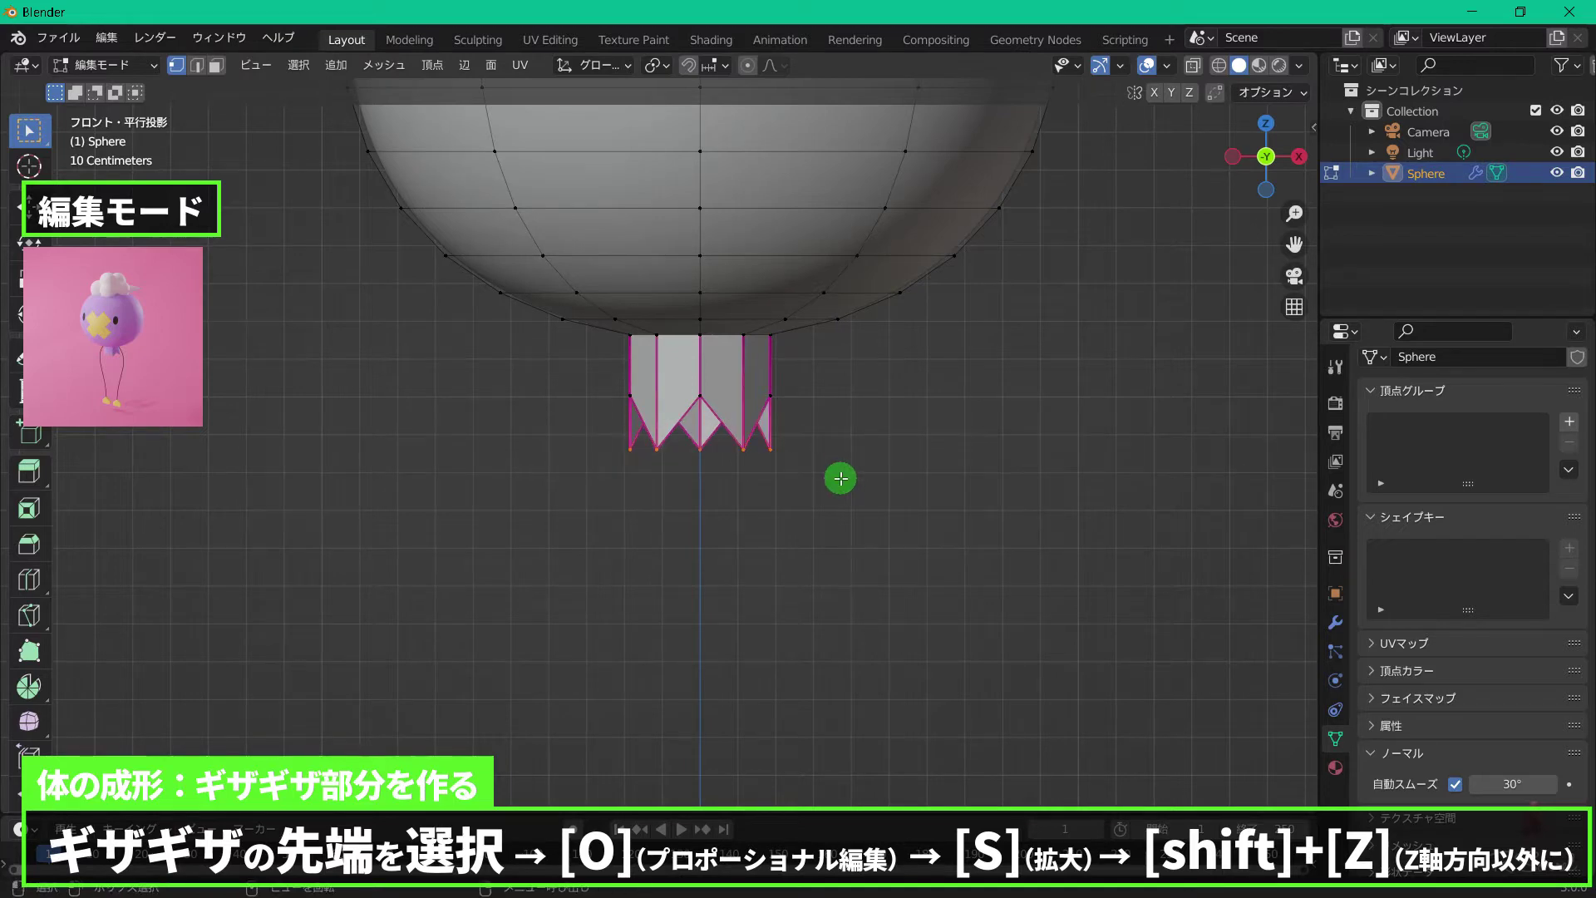
key(o)
key(s)
key(shift+z)
scroll(838, 491, up, 8)
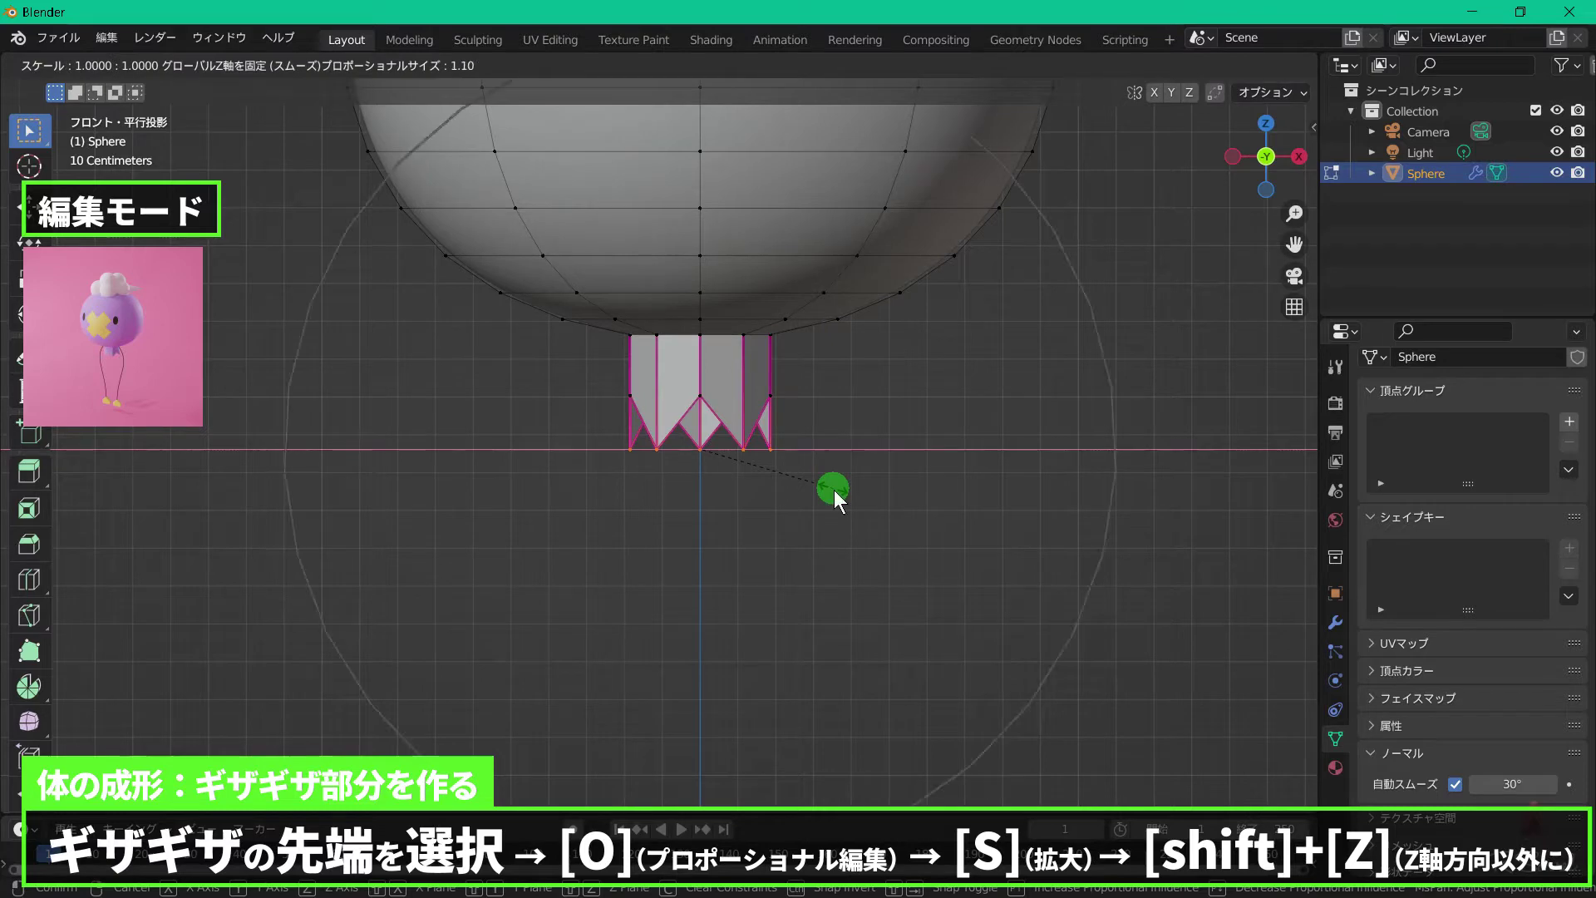
scroll(834, 489, up, 1)
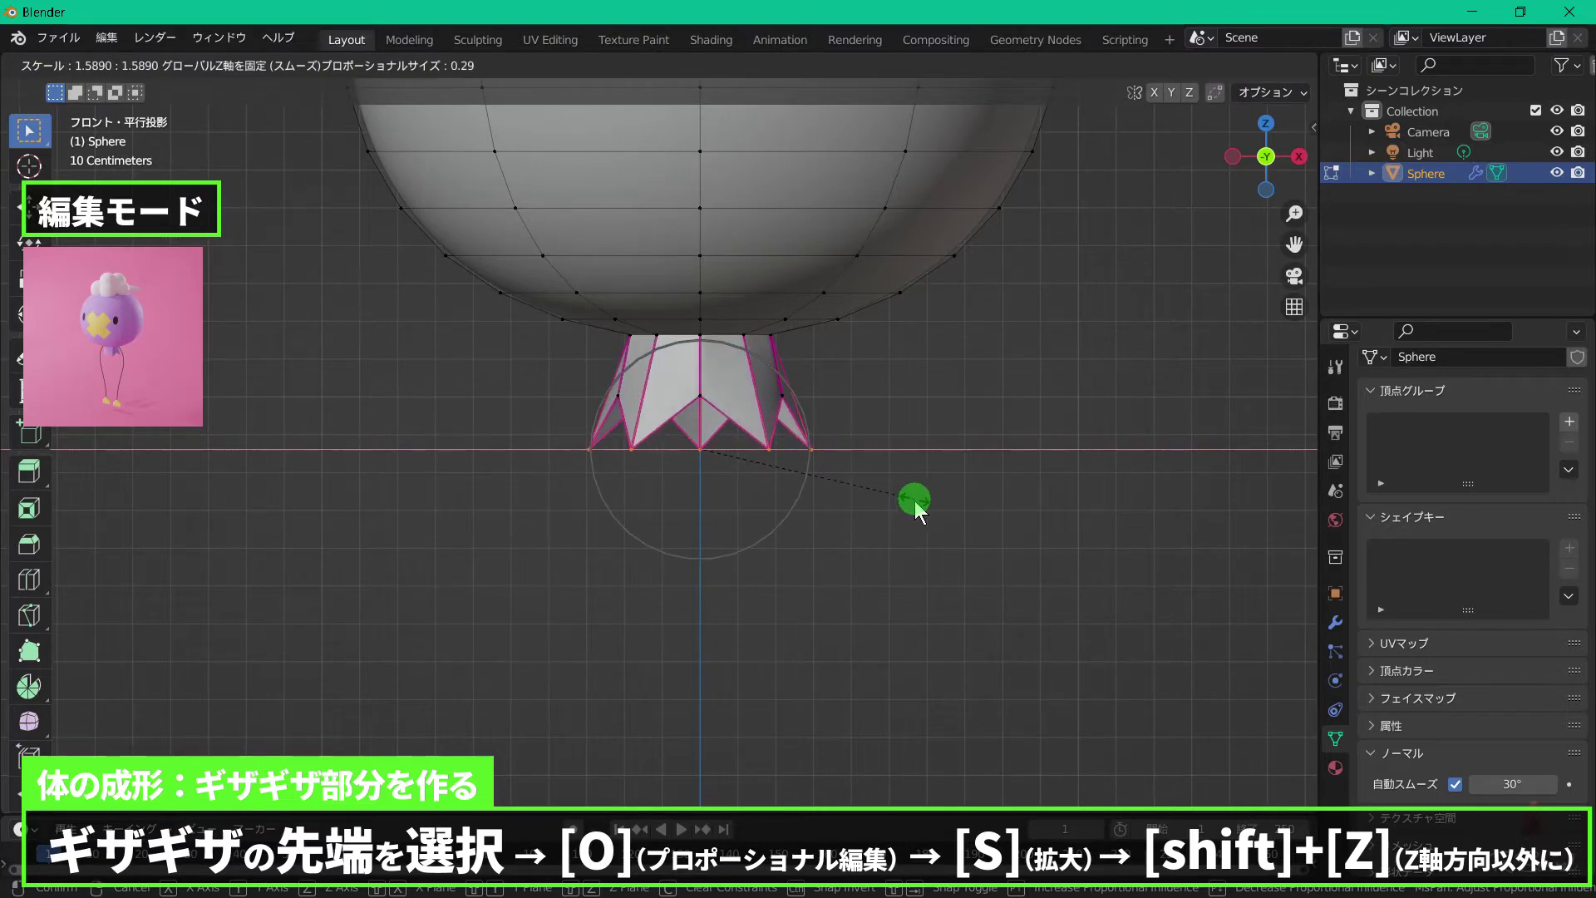
click(918, 501)
scroll(918, 501, down, 7)
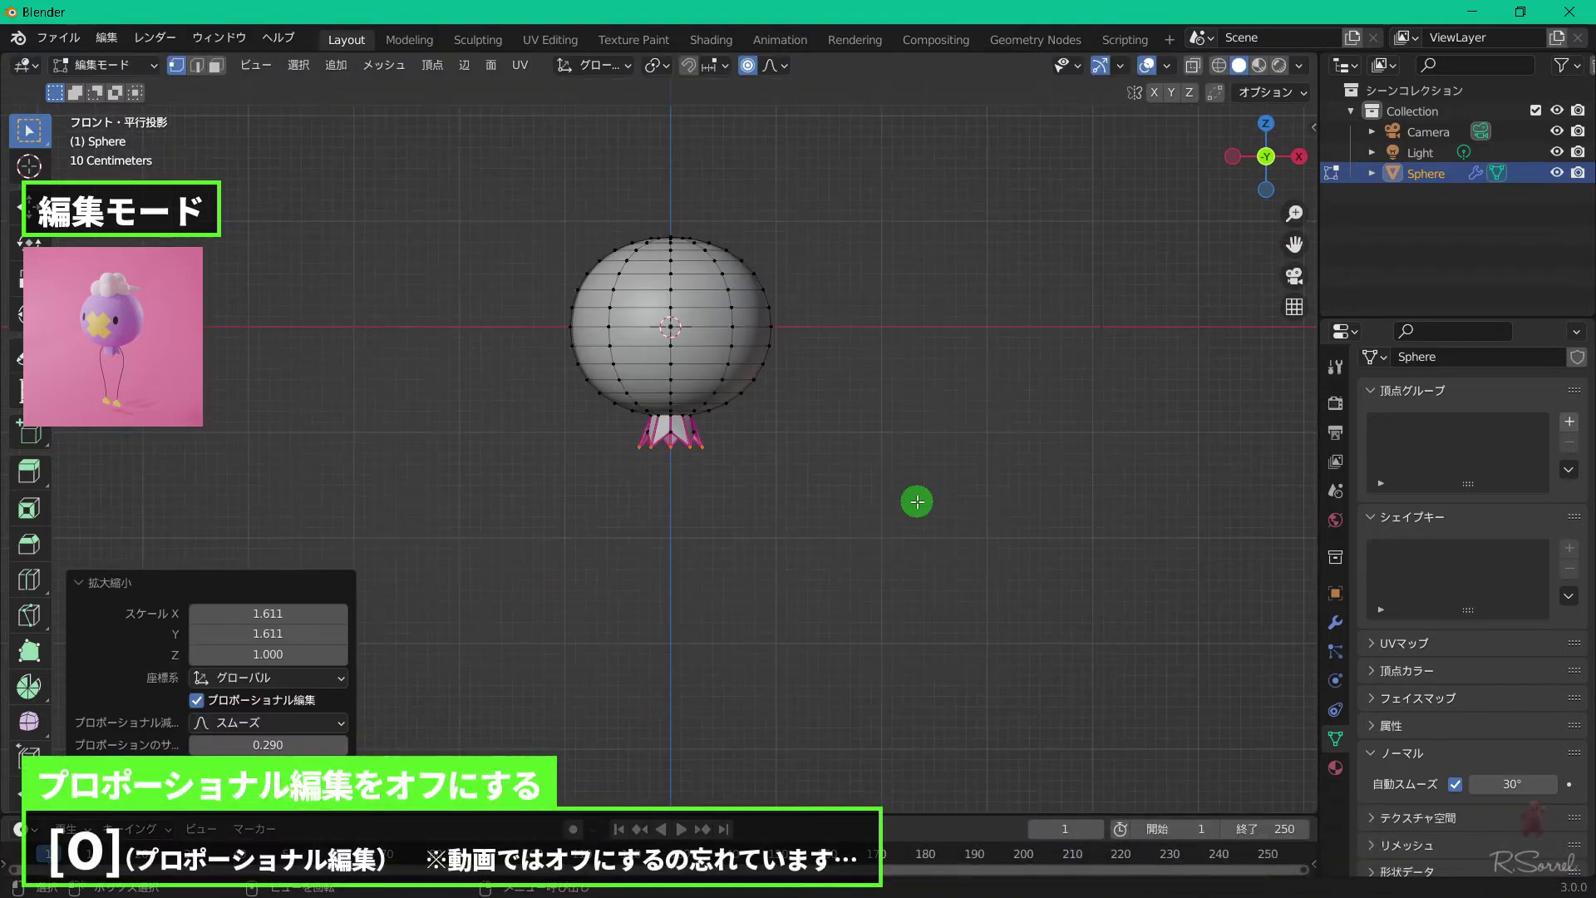
scroll(918, 501, up, 1)
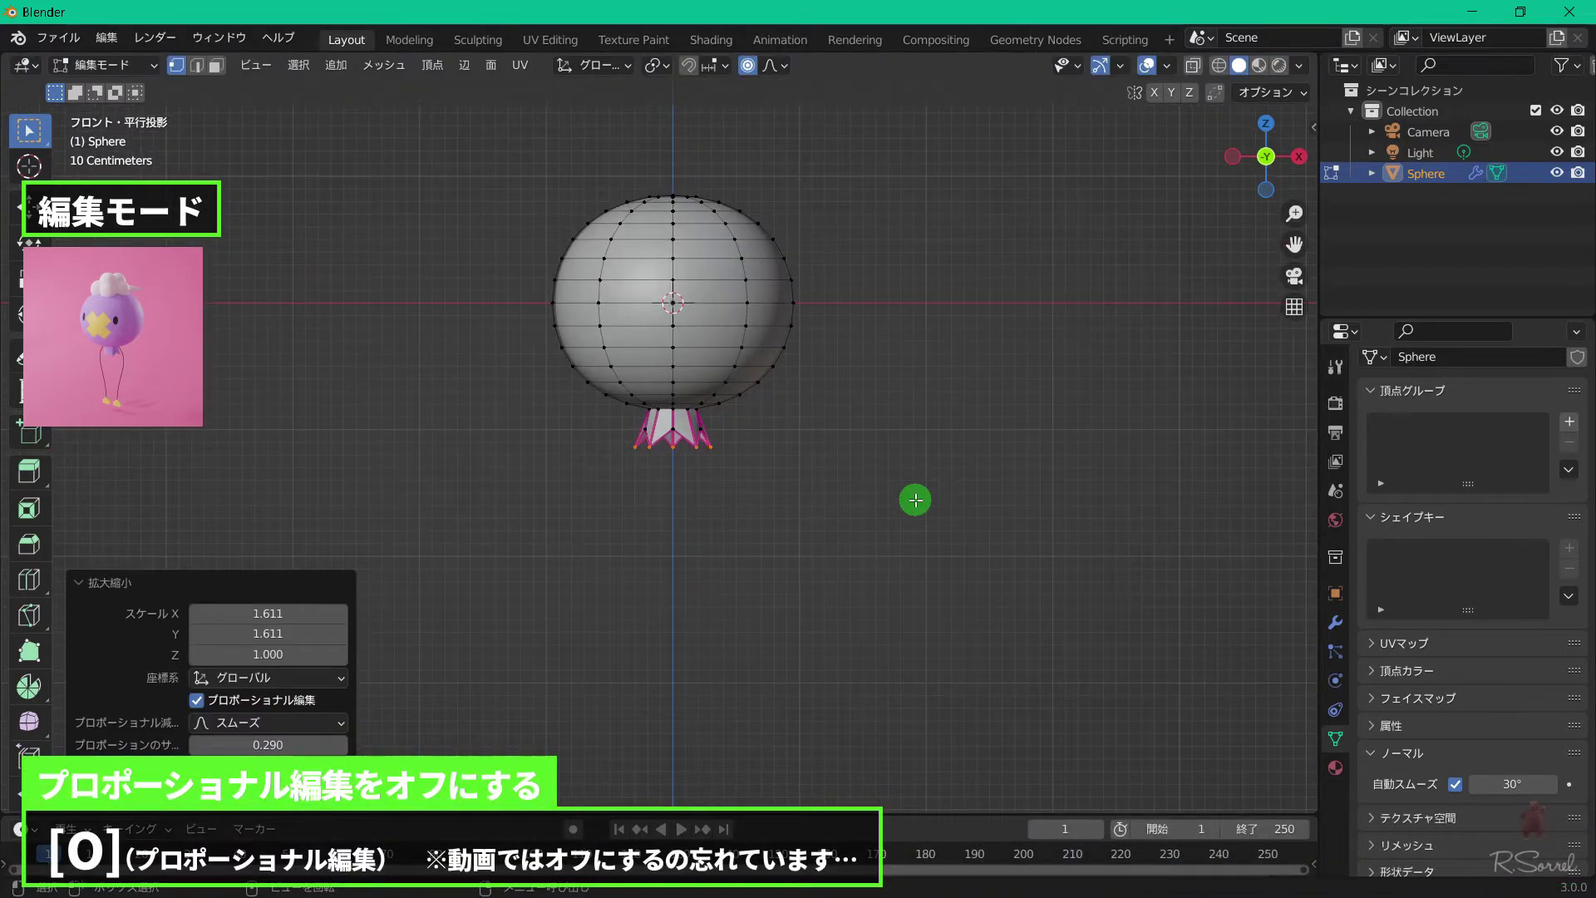
Apply the body object's rotation and scale in Object Mode and rename it Karada.
key(Tab)
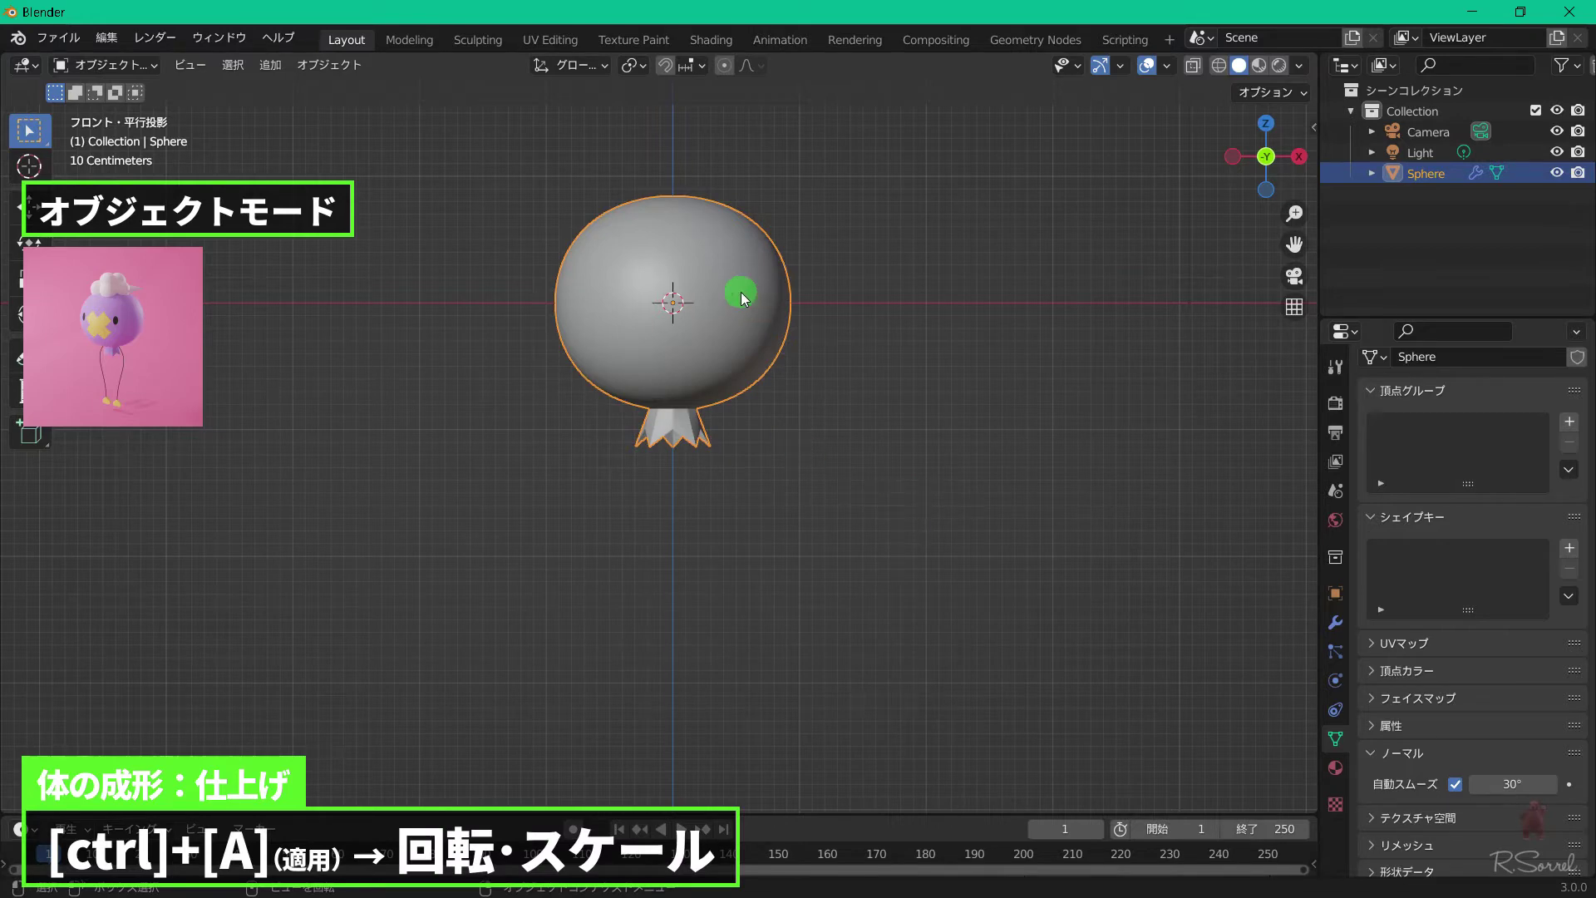
key(ctrl+a)
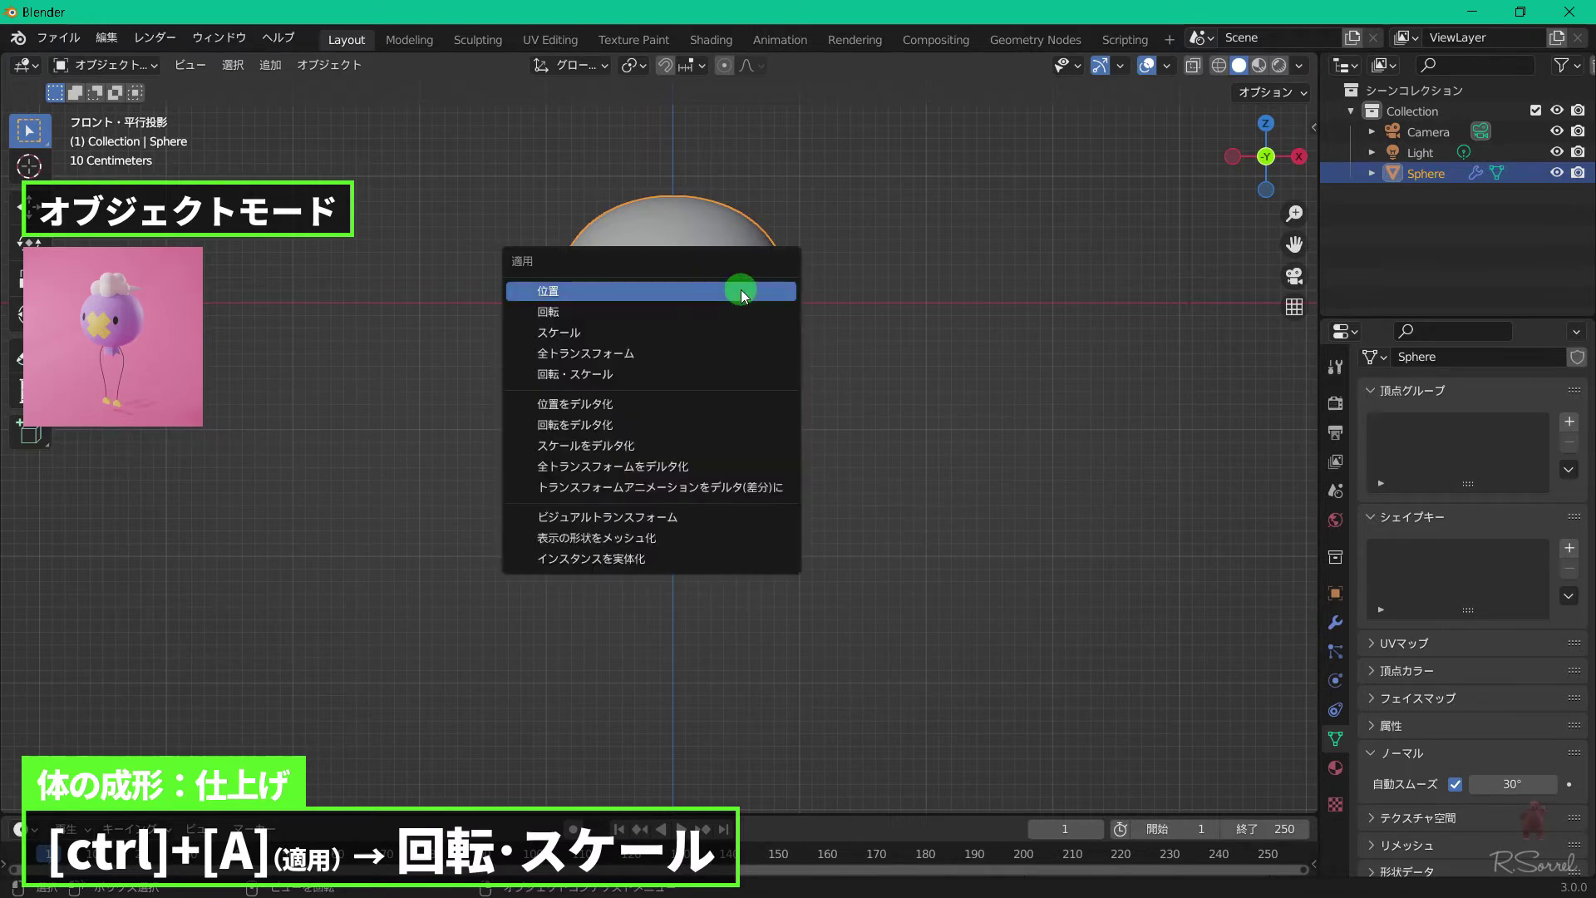
click(705, 377)
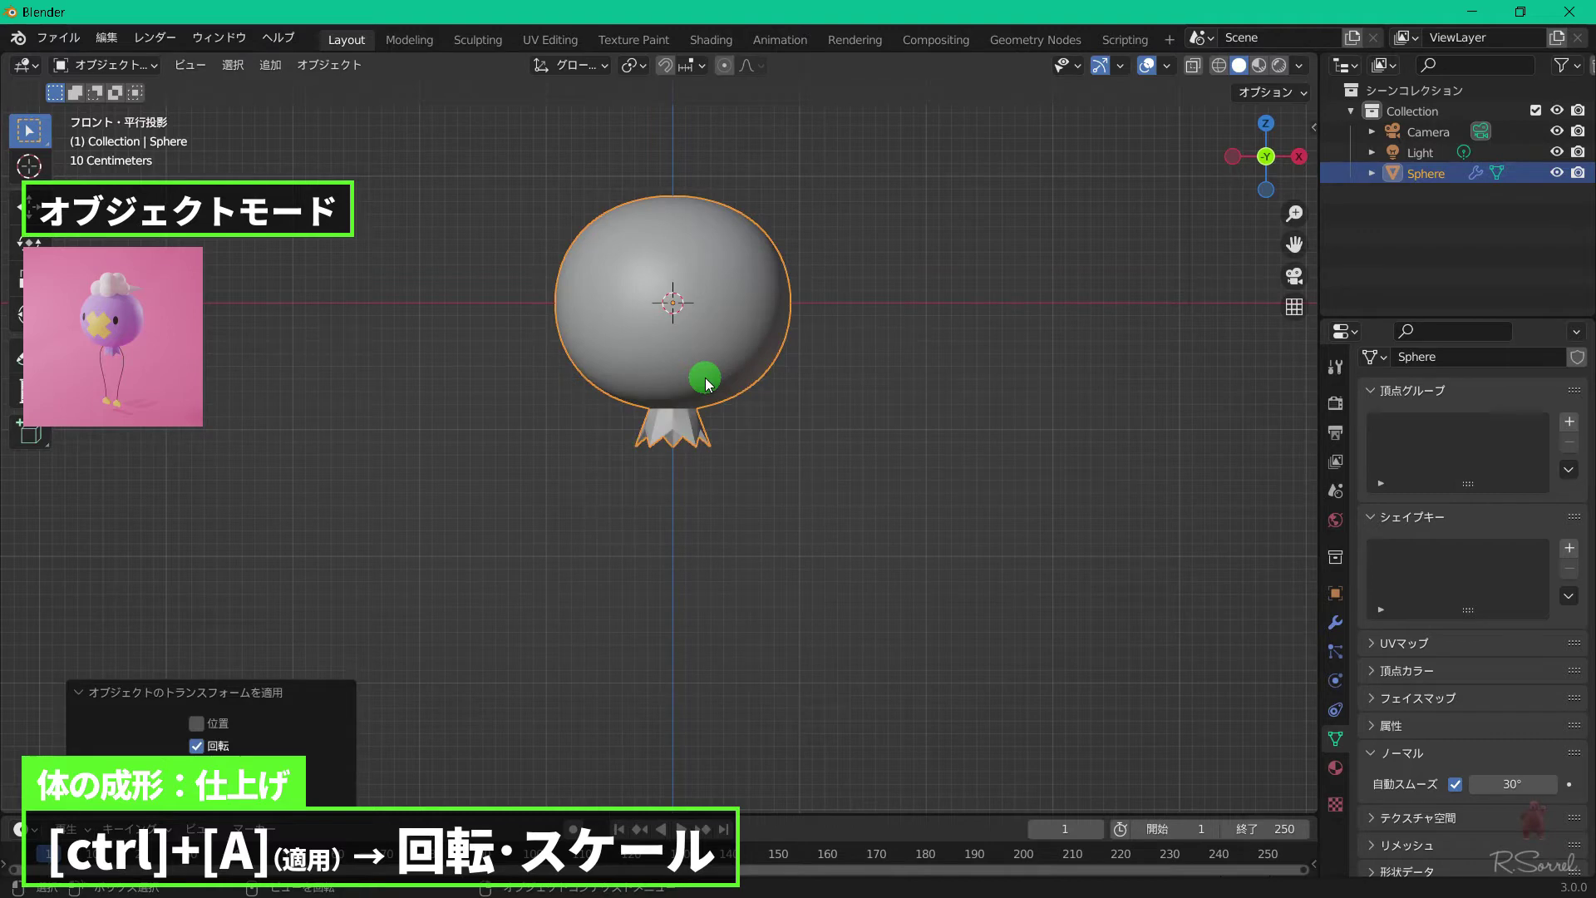
key(F2)
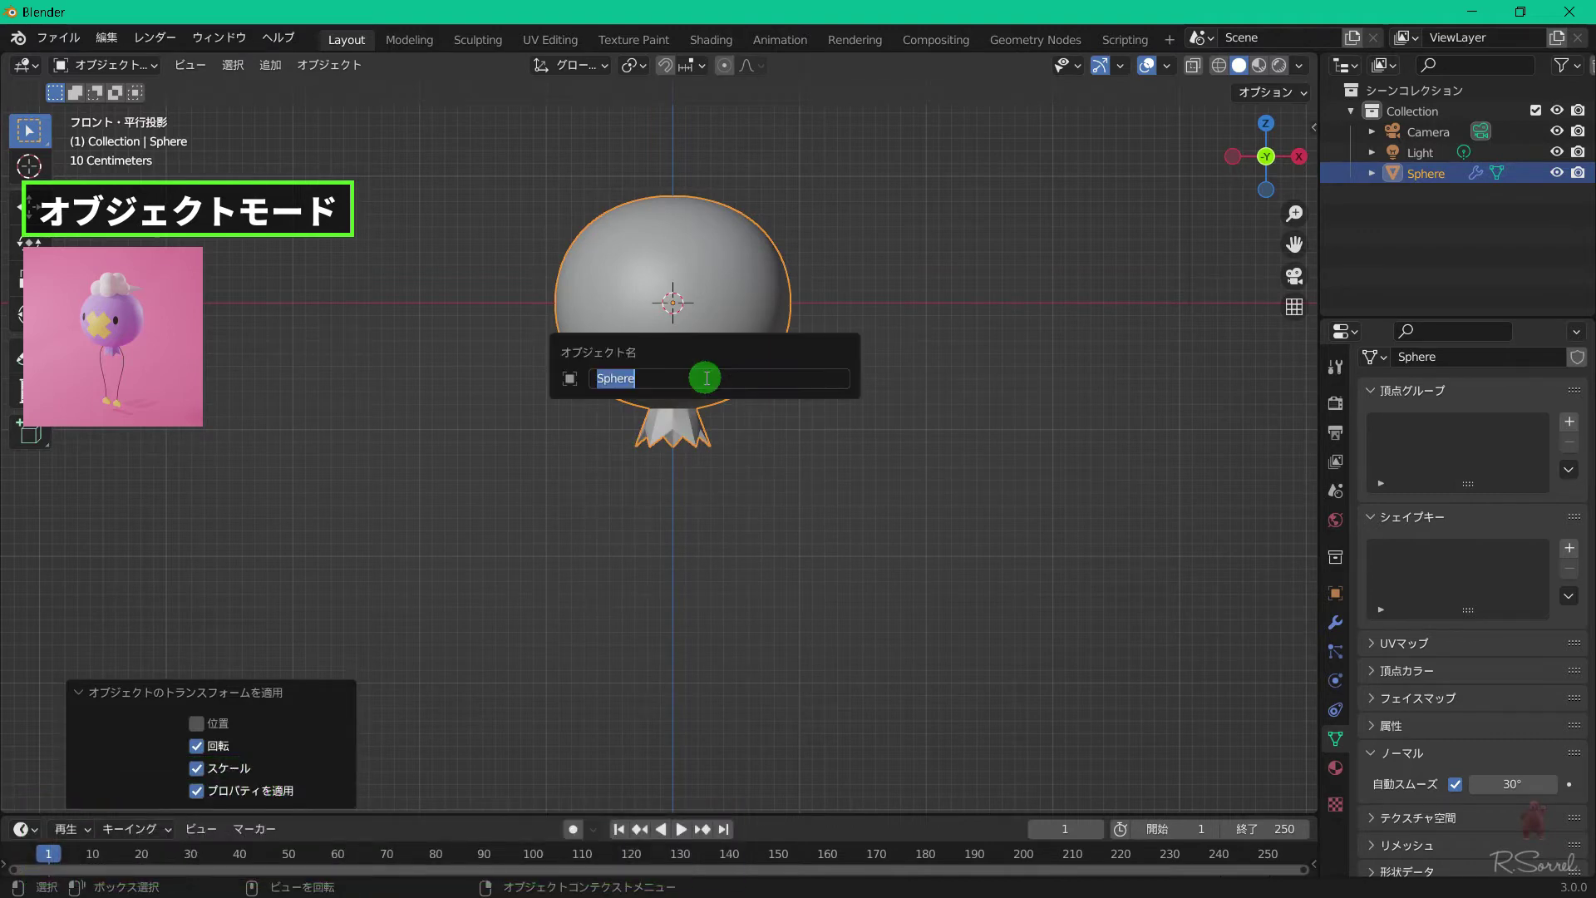
text(Karada)
key(Return)
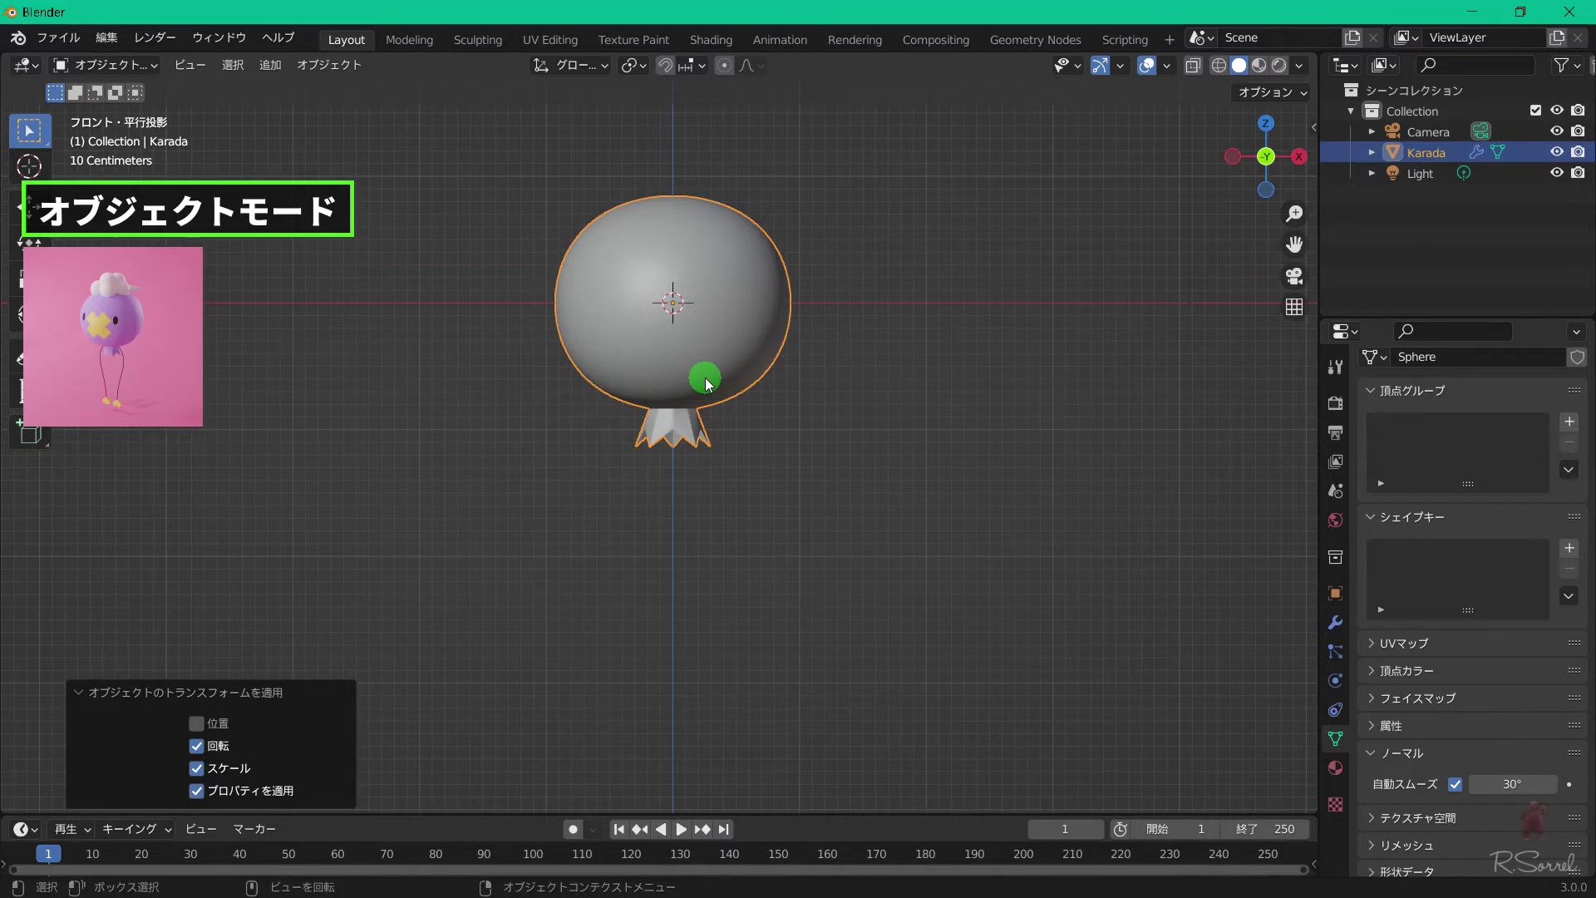
Add a plane mesh for the X mark and isolate it in local view.
key(shift+a)
mouse_move(703, 377)
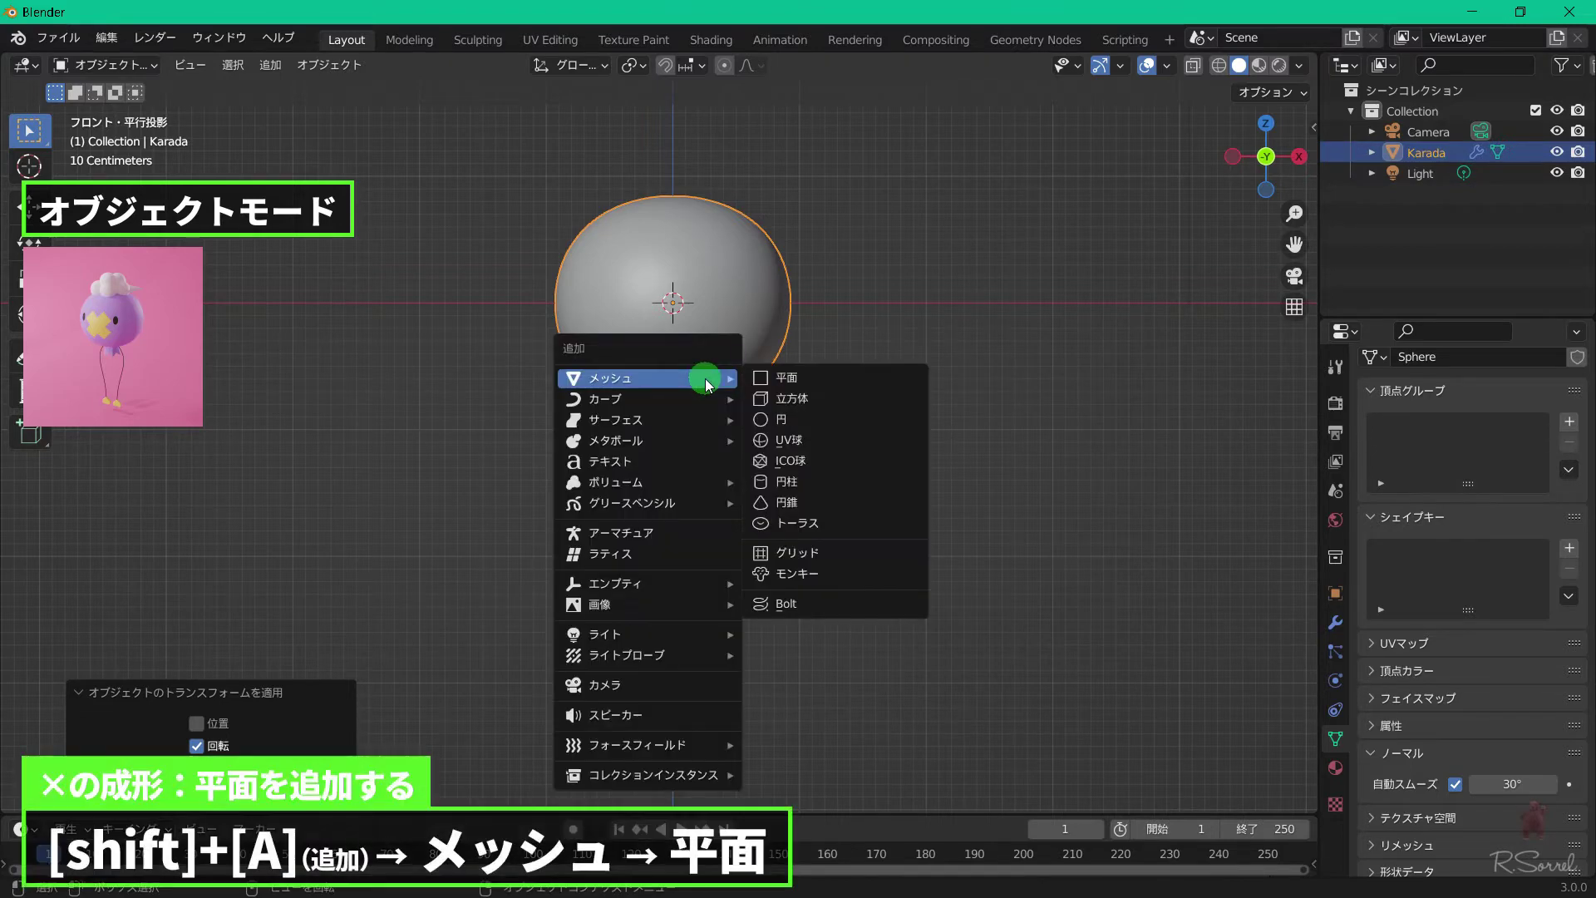
click(782, 376)
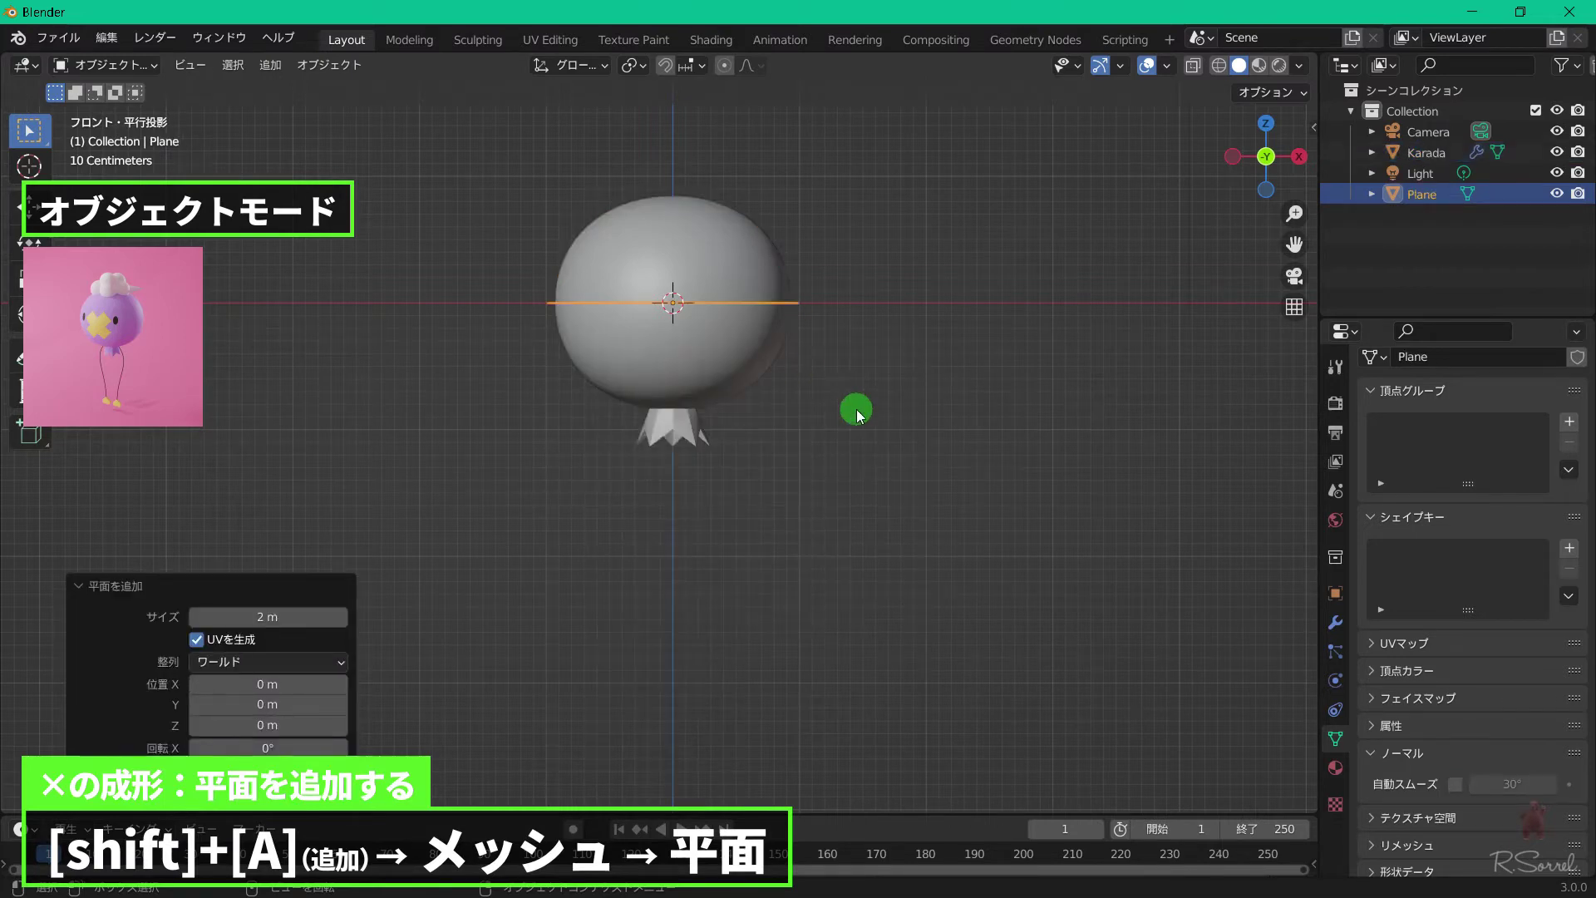
key(KP_Divide)
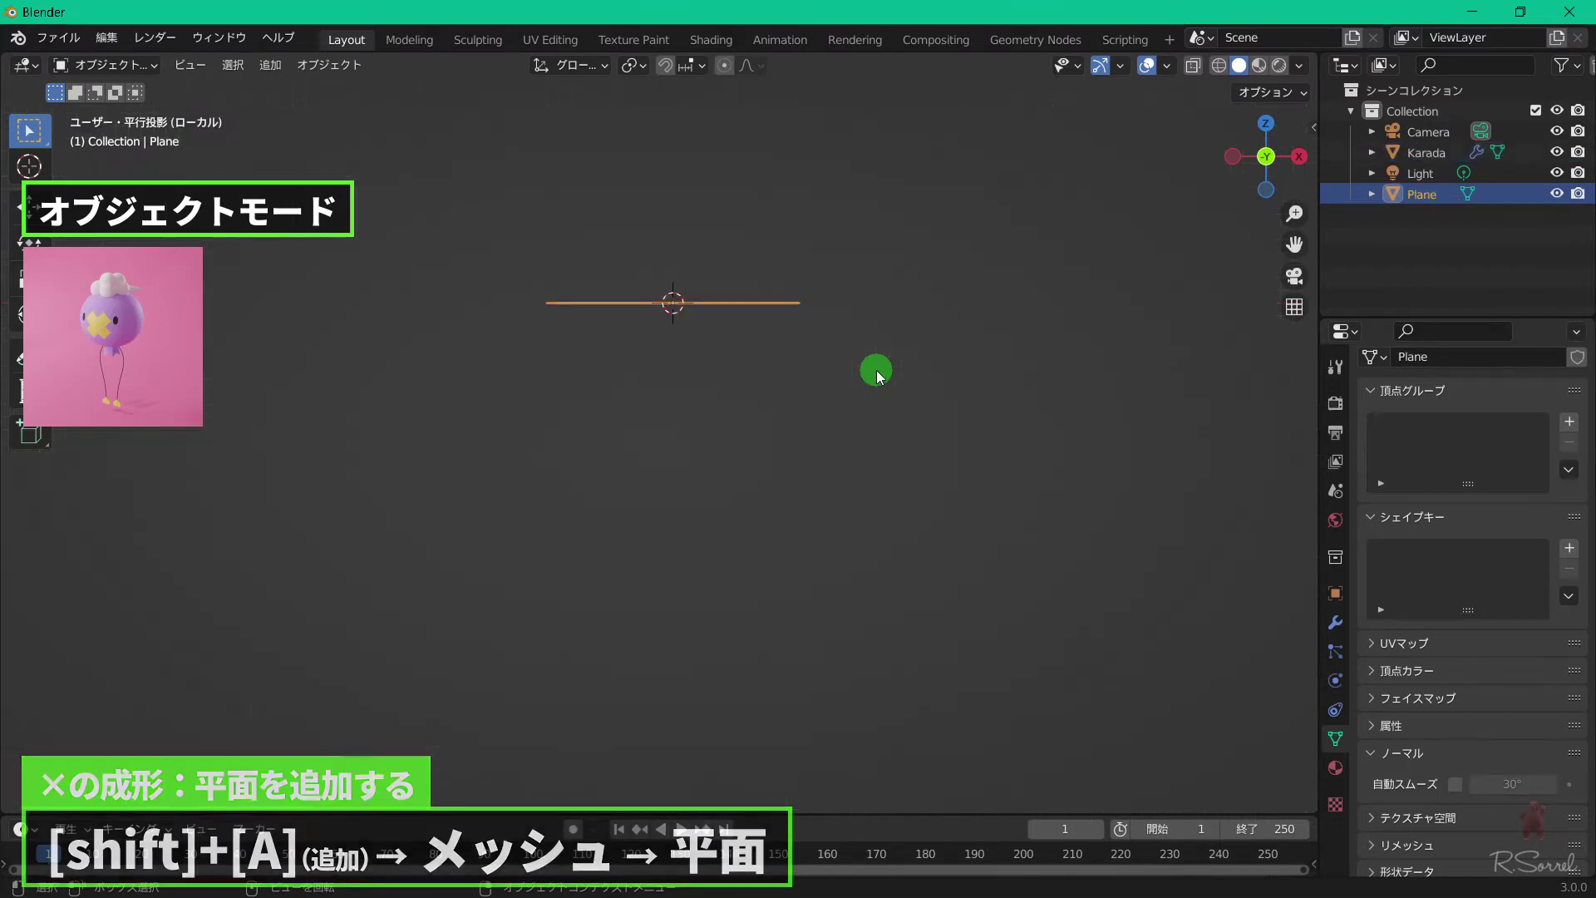
Rotate the plane 90° about the X axis so it stands upright.
key(r)
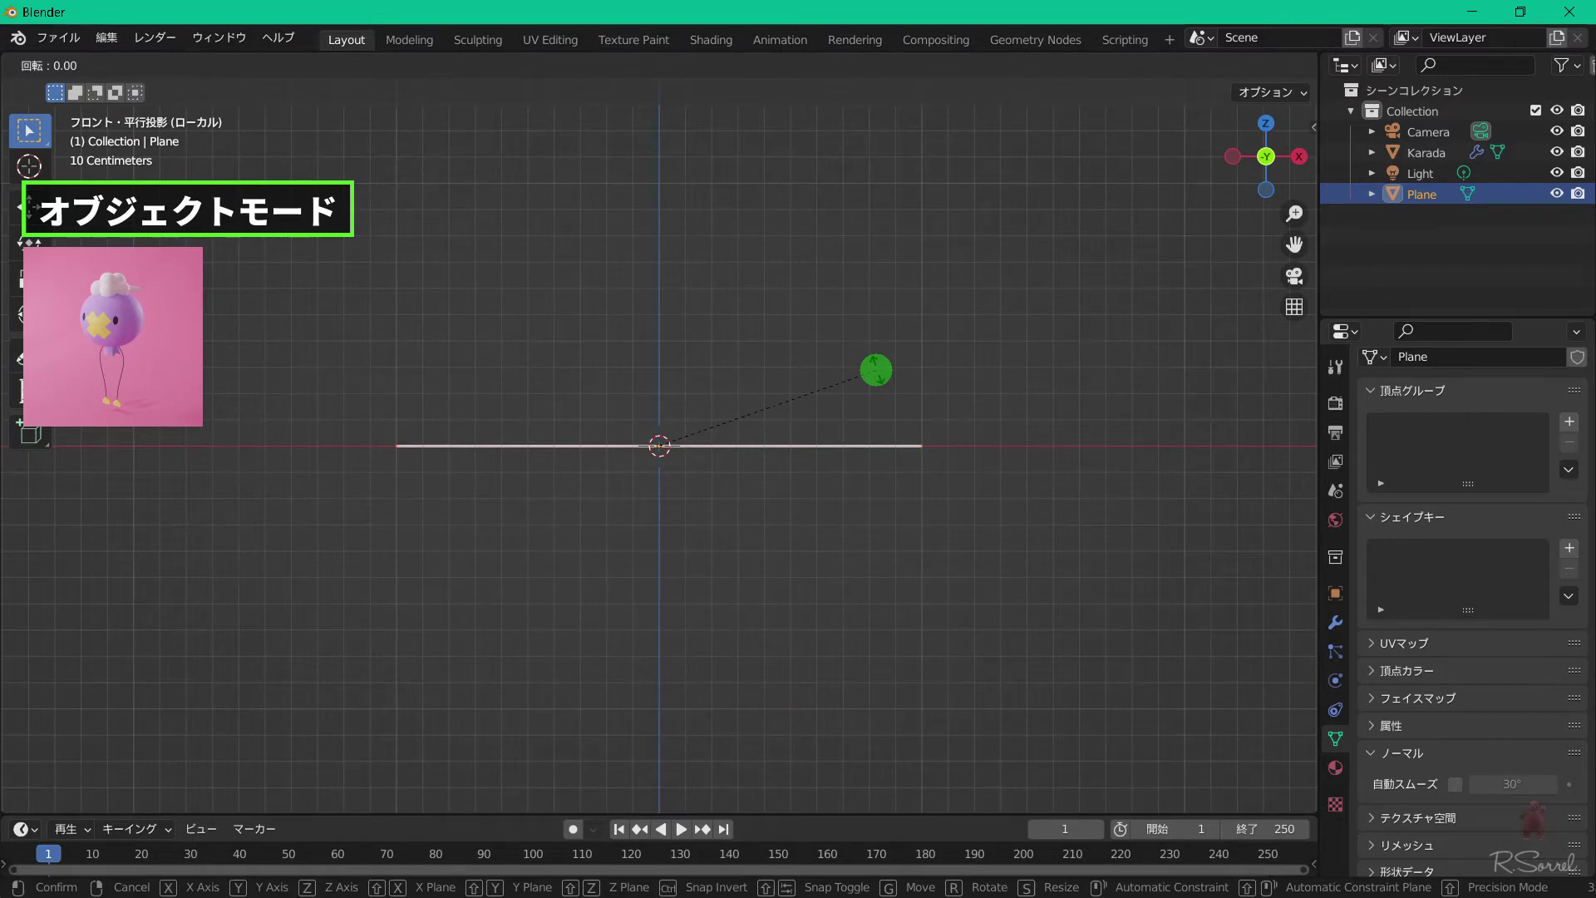
text(x)
text(90)
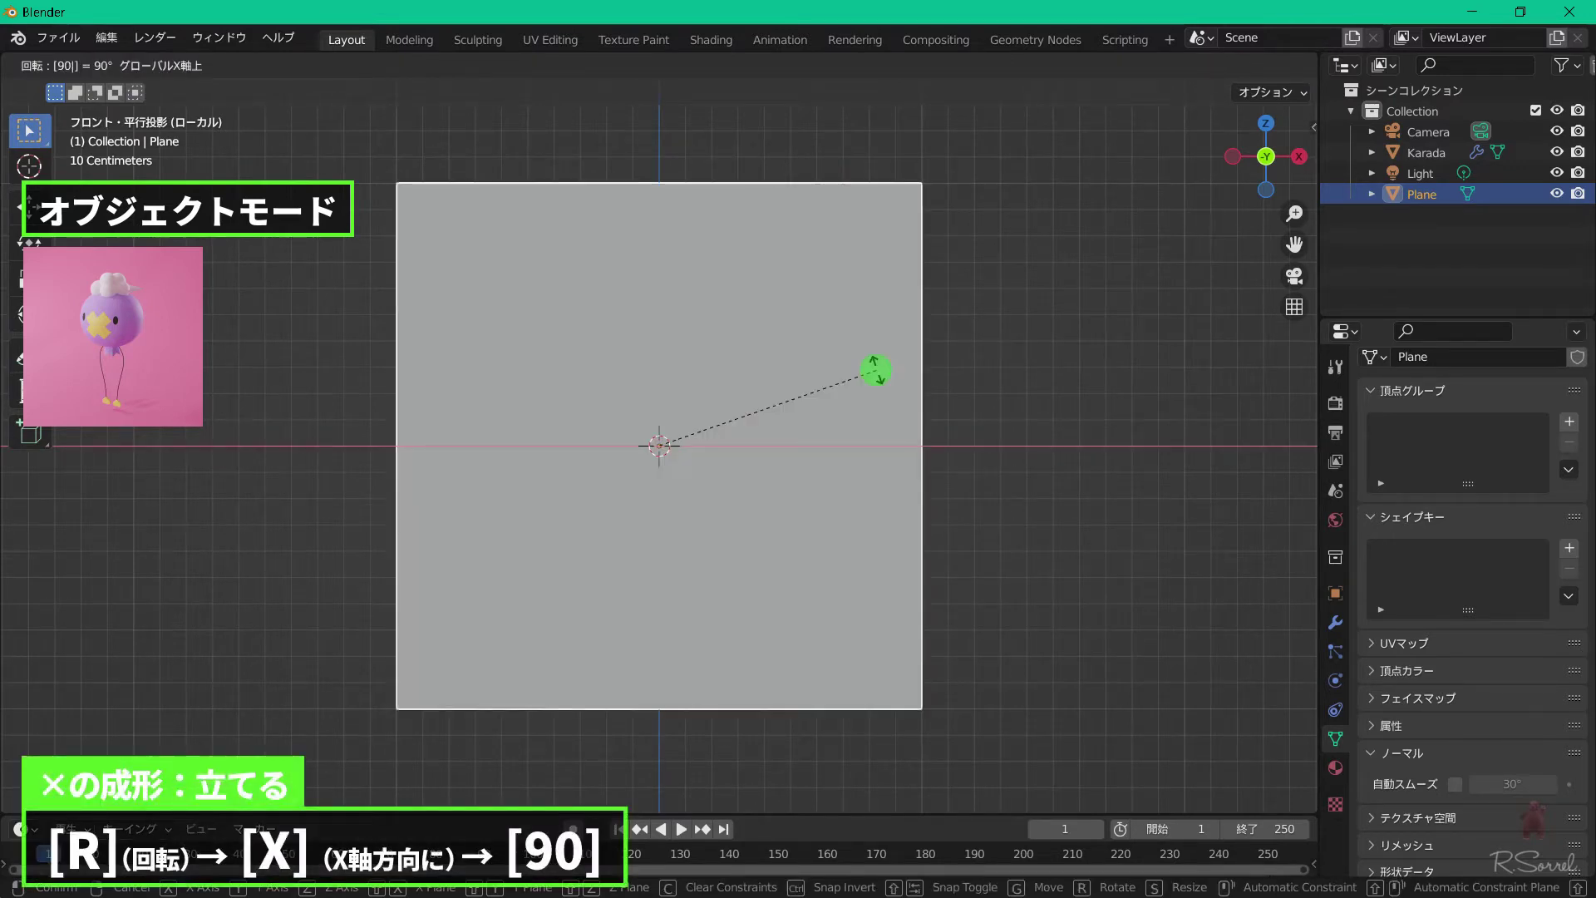
key(Return)
Narrow the plane to about 0.395 along X and tilt it 45° about the Y axis.
key(s)
key(x)
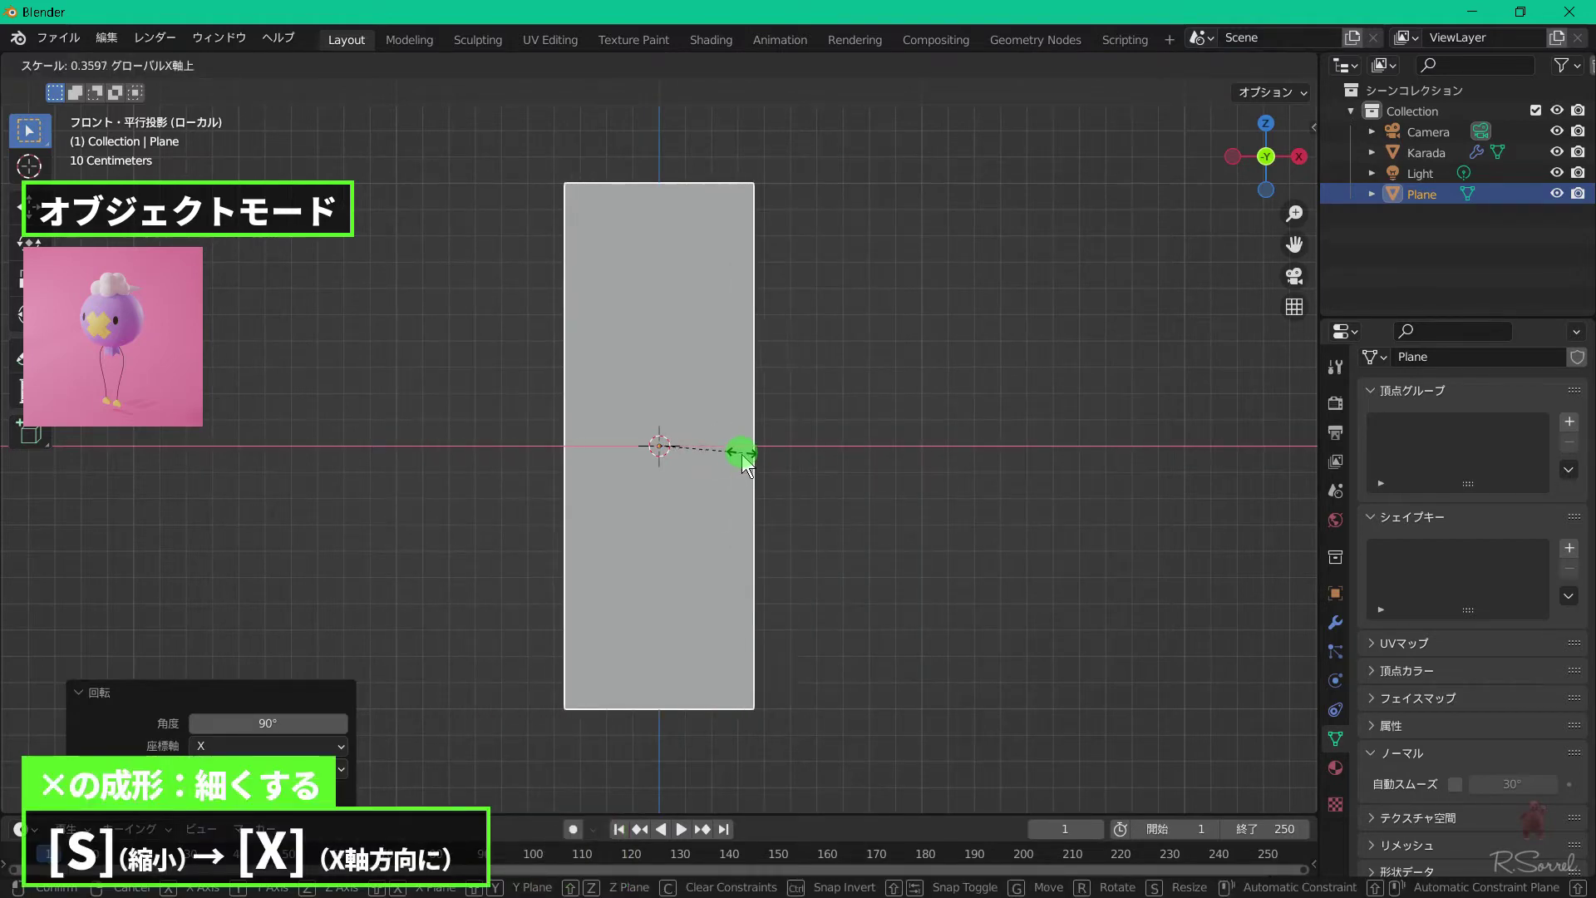
click(750, 451)
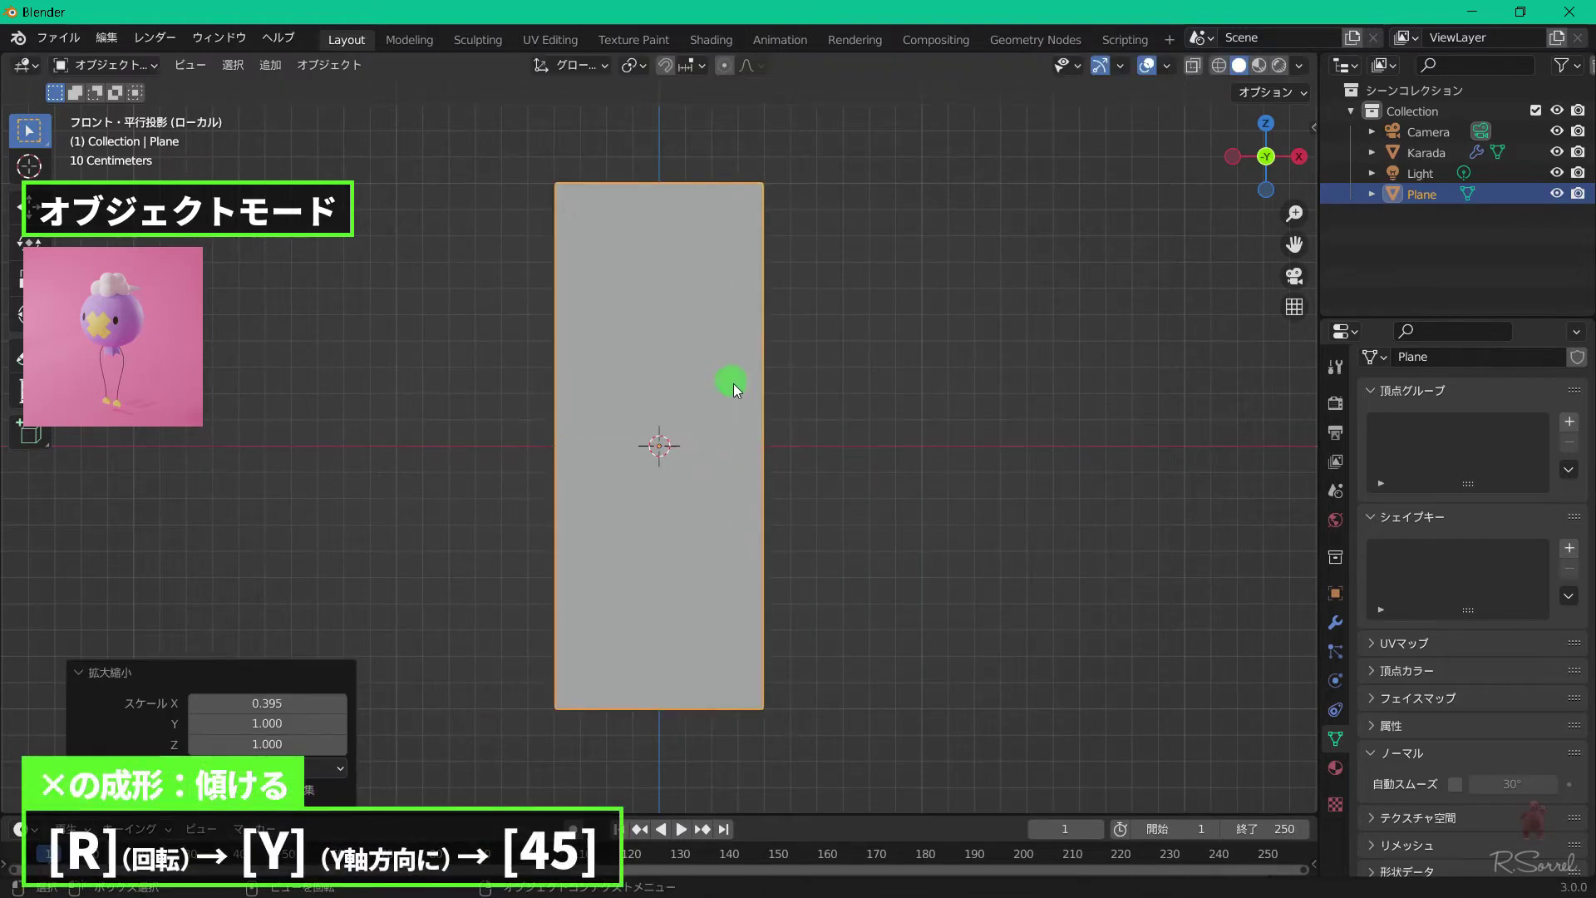
text(ry)
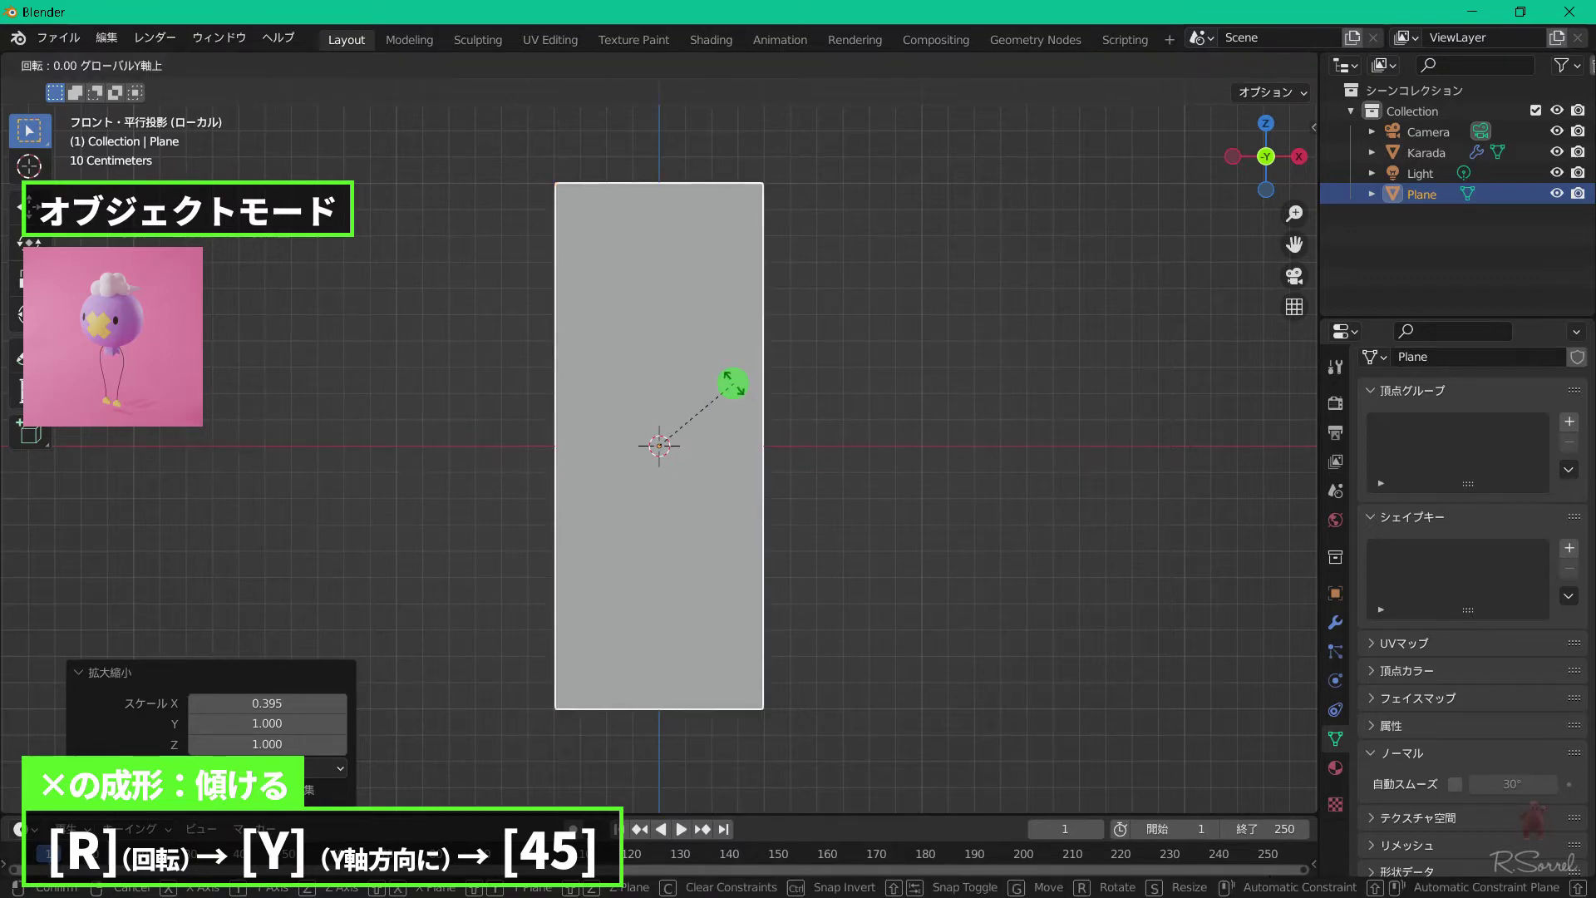
text(45)
key(Return)
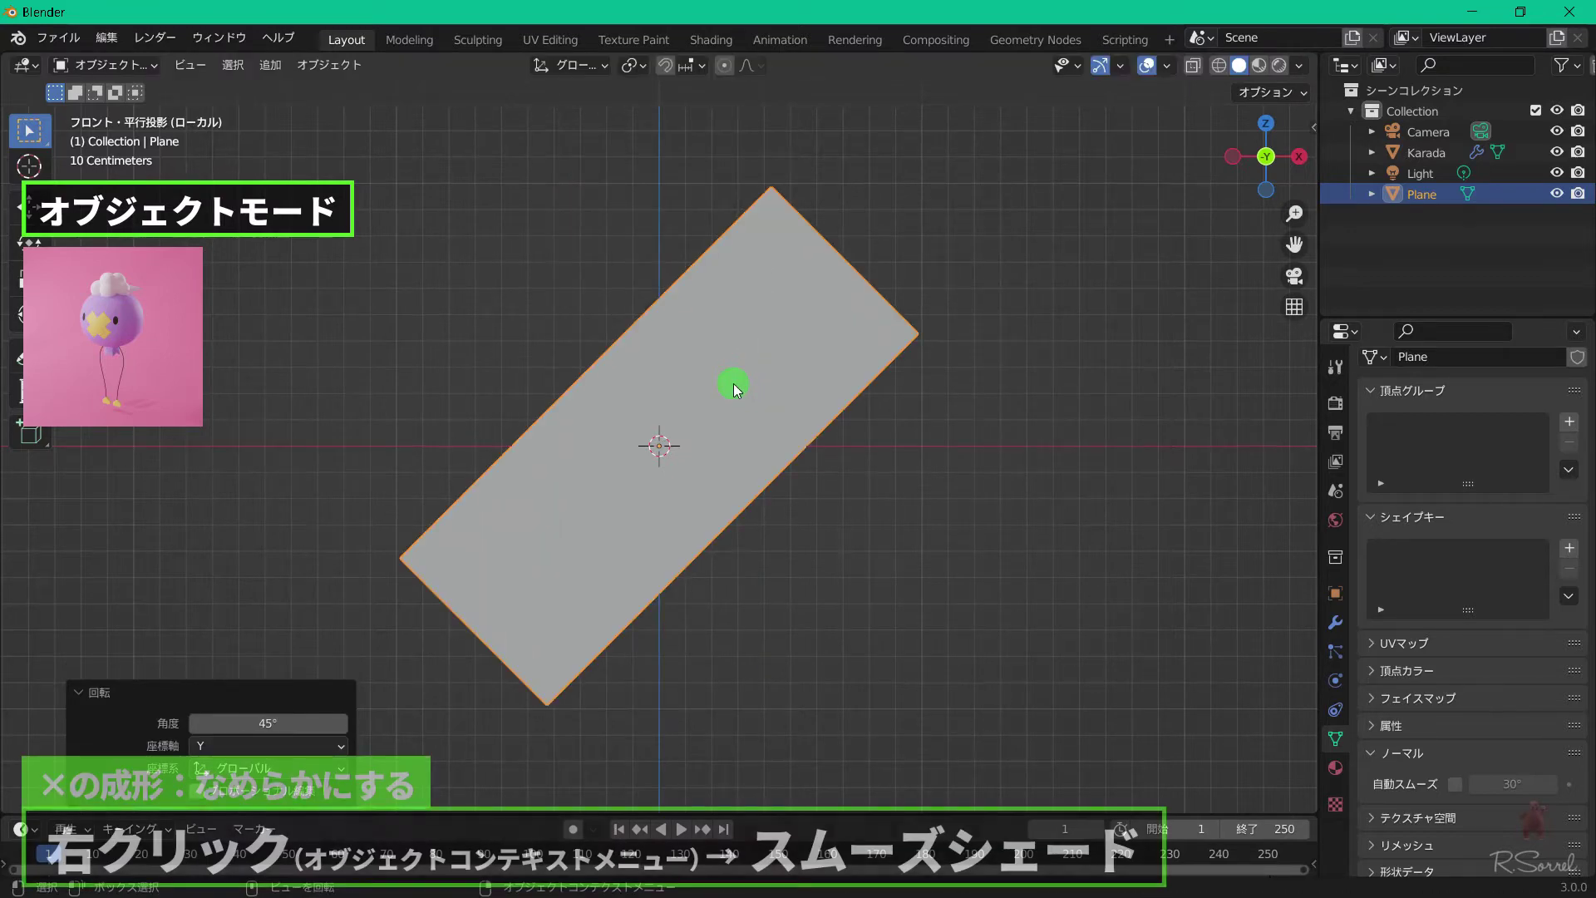
Shade the plane smooth and subdivide its face with 4 cuts.
right_click(733, 383)
click(733, 382)
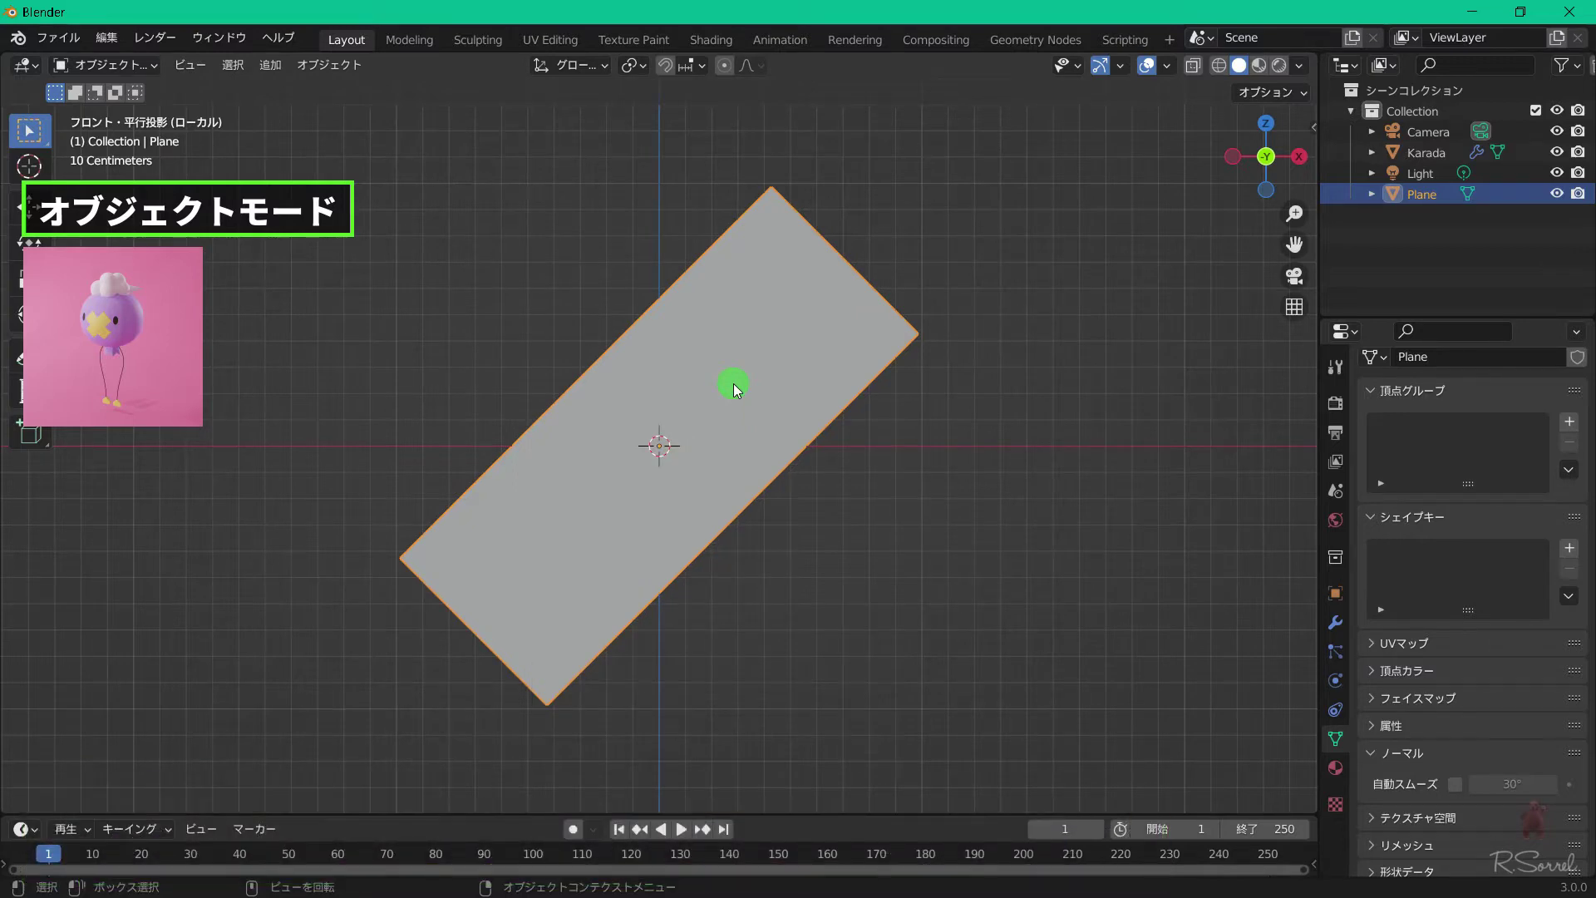
key(Tab)
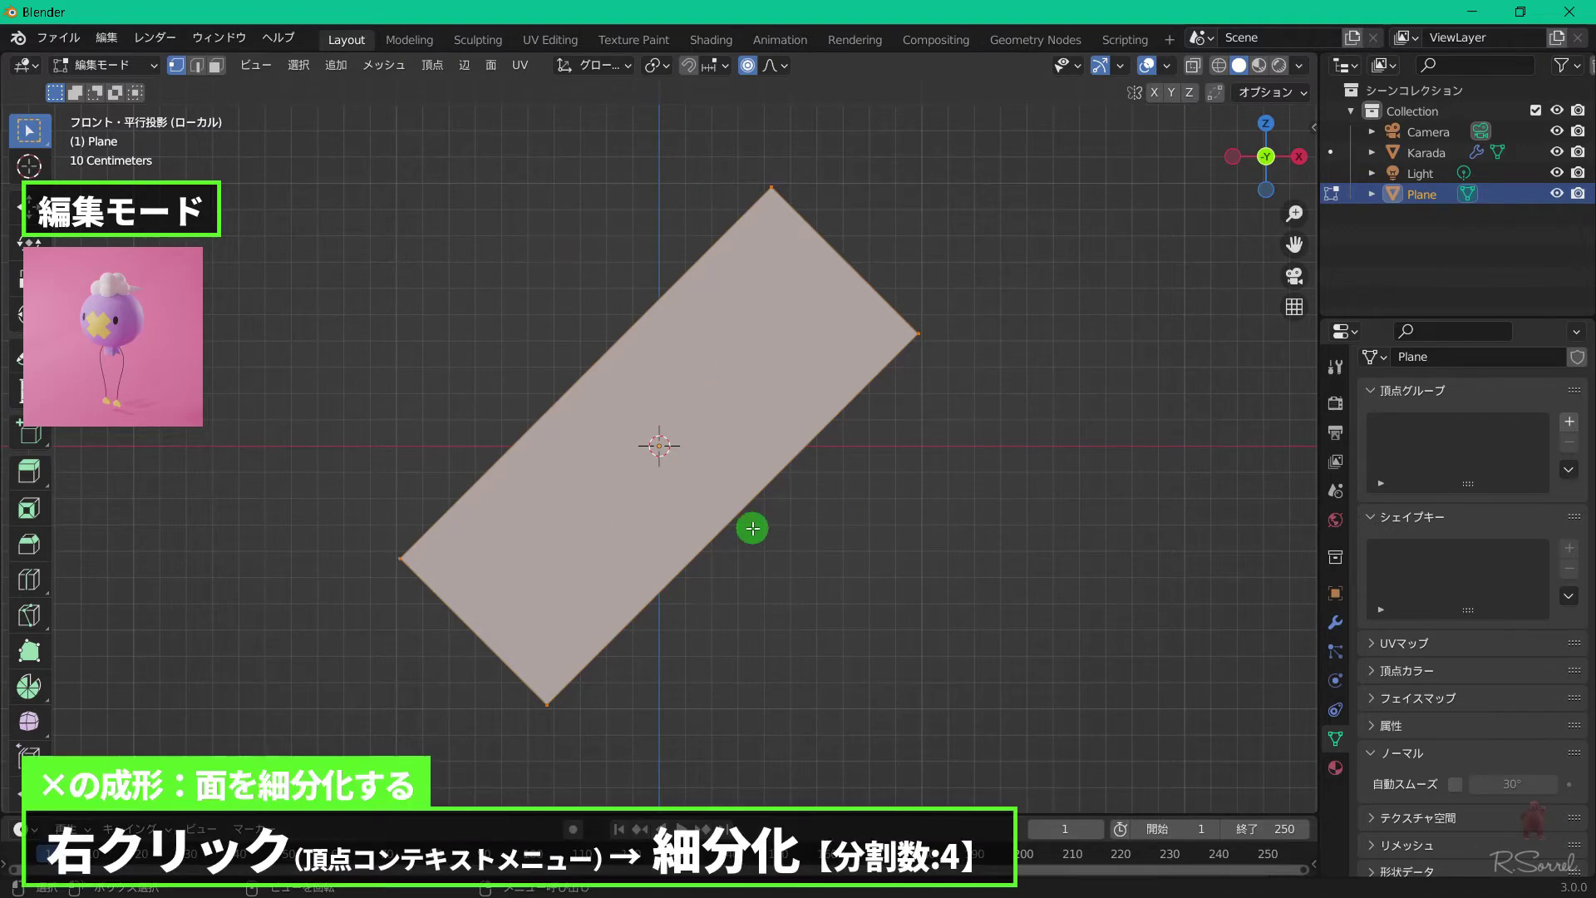
right_click(783, 336)
click(782, 337)
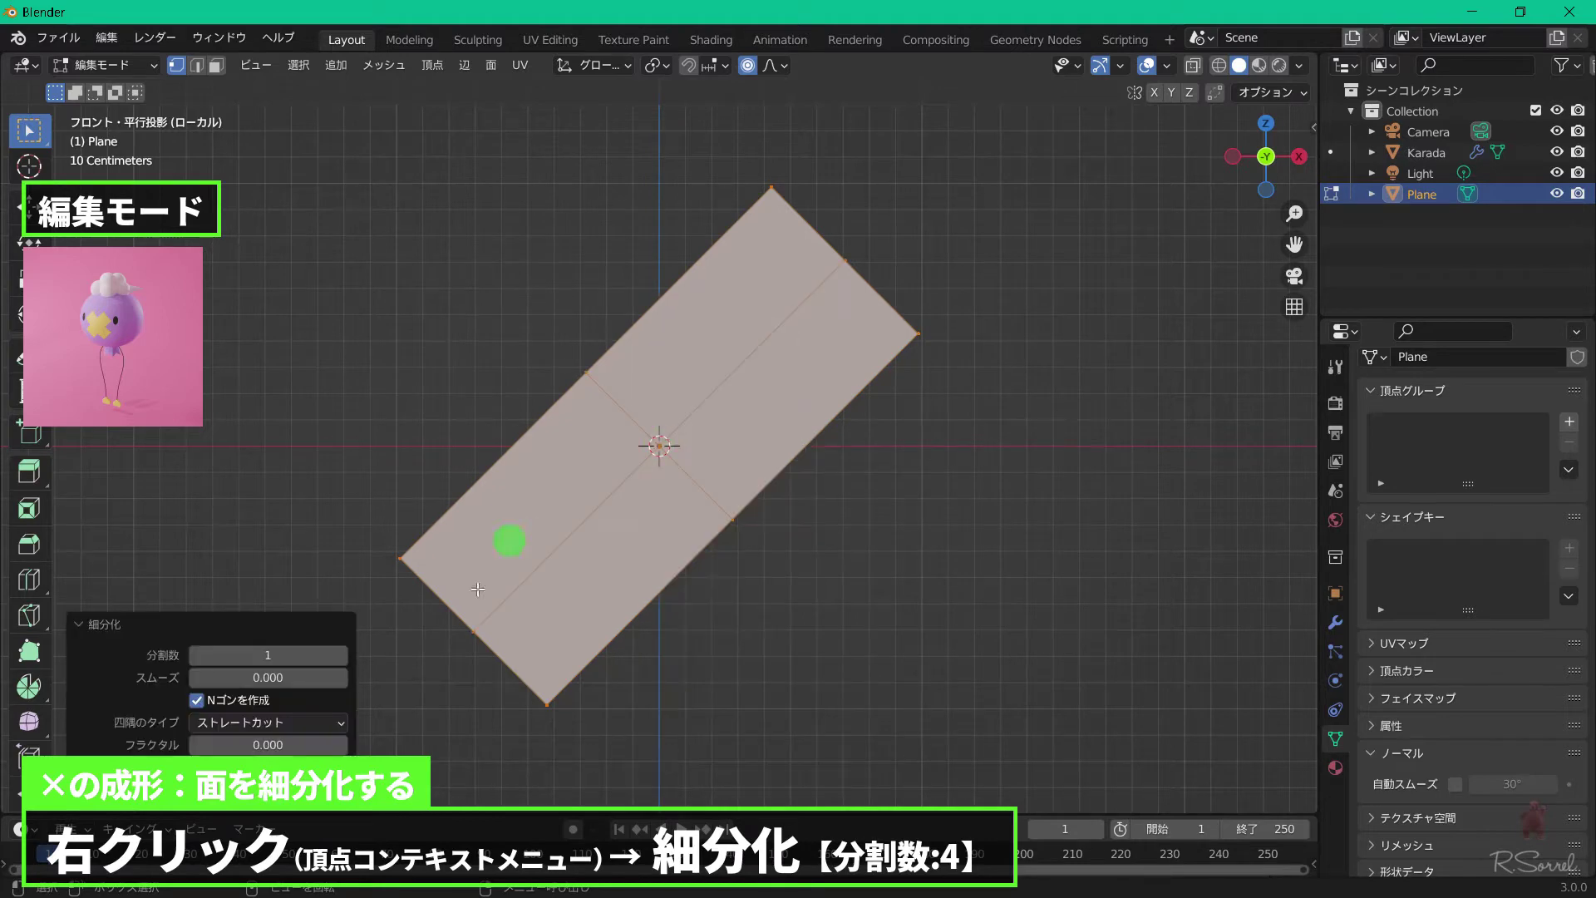
click(341, 655)
click(341, 656)
click(341, 656)
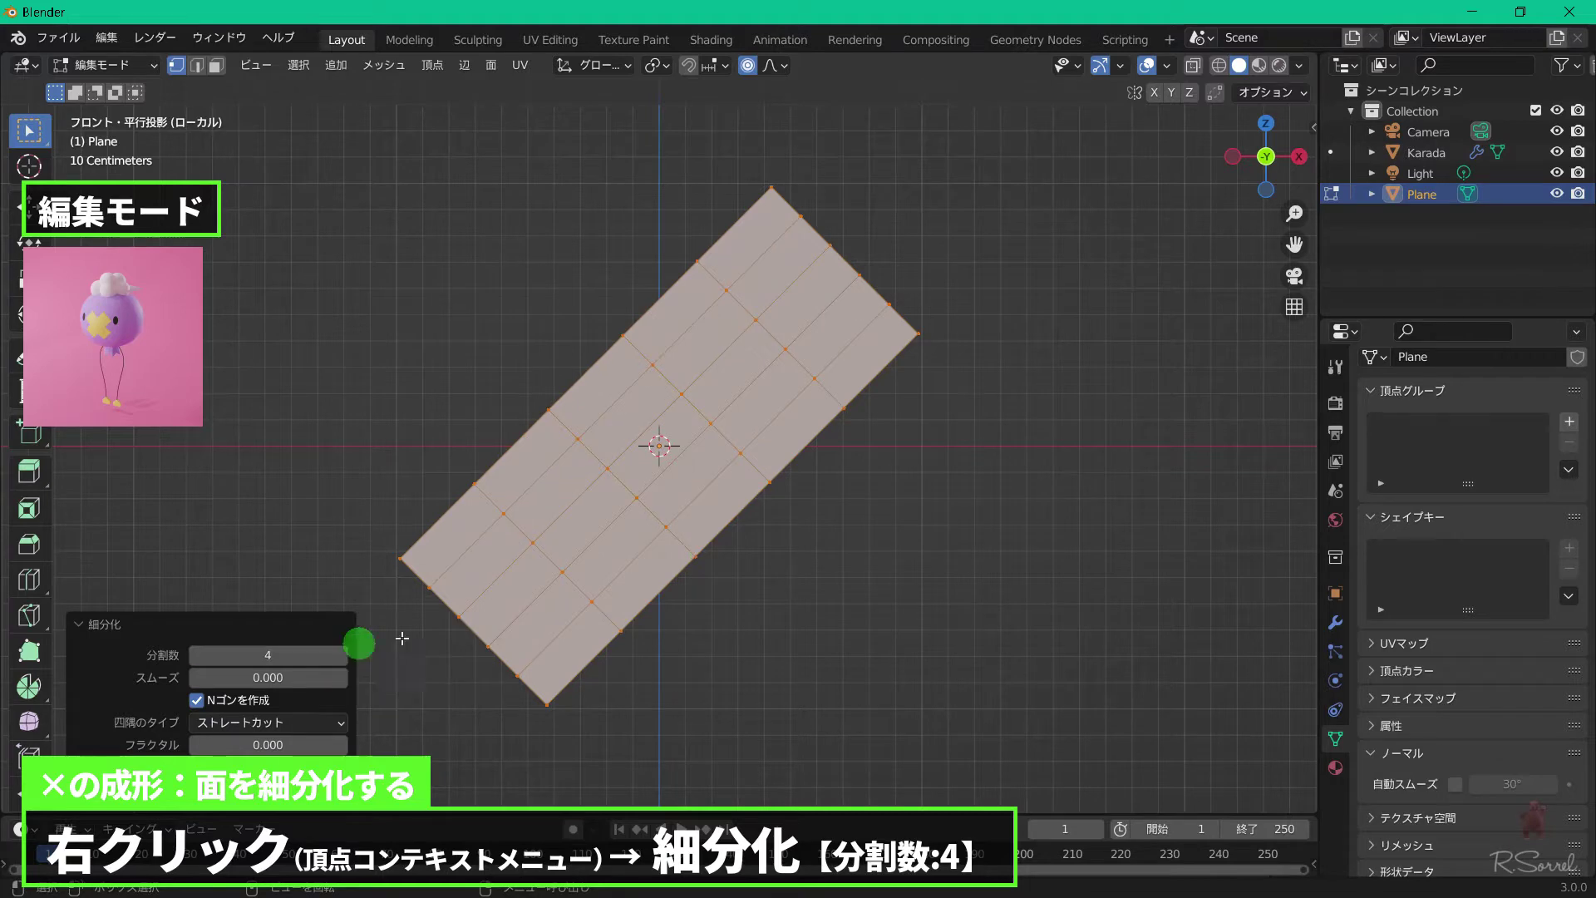
key(Tab)
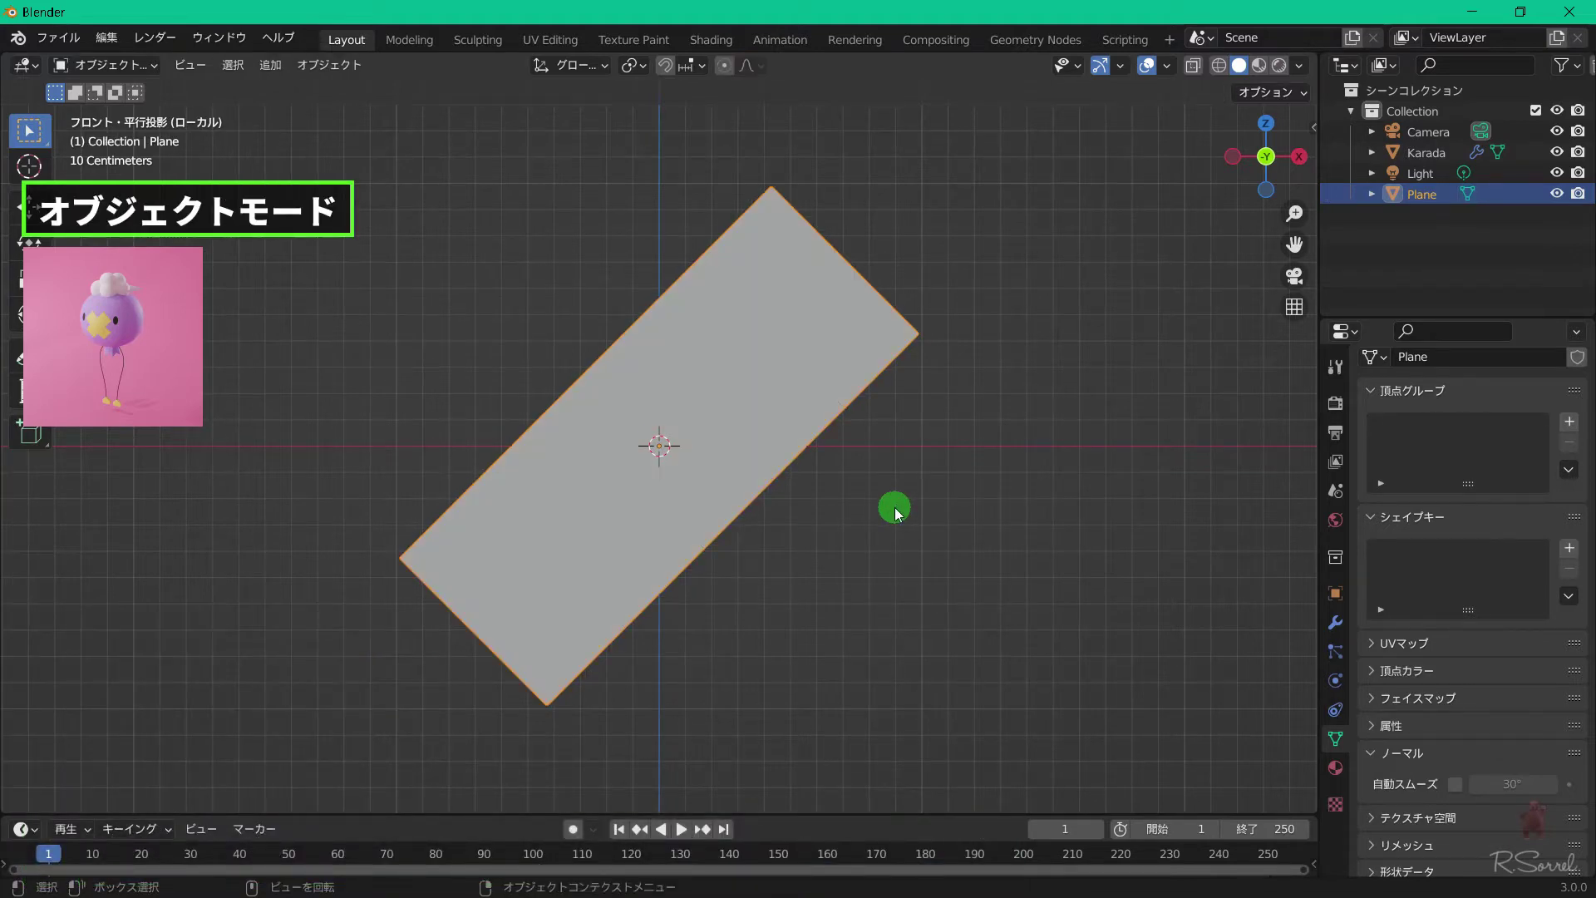
Leave local view and scale the plane down uniformly to about 0.394.
key(KP_Divide)
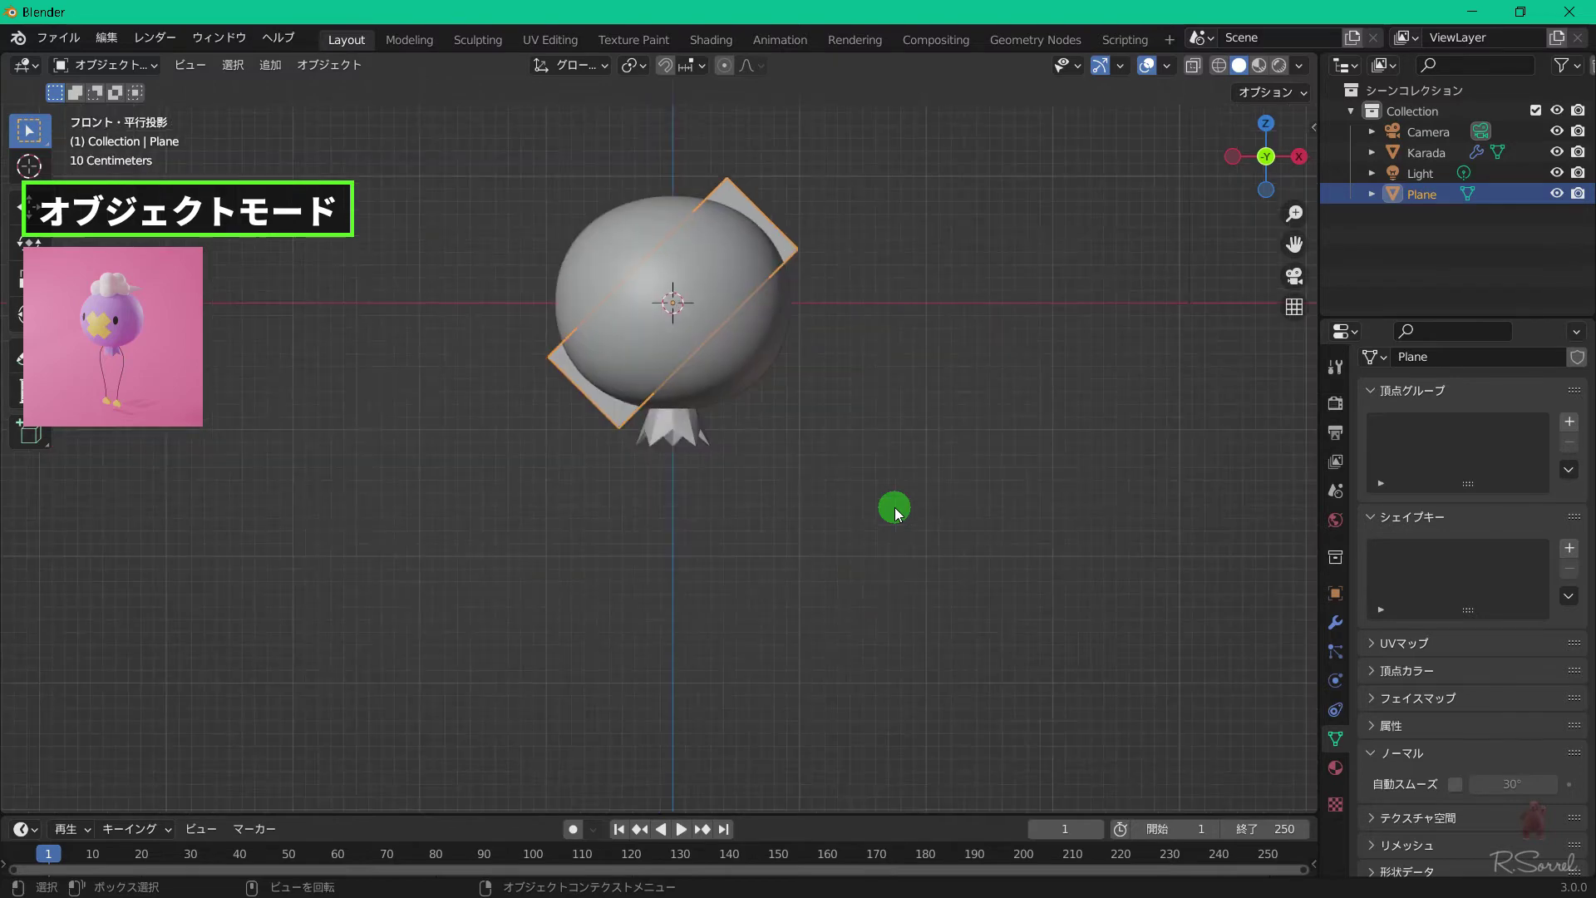
key(s)
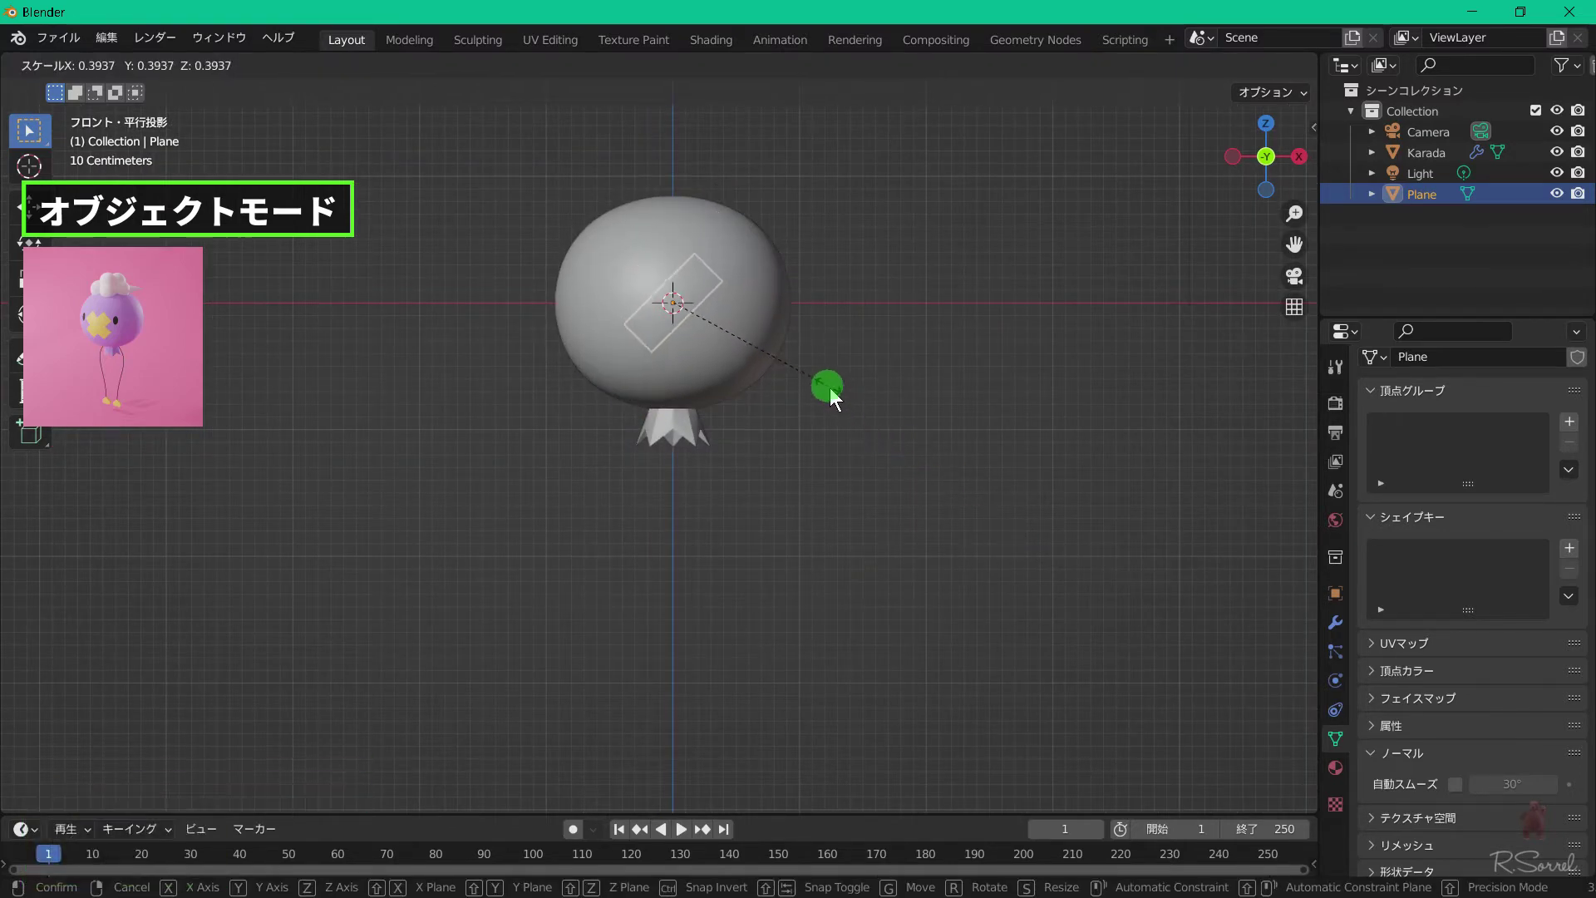
click(832, 392)
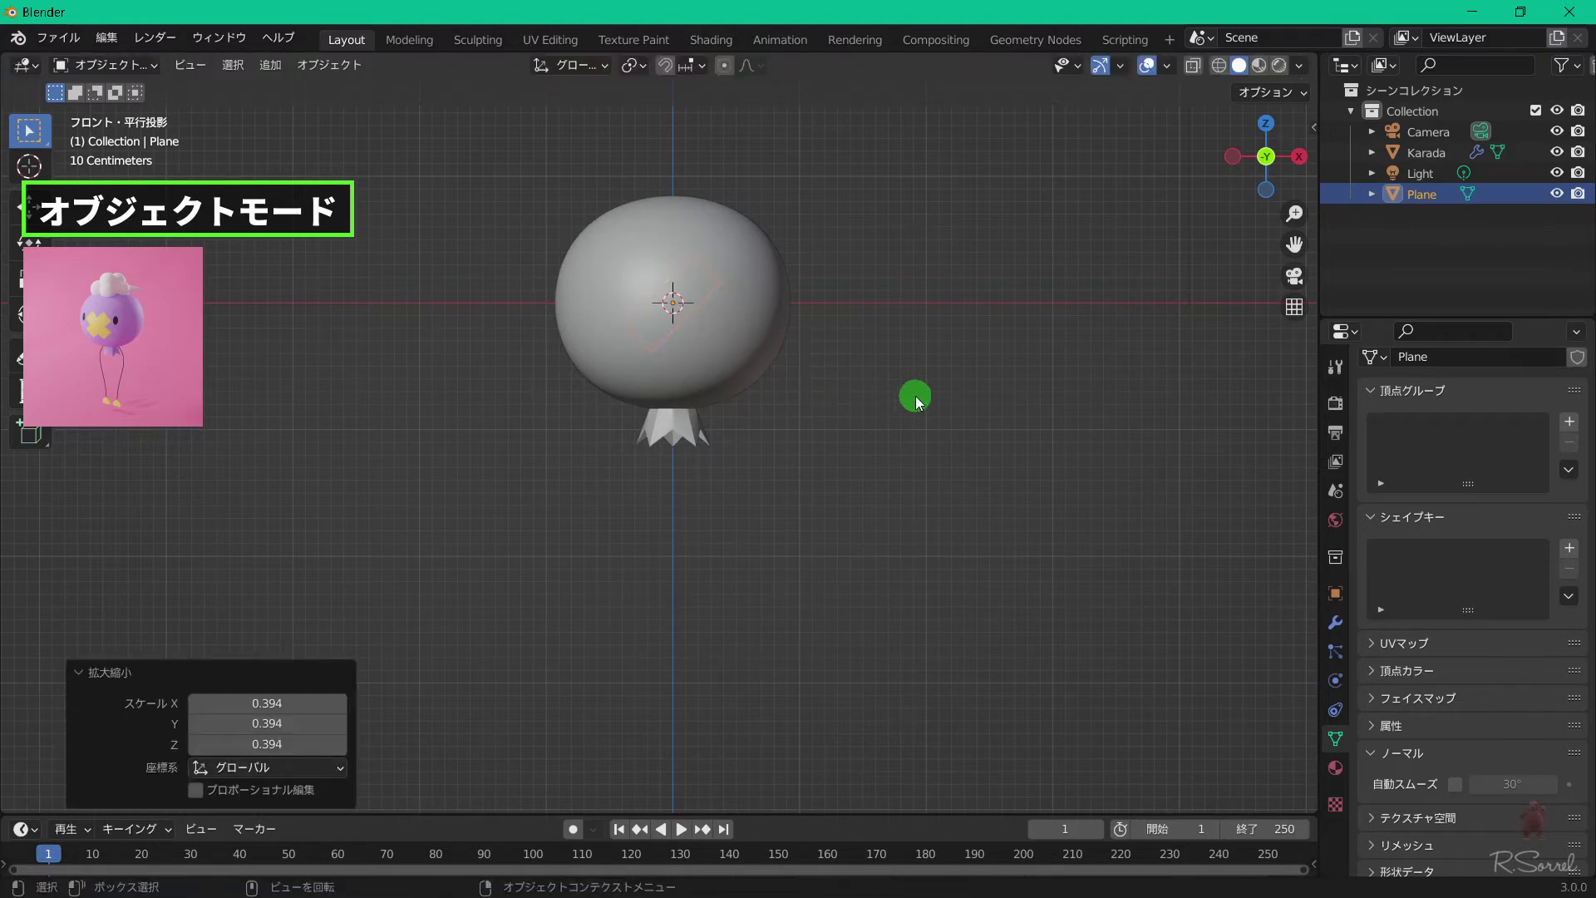
Add a Shrinkwrap modifier to the plane with the Project wrap method, Above Surface snap mode and Karada as target.
click(1335, 622)
click(1556, 400)
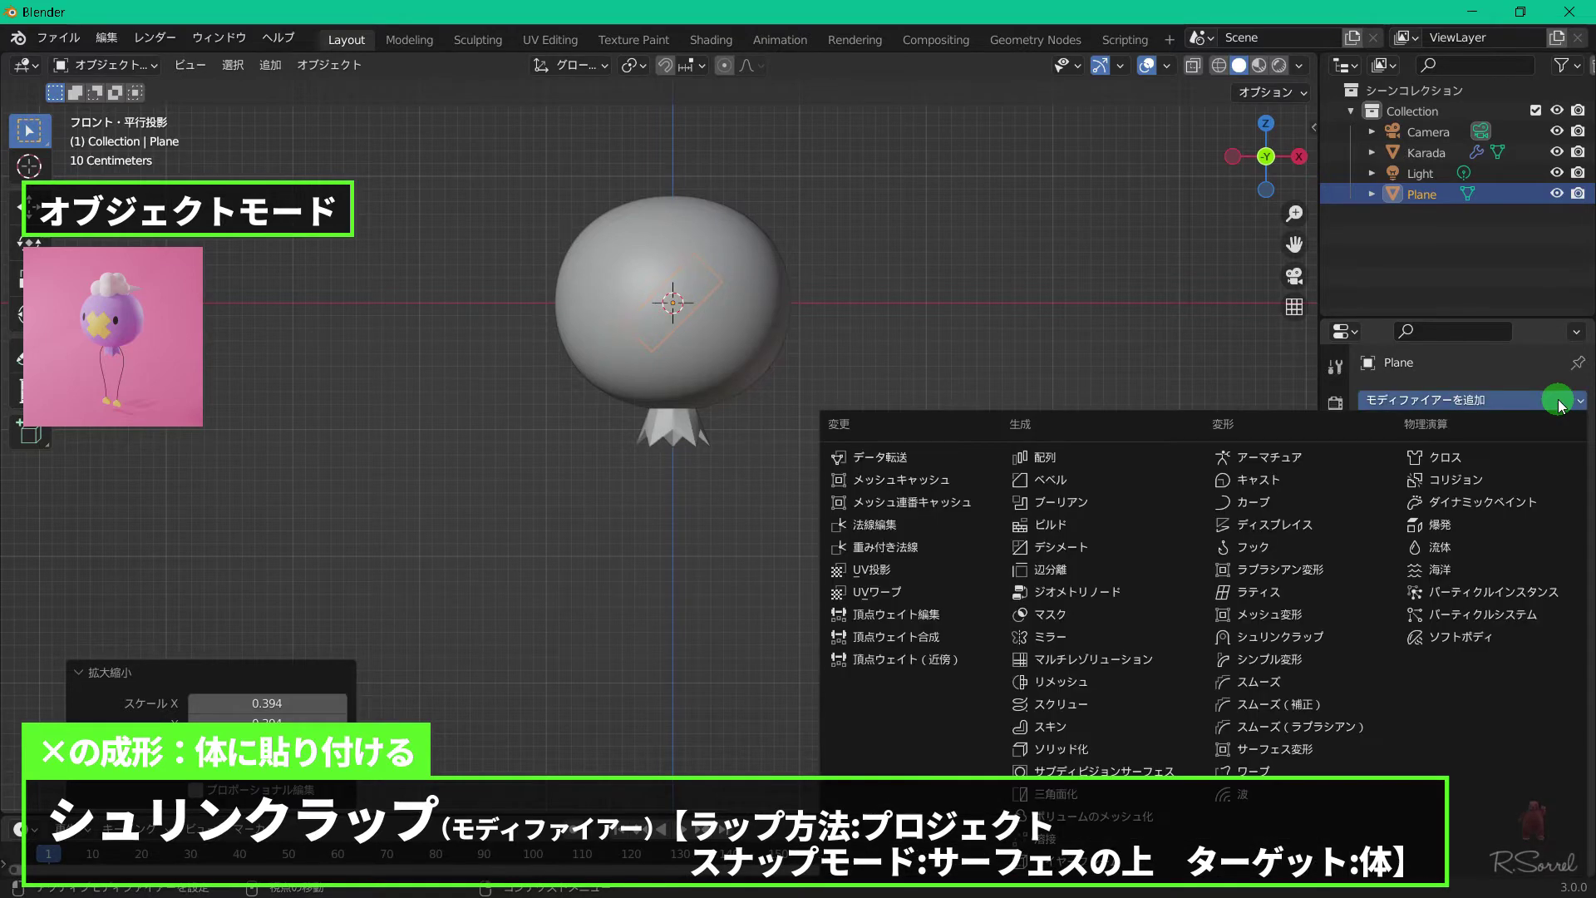
click(1329, 636)
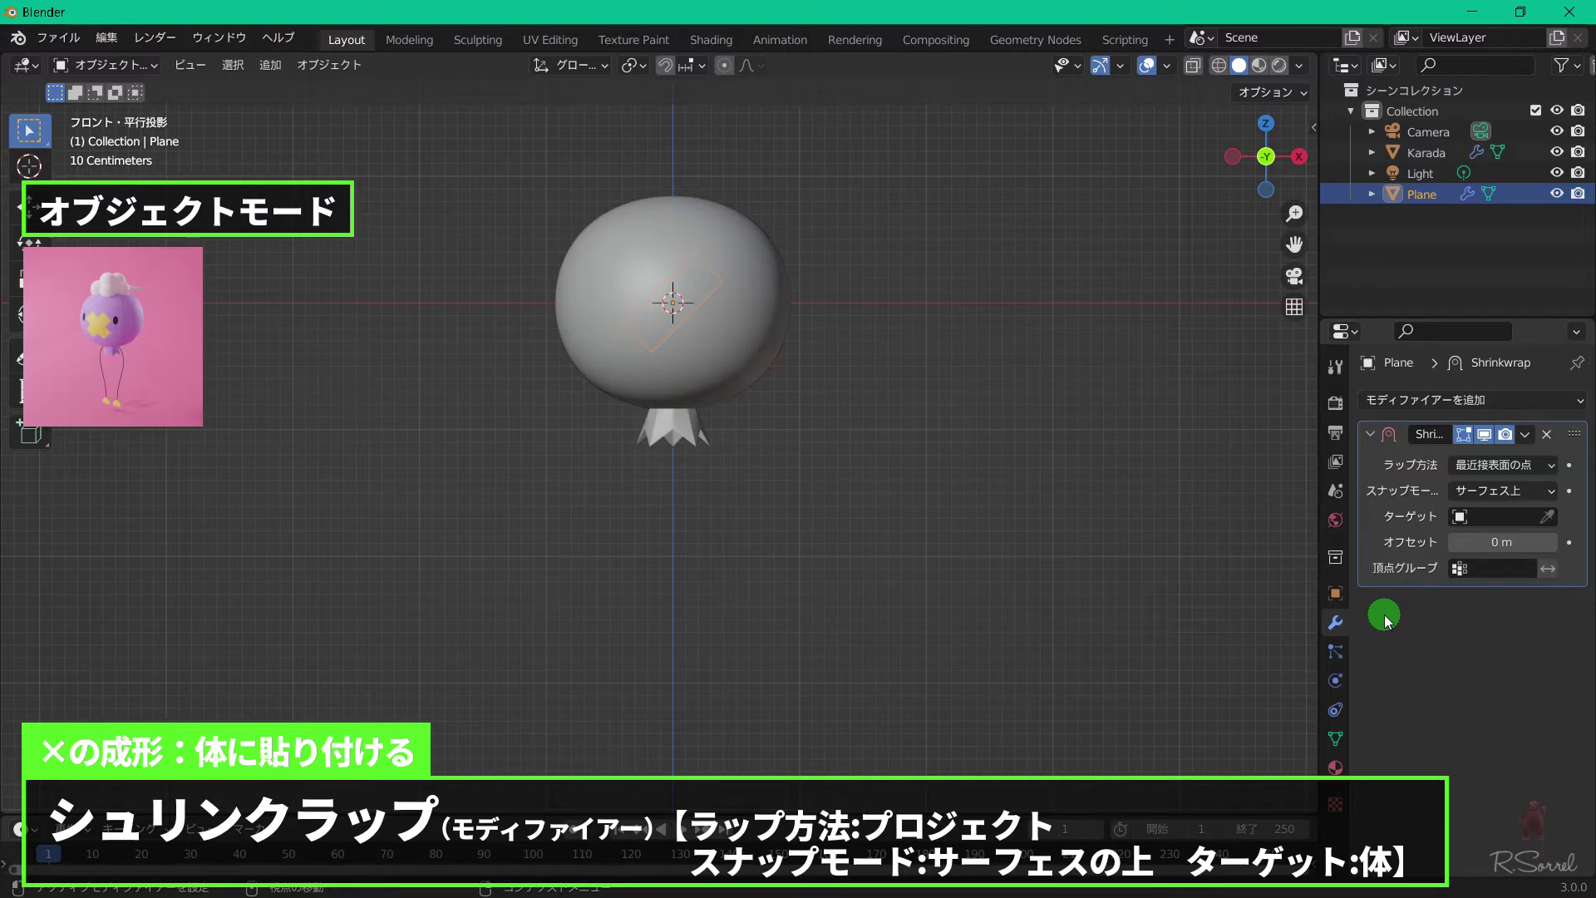
click(1543, 465)
click(1522, 512)
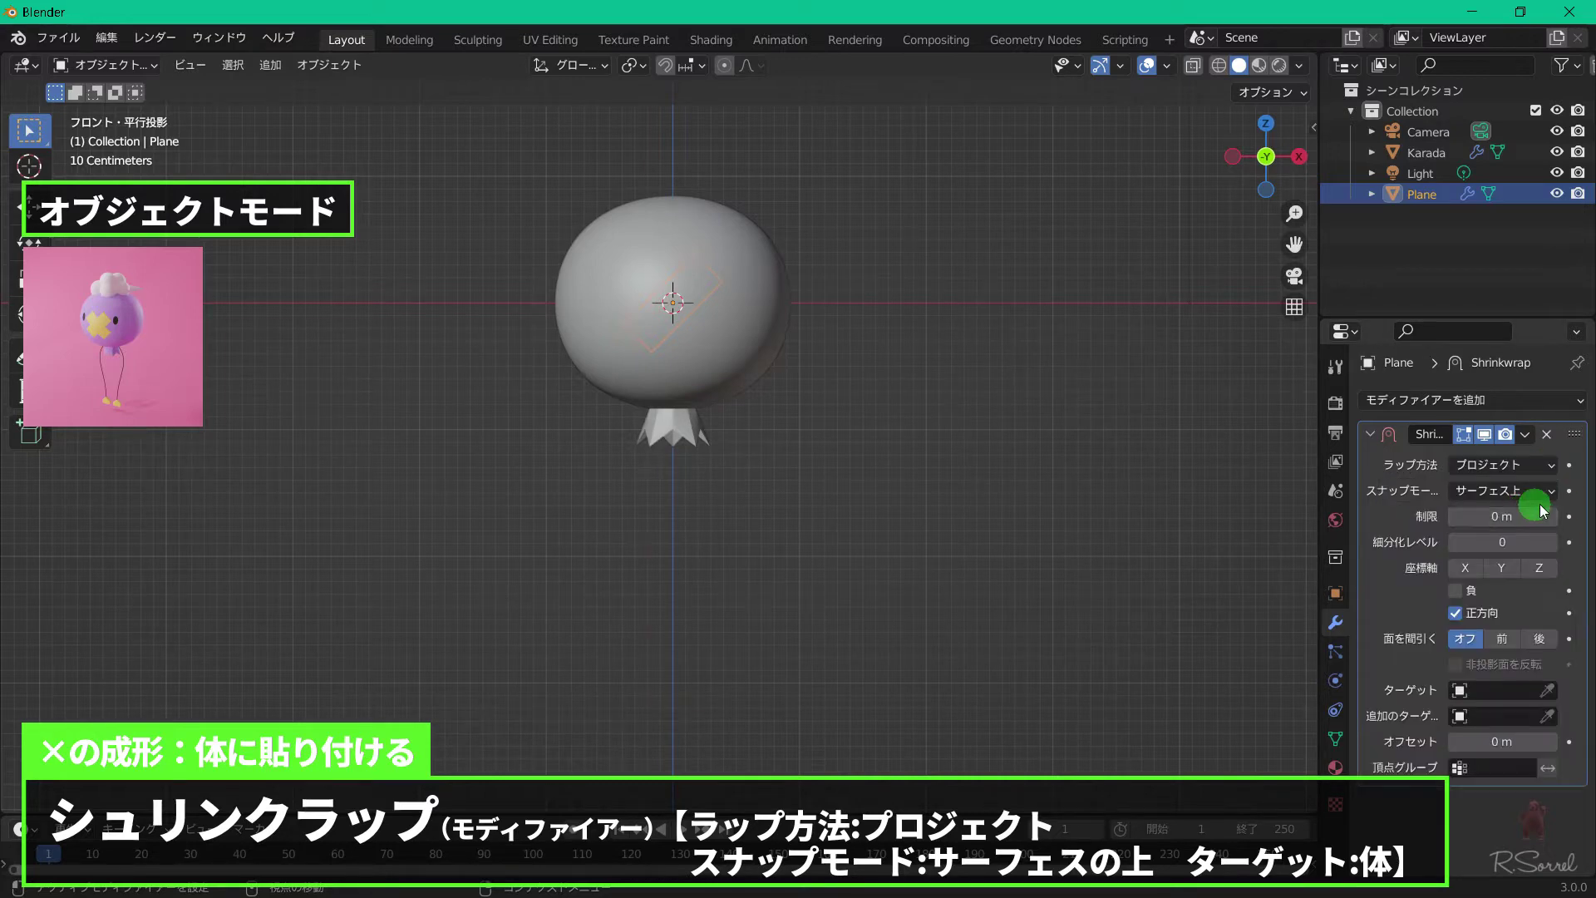
click(1542, 490)
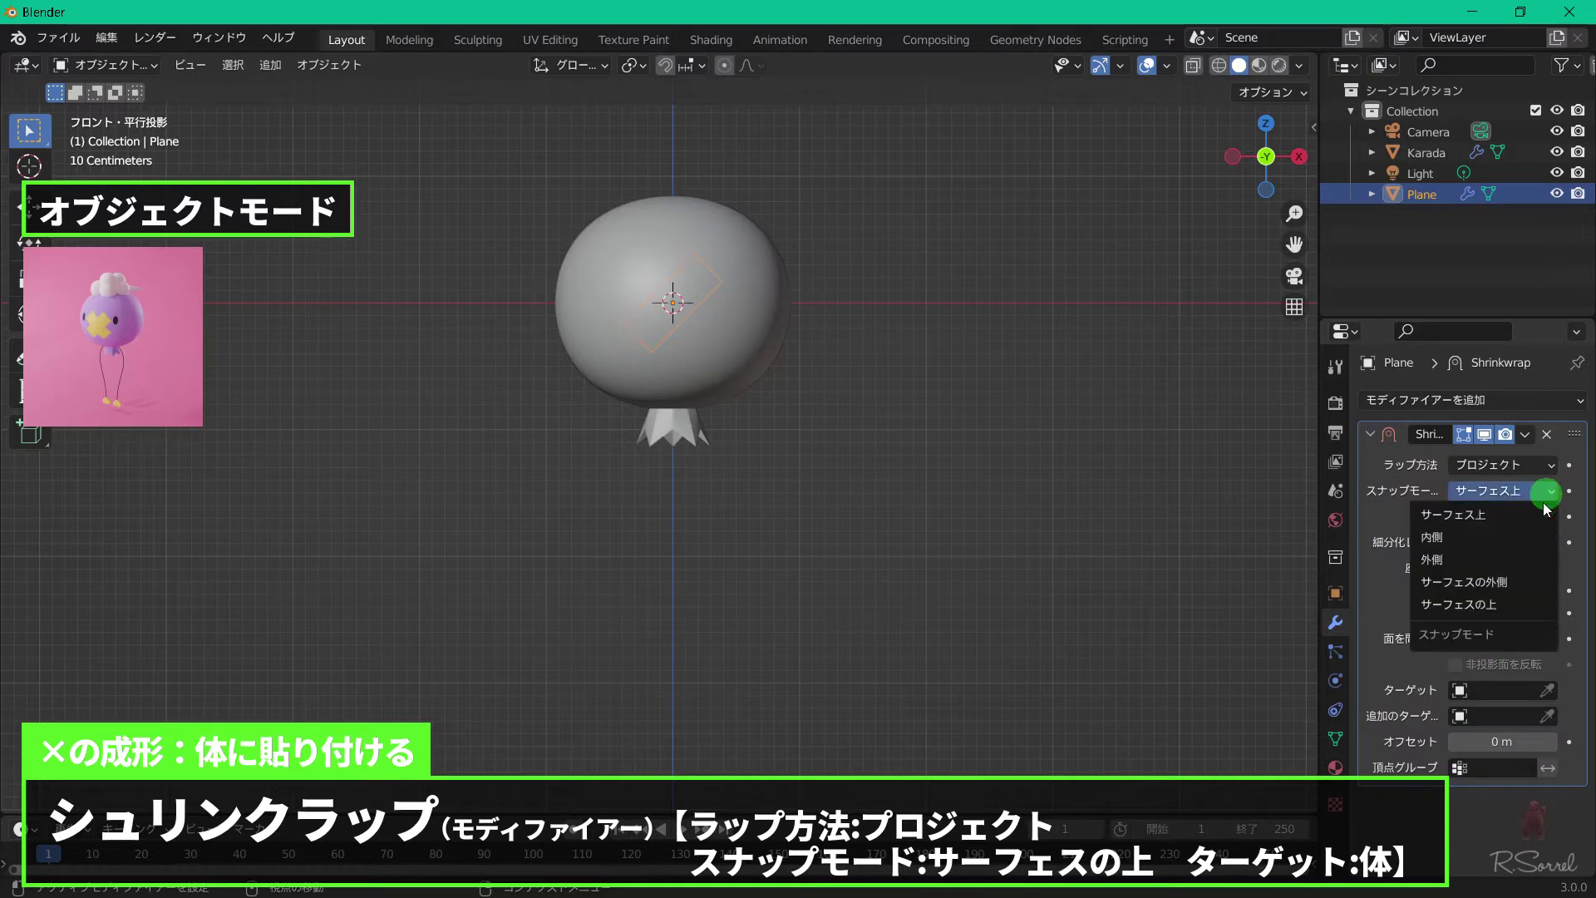
click(1513, 604)
click(1465, 691)
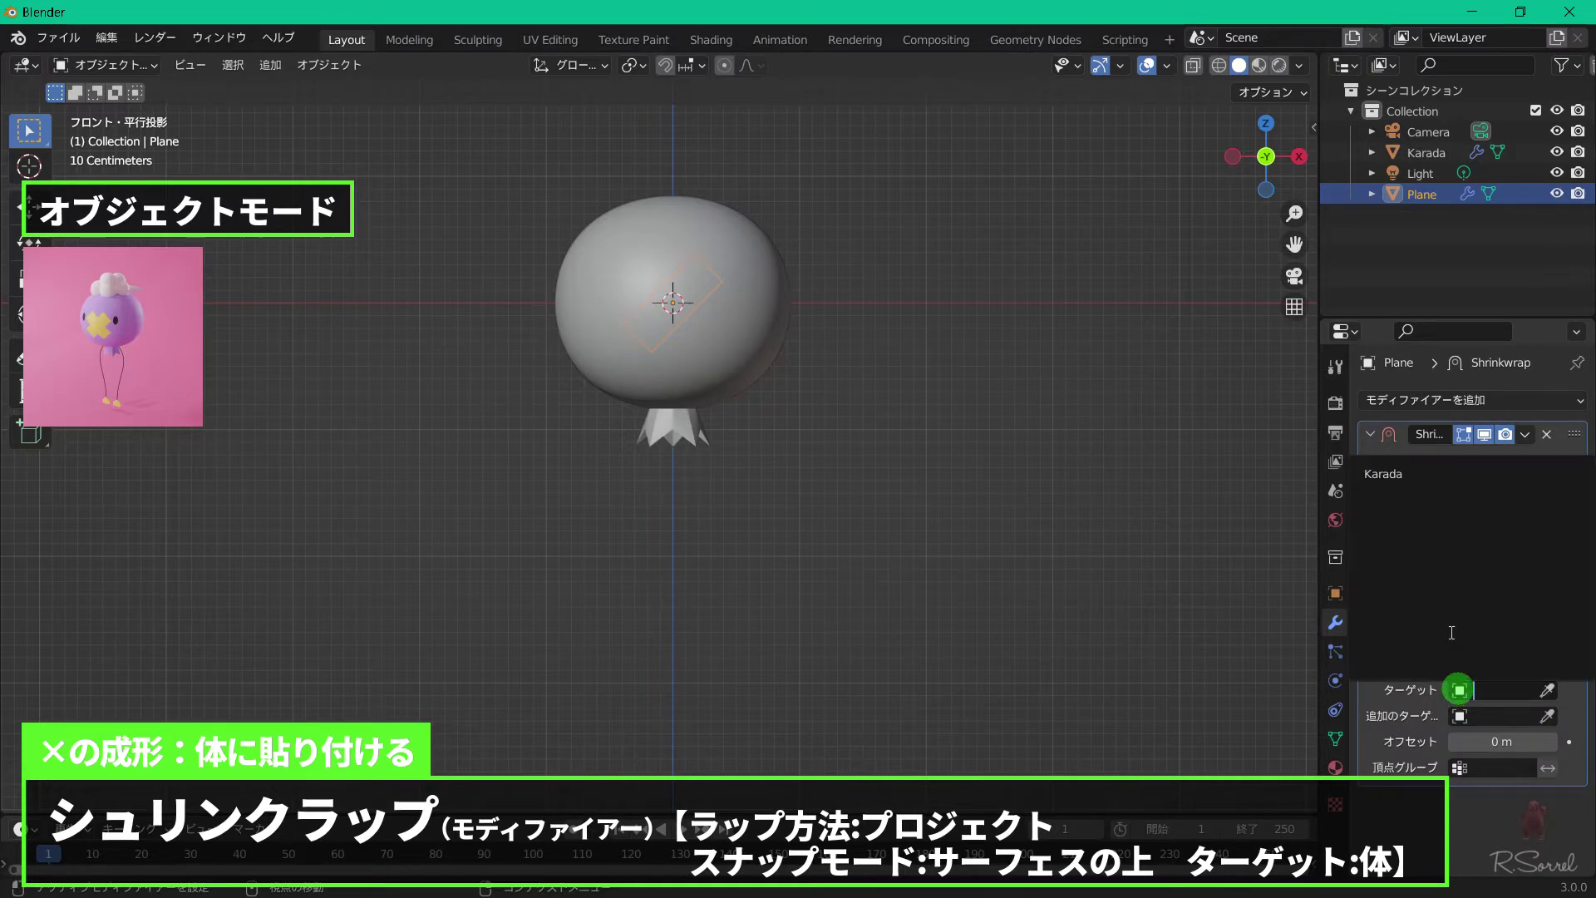
click(1393, 474)
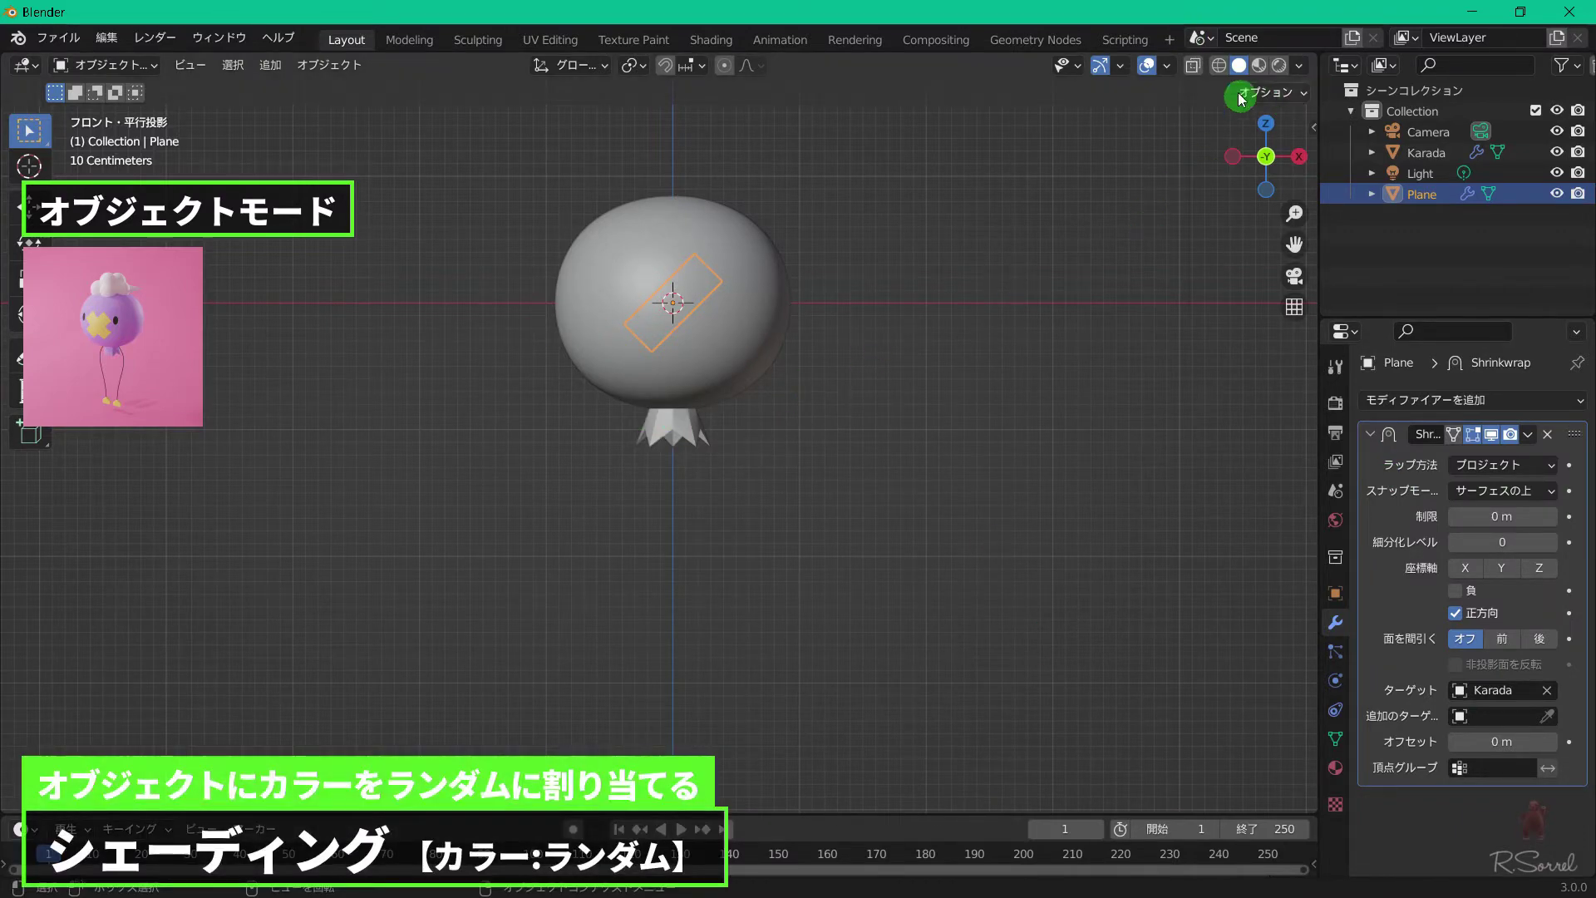
Set the viewport's solid shading color to Random so each object gets its own color.
click(1300, 65)
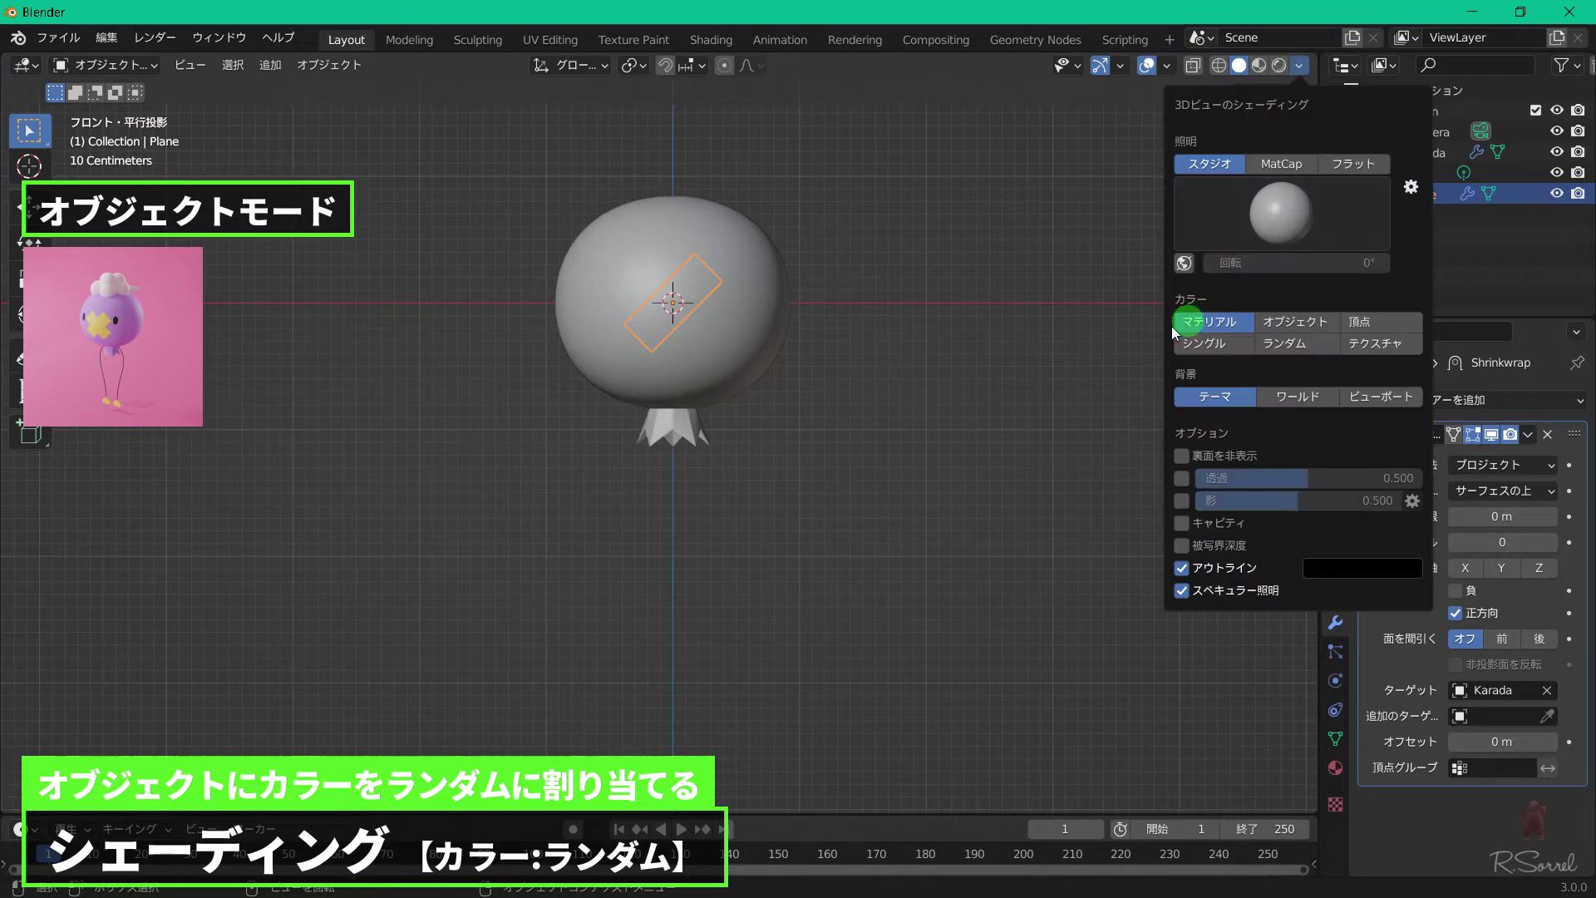
click(1291, 344)
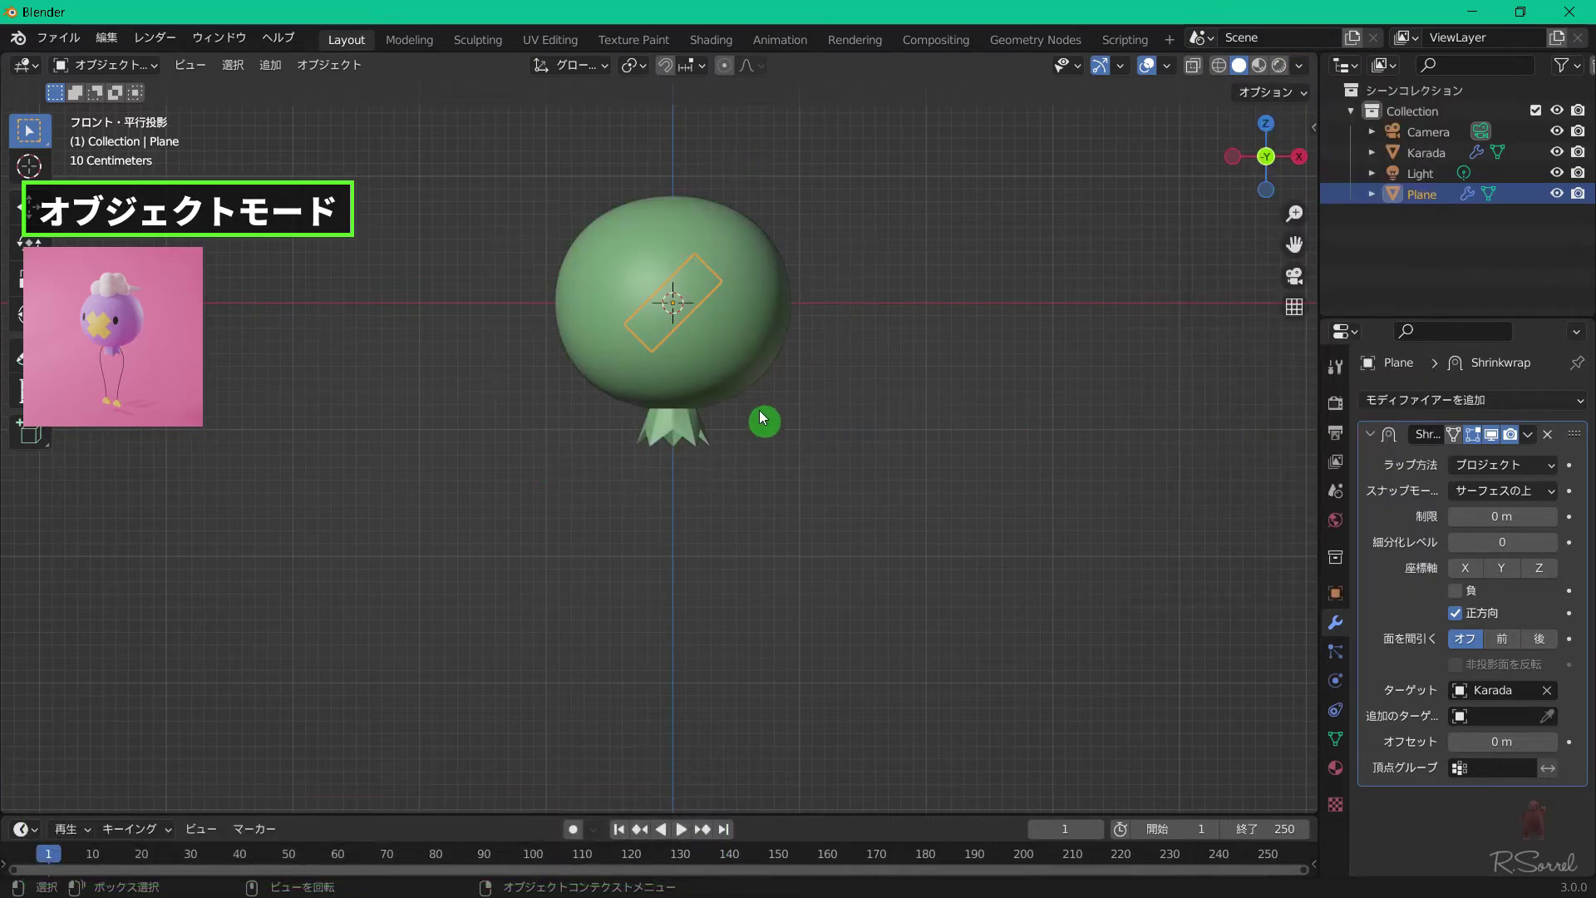
Raise the offset of the plane's Shrinkwrap modifier to 0.02 m.
scroll(730, 323, up, 2)
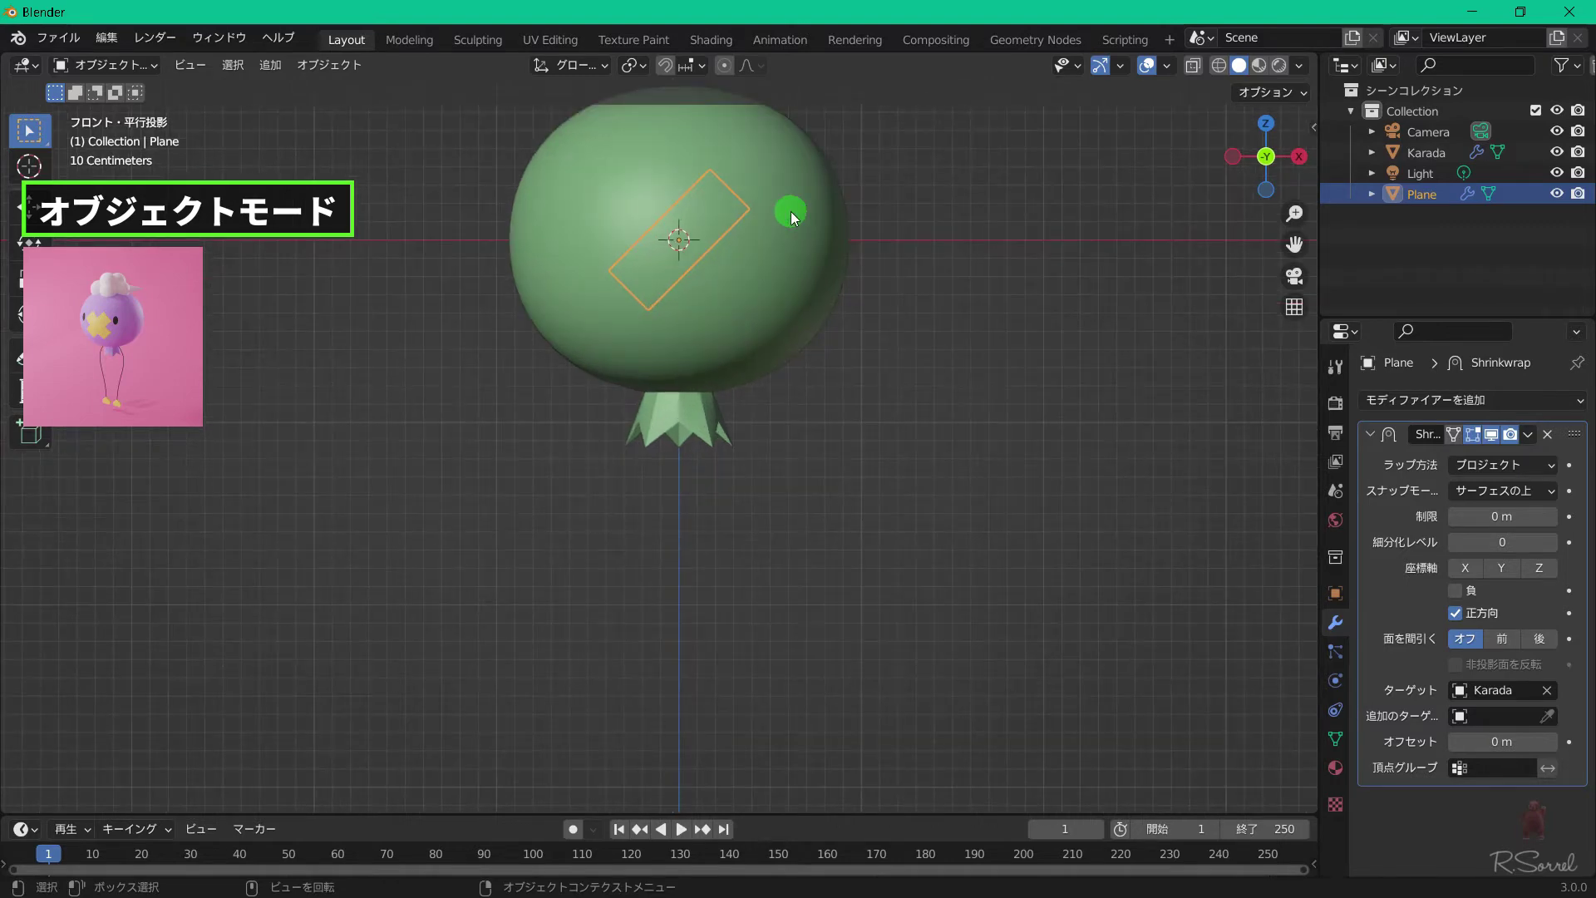
shift+middle_drag(791, 211, 796, 361)
scroll(795, 361, up, 2)
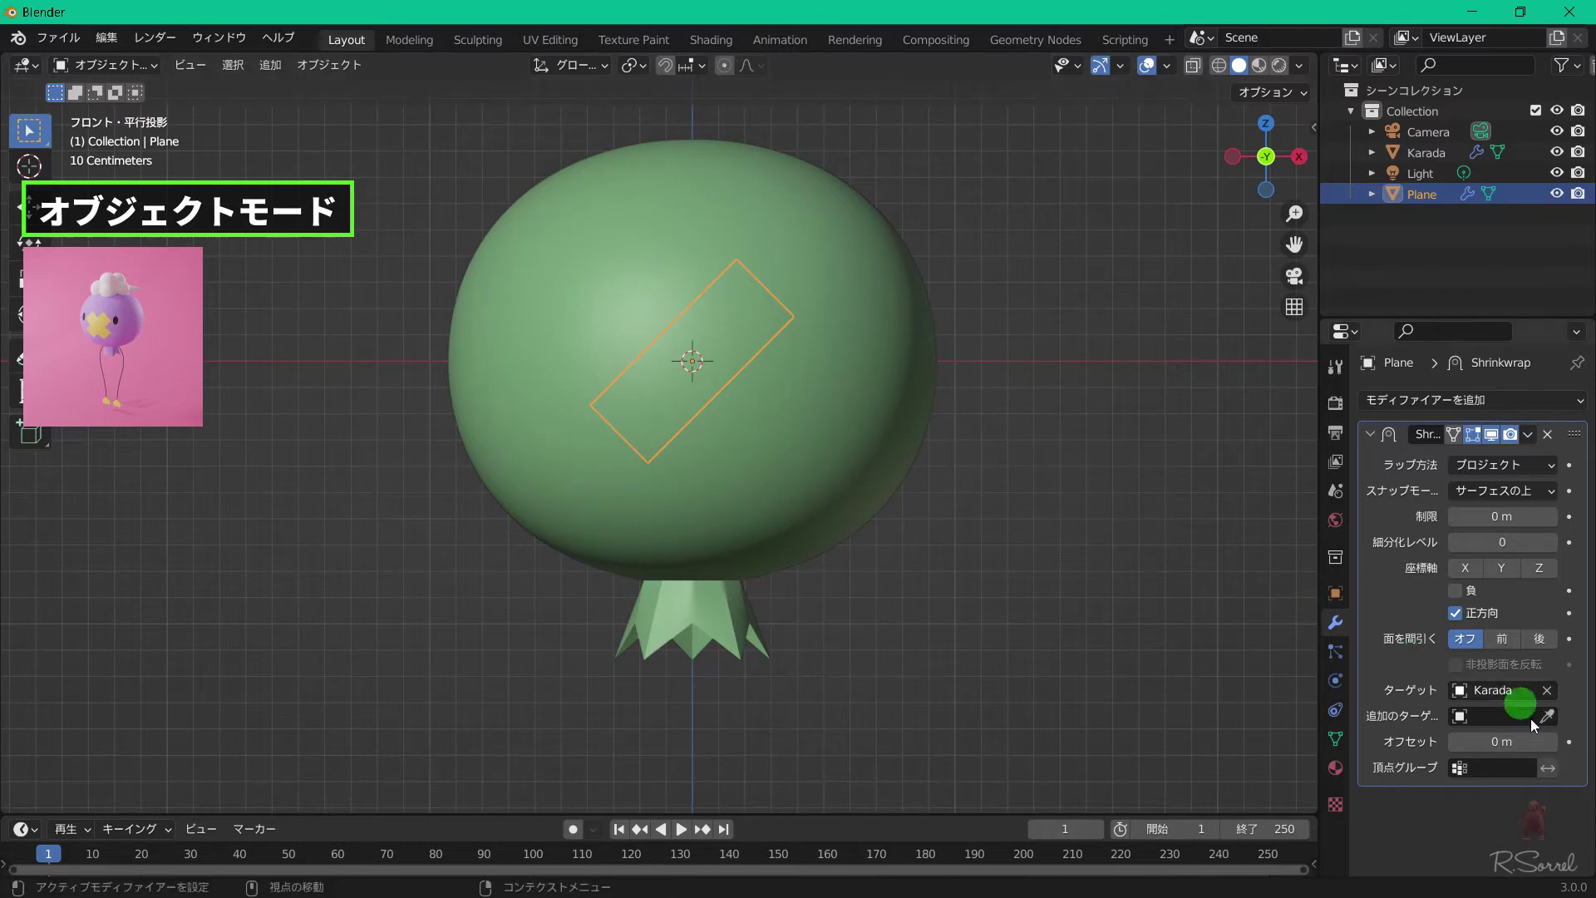
click(1528, 742)
text(0.)
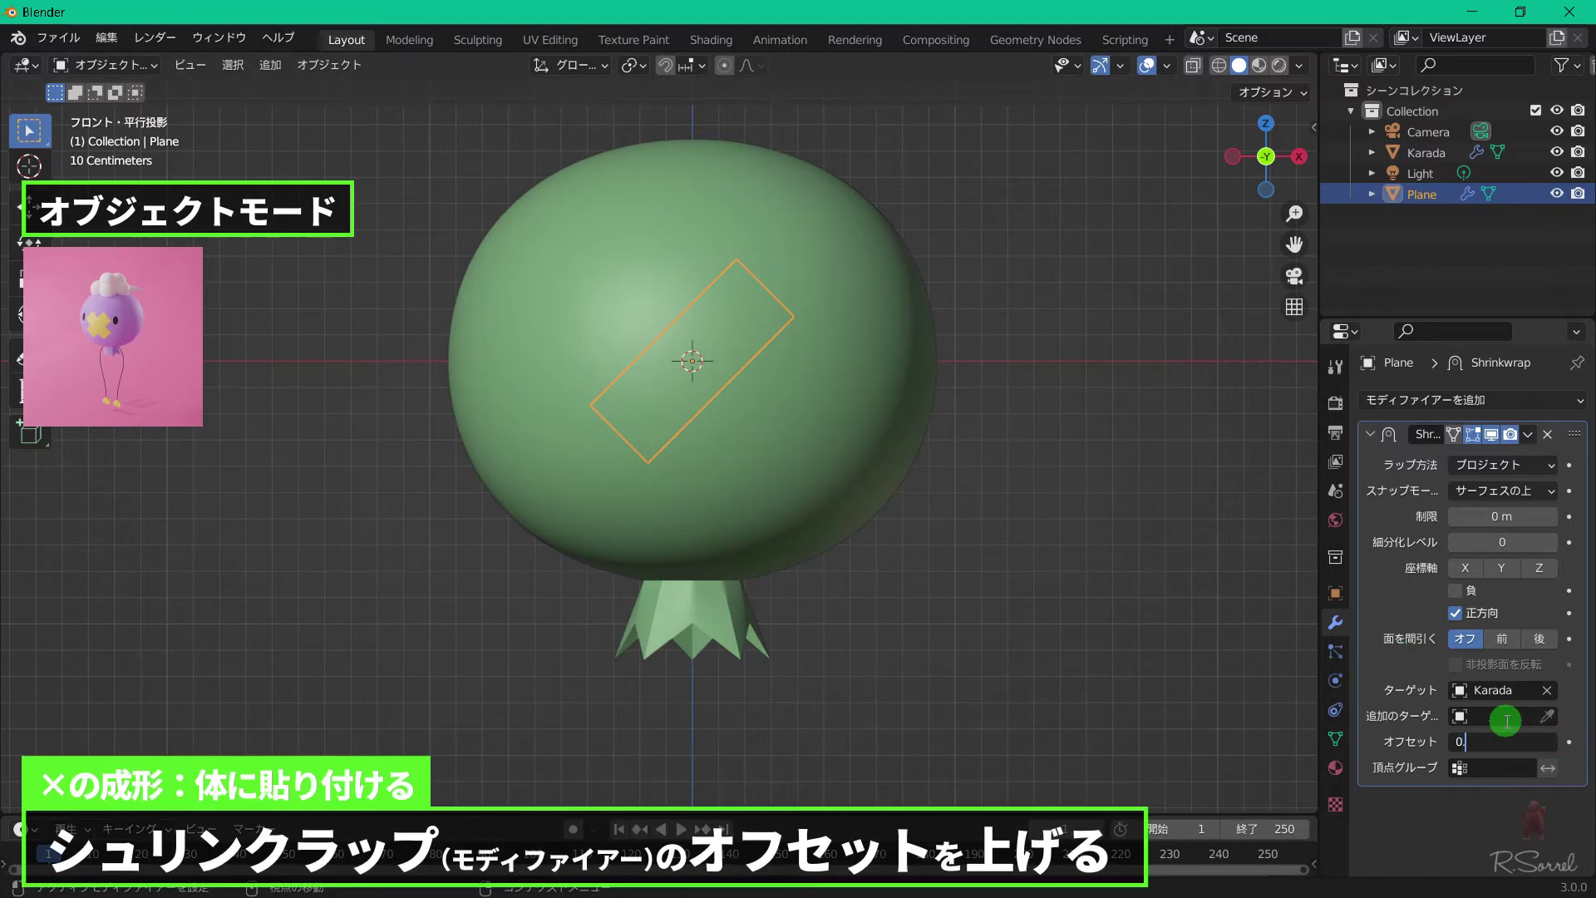
text(01)
key(Return)
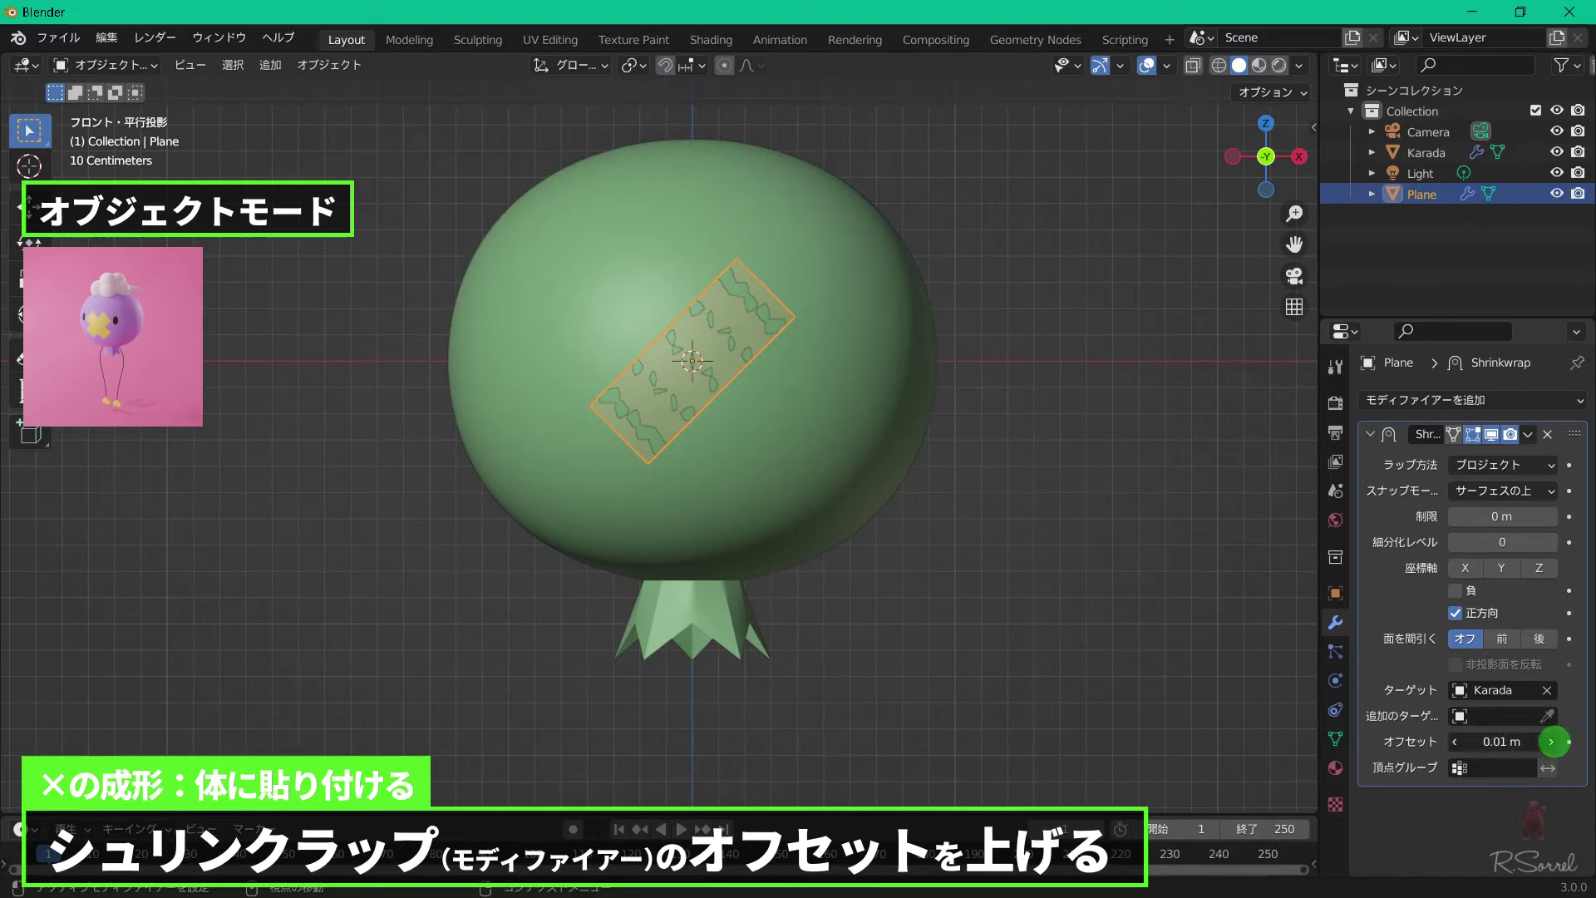
click(1553, 743)
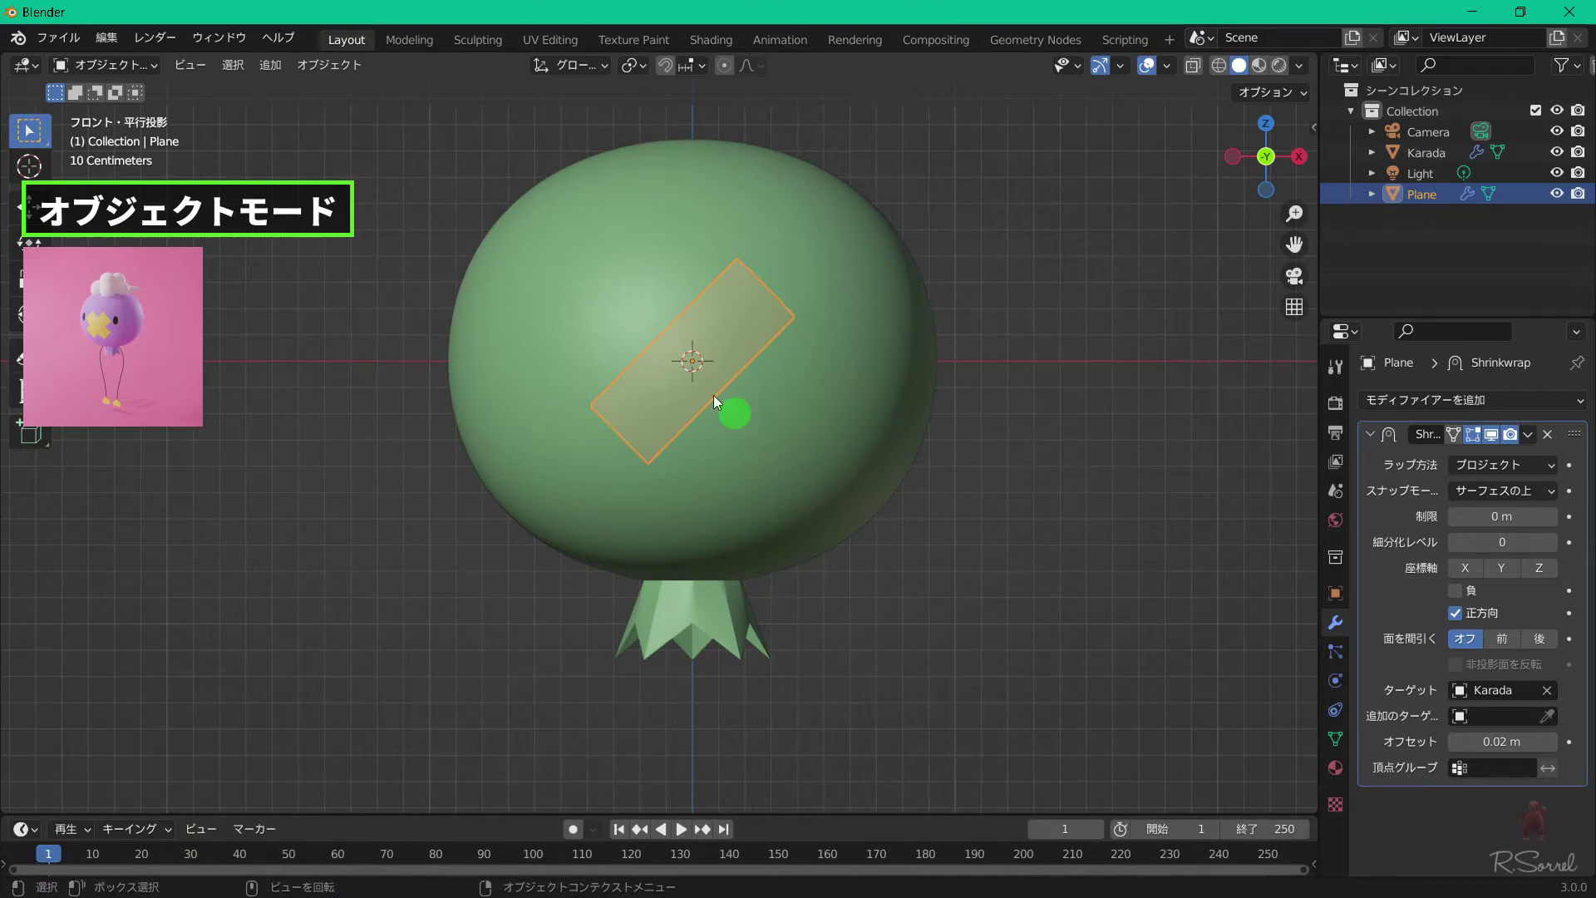
Add a Mirror modifier to the plane on the X axis with Karada as the mirror object.
click(1557, 406)
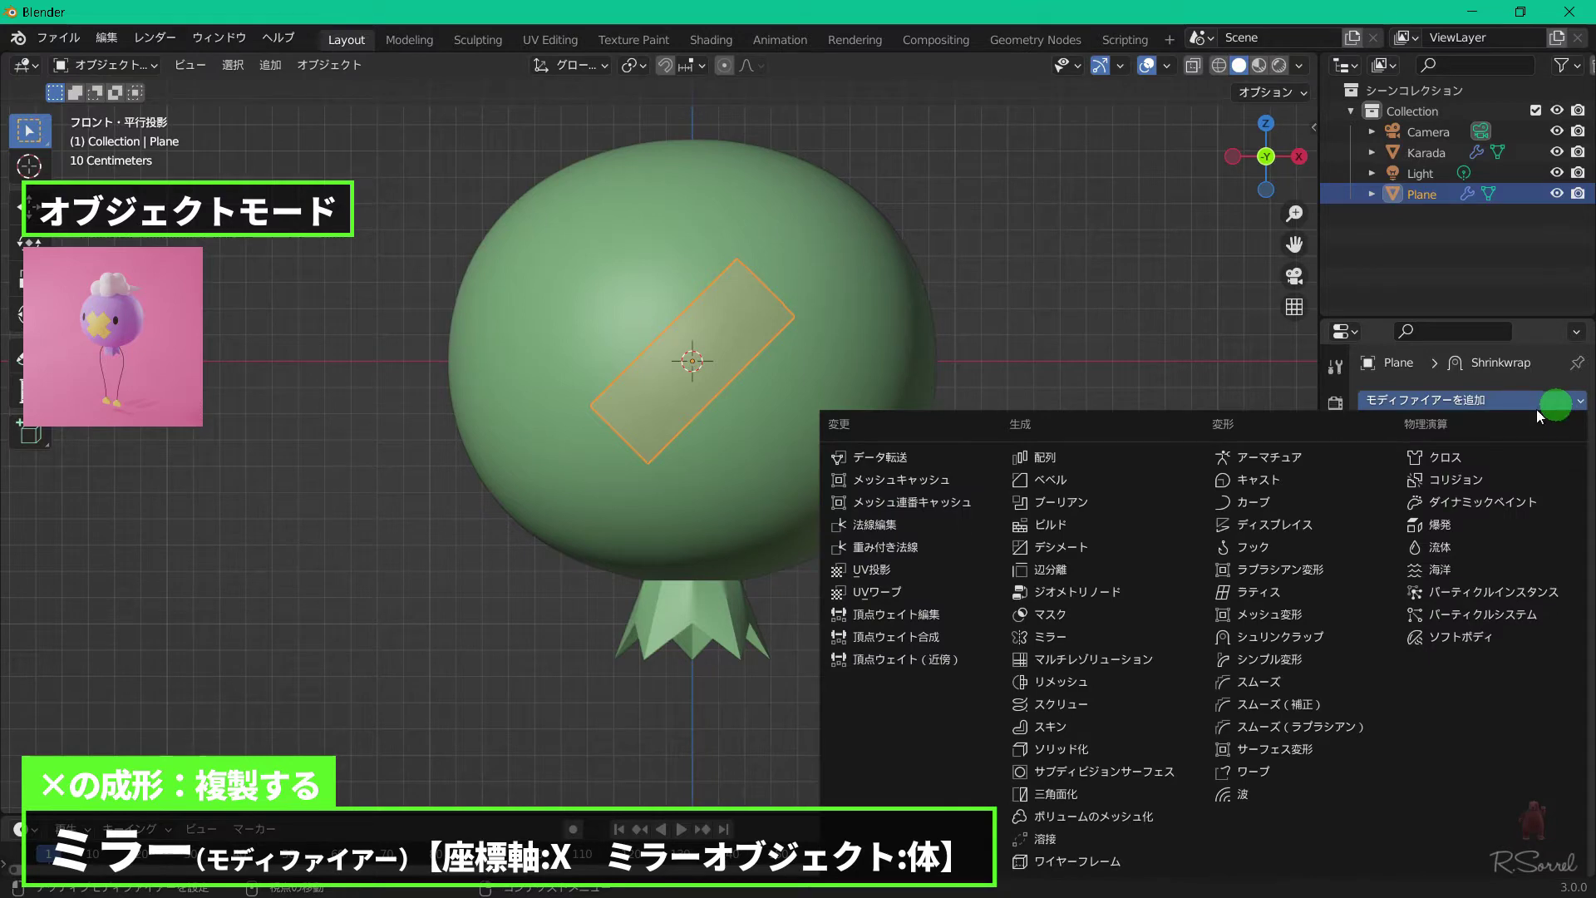
click(1120, 642)
click(1370, 434)
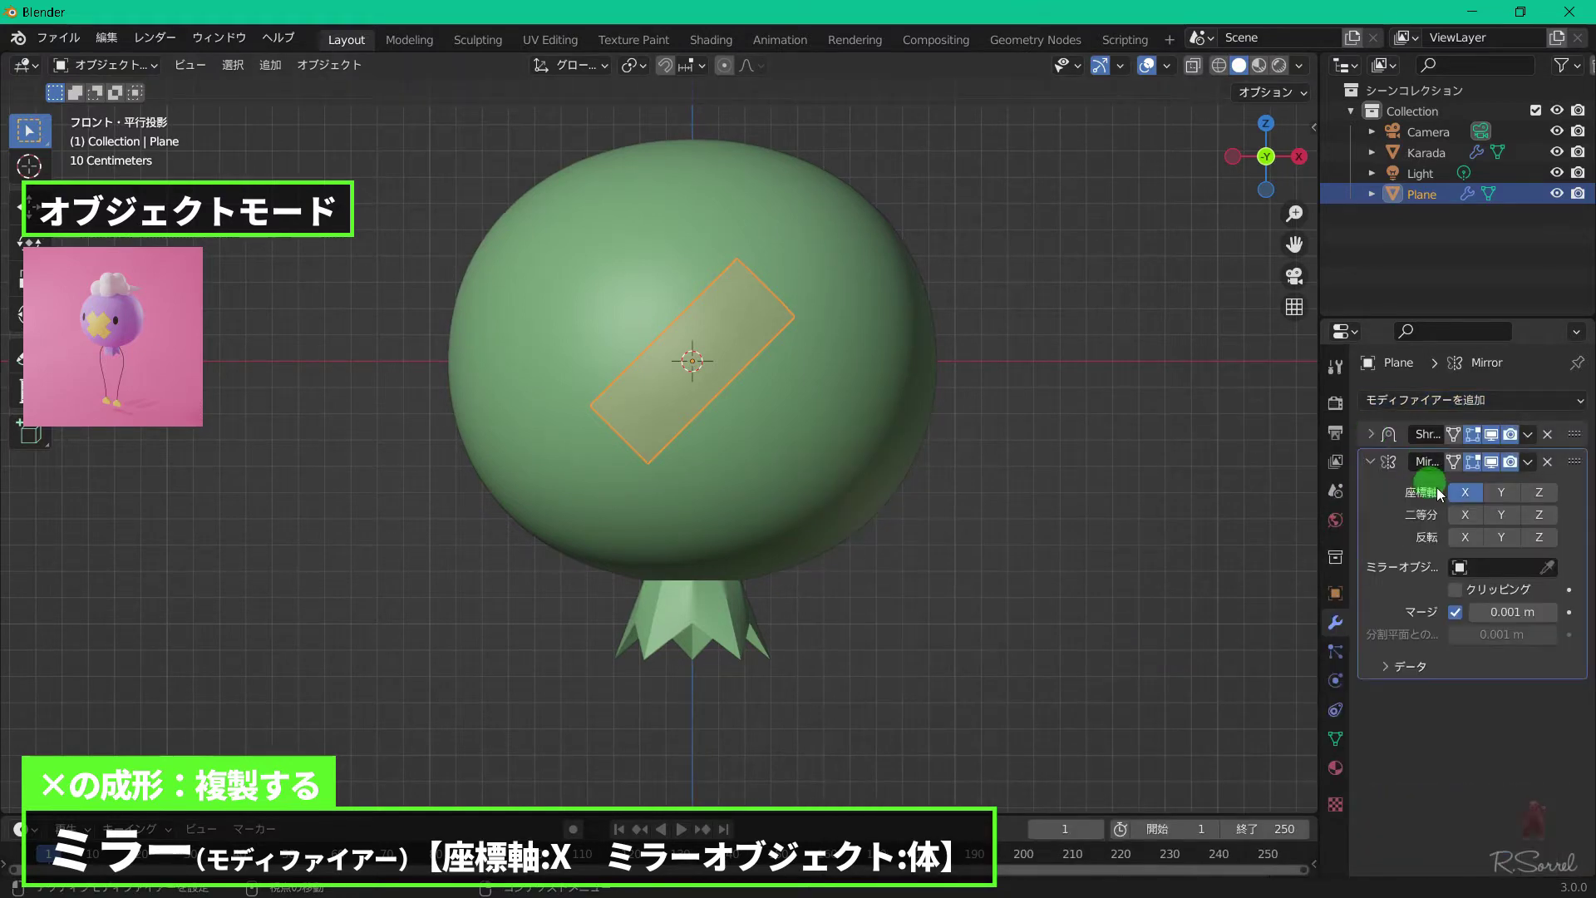
click(1460, 567)
click(1435, 621)
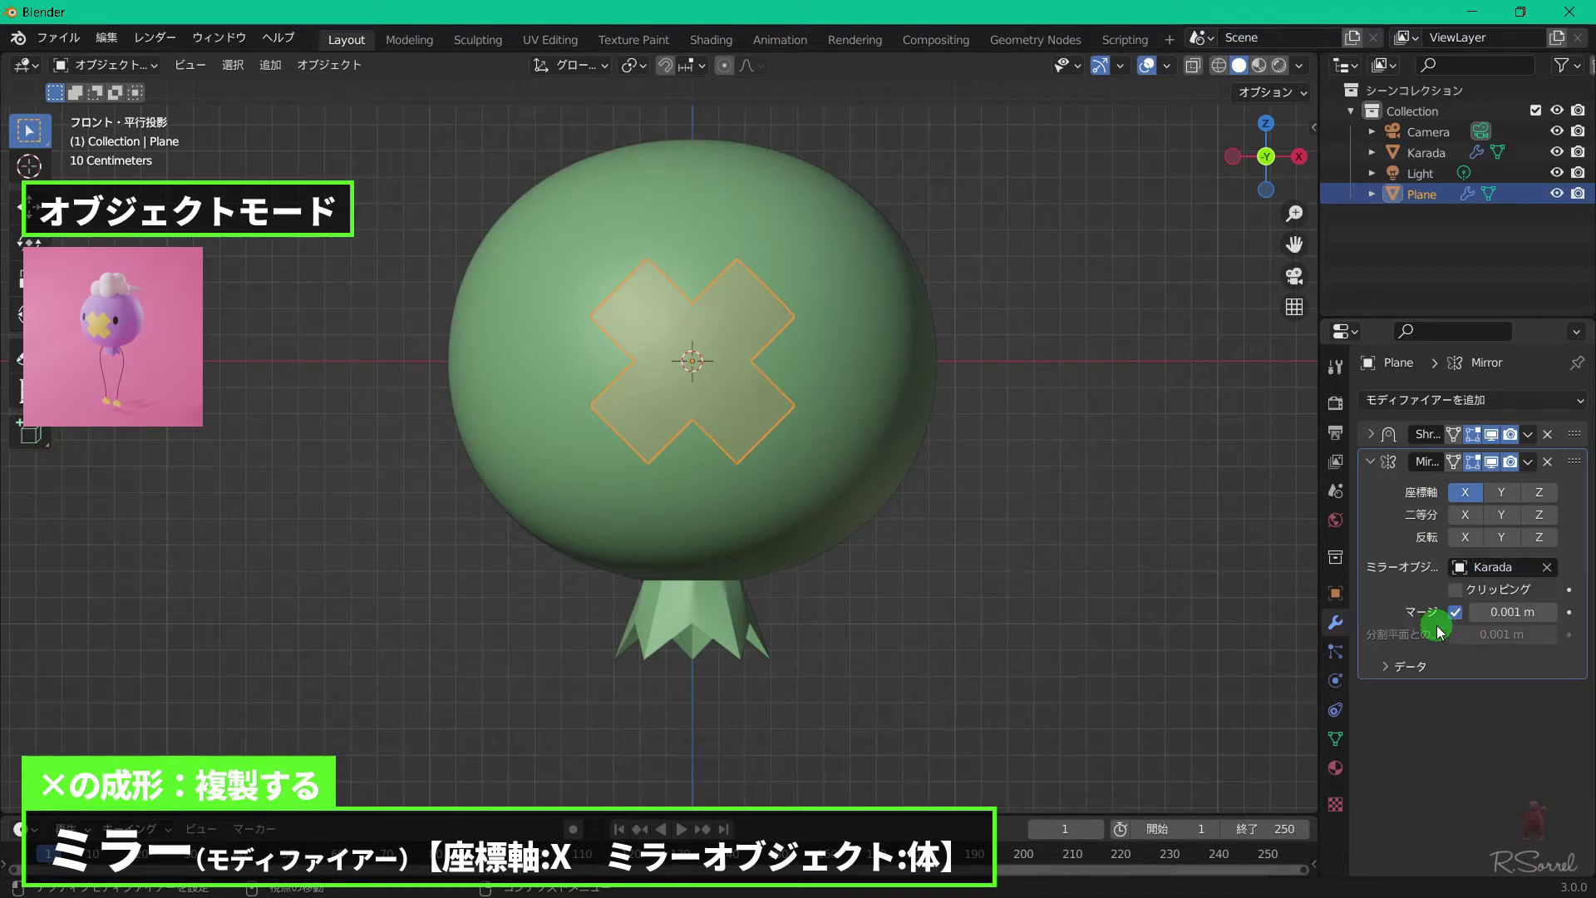
Apply the rotation and scale of the X mark and rename the object Batten.
key(ctrl+a)
click(975, 451)
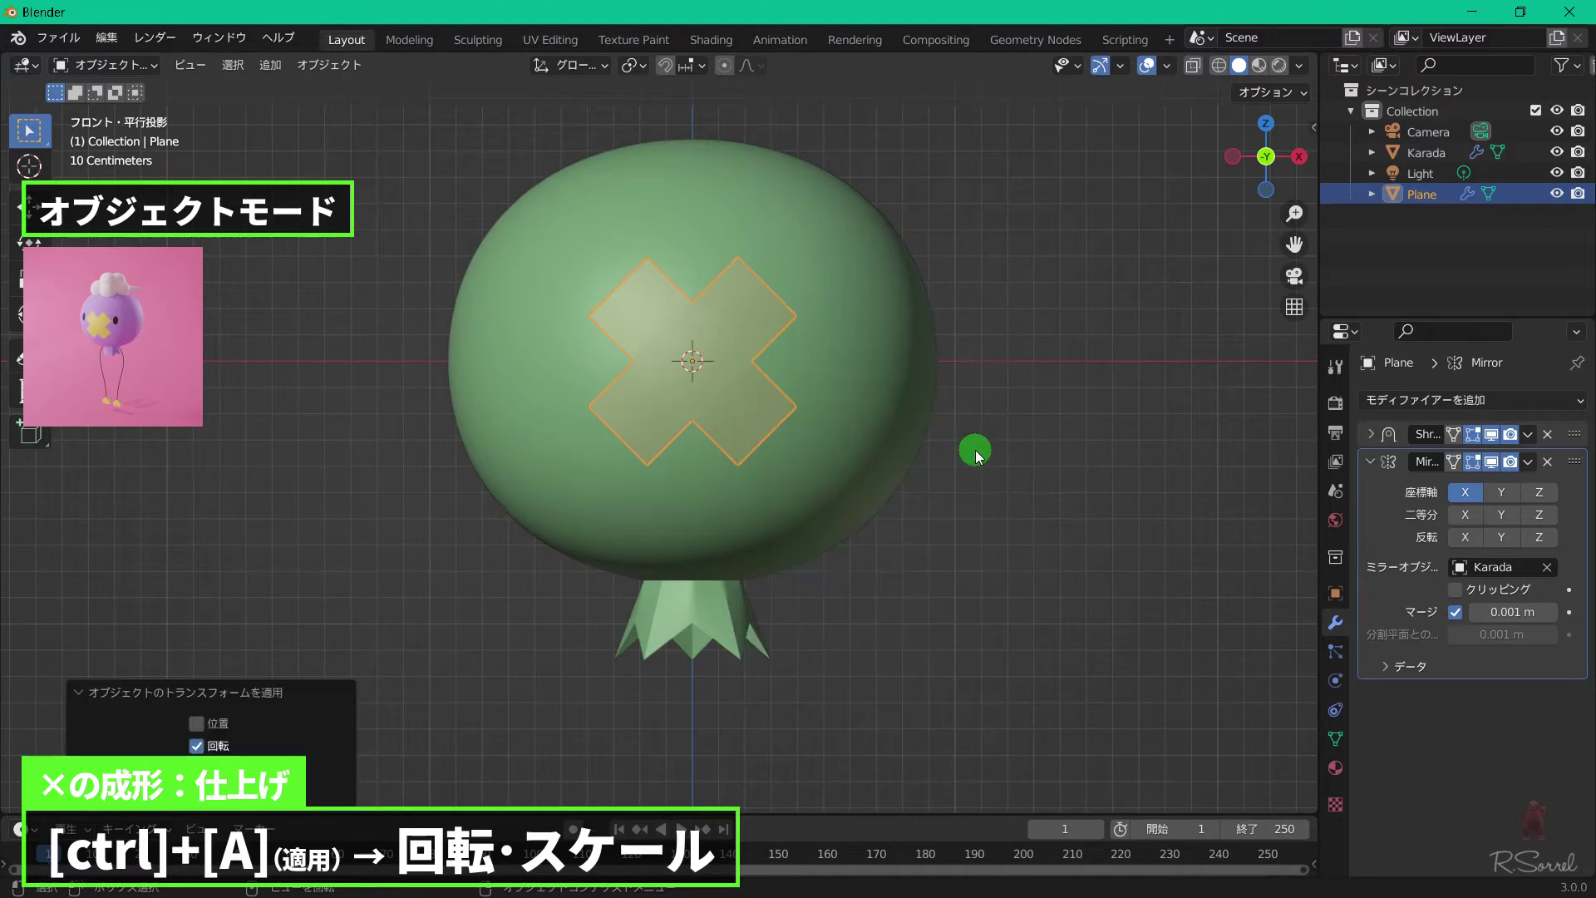
key(F2)
text(Batten)
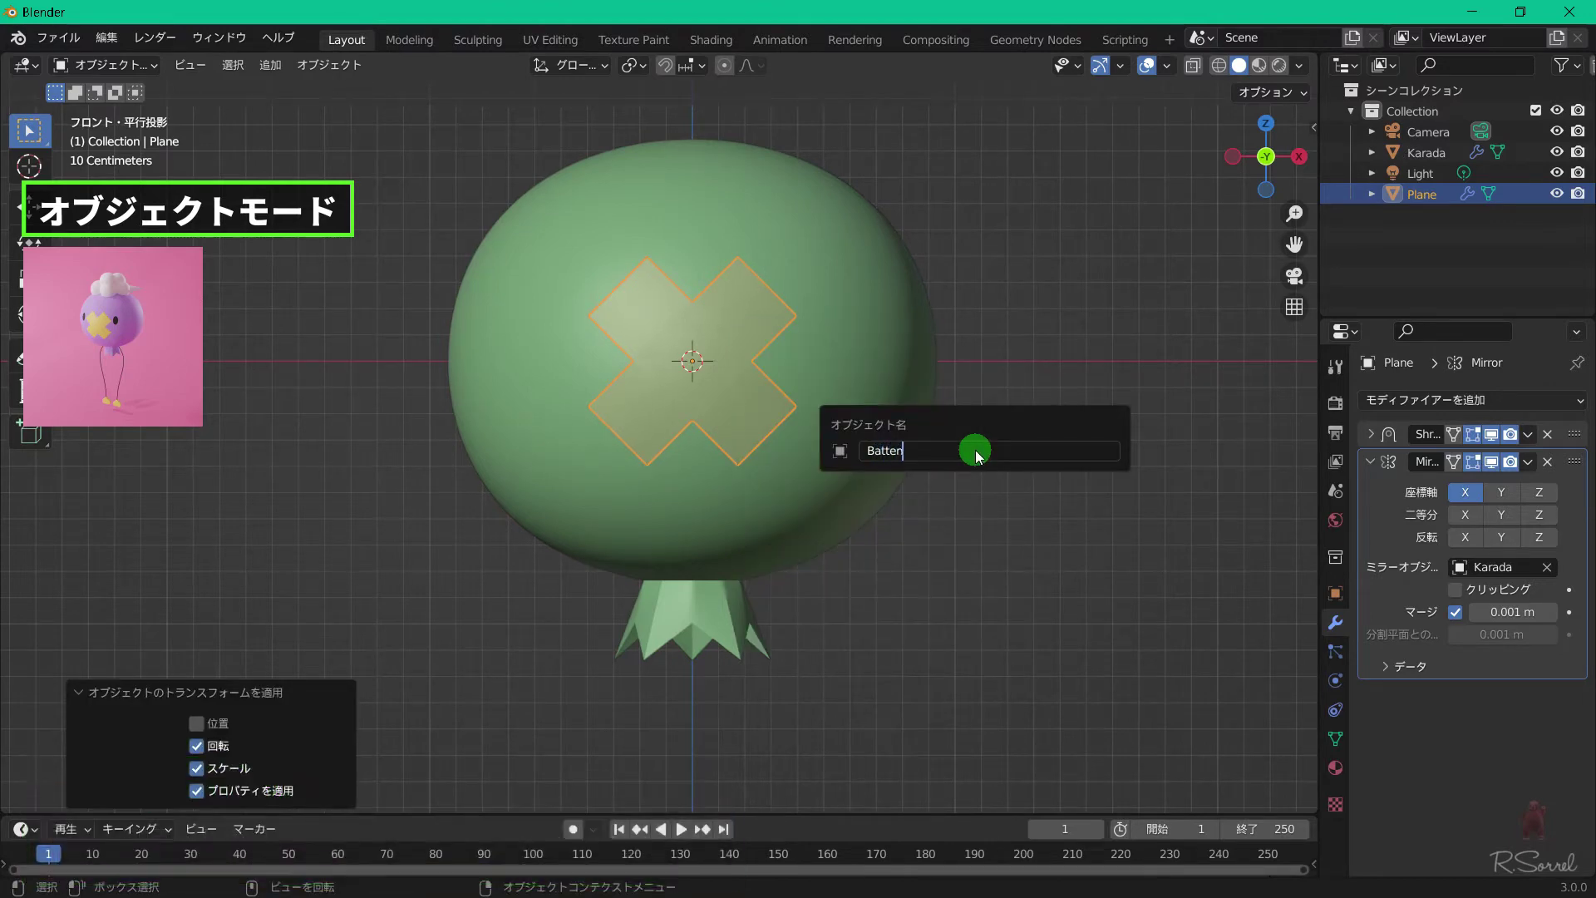
key(Return)
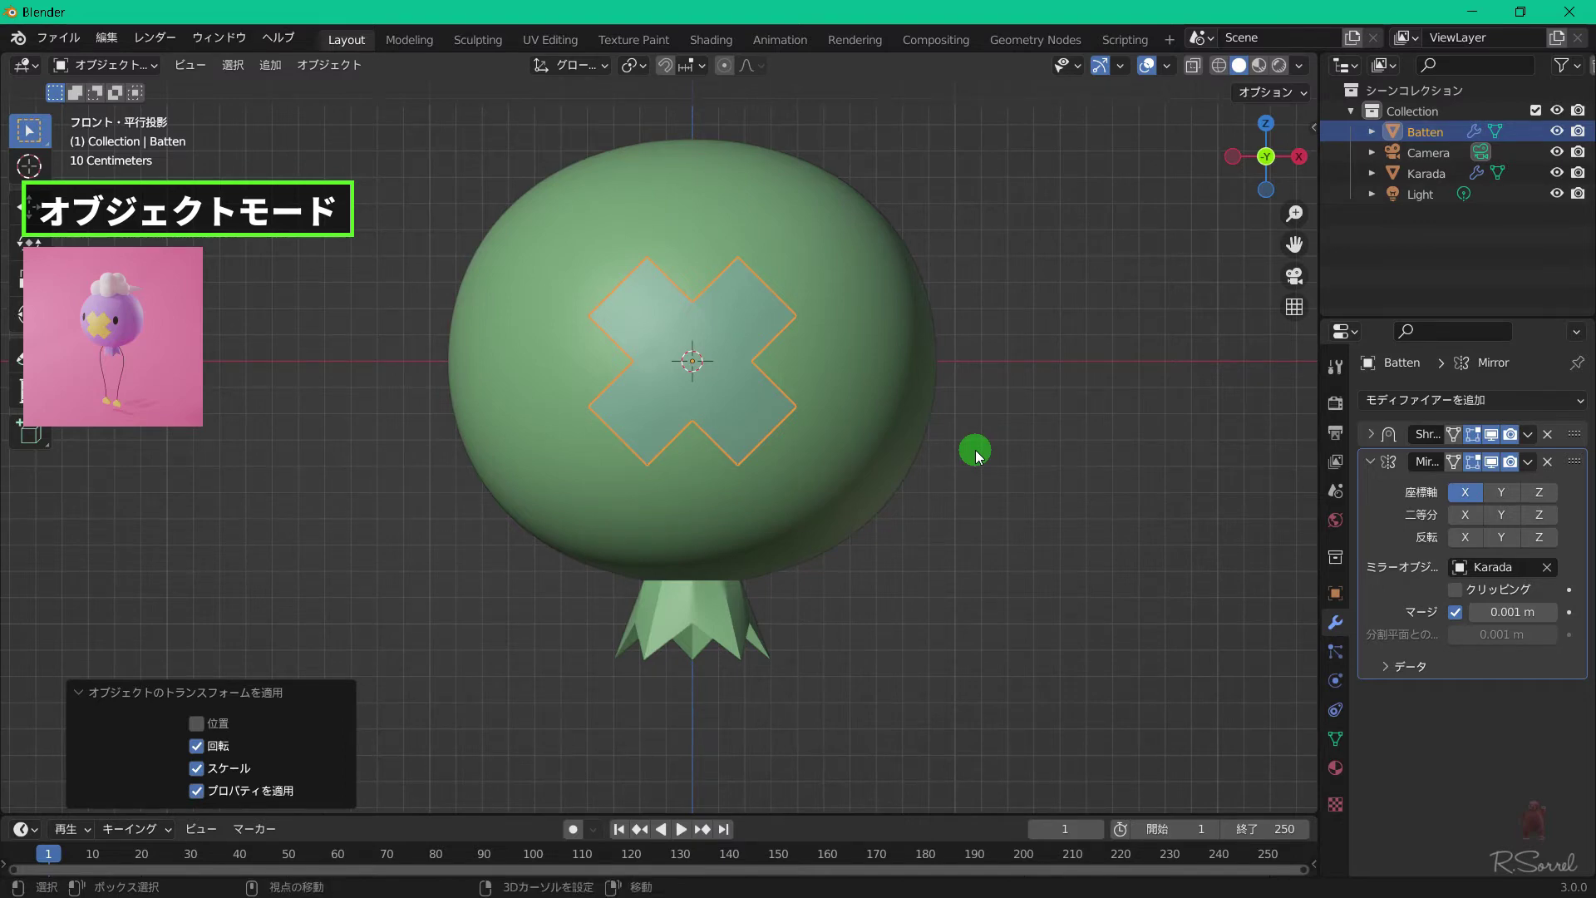
Add a mesh circle with its fill type set to Triangle Fan for the eye.
key(shift+a)
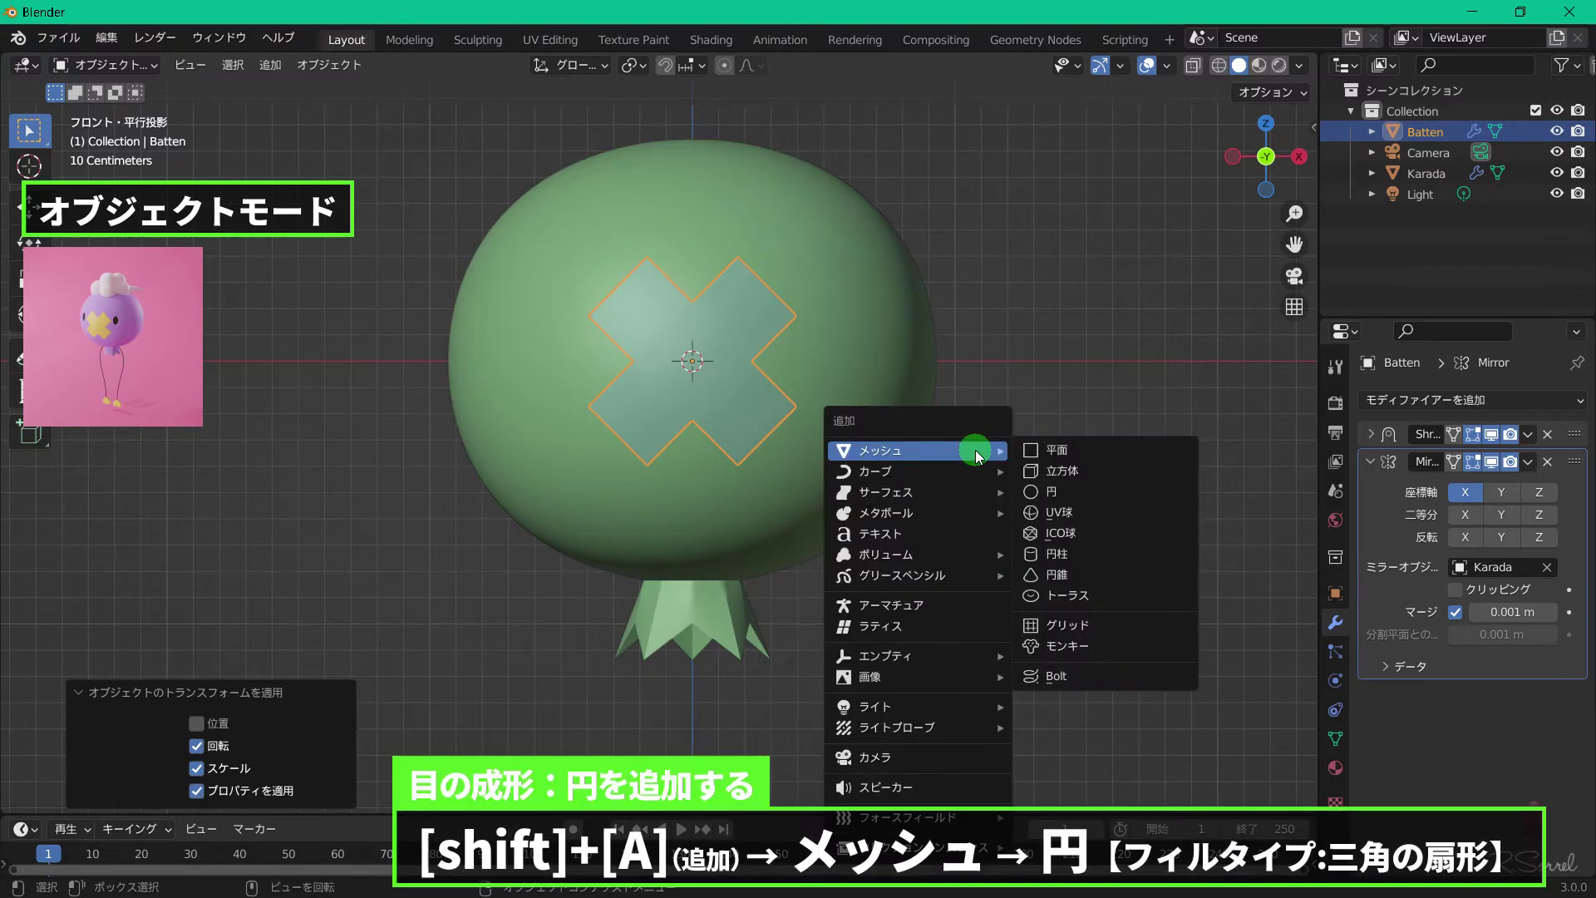
click(1051, 492)
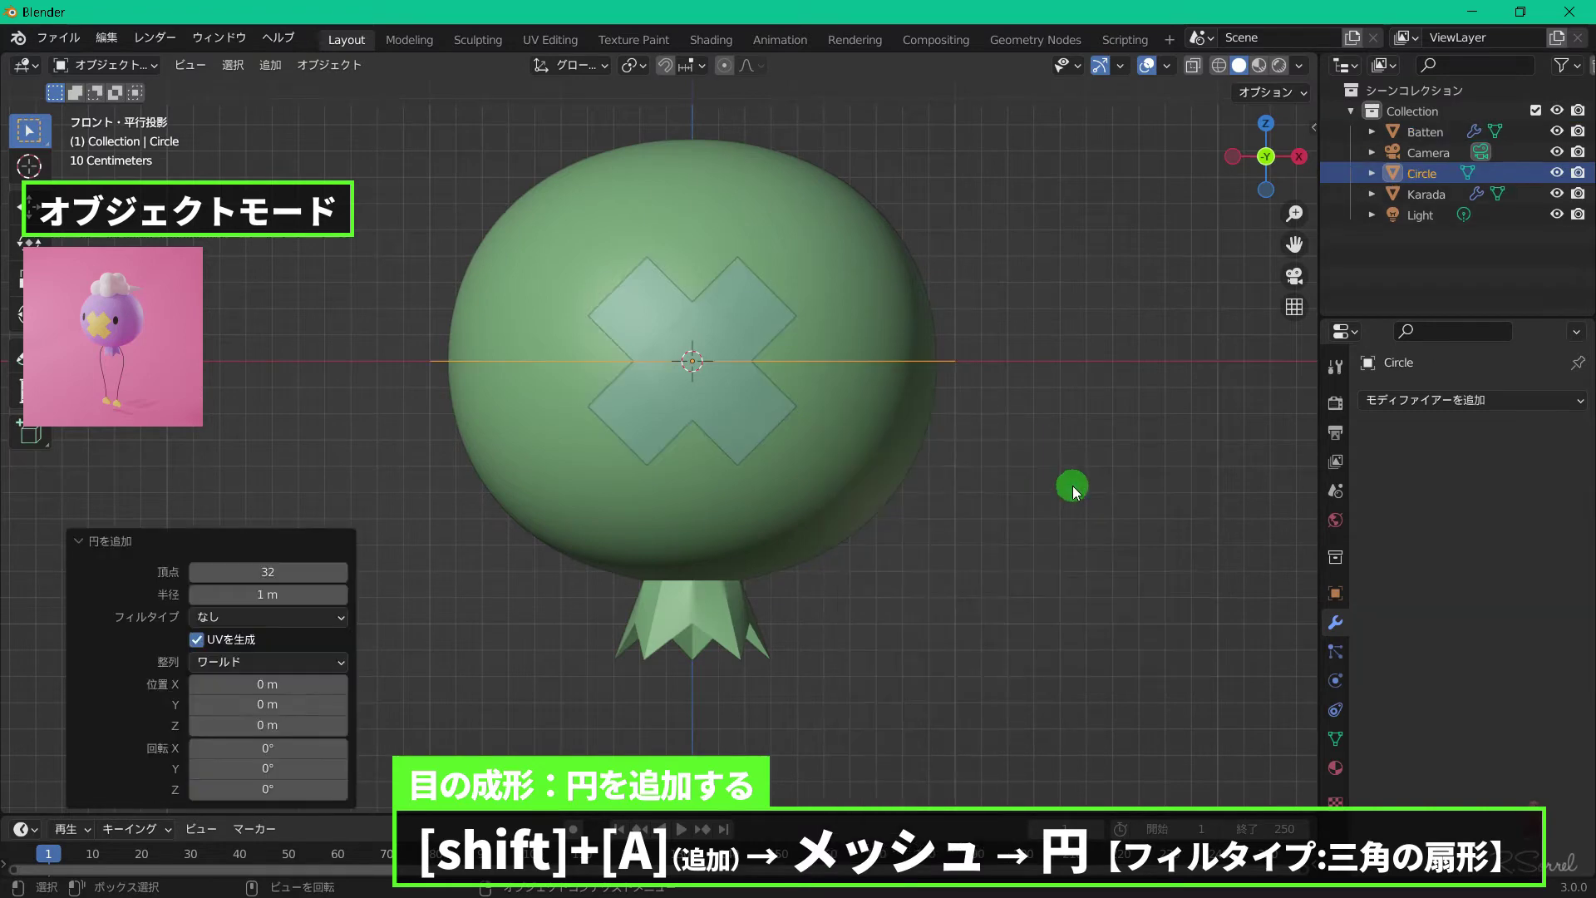
click(312, 617)
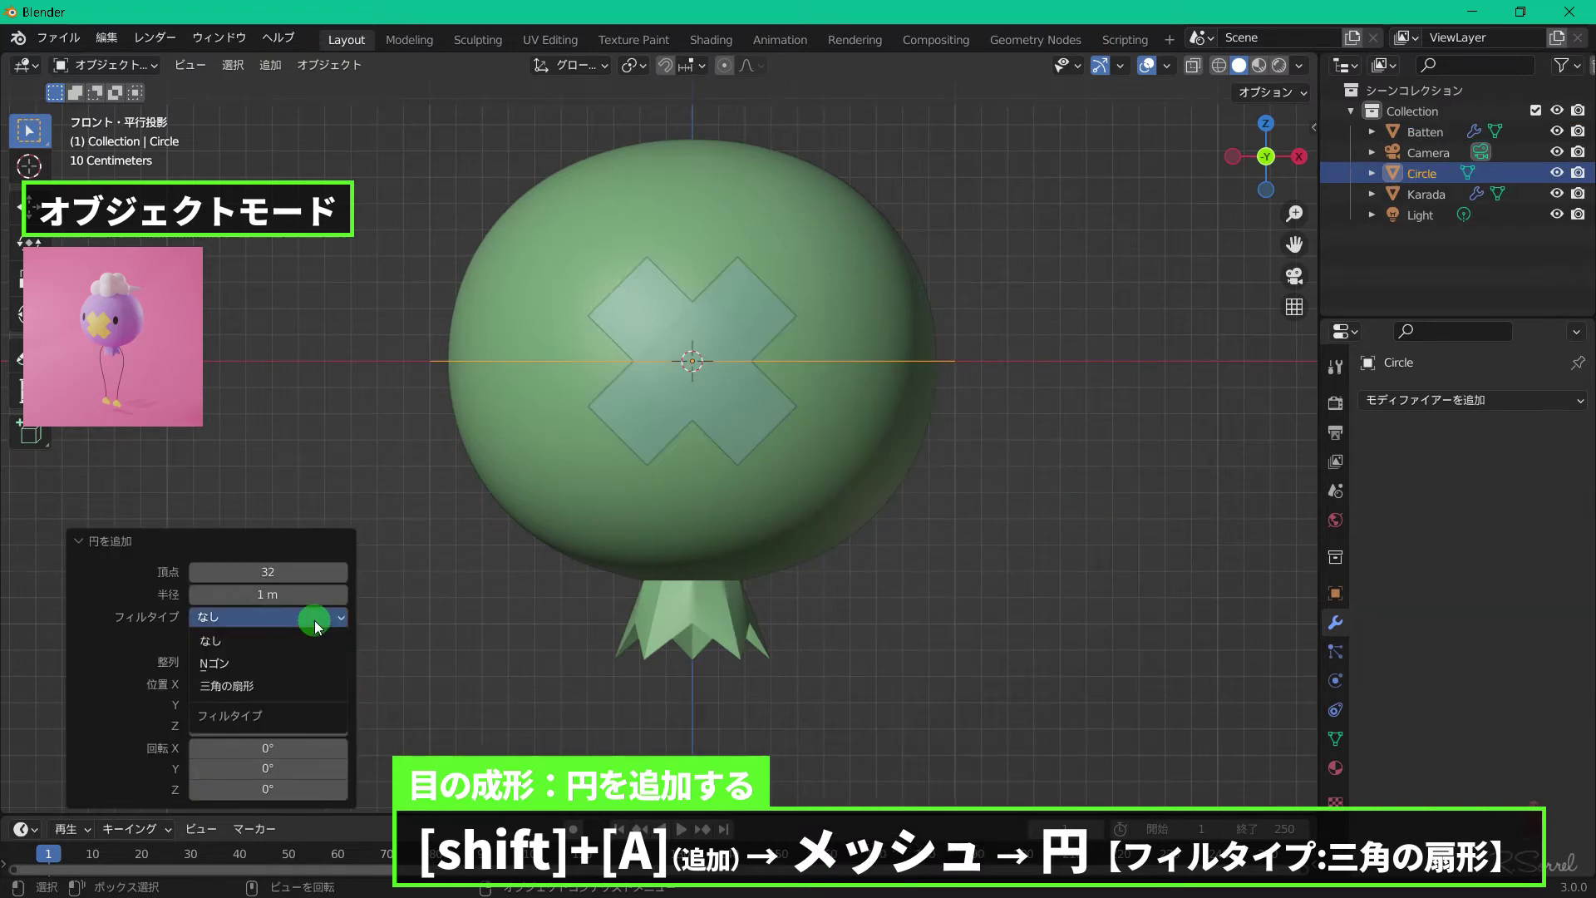
click(282, 684)
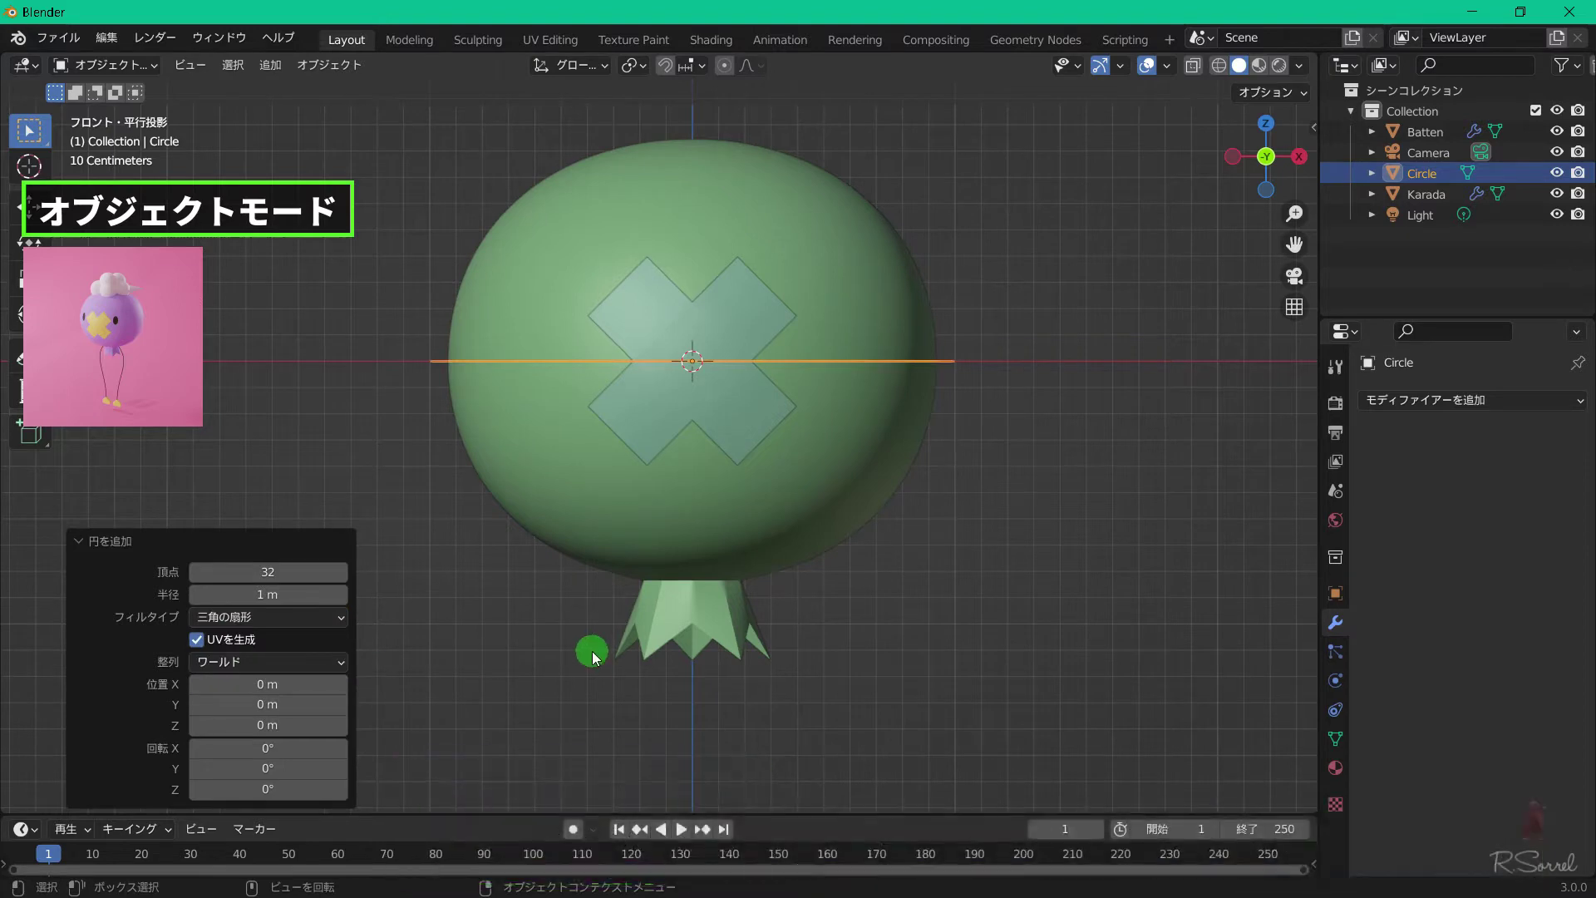
Isolate the circle in local view and rotate it 90° about the X axis so it stands upright.
key(KP_Divide)
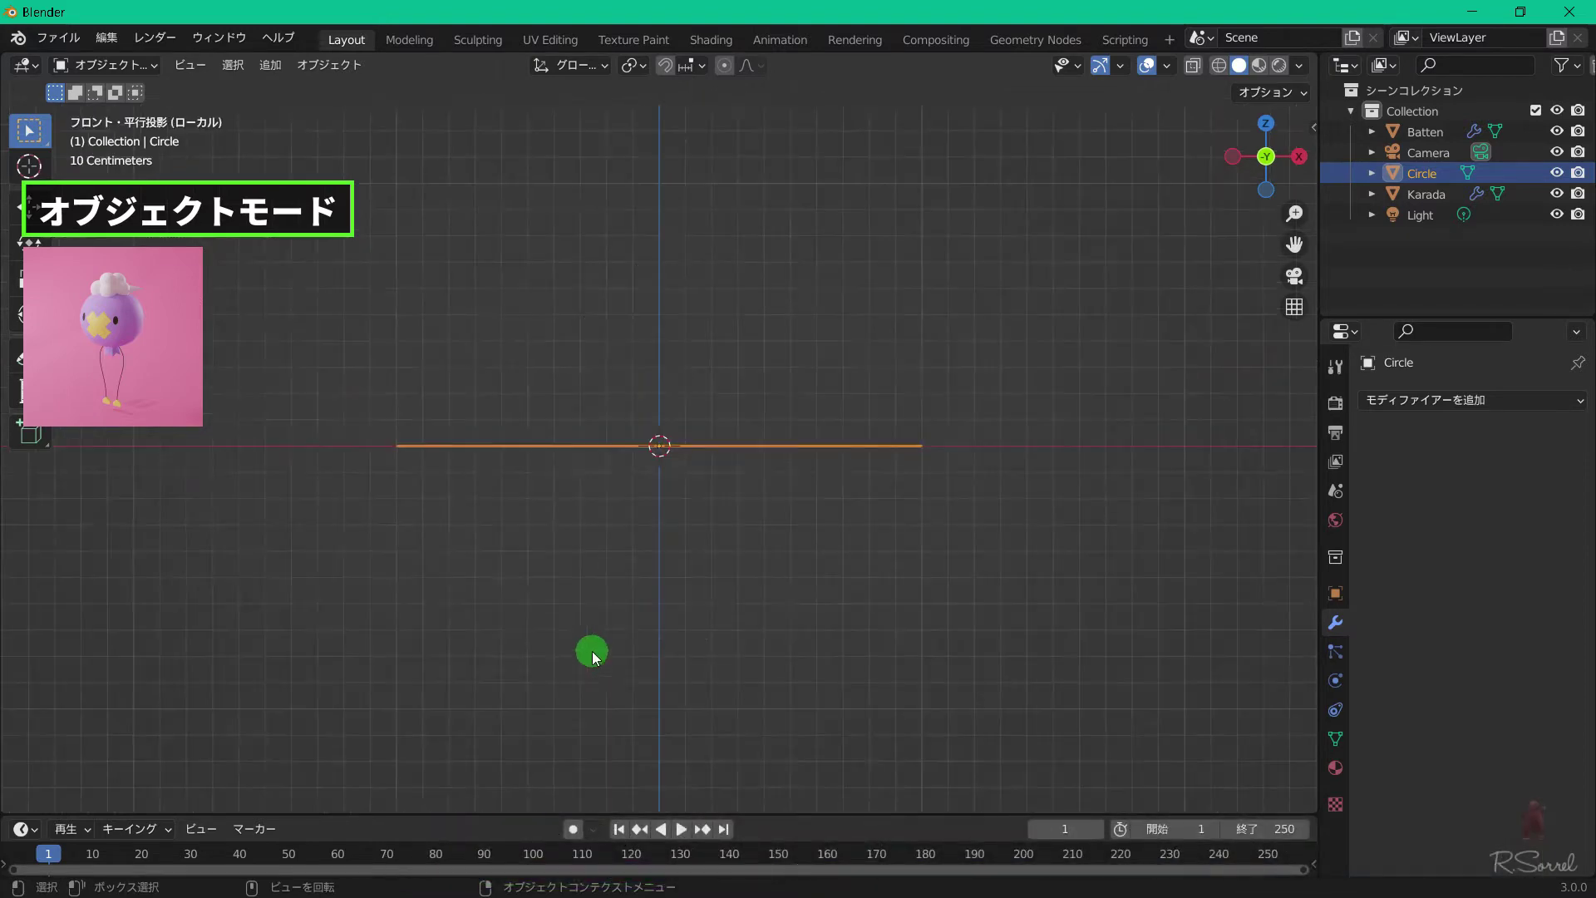
text(rx)
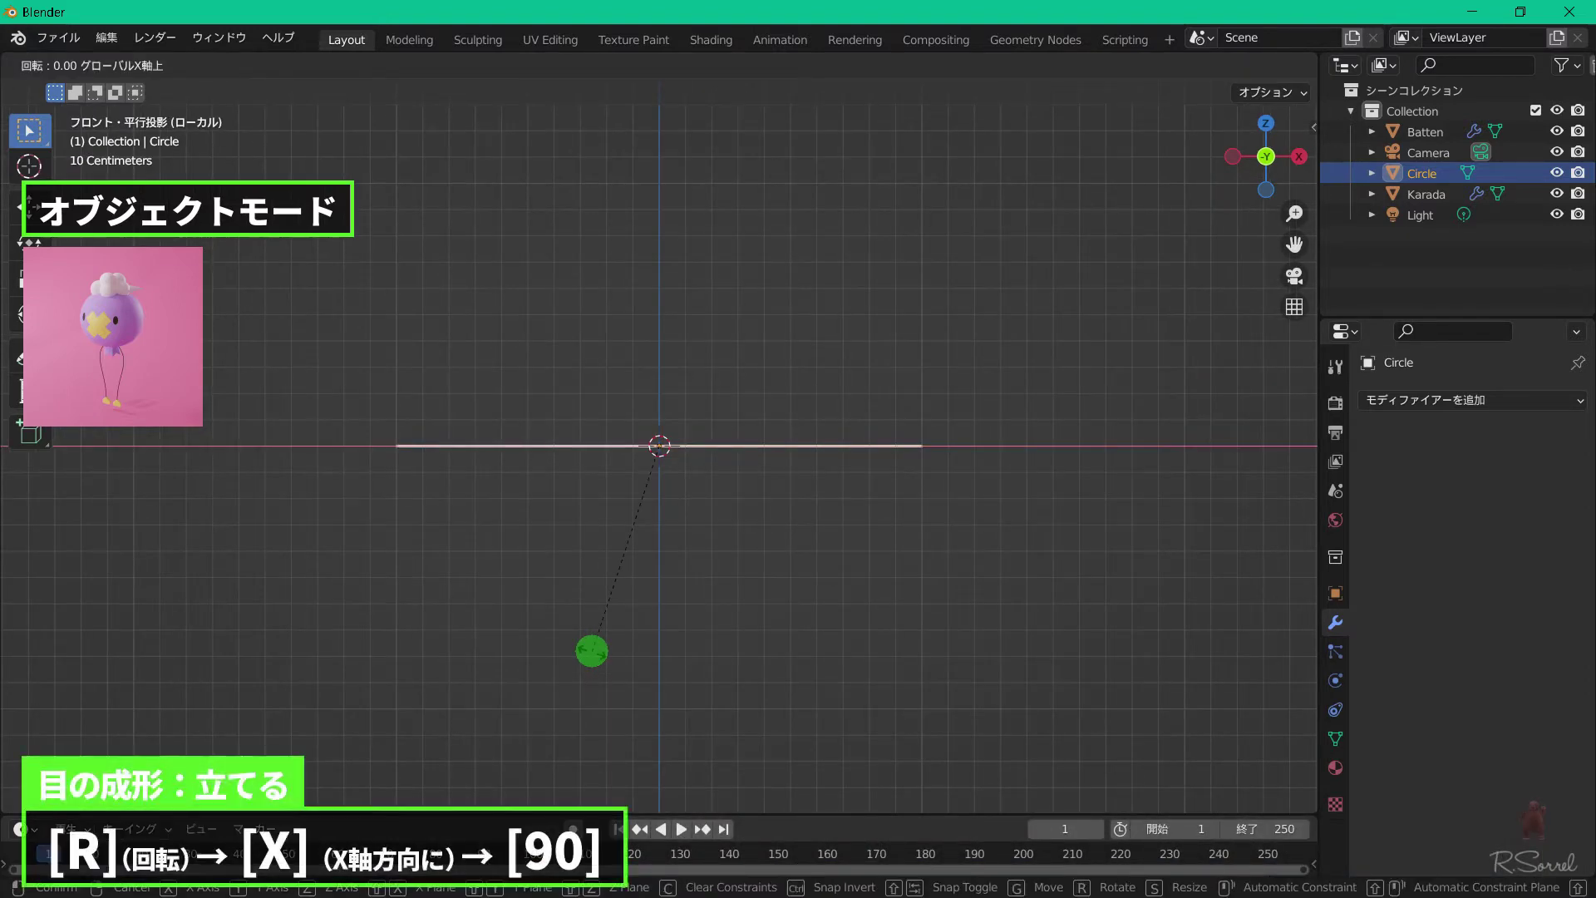
text(90)
key(Return)
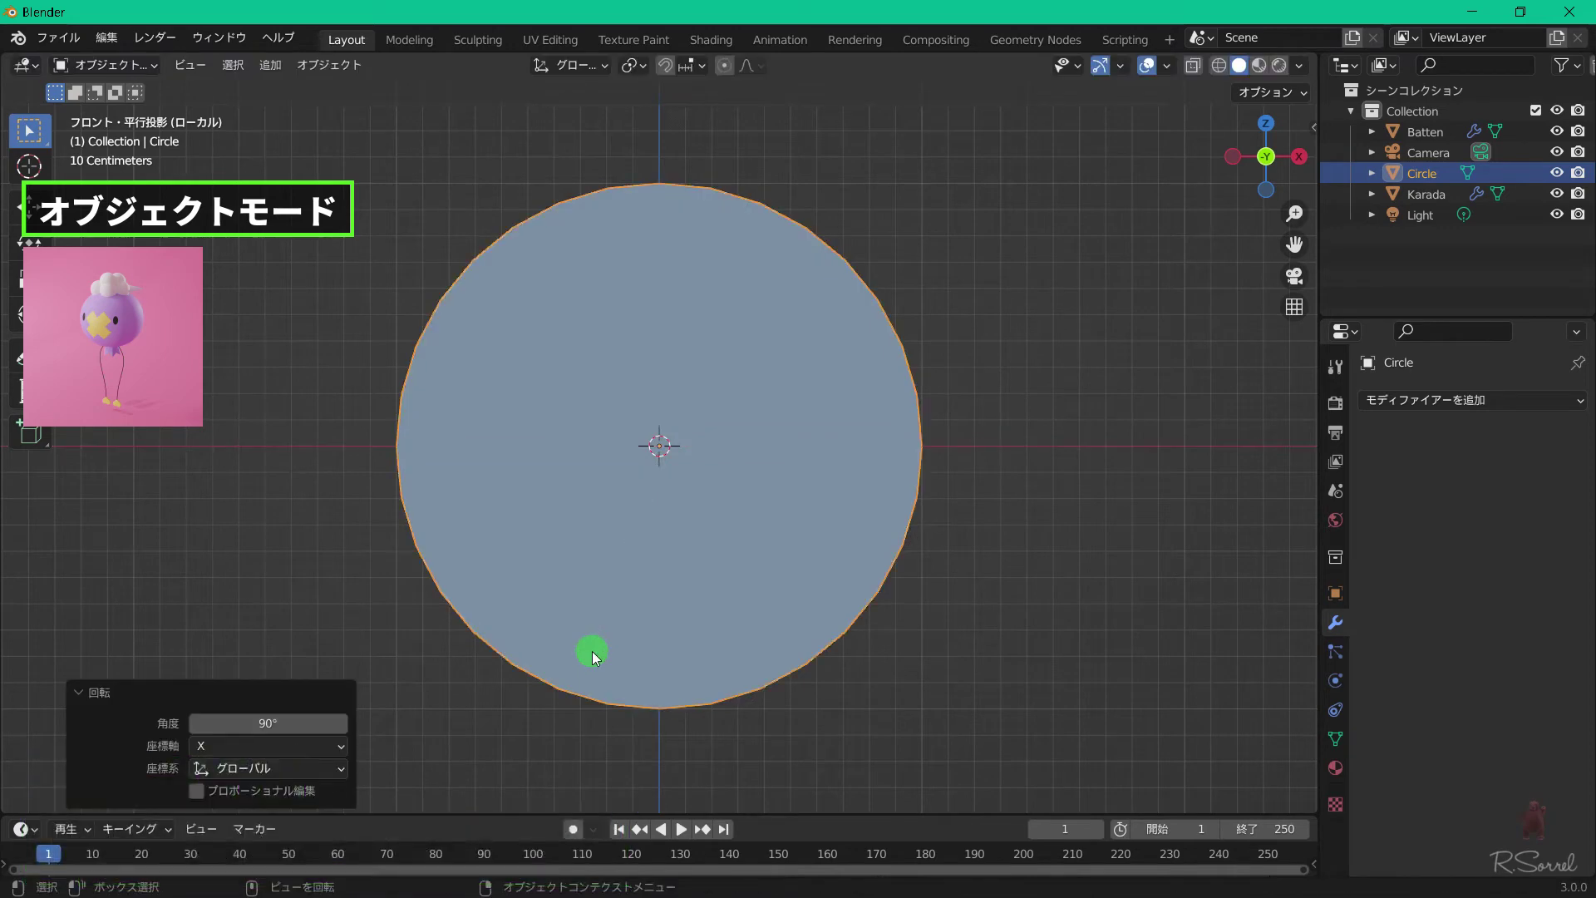
Narrow the circle to about 0.686 along X to form an oval and shade it smooth.
key(s)
key(x)
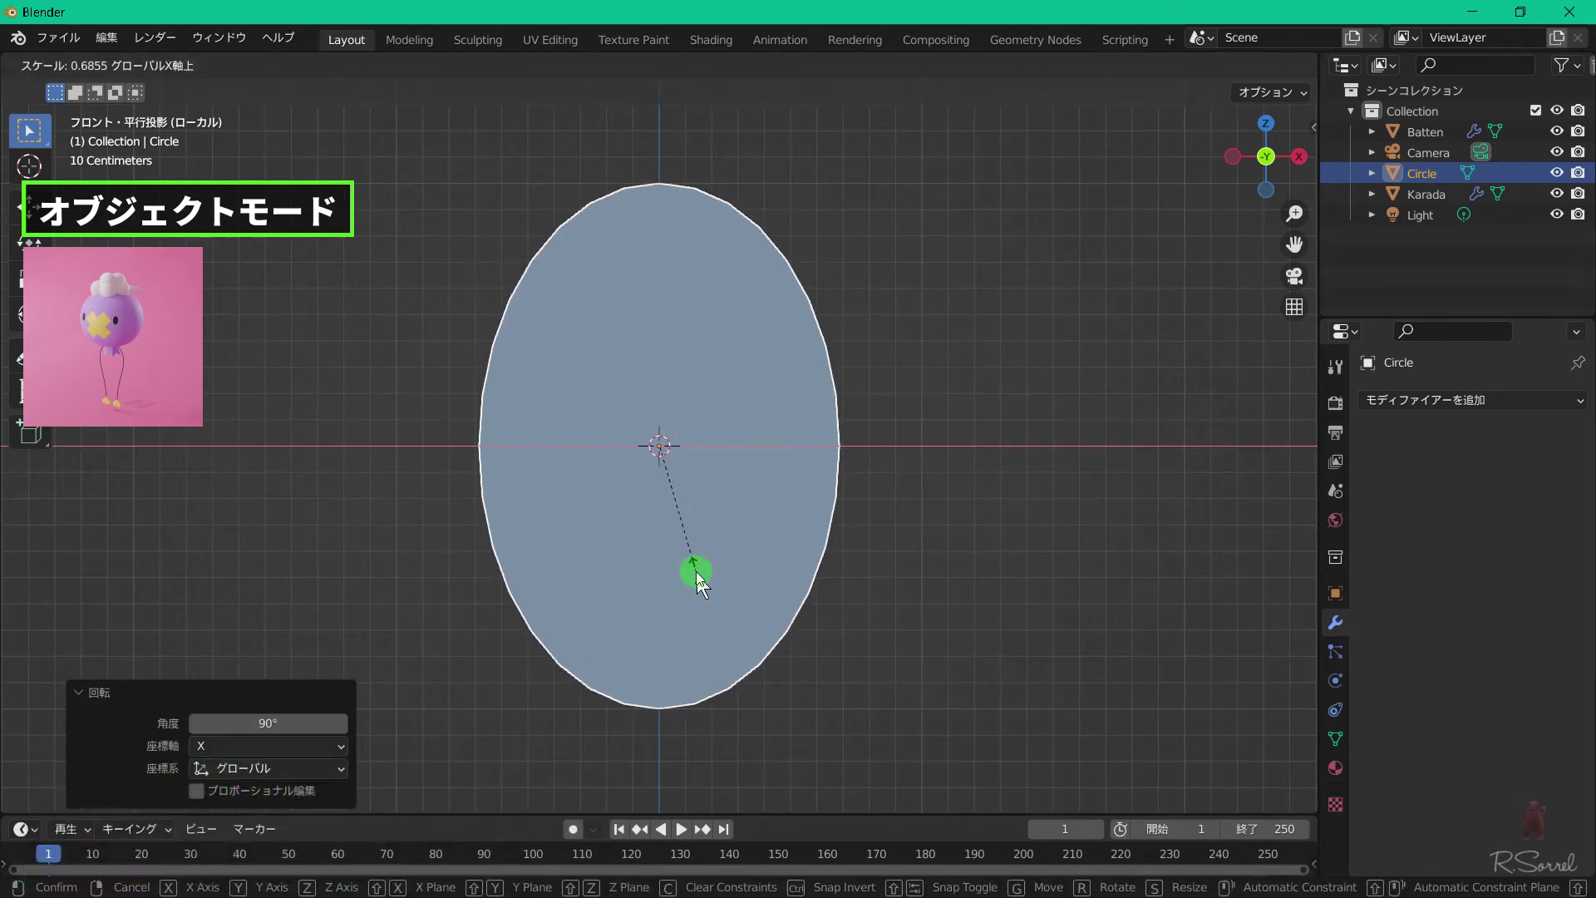
click(696, 571)
right_click(727, 392)
click(727, 393)
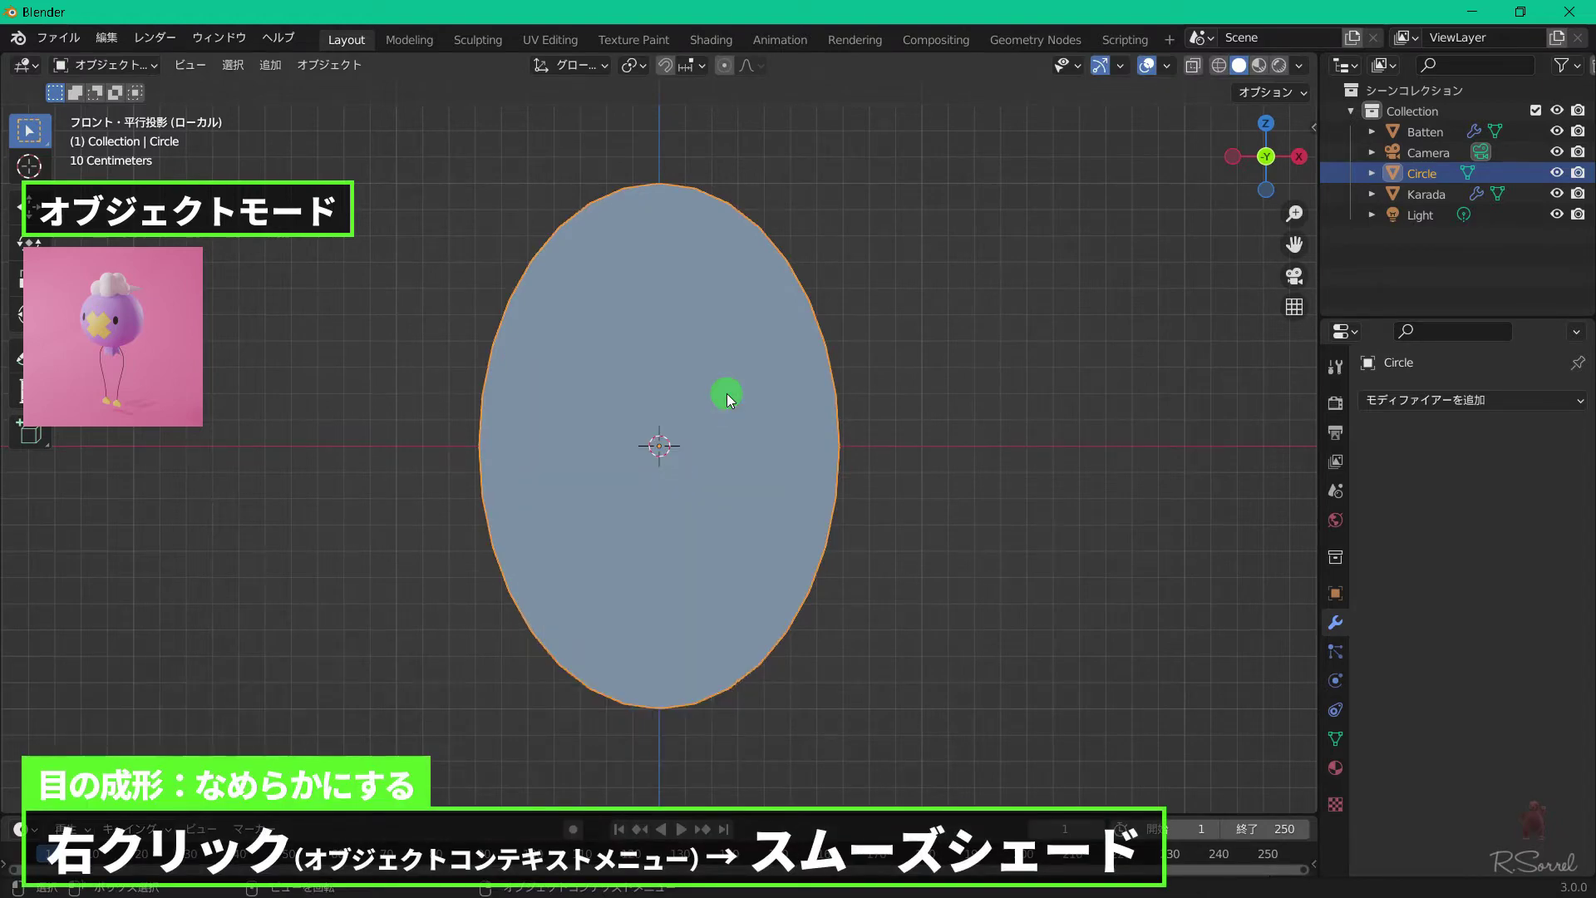
key(Tab)
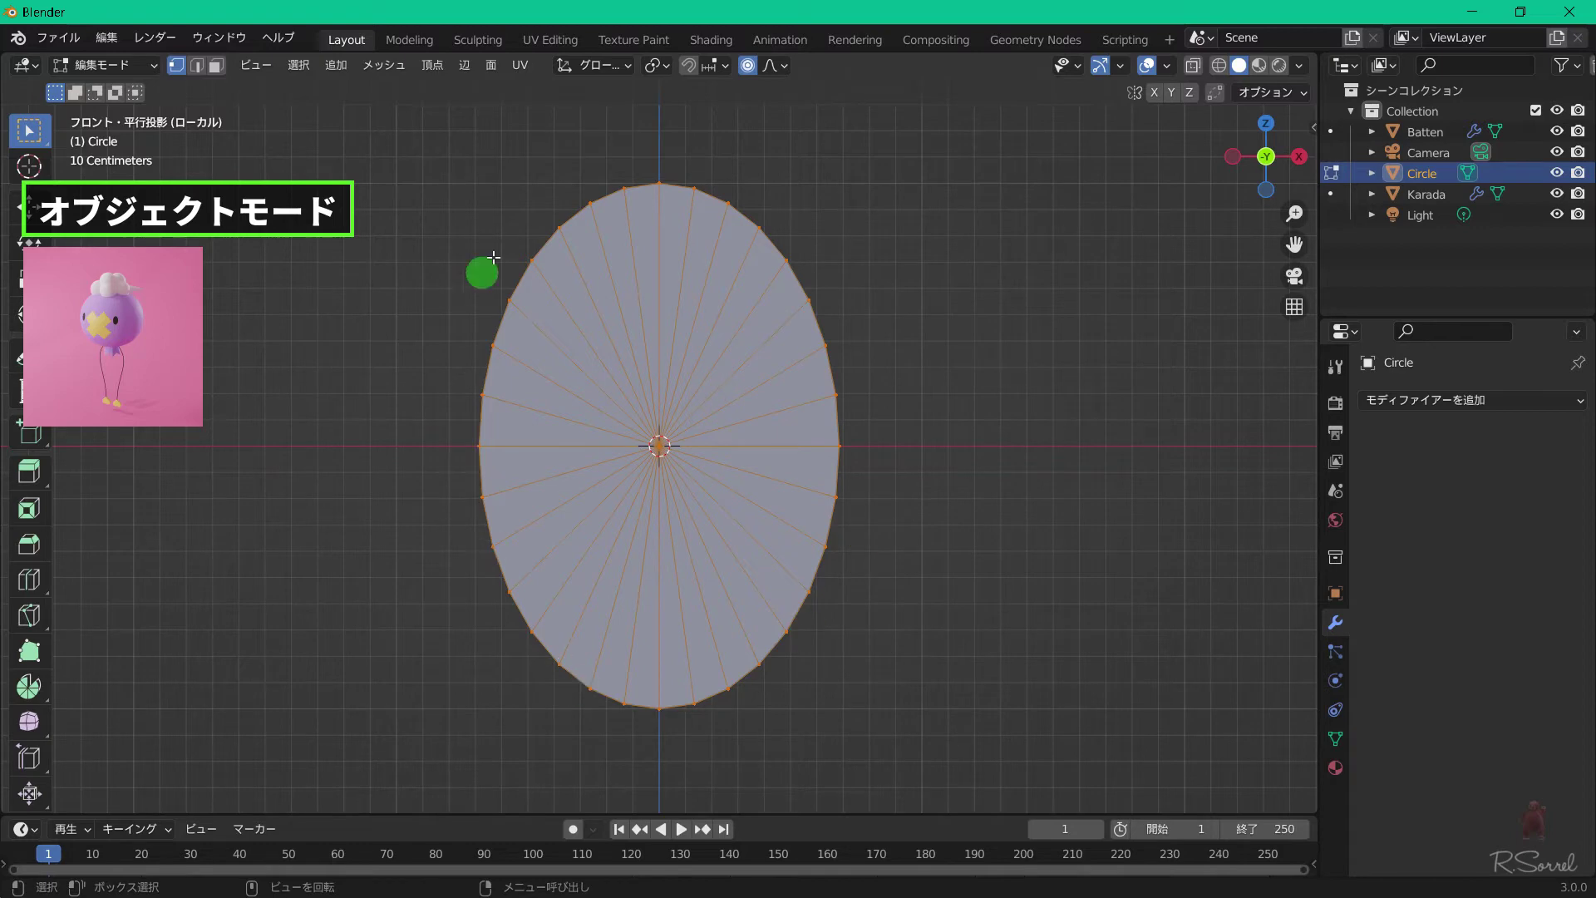
key(Tab)
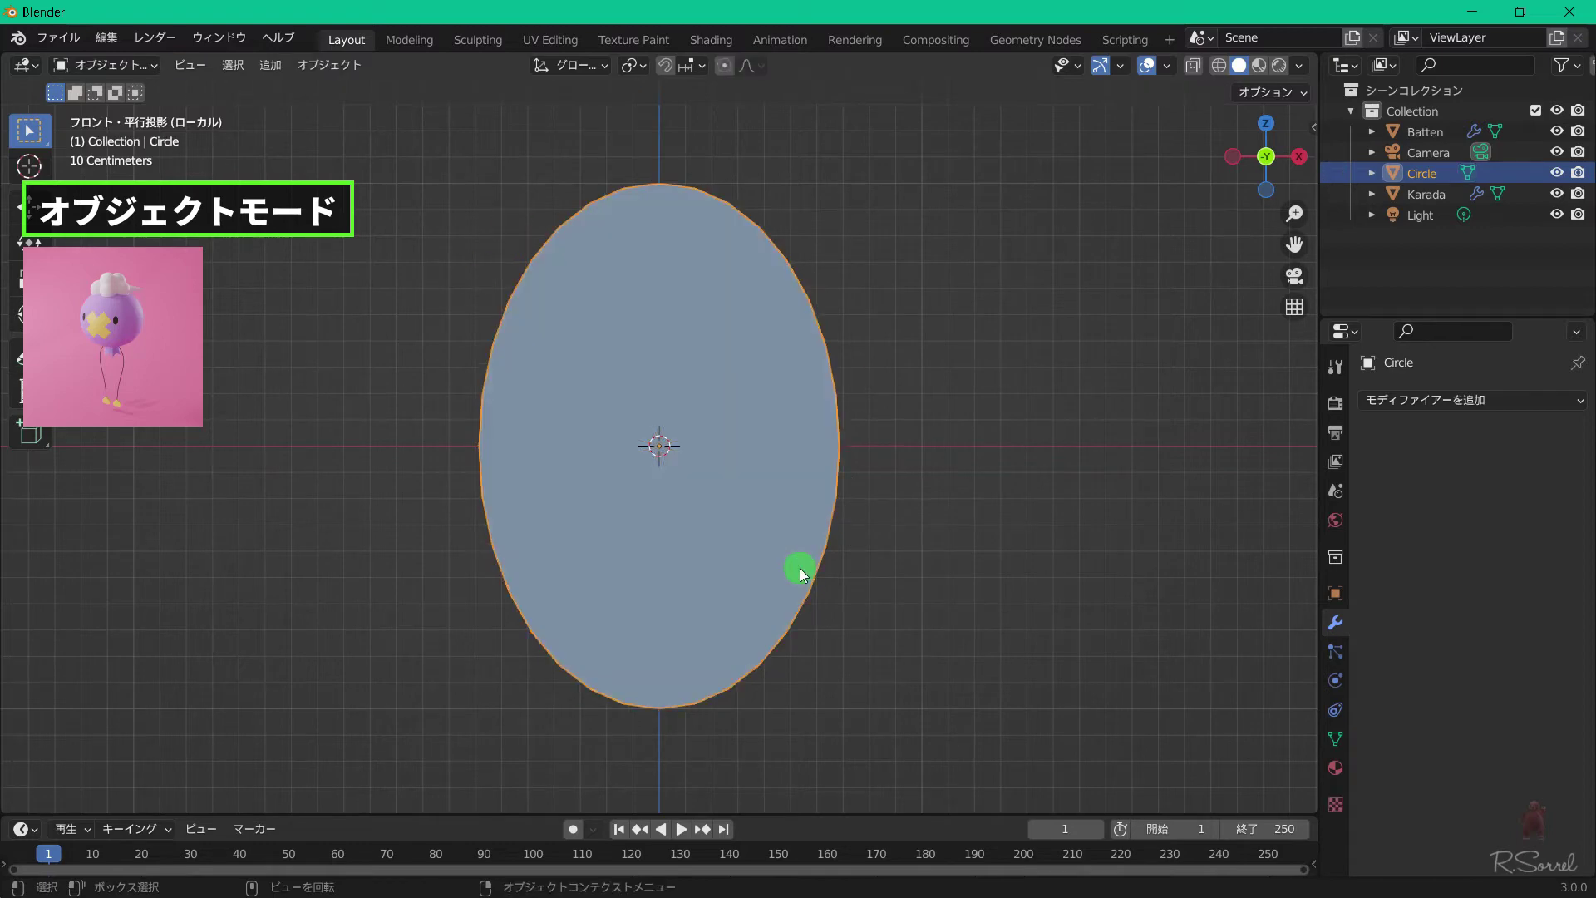
Leave local view and scale the oval down uniformly to about 0.120.
key(KP_Divide)
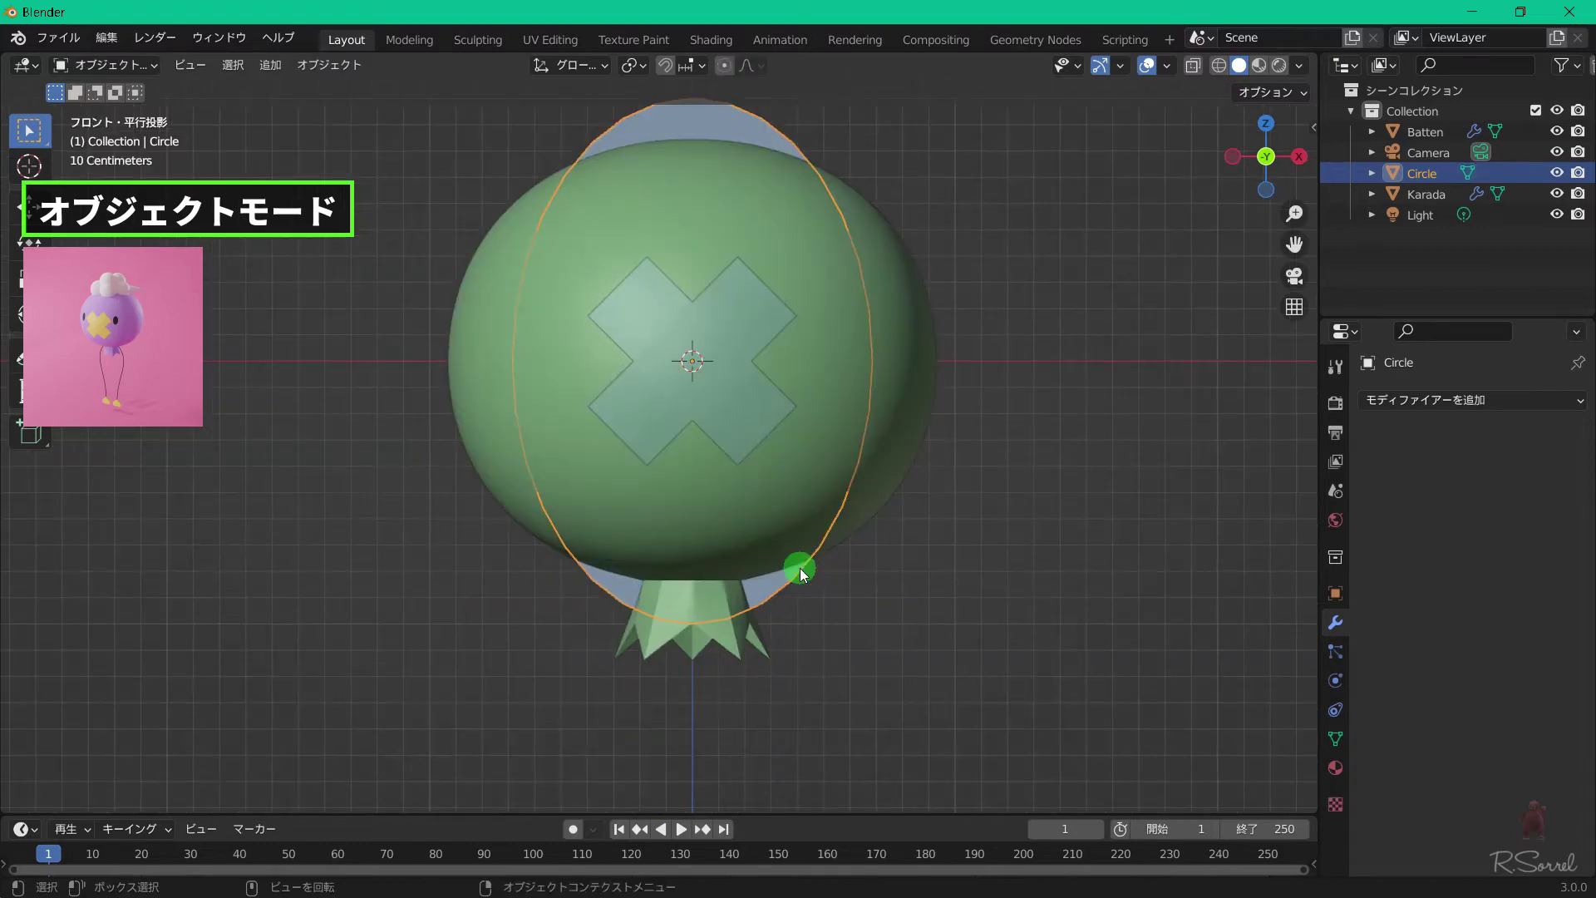
key(s)
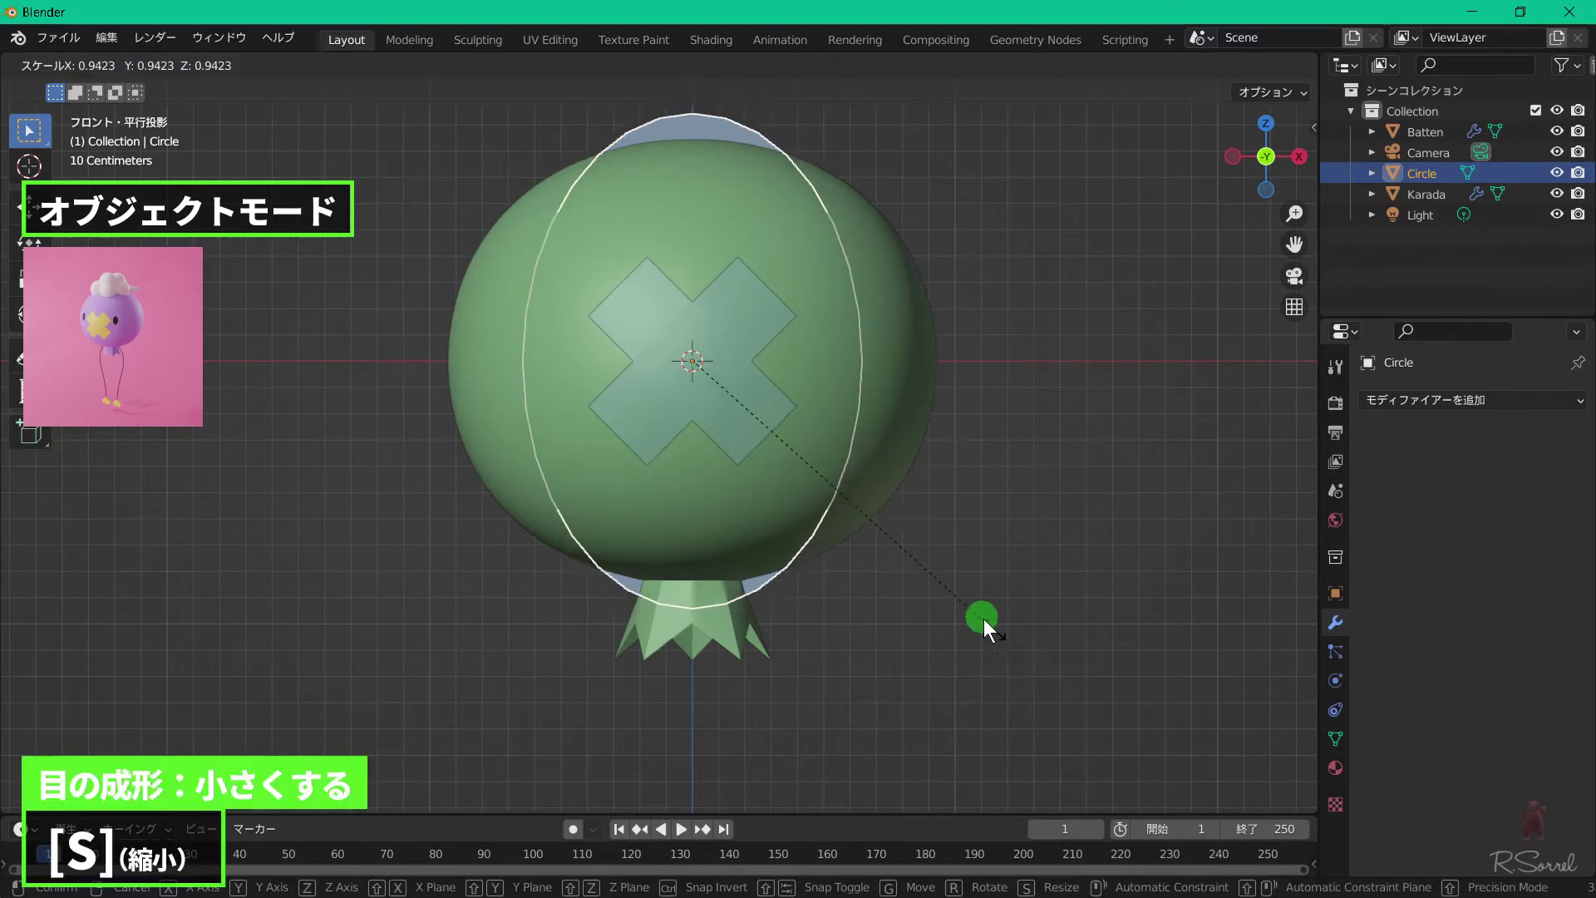
click(745, 366)
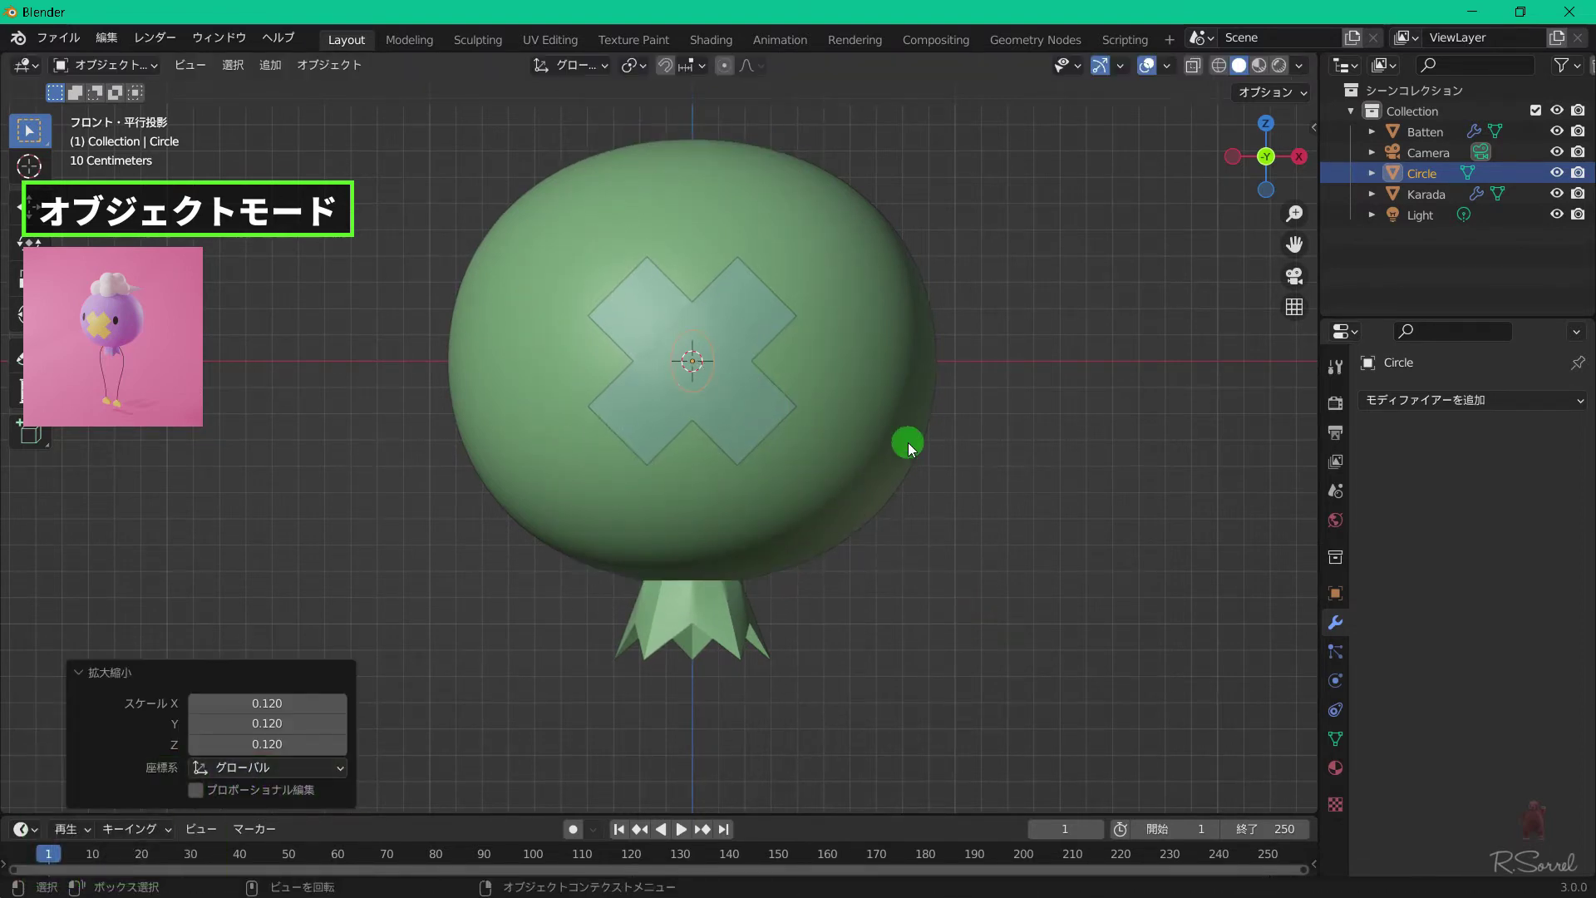
Add a Shrinkwrap modifier to the oval eye circle with wrap method Project and snap mode Above Surface.
click(1475, 401)
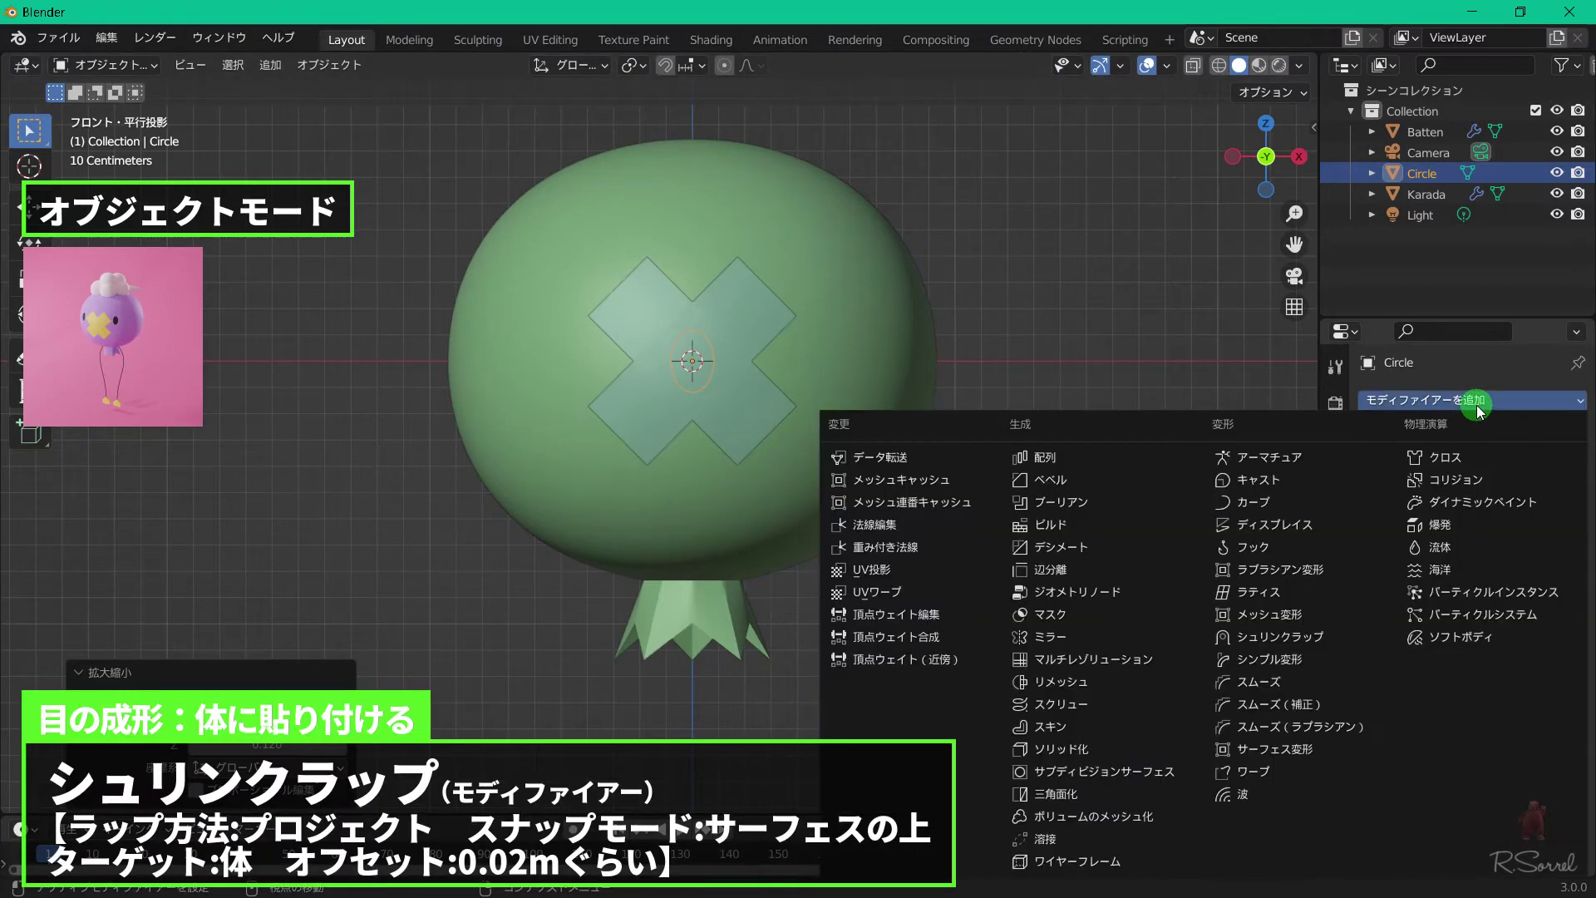
click(1360, 636)
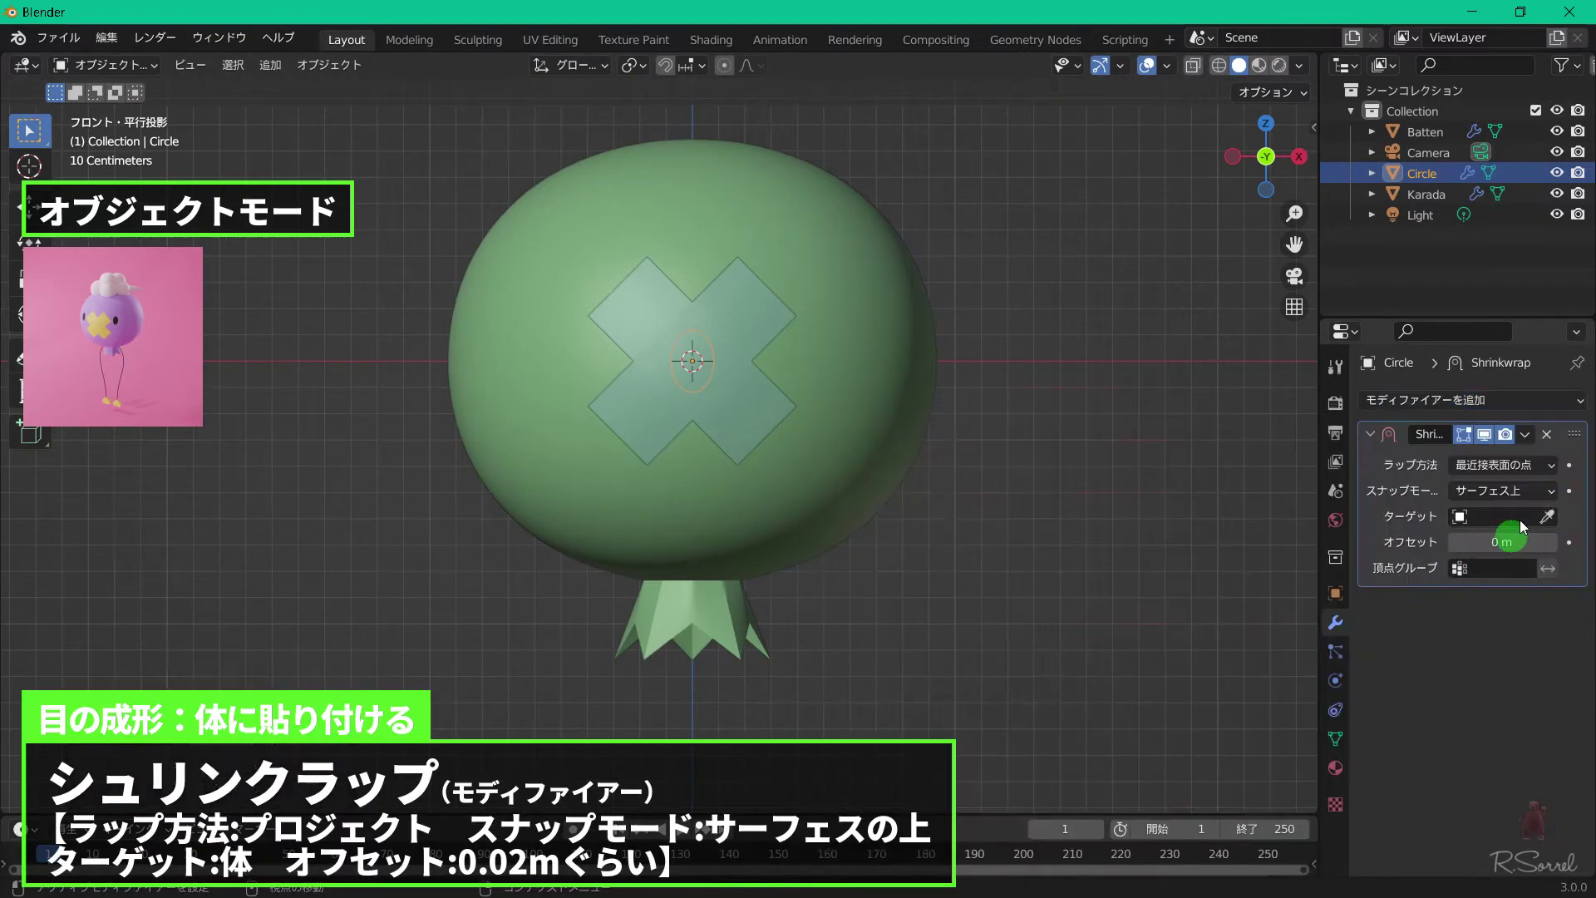
click(1547, 467)
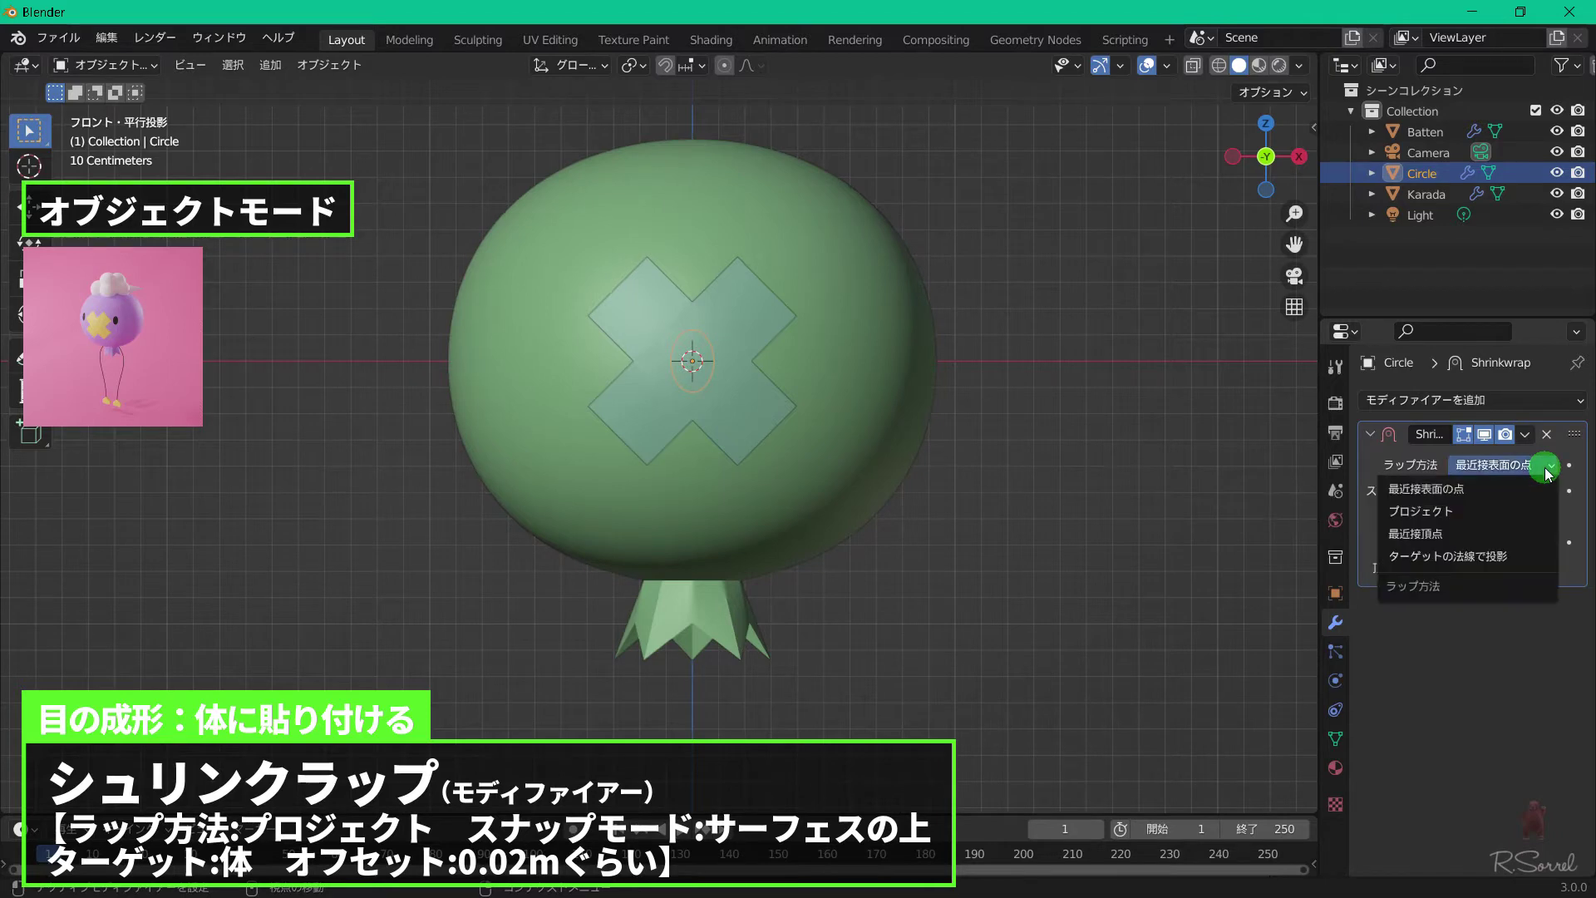
click(1544, 510)
click(1555, 492)
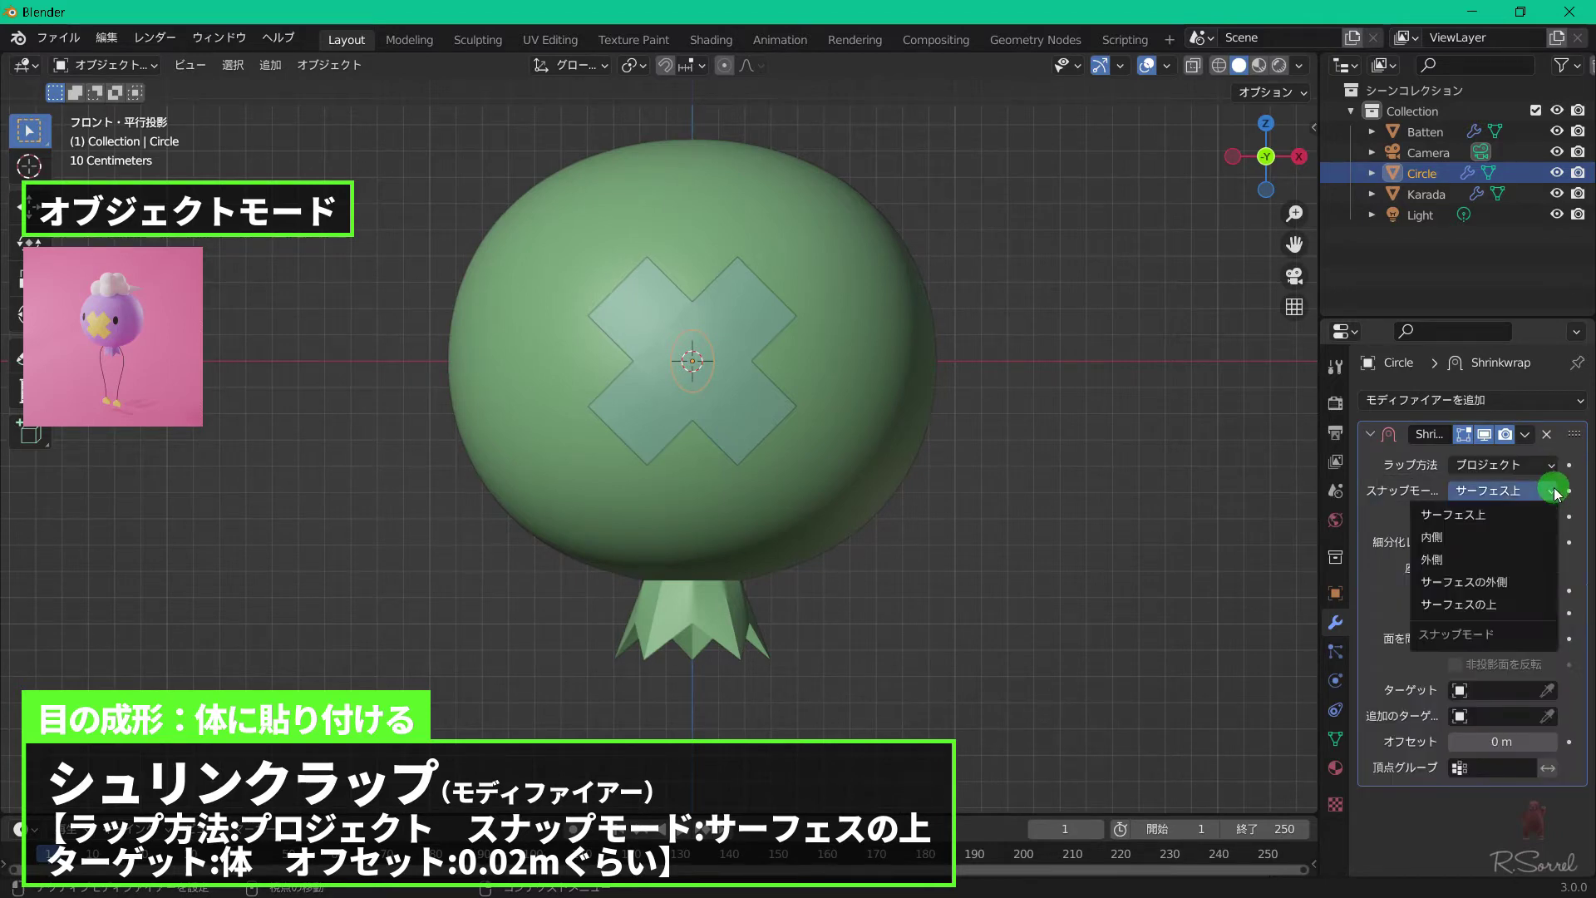
click(1523, 602)
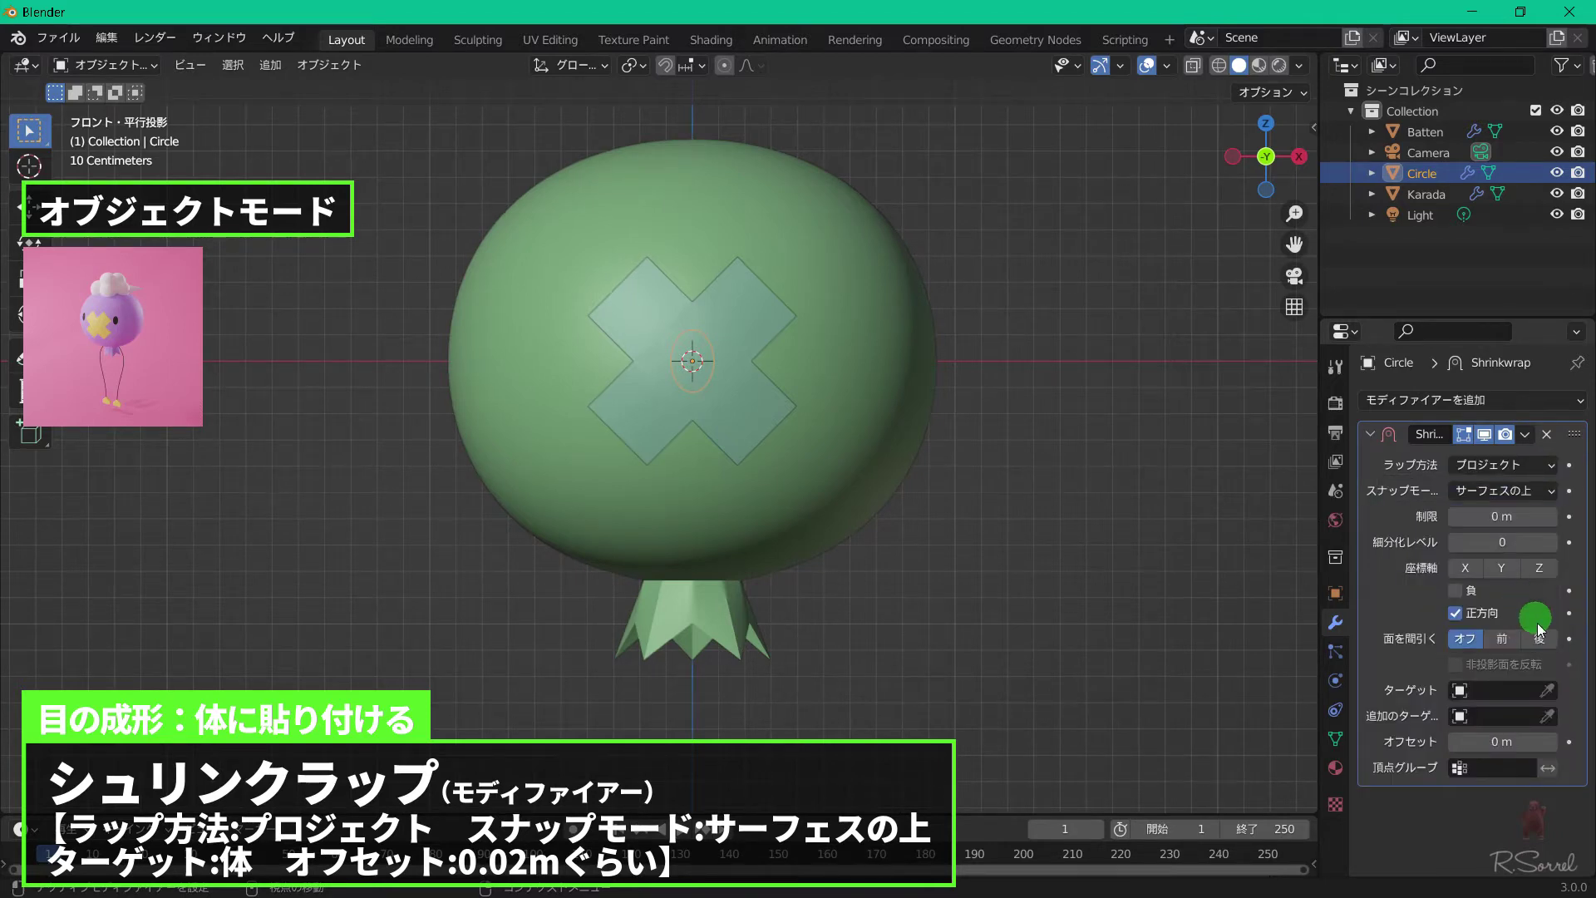
Target the eye's Shrinkwrap modifier at the body Karada with an offset of 0.02 m.
click(1485, 691)
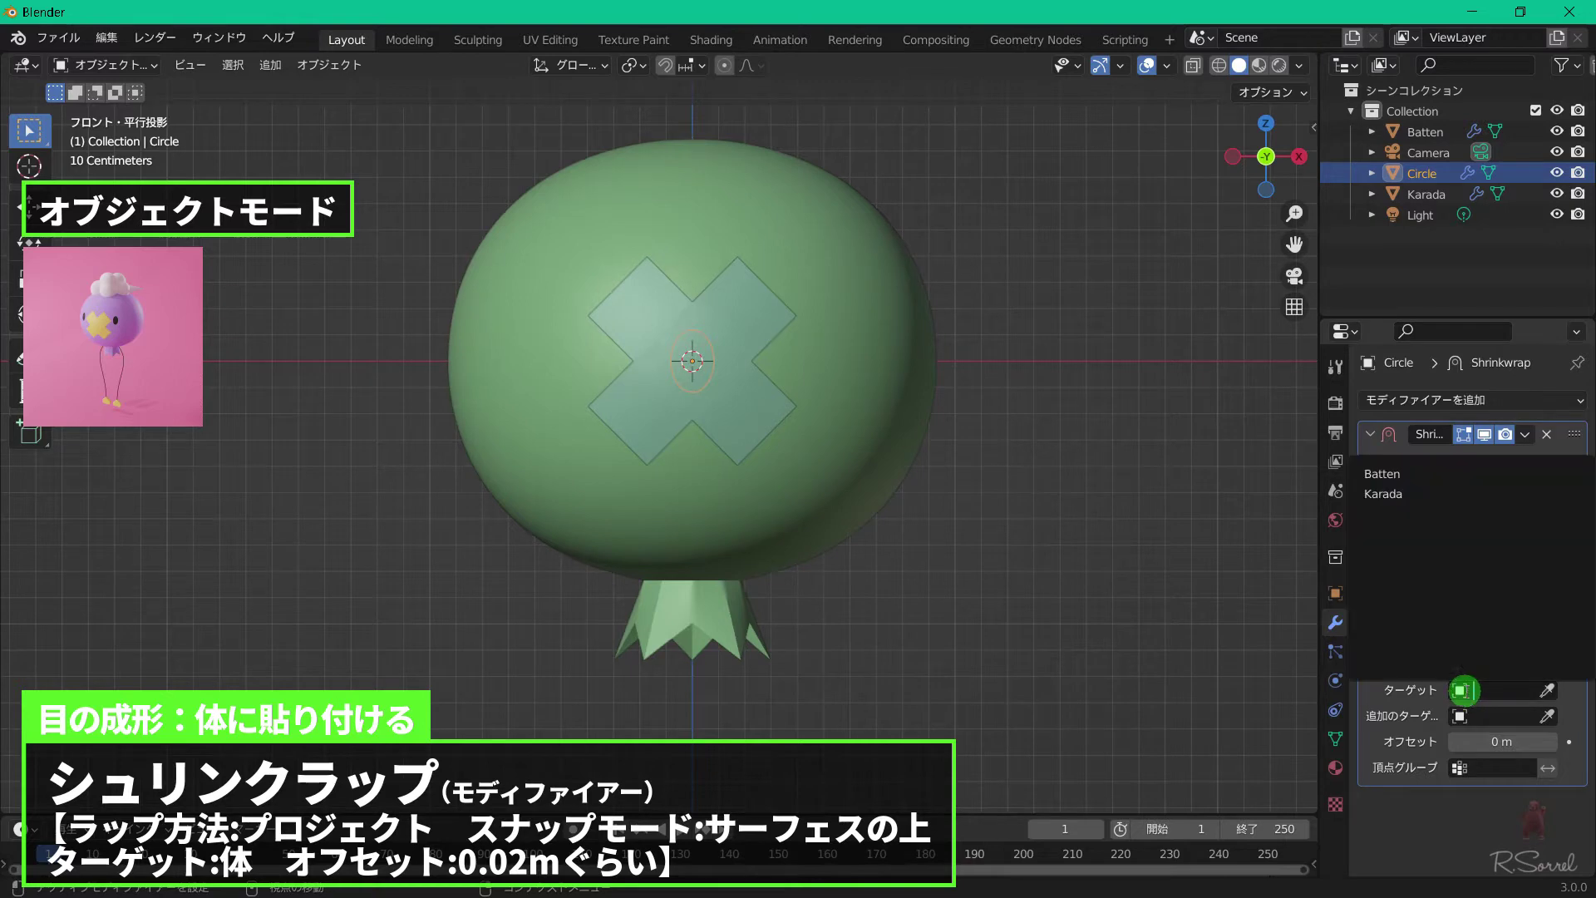
click(1424, 500)
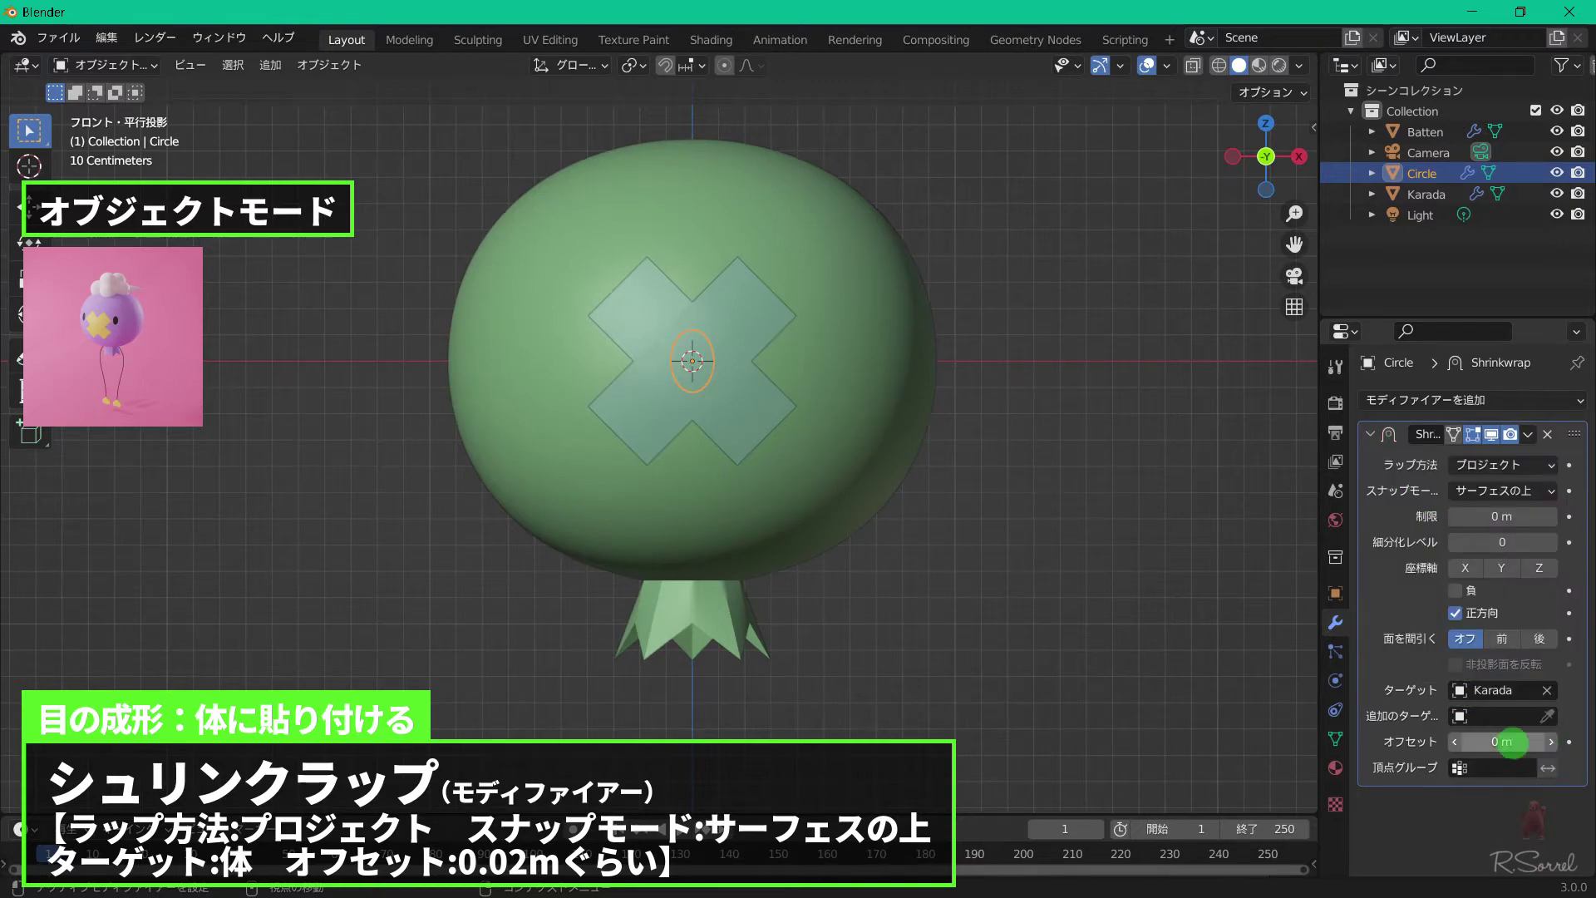
click(1513, 744)
text(0.02)
key(Return)
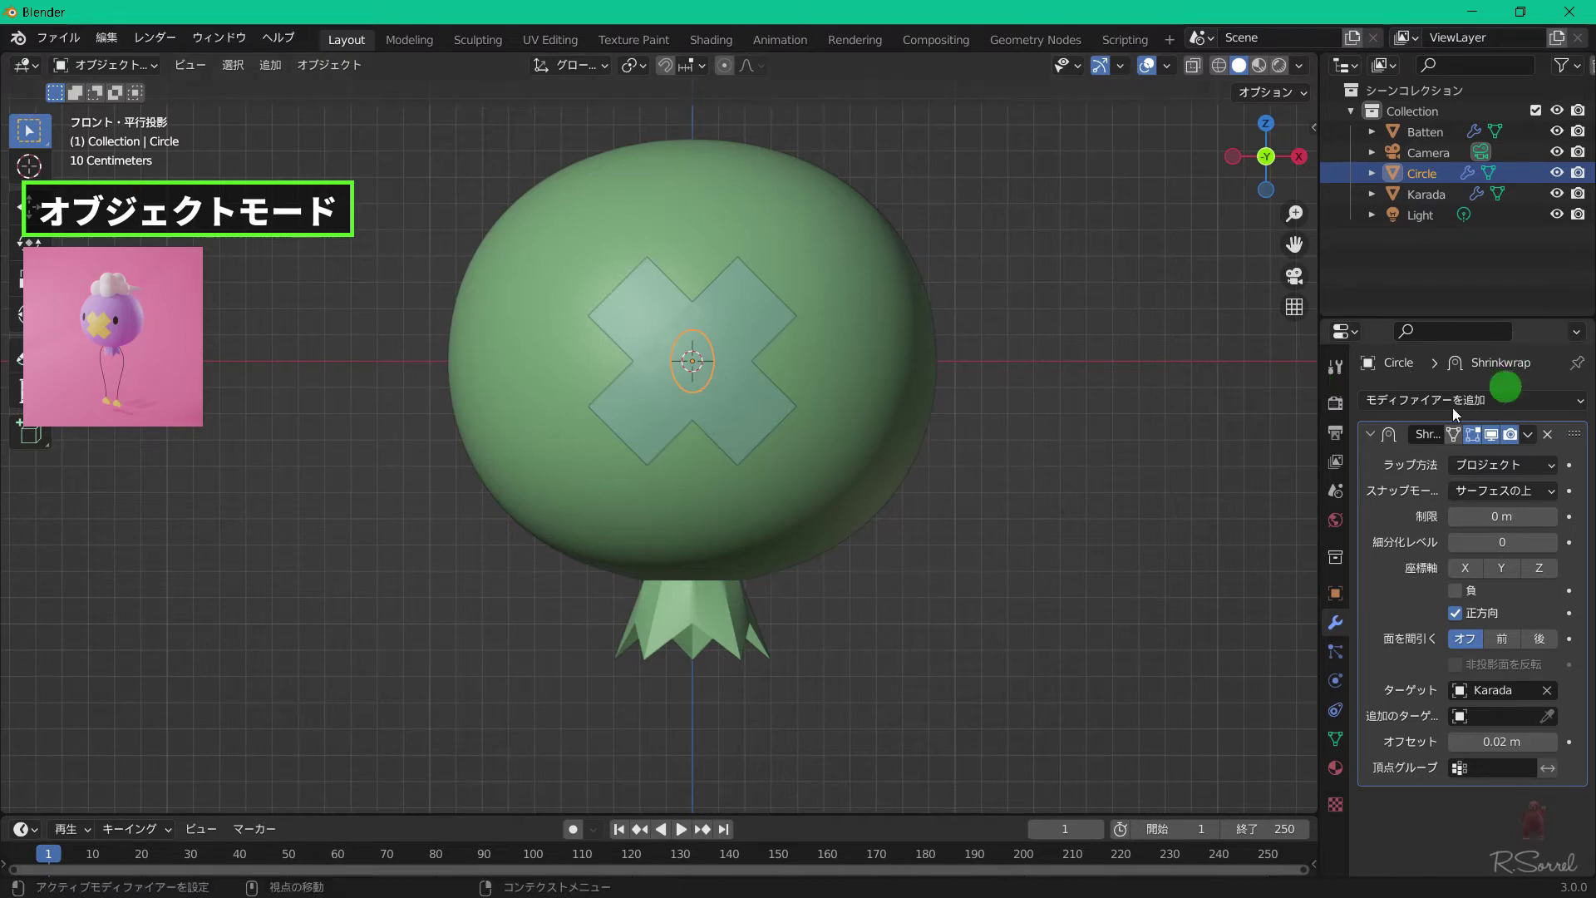
Add a Mirror modifier to the eye on X with Karada as mirror object, and set the pivot point to 3D Cursor.
click(1371, 434)
click(1403, 400)
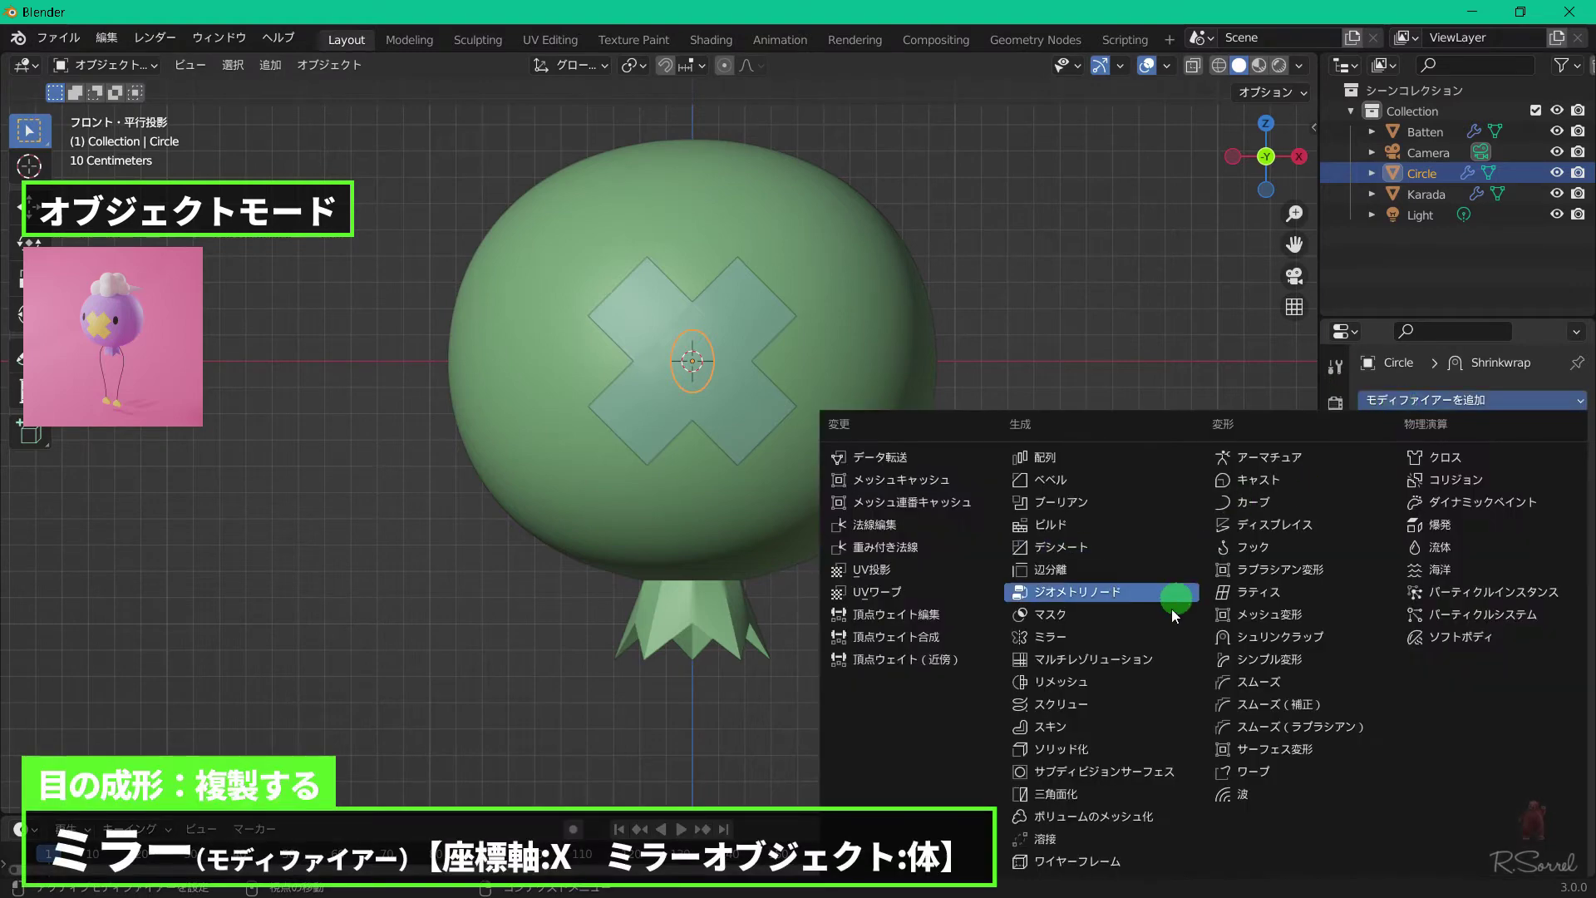
click(1064, 636)
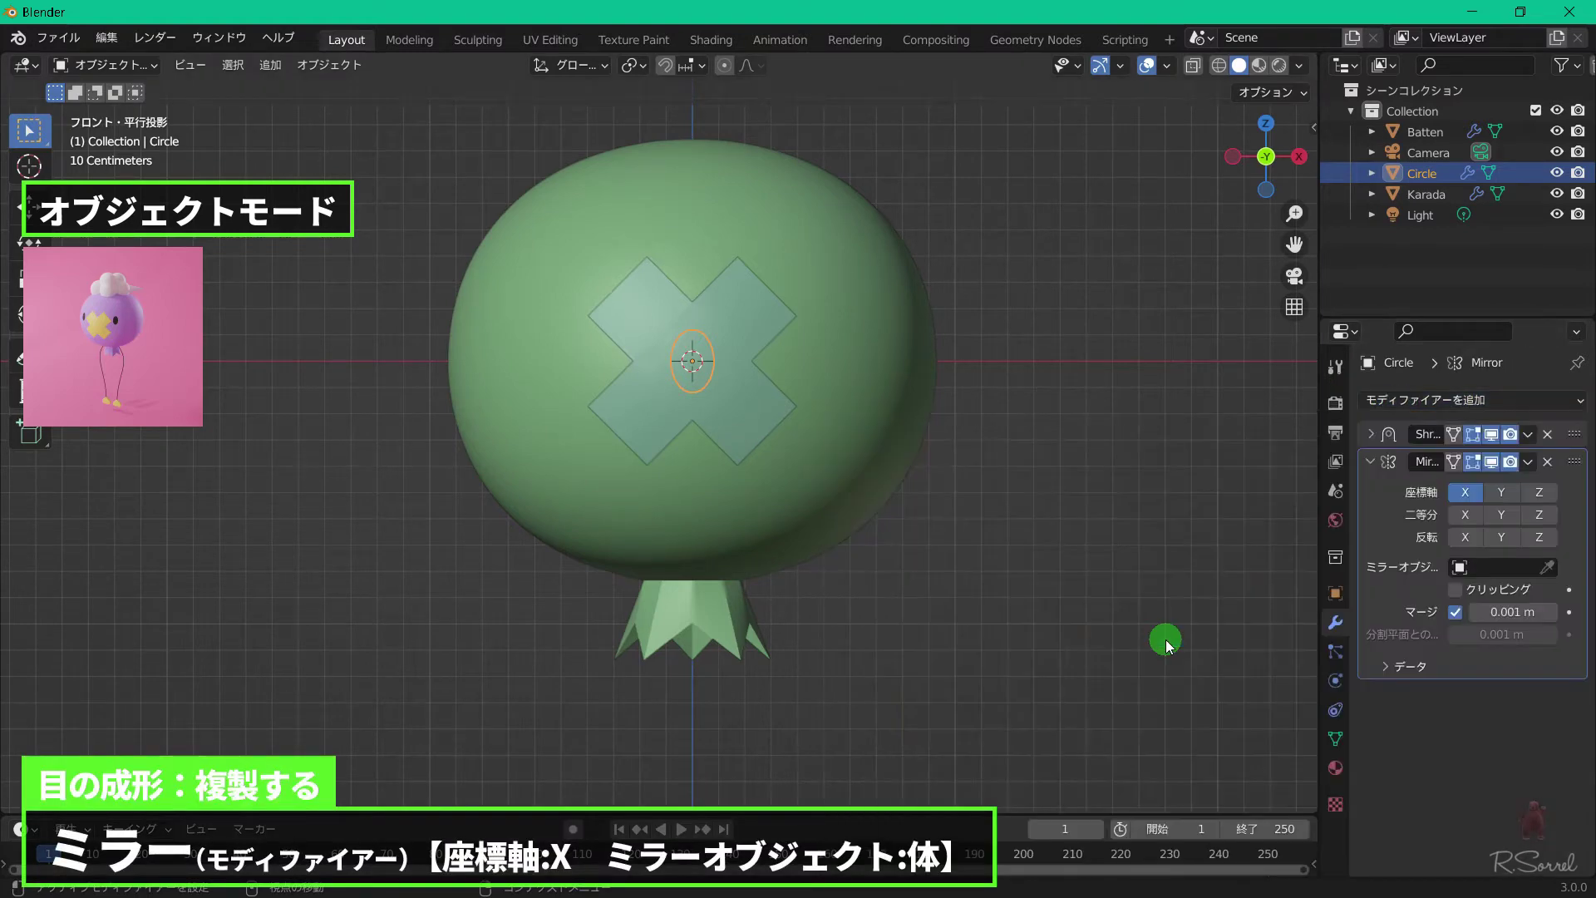
click(1467, 567)
click(1436, 642)
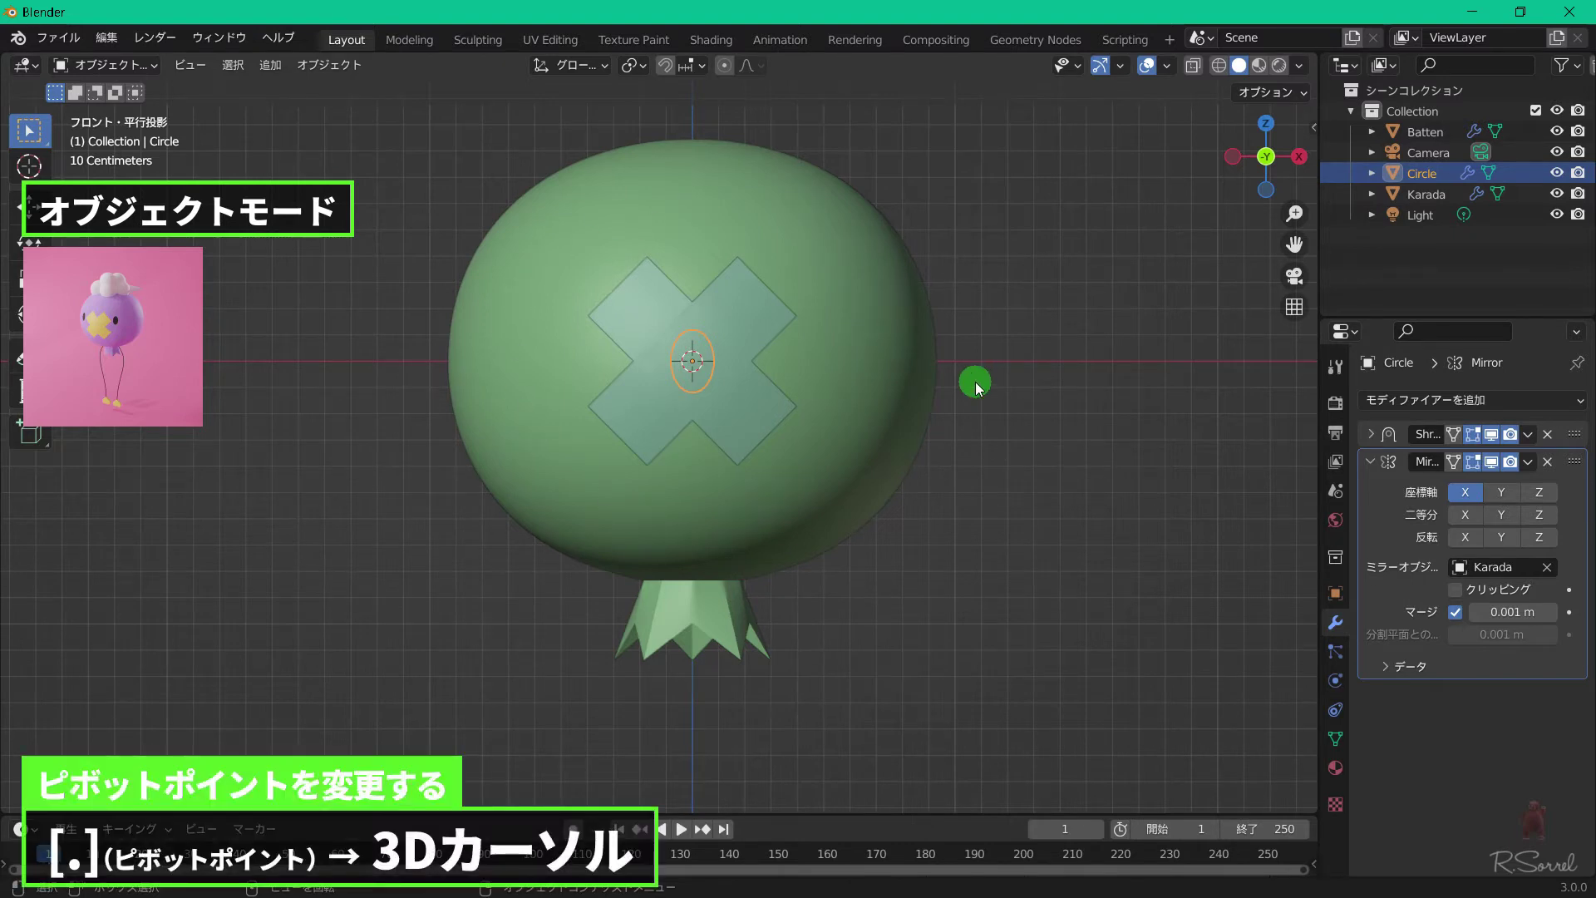
key(period)
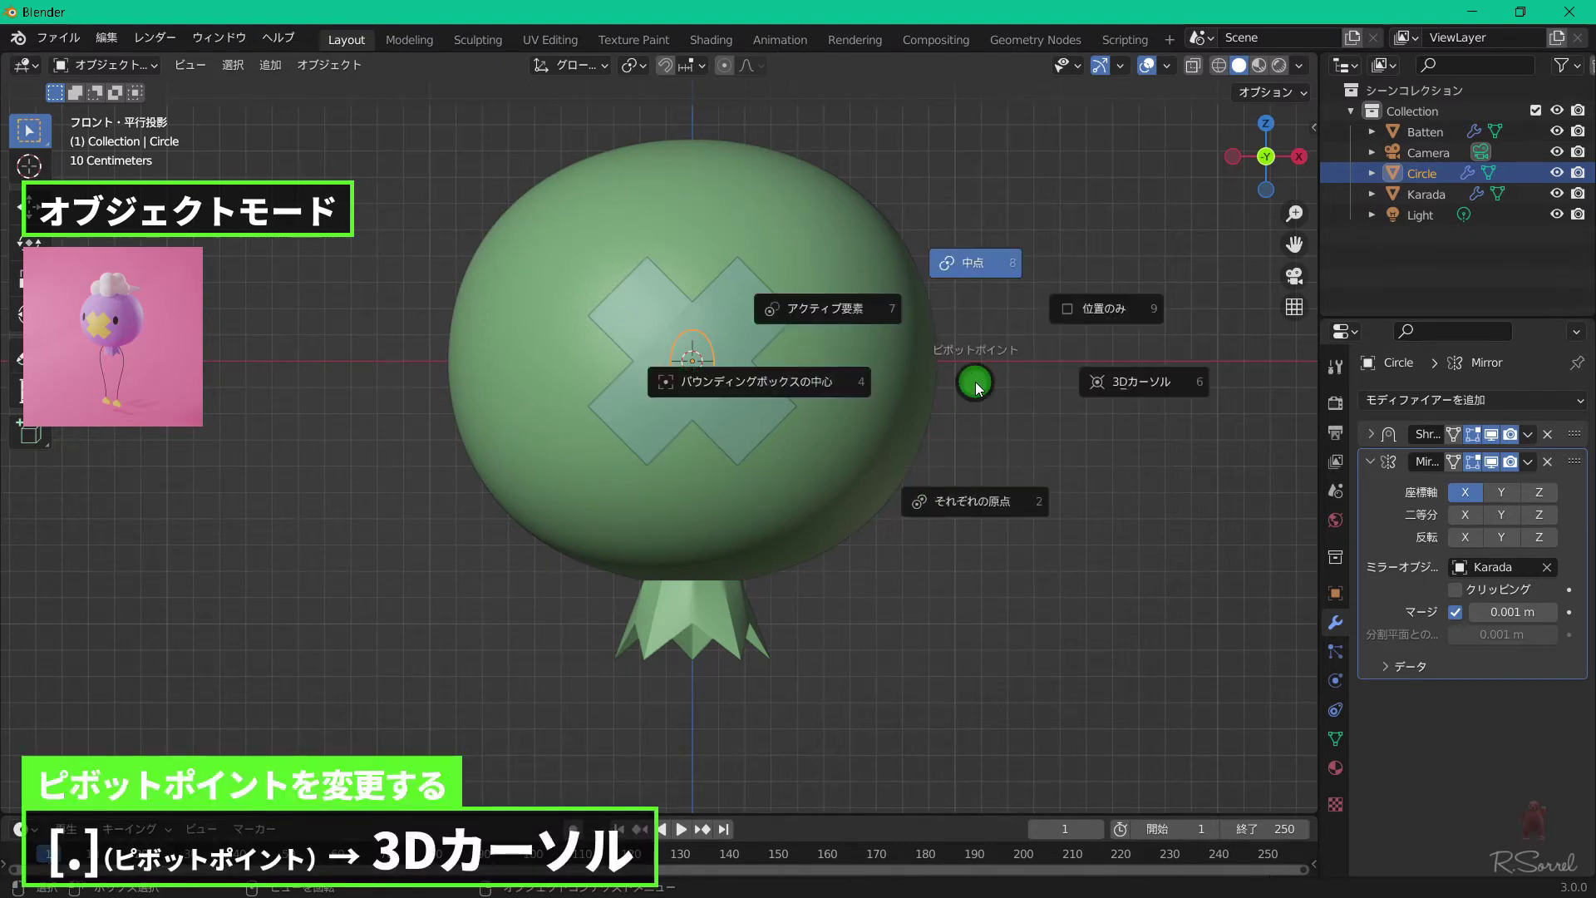
click(1130, 383)
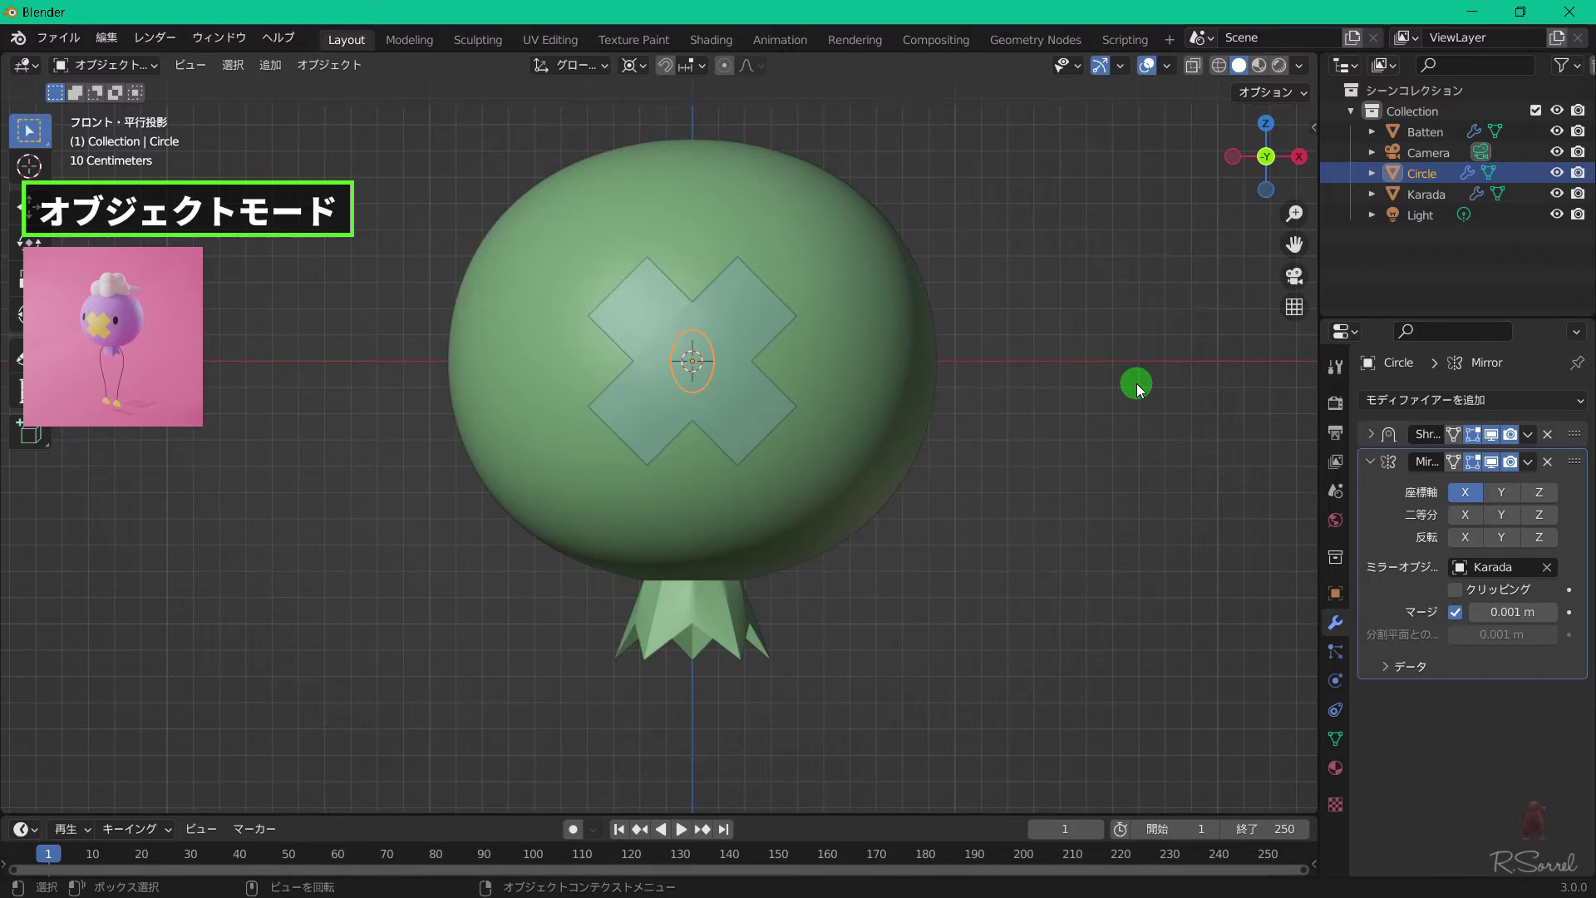
Try moving the body Karada away from the X mark and the eye, and undo the move.
click(917, 321)
key(g)
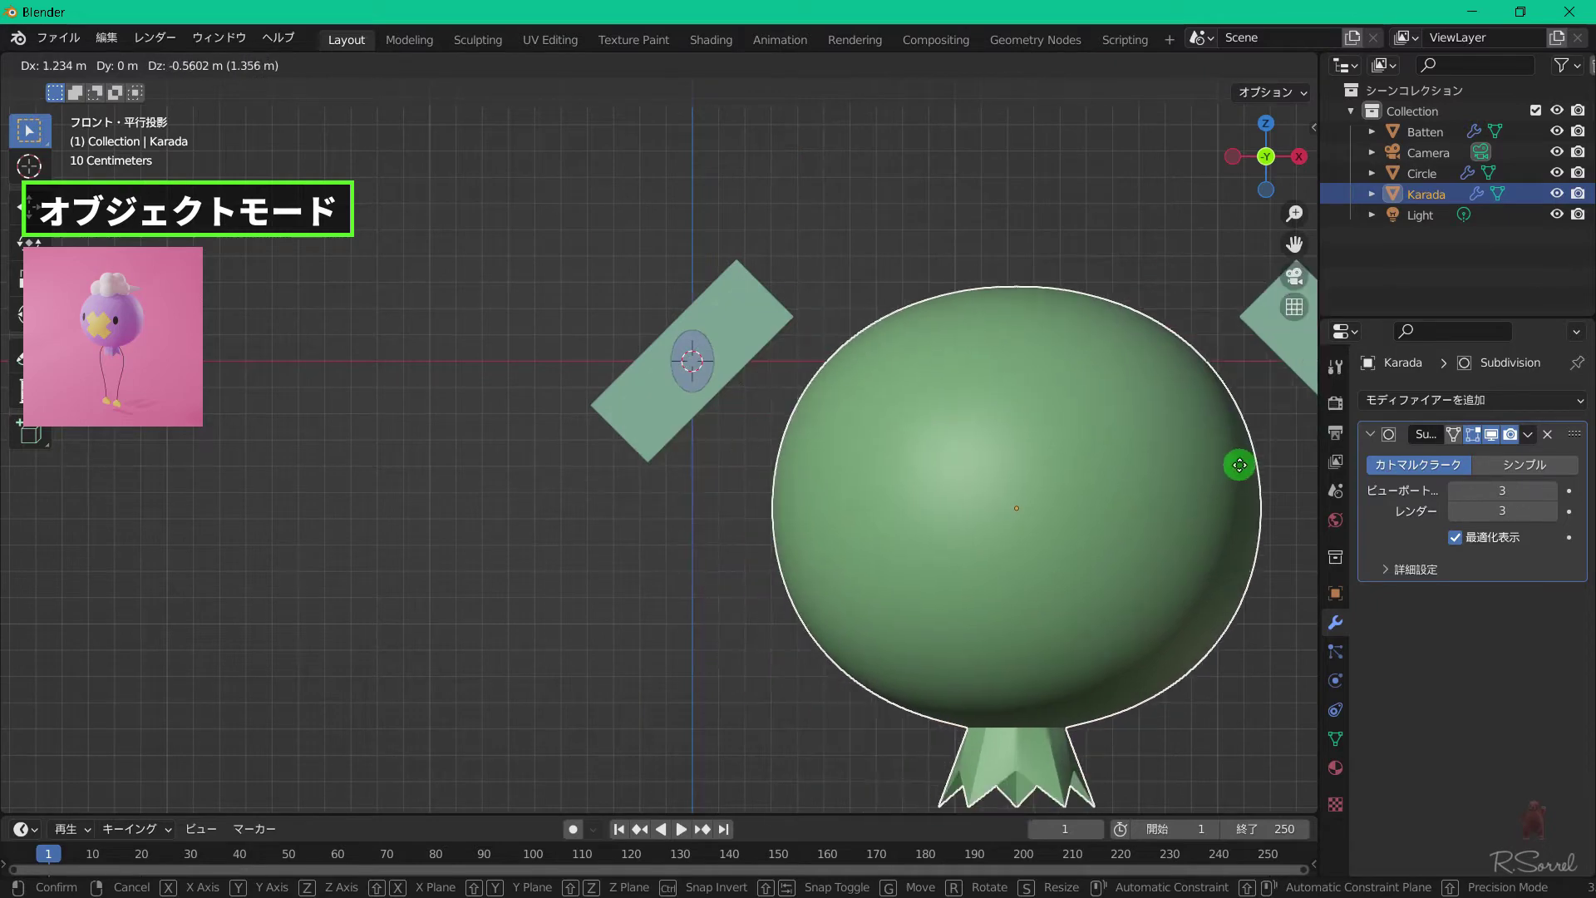
click(1239, 464)
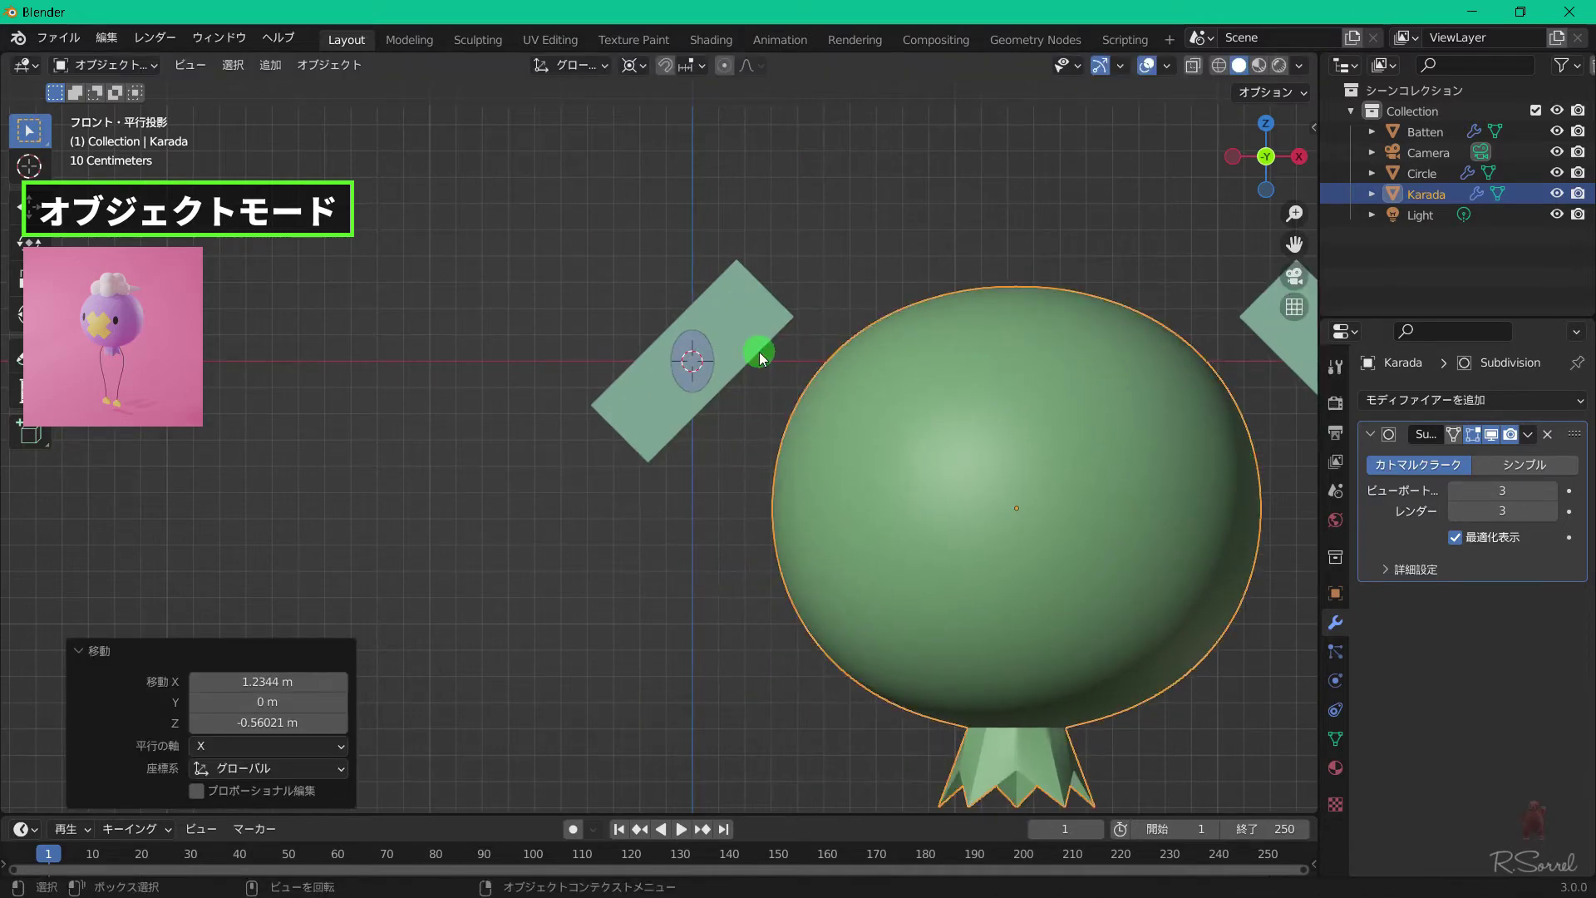
key(ctrl+z)
key(ctrl+z)
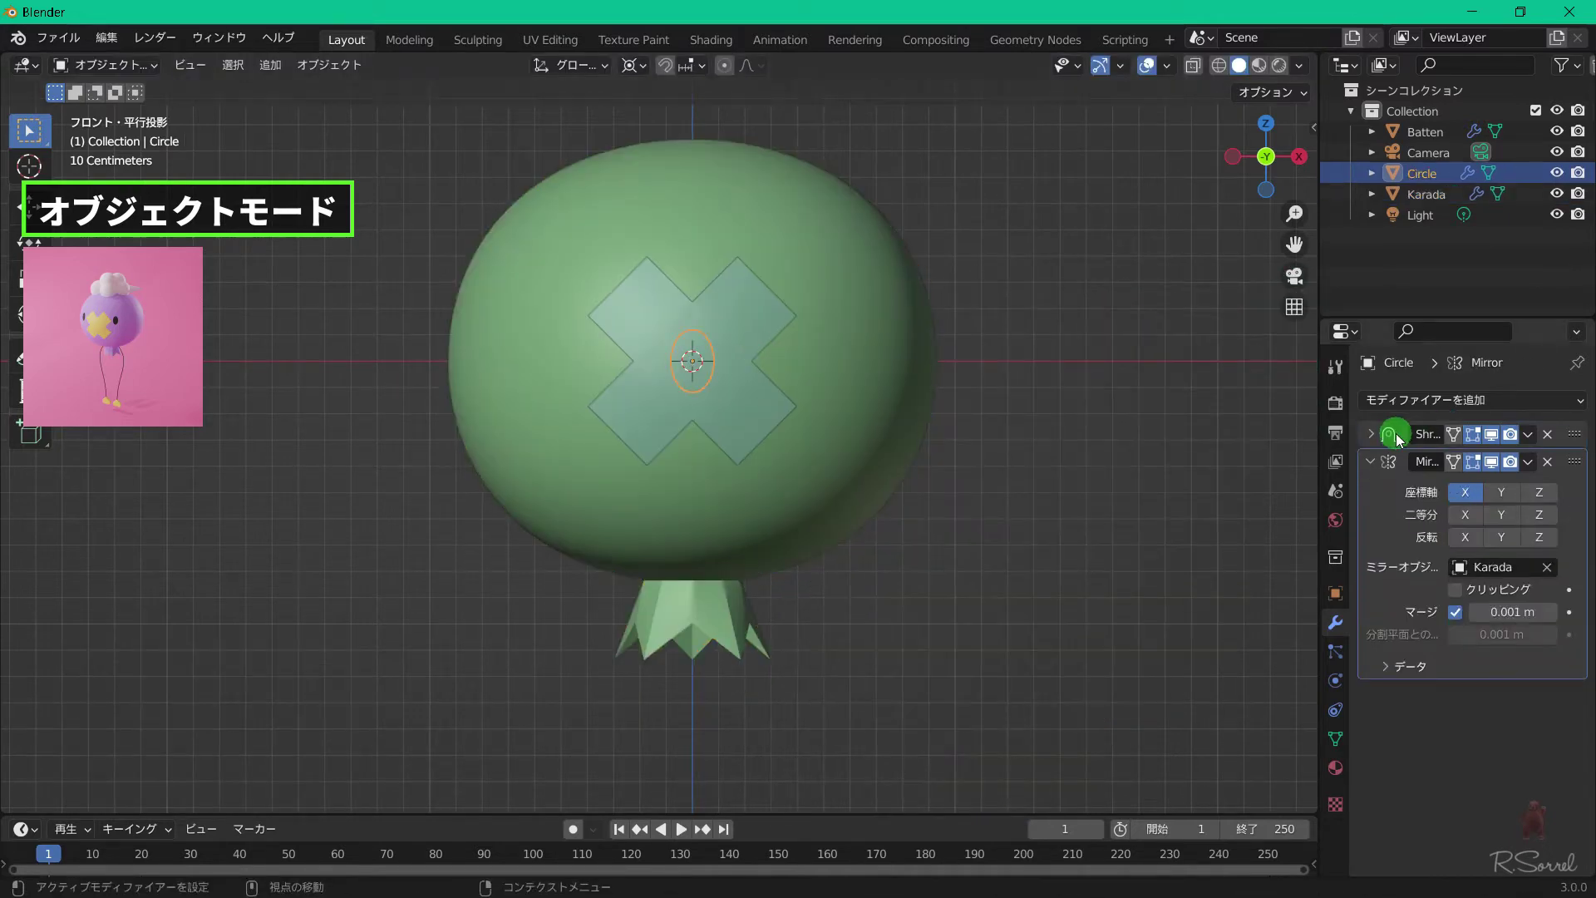
click(1396, 435)
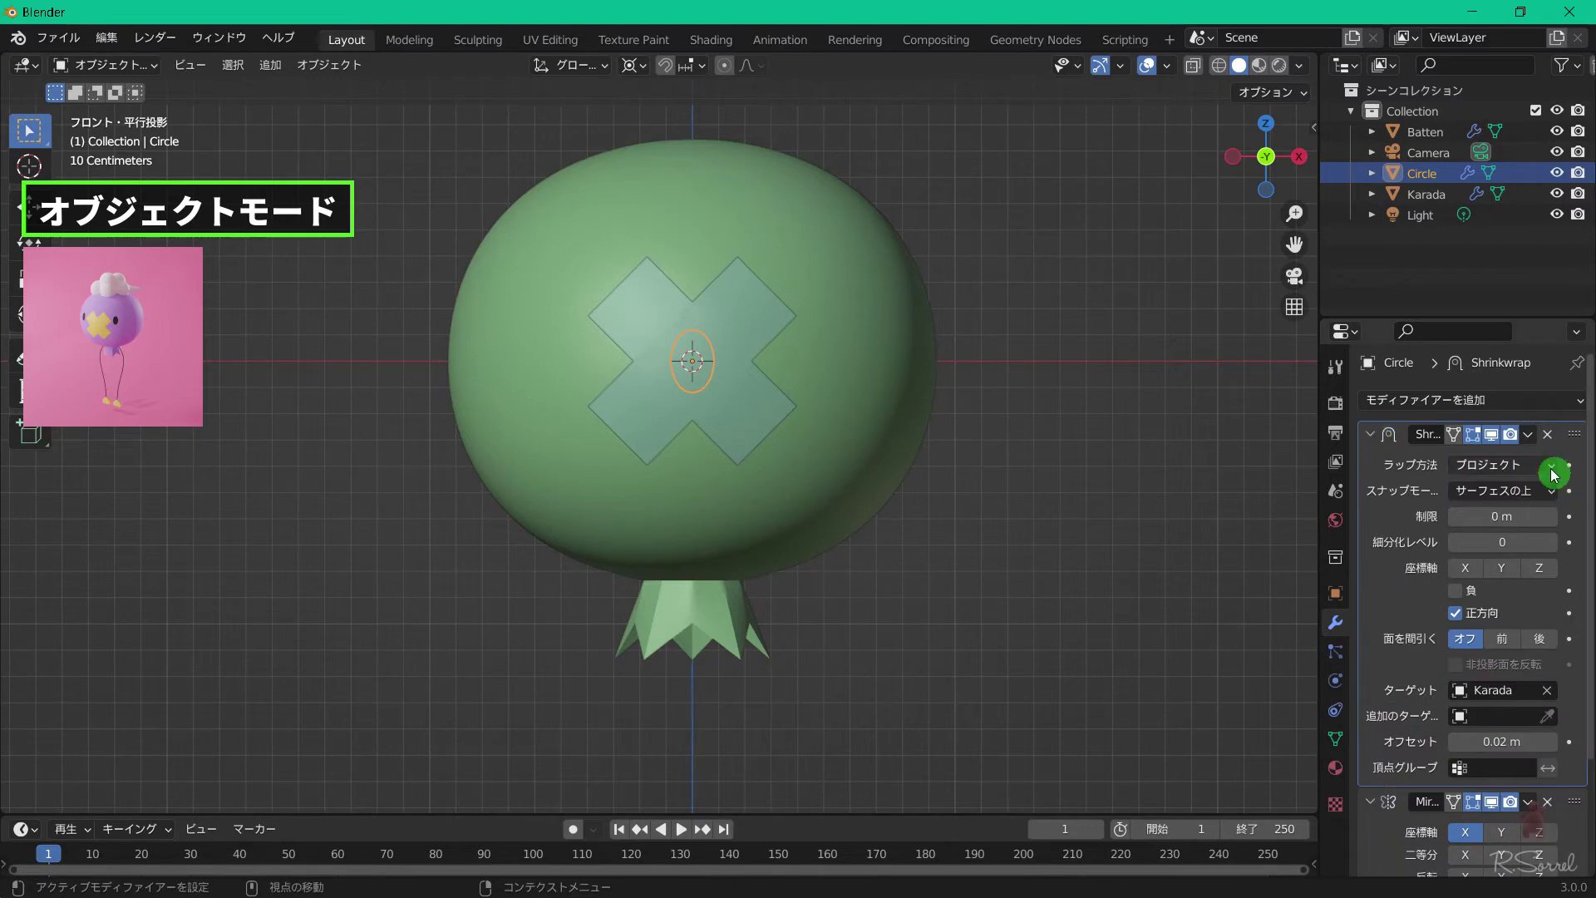
click(1552, 466)
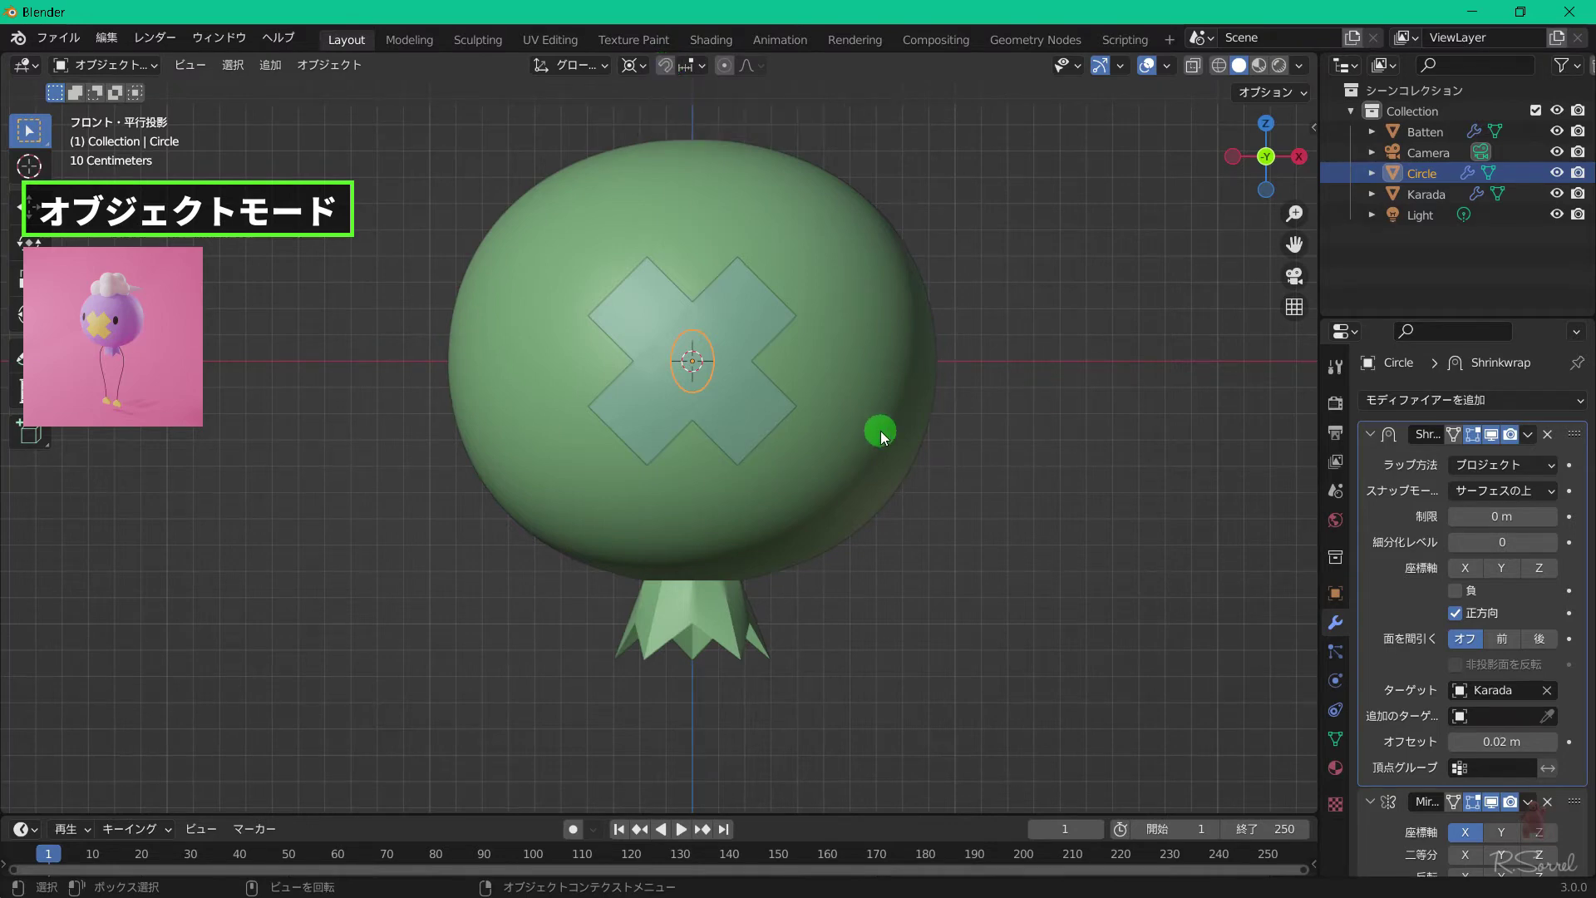
key(r)
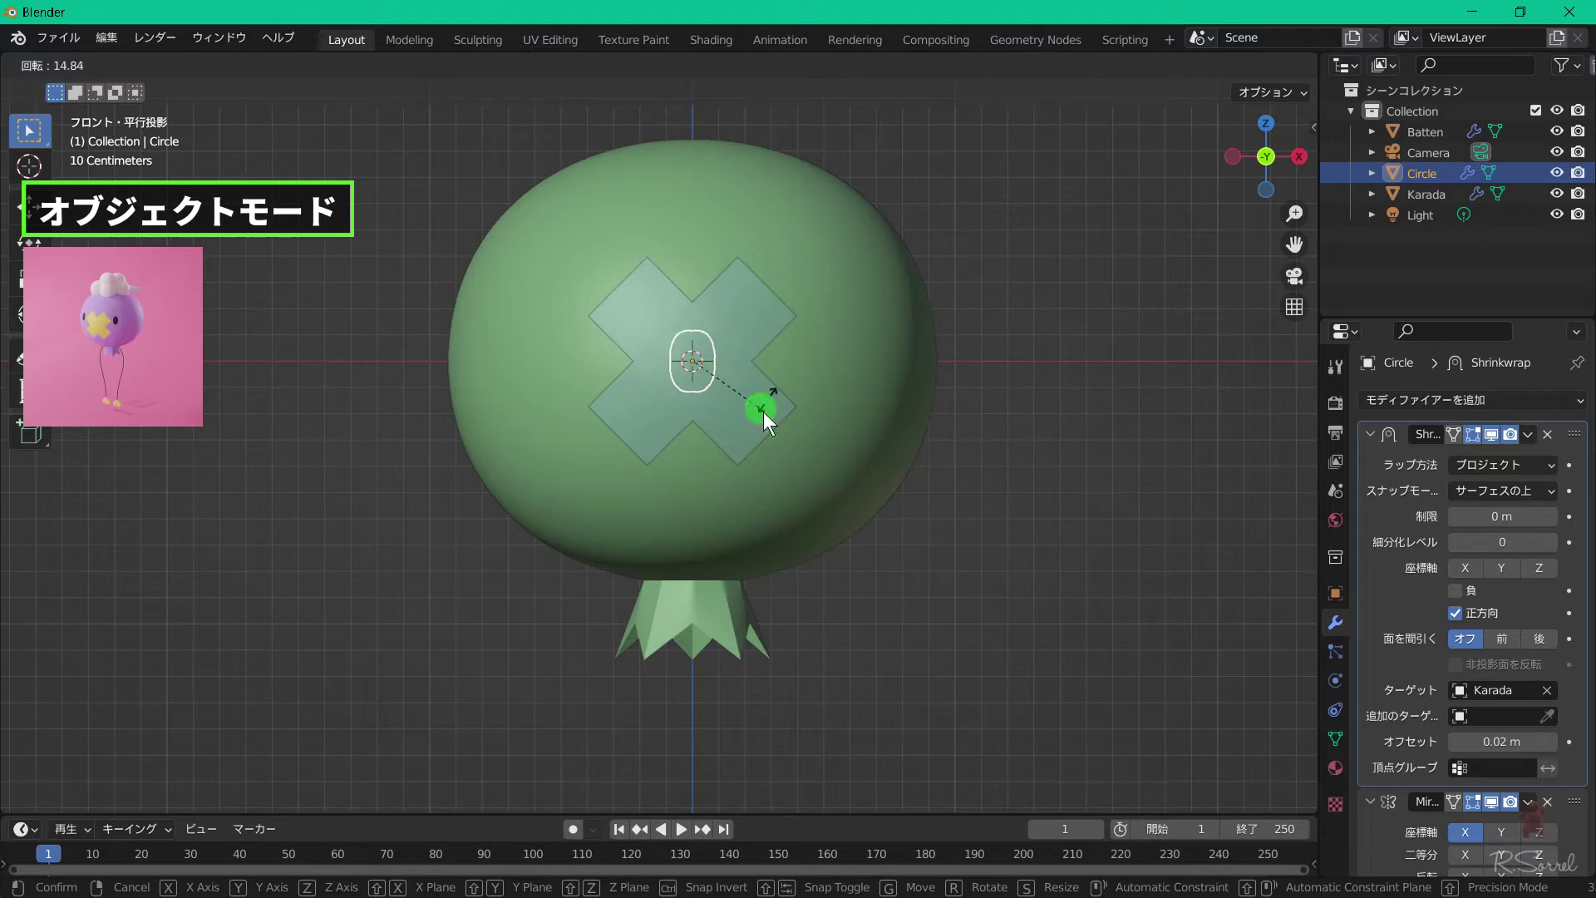
key(r)
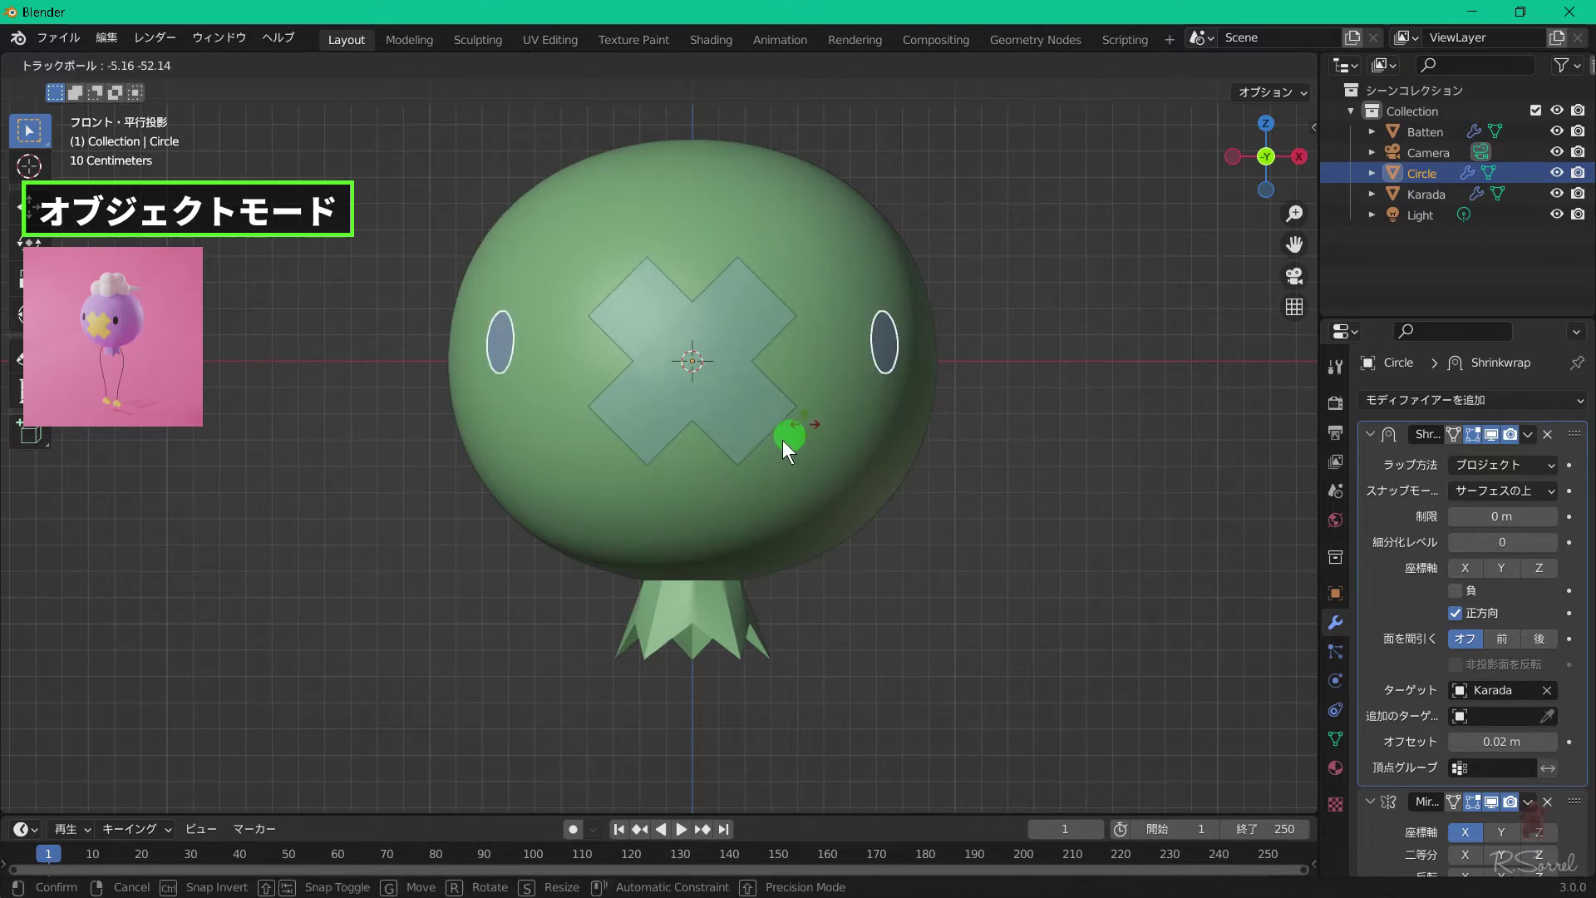
right_click(795, 434)
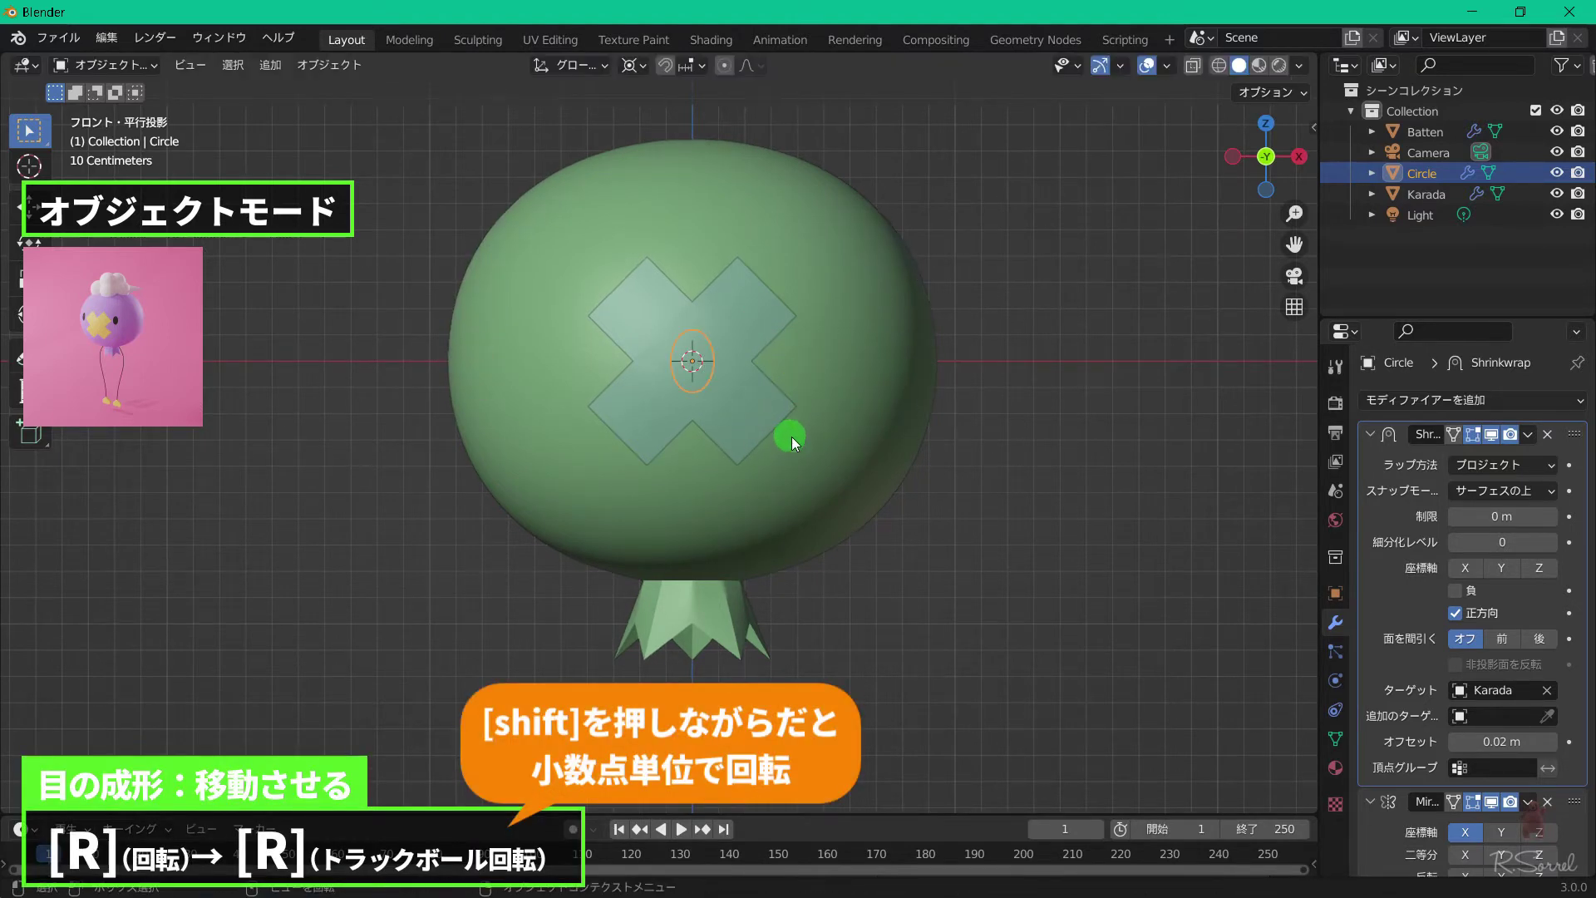
Trackball-rotate the eye by about -10.4° and 32.7° so the pair flanks the X mark, and set the pivot point to Median Point.
key(r)
key(r)
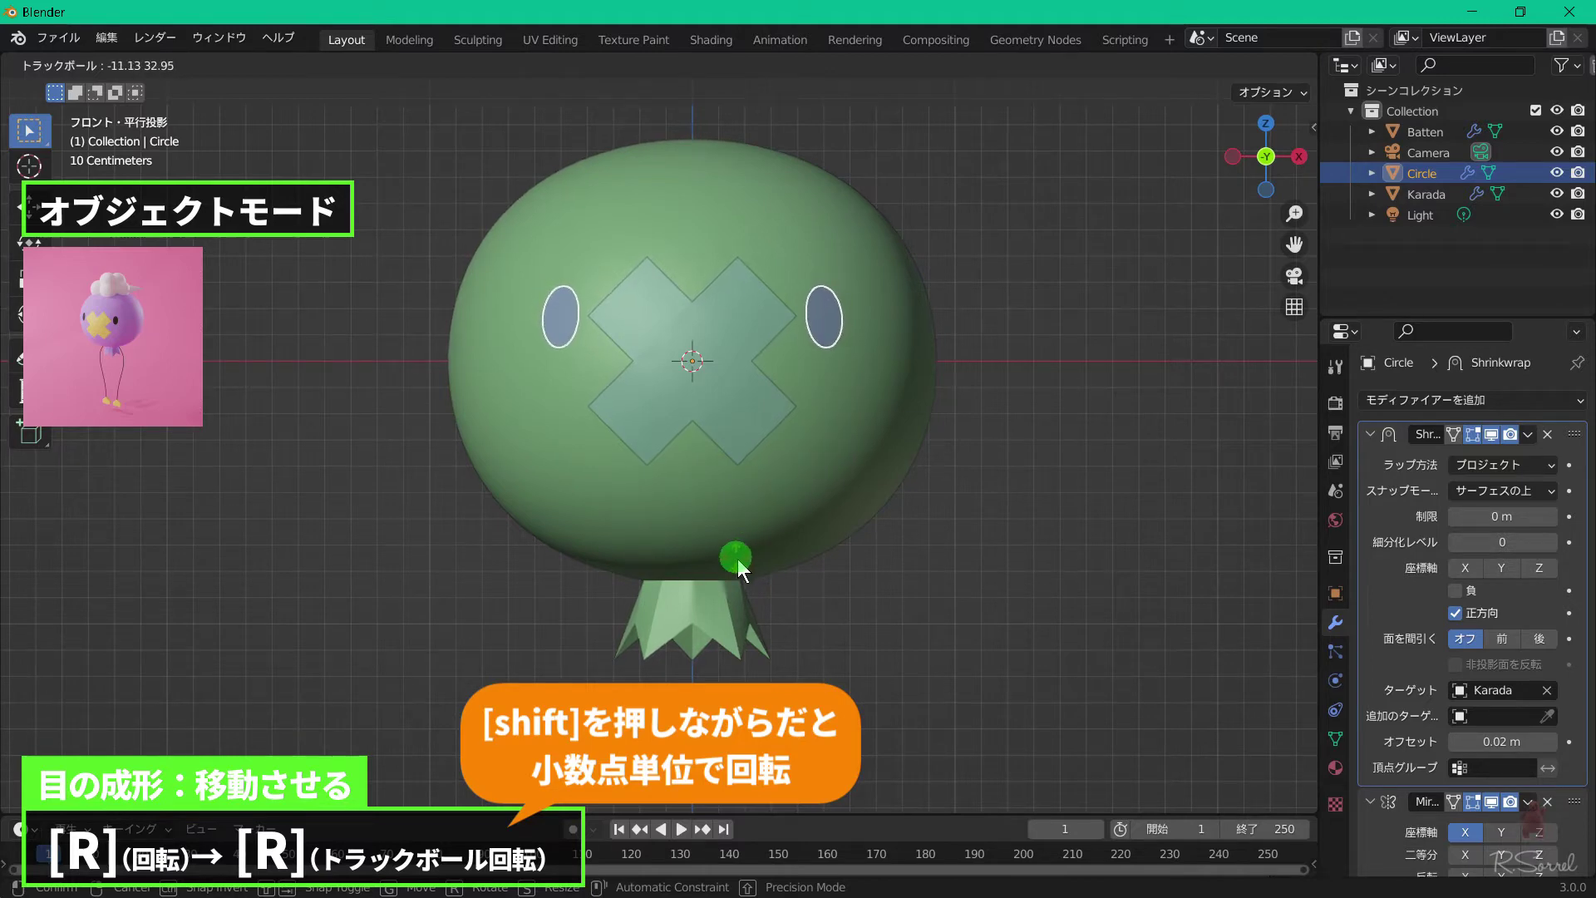
click(726, 590)
scroll(881, 510, down, 2)
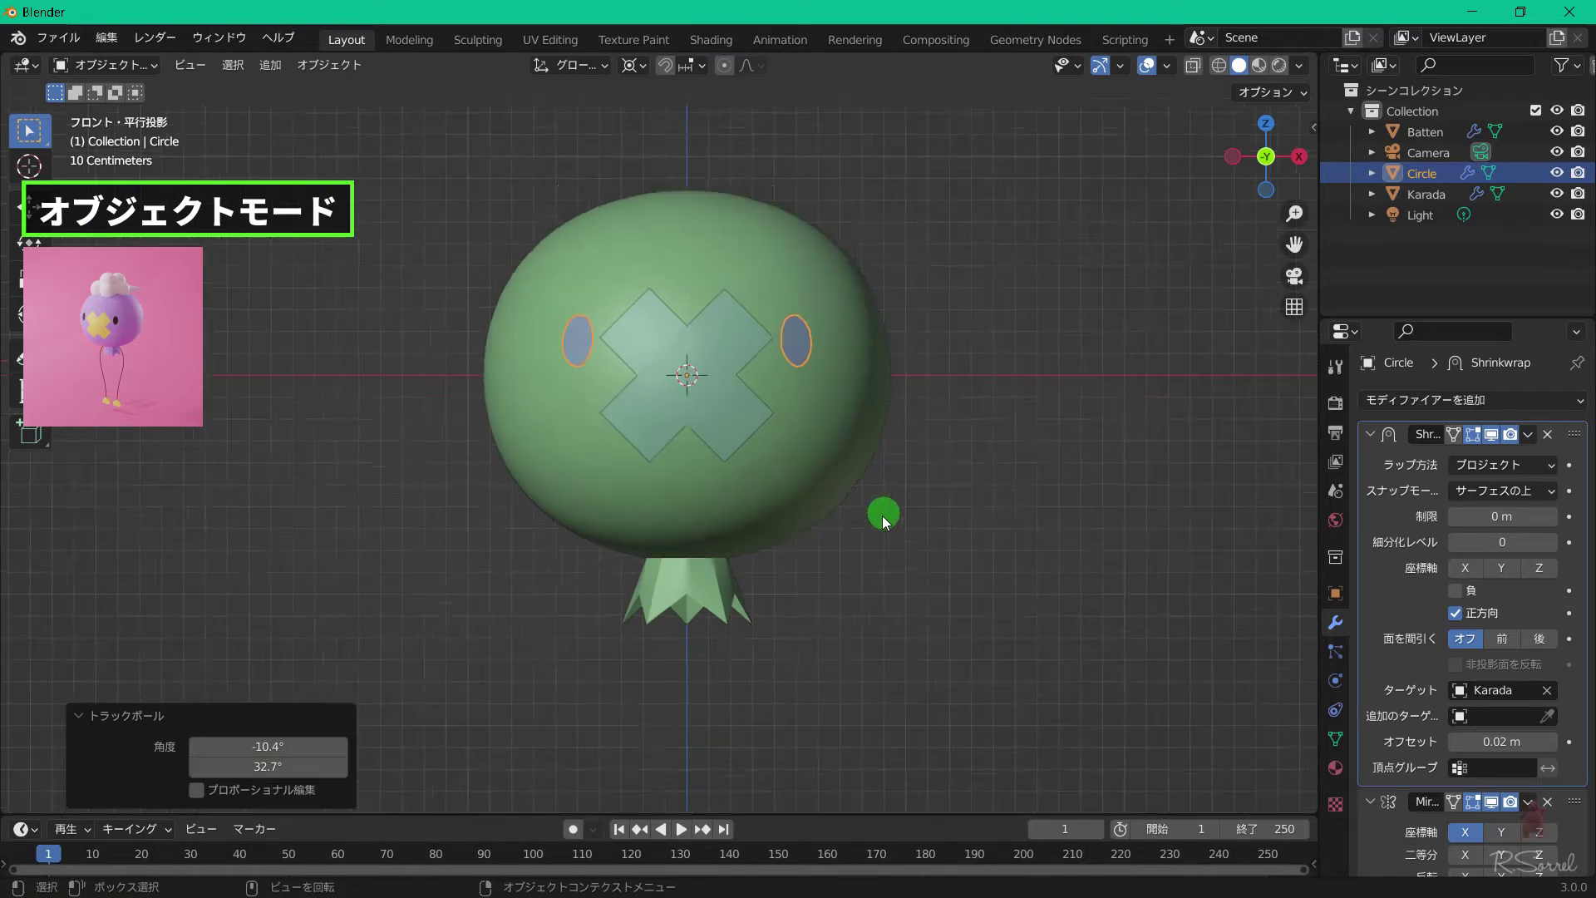
key(period)
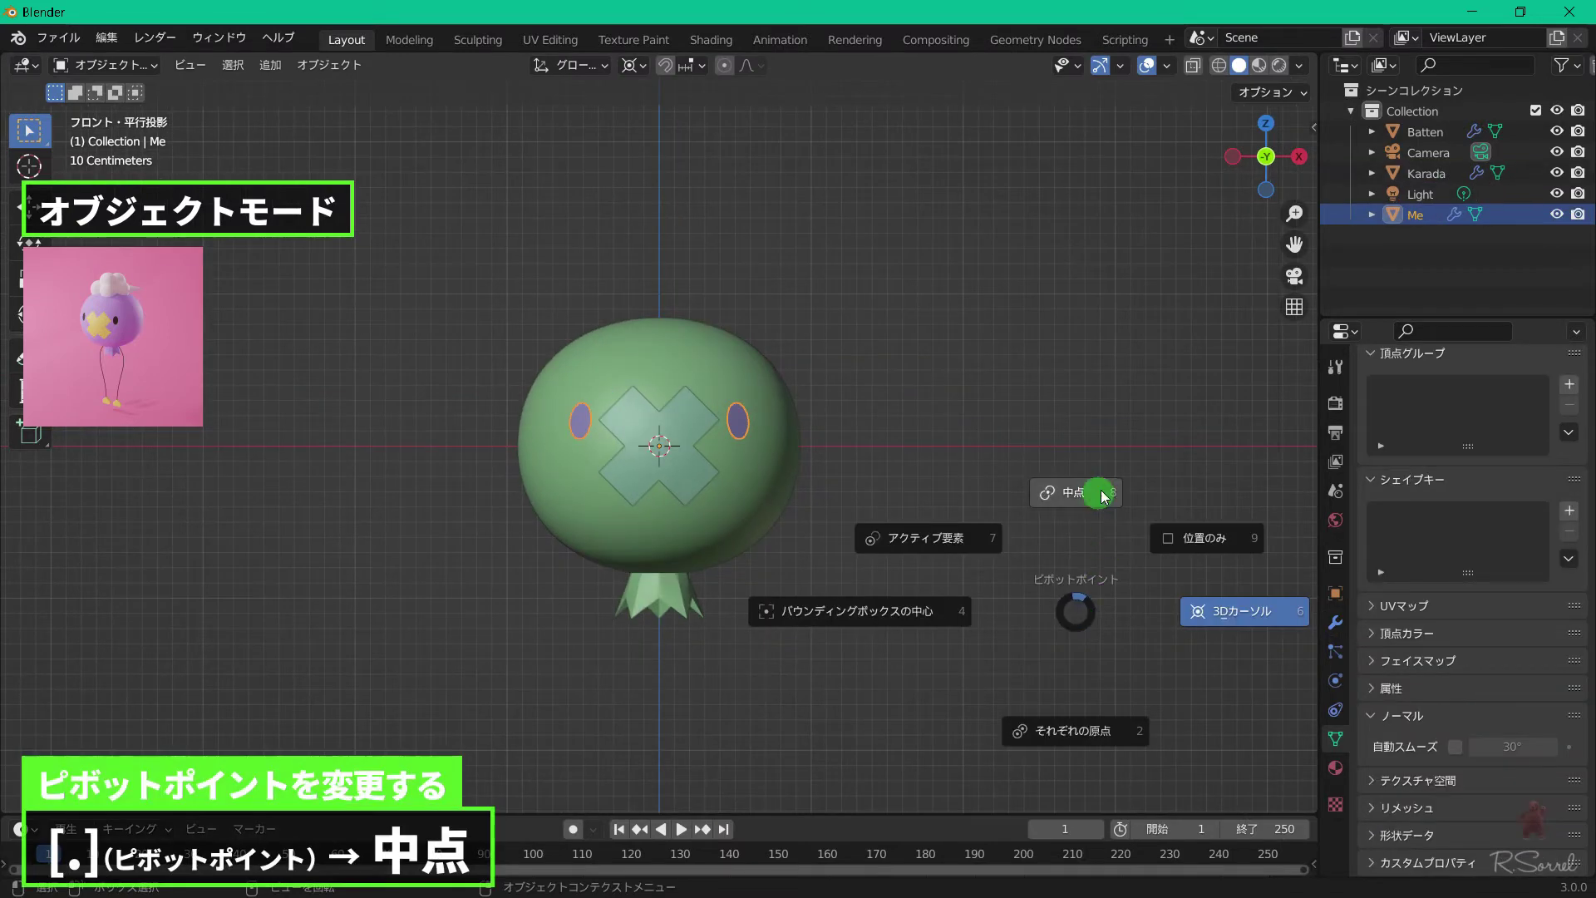
click(1104, 497)
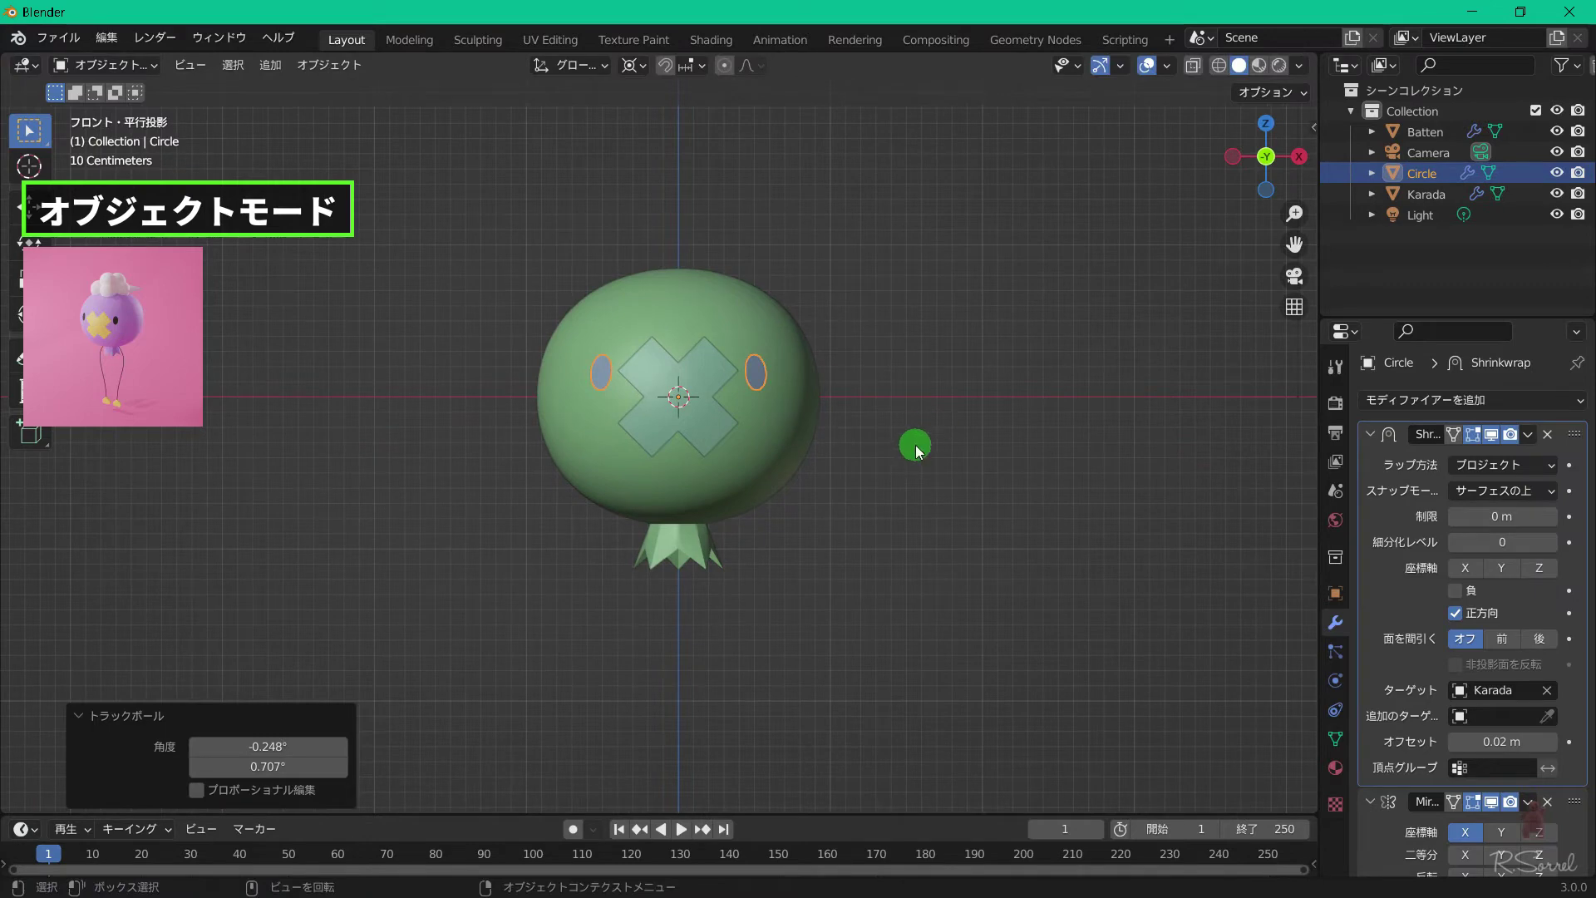
Apply the eye object's rotation and scale, and rename it Me.
key(ctrl+a)
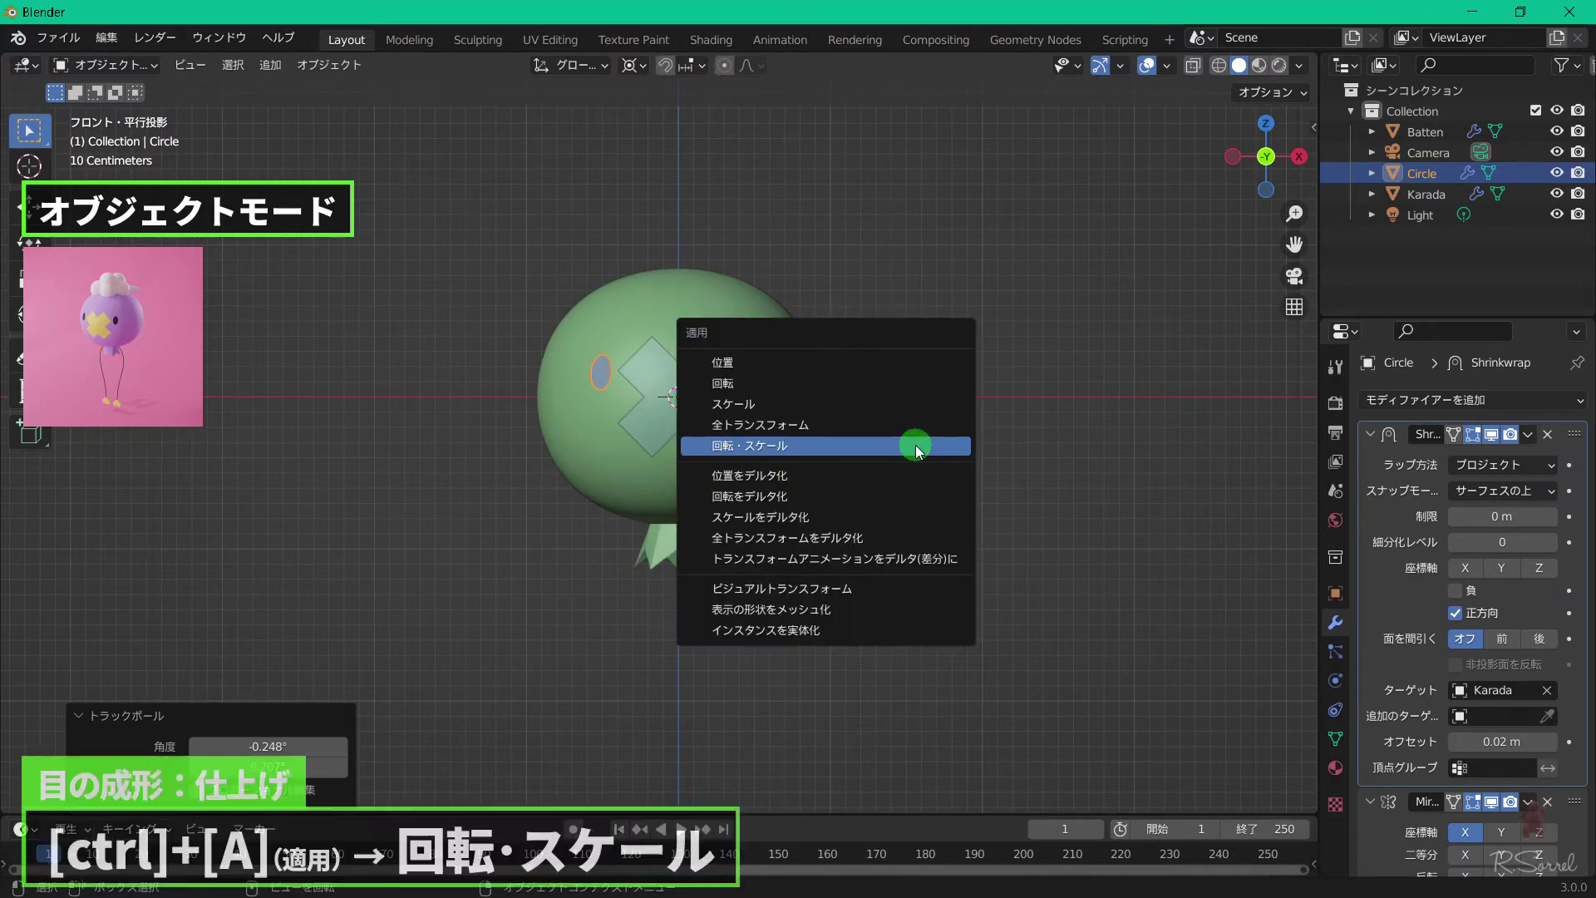
click(915, 446)
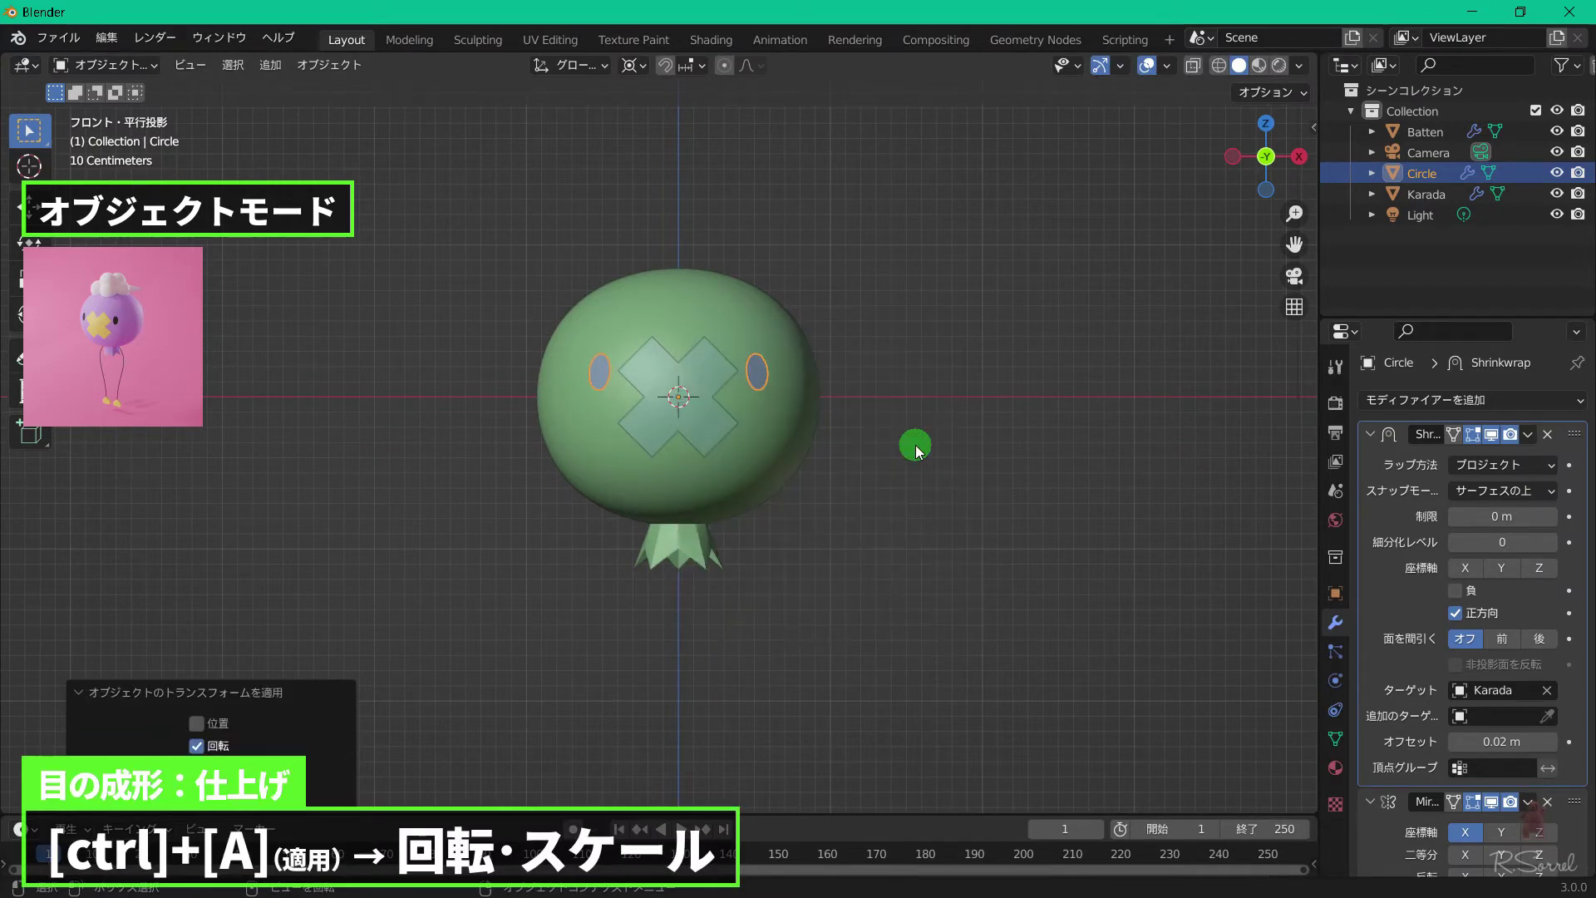
key(F2)
text(Me)
key(Return)
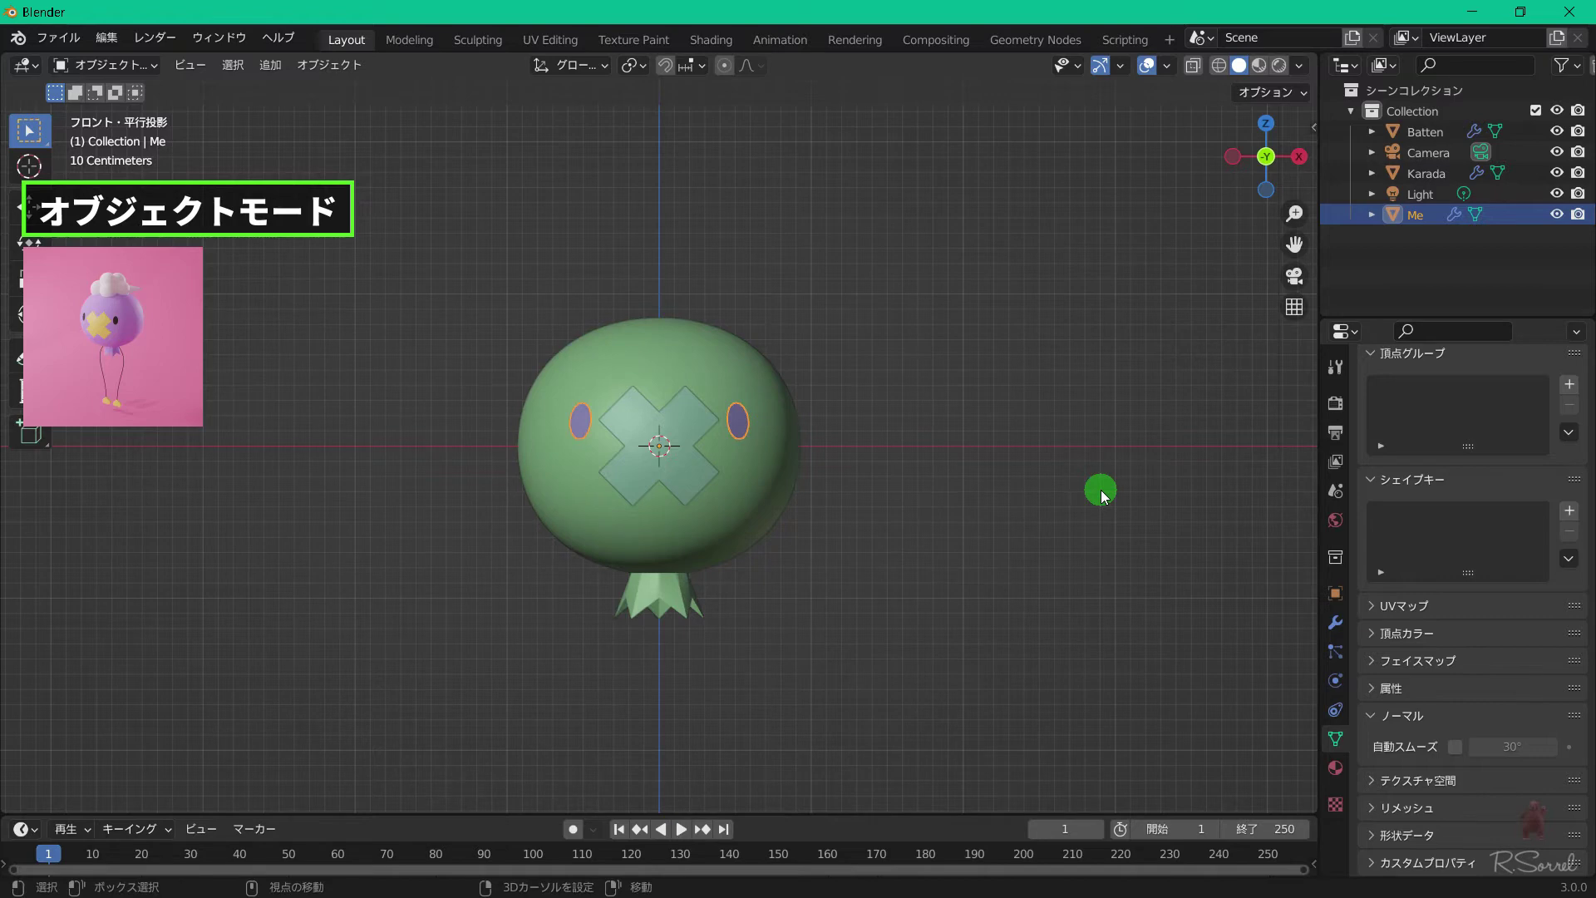
Add a Bezier curve for the arm and isolate it in local view.
key(shift+a)
mouse_move(1101, 490)
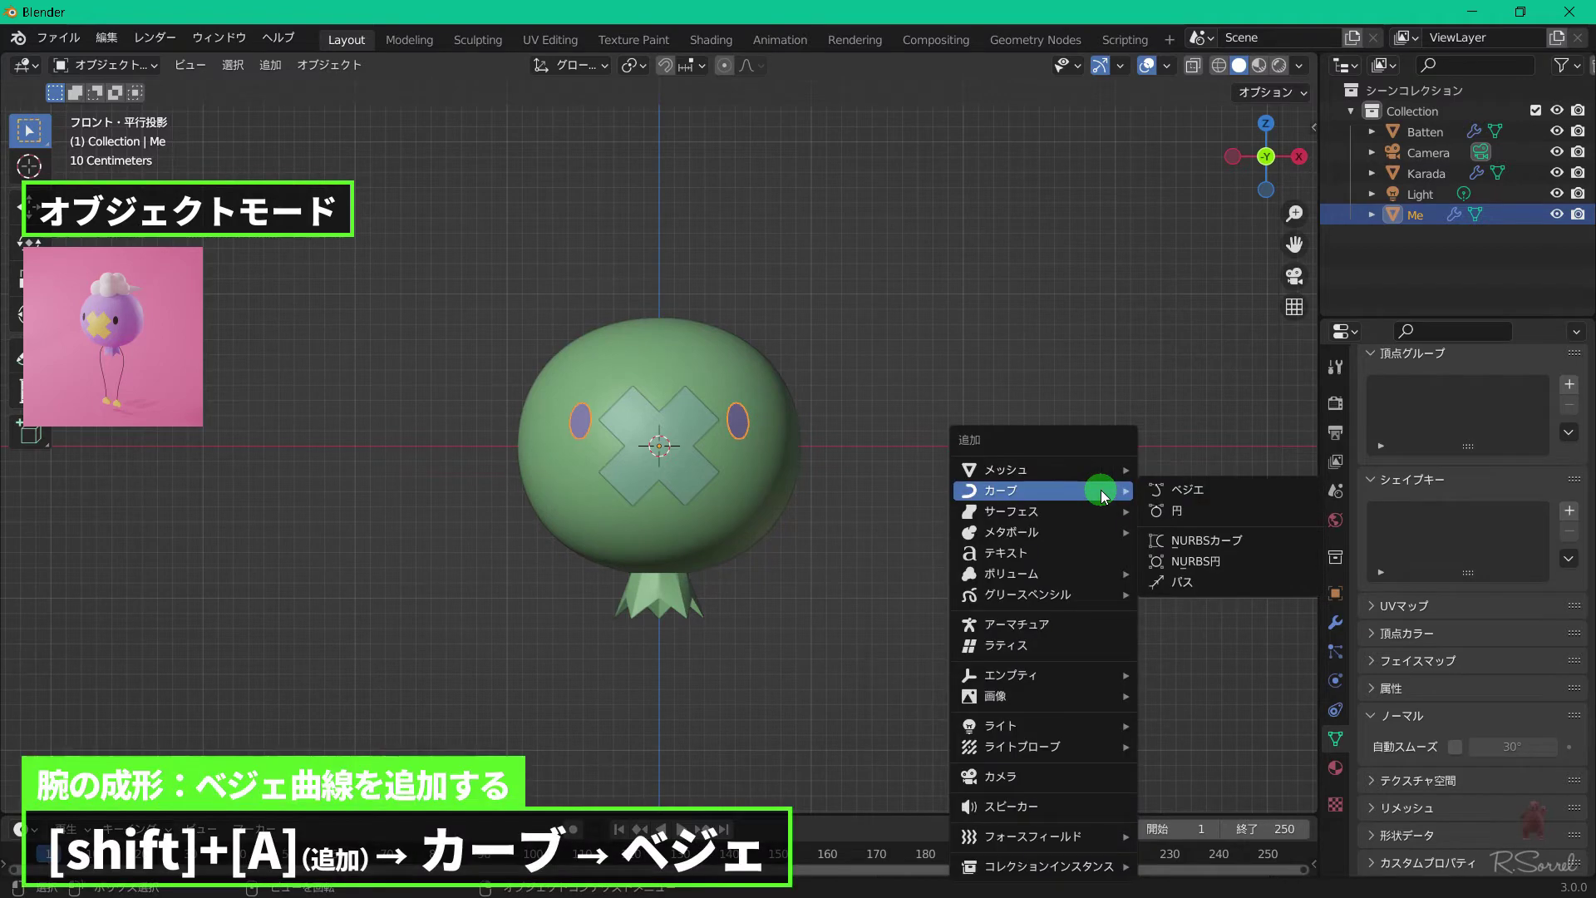
click(1185, 490)
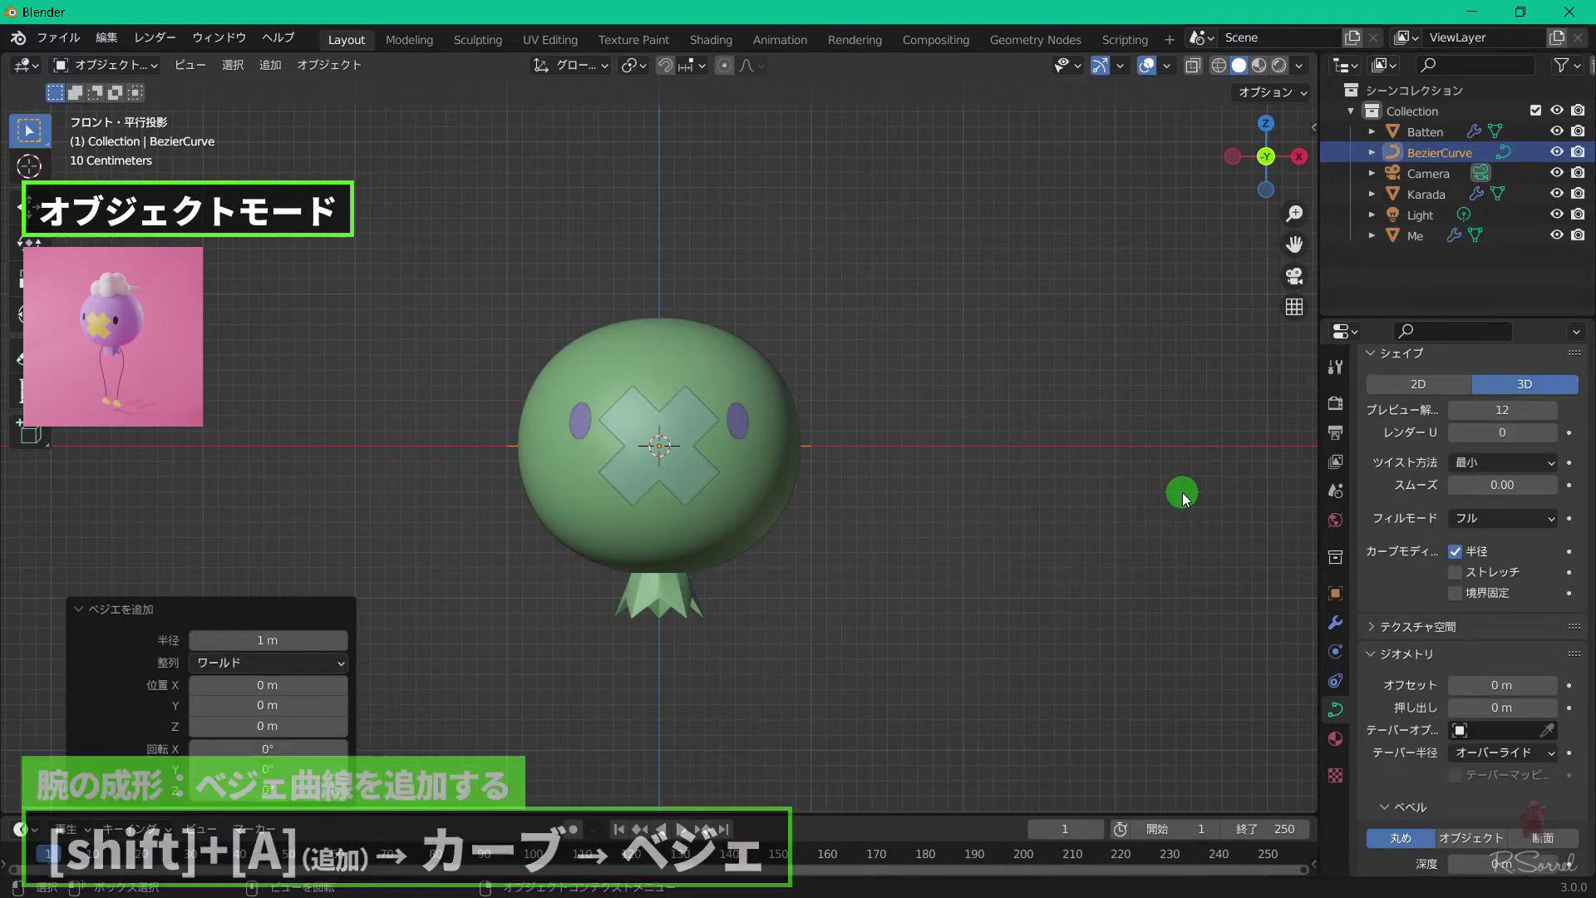
key(KP_Divide)
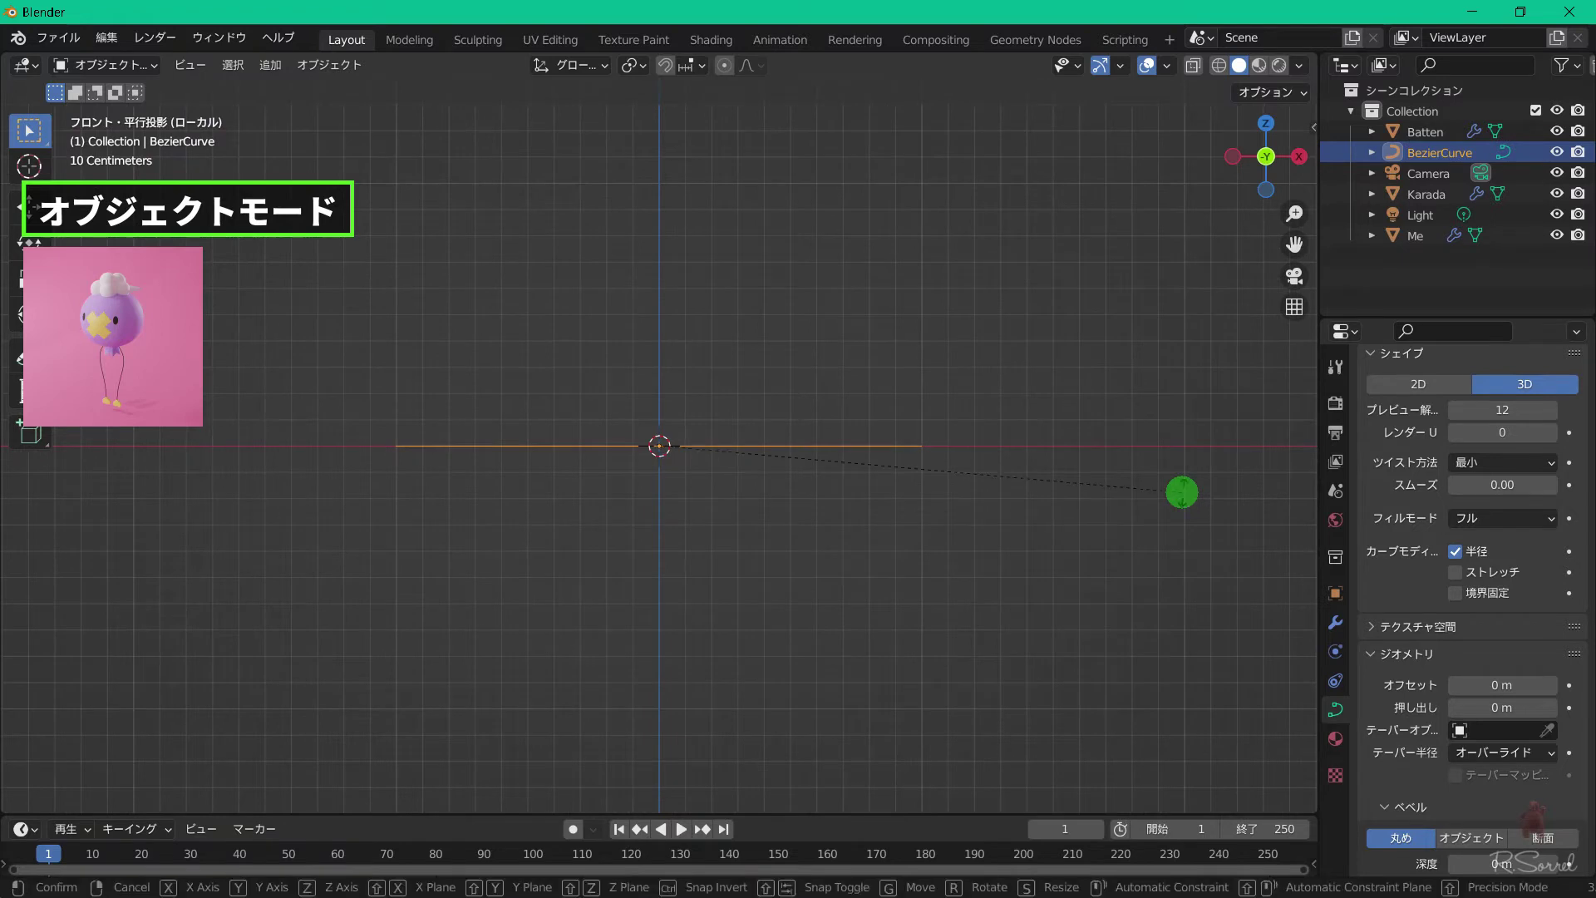
Stand the Bezier curve upright by rotating it 90° about the X axis and 90° about the Y axis.
key(r)
key(x)
key(9)
key(0)
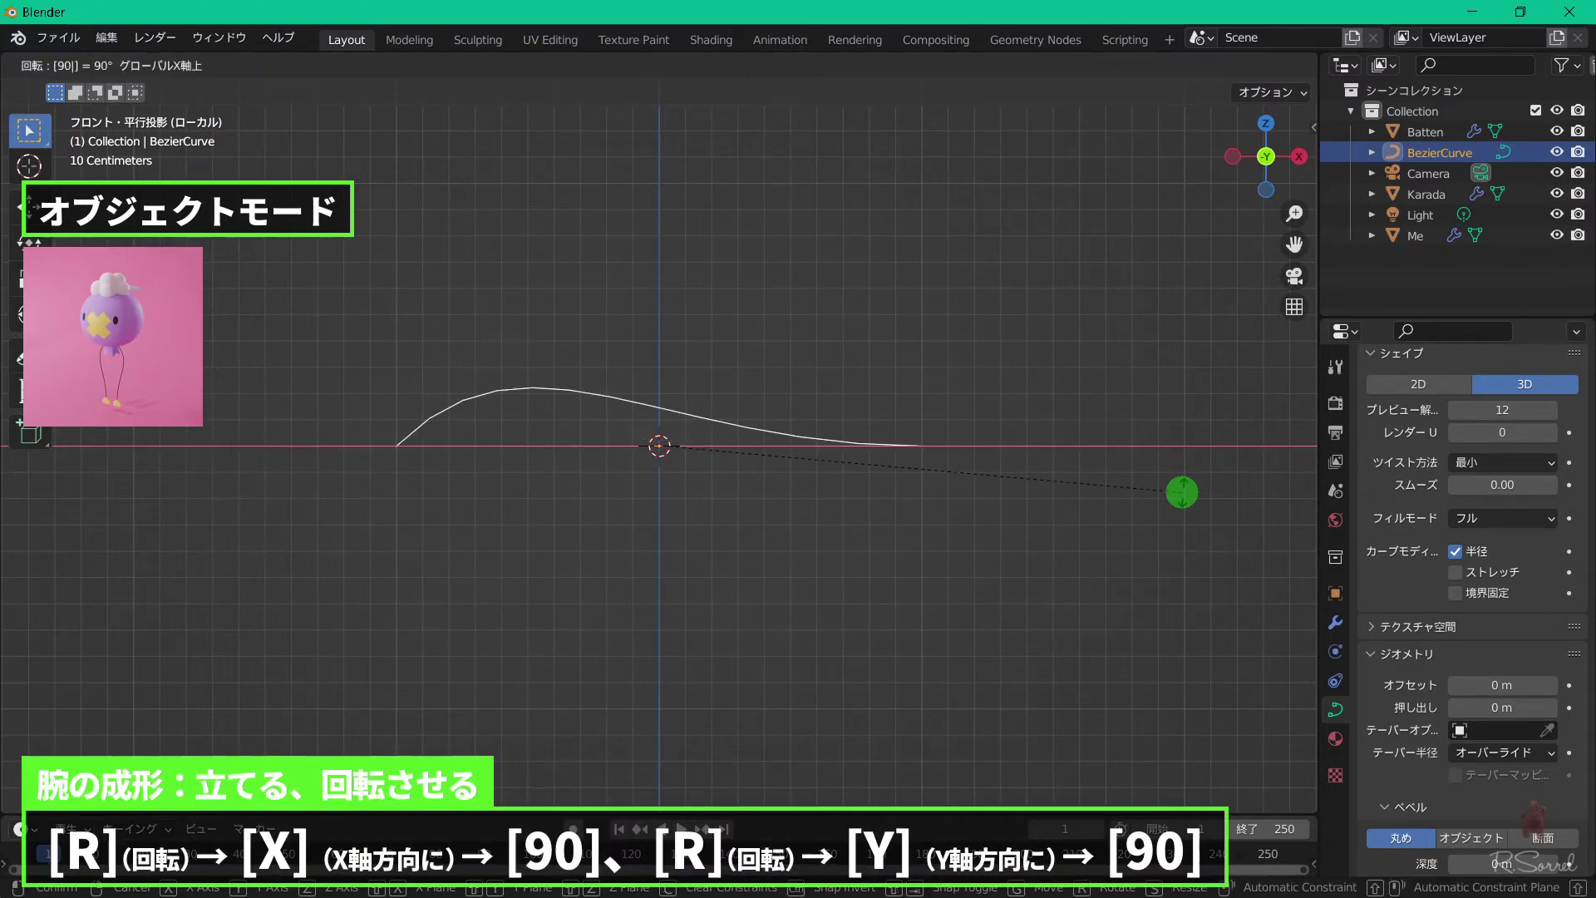
key(Return)
key(r)
key(y)
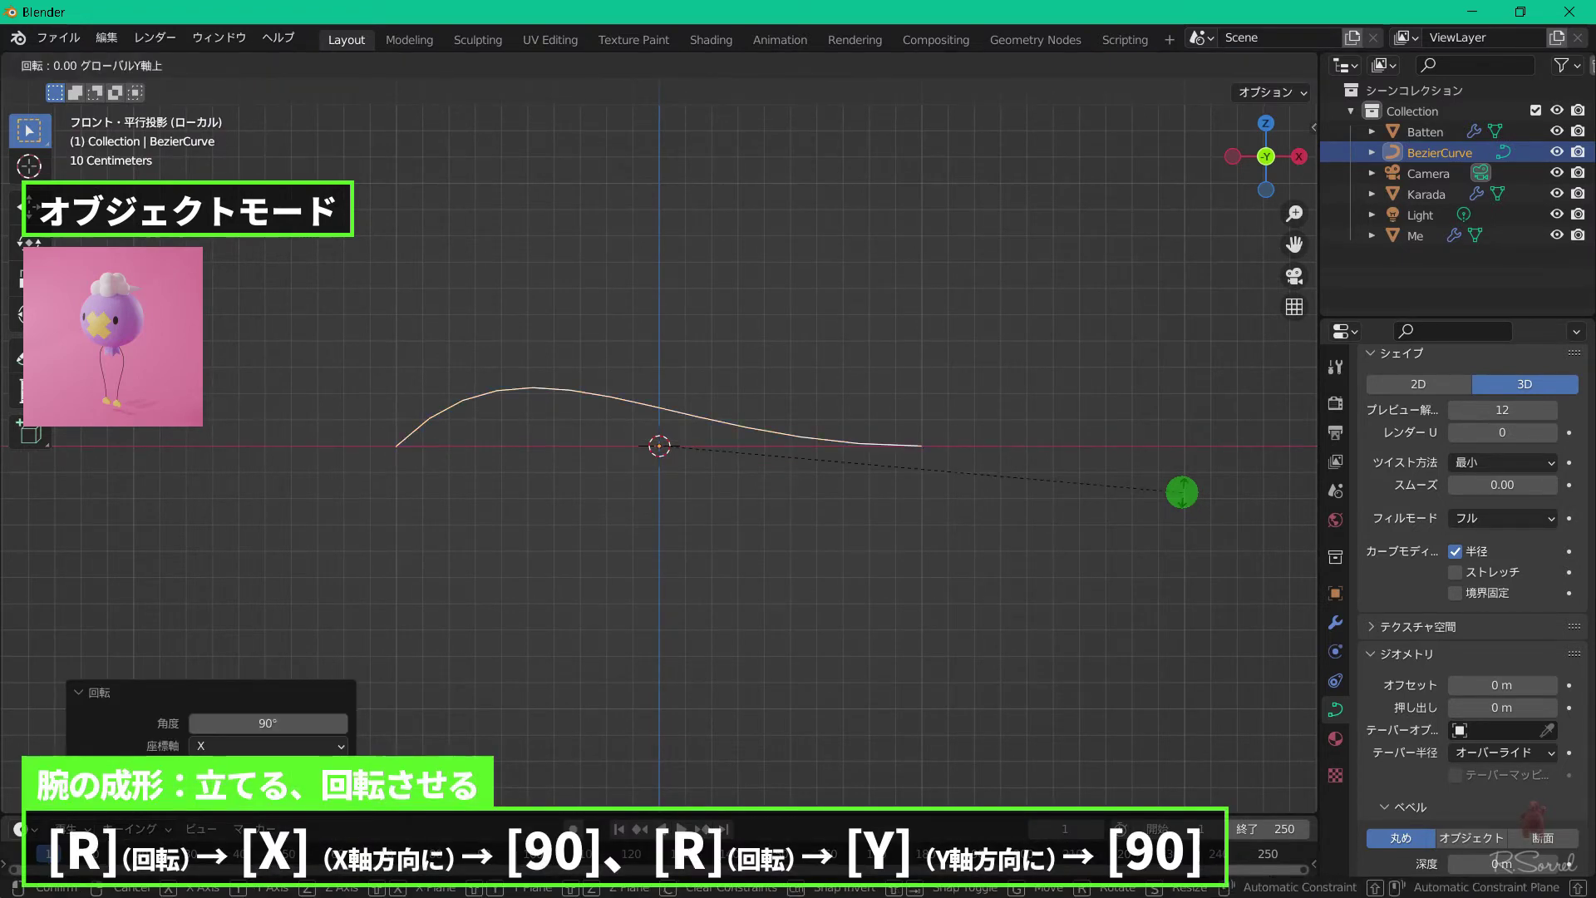
text(90)
key(Return)
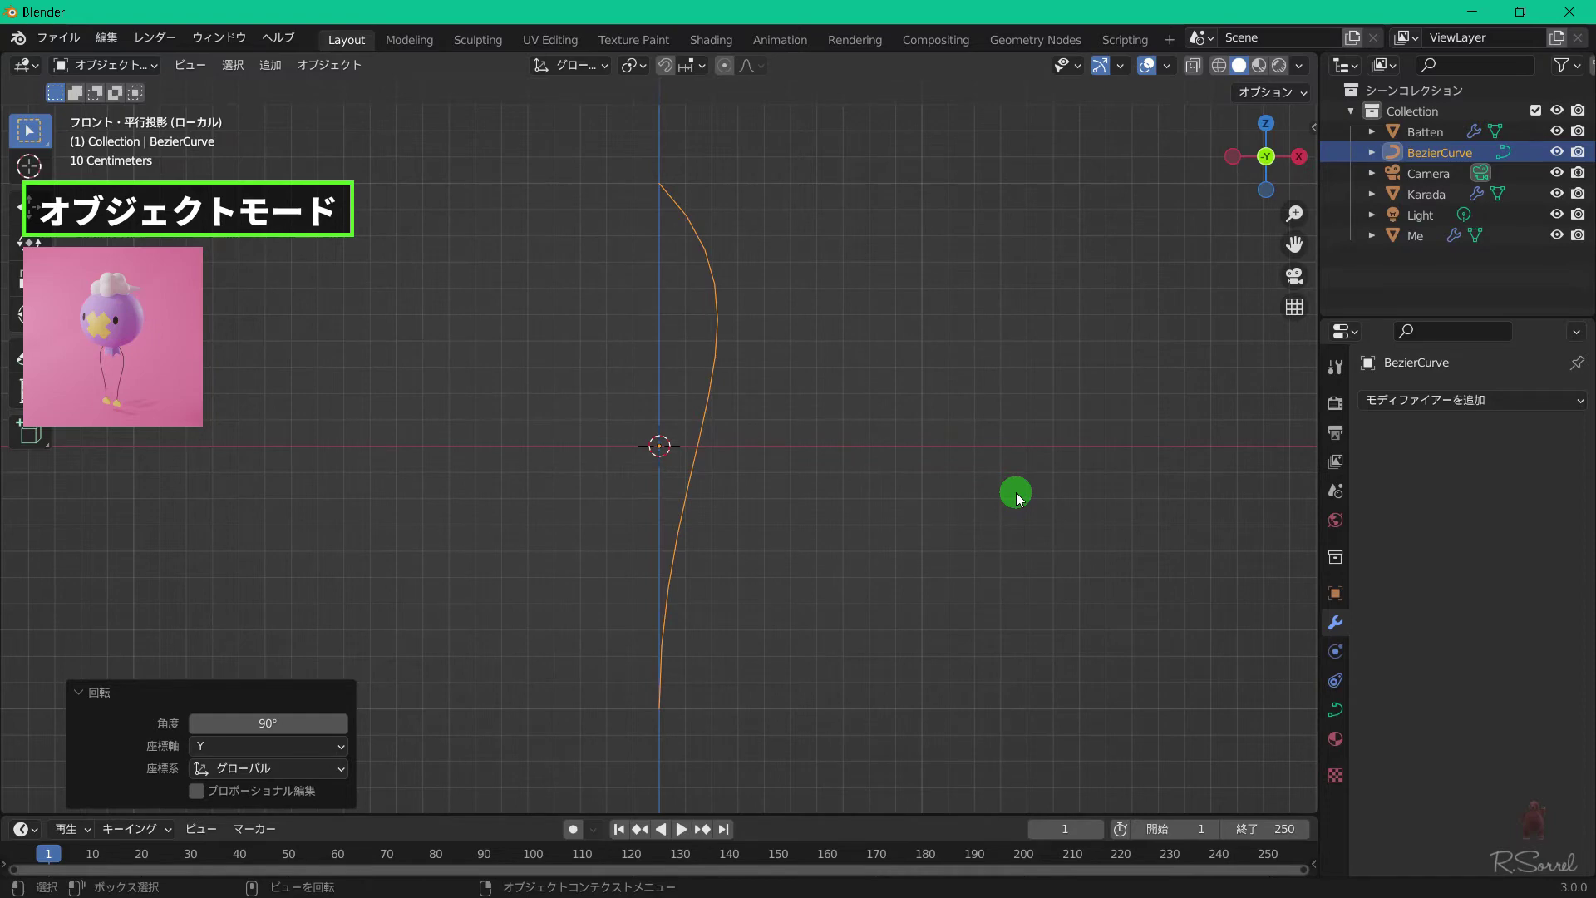
scroll(809, 501, up, 5)
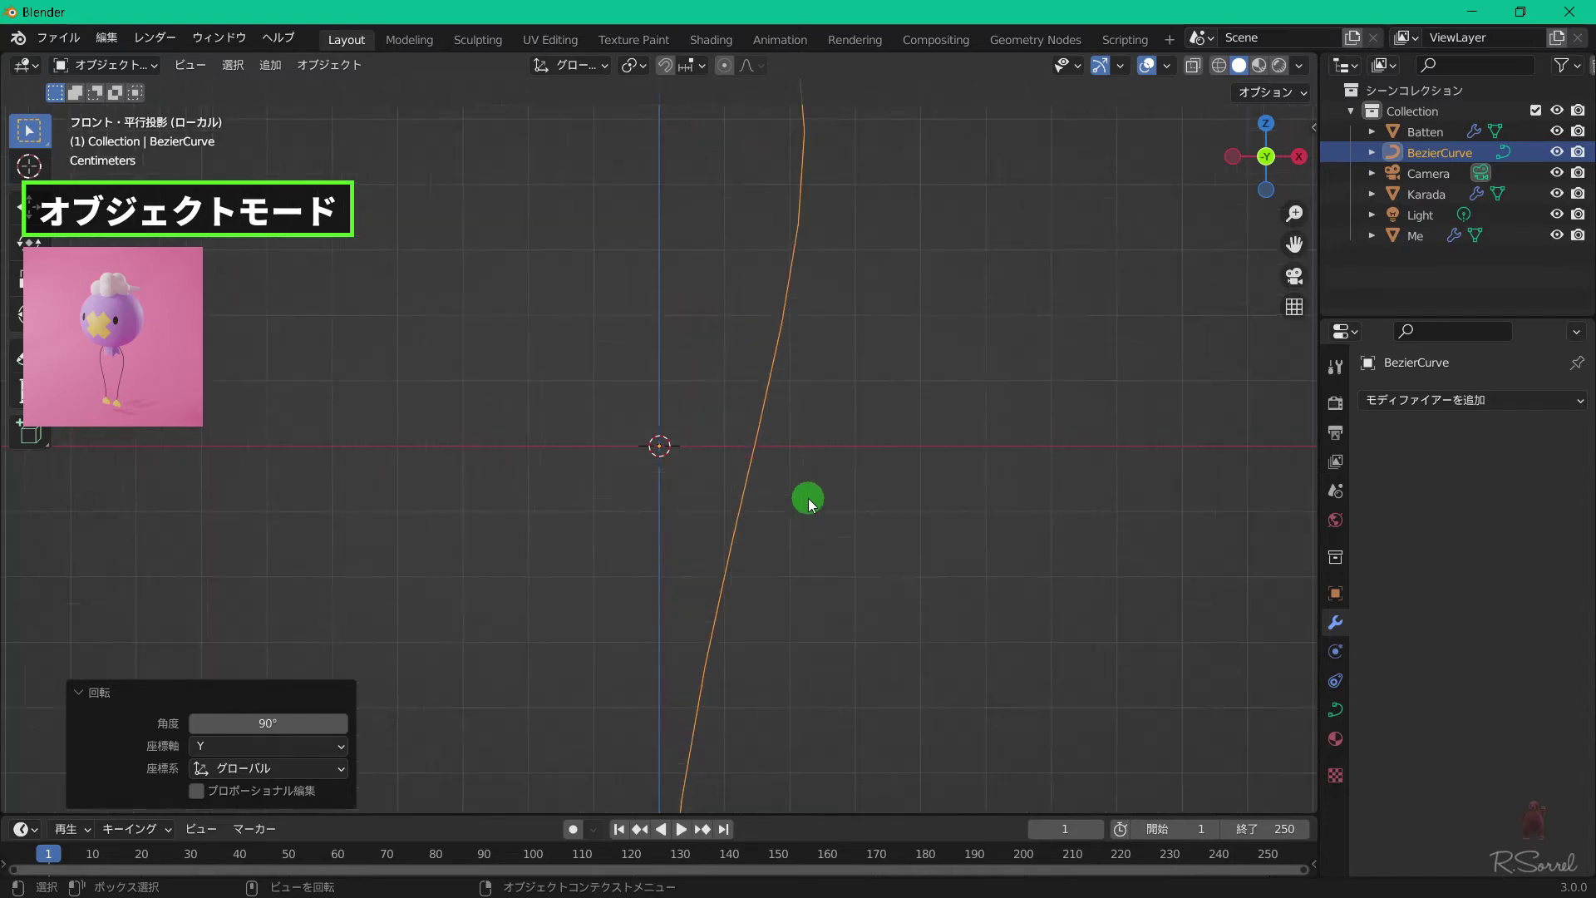
Give the Bezier curve a round bevel with a depth of 0.01 m and filled caps.
click(1337, 709)
scroll(1434, 657, down, 5)
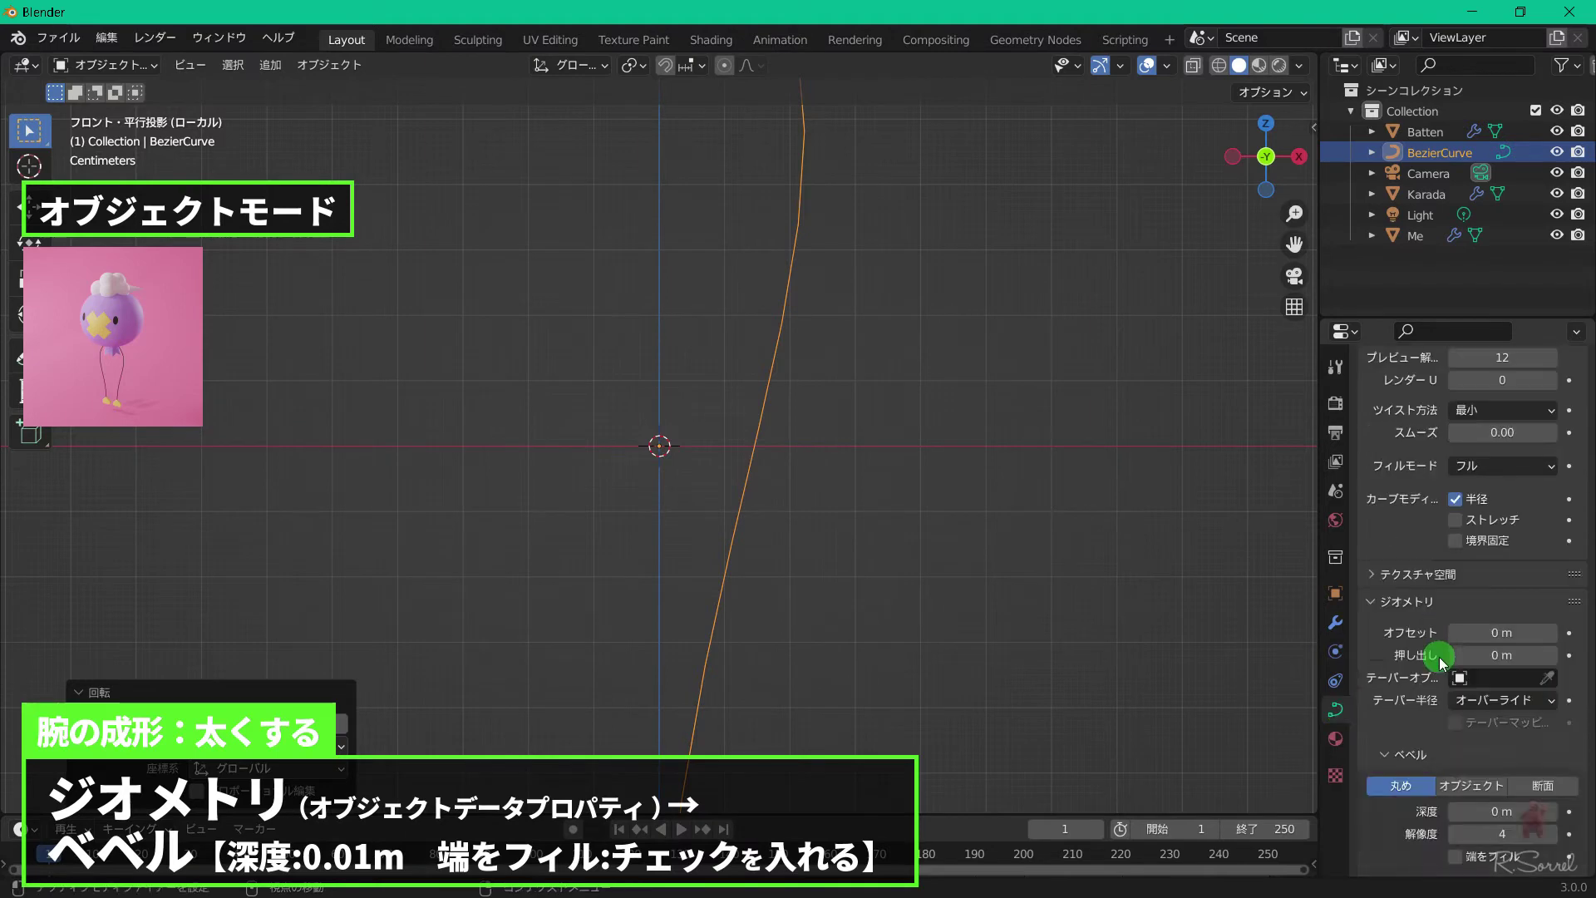
scroll(1426, 623, down, 4)
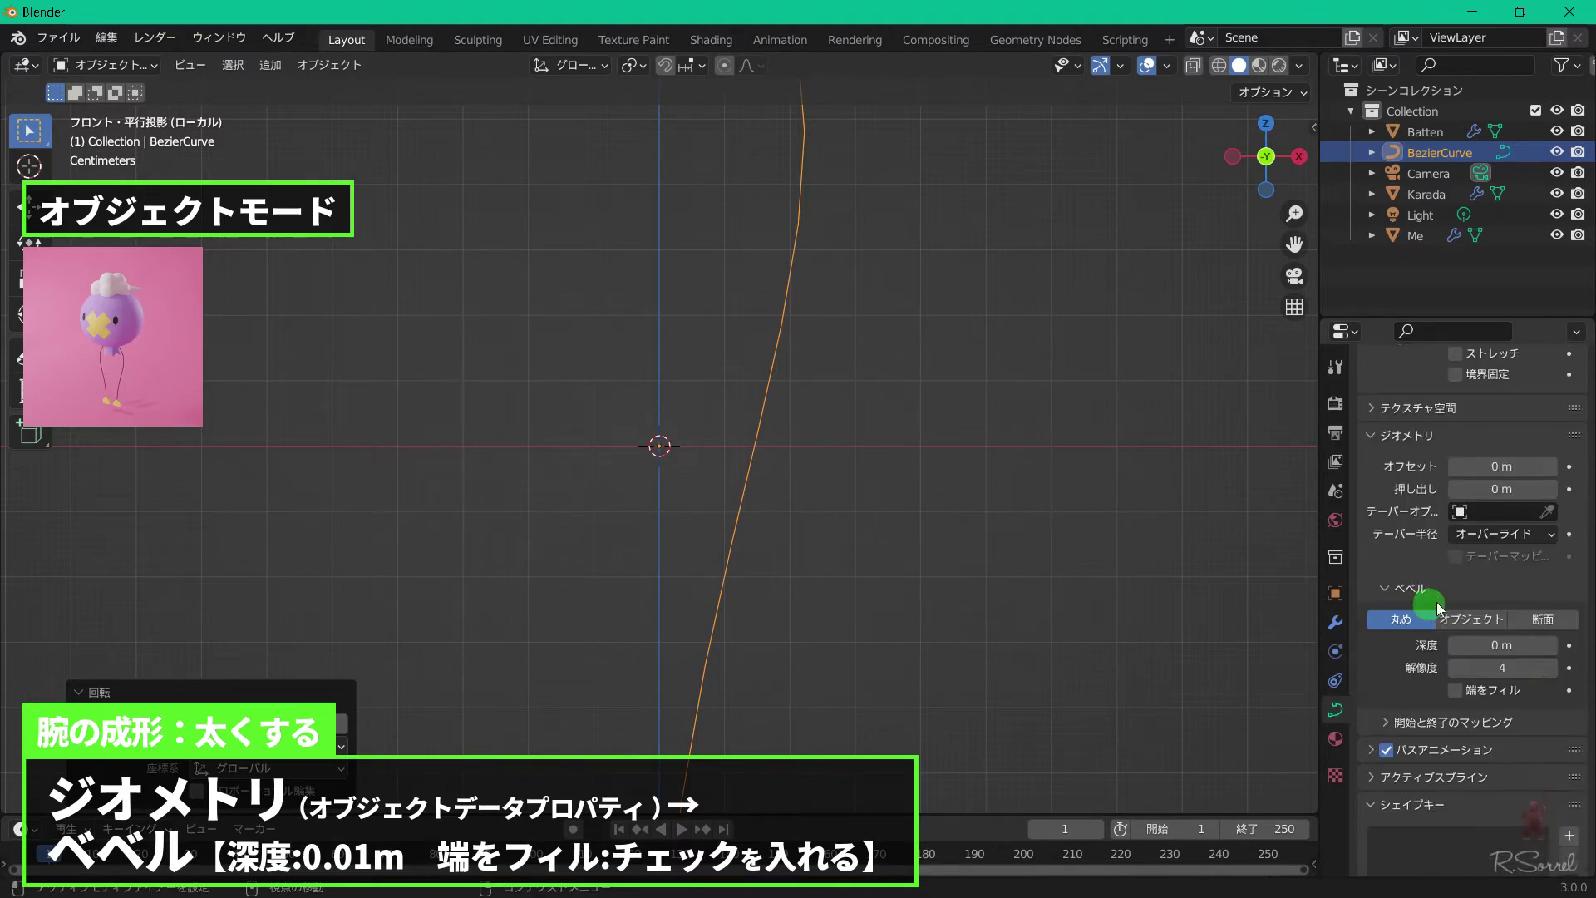
click(1554, 647)
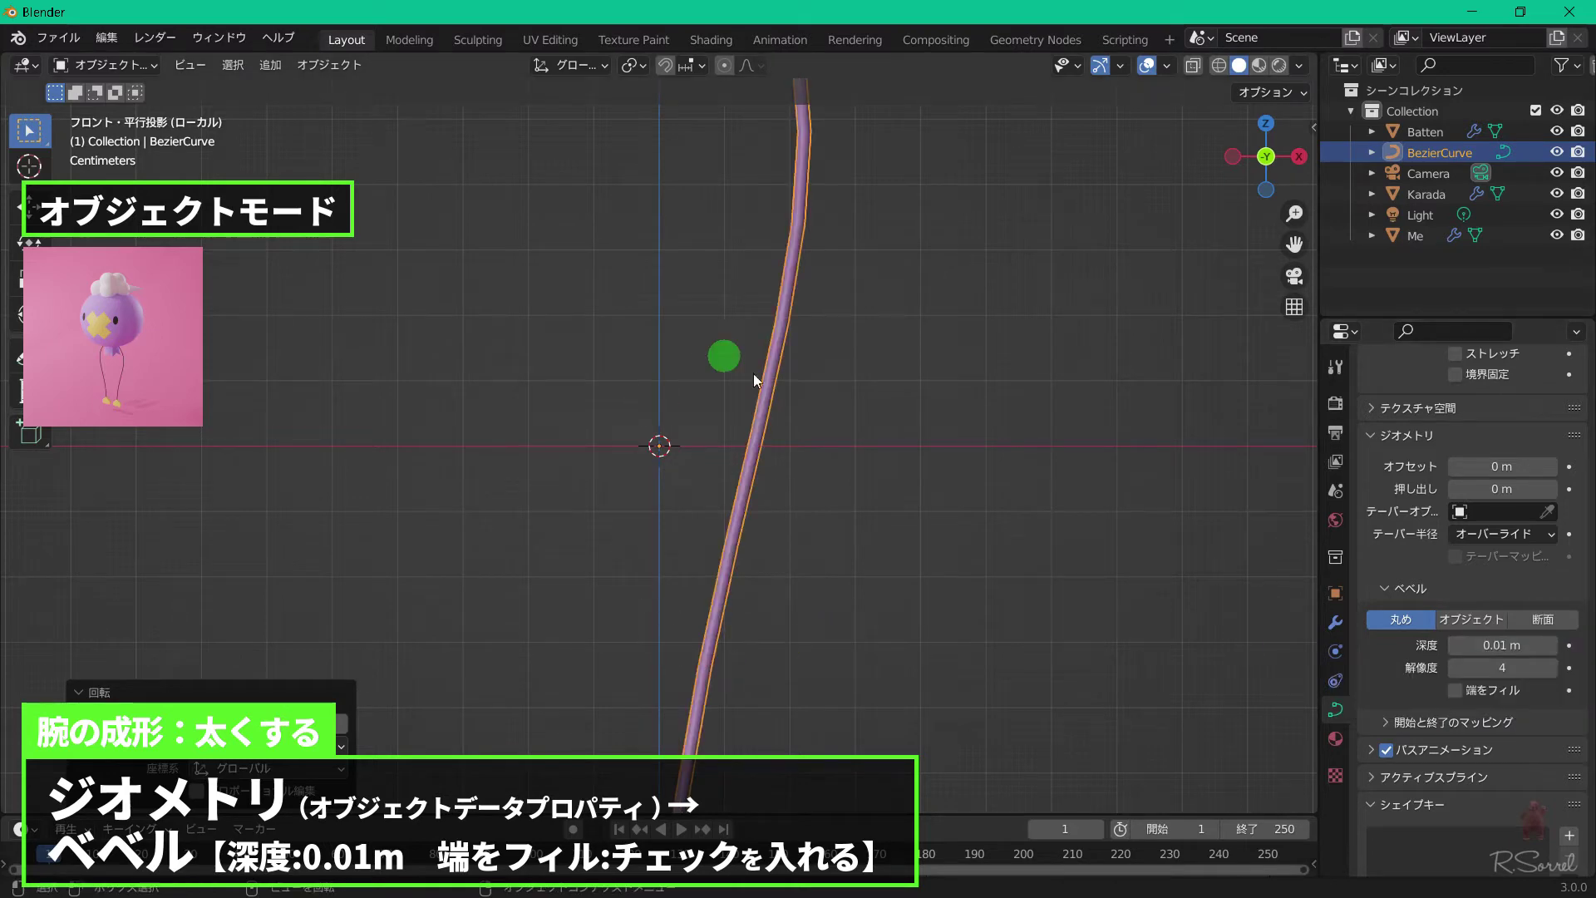
click(1456, 691)
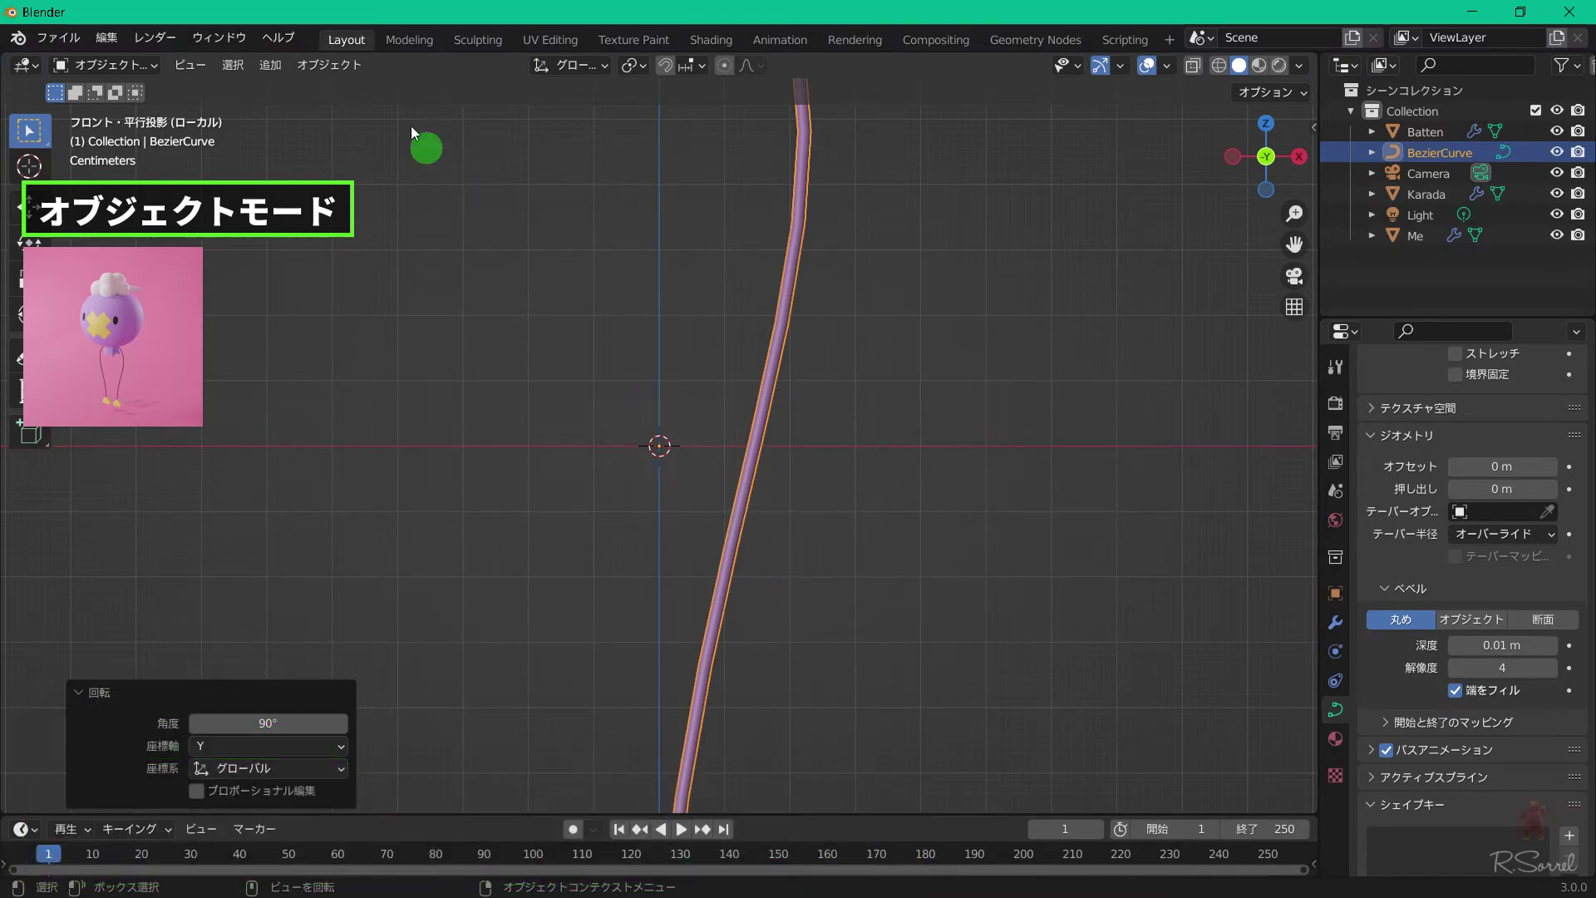
Convert the bevelled curve to a mesh and shade it smooth.
click(356, 67)
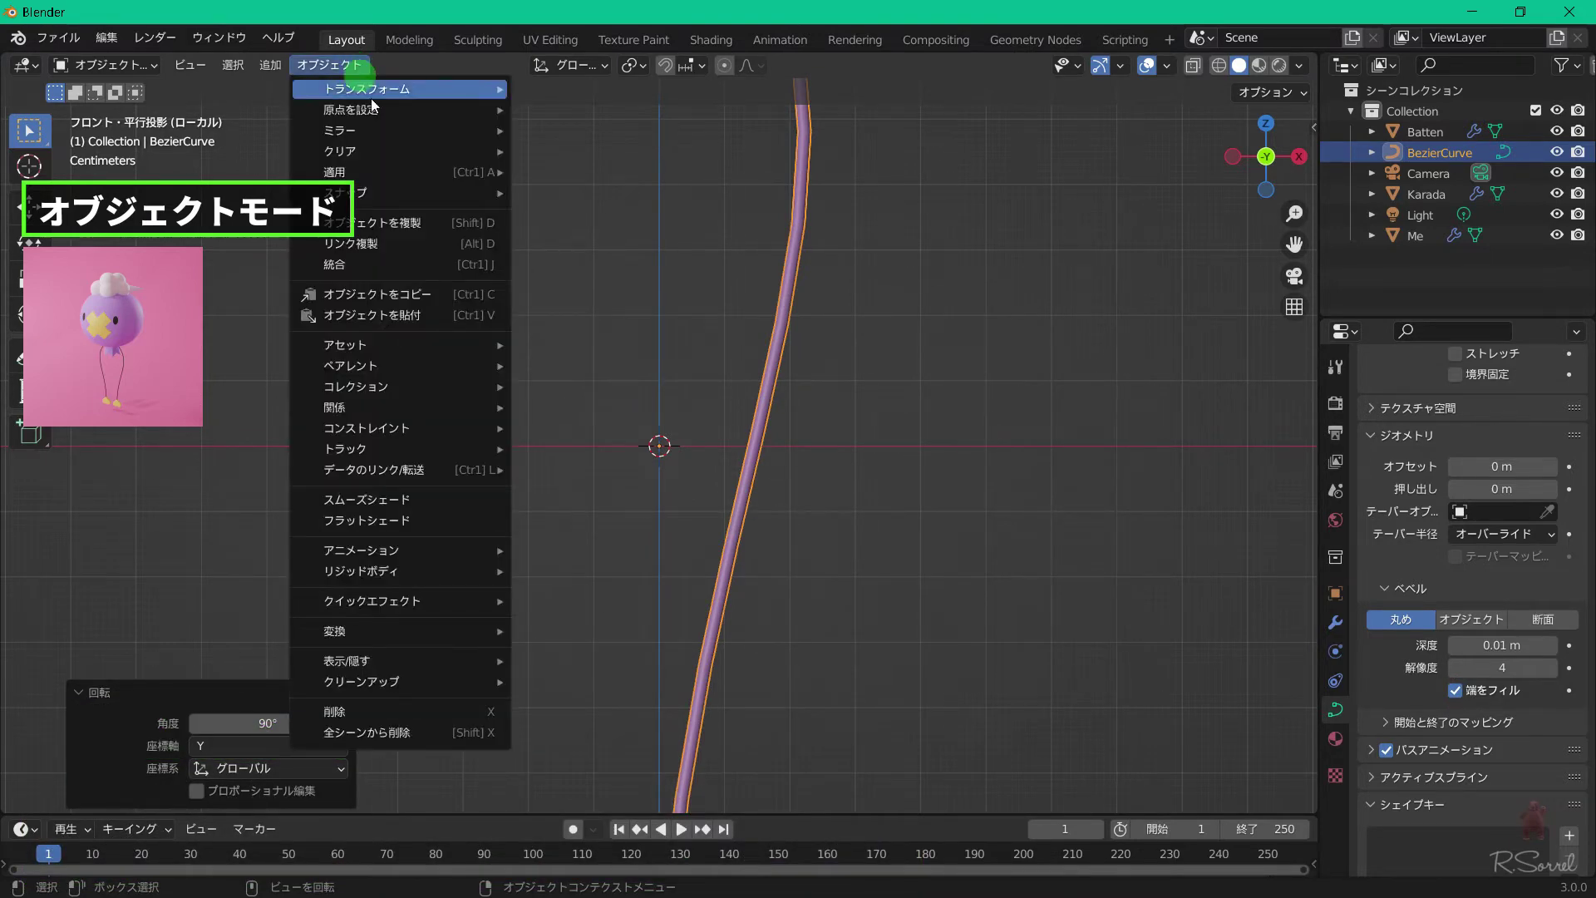
mouse_move(474, 632)
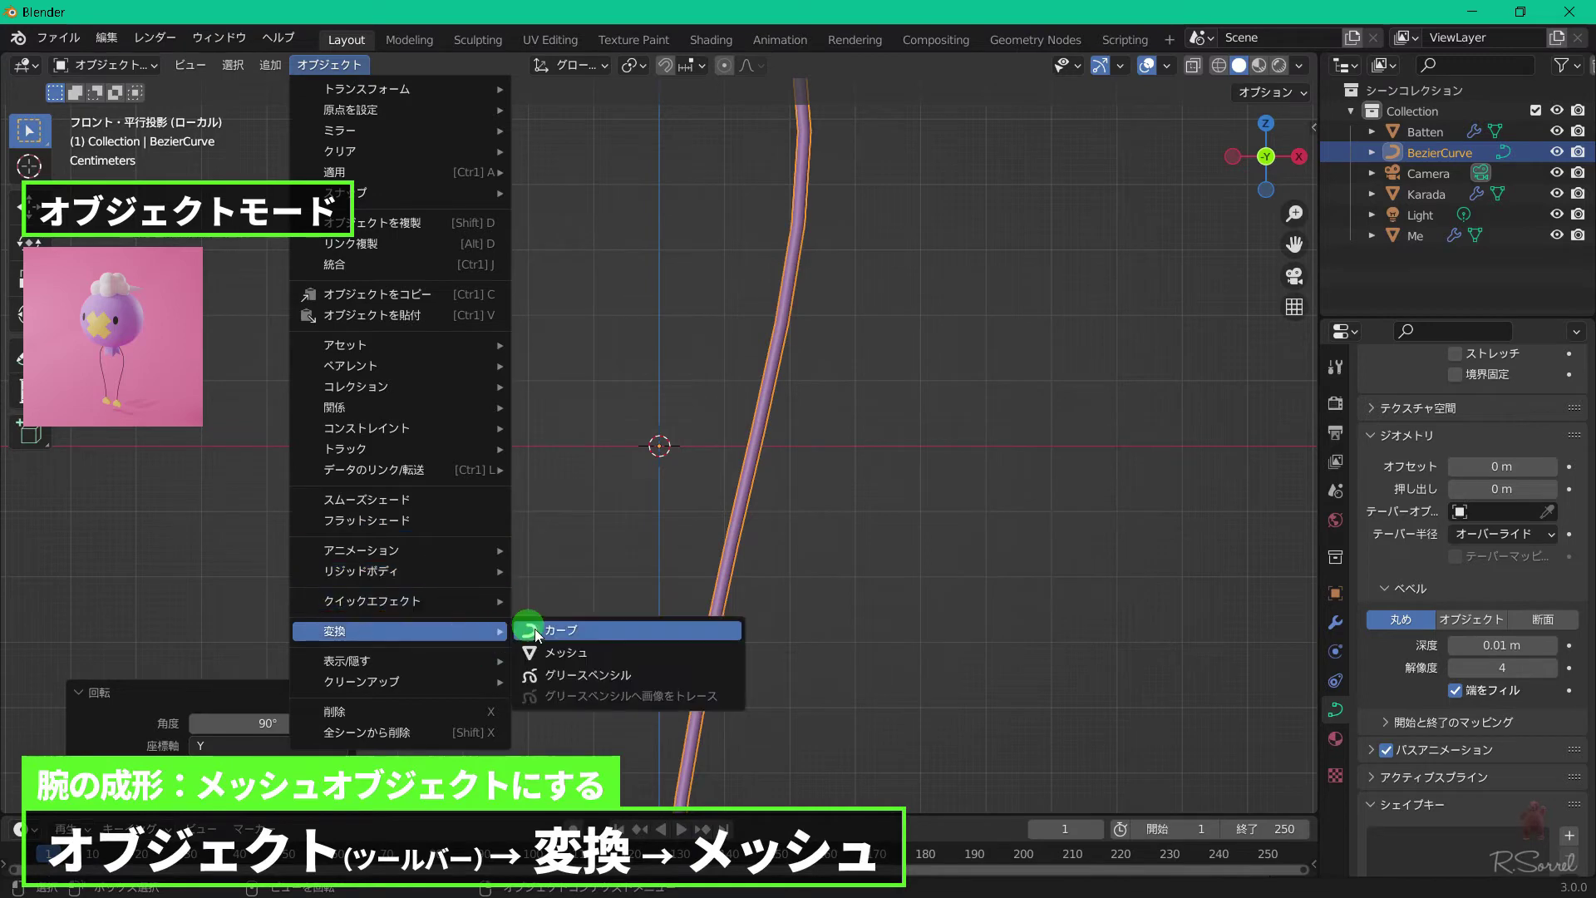
click(589, 654)
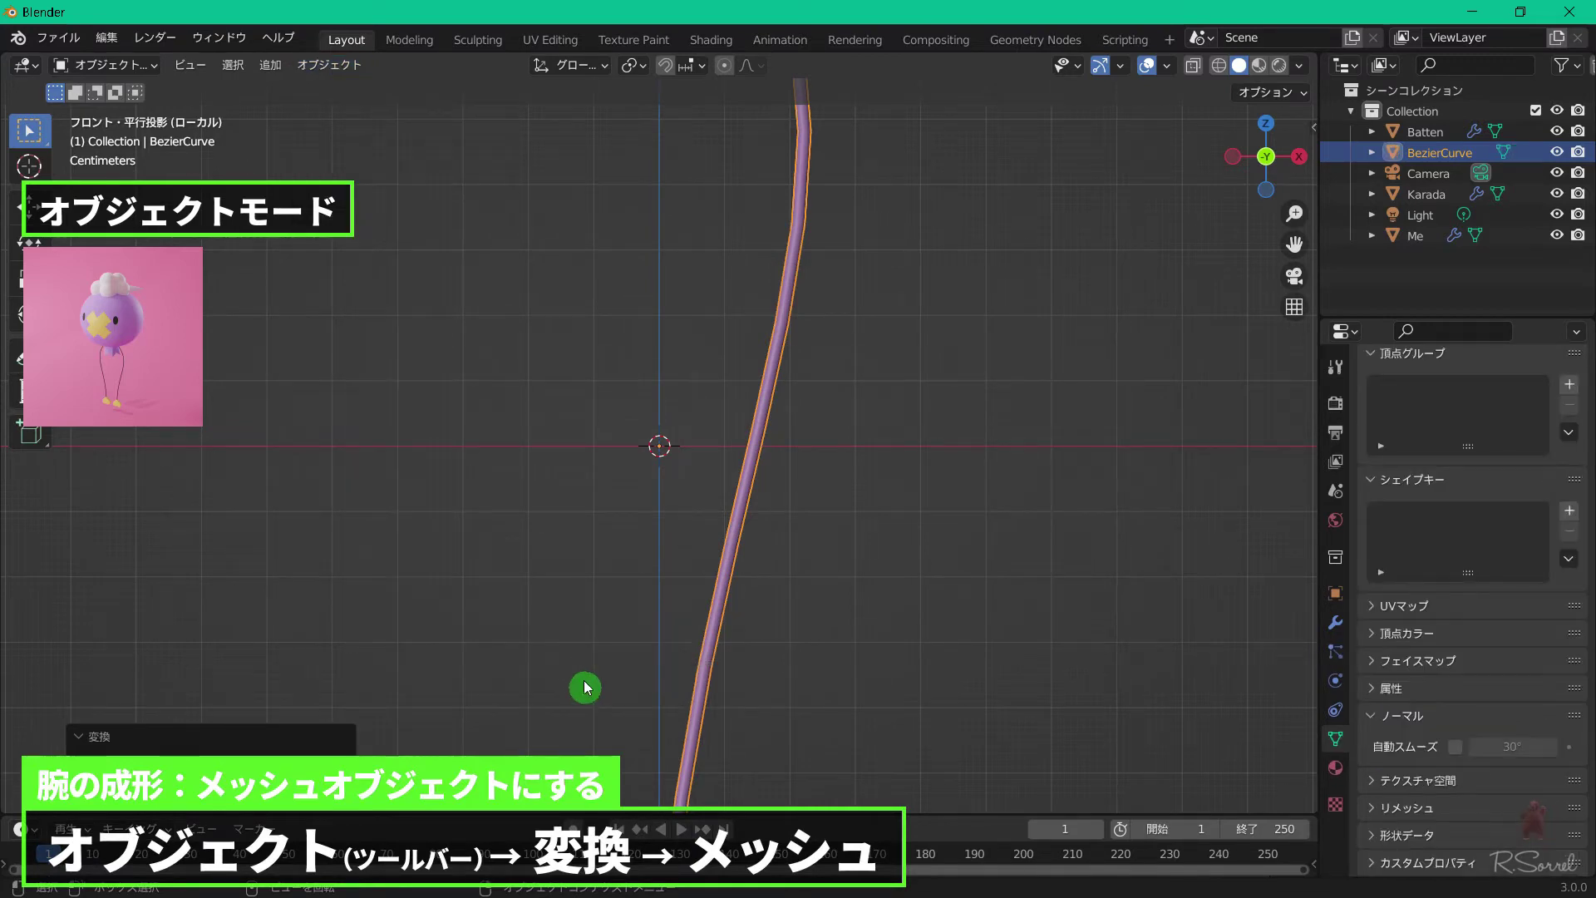
right_click(762, 415)
click(763, 418)
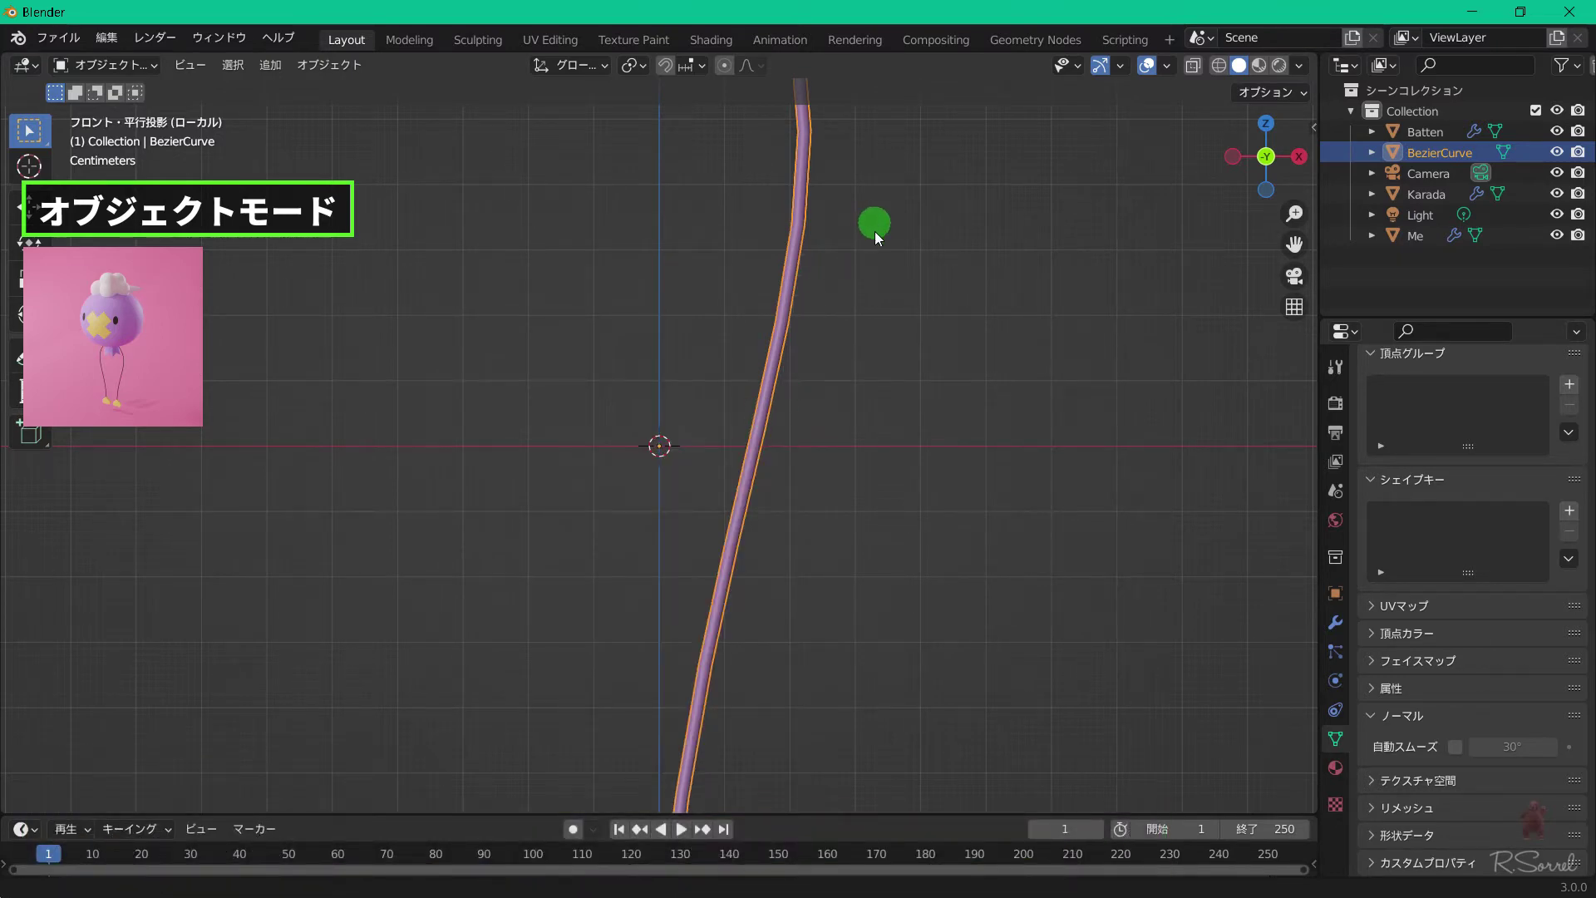
Add a Subdivision Surface modifier to the arm mesh with a viewport level of 2.
shift+middle_drag(875, 226, 860, 610)
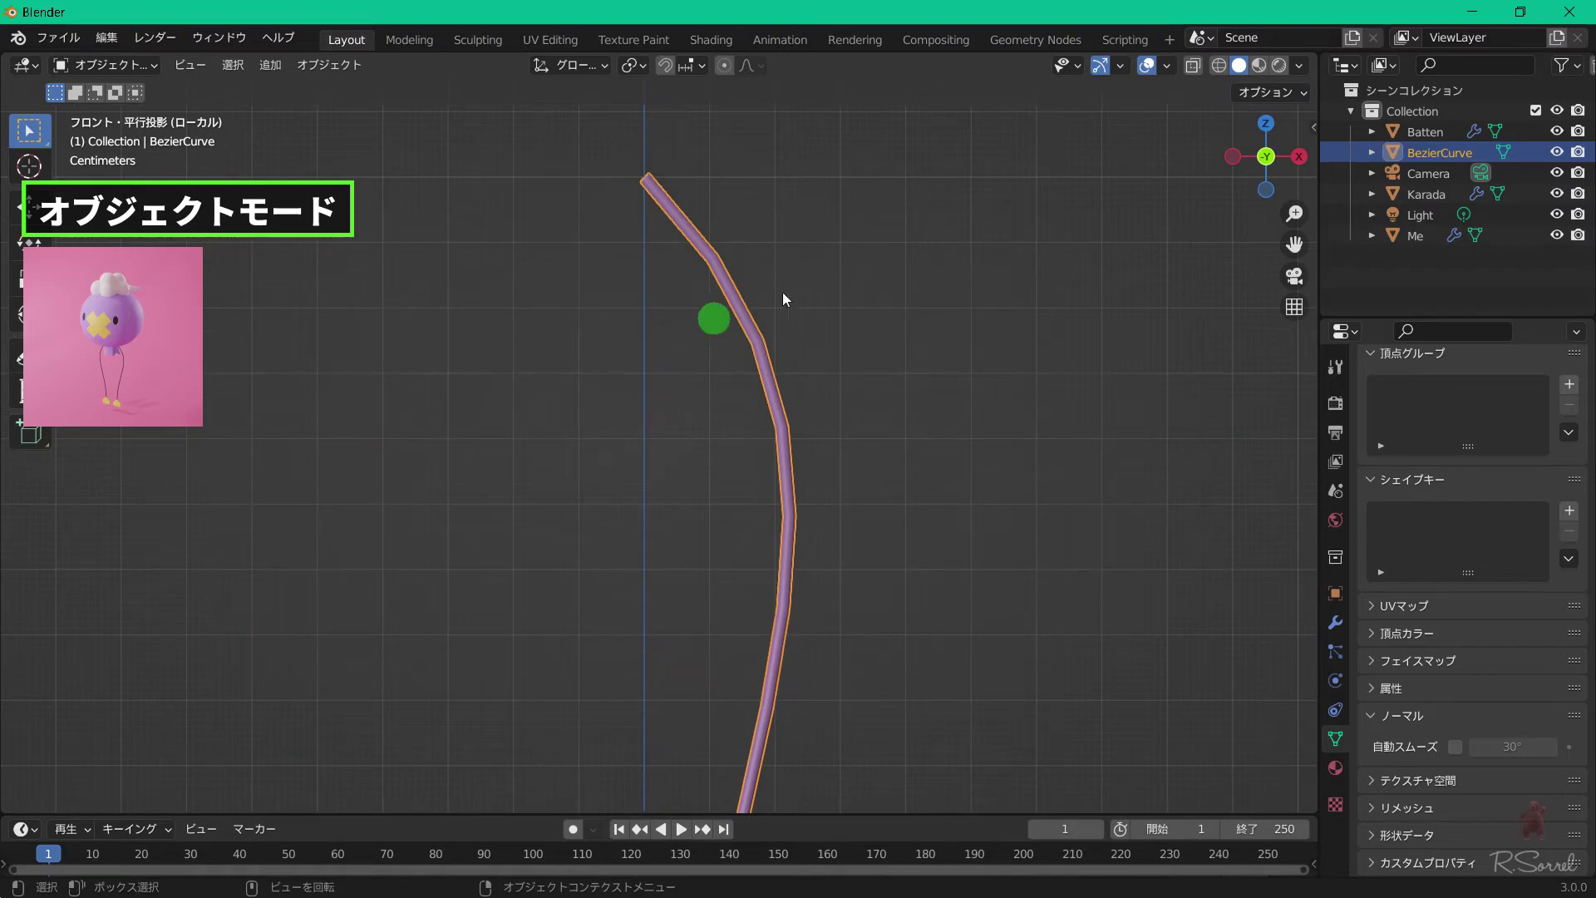
click(1336, 625)
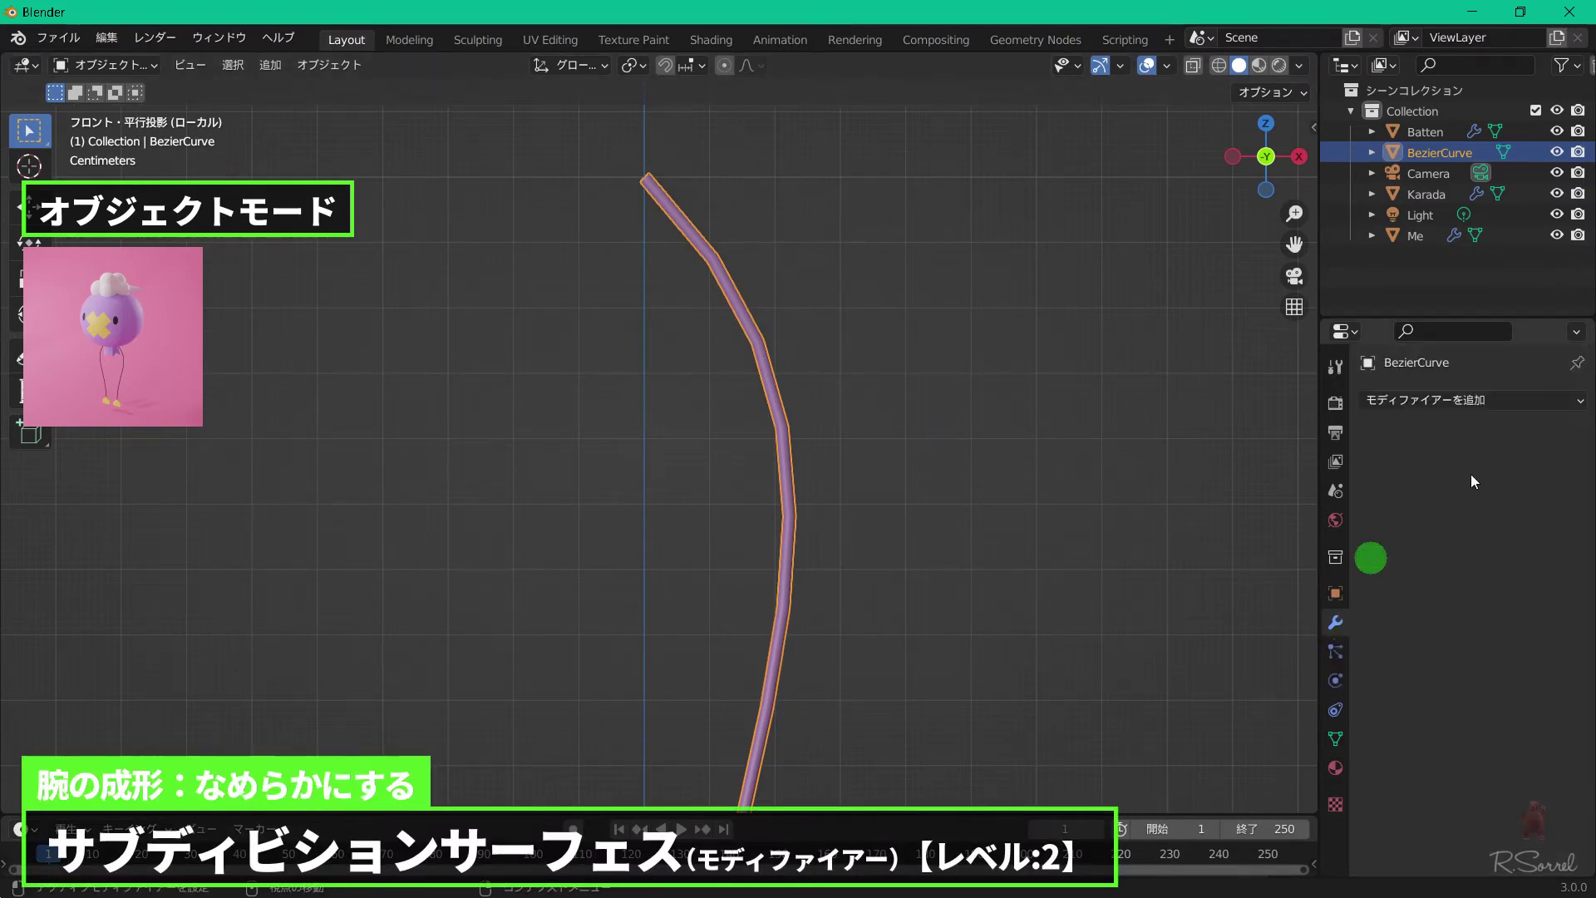
click(1563, 401)
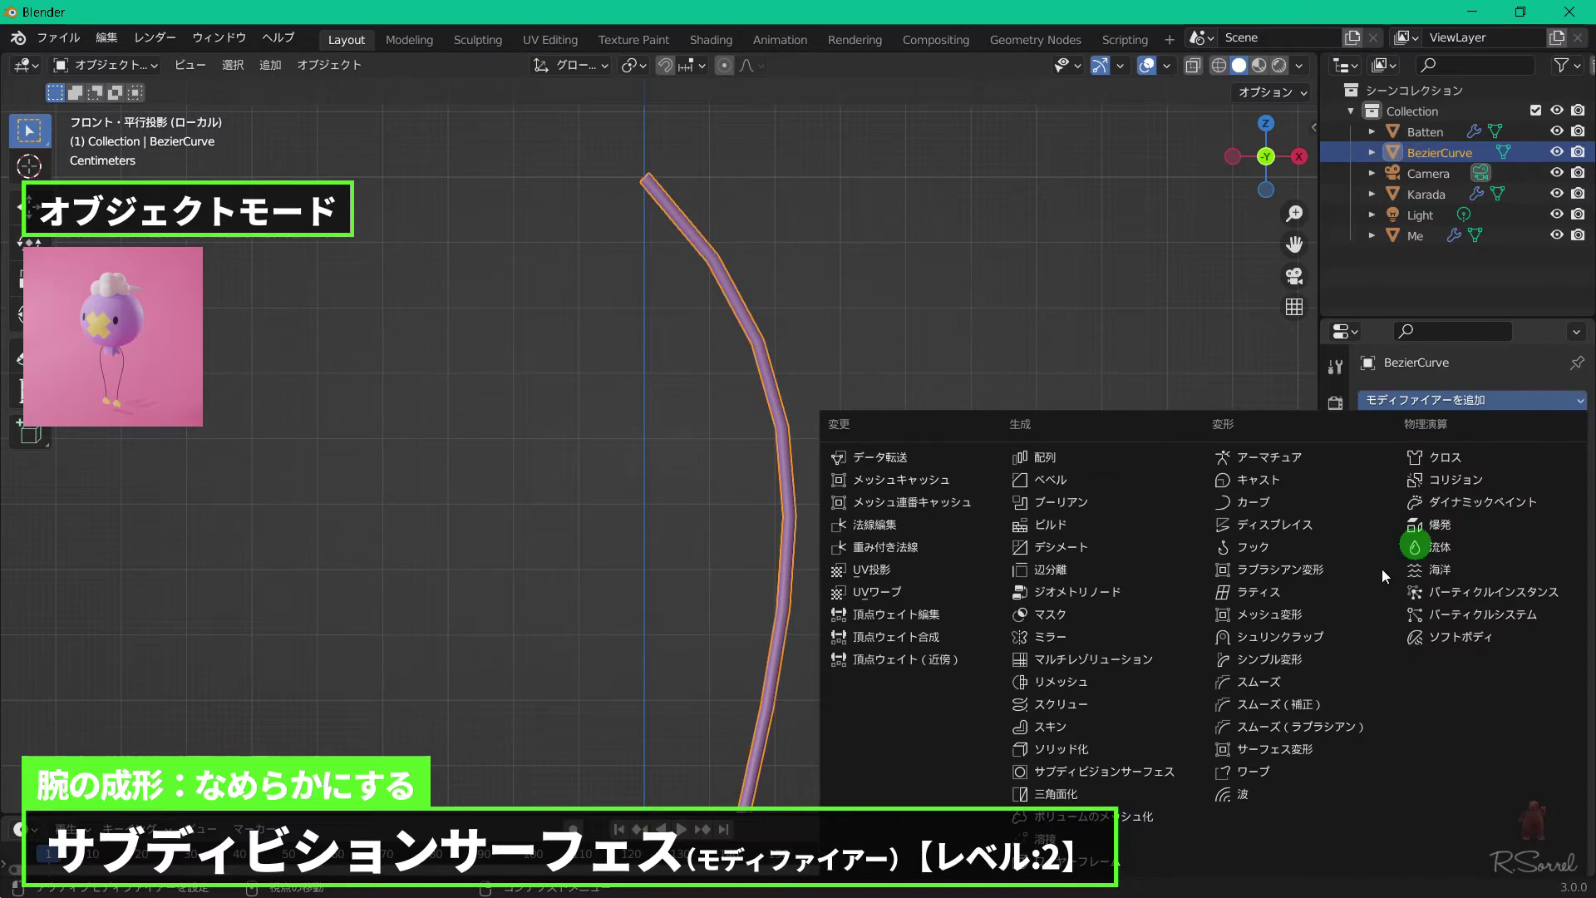
click(1155, 773)
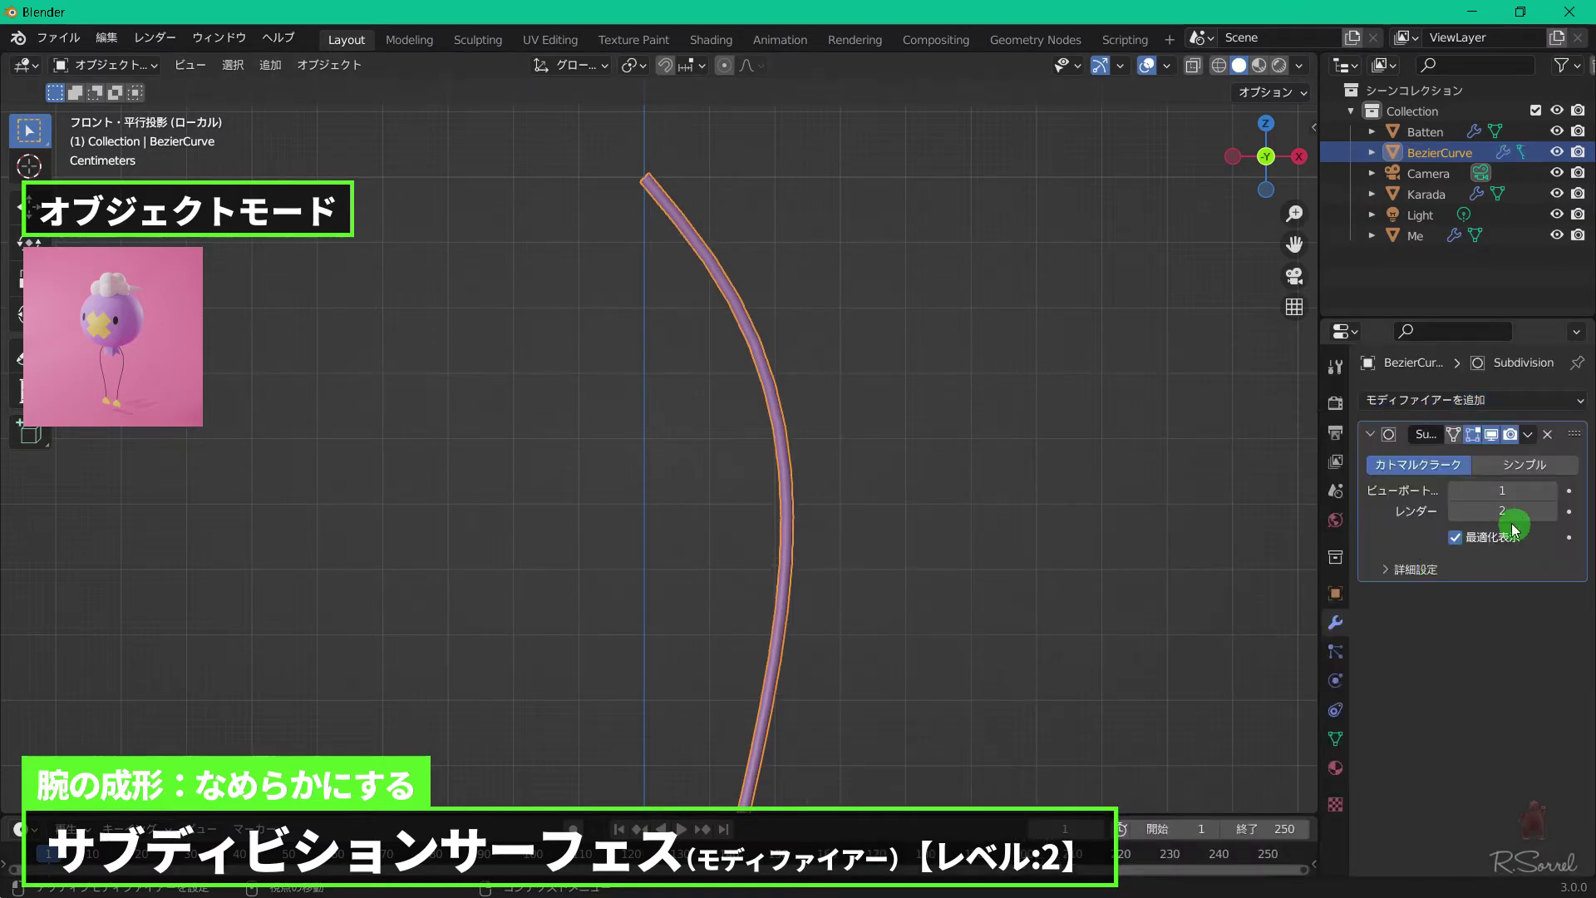
click(1552, 491)
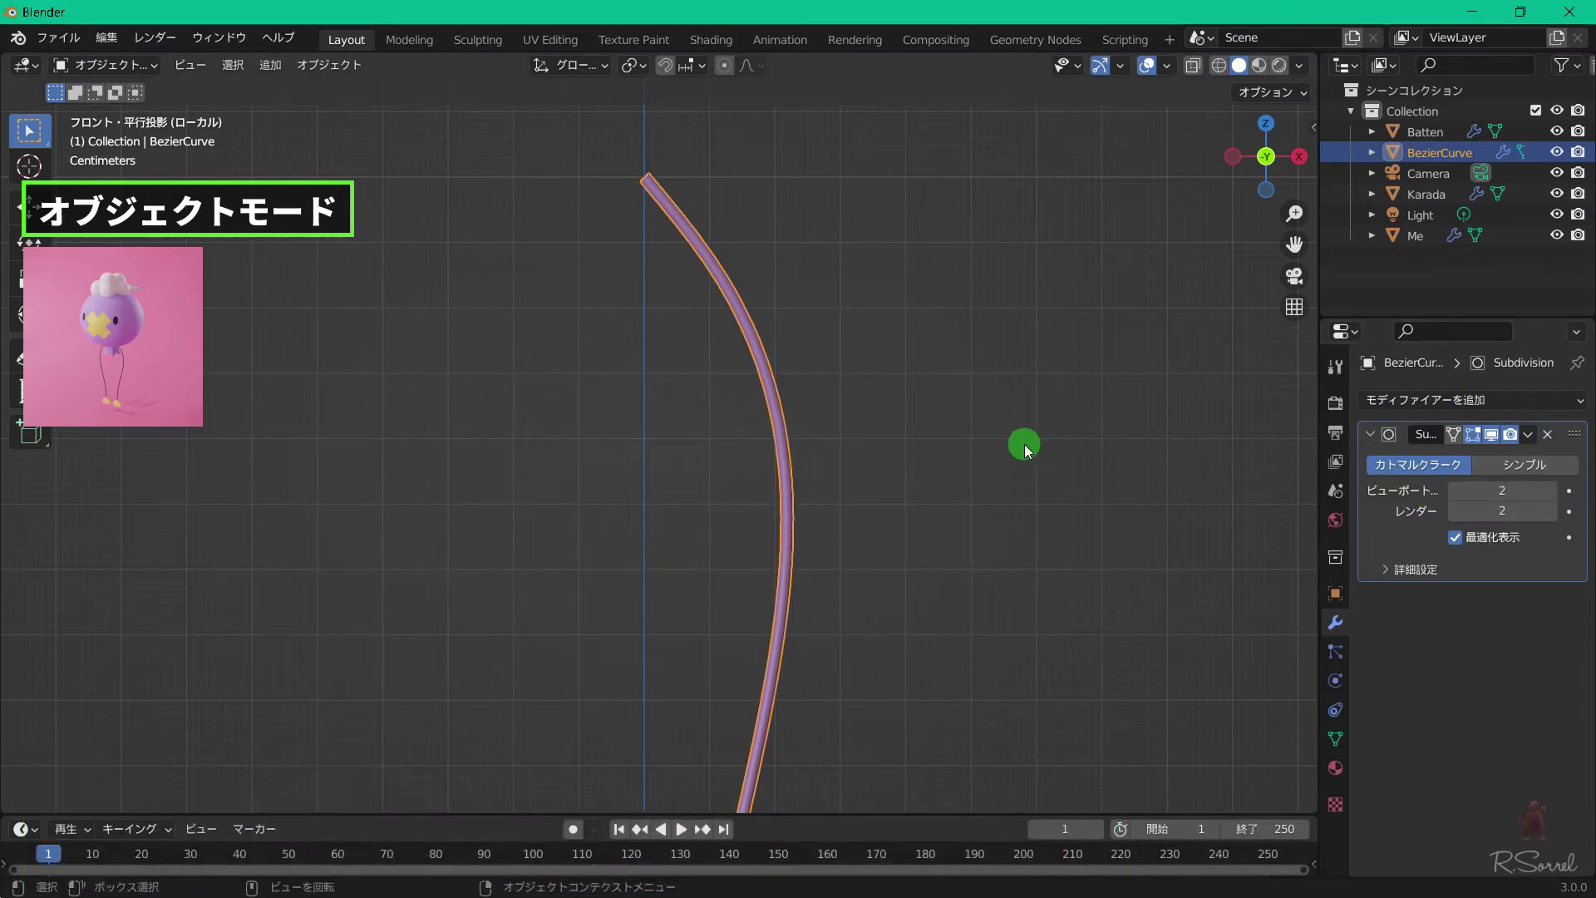
Leave local view and move the arm about 1.82 m down along Z so it hangs from the body's underside.
key(KP_Divide)
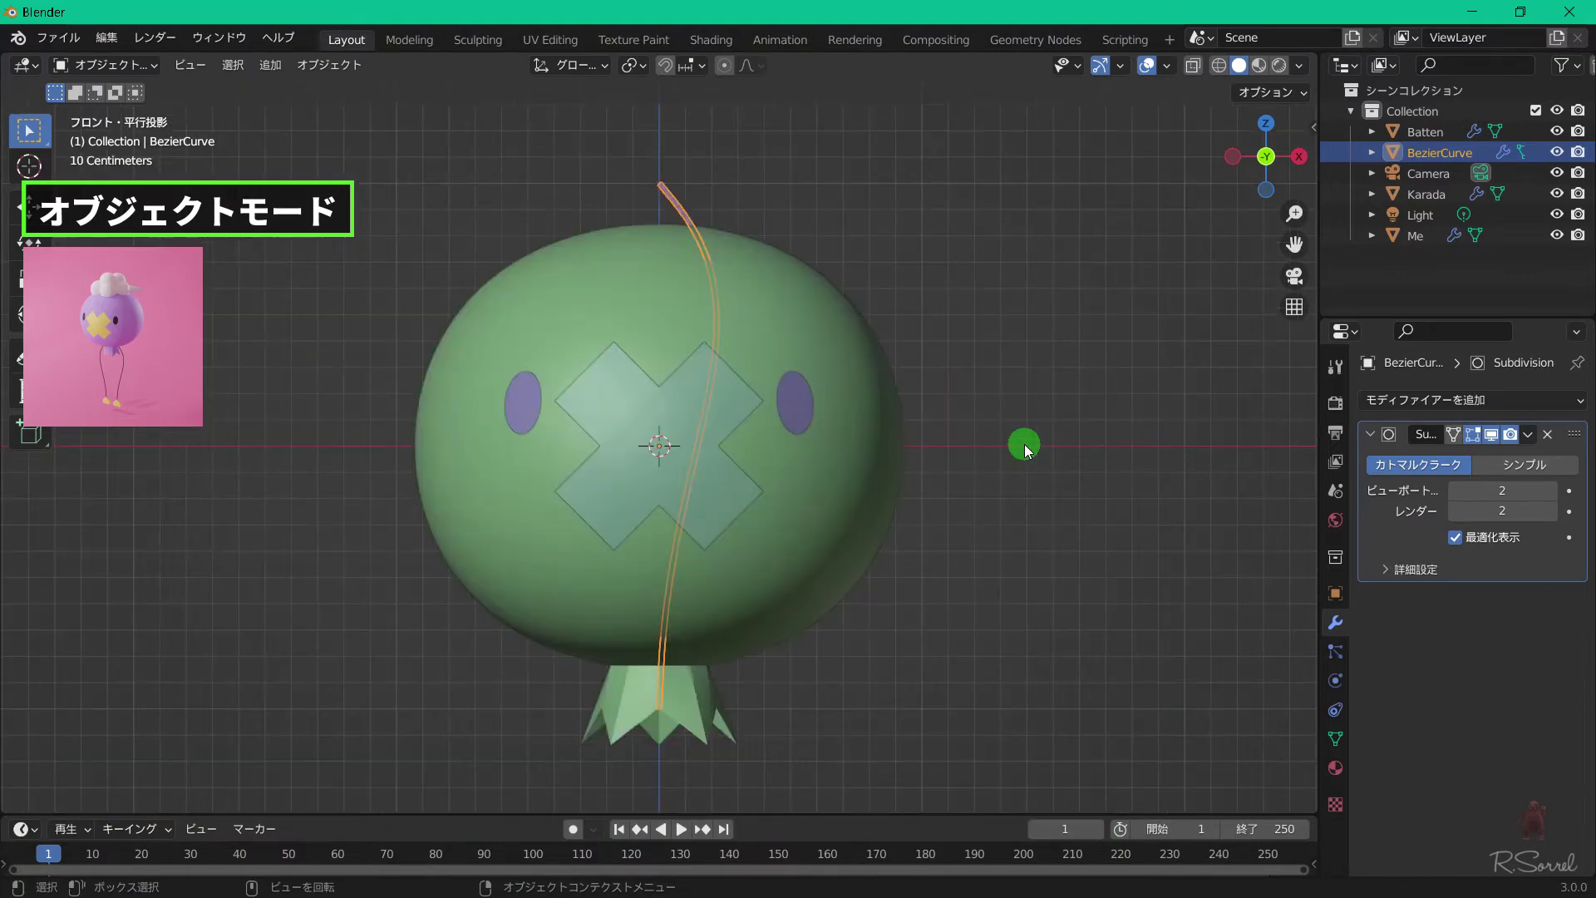
scroll(1025, 444, down, 4)
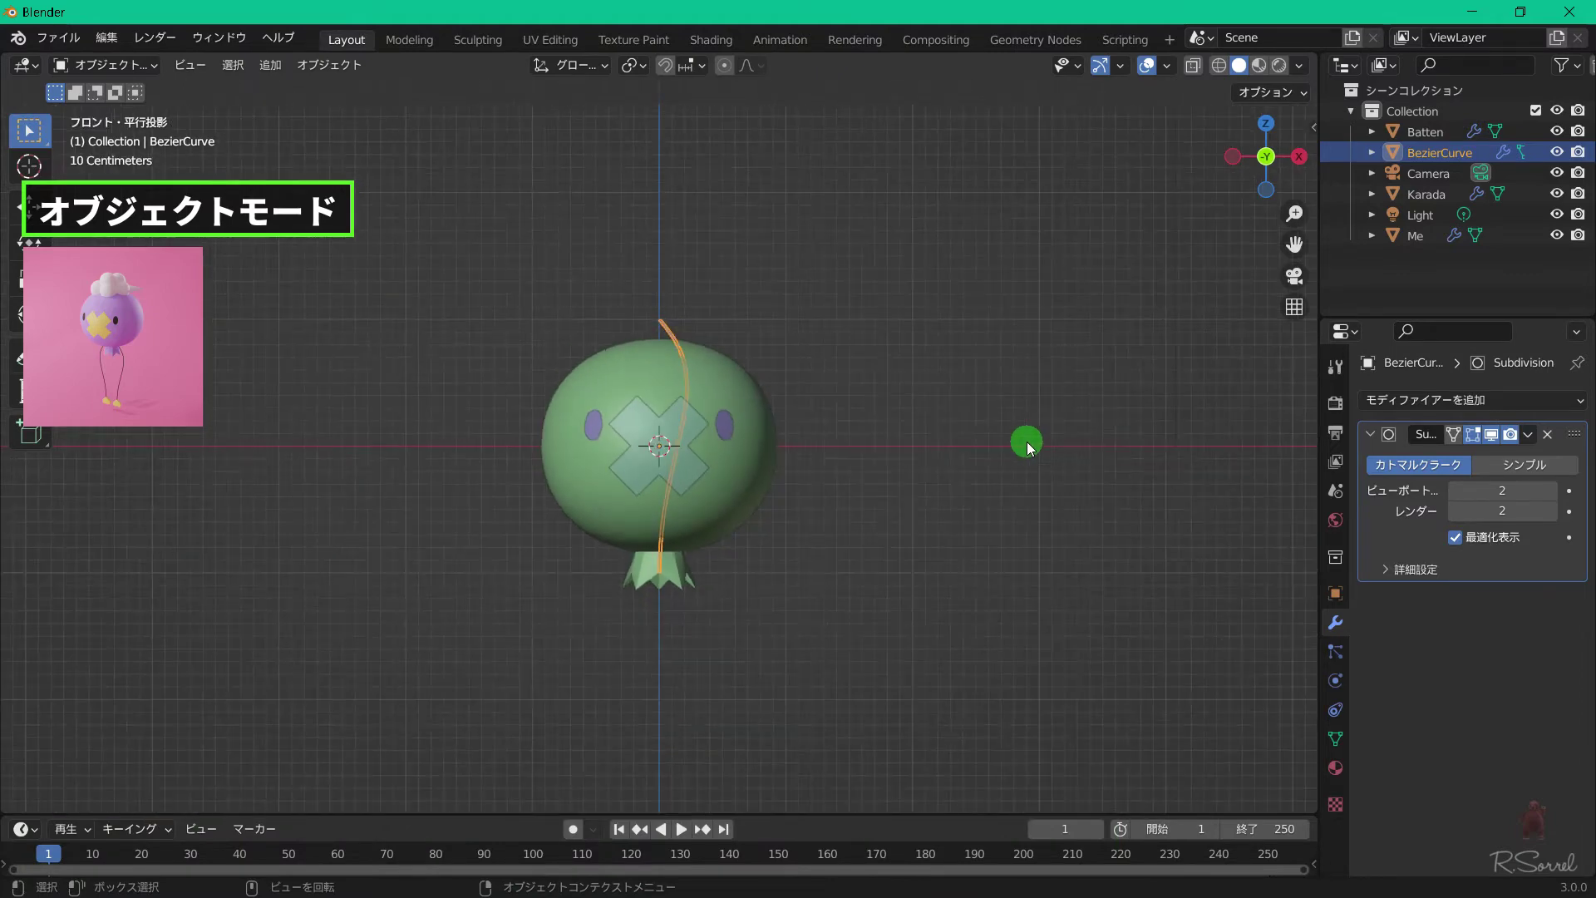
key(g)
key(z)
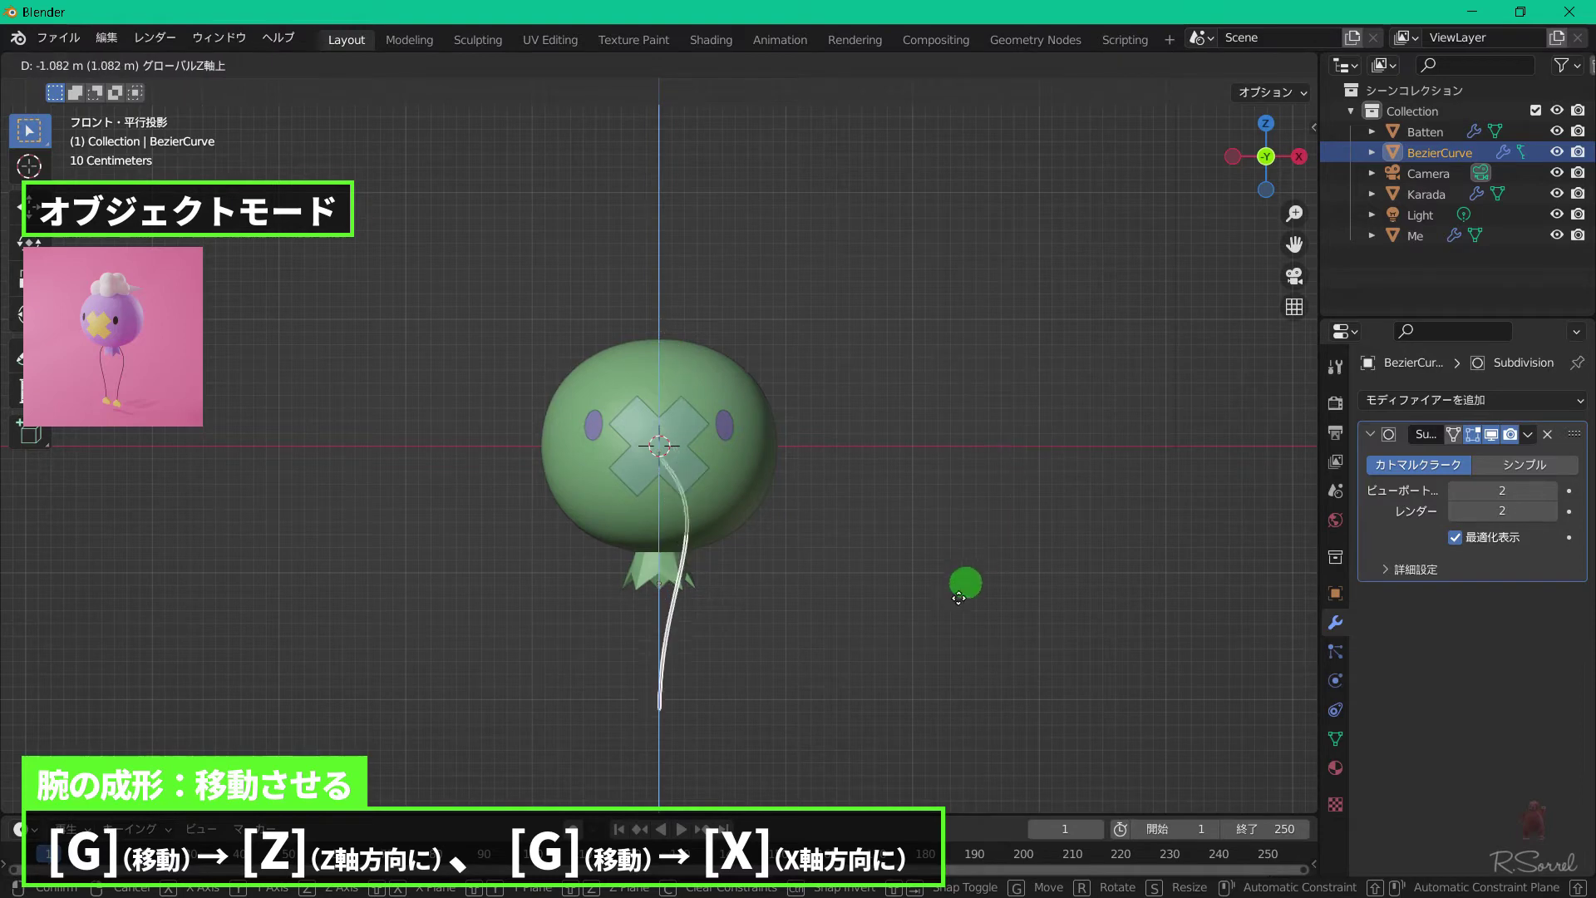
click(930, 670)
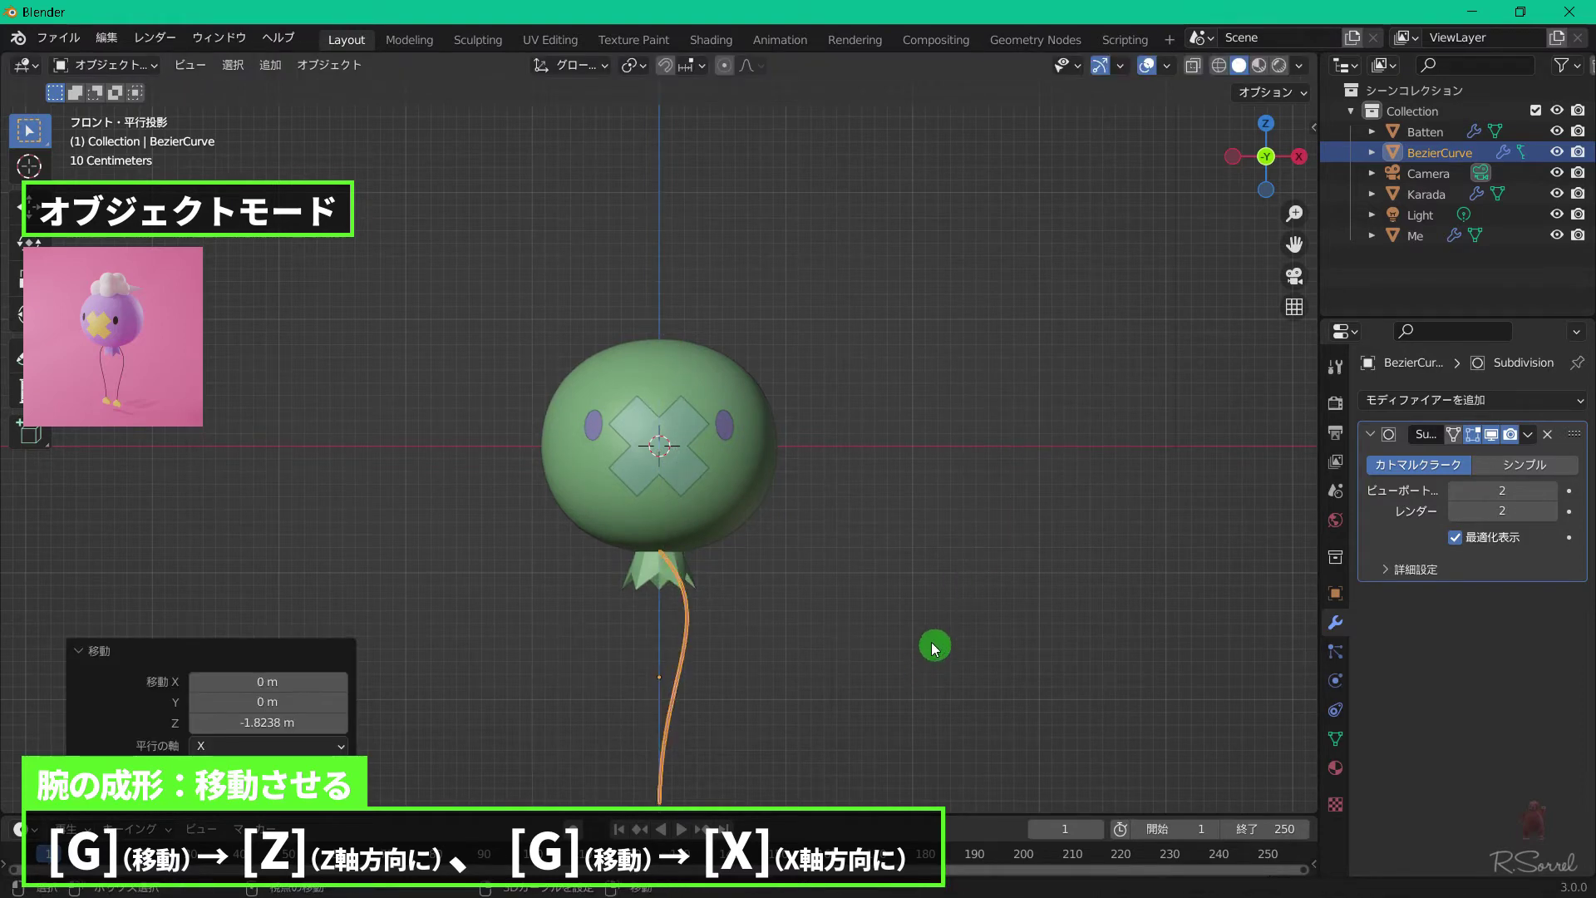
Move the arm slightly along positive X so its upper end meets the body beside the frilled base.
shift+middle_drag(930, 645, 942, 497)
key(g)
key(x)
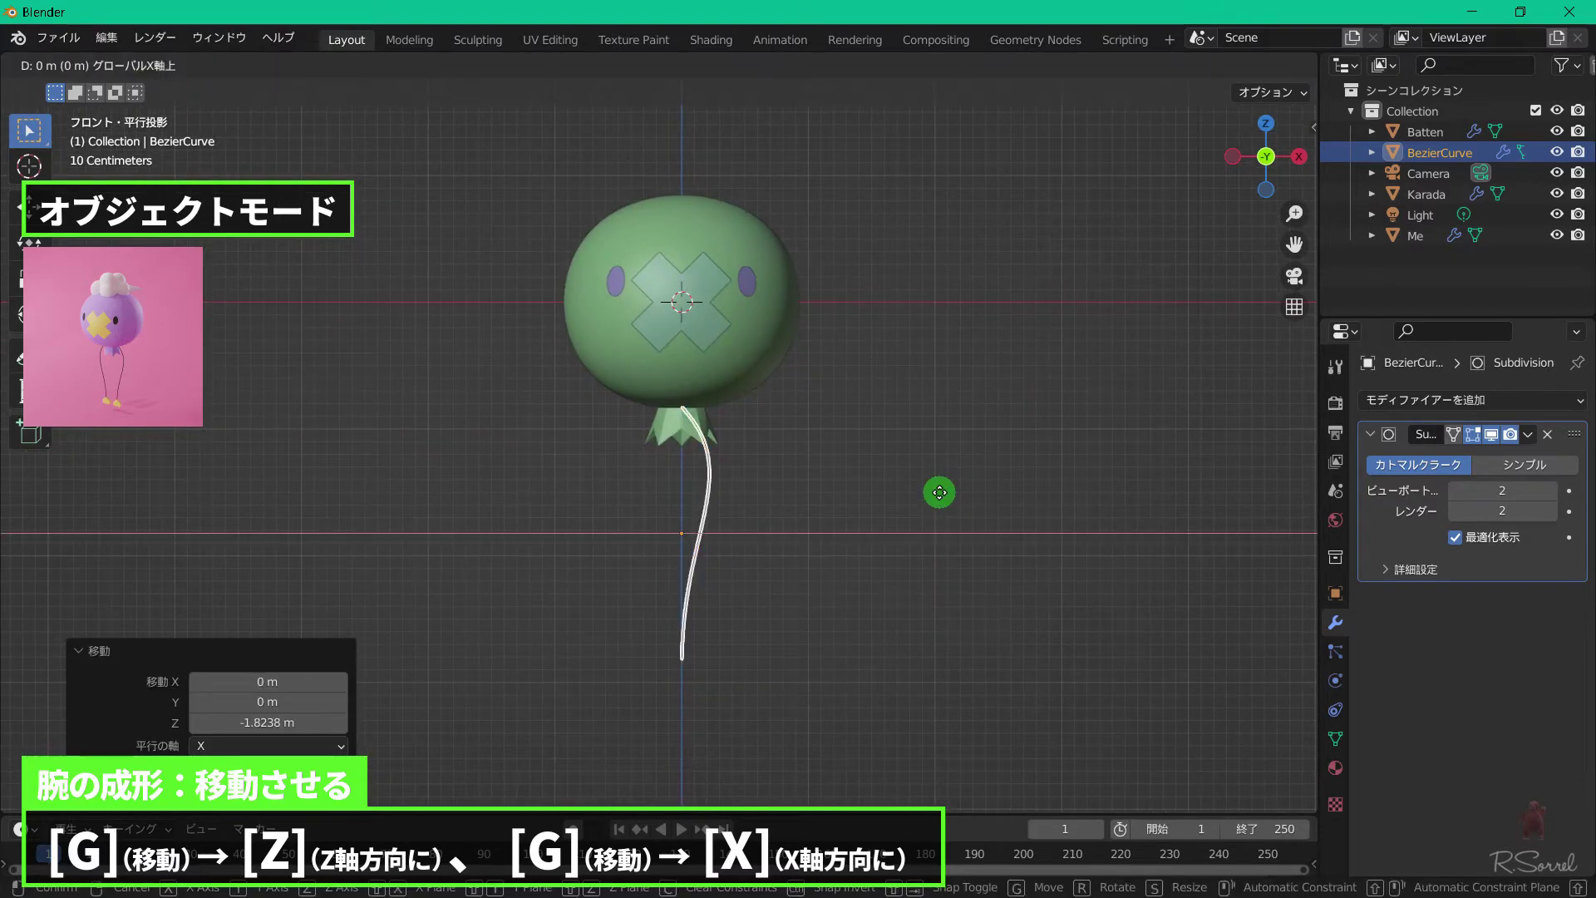
click(962, 501)
mouse_move(940, 441)
middle_down()
mouse_move(845, 457)
mouse_move(960, 433)
middle_up()
scroll(845, 456, up, 3)
click(845, 457)
key(KP_1)
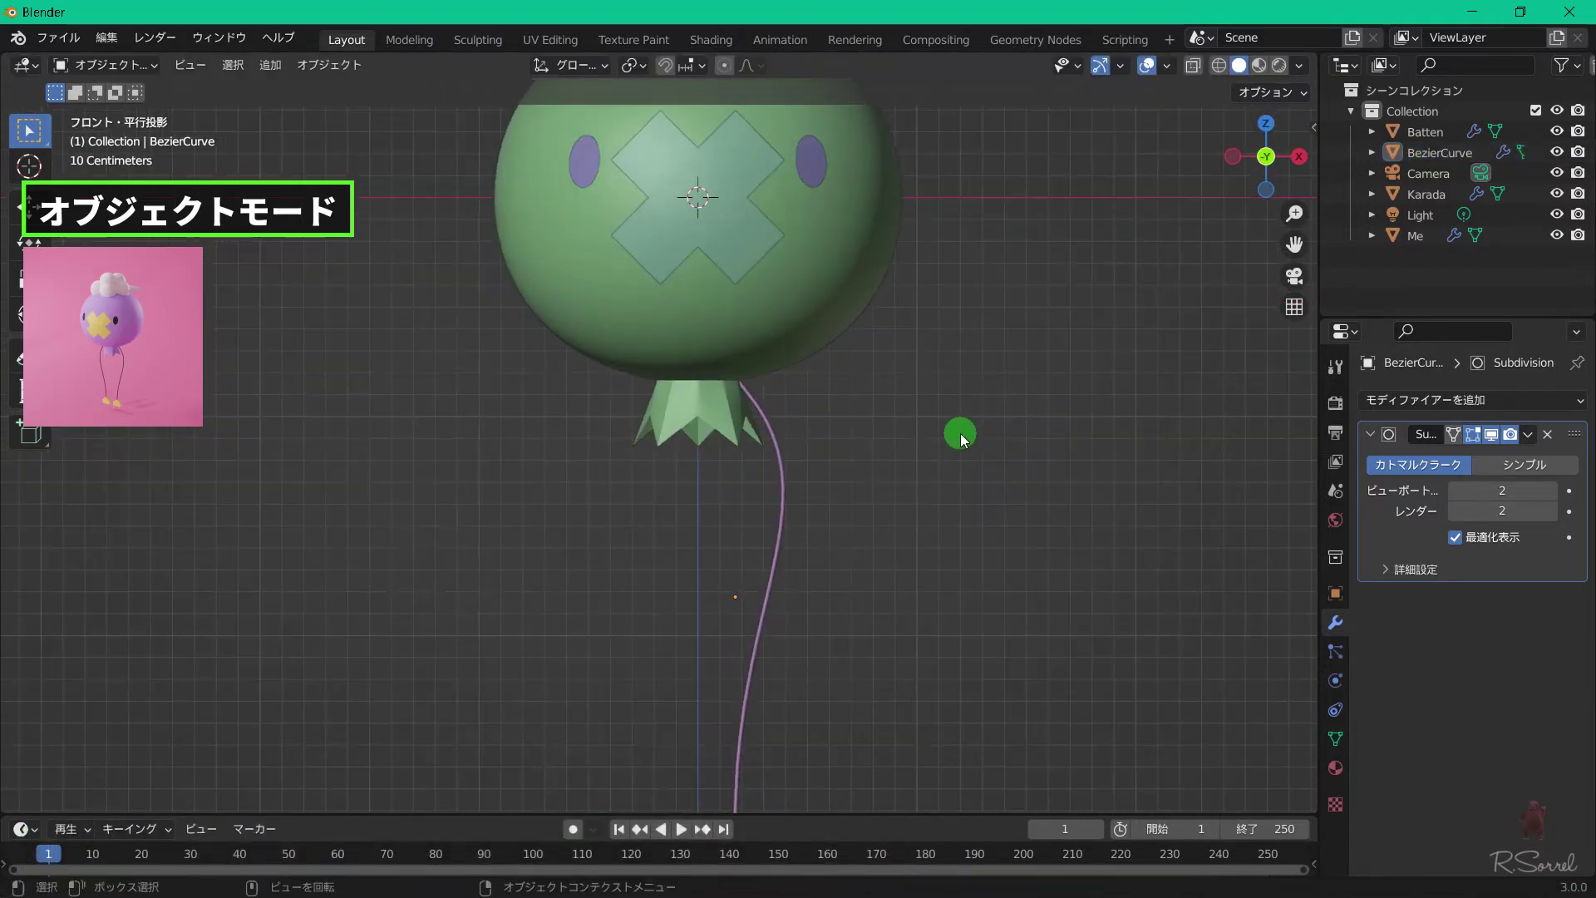
Add a Mirror modifier on the X axis to the arm, using Karada as the mirror object.
scroll(960, 434, down, 2)
click(748, 484)
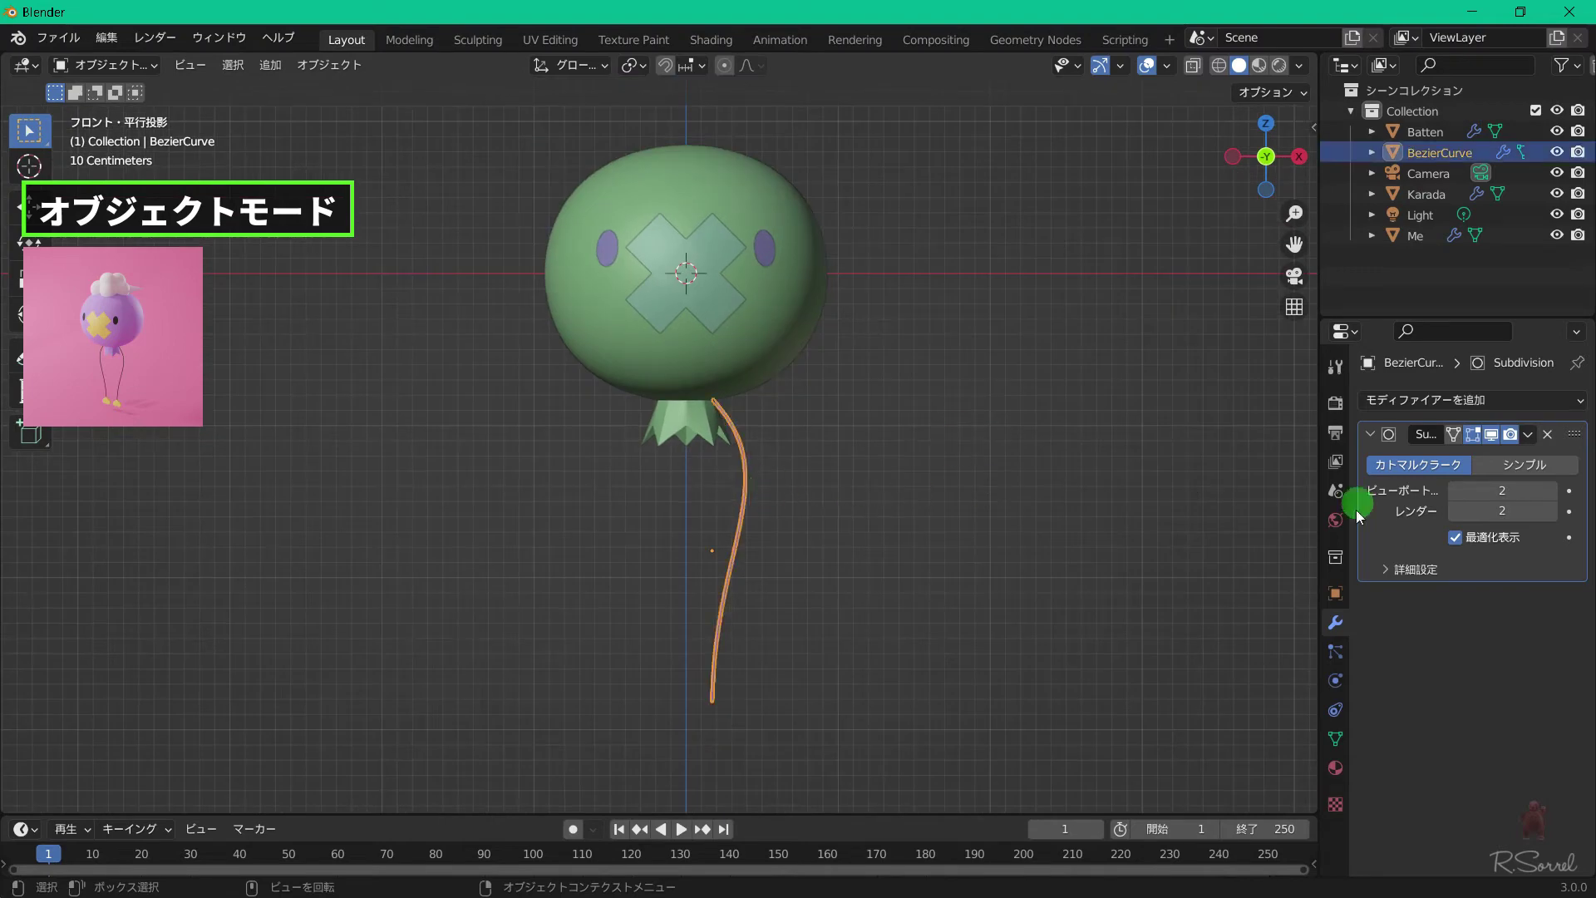
click(1424, 400)
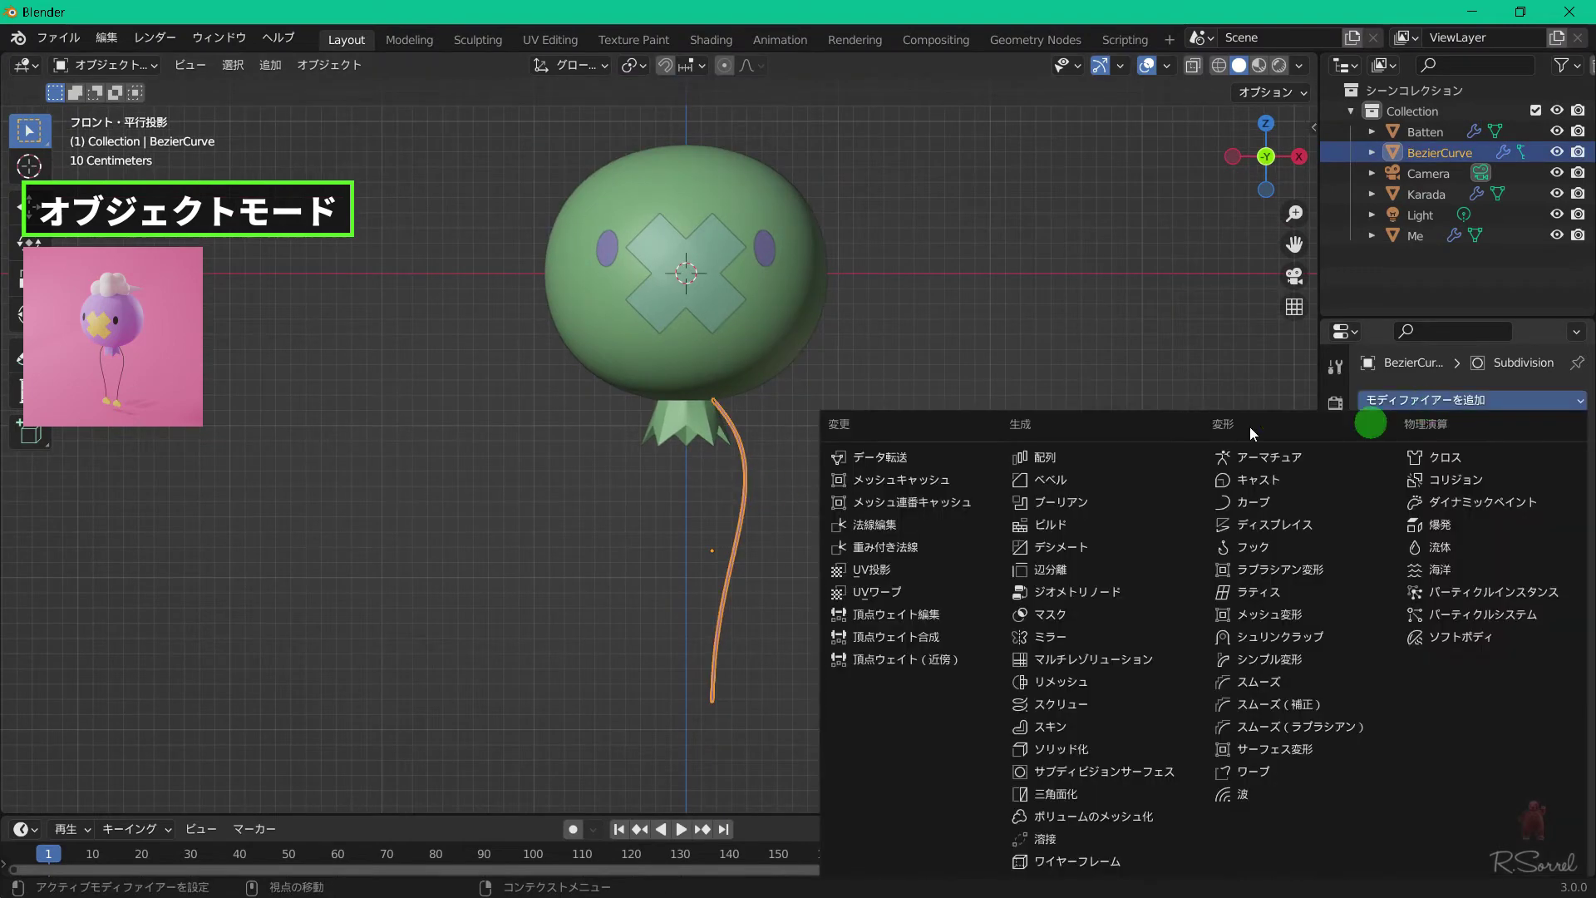
click(1150, 636)
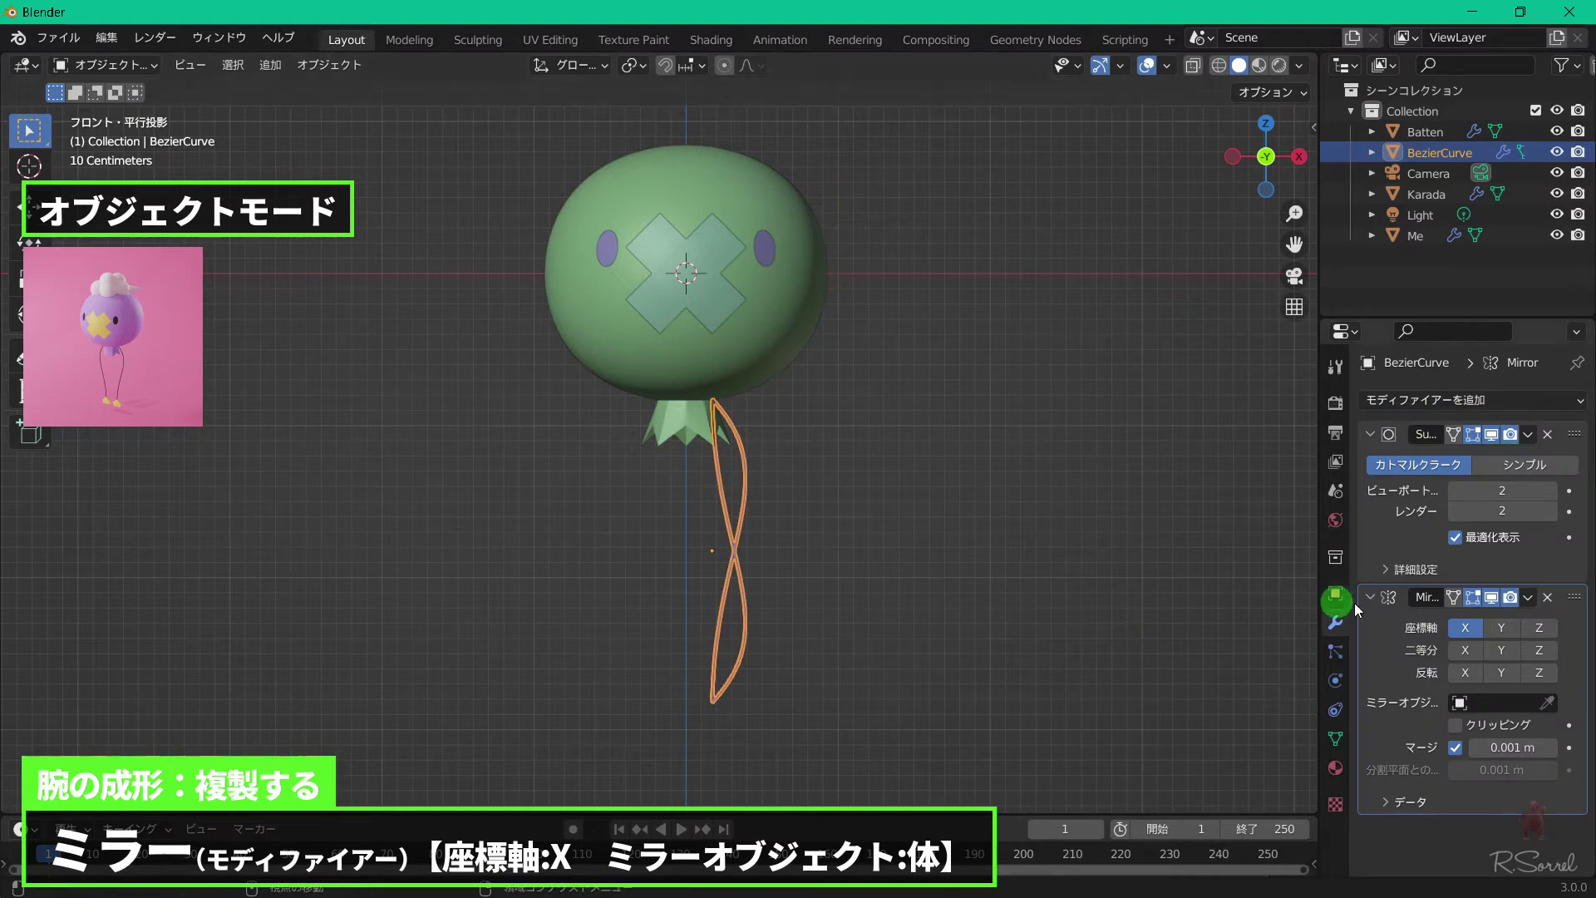
click(1484, 703)
click(1424, 526)
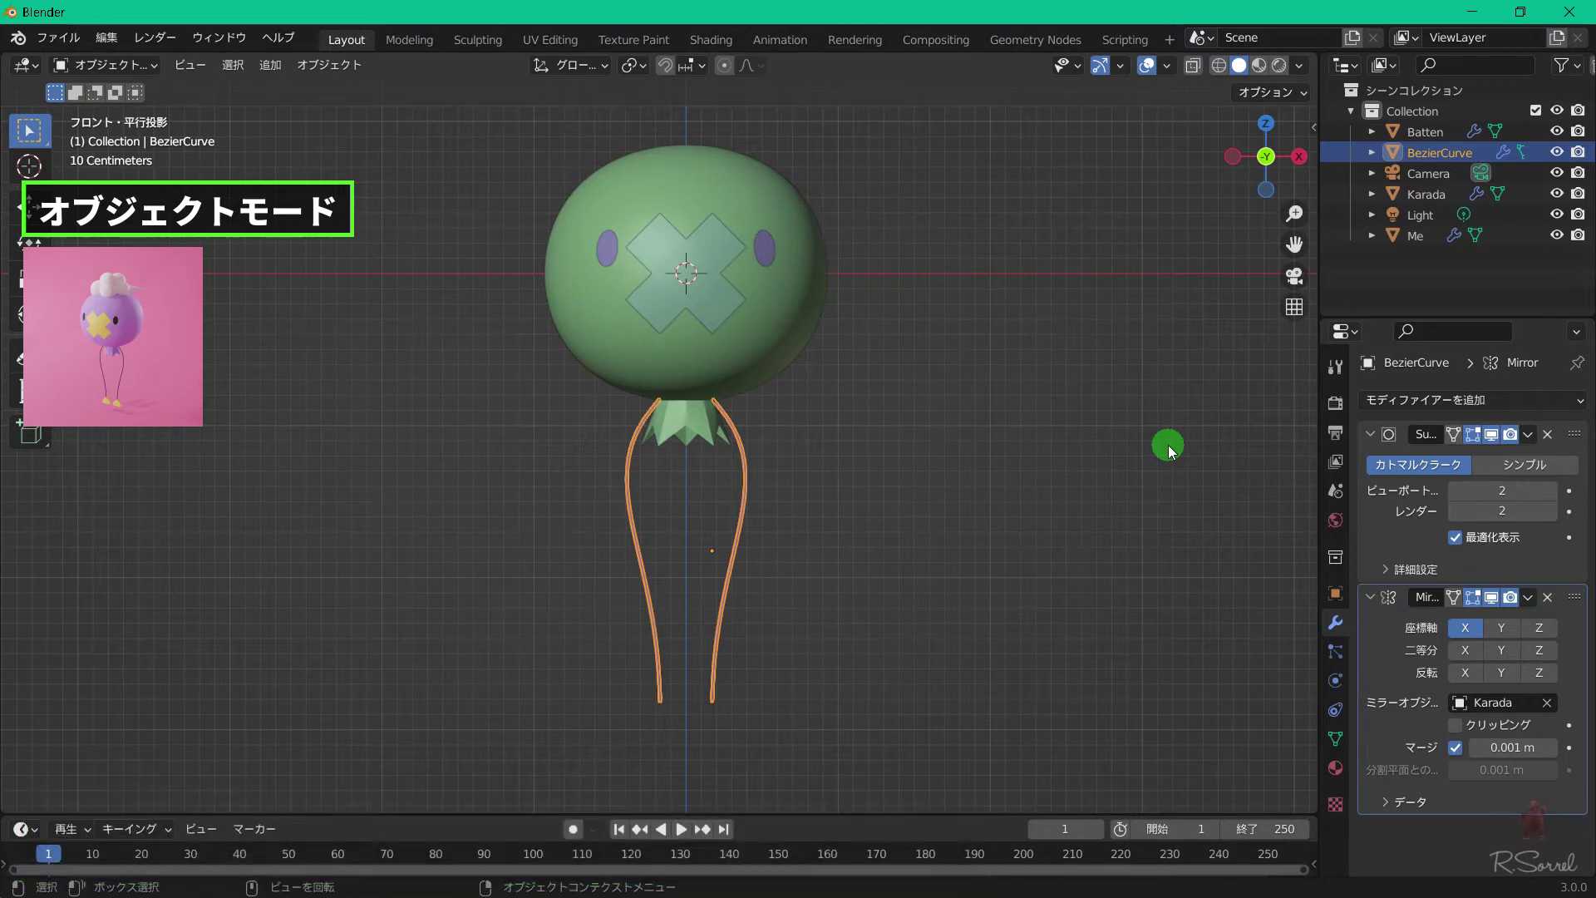
Apply the arm's rotation and scale, and rename the object Ude.
key(ctrl+a)
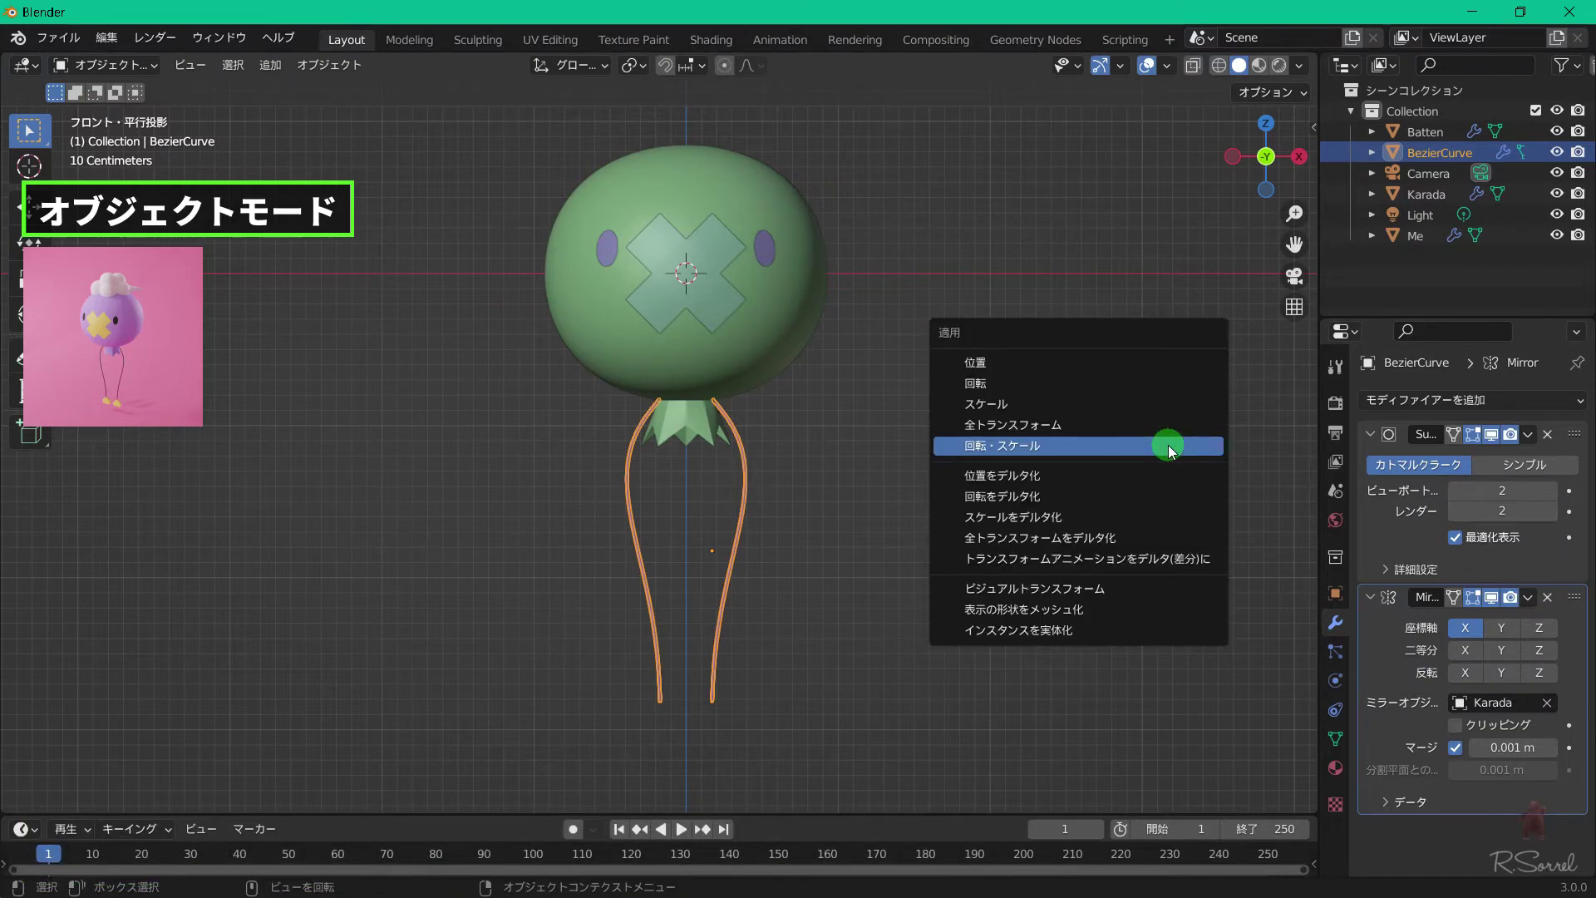
click(1168, 450)
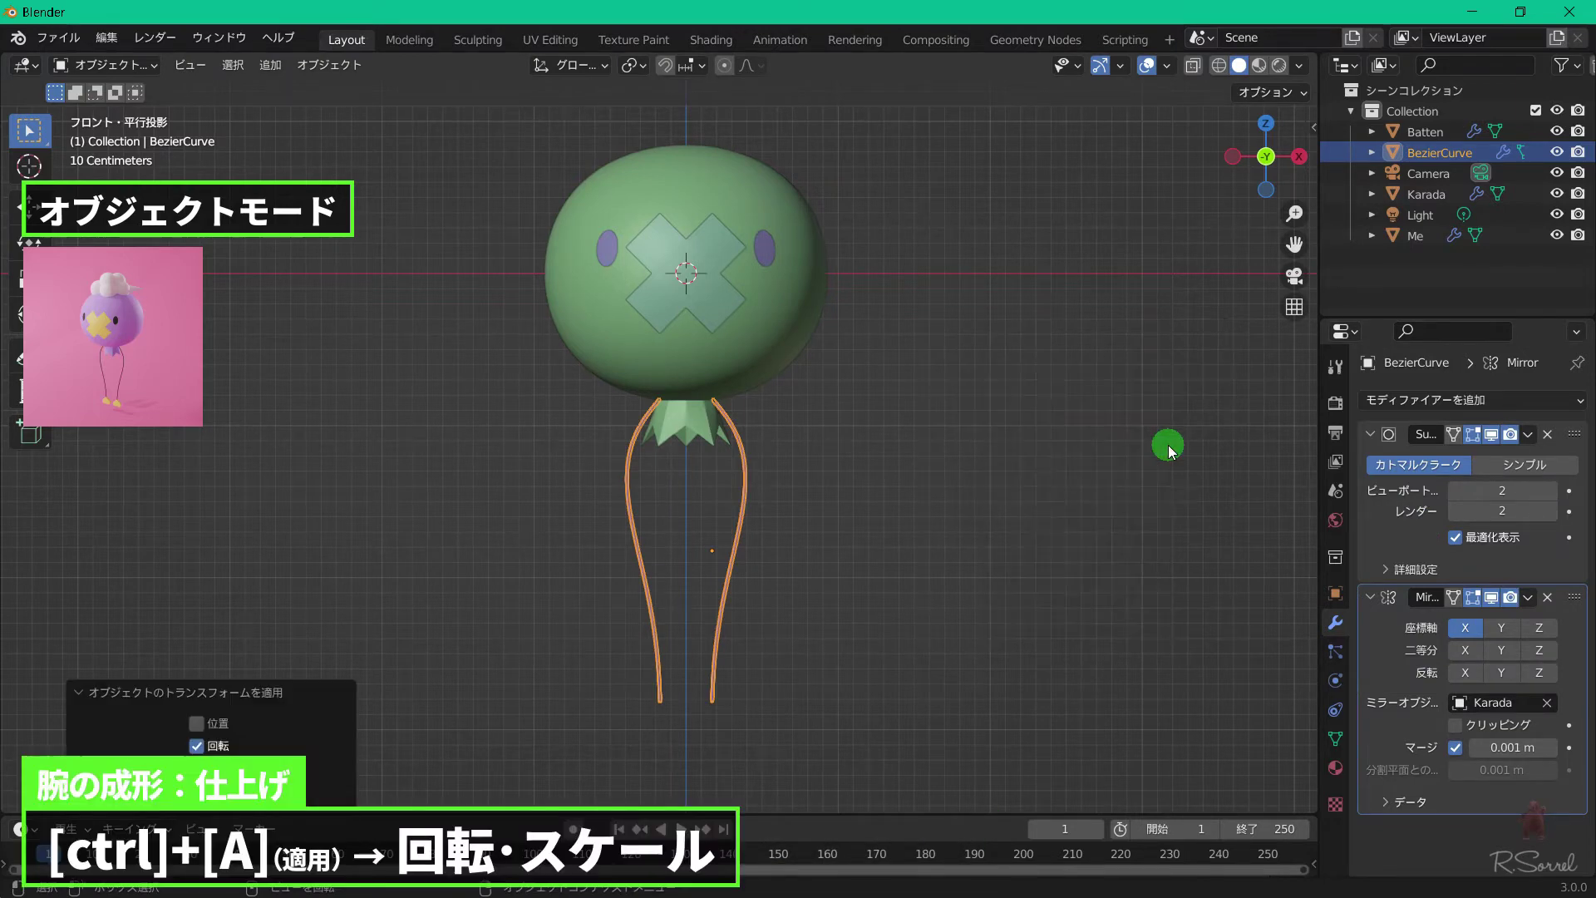
key(F2)
text(Ude)
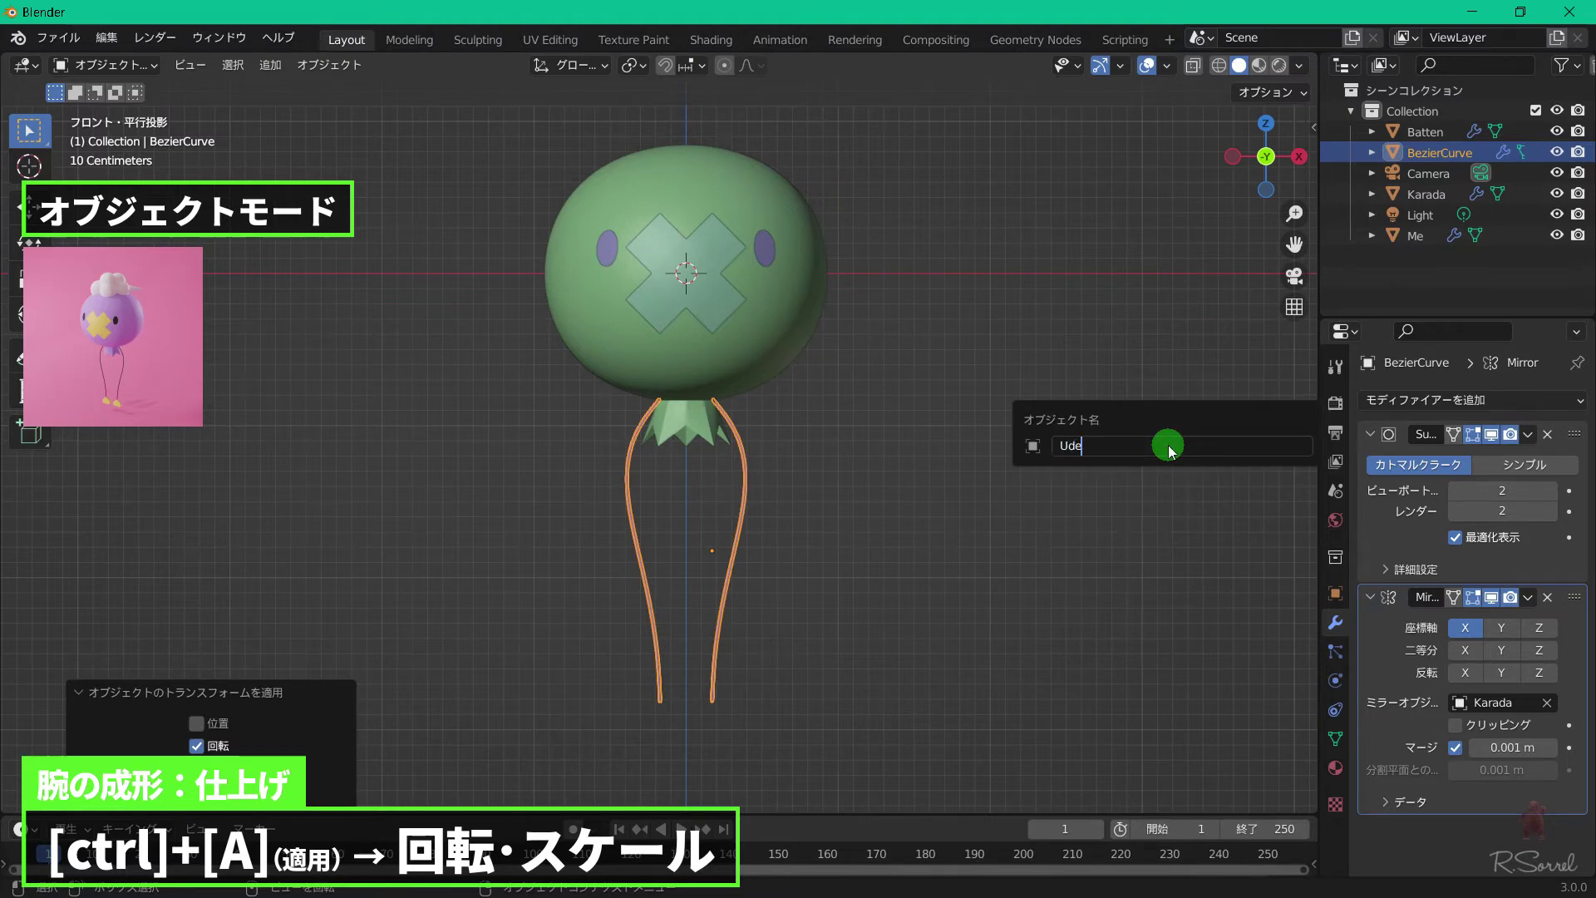
key(Return)
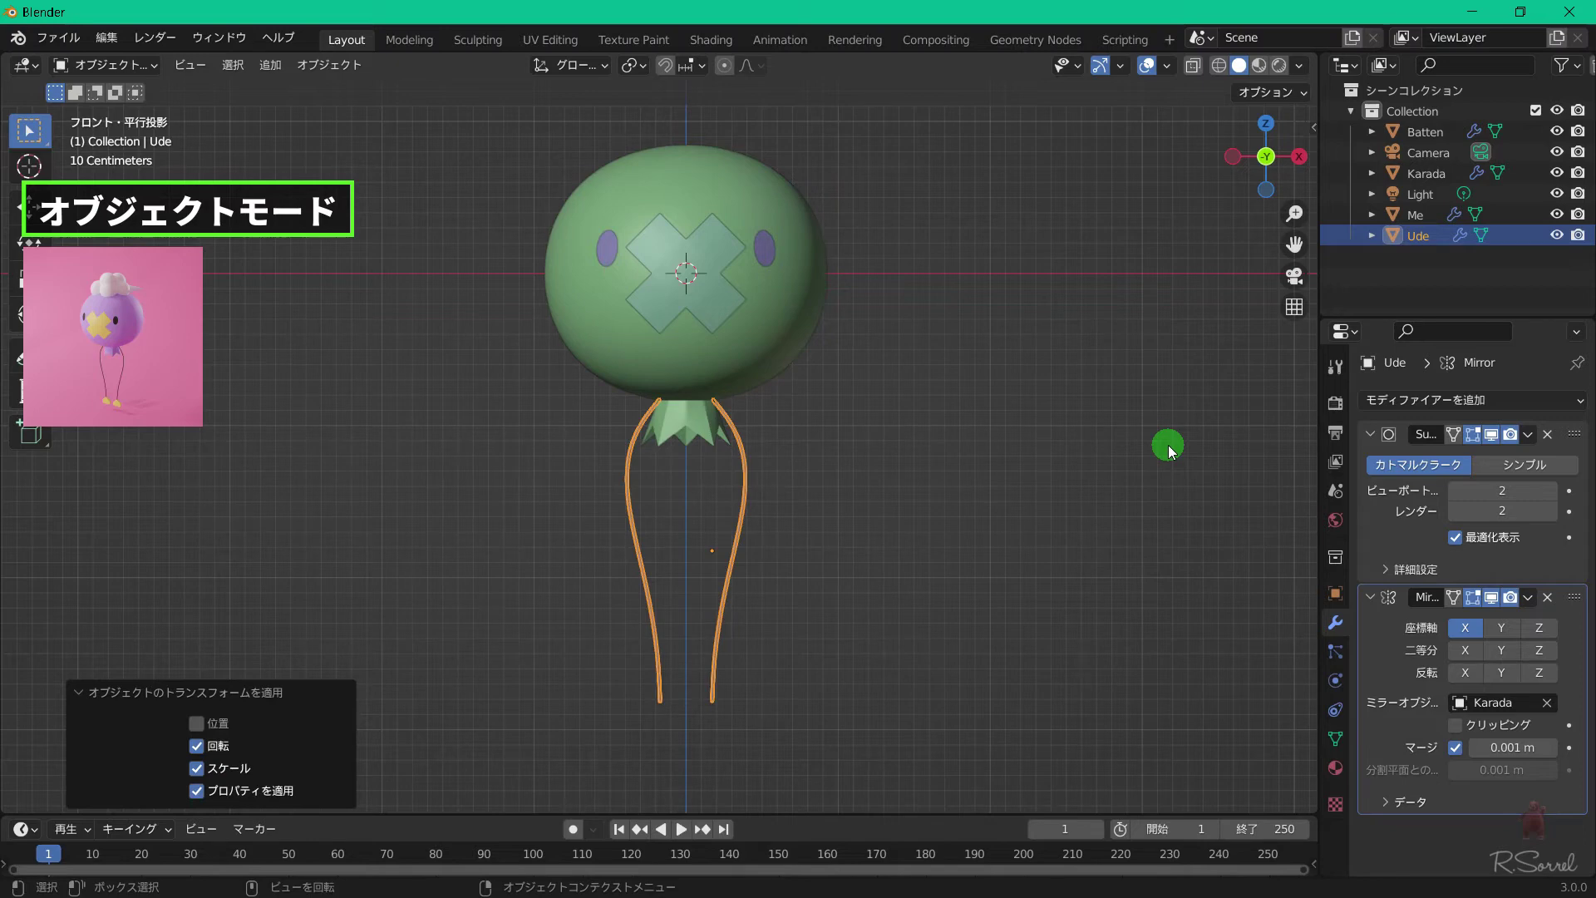
Add a cube mesh for the heart and isolate it in local view.
key(shift+a)
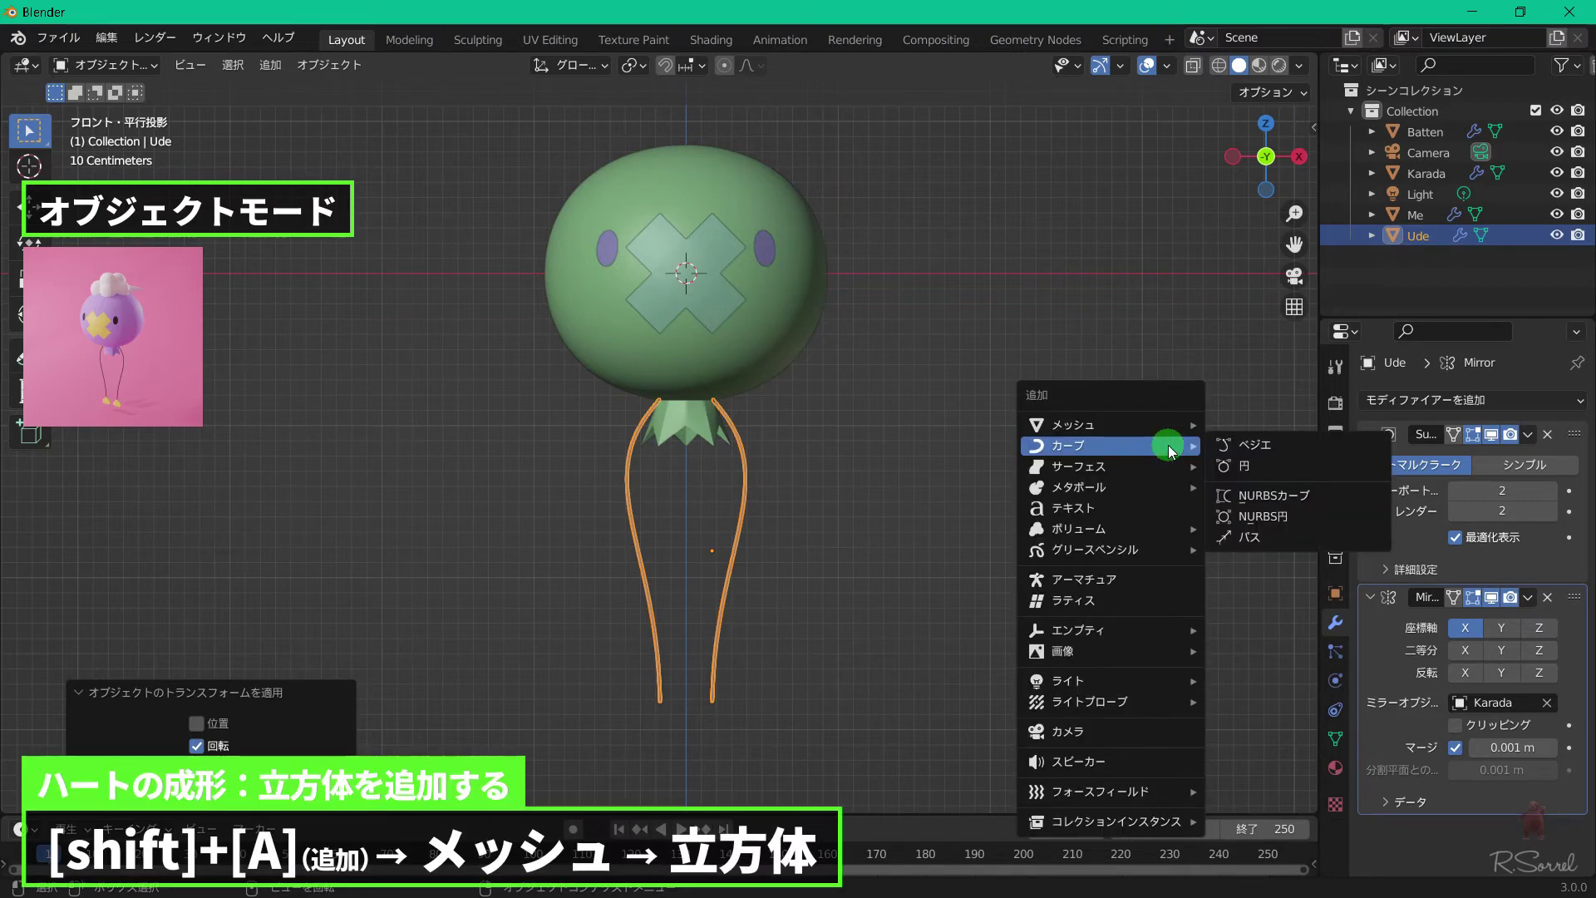
mouse_move(1168, 425)
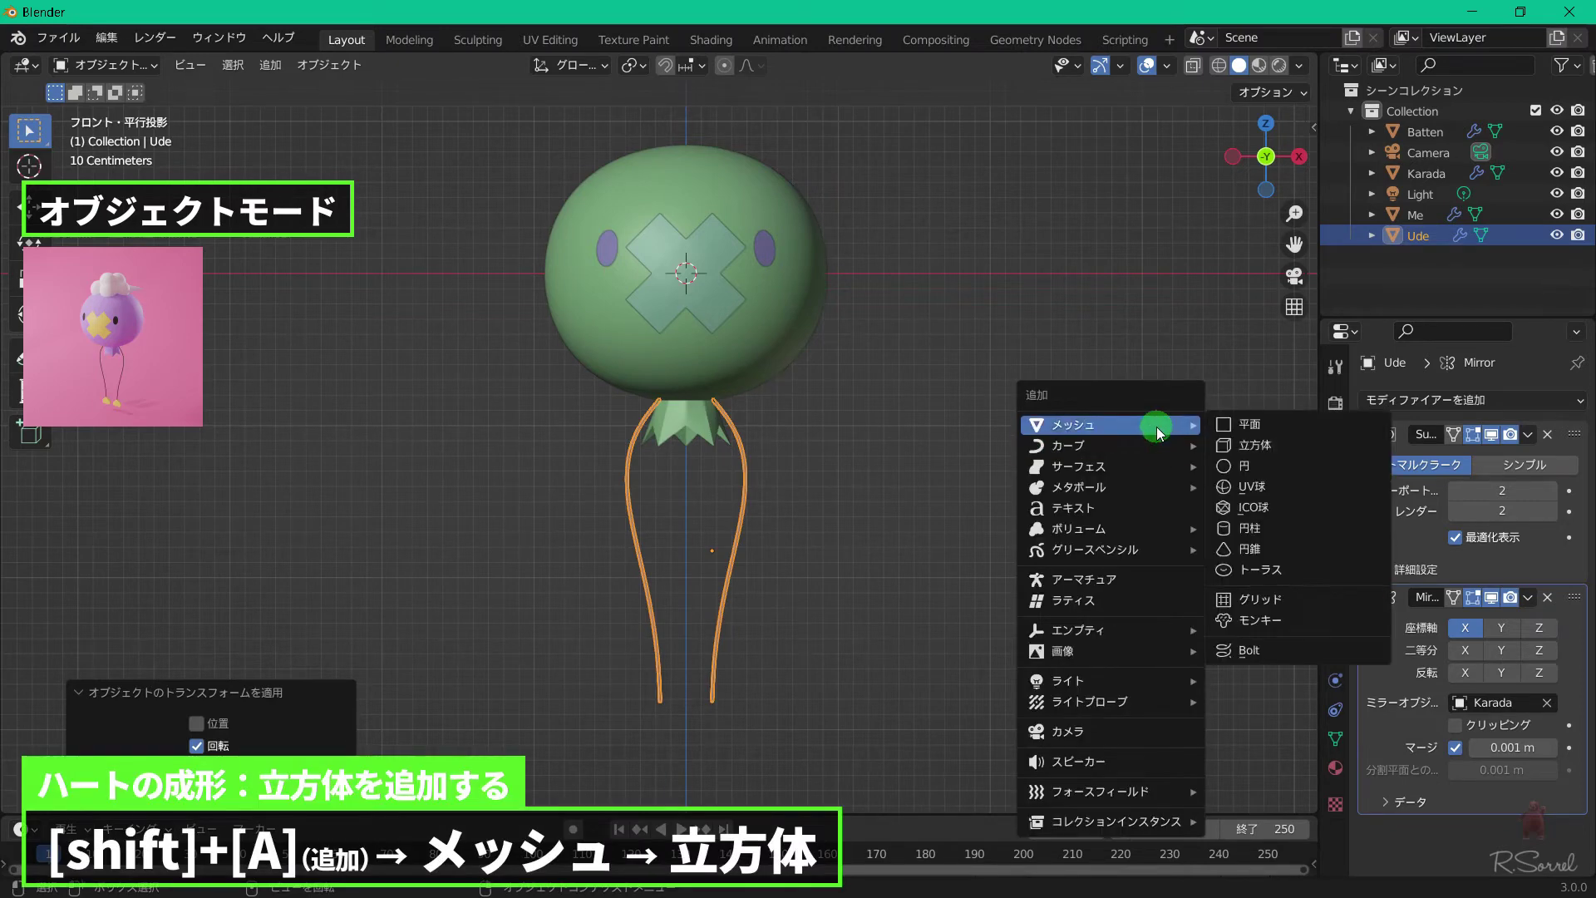
click(1259, 452)
key(KP_Divide)
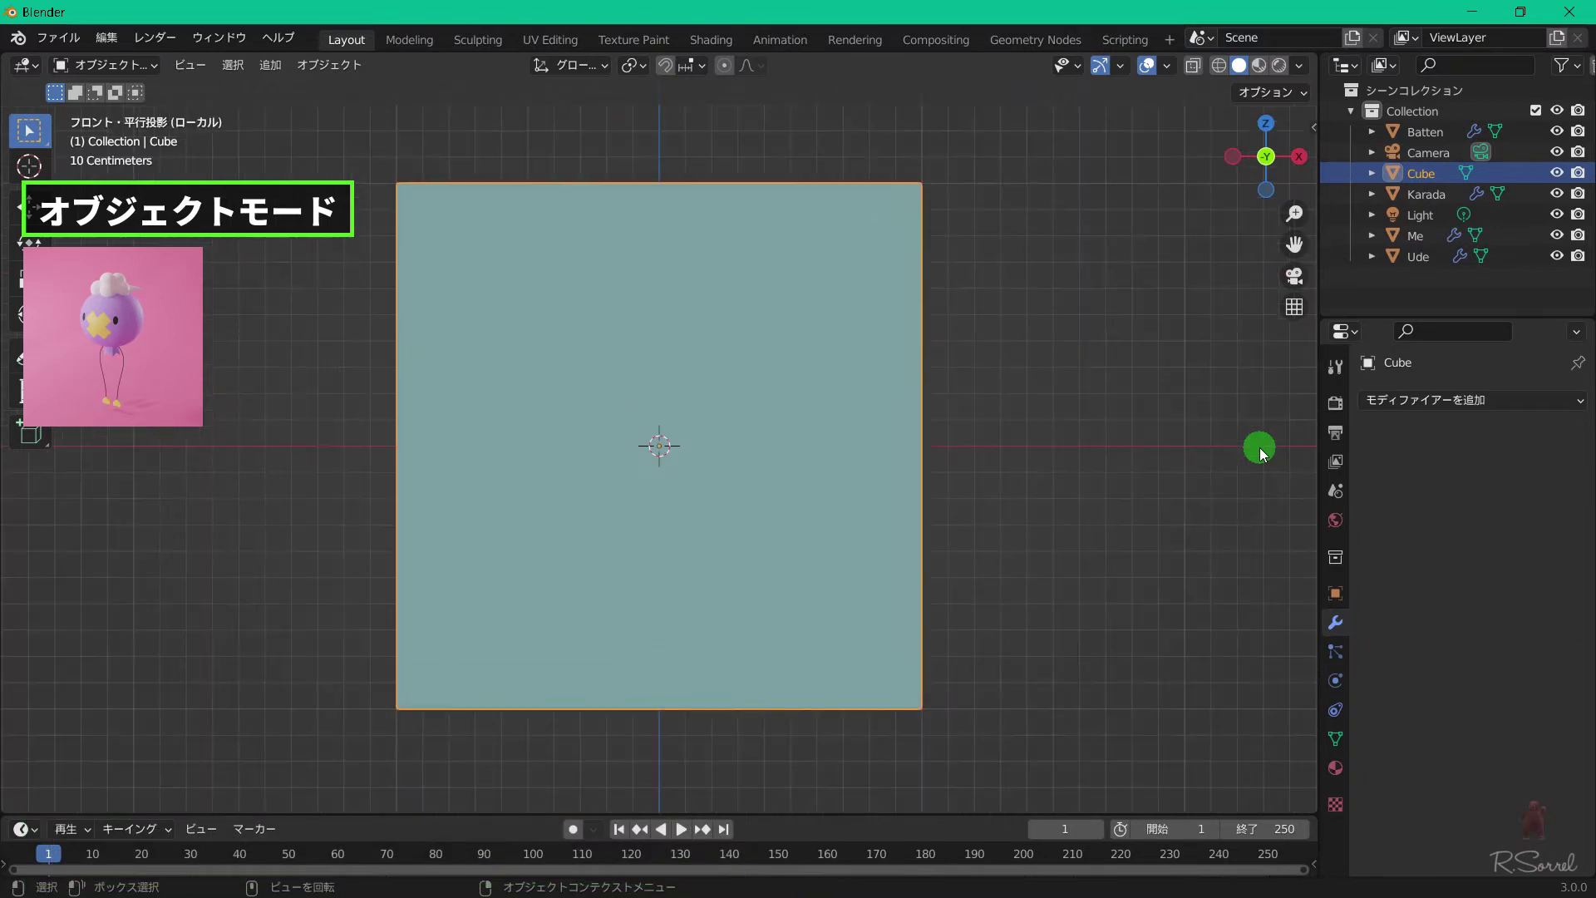
In top view with wireframe shading, delete the cube's vertices at its positive X, positive Y corner.
key(KP_7)
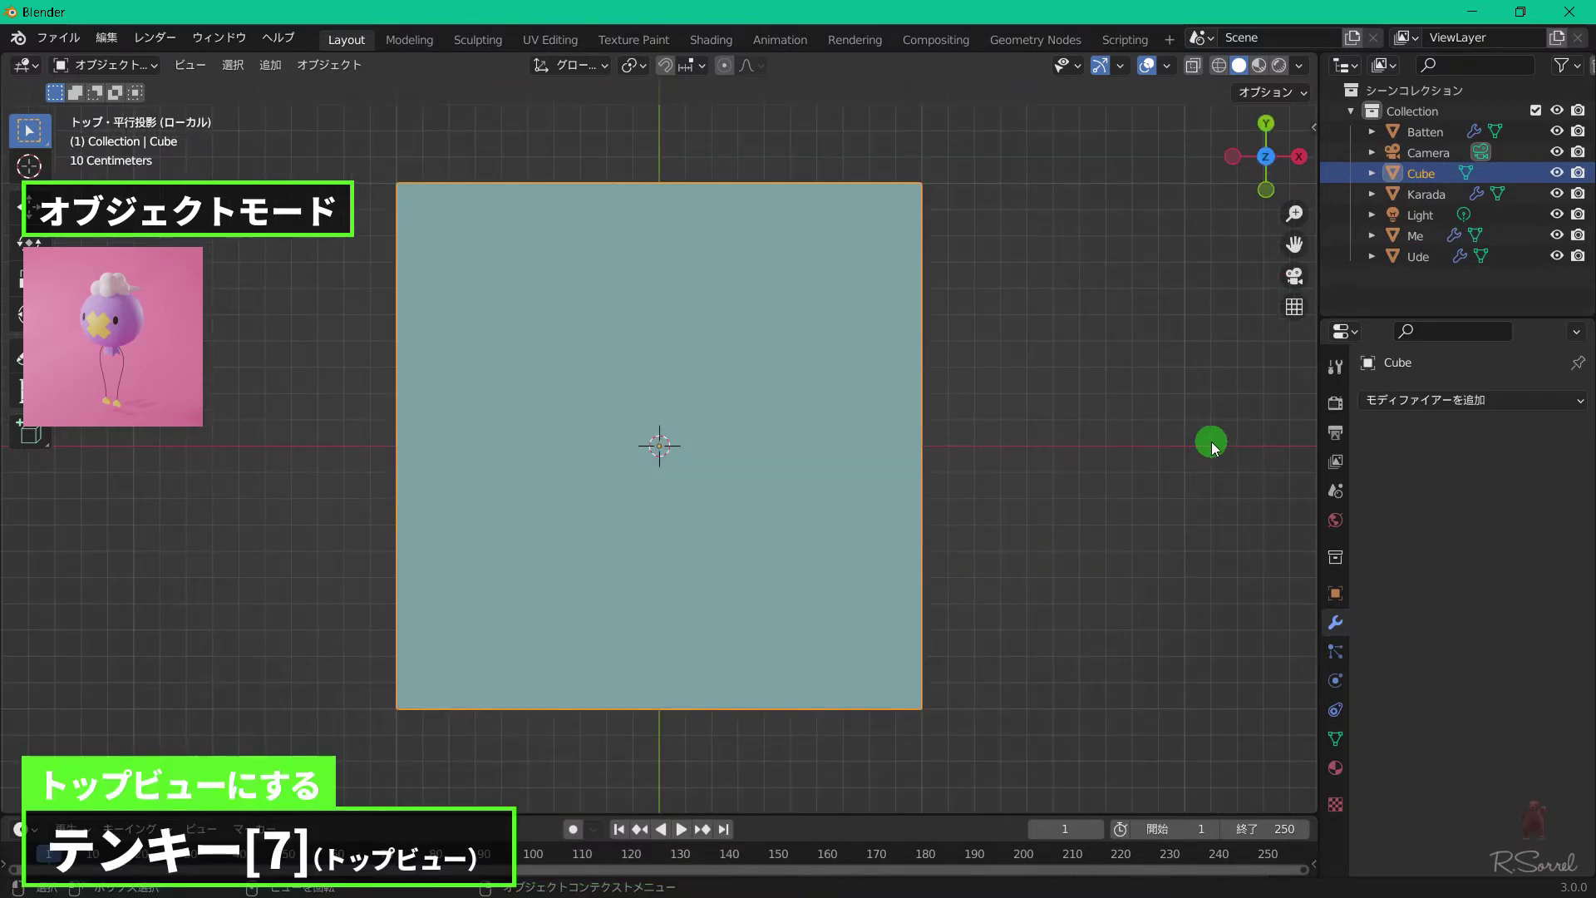
key(Tab)
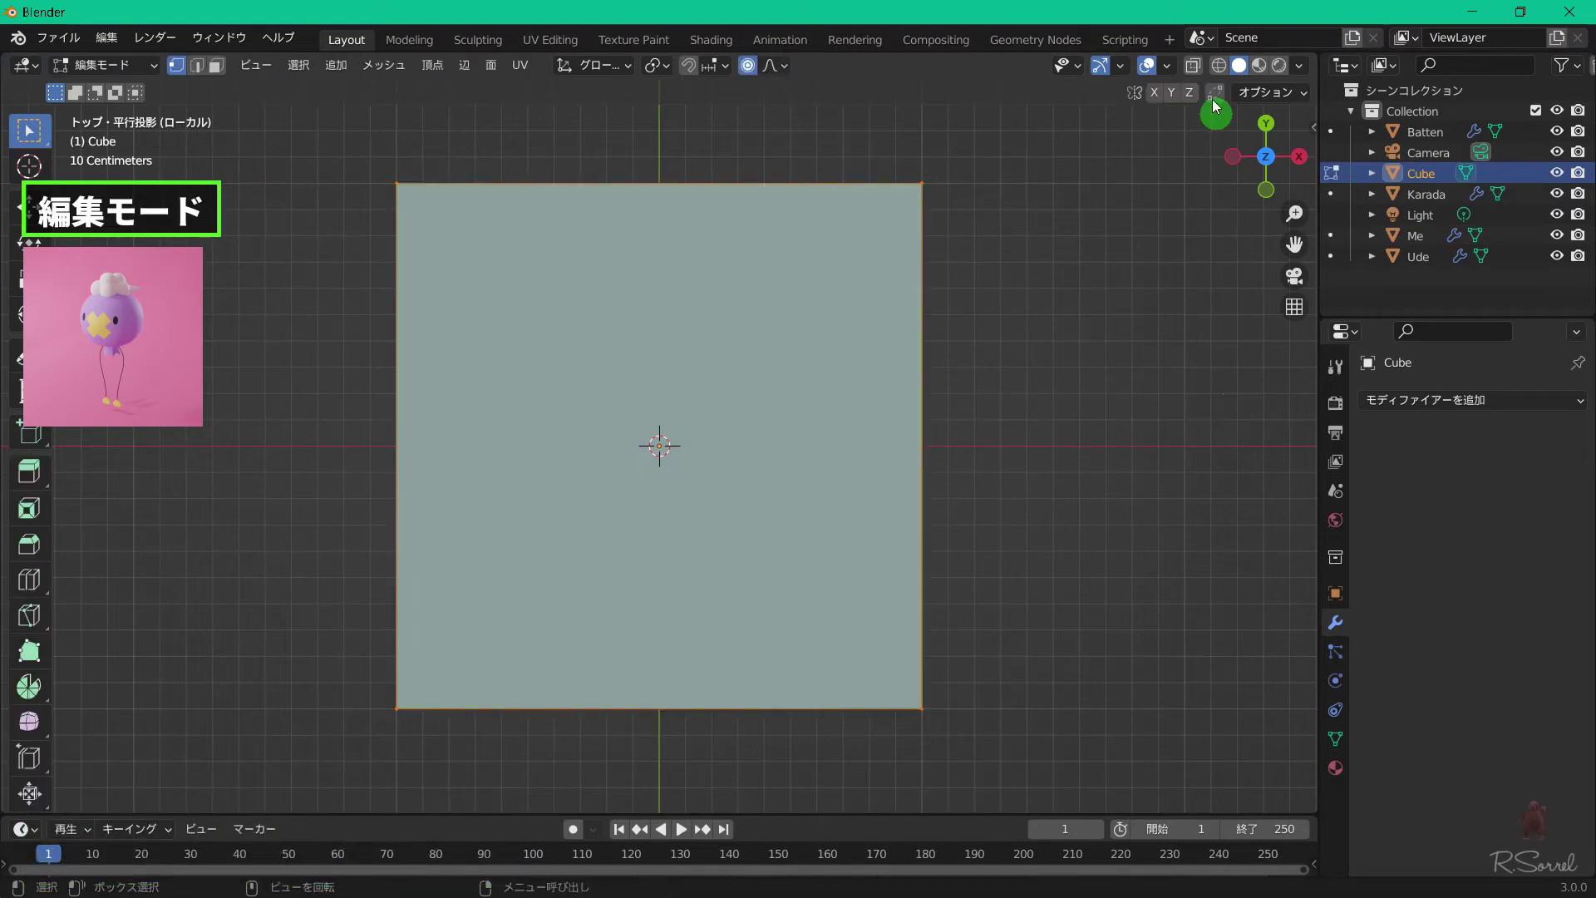
click(1220, 65)
scroll(1048, 318, down, 1)
scroll(1048, 318, down, 1)
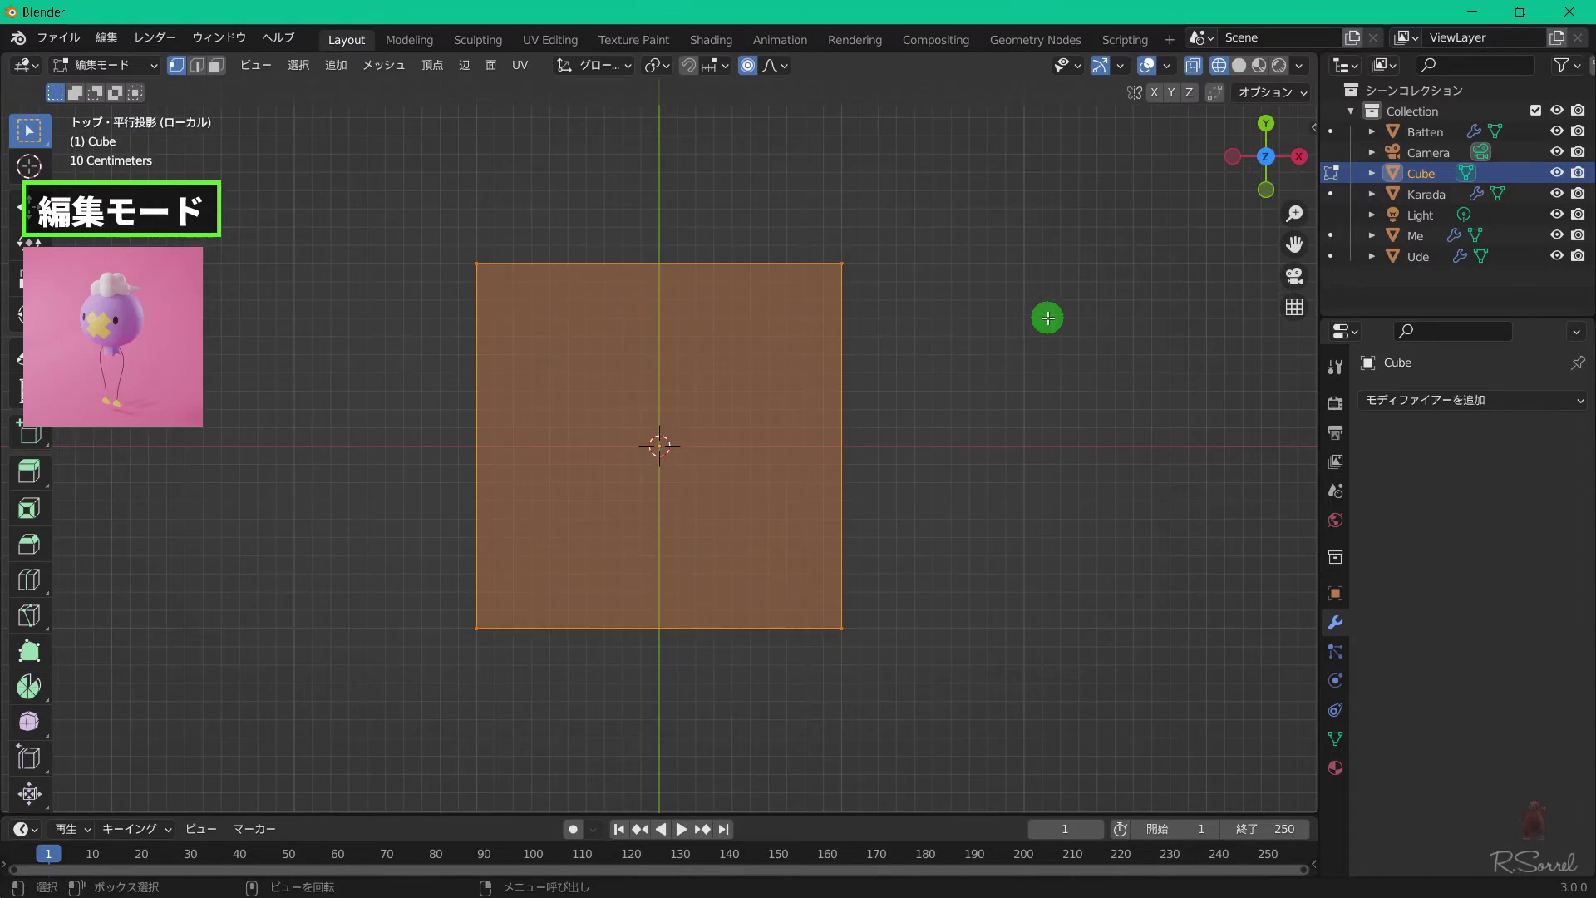
drag(765, 200, 931, 381)
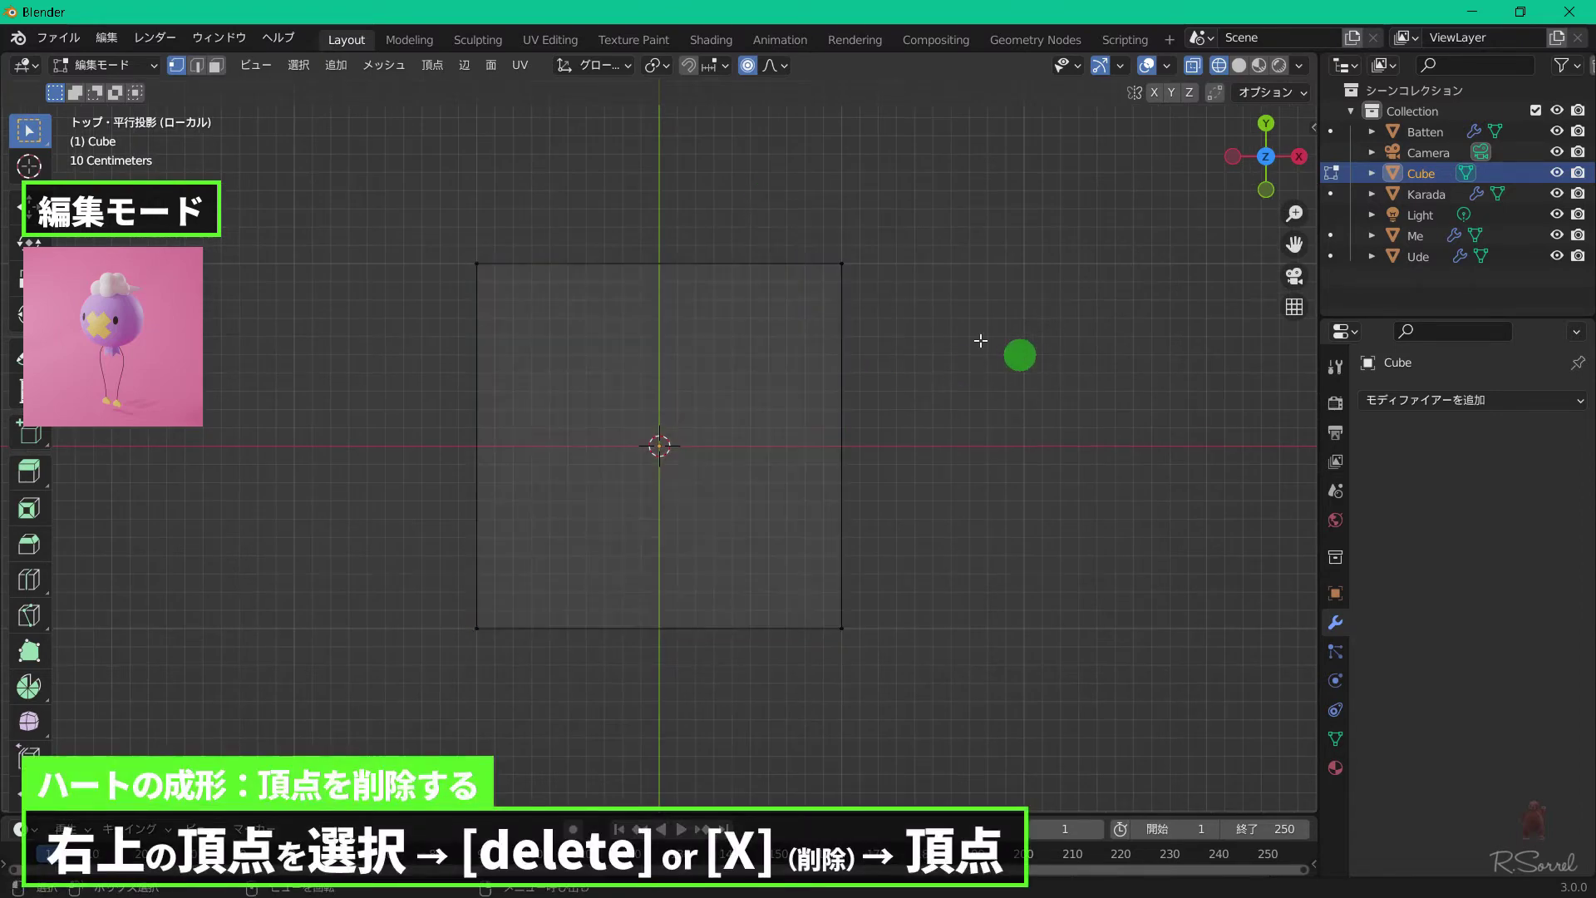
drag(767, 185, 930, 403)
key(x)
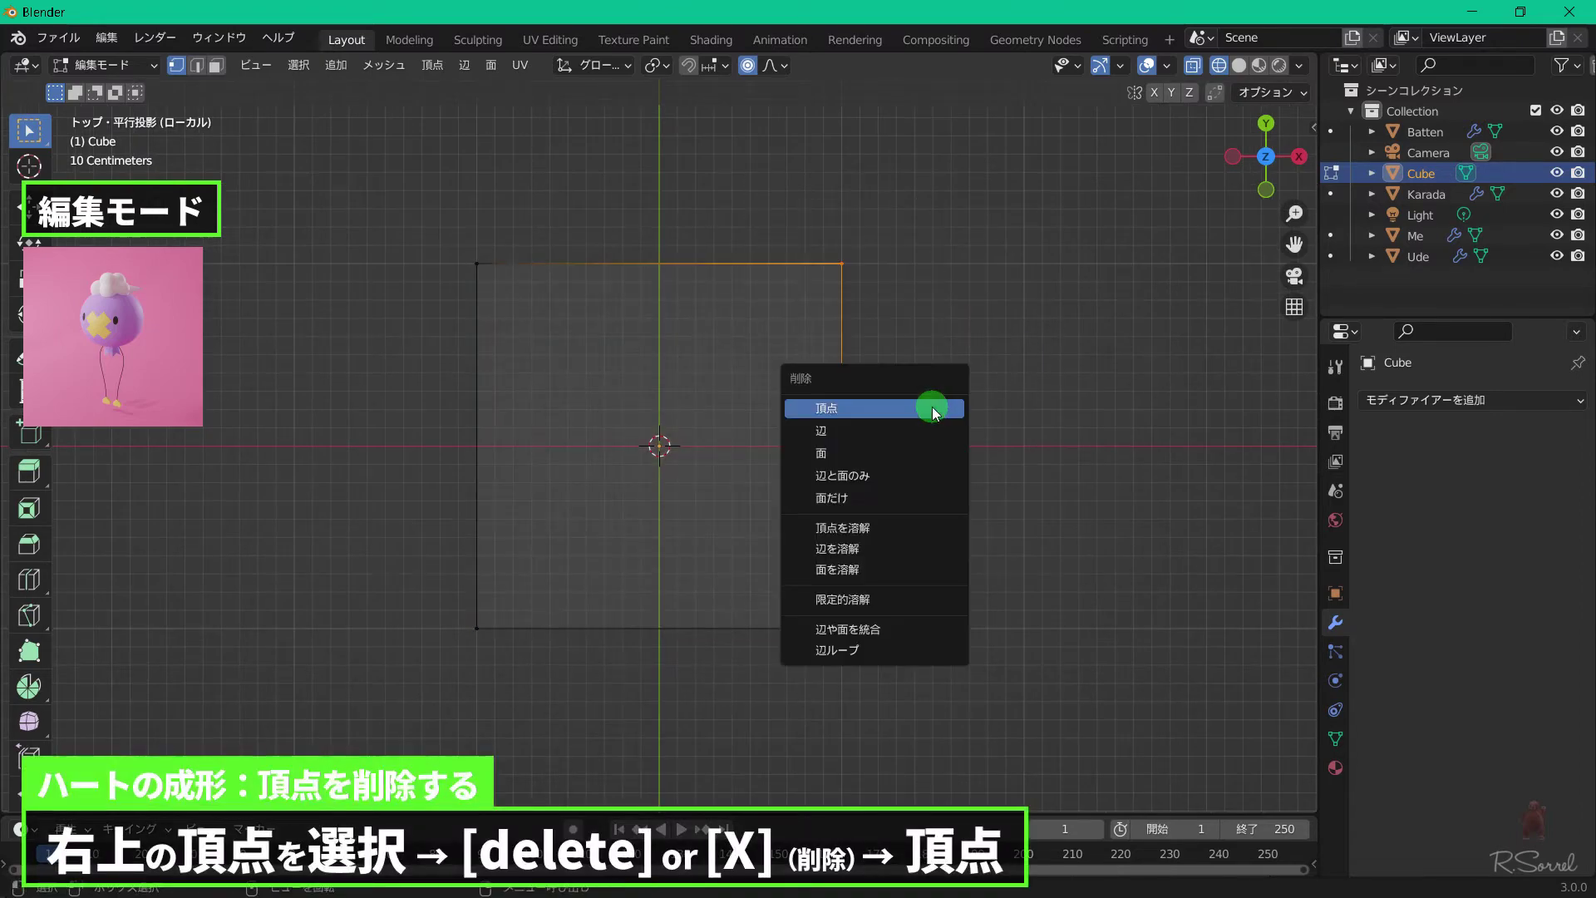
click(933, 408)
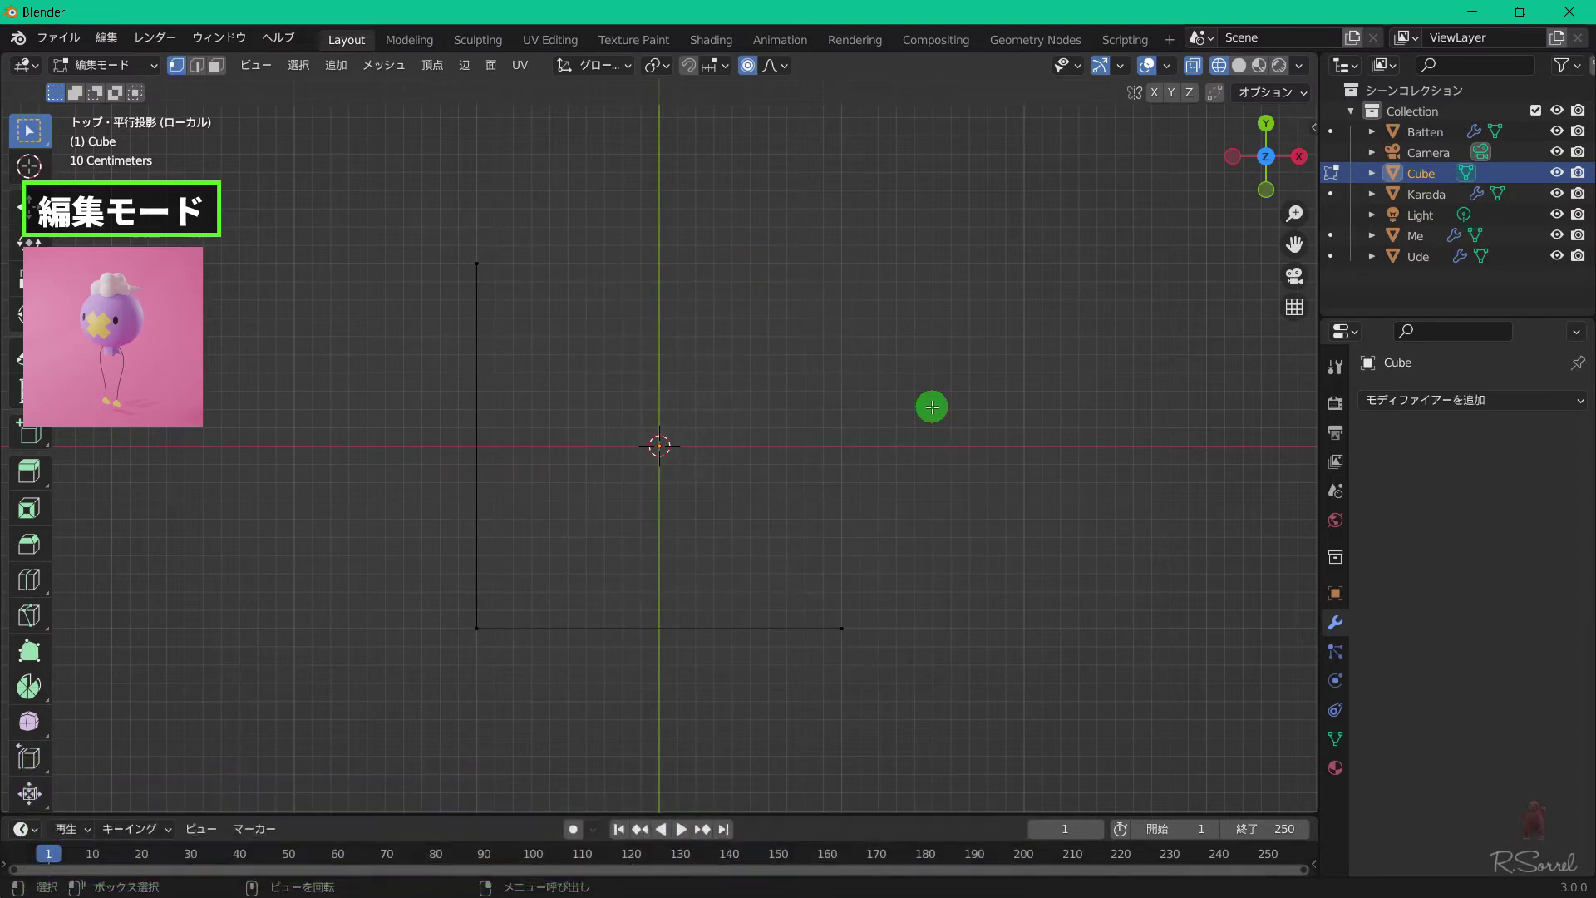
Add a cylinder to the cube's mesh in edit mode, with its X location set to 1 m.
key(shift+a)
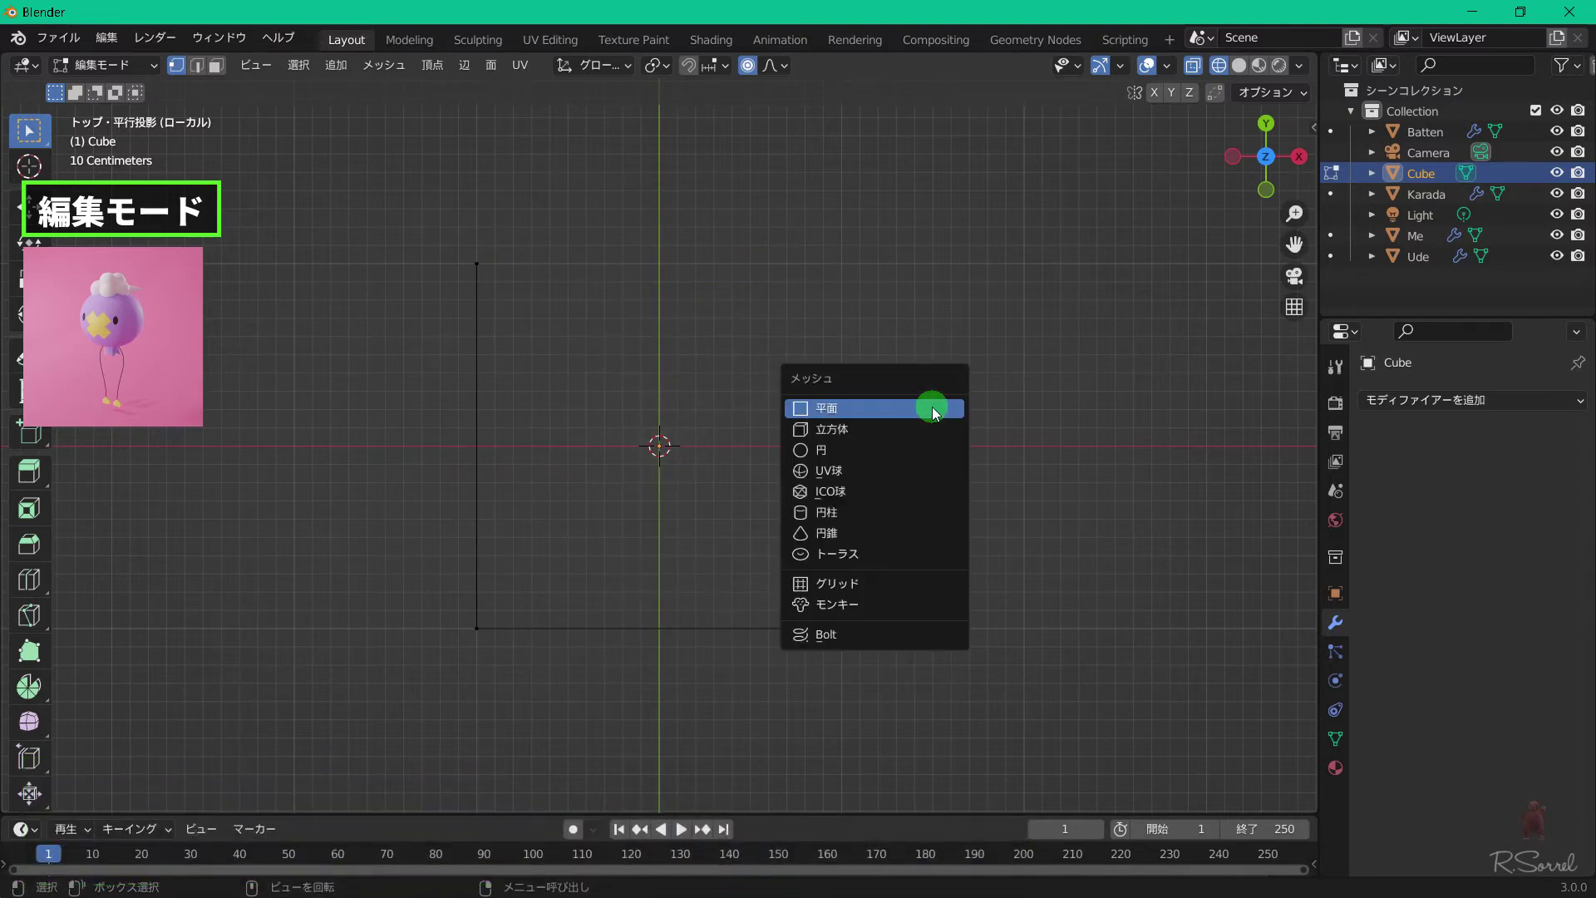
click(887, 513)
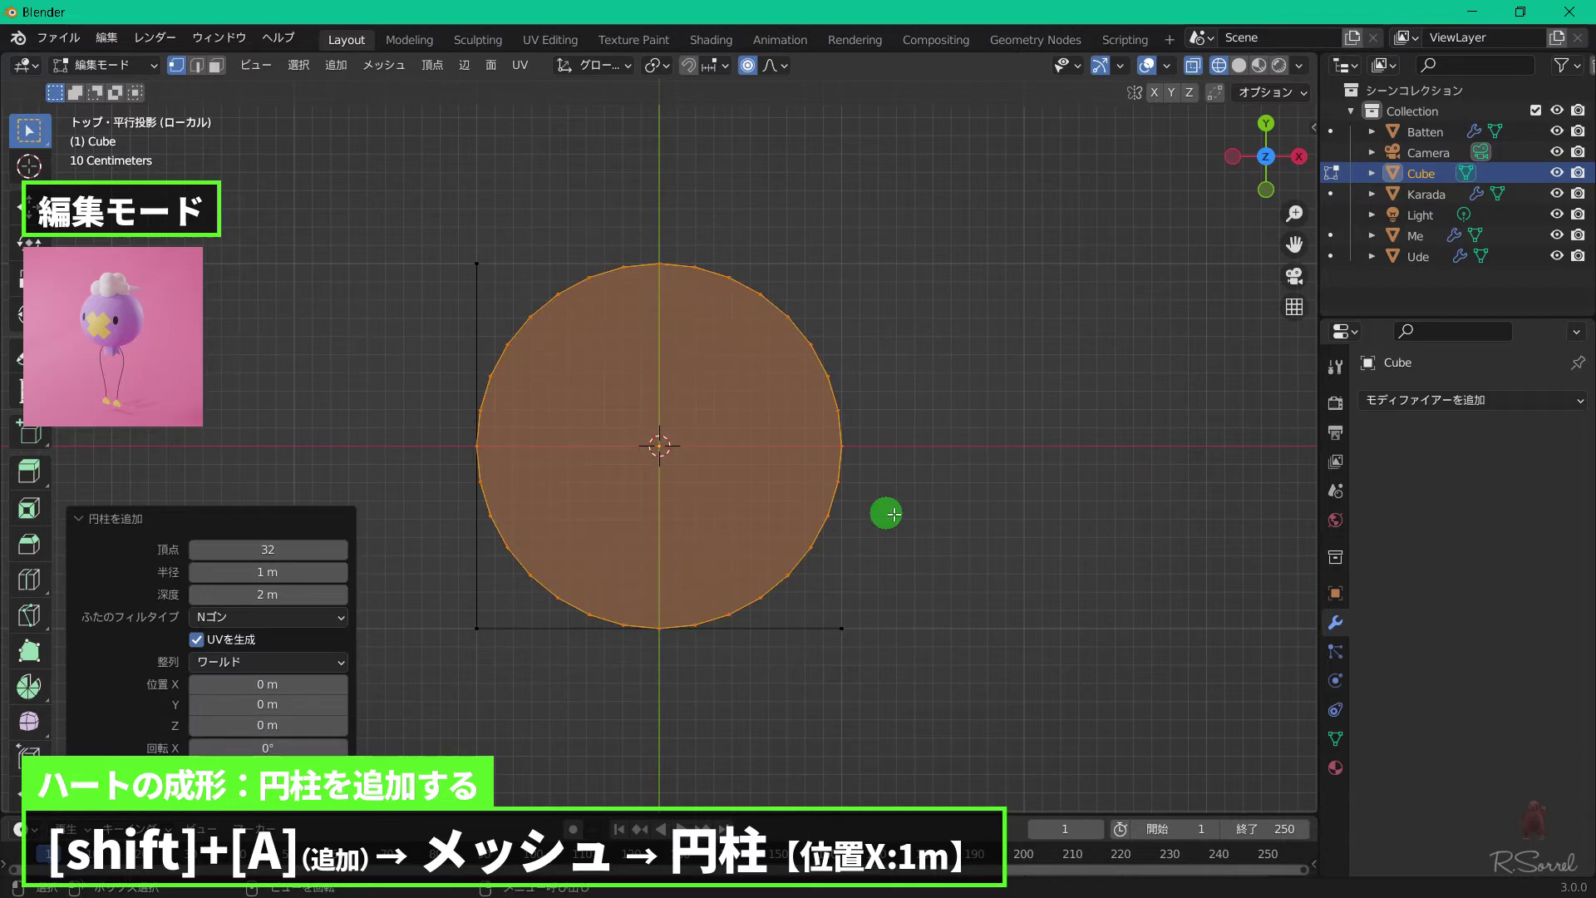
click(272, 684)
text(1)
key(Return)
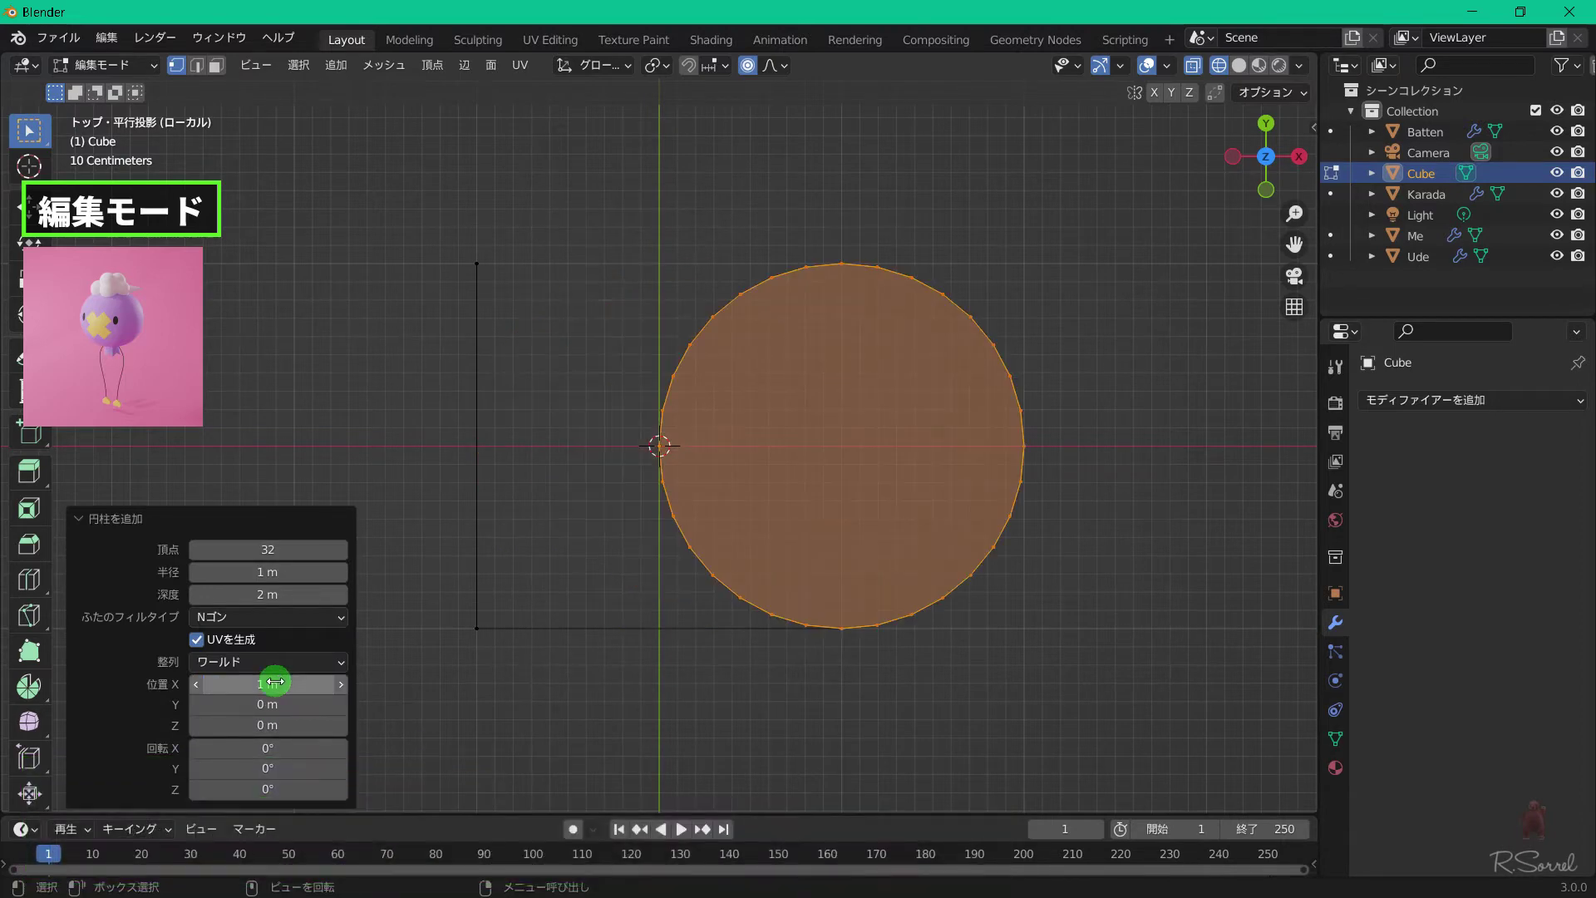
Delete the vertices of the cylinder's inner half facing the remaining cube corner, leaving the outer semicircle on the positive X side.
click(564, 330)
drag(538, 214, 815, 657)
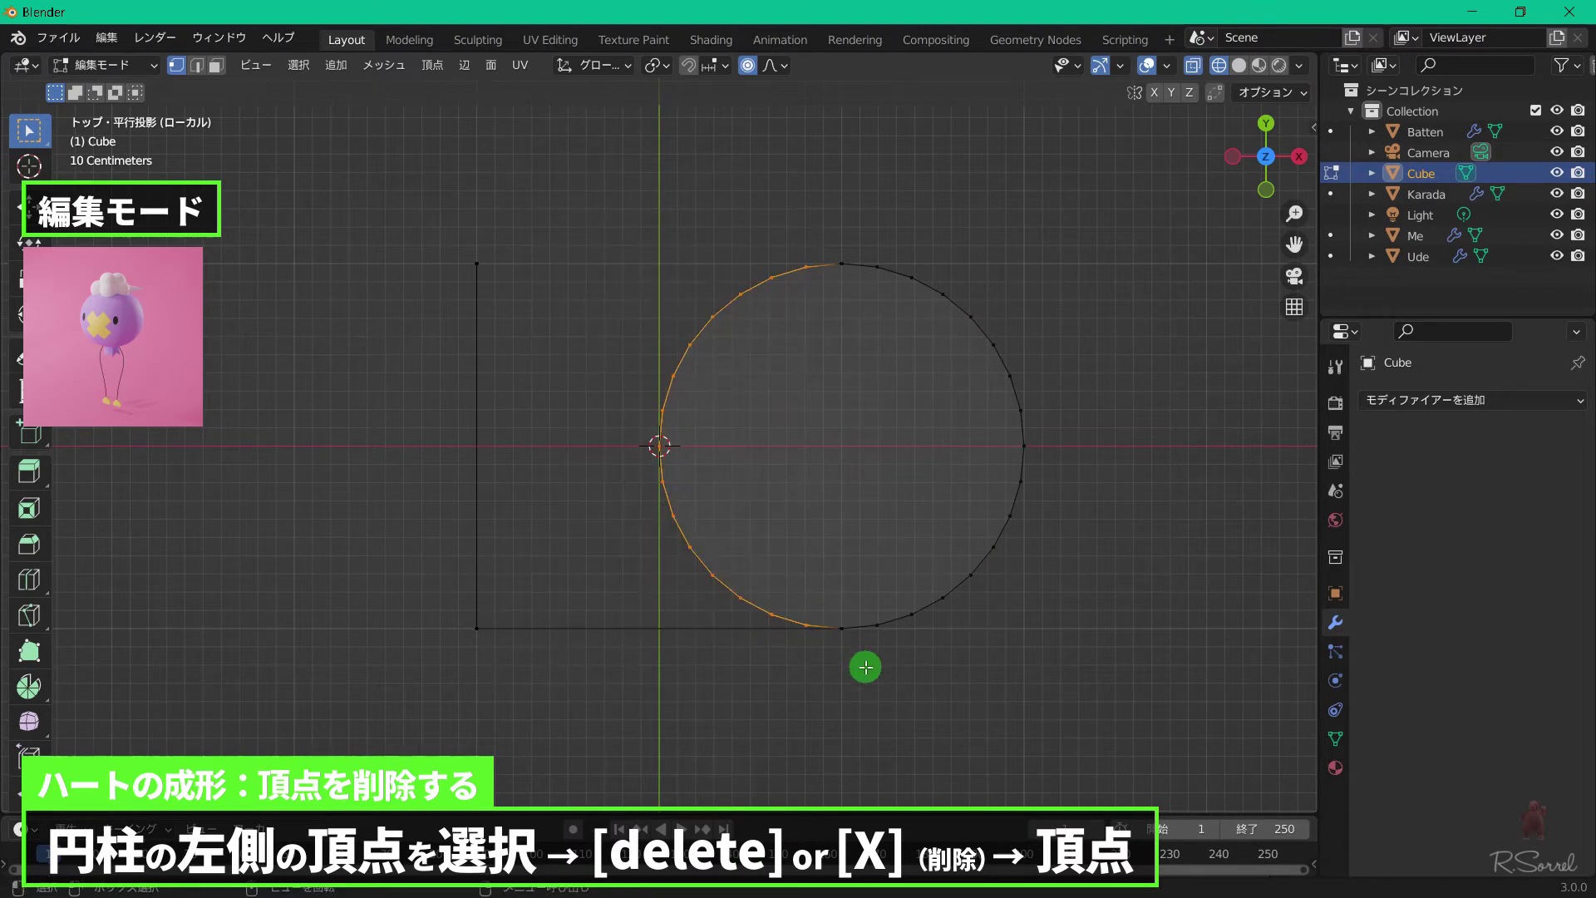
key(x)
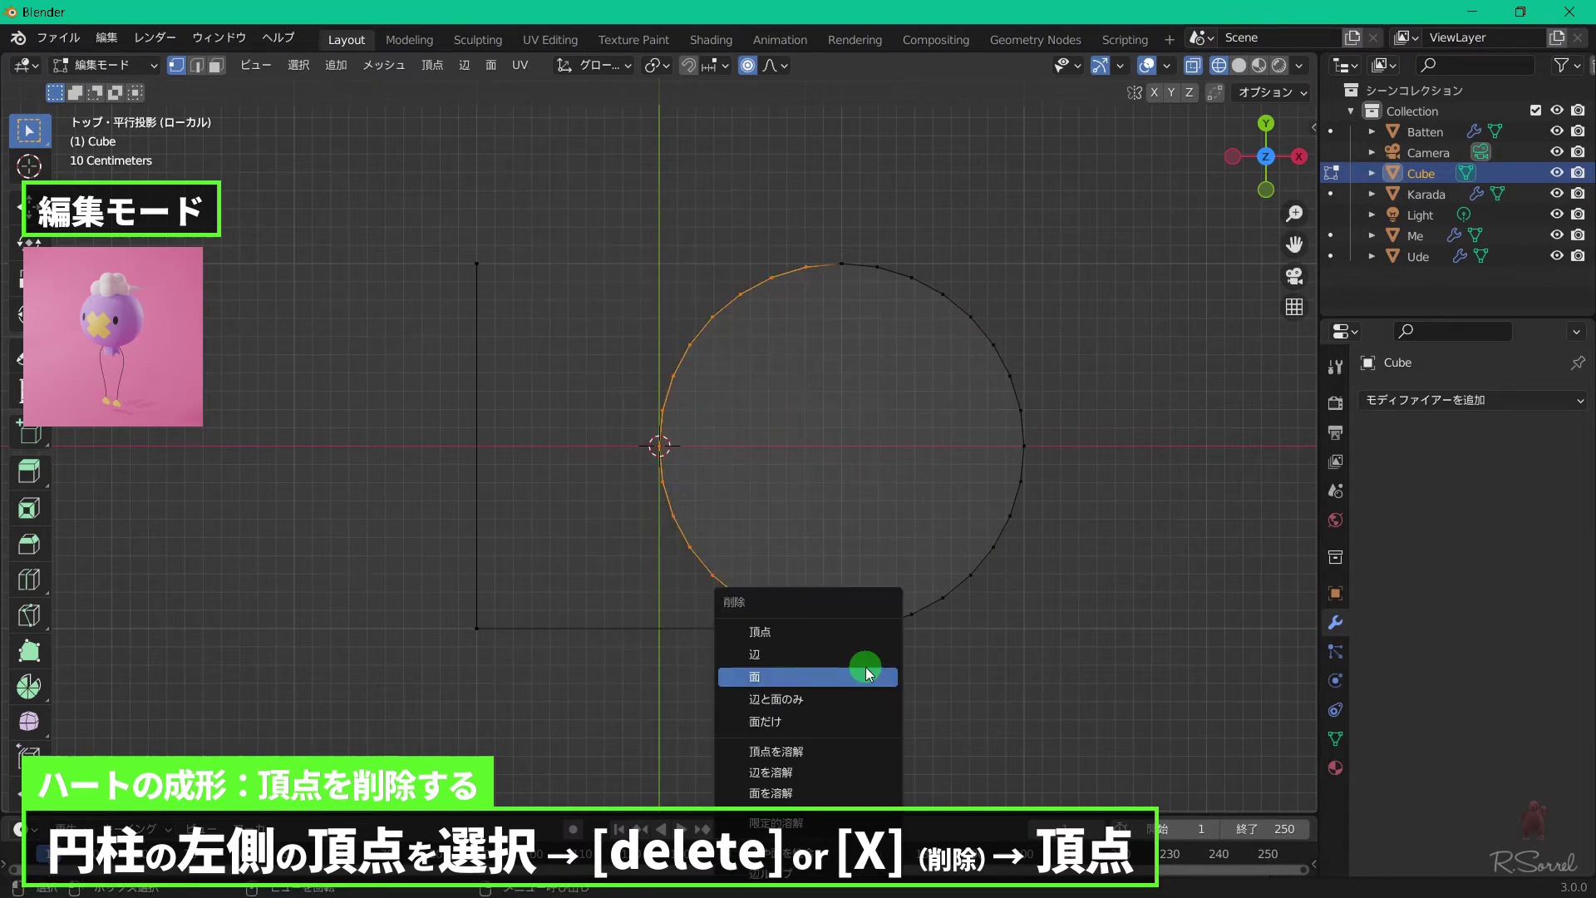
click(821, 631)
Add a second cylinder to the mesh, with its Y location set to 1 m.
key(shift+a)
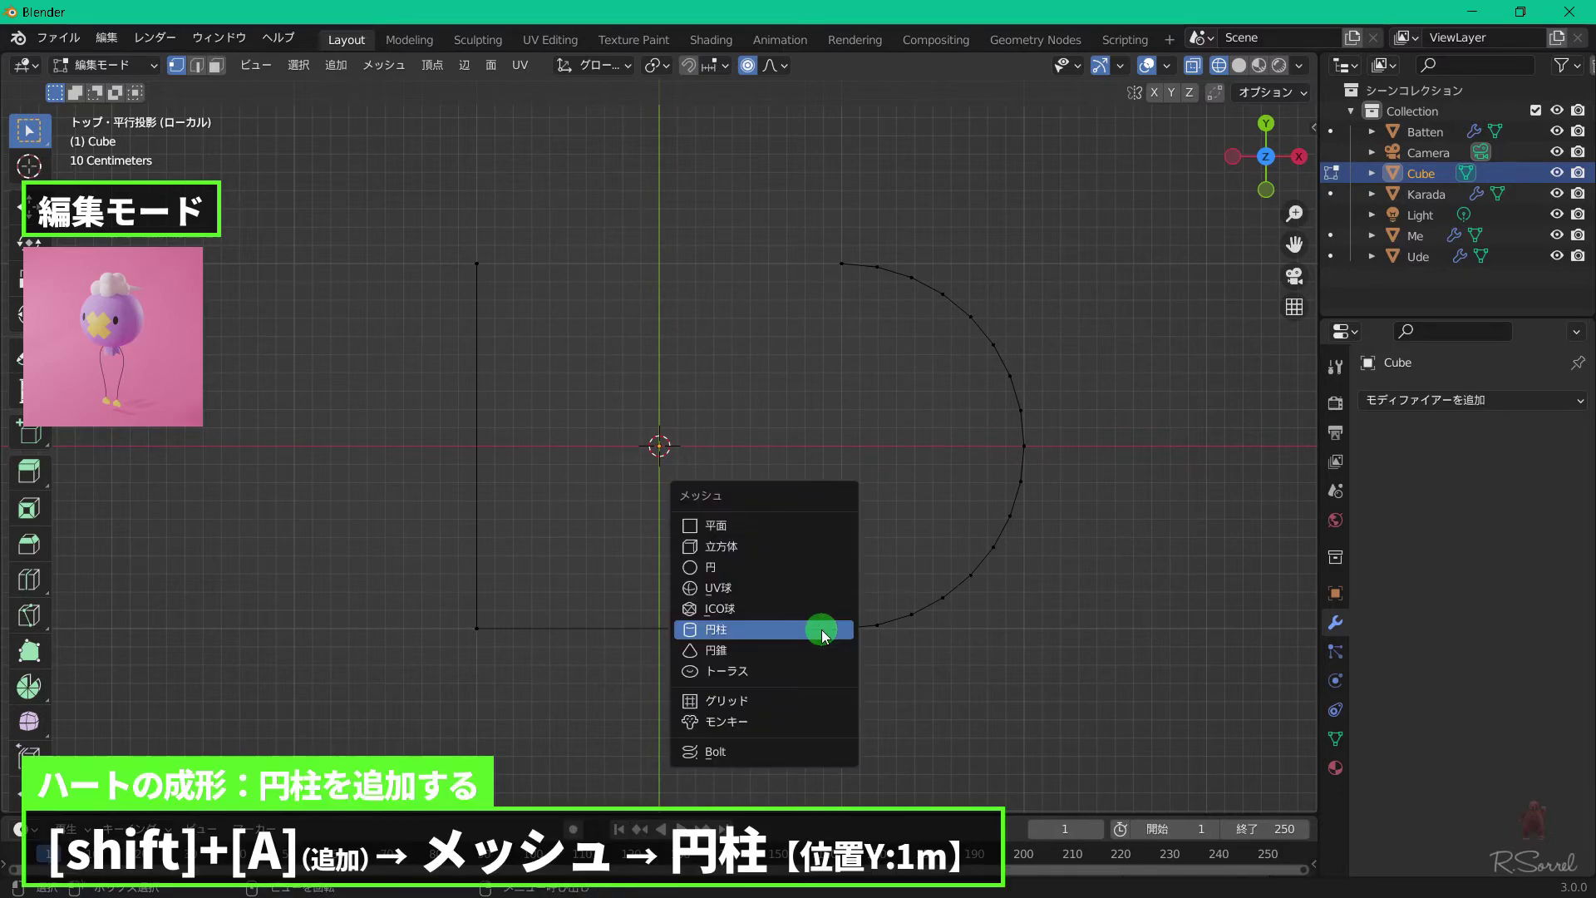
click(821, 630)
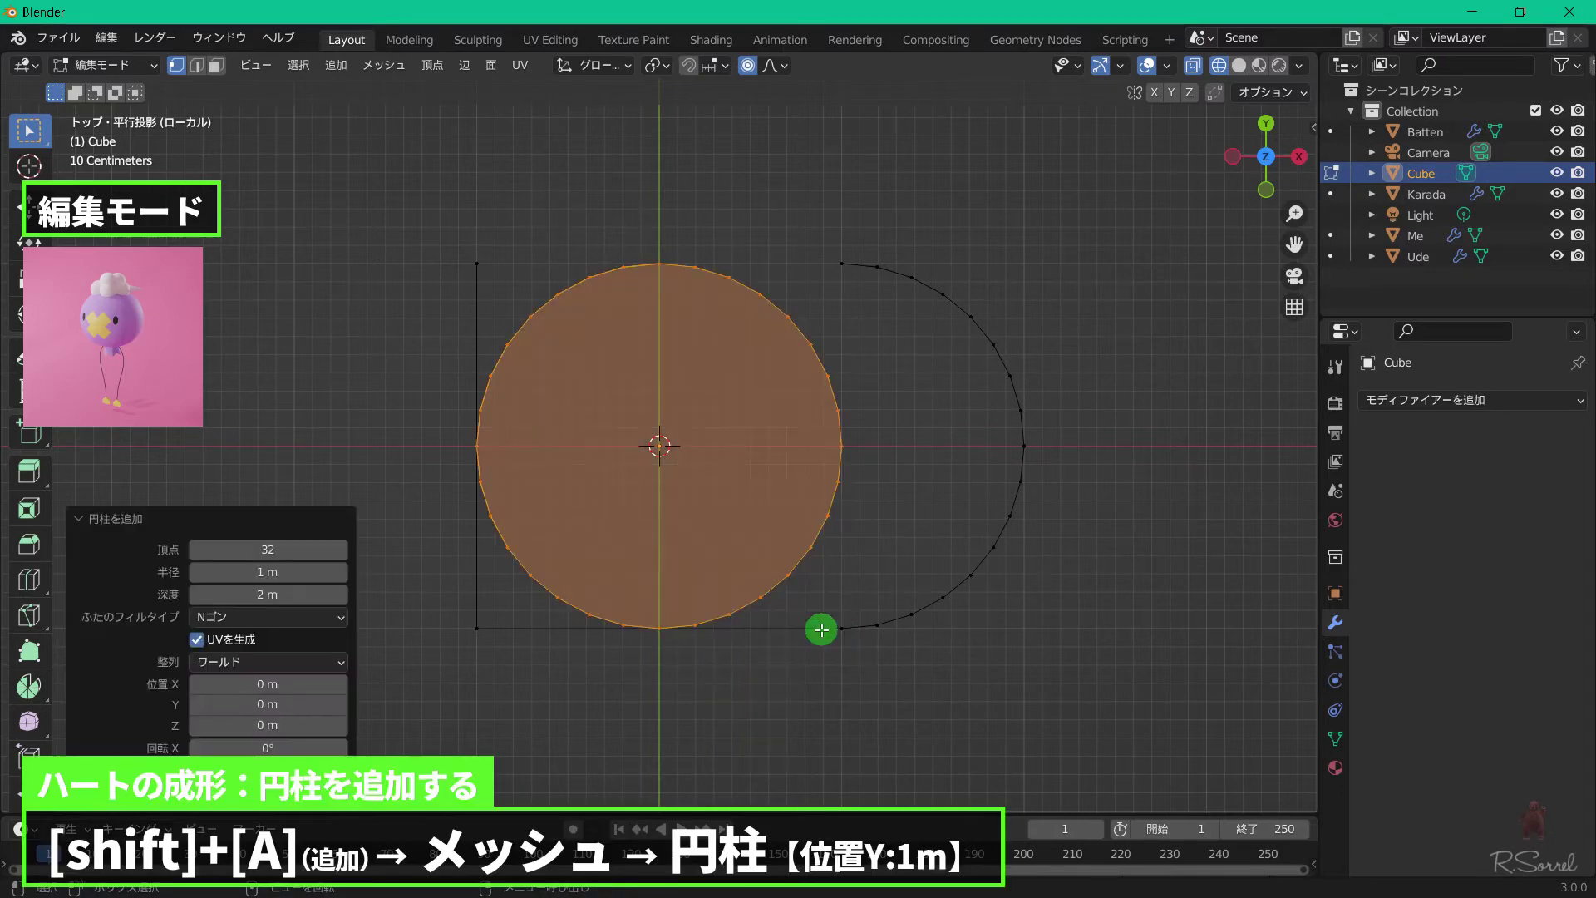
click(296, 704)
text(1)
key(Return)
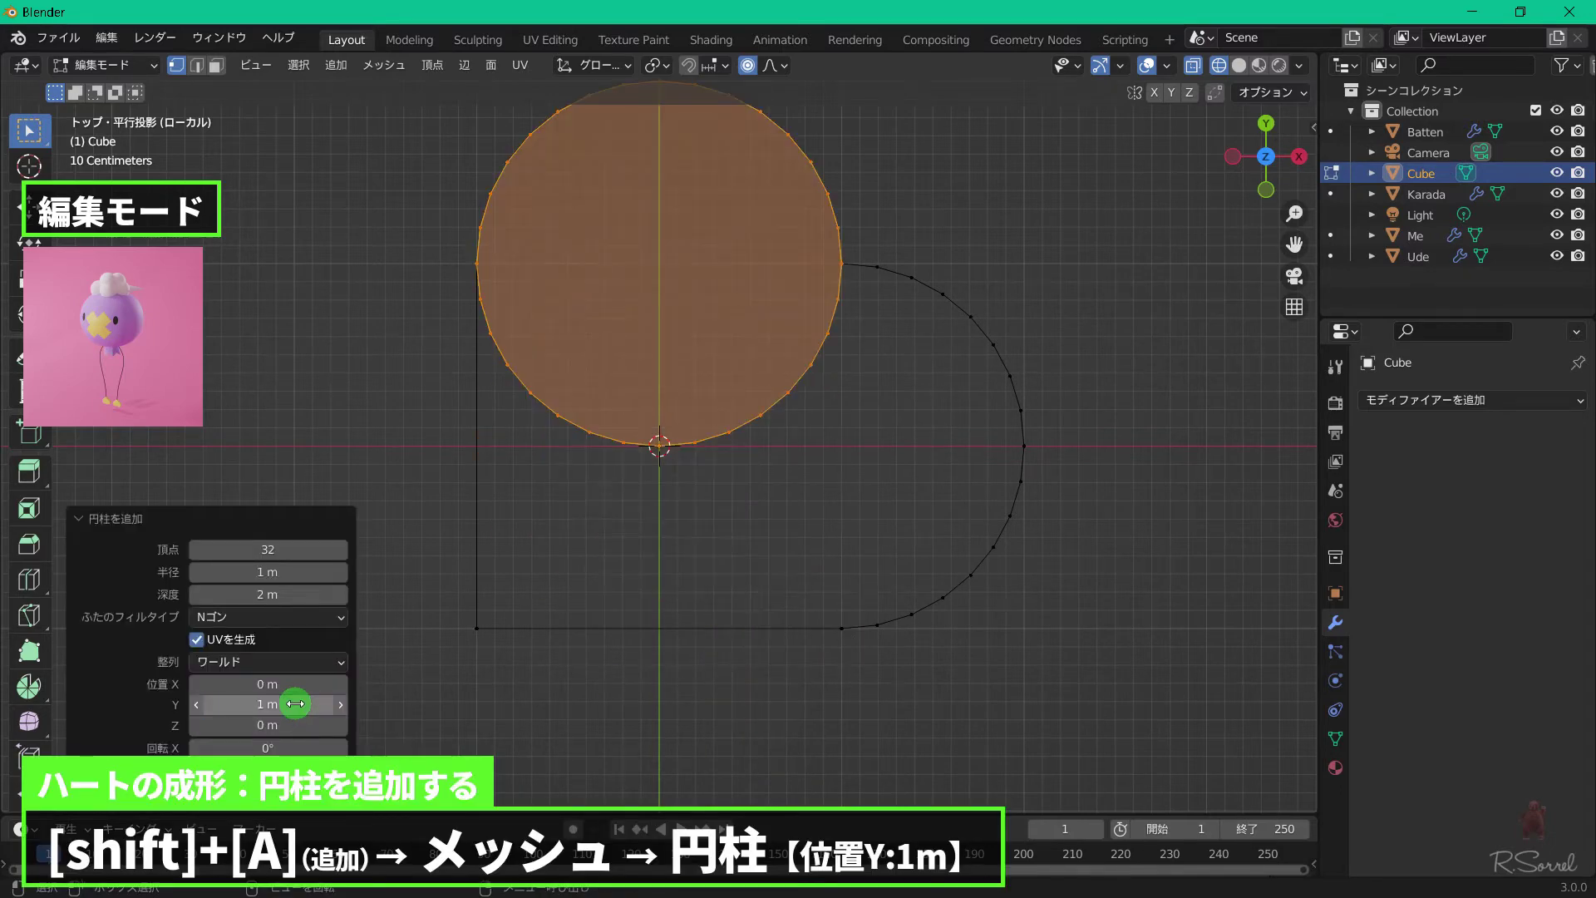
Delete the vertices of the second cylinder's lower half, leaving the semicircle on the positive Y side.
click(540, 499)
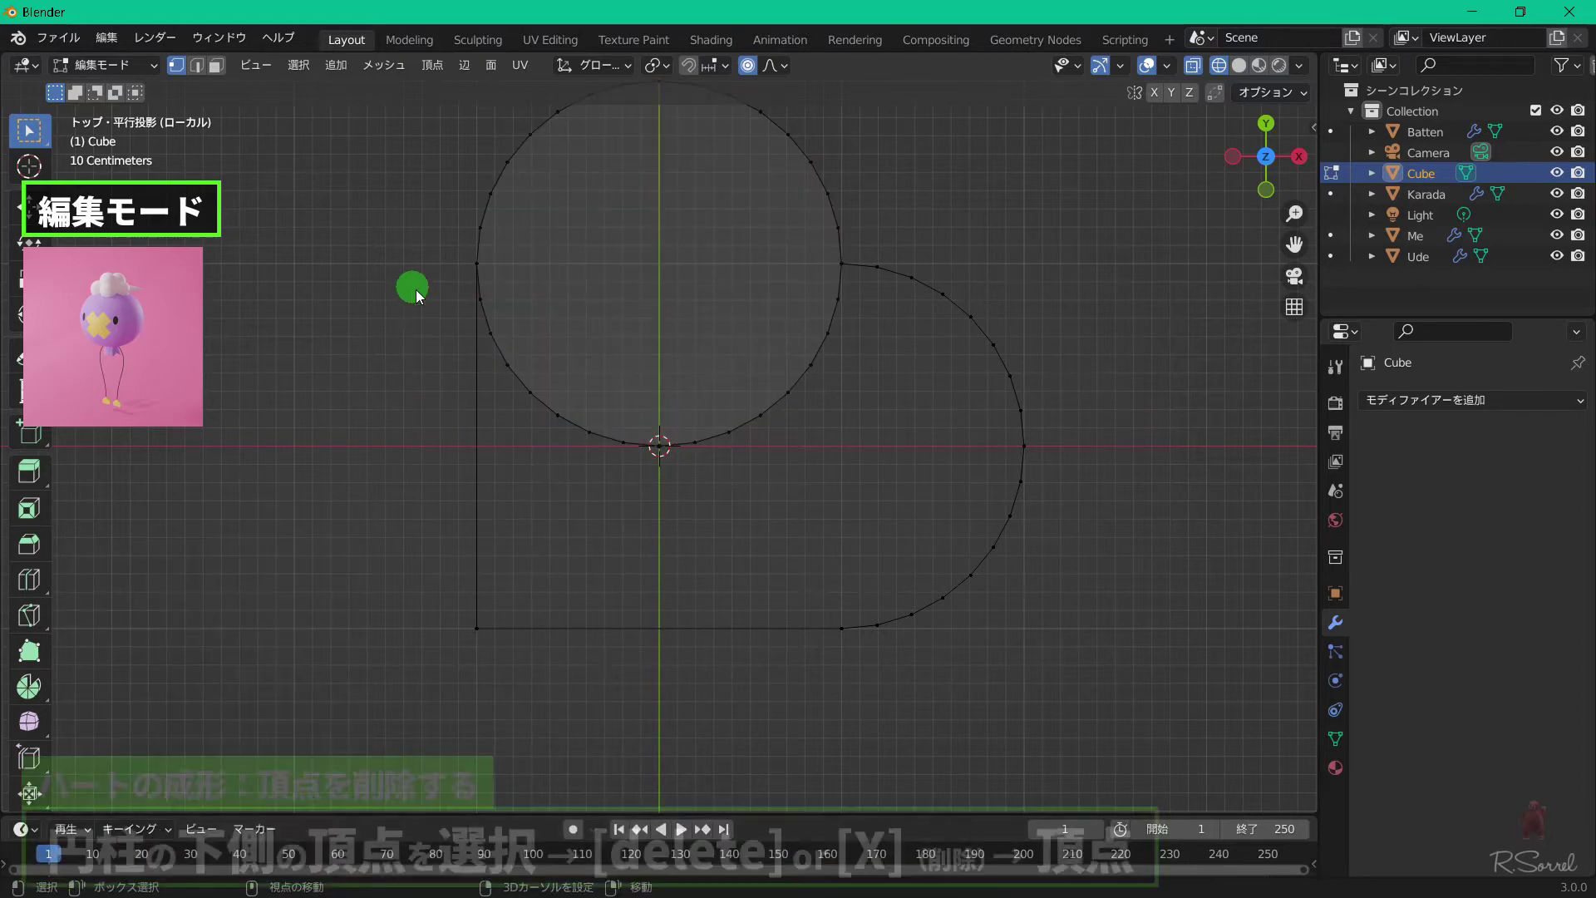
drag(415, 290, 874, 487)
key(x)
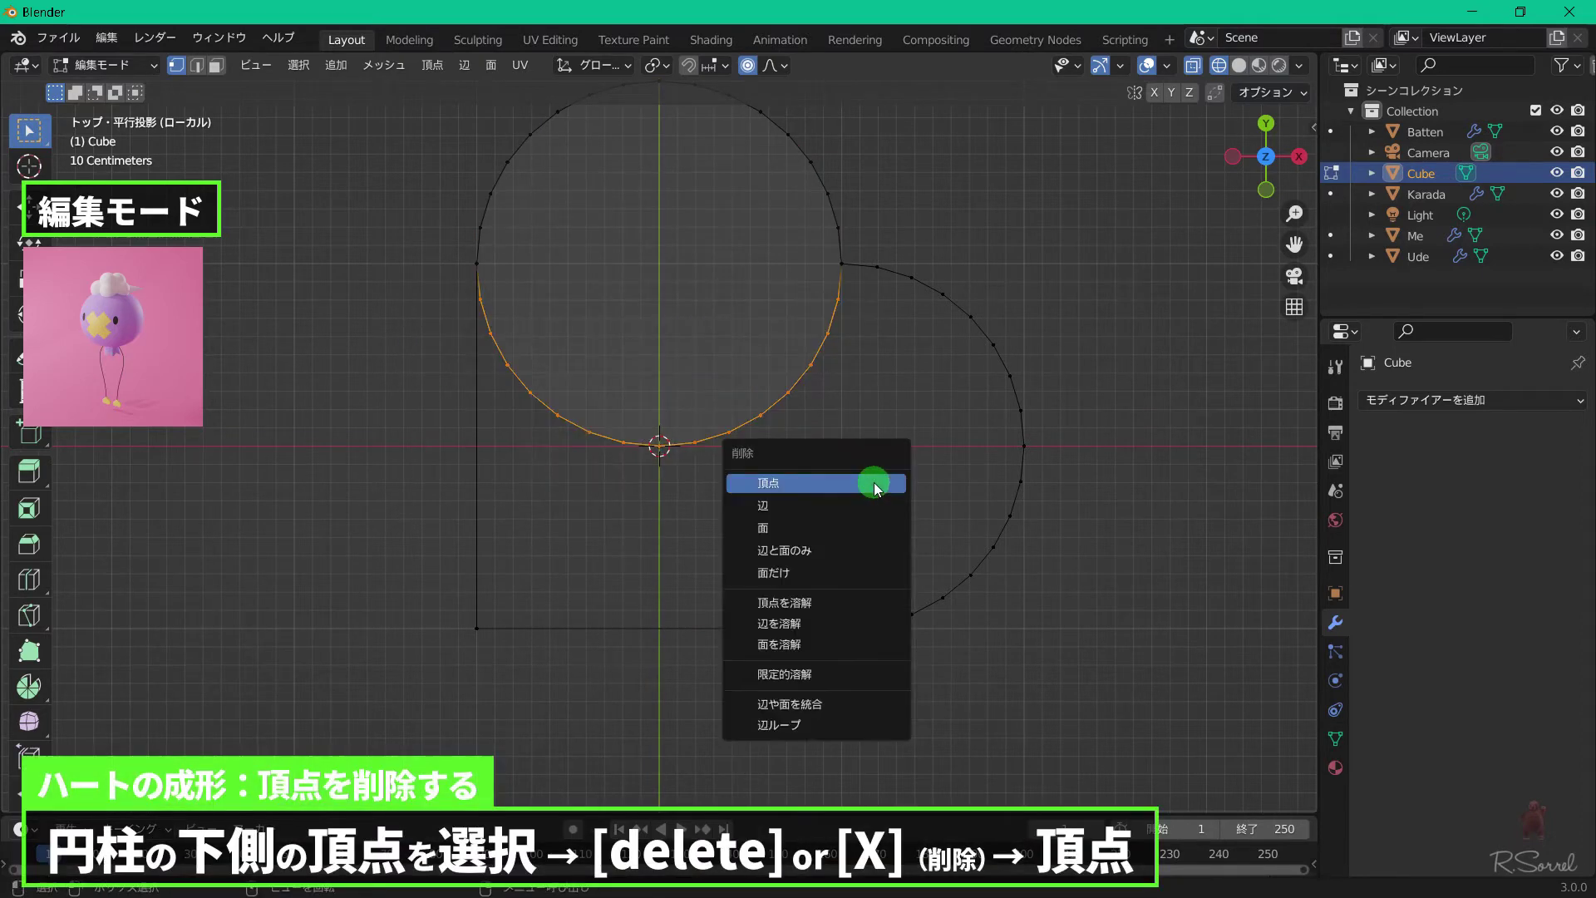
click(874, 482)
Test-move the vertex where the straight side meets the arc to check for overlapping duplicates, cancelling the move.
middle_drag(449, 570, 649, 649)
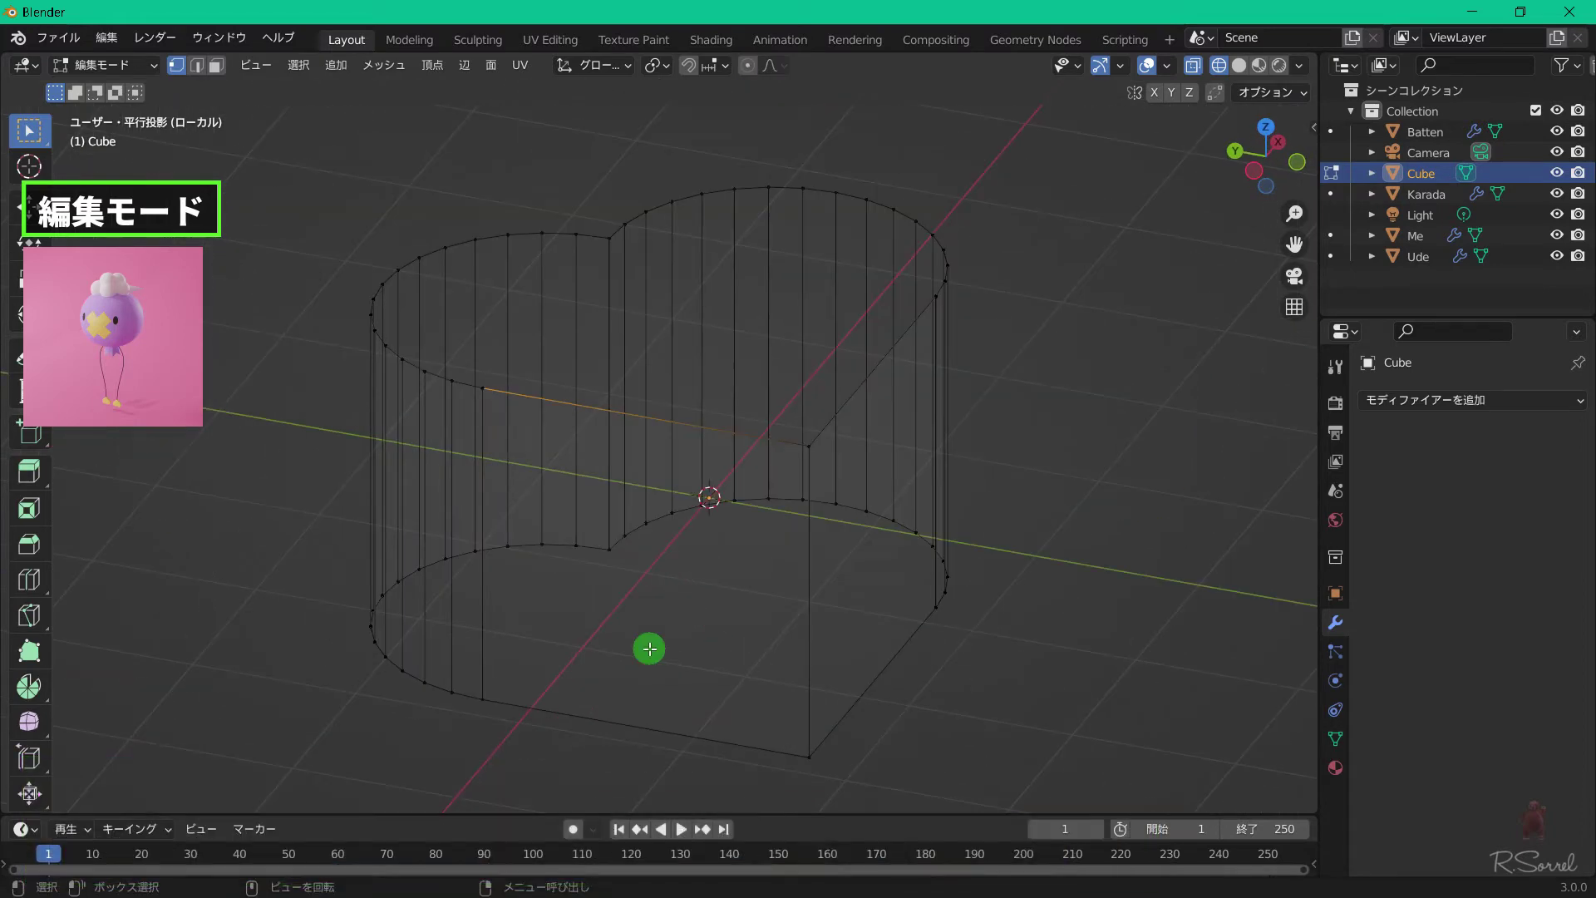
key(g)
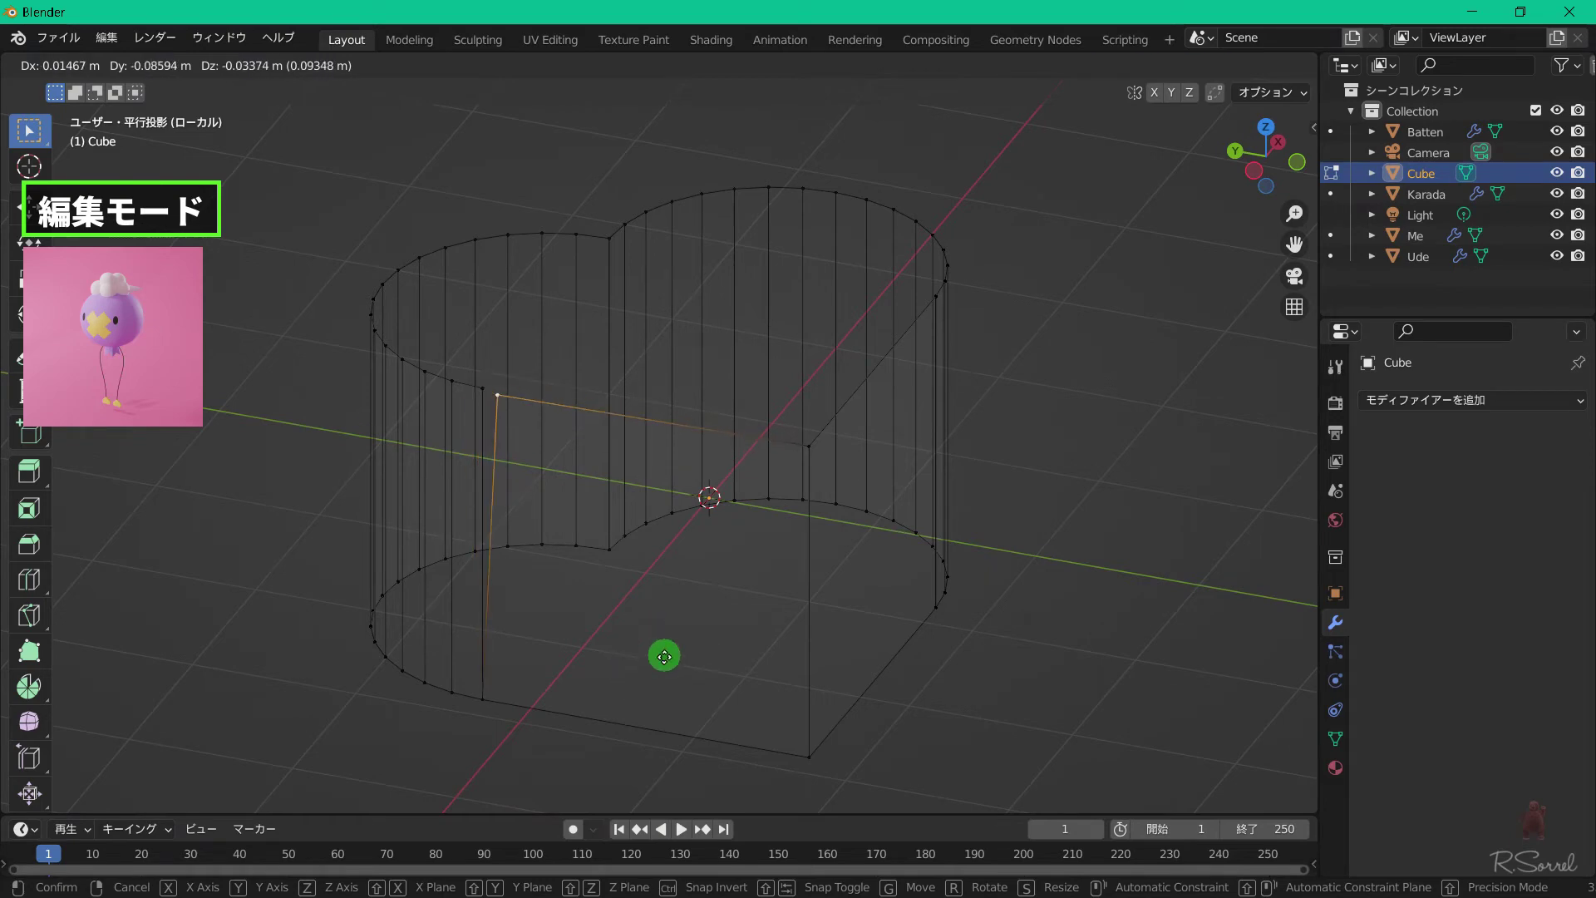
right_click(665, 657)
Add a Weld modifier to the heart mesh and apply it in object mode to merge the overlapping vertices.
click(1470, 402)
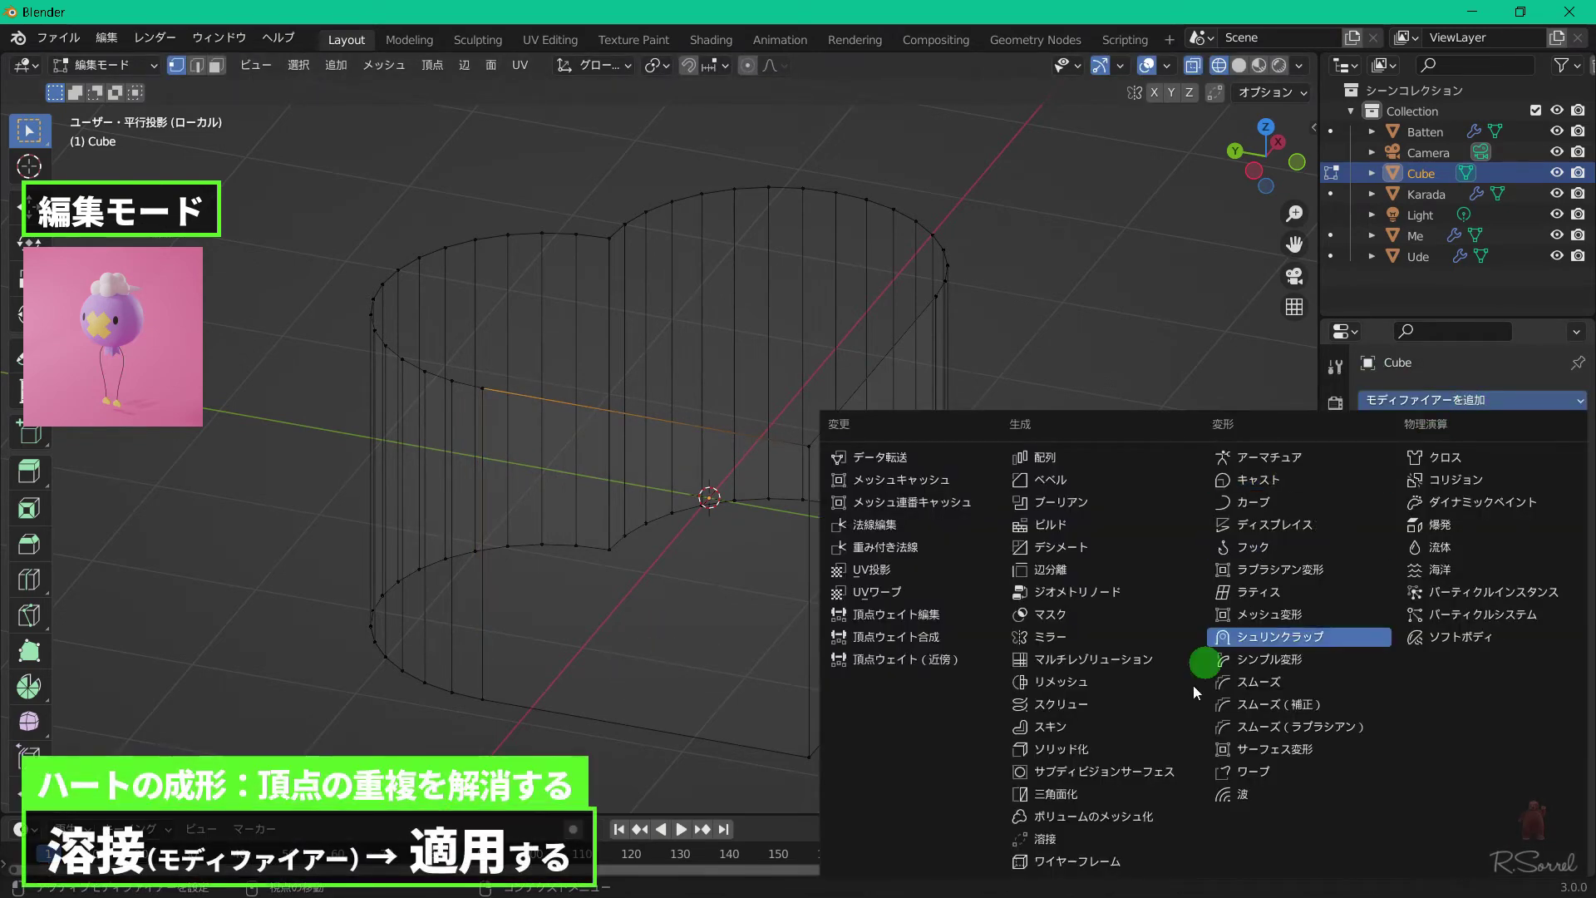
click(1074, 844)
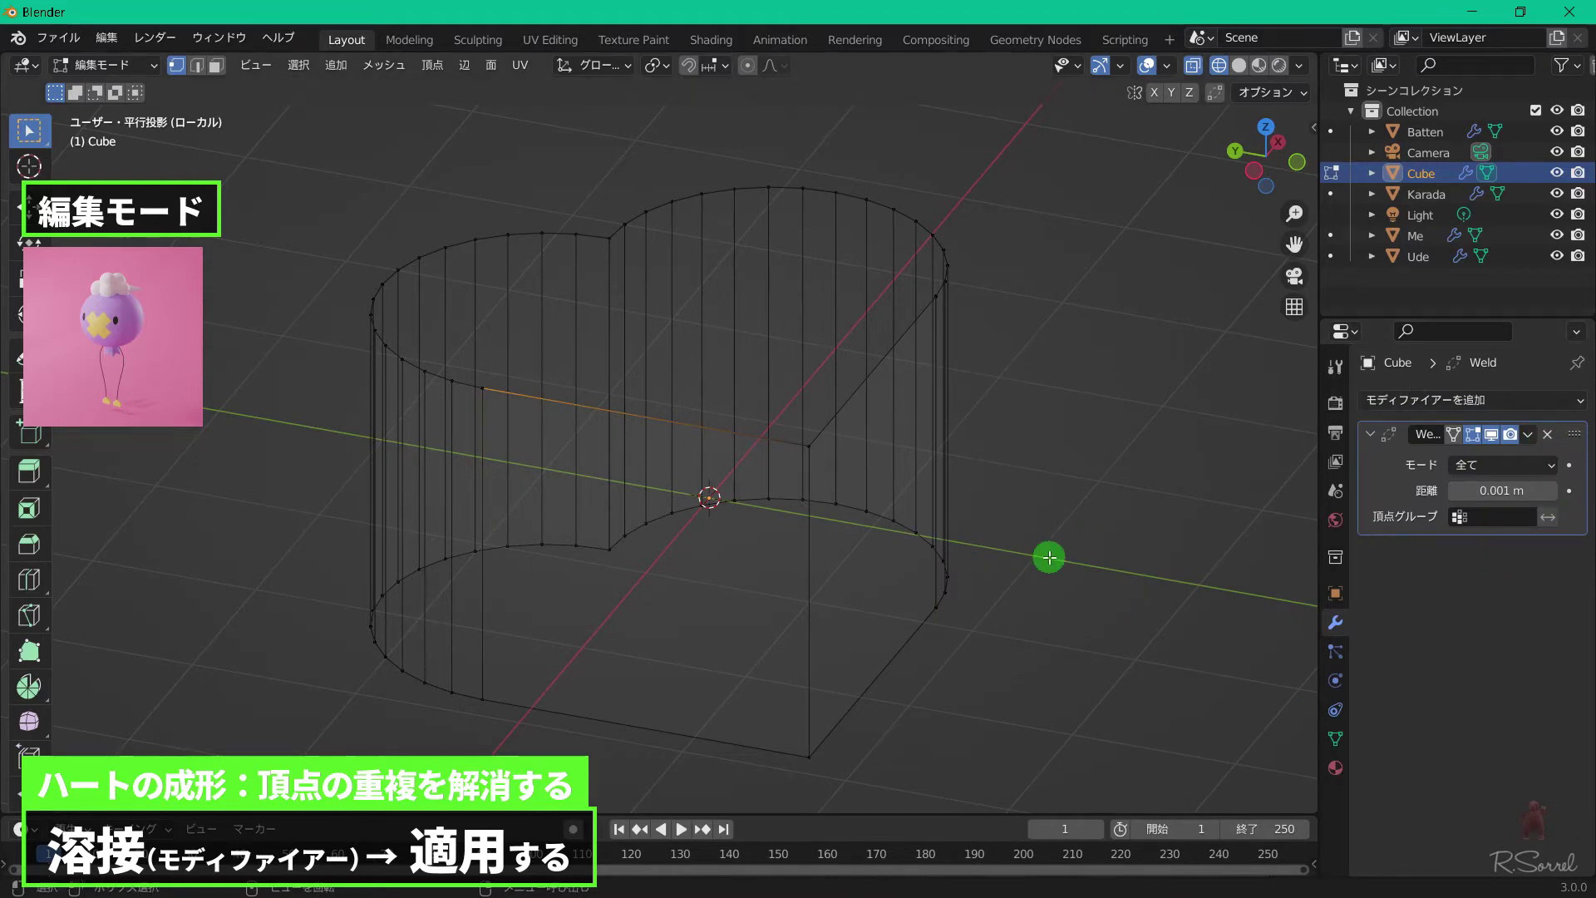
key(Tab)
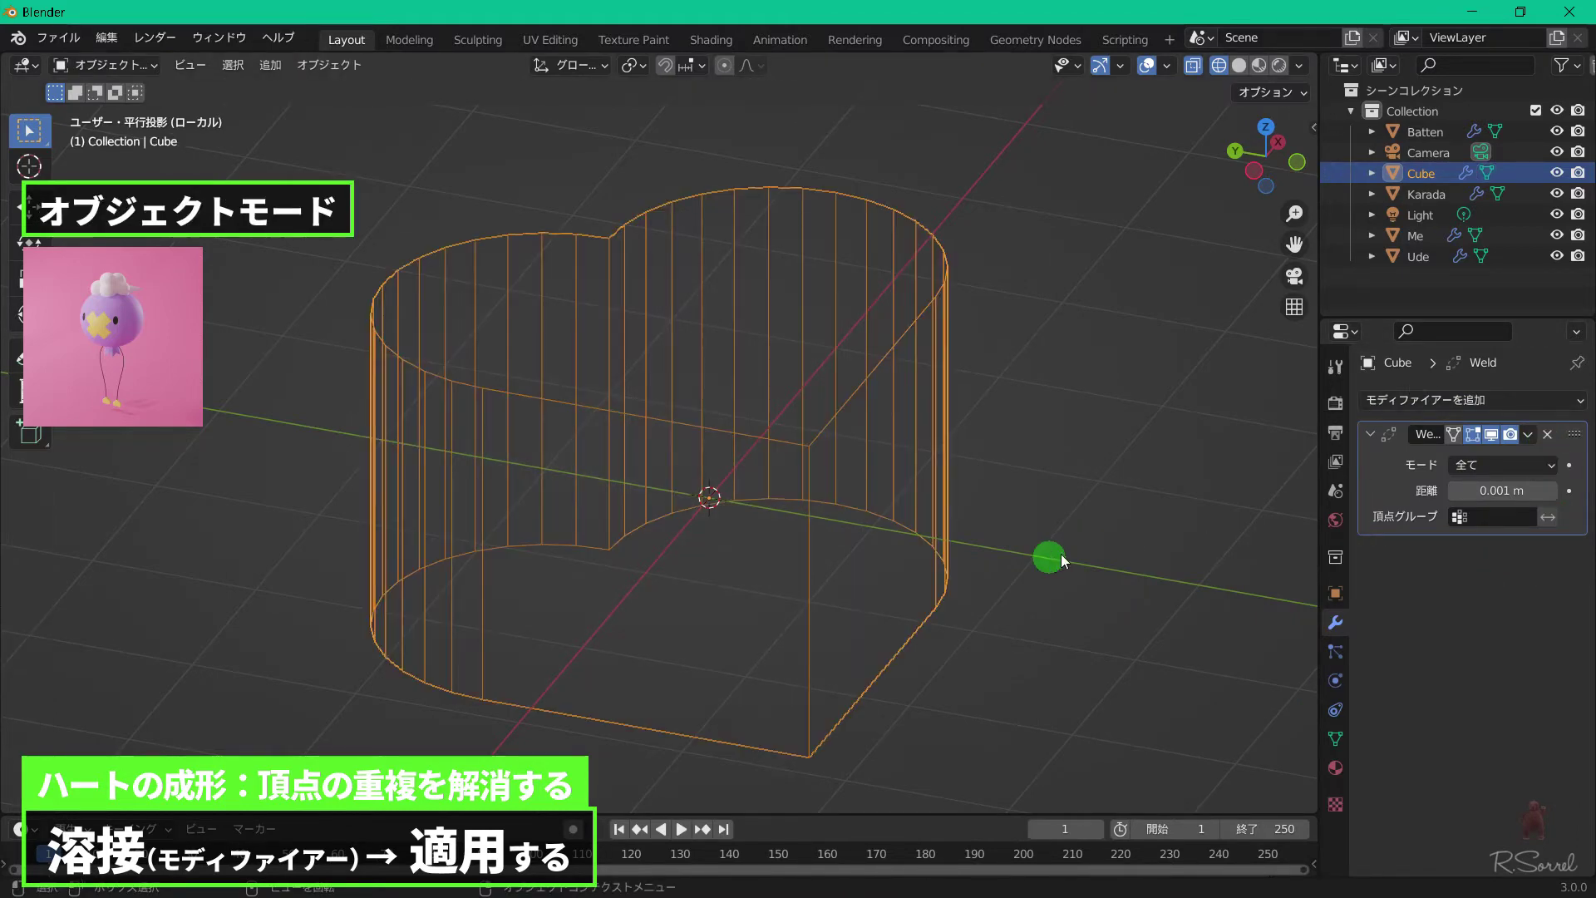
click(1528, 434)
click(1510, 458)
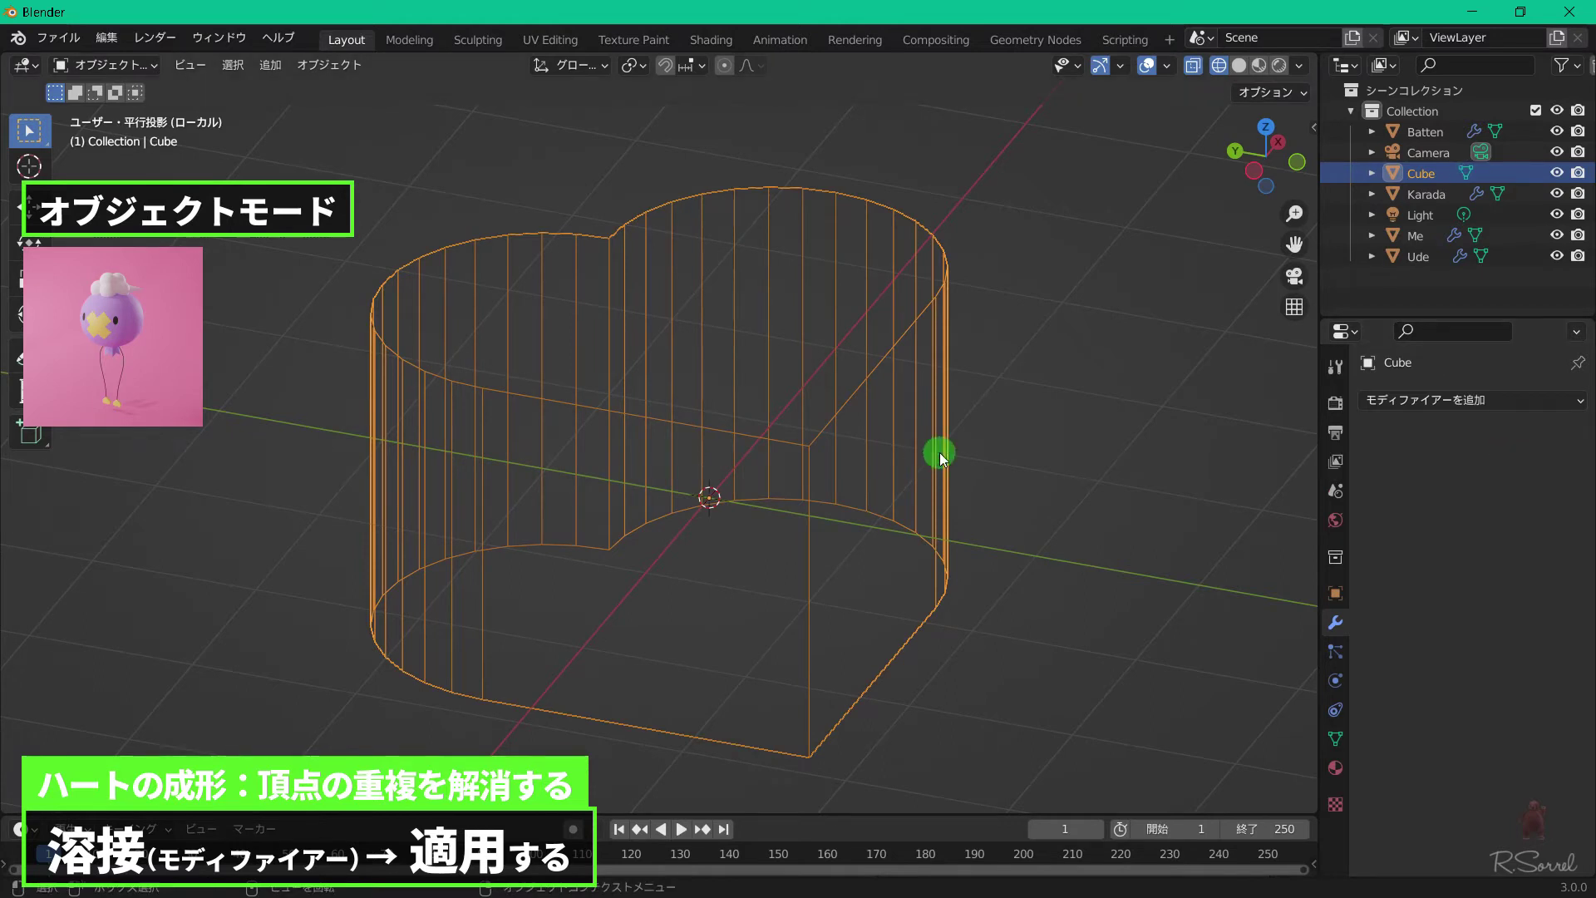
Return to edit mode and test-move the merged corner vertex to check the weld, cancelling the move.
key(Tab)
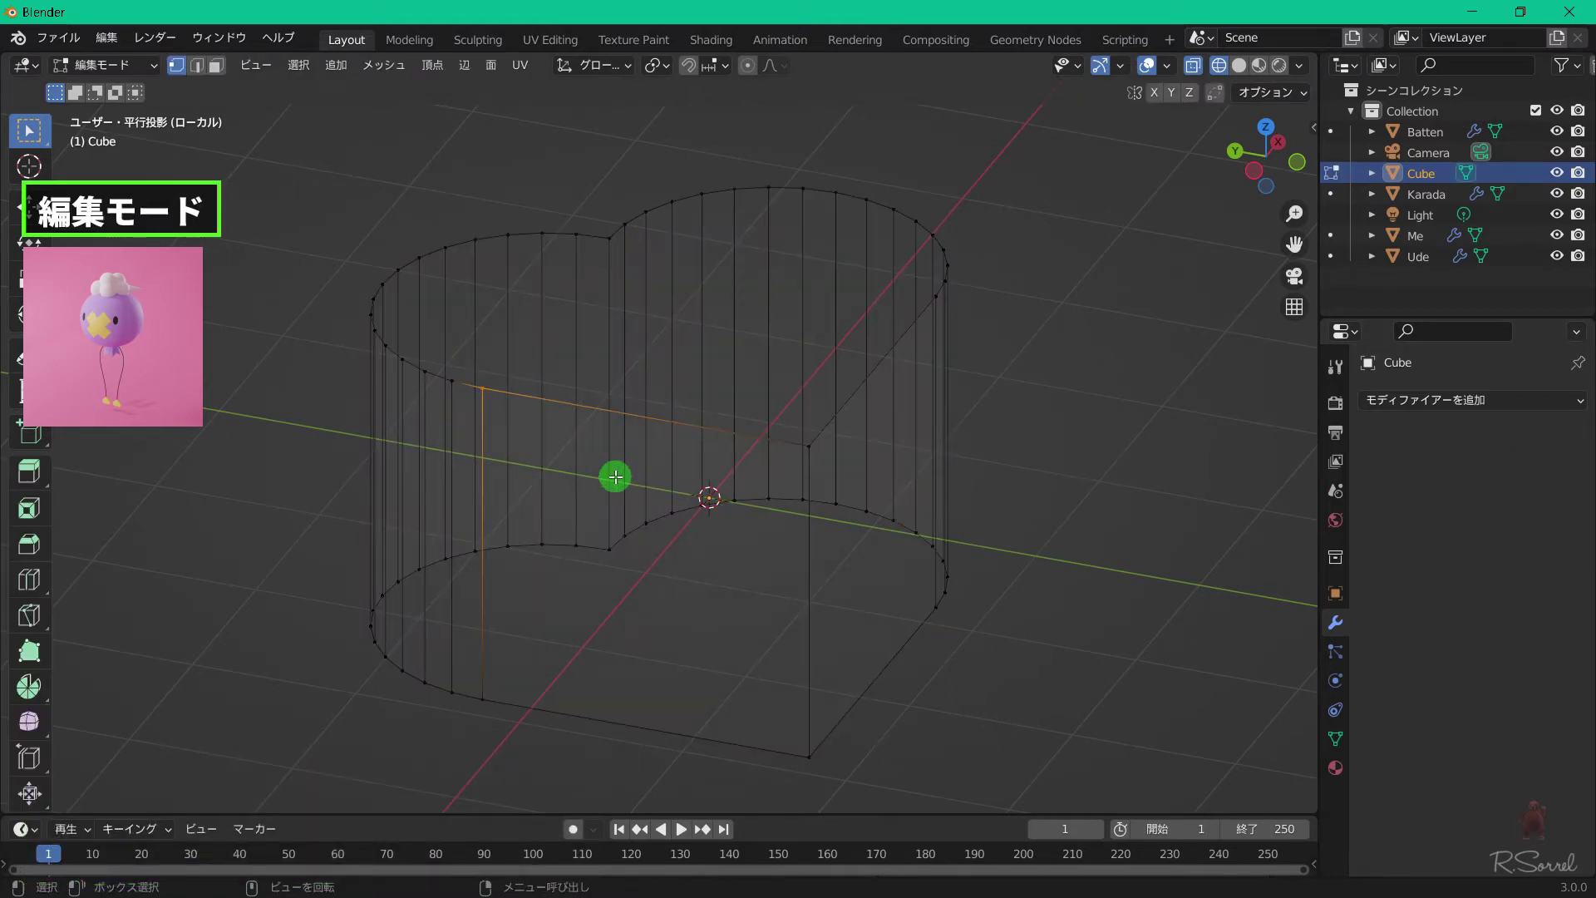
key(g)
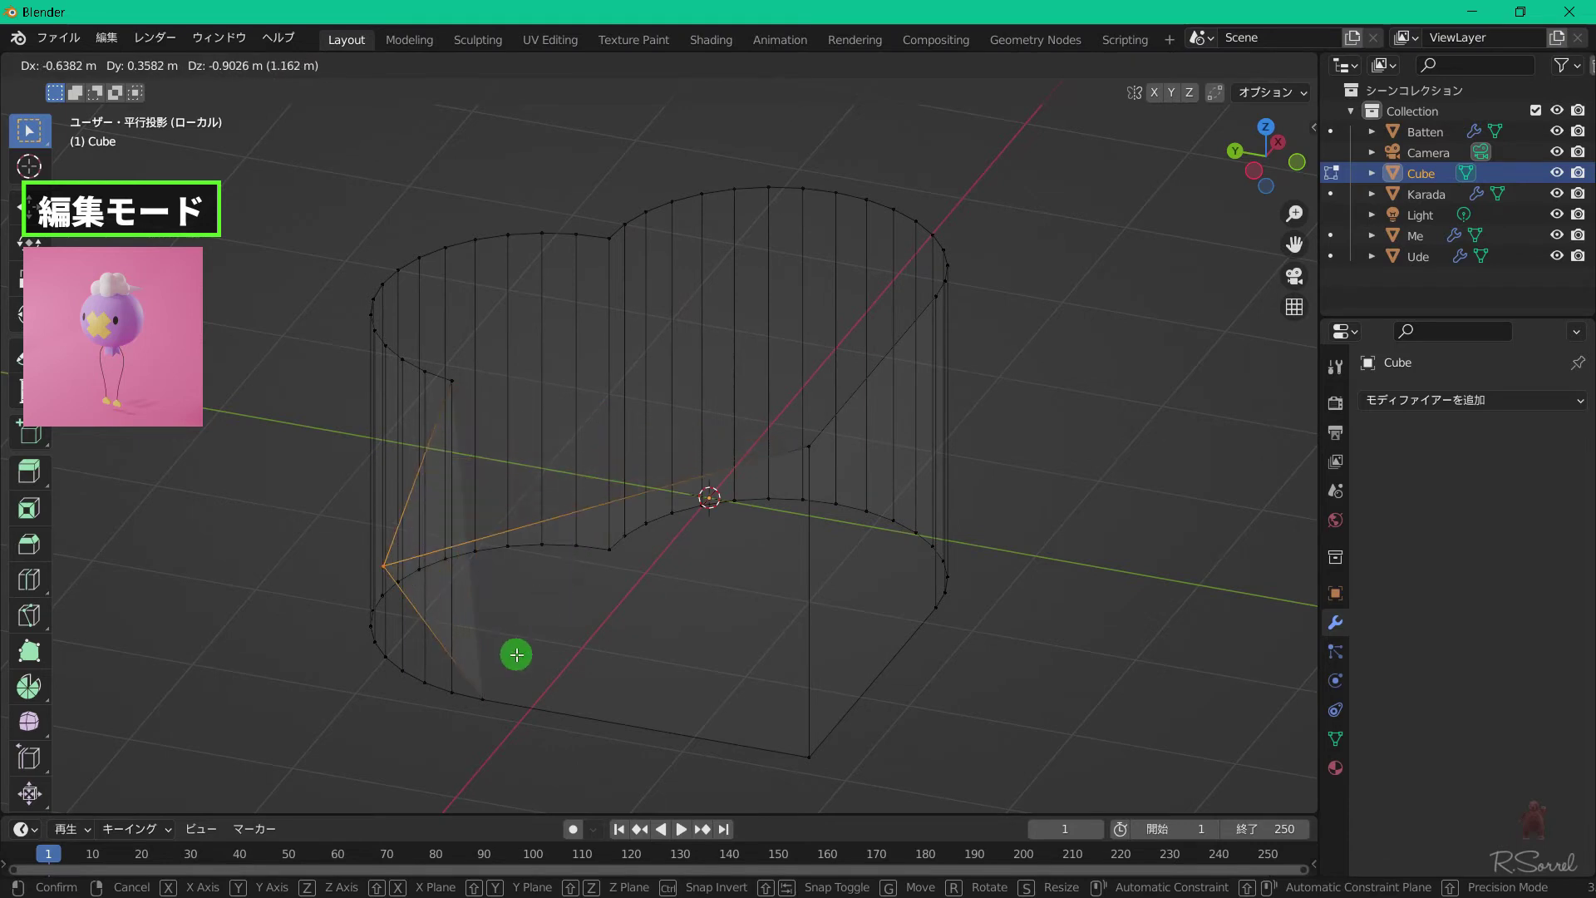
right_click(516, 655)
Fill the heart's open upper and lower outlines with faces from all the vertices of each side.
middle_drag(665, 492, 928, 359)
drag(375, 230, 954, 451)
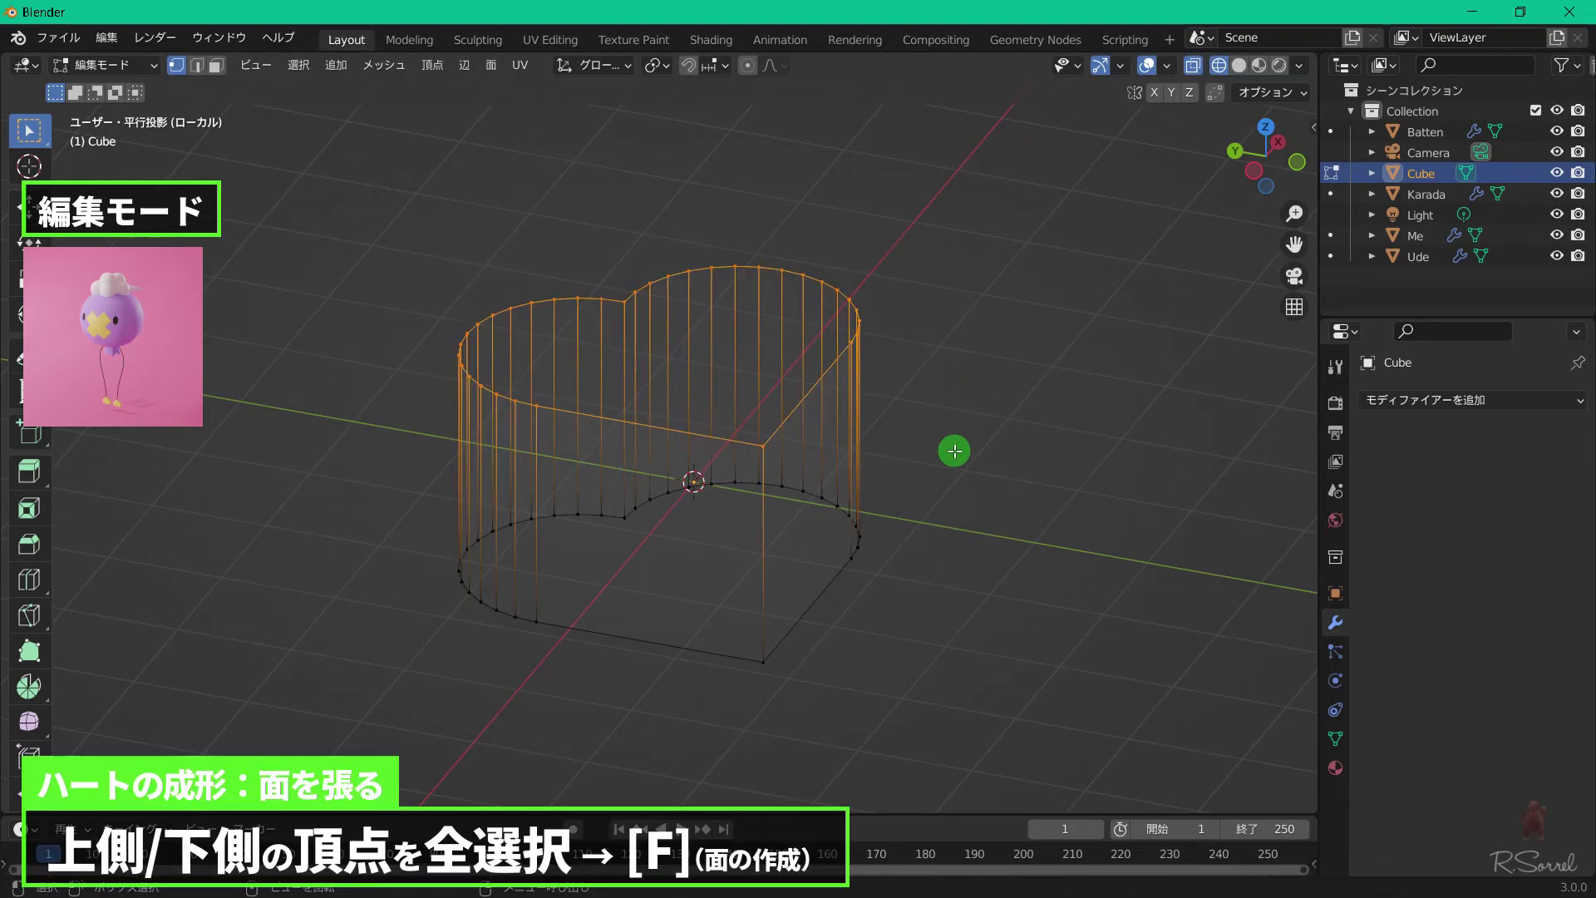
key(f)
middle_drag(960, 191, 741, 633)
click(589, 253)
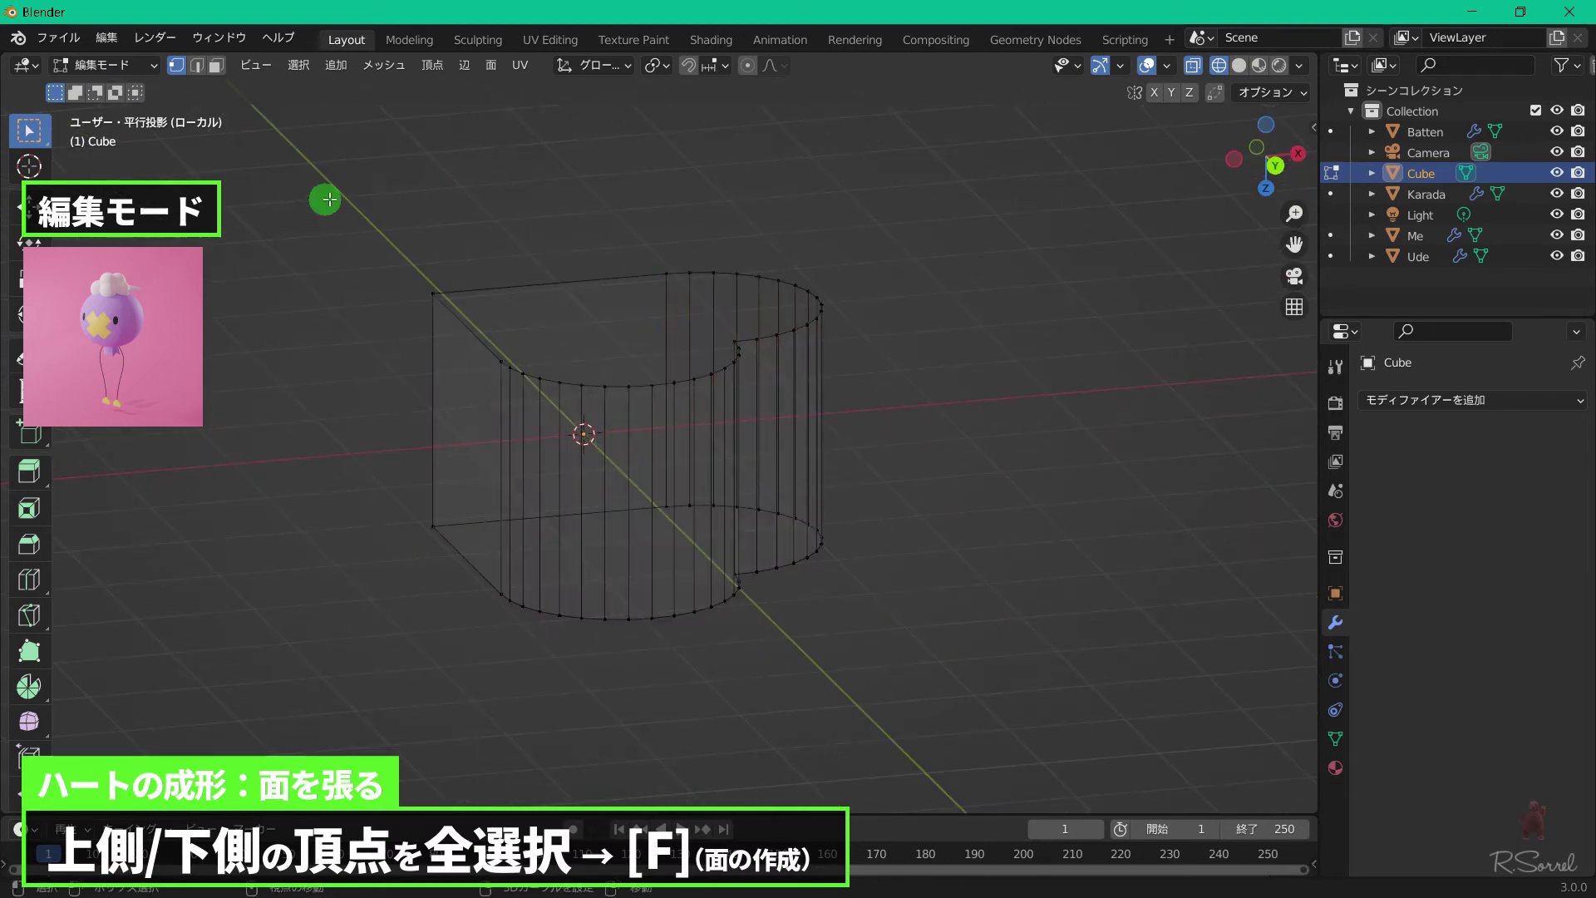
drag(328, 196, 868, 464)
key(f)
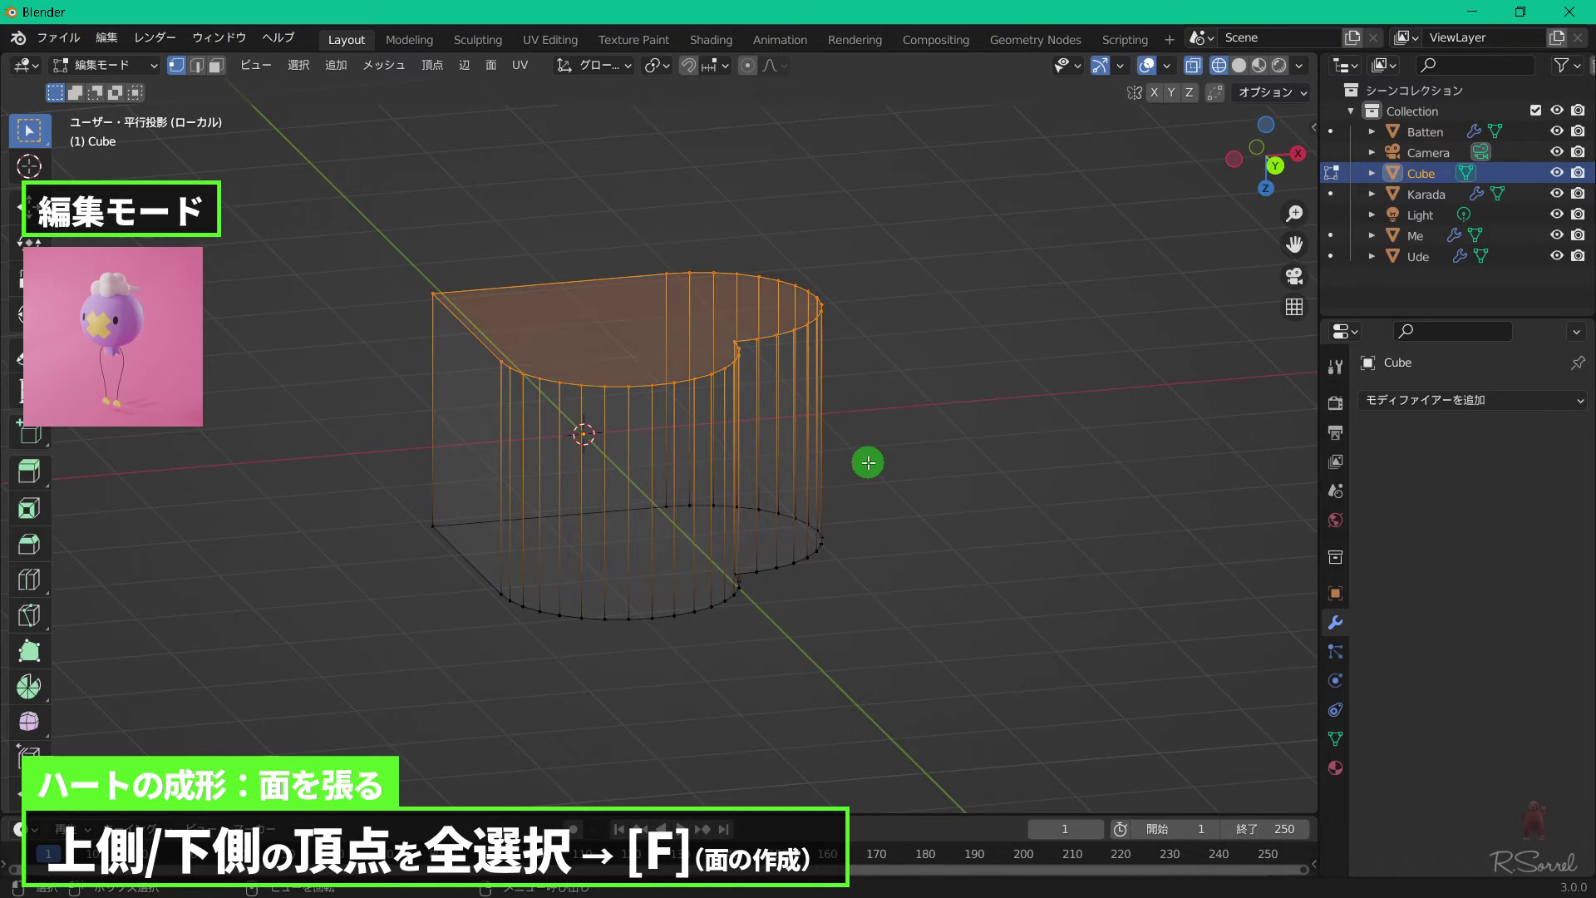
In object mode with solid shading, rotate the heart 90° about X and 135° about Y so it stands upside down.
click(1239, 65)
key(Tab)
key(KP_1)
key(r)
key(x)
key(9)
key(0)
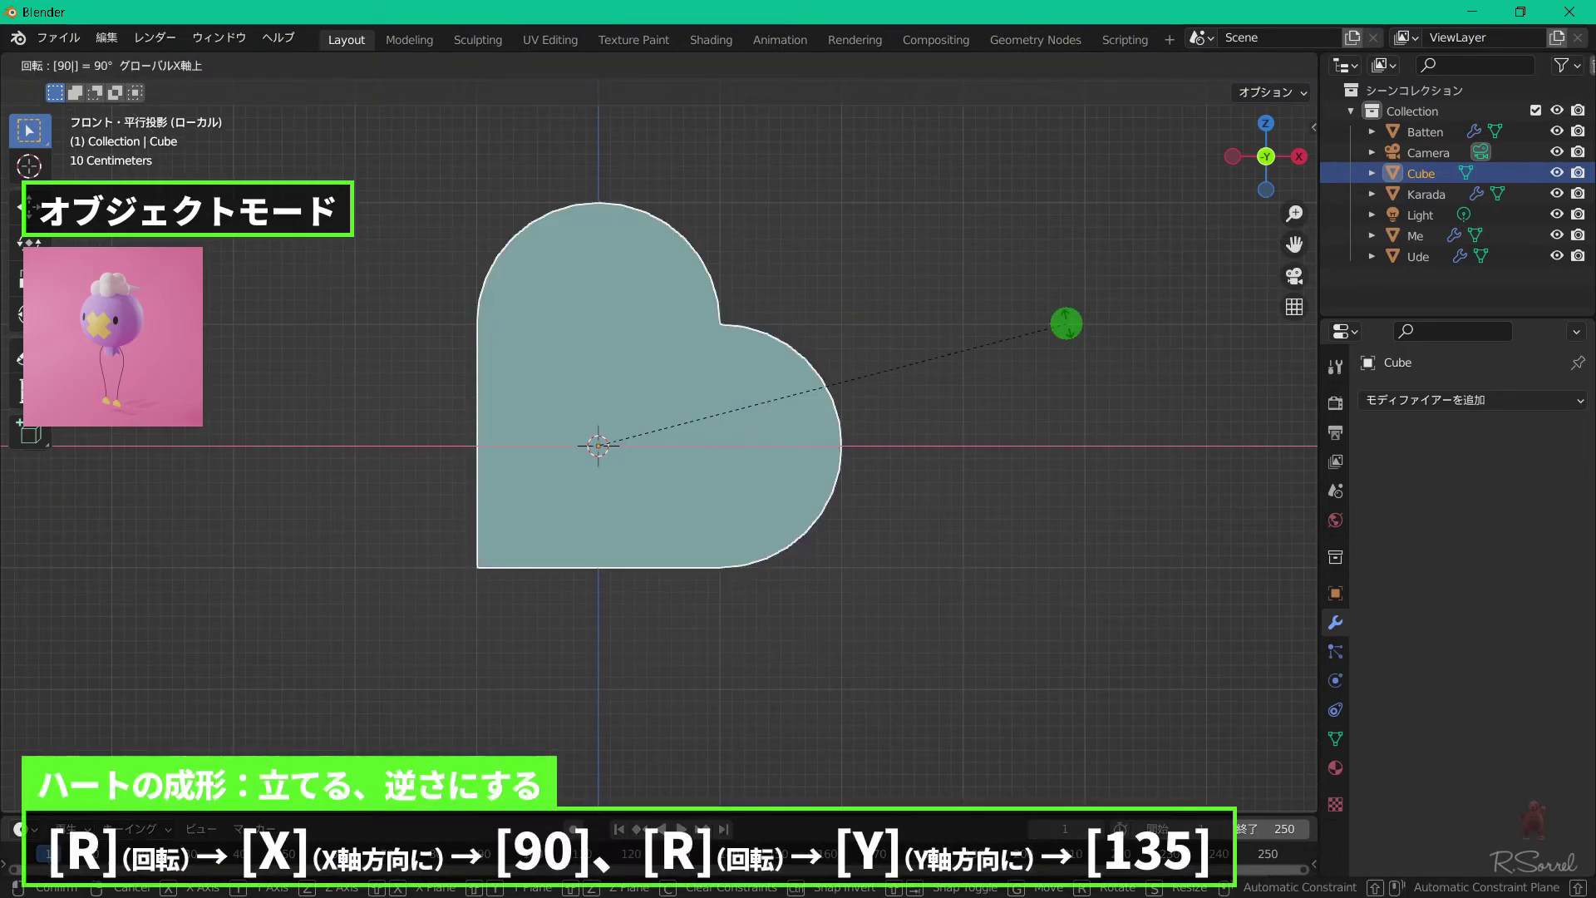
key(Return)
text(ry)
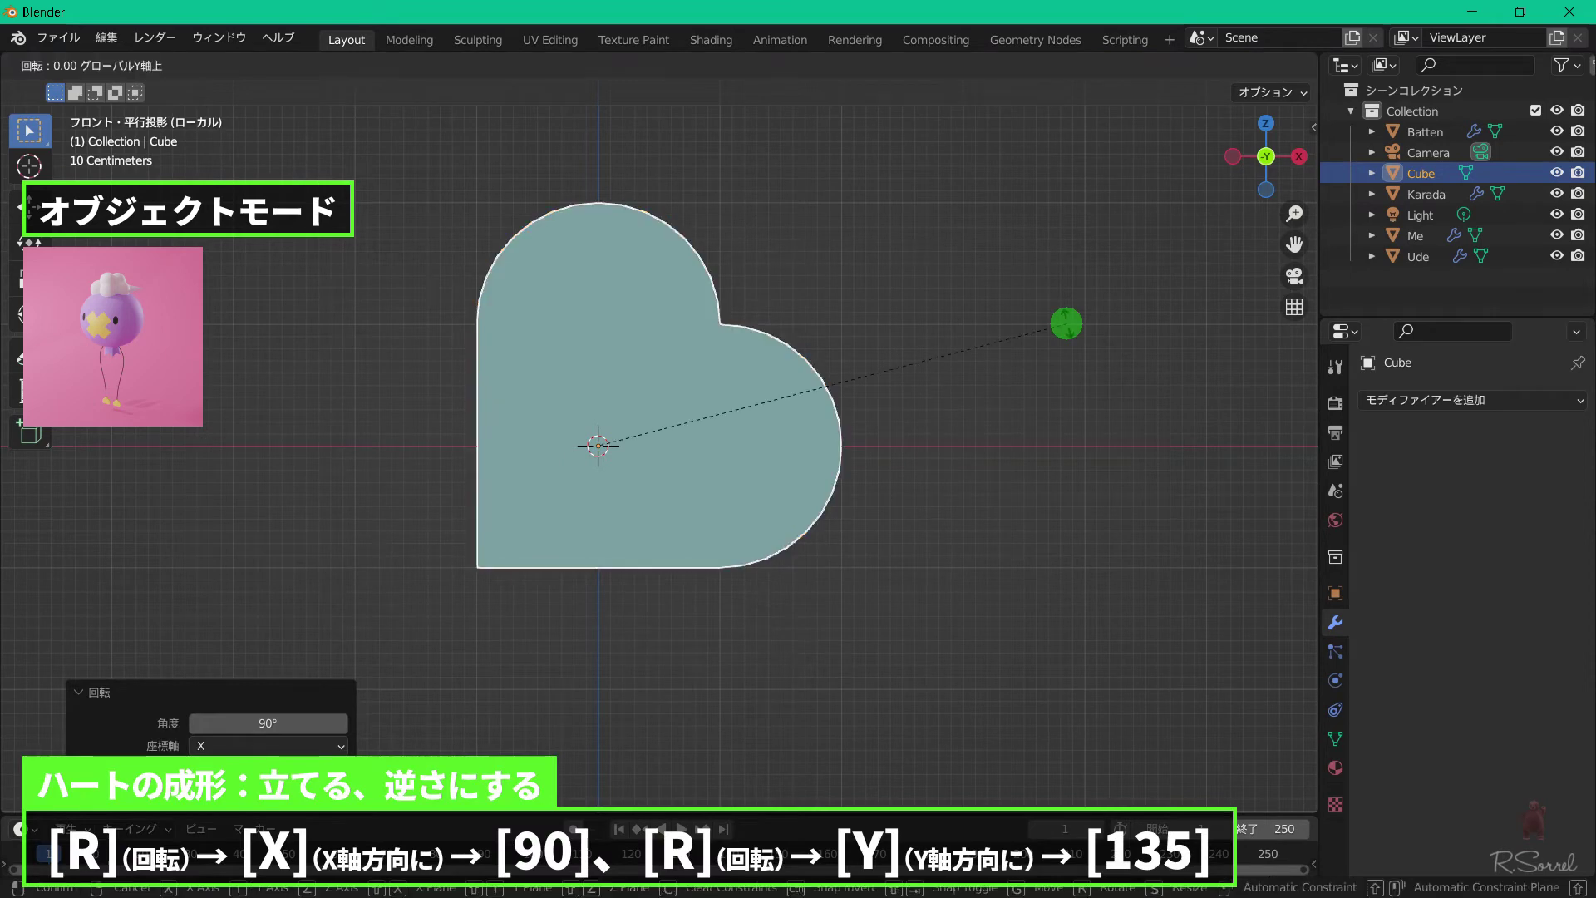
text(135)
key(Return)
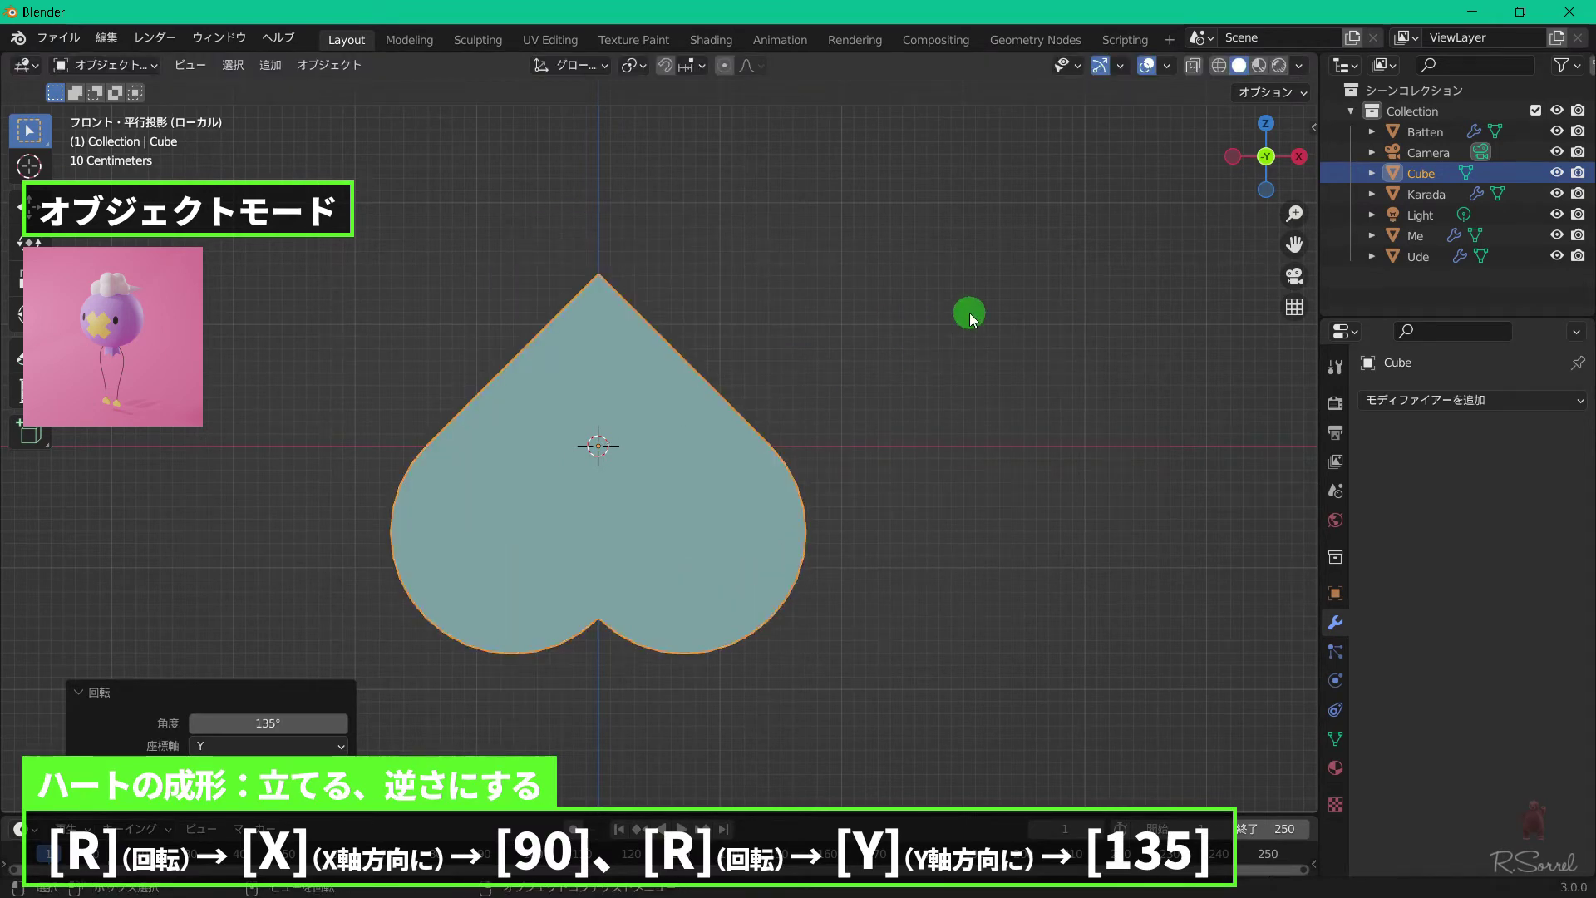
Add a Bevel modifier to the heart with 3 segments.
middle_drag(970, 319, 900, 371)
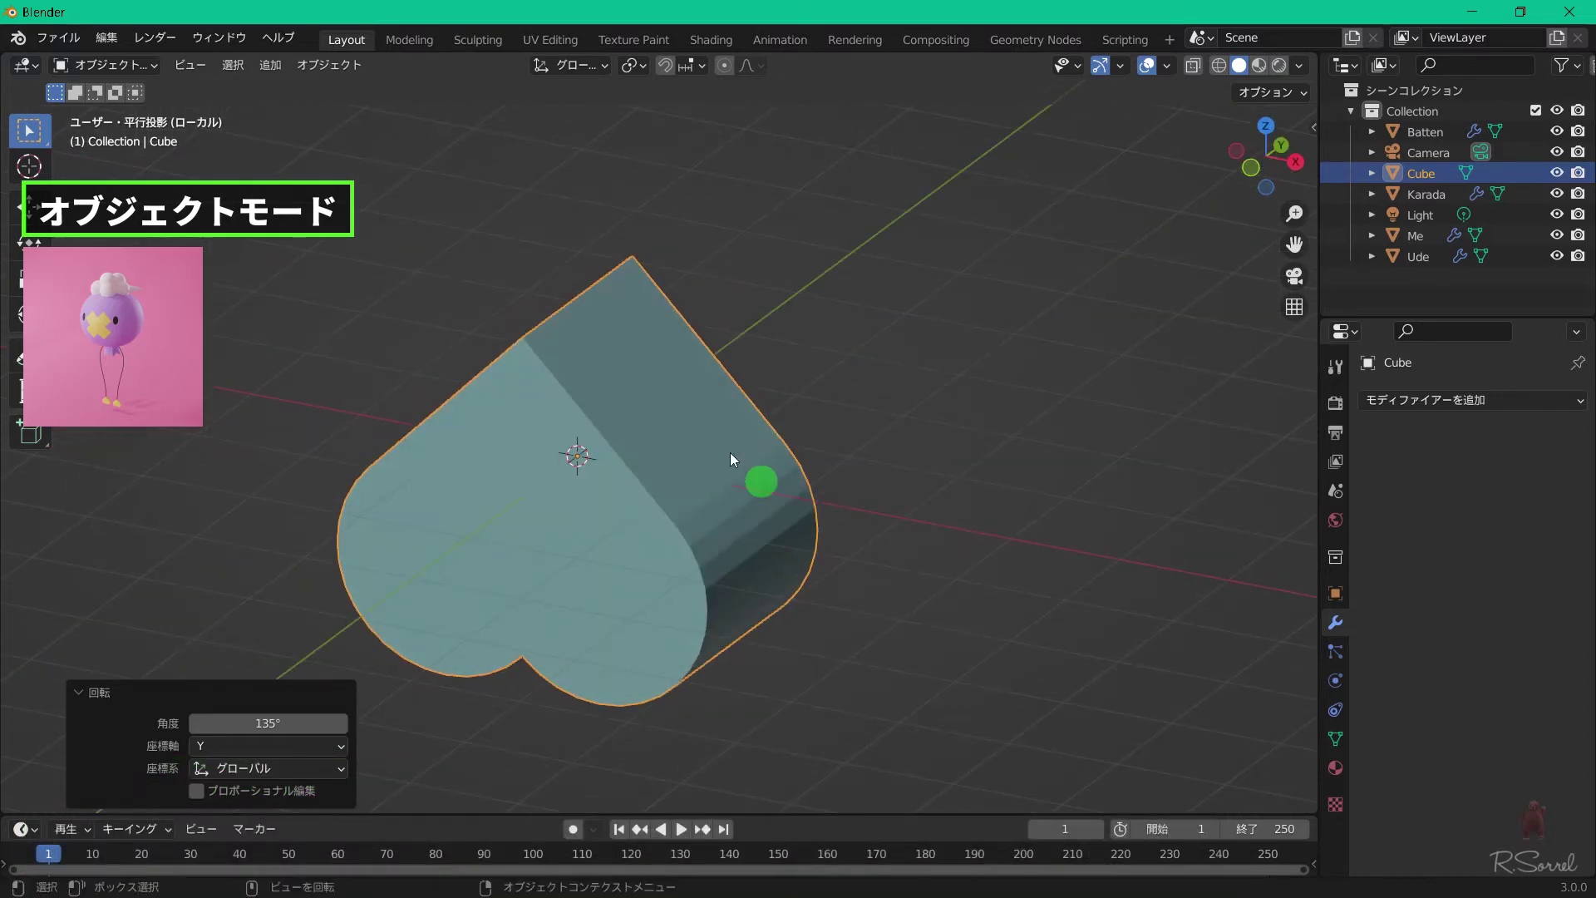
click(1439, 401)
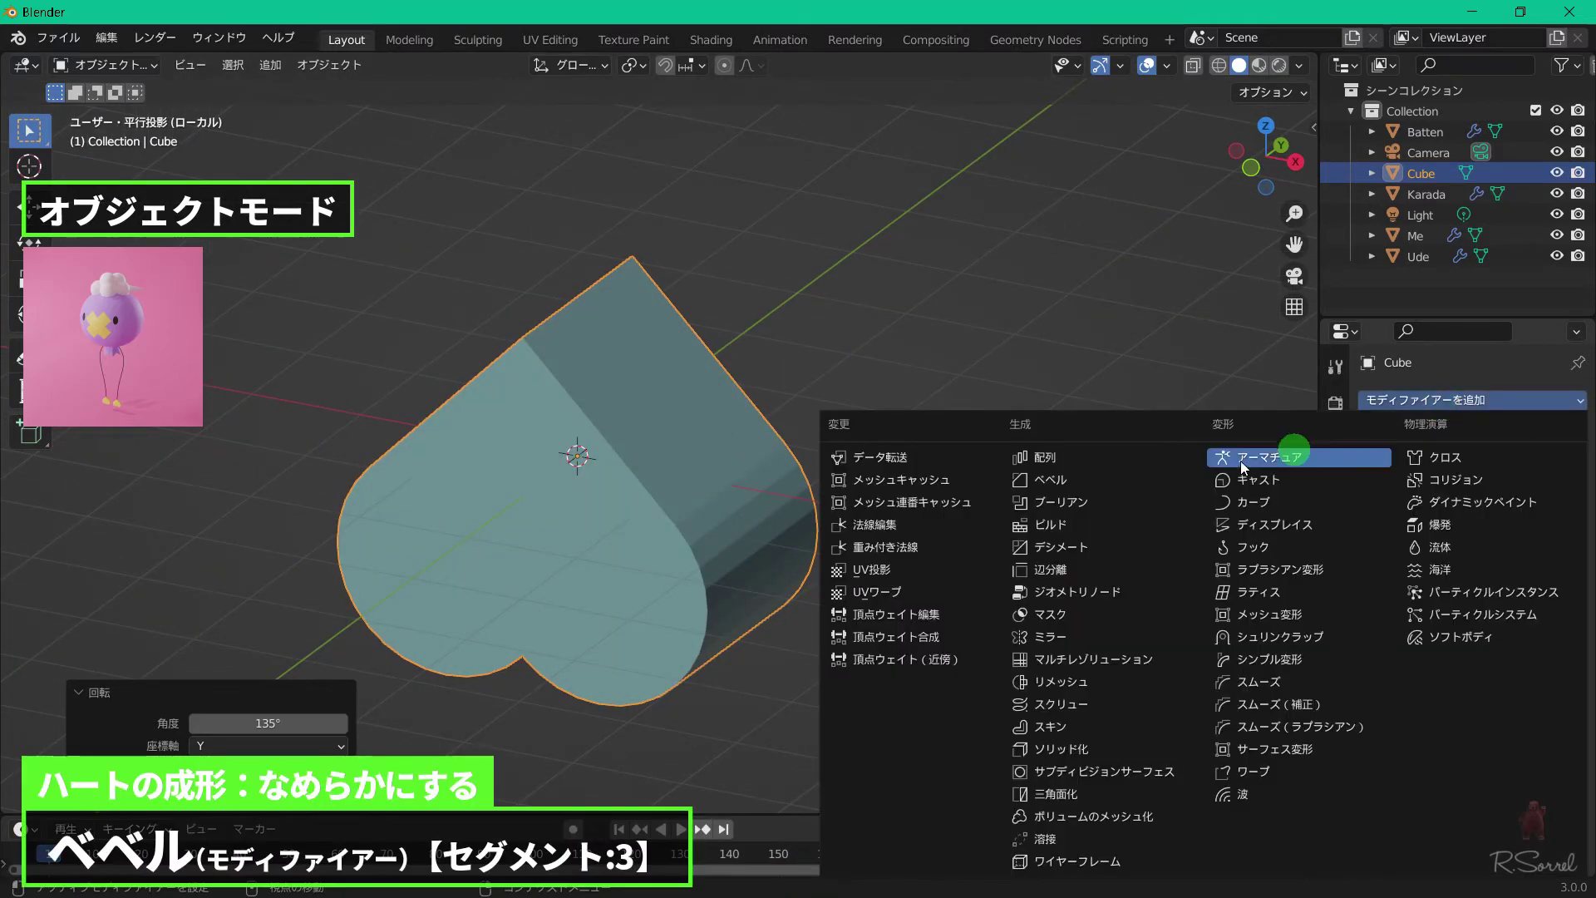
click(1187, 480)
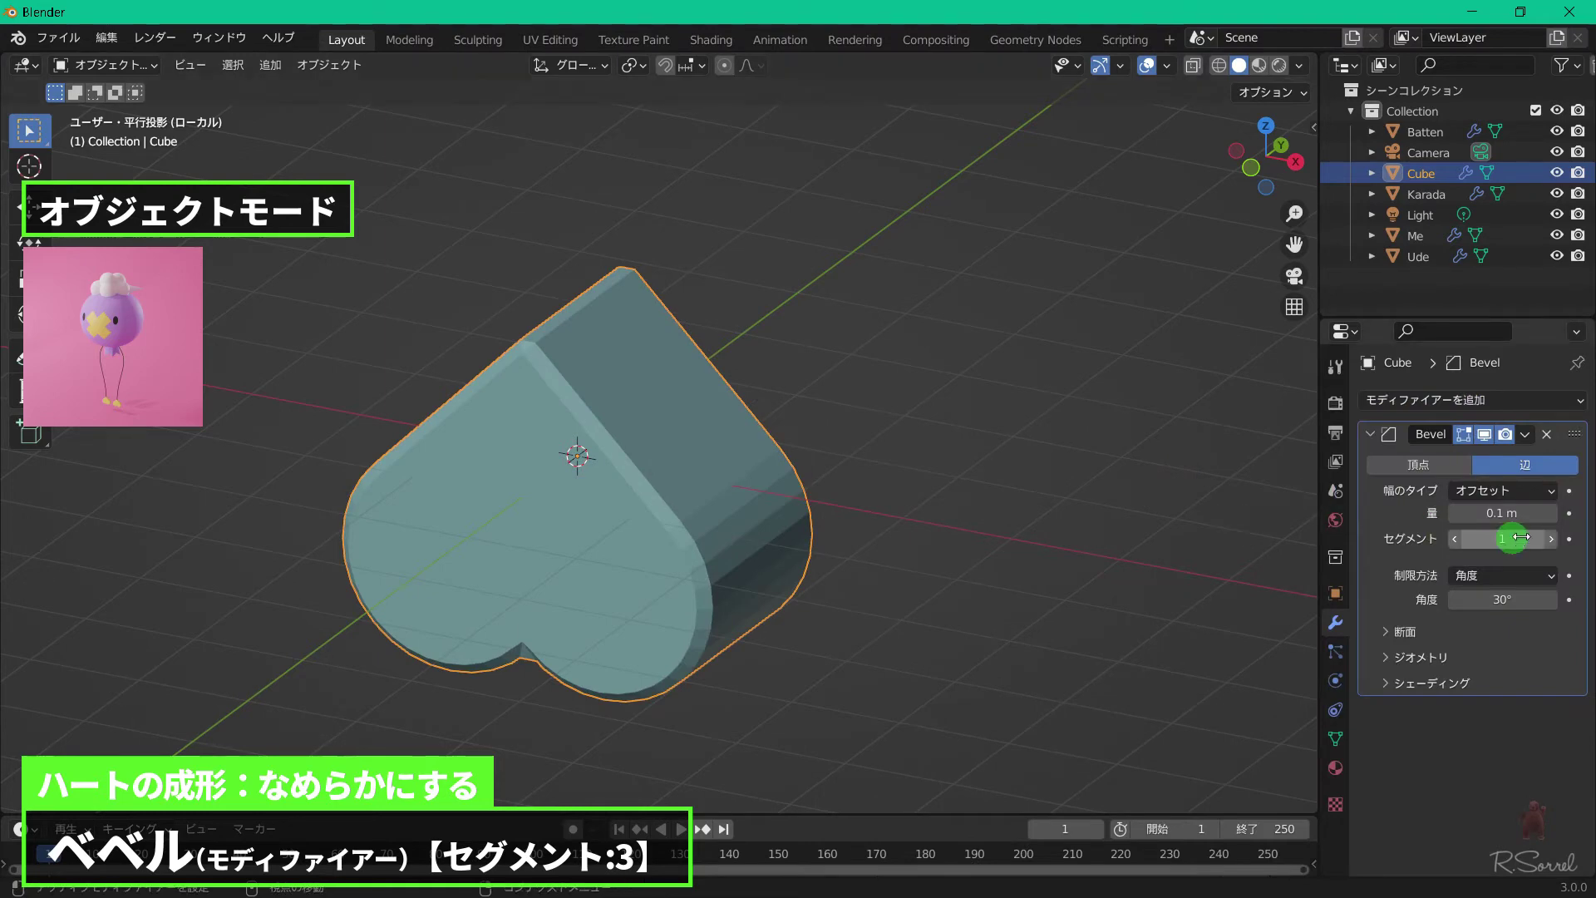
click(1551, 539)
click(1551, 538)
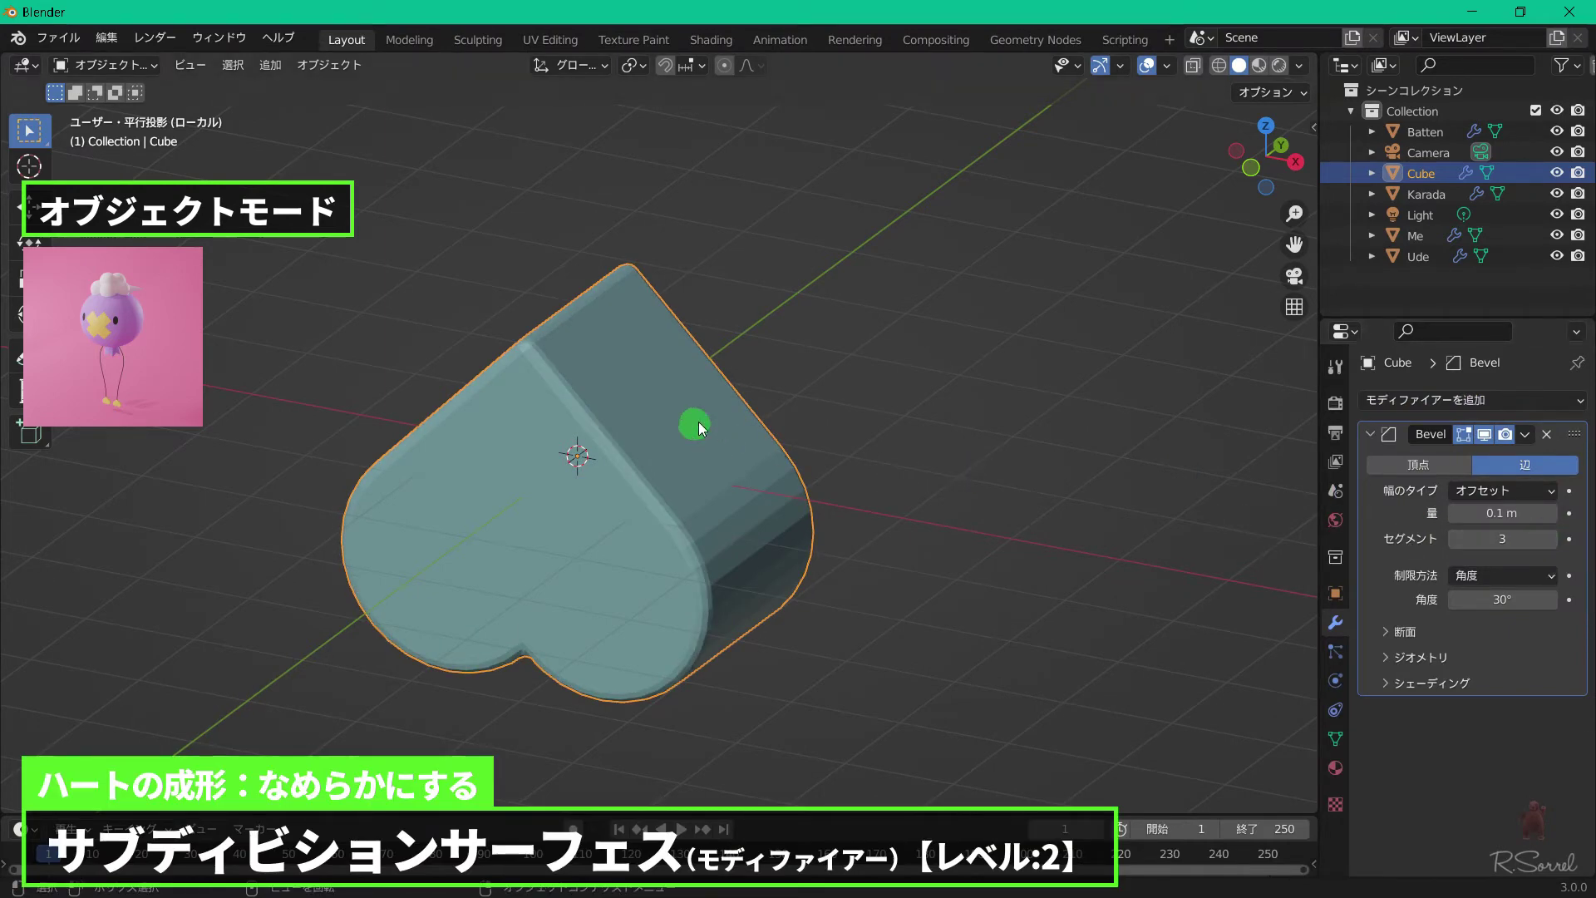
Add a Subdivision Surface modifier to the heart.
click(1413, 400)
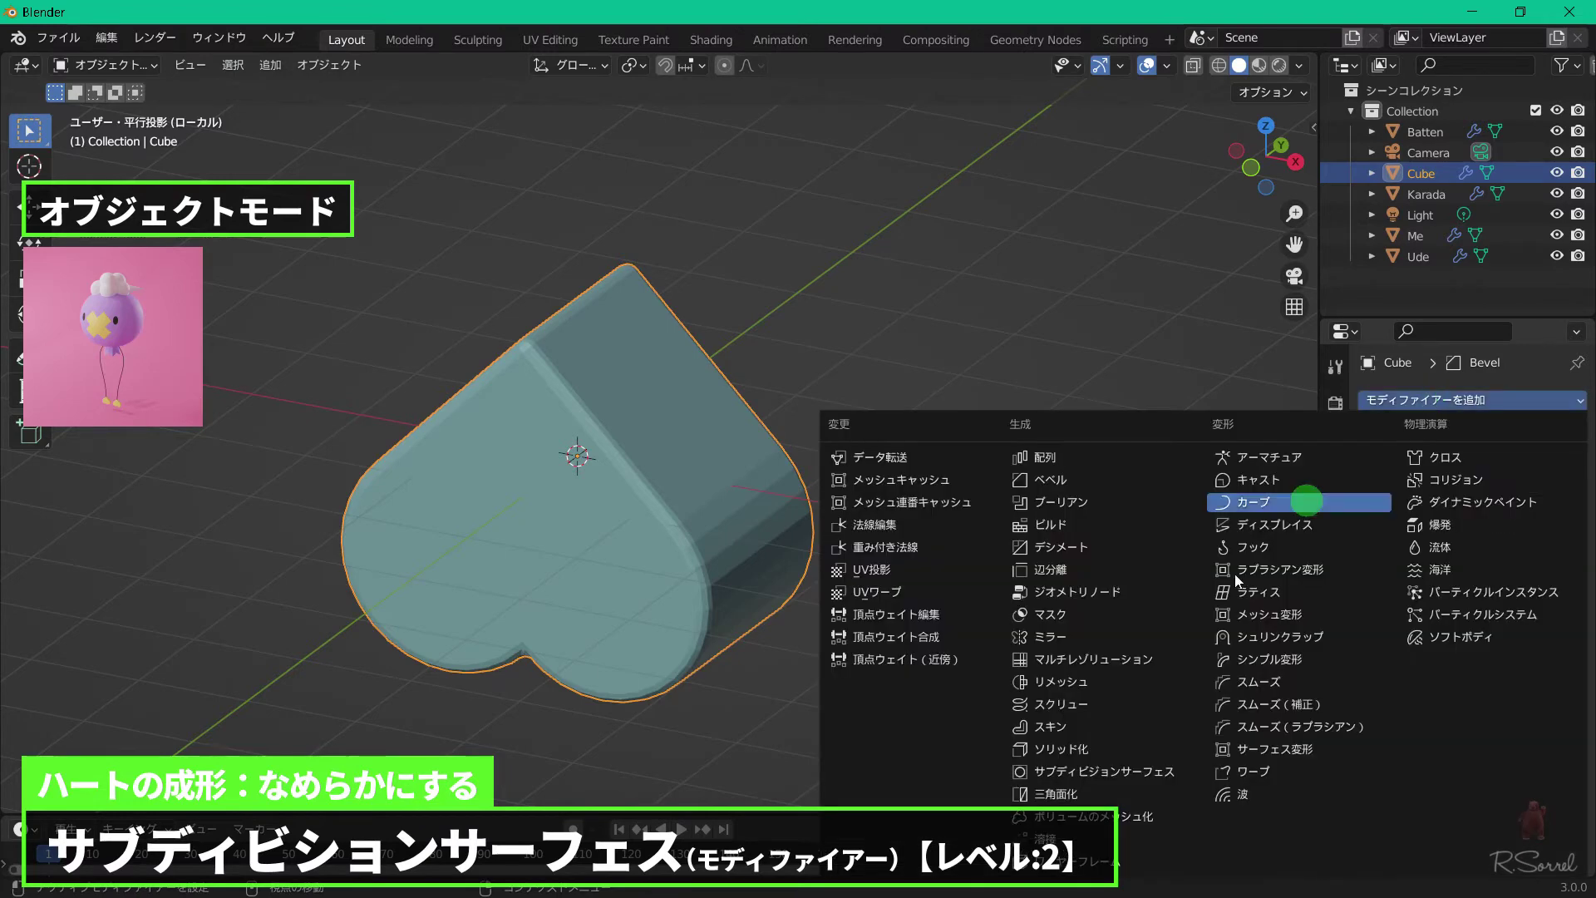
Add a Subdivision Surface modifier with viewport level 2 to the heart and shade it smooth.
click(1173, 773)
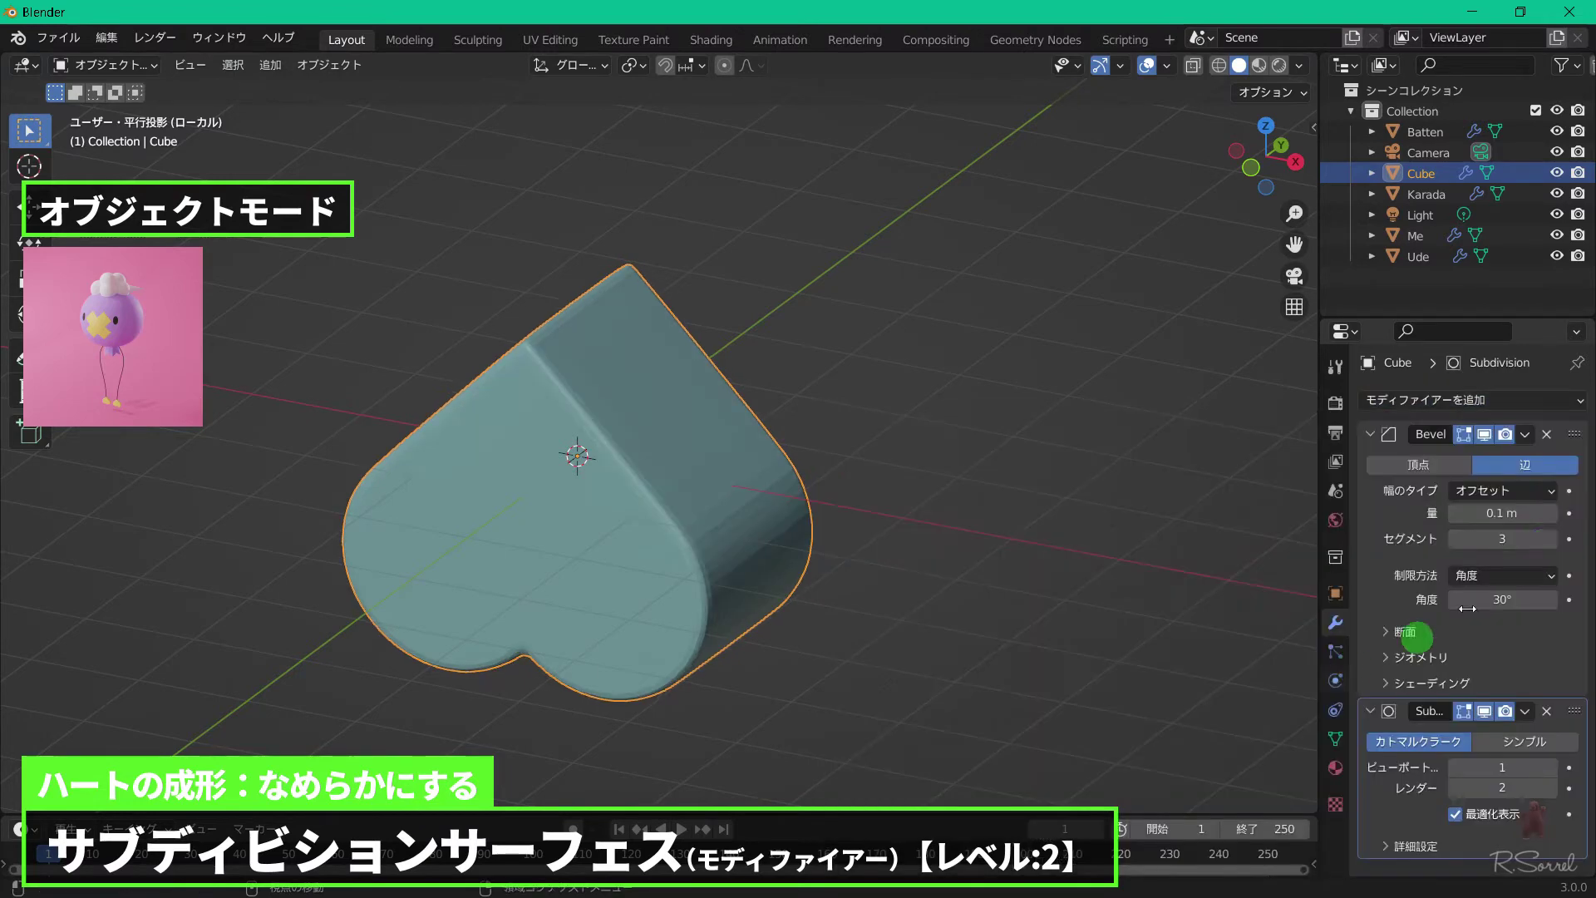
click(1551, 767)
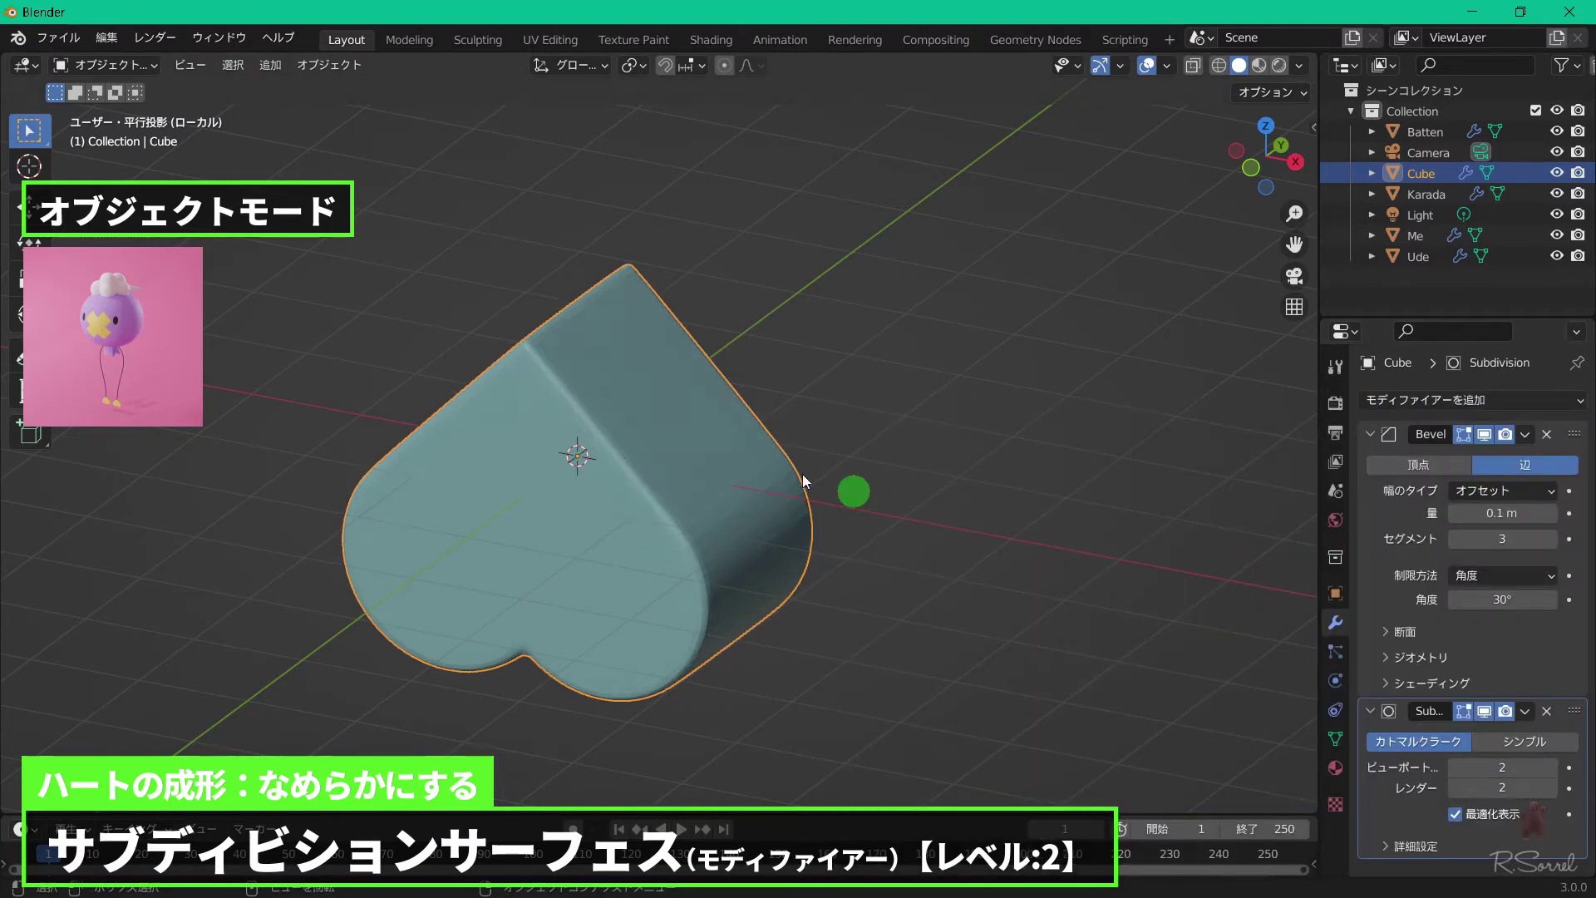
scroll(855, 491, up, 5)
right_click(755, 507)
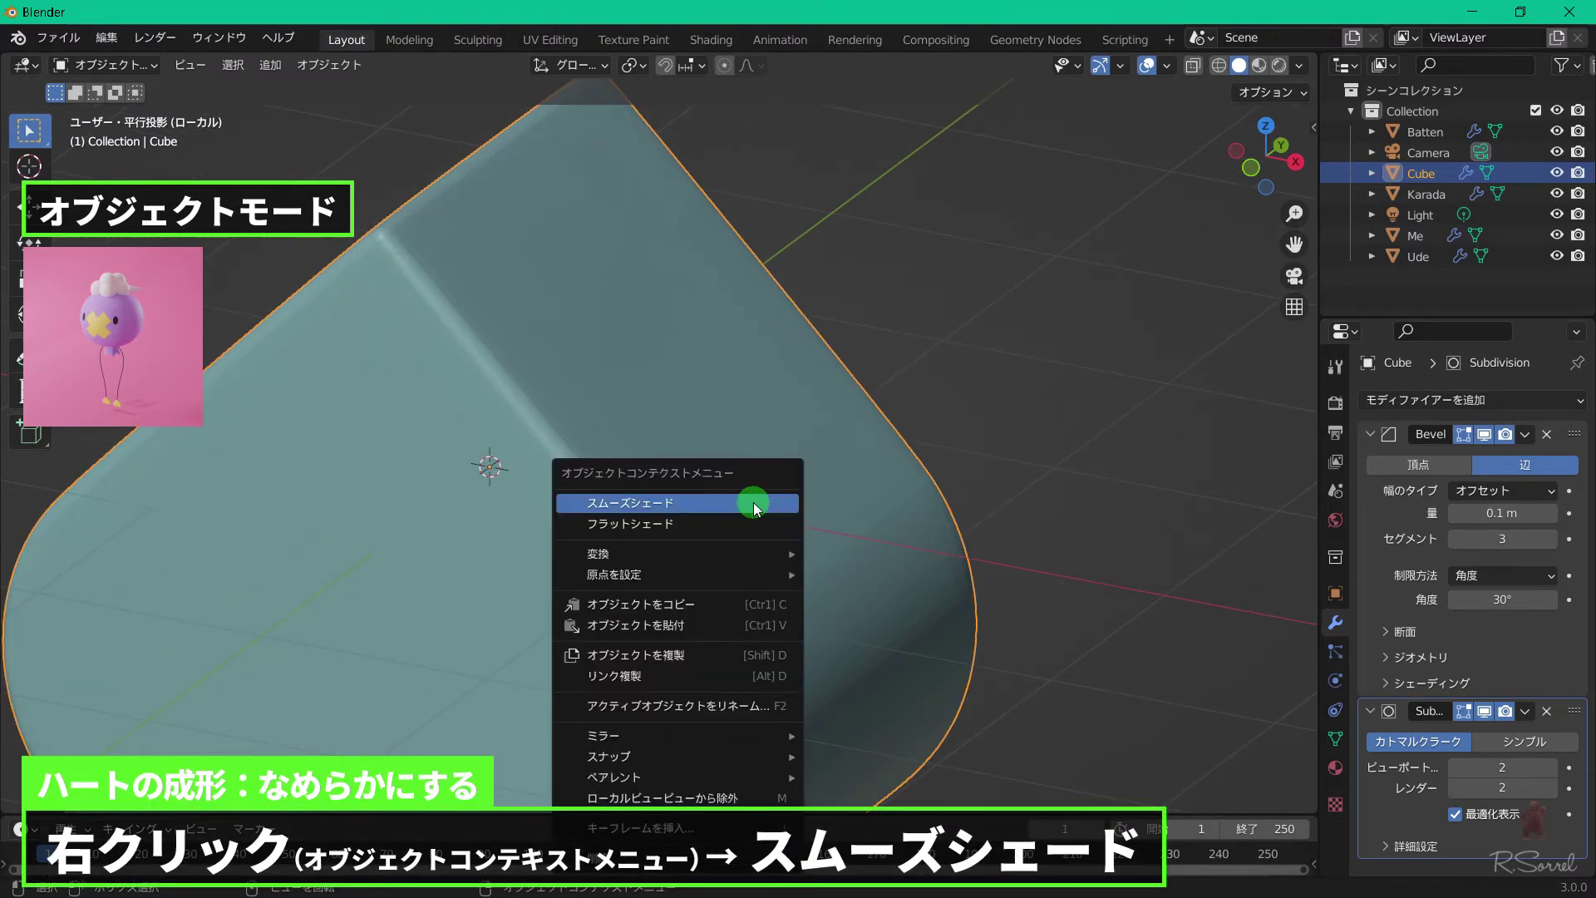
click(755, 503)
scroll(879, 586, down, 2)
middle_drag(941, 454, 900, 457)
scroll(899, 456, down, 2)
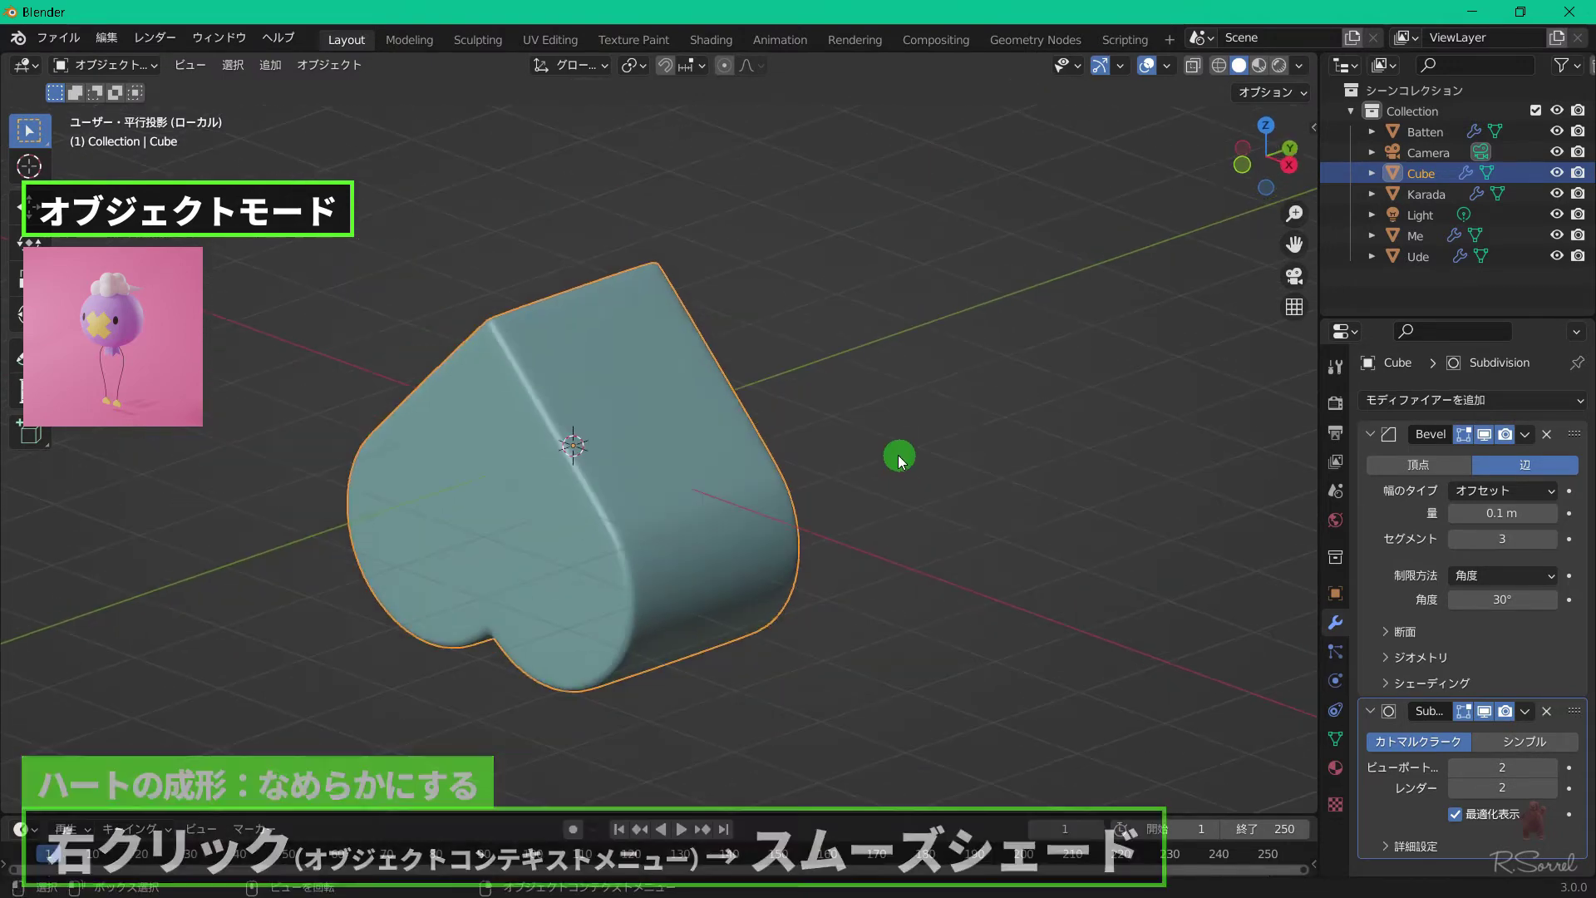
Thin the heart by scaling it down along the Y axis, and return from local view to the front view of the whole character.
key(s)
key(y)
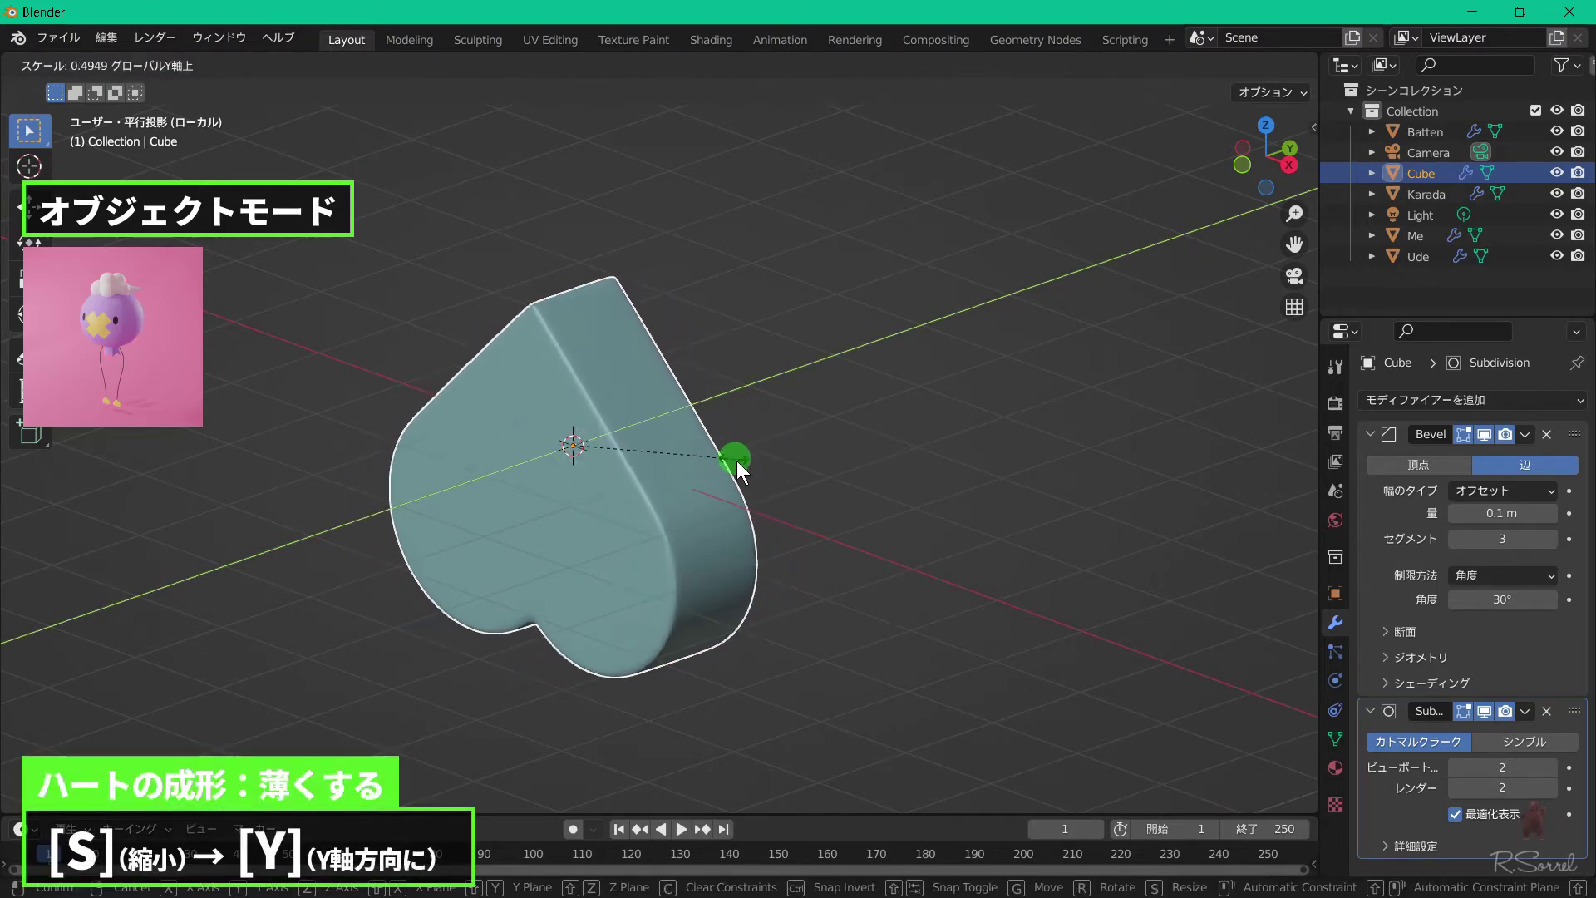
click(689, 466)
key(KP_Divide)
key(KP_1)
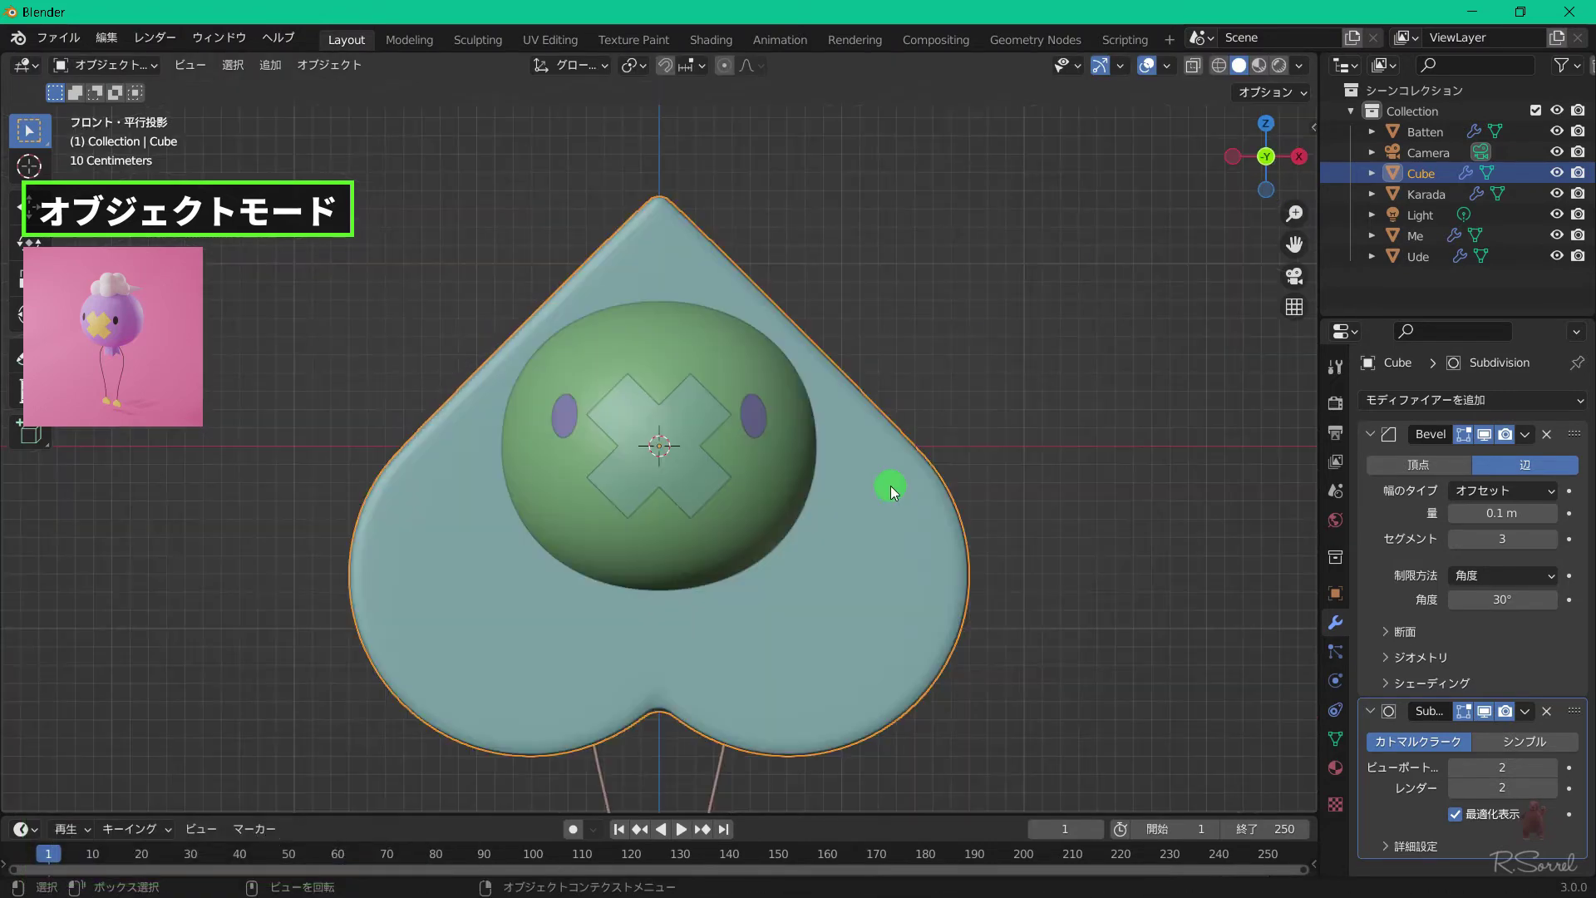
Shrink the heart uniformly to a scale factor of about 0.087.
scroll(898, 473, down, 1)
scroll(900, 474, down, 3)
shift+middle_drag(901, 474, 906, 316)
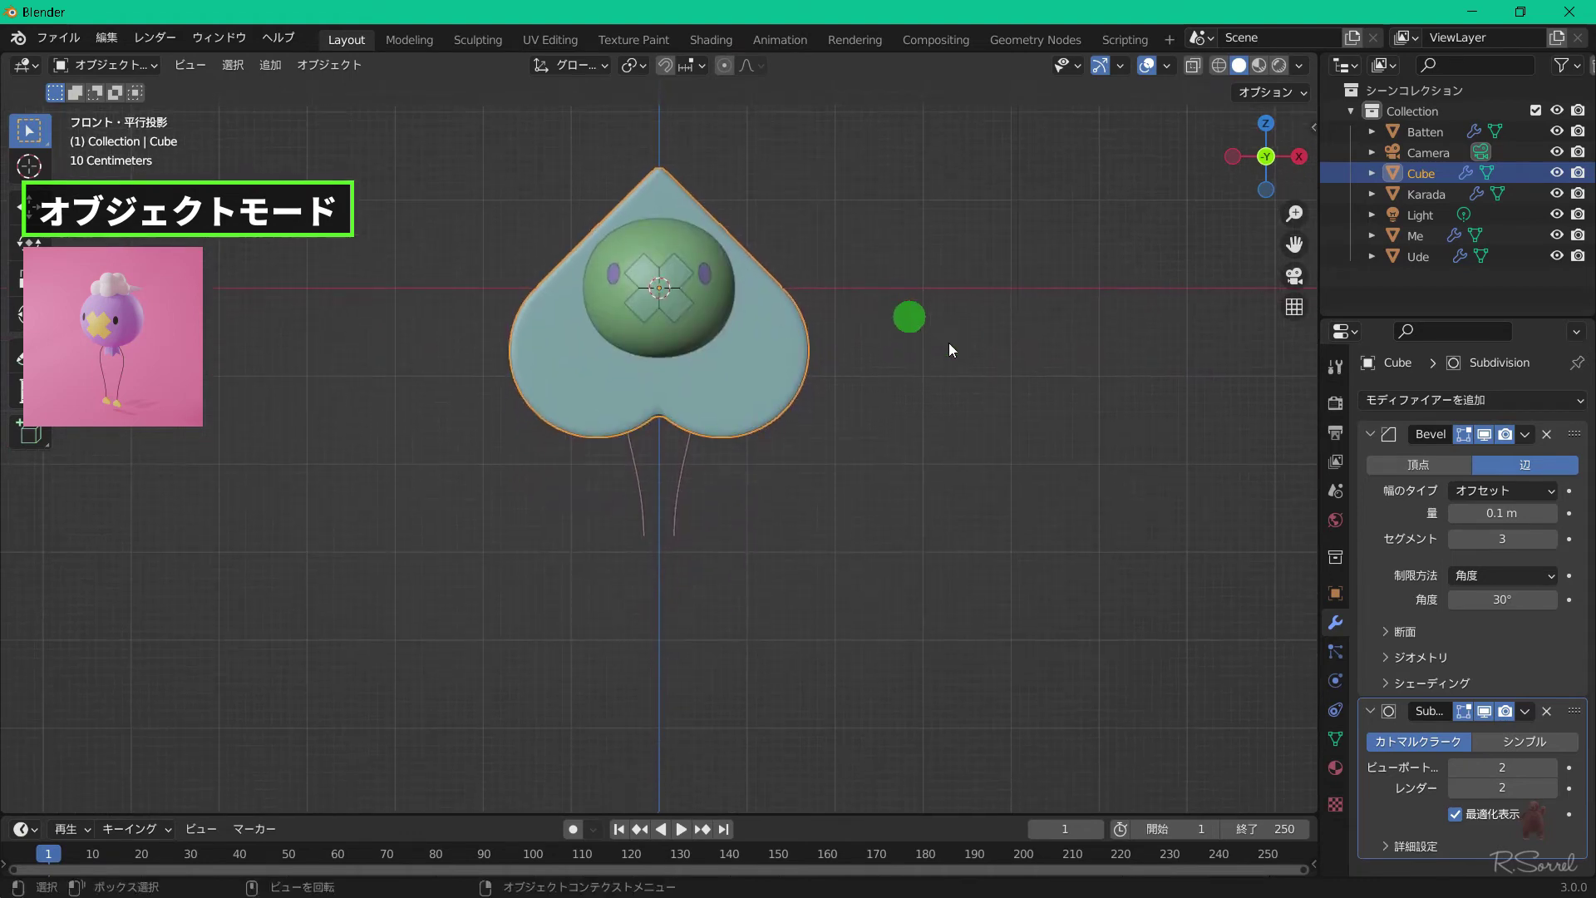
key(s)
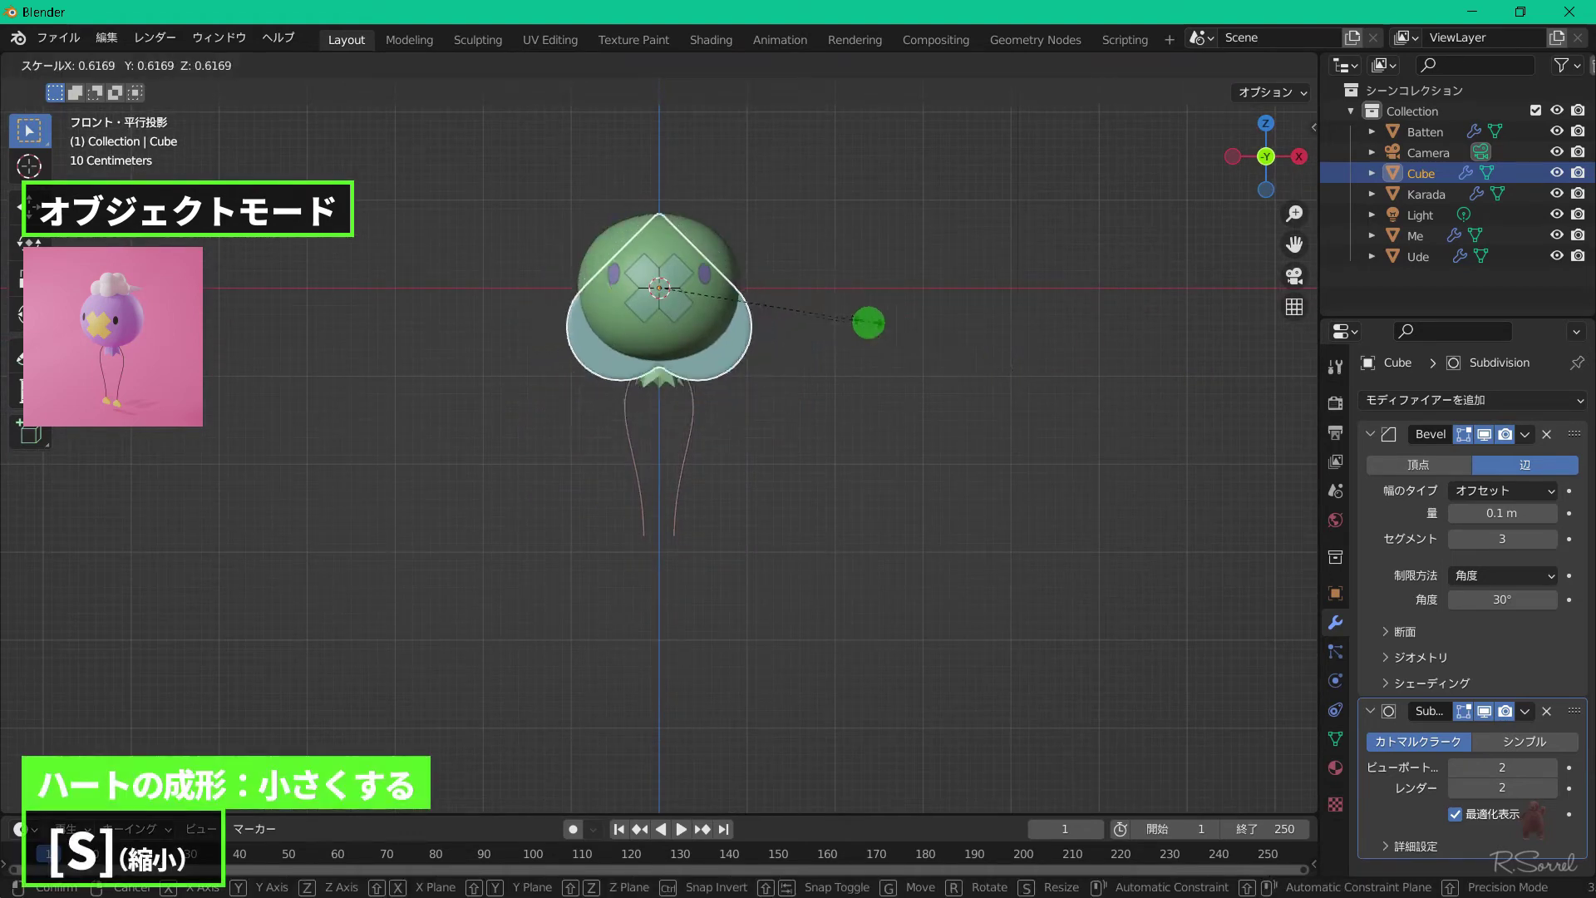
click(699, 314)
Move the heart about 2.92 m down along Z and about 0.17 m along X, onto the lower end of the positive-X string arm.
key(g)
key(z)
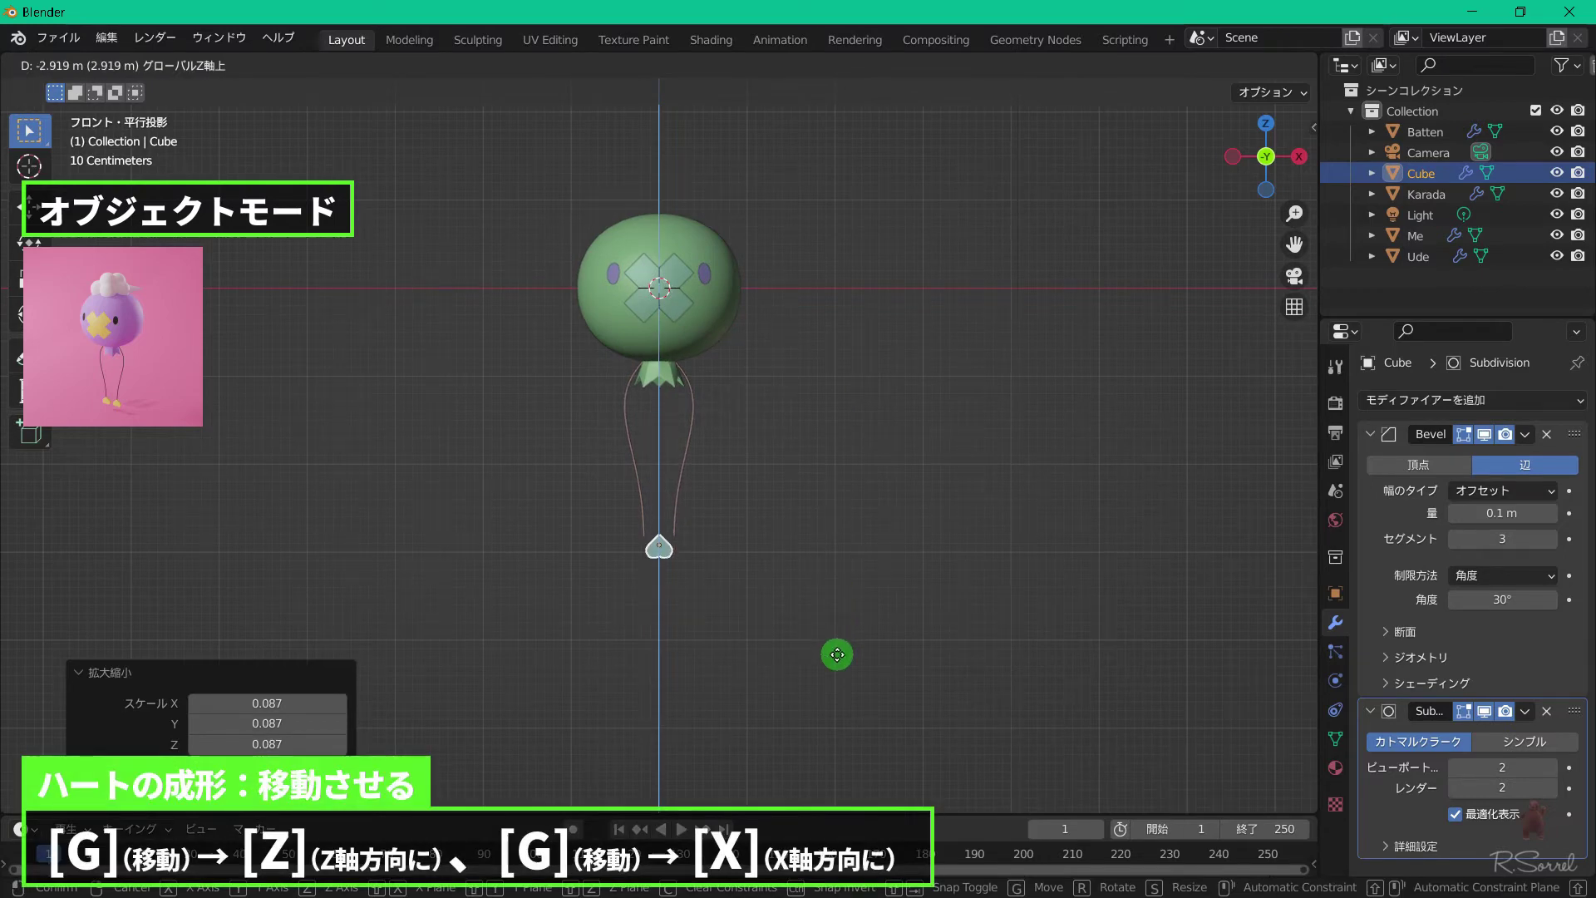
click(850, 641)
scroll(849, 641, up, 5)
shift+middle_drag(851, 610, 868, 394)
scroll(867, 396, up, 3)
scroll(867, 396, up, 1)
key(g)
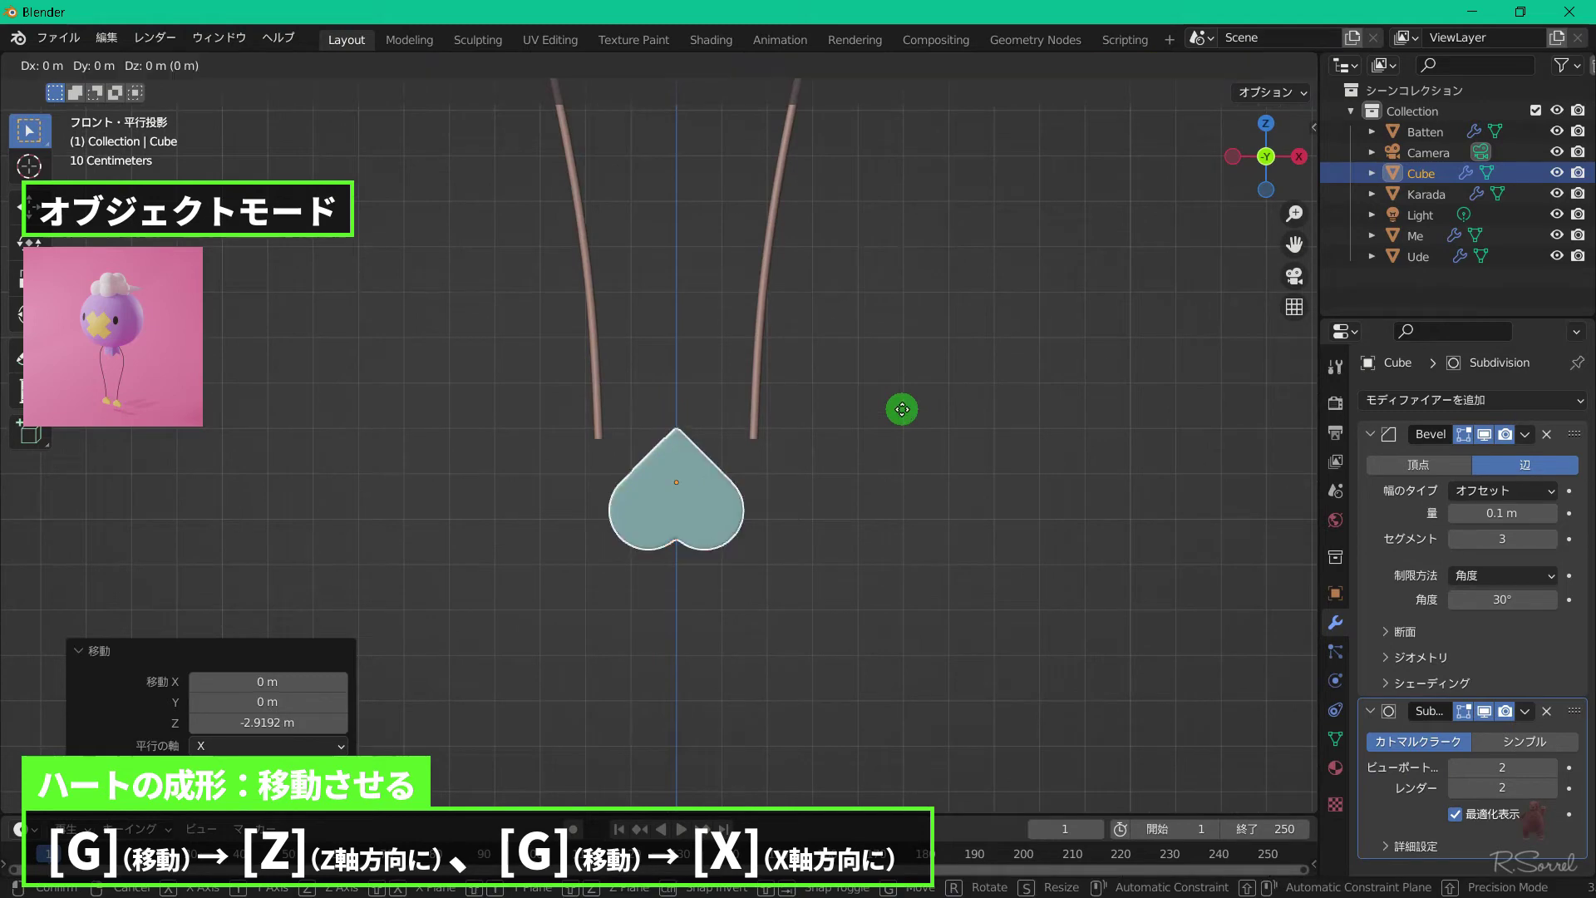
key(x)
click(997, 483)
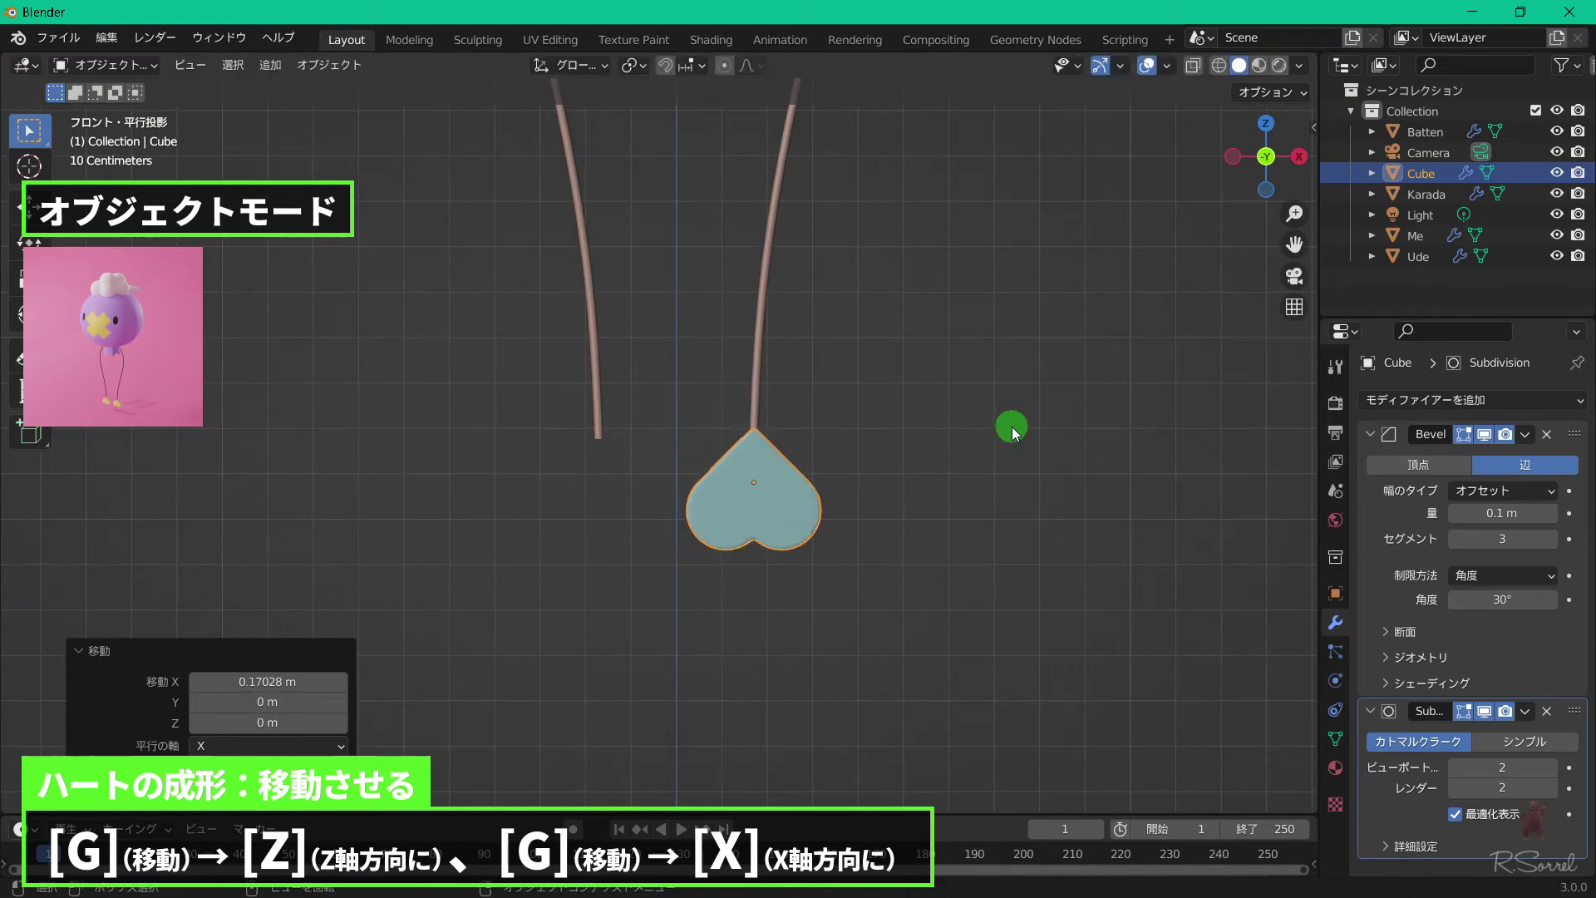
middle_drag(1012, 428, 937, 459)
scroll(963, 462, down, 4)
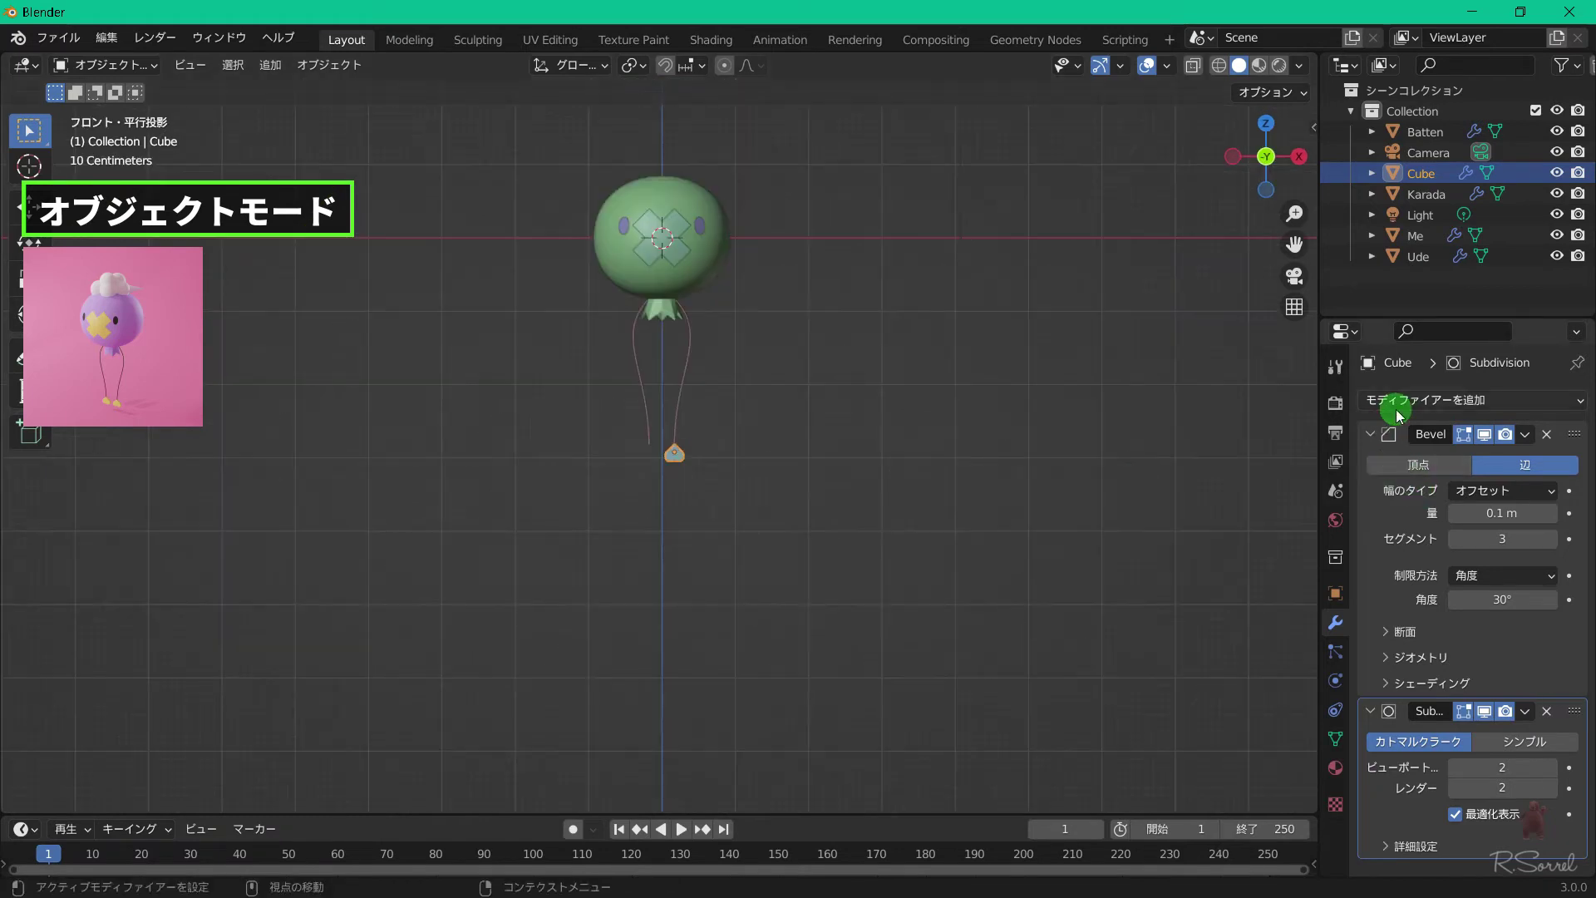
Collapse the heart's Bevel and Subdivision settings and add a Mirror modifier on the X axis with Karada as the mirror object.
click(1371, 433)
click(1370, 461)
click(1397, 393)
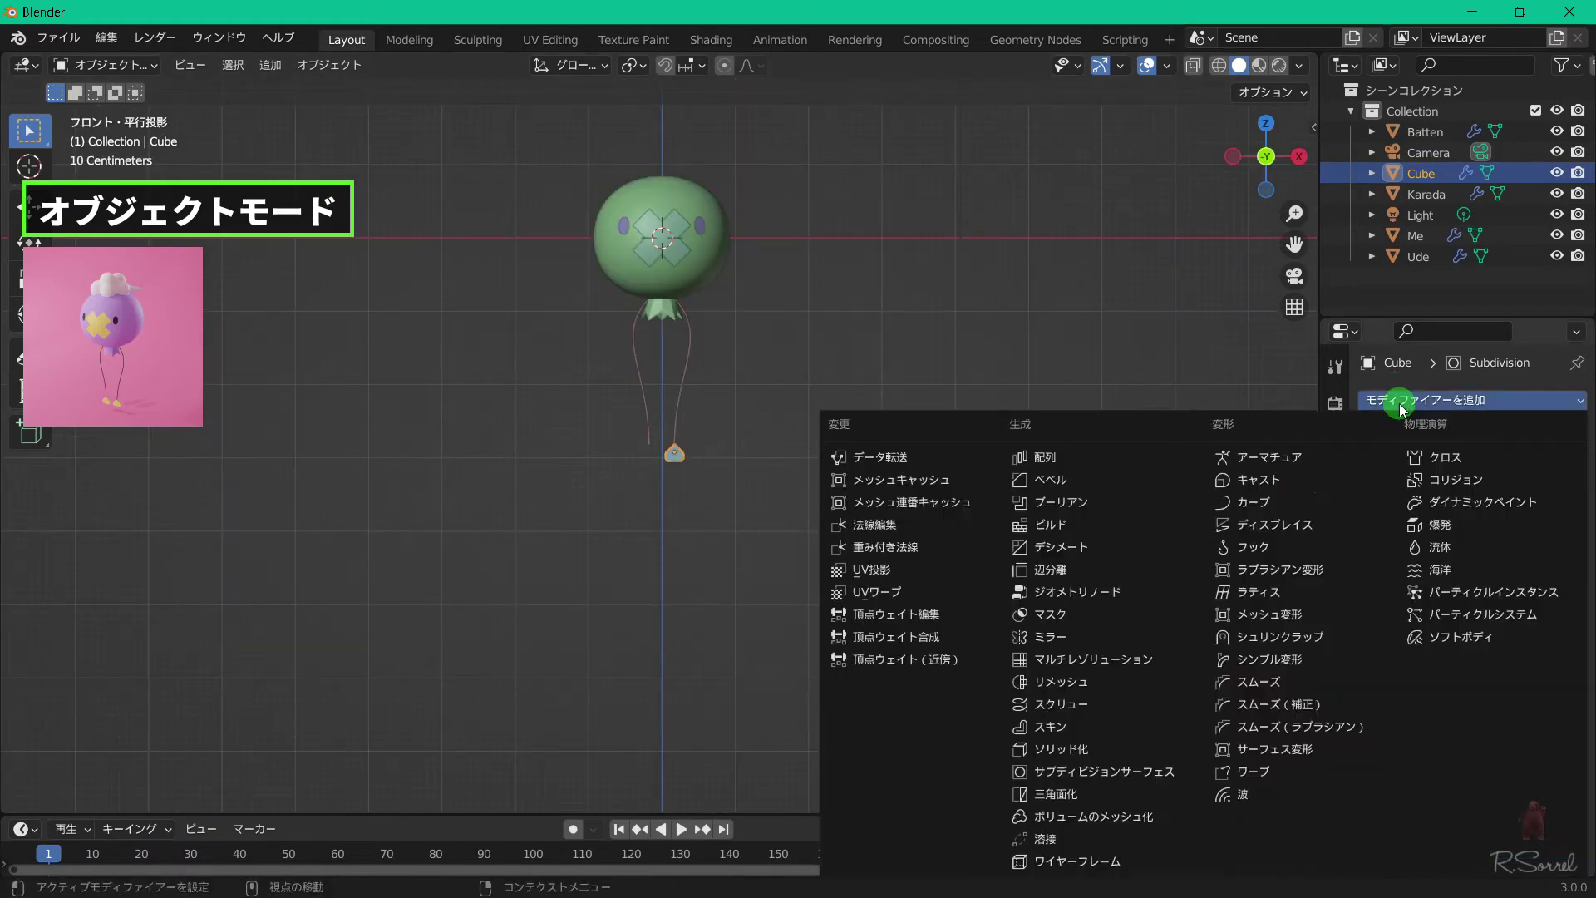
click(1116, 633)
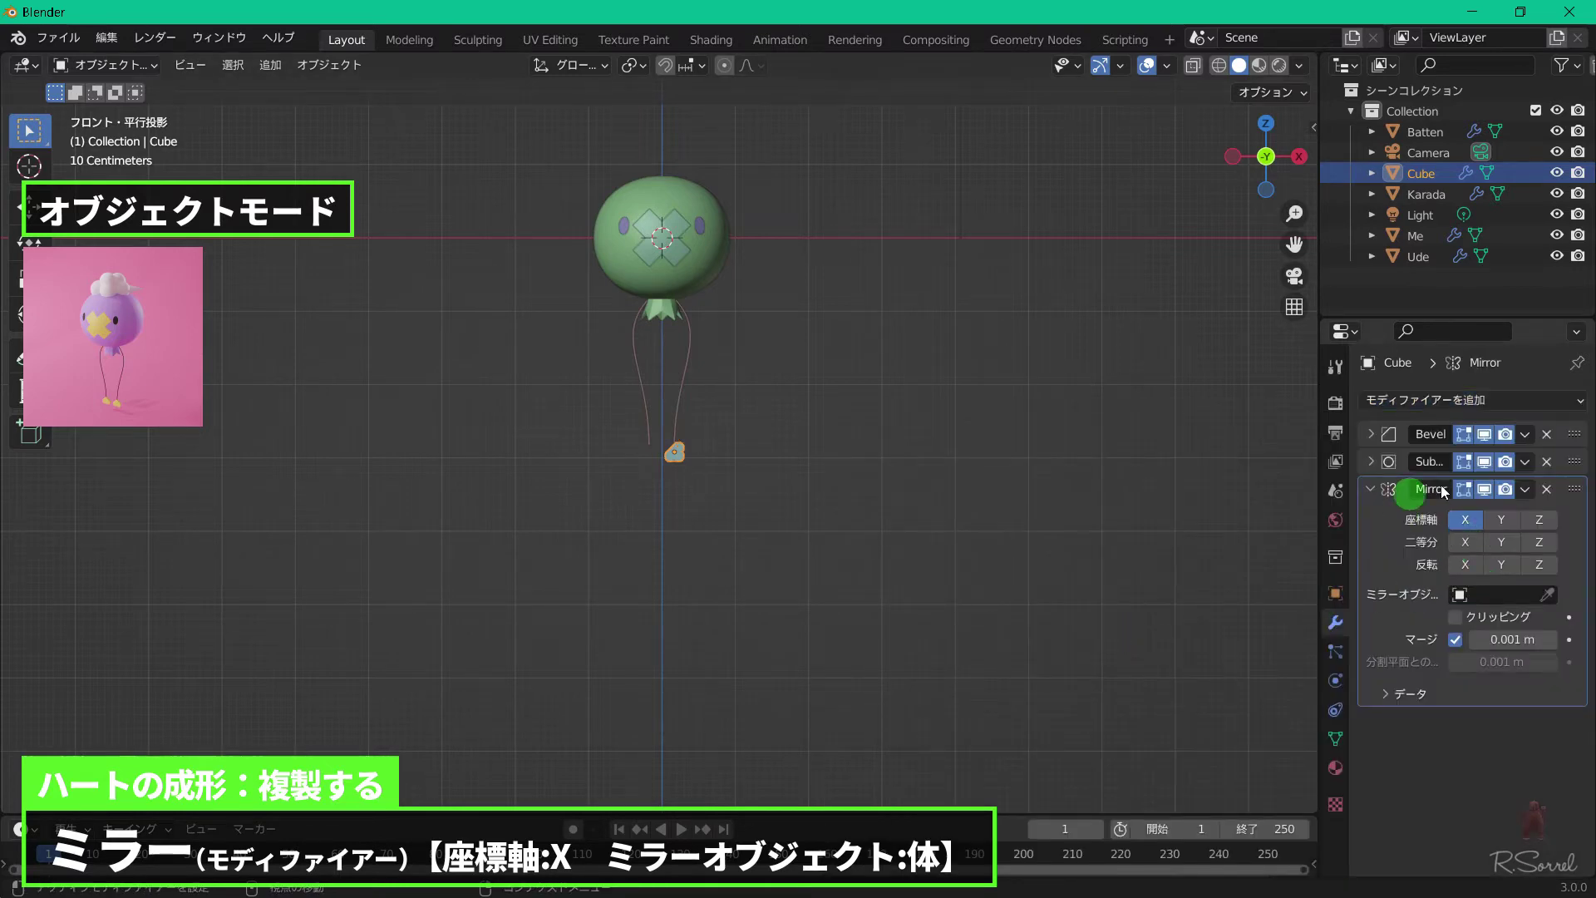
click(1461, 593)
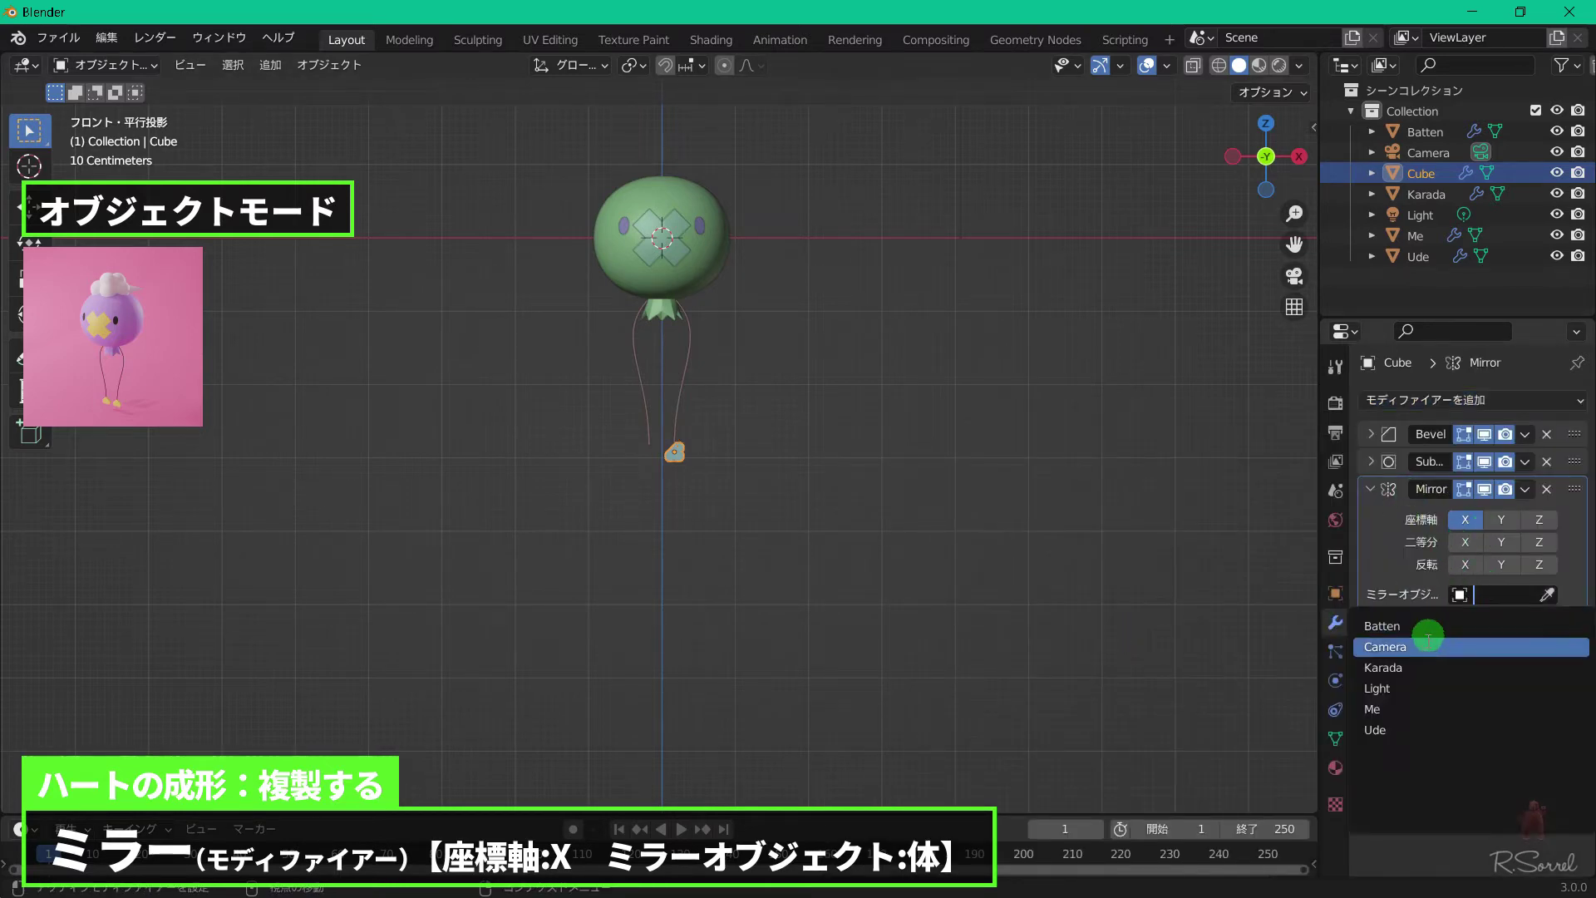
click(1422, 668)
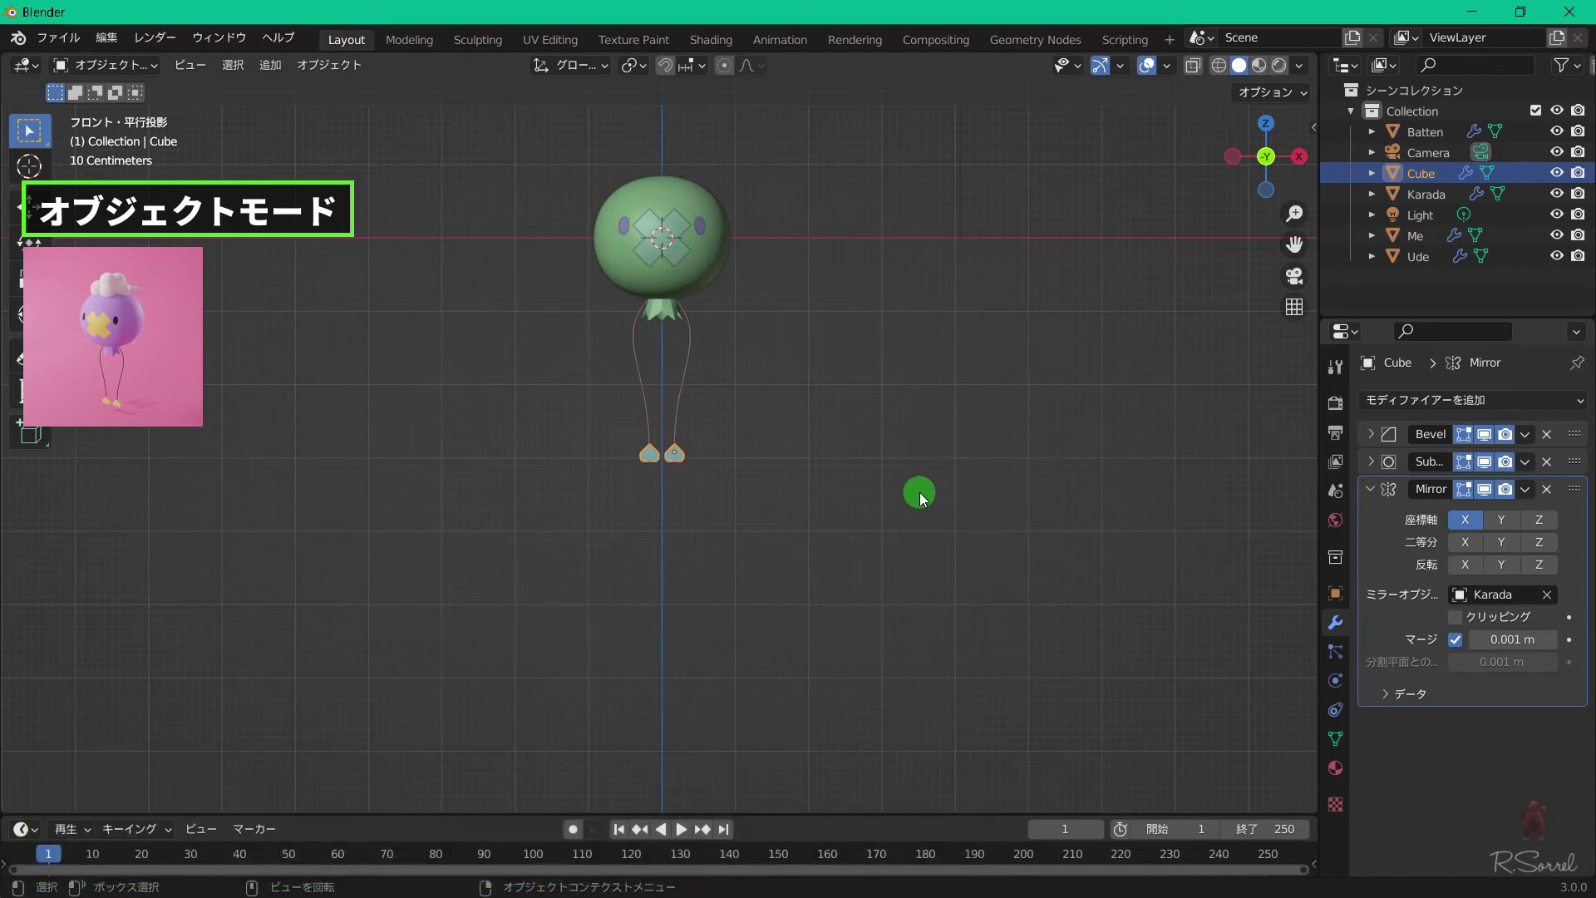
Apply the heart's rotation and scale, and rename the object Ha-to.
key(ctrl+a)
click(921, 494)
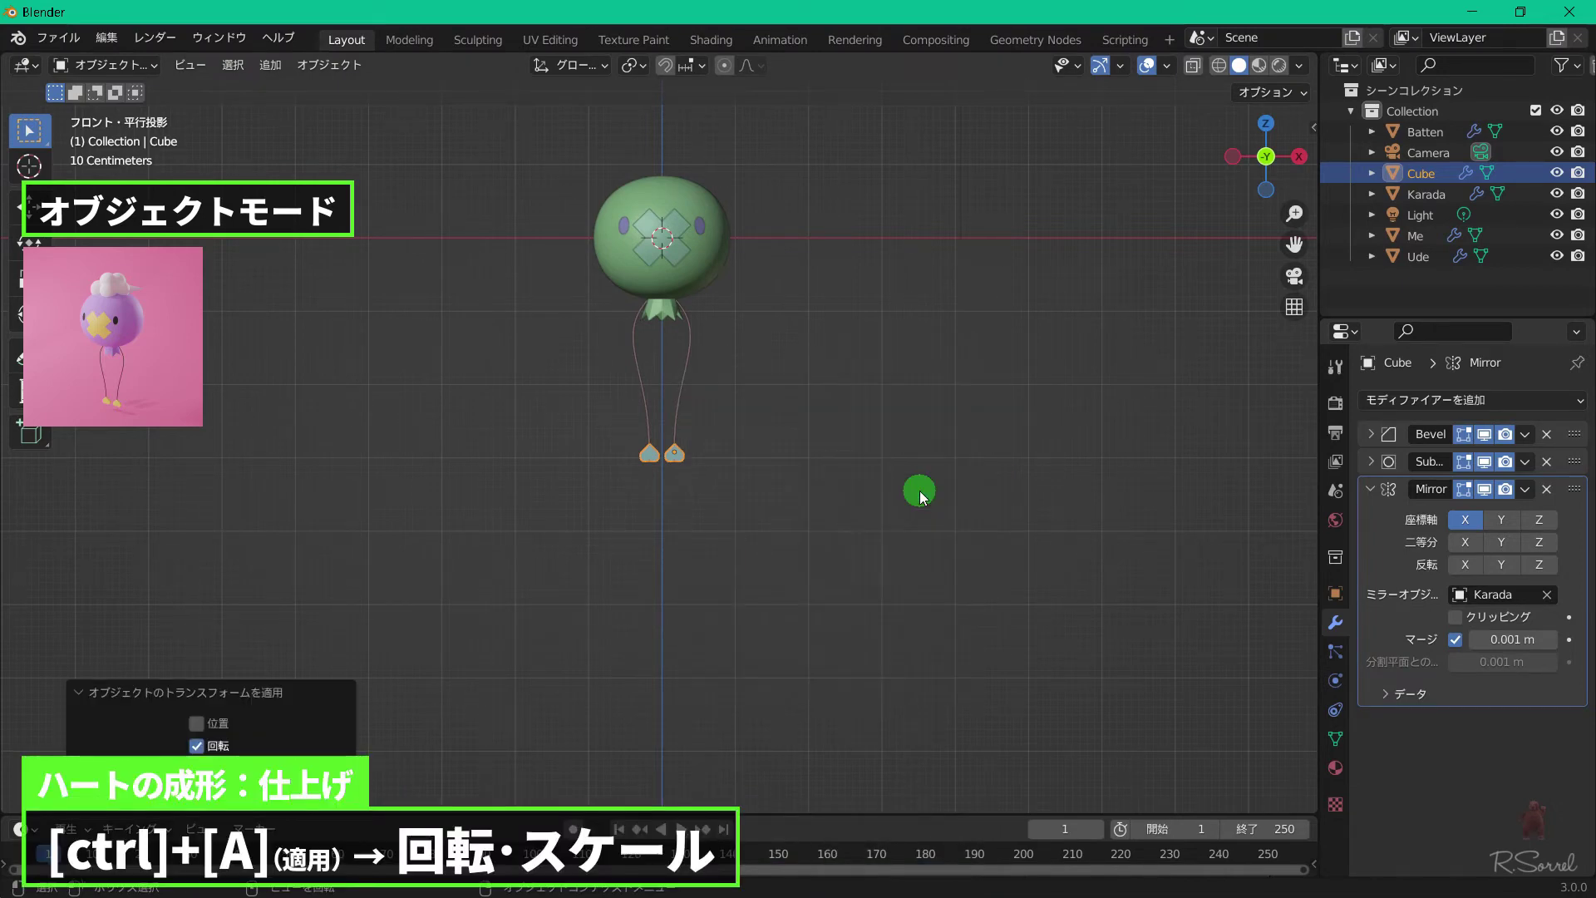
key(F2)
text(Ha-to)
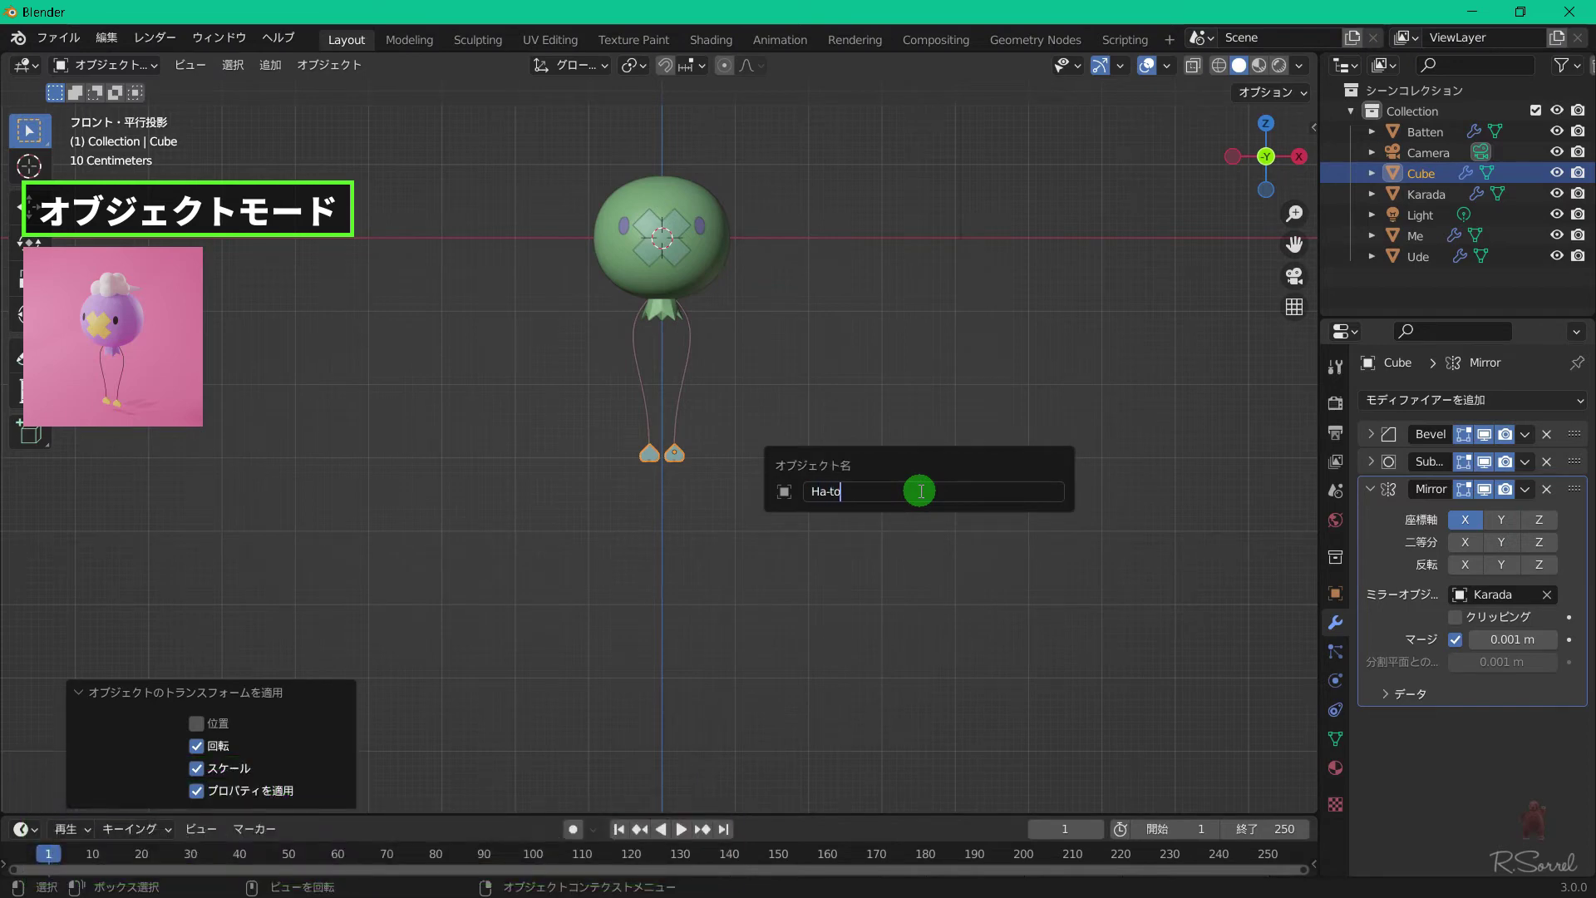
key(Return)
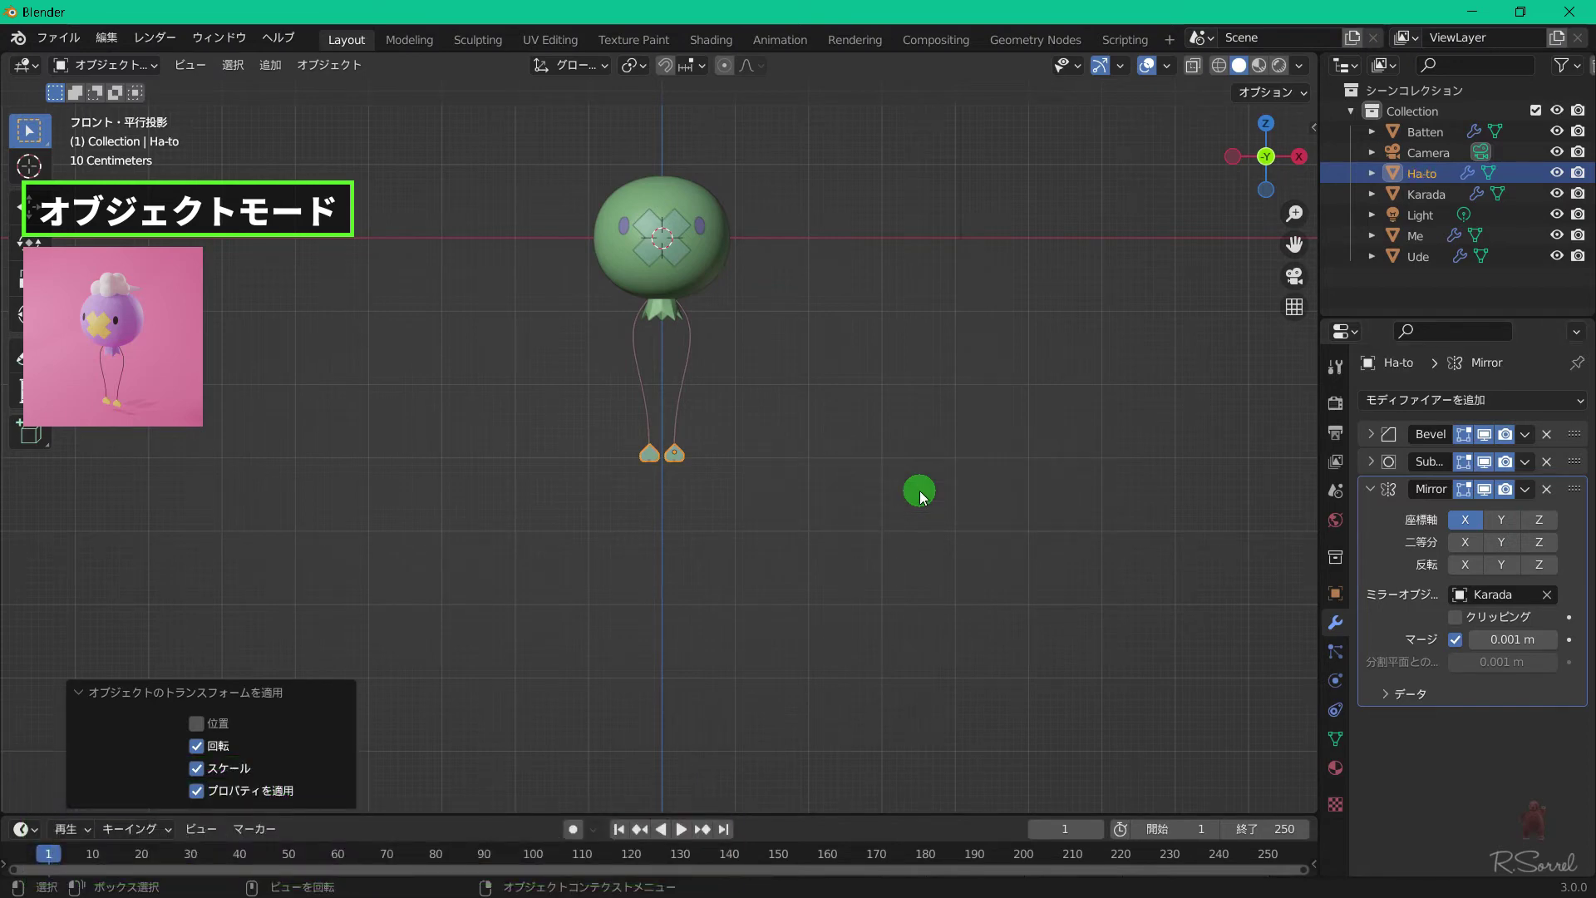
Add a UV sphere with 12 segments at the world origin for the cloud.
shift+middle_drag(826, 392, 805, 620)
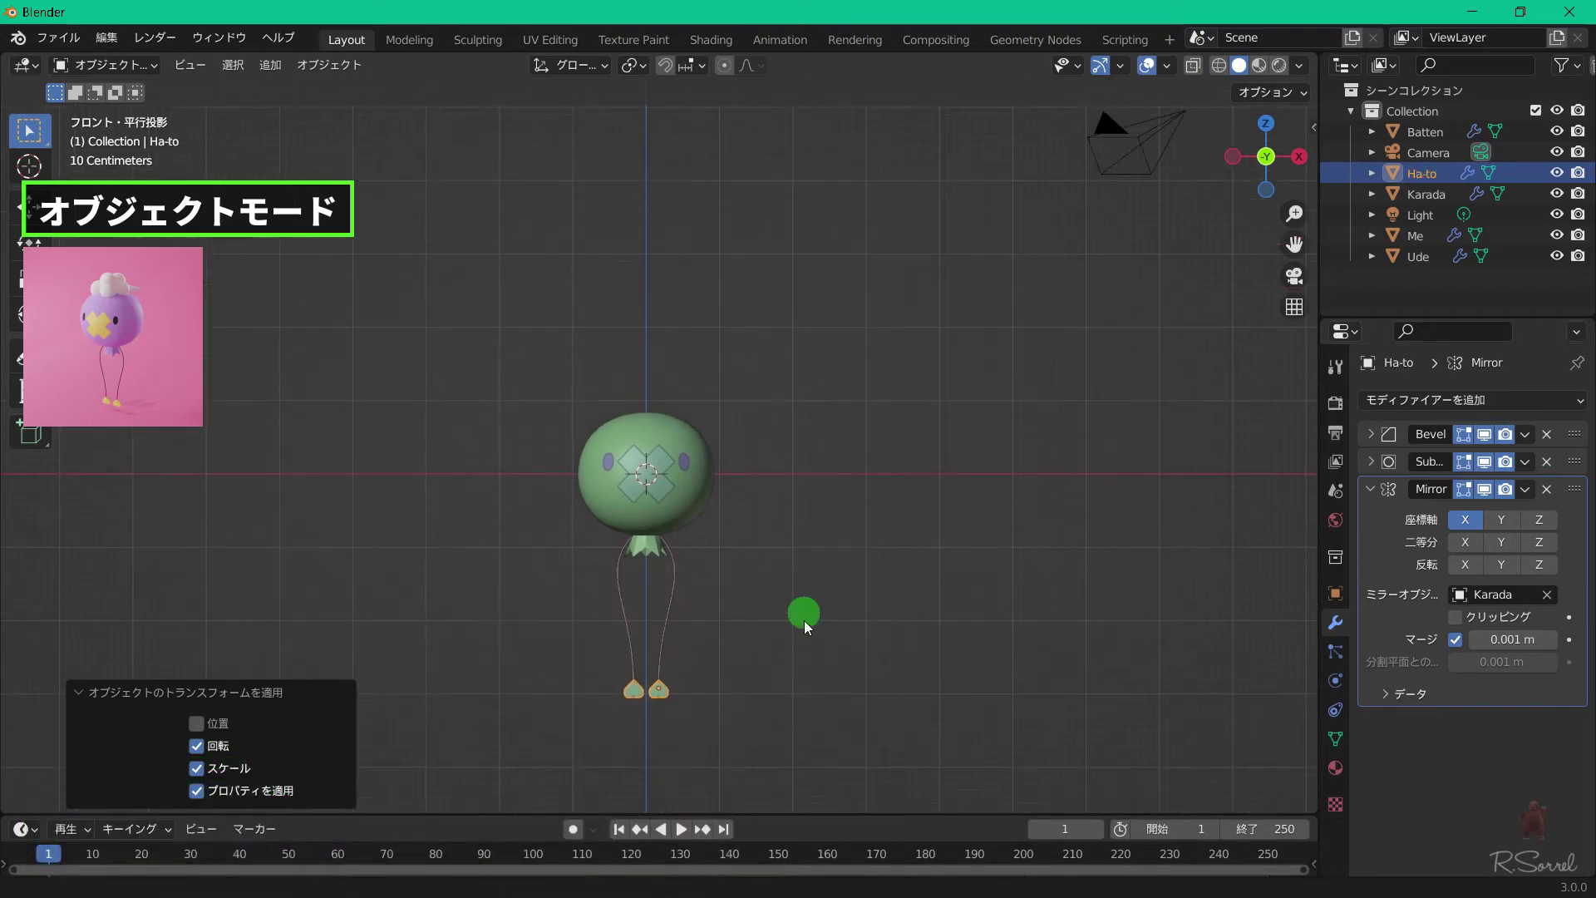
key(shift+a)
mouse_move(938, 542)
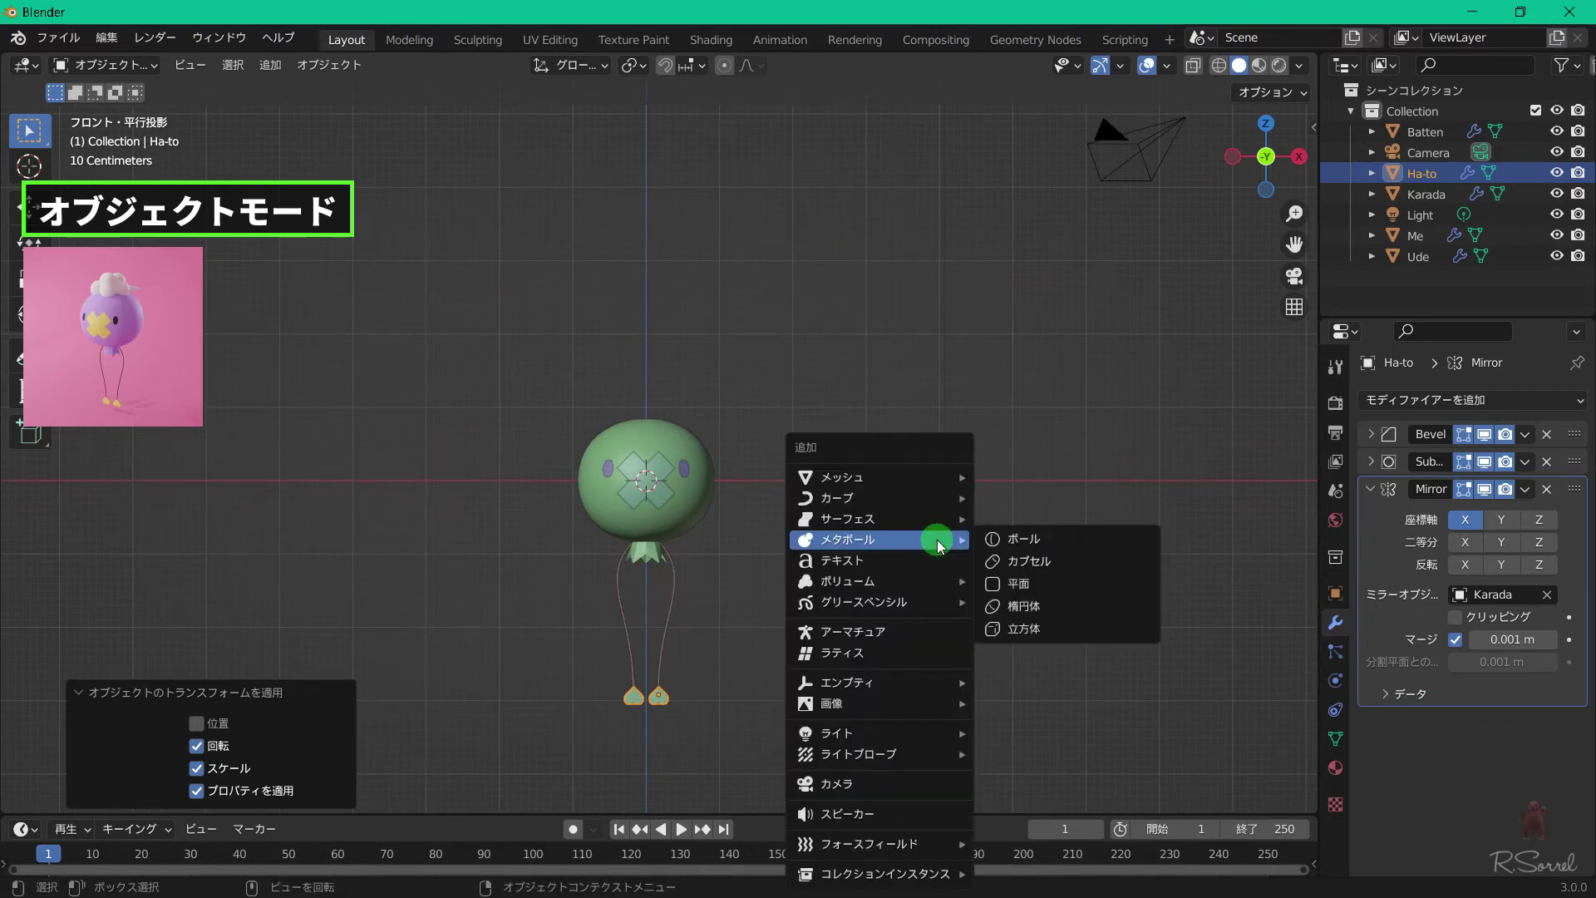
mouse_move(926, 480)
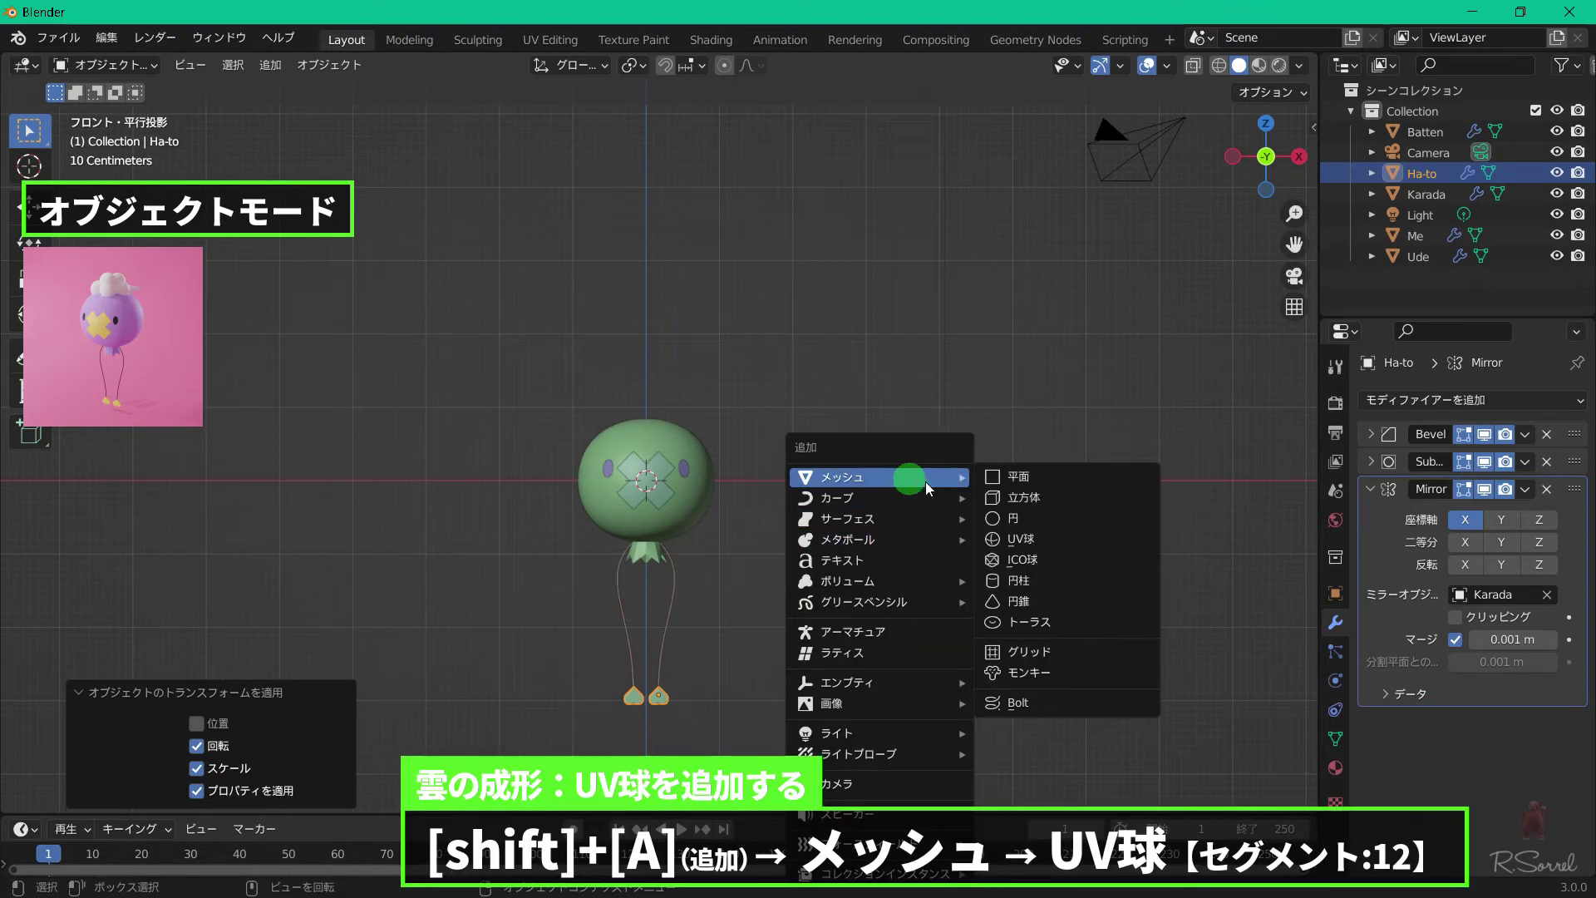
click(1074, 541)
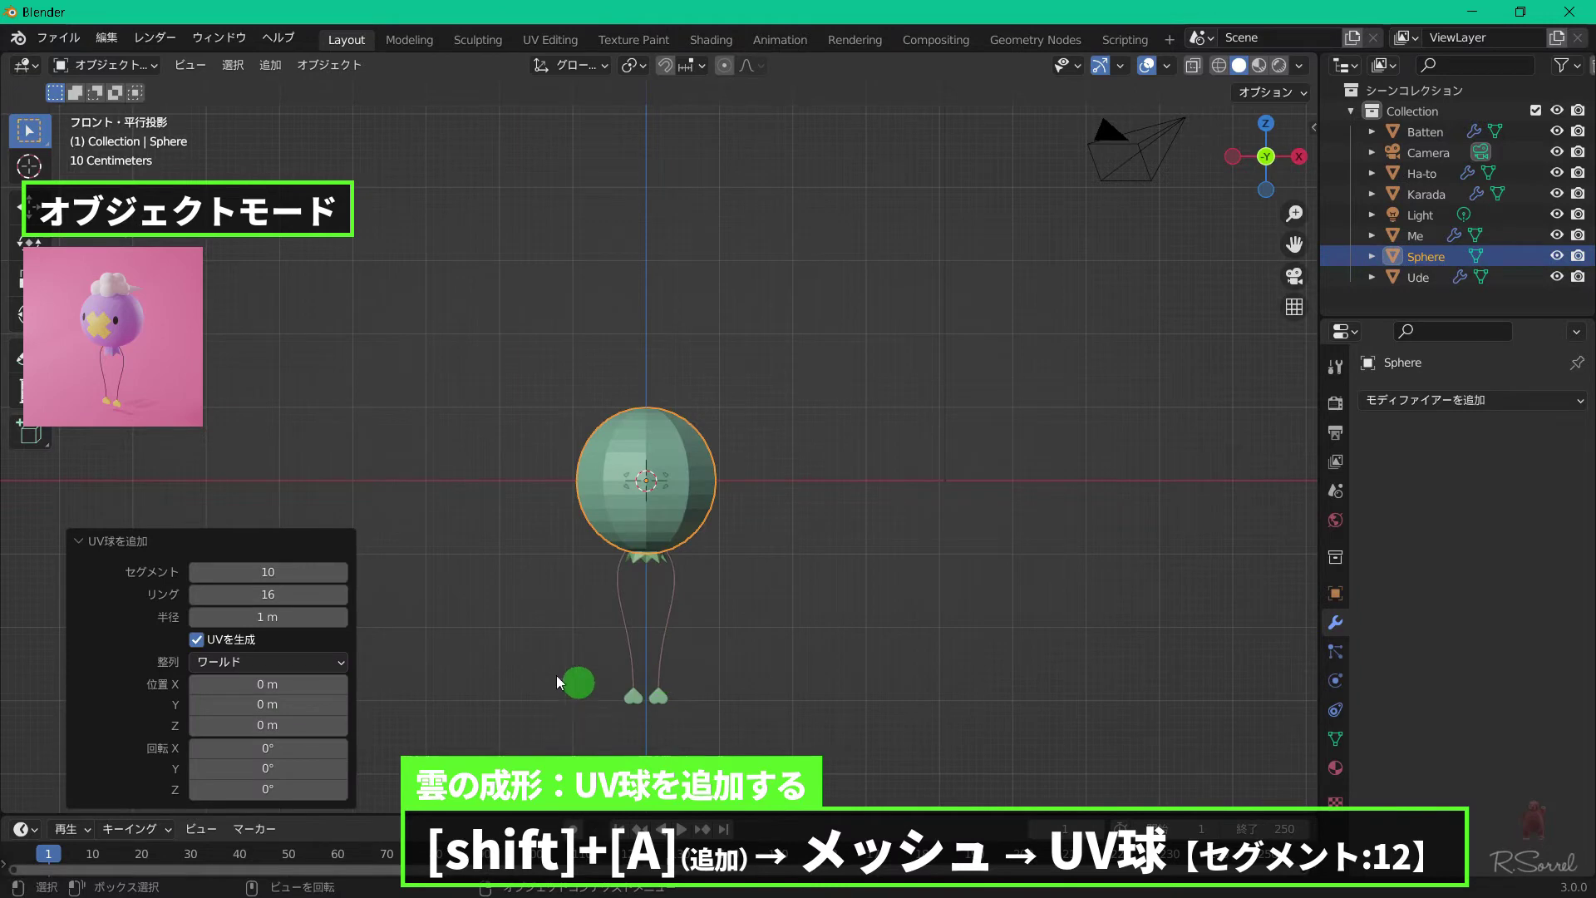
click(342, 572)
click(342, 573)
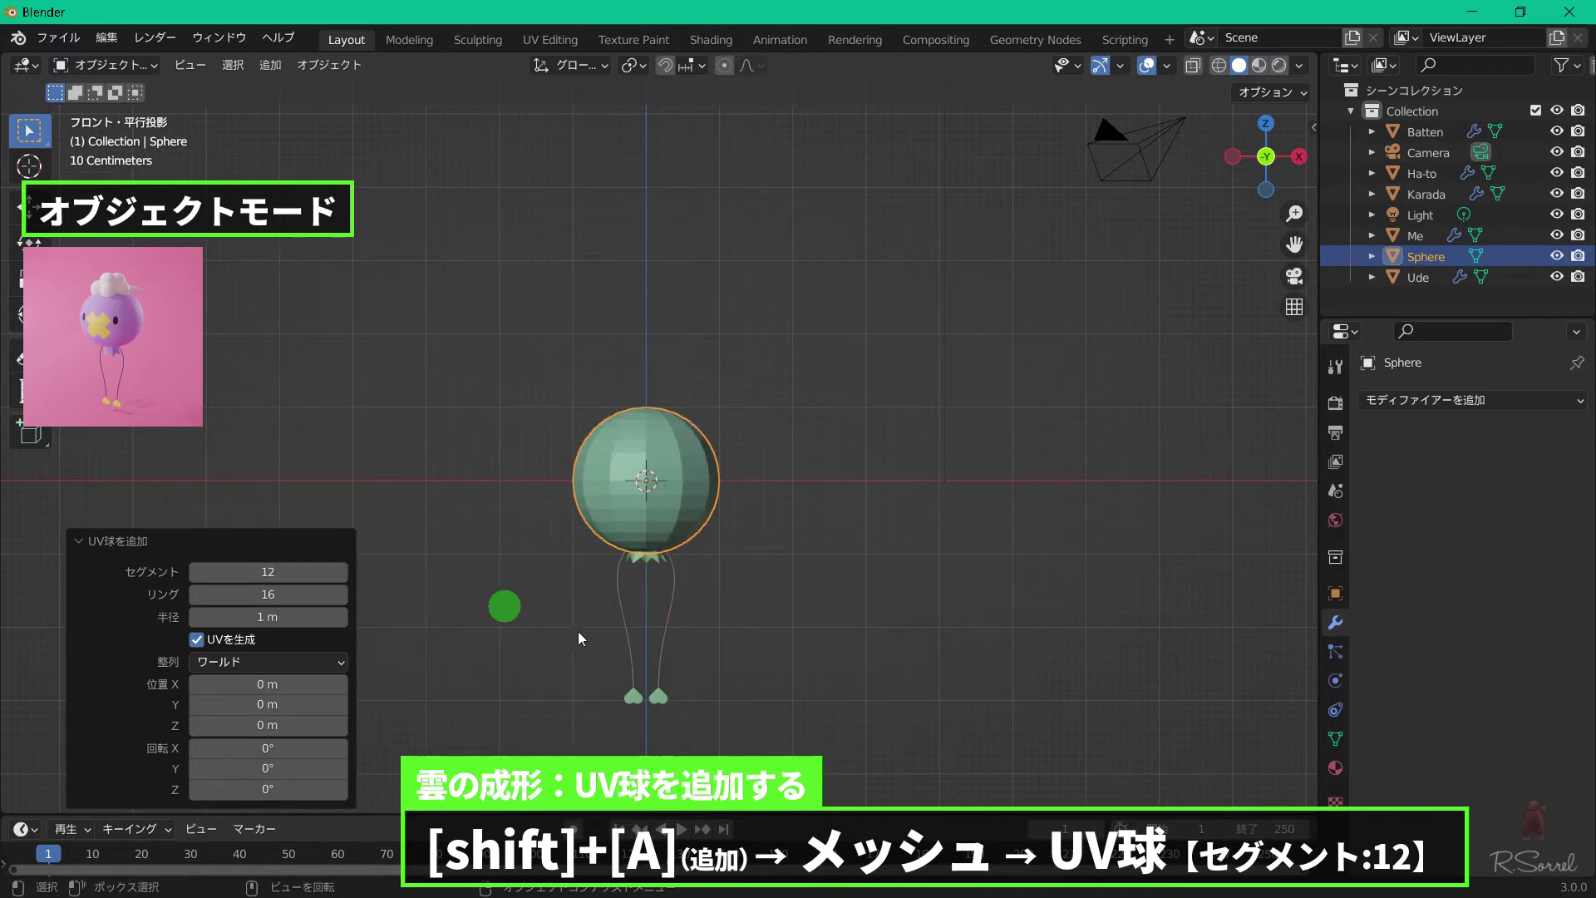
Isolate the sphere, shade it smooth, give it a Subdivision Surface modifier with viewport level 2, and leave local view.
key(KP_Divide)
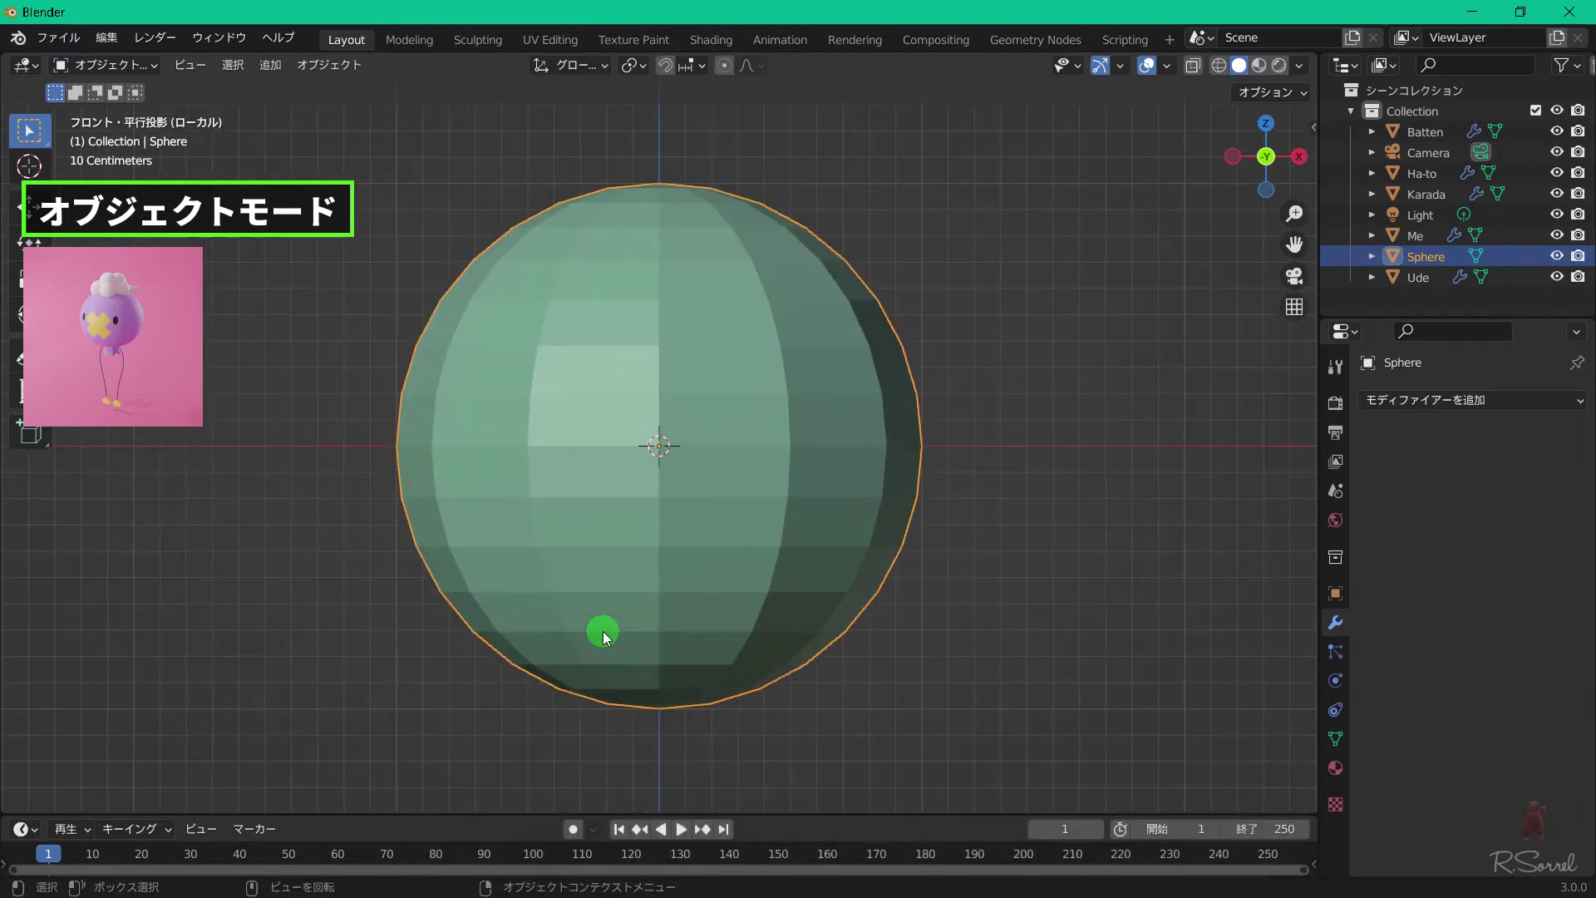
right_click(771, 356)
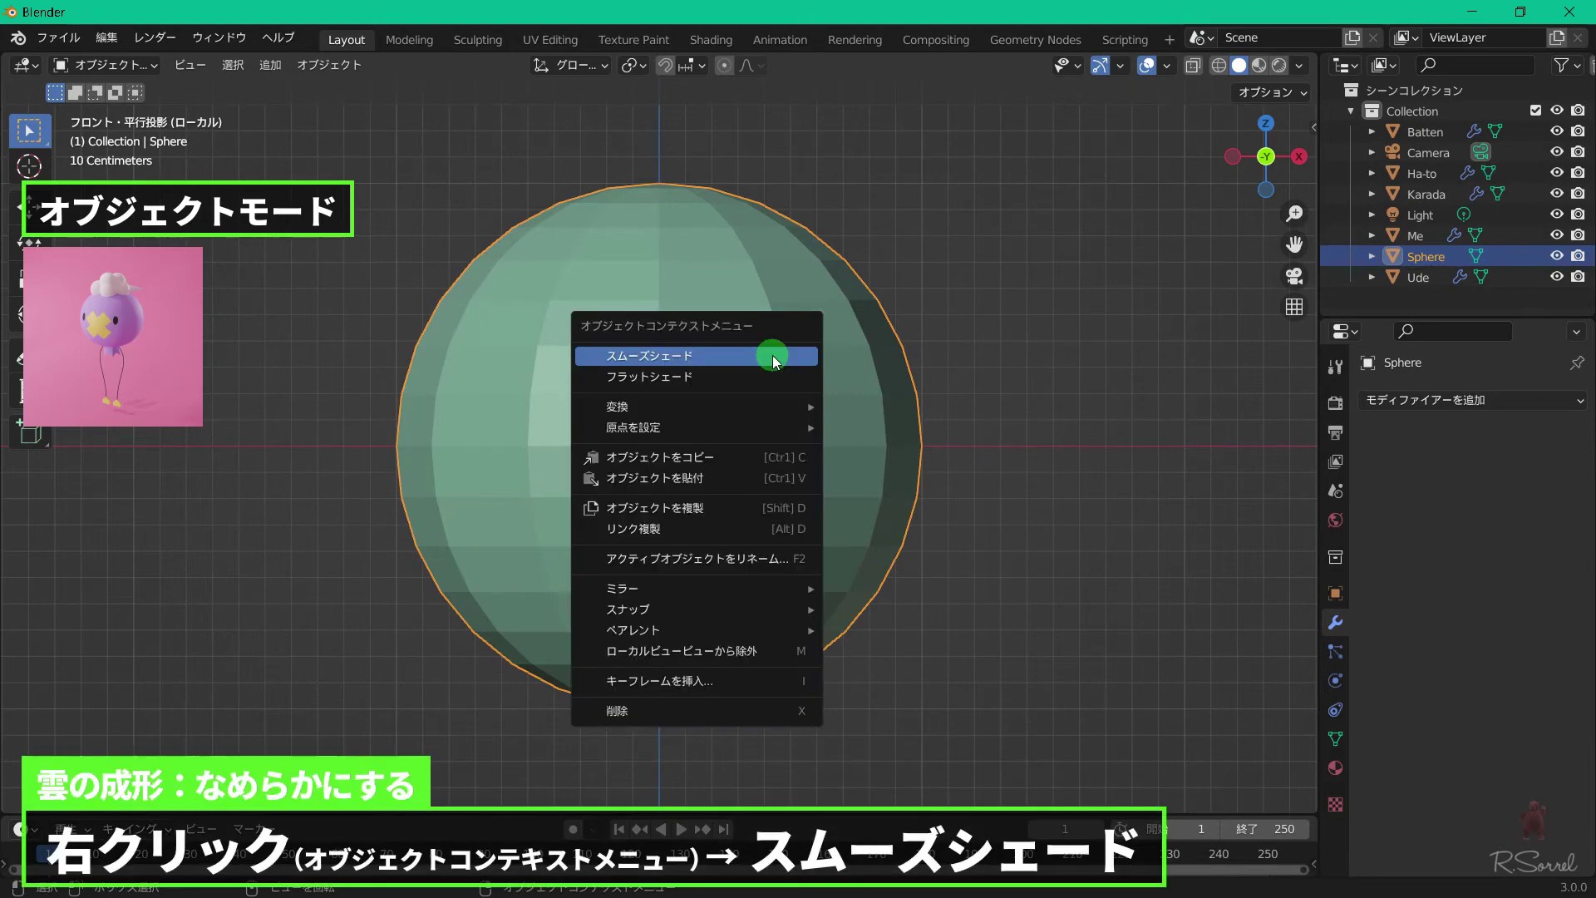
click(771, 356)
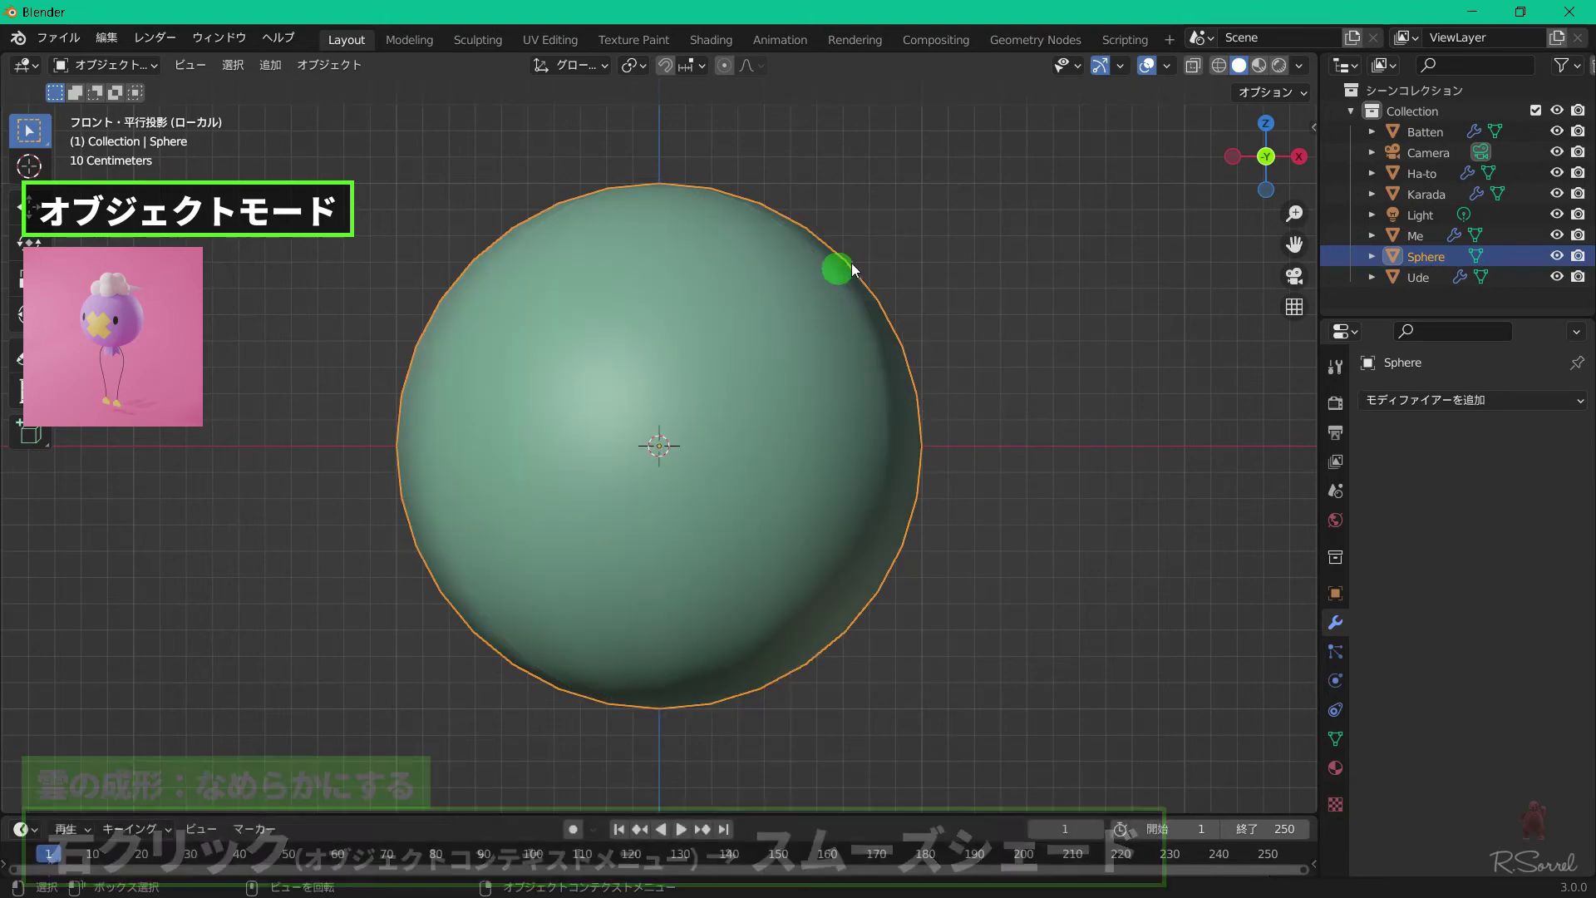
click(1418, 401)
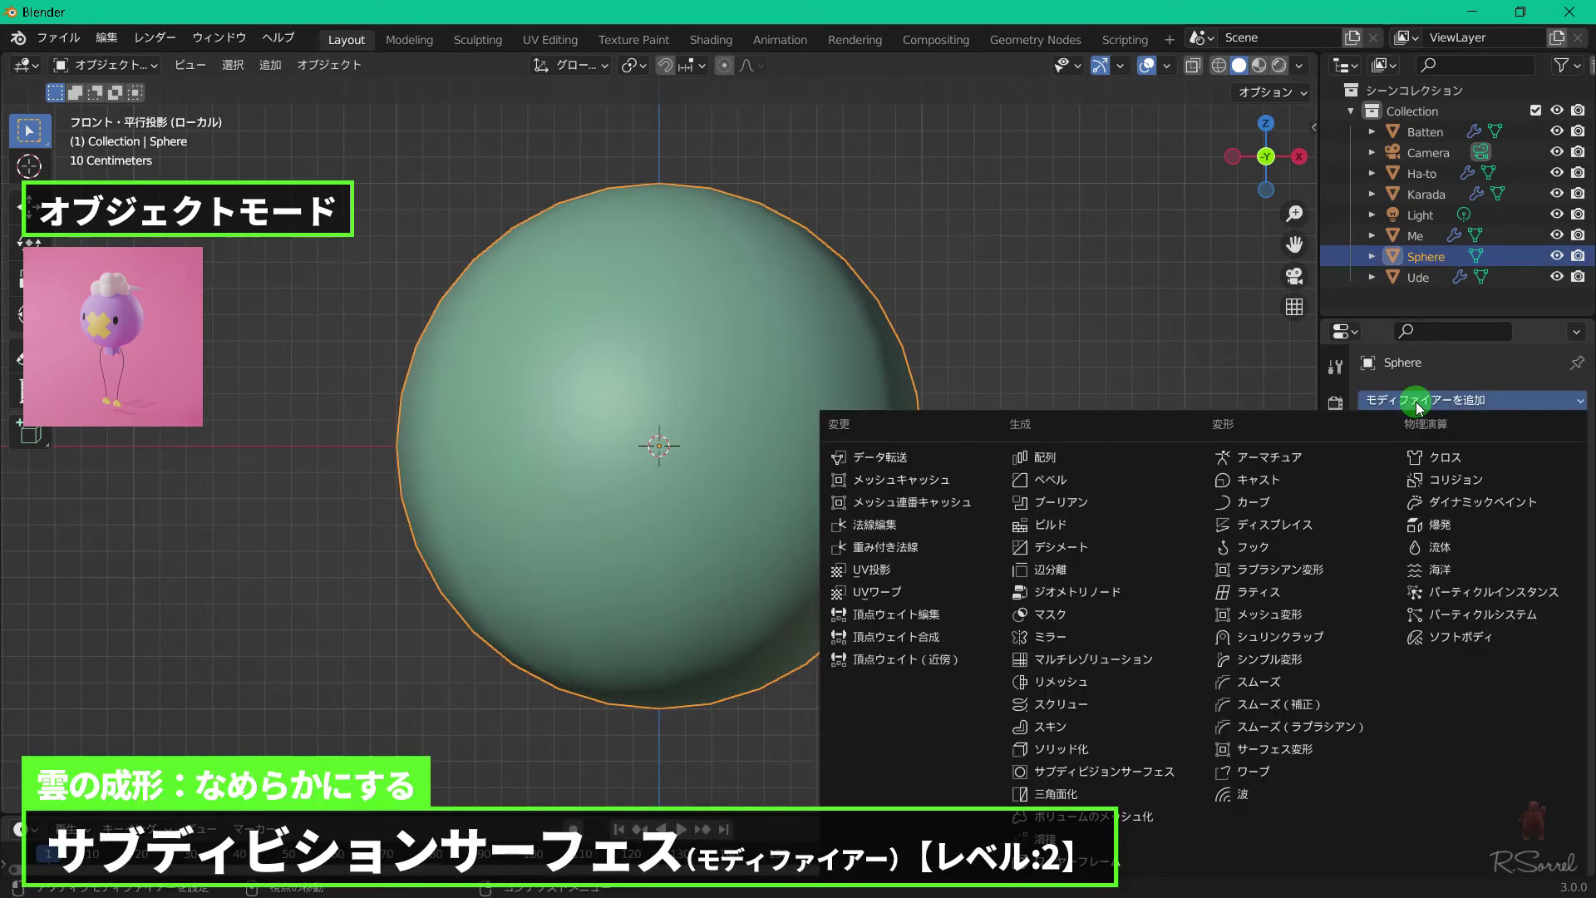
click(1146, 772)
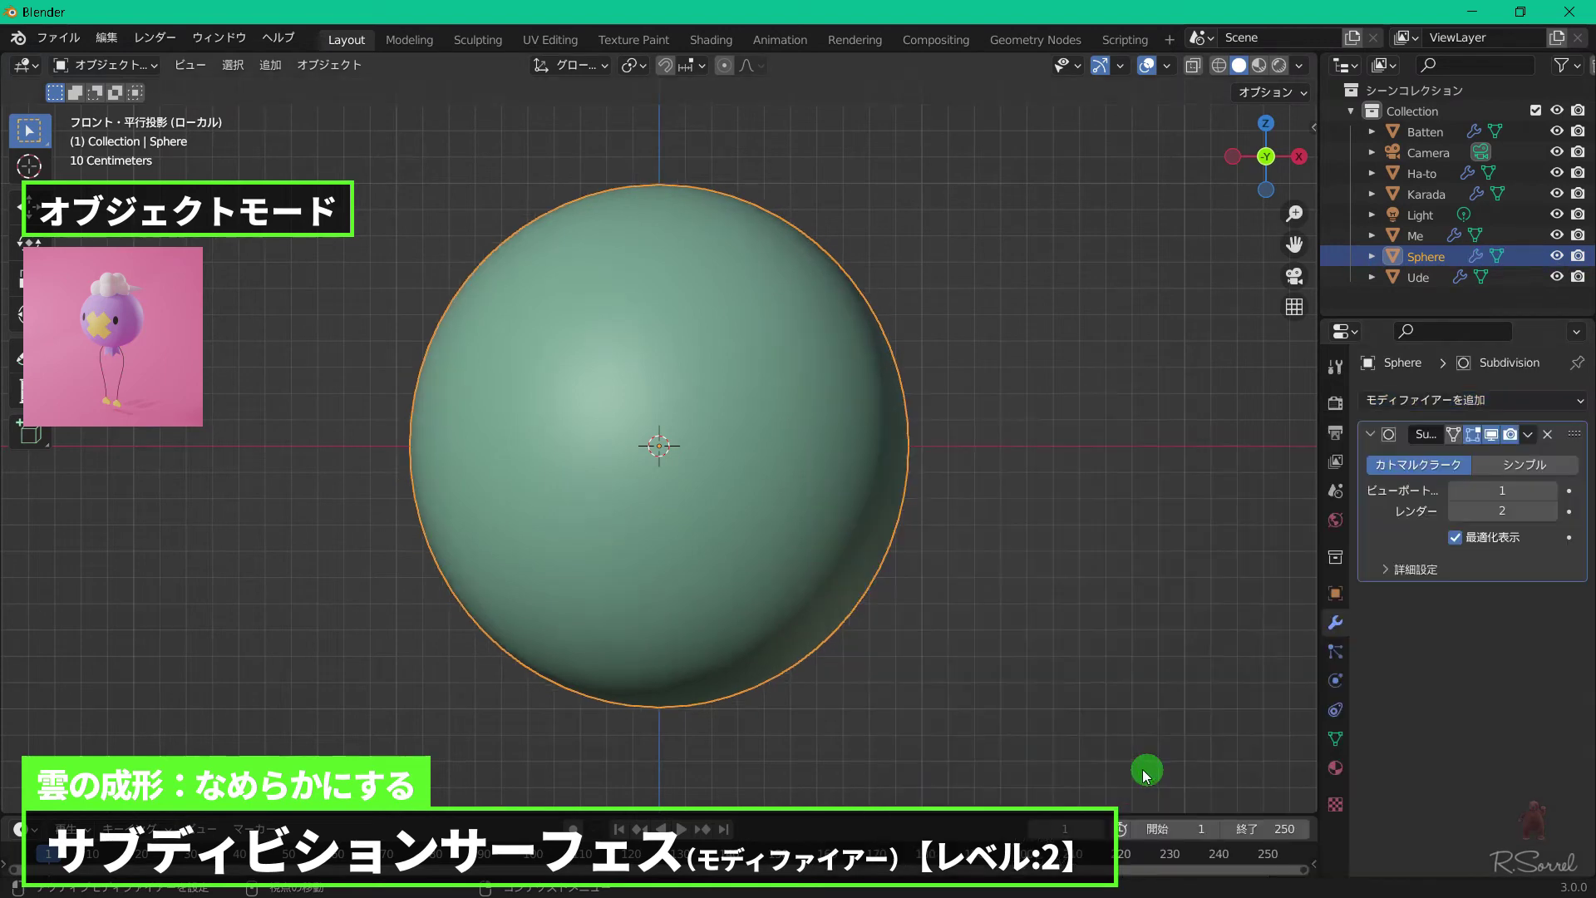
click(1556, 492)
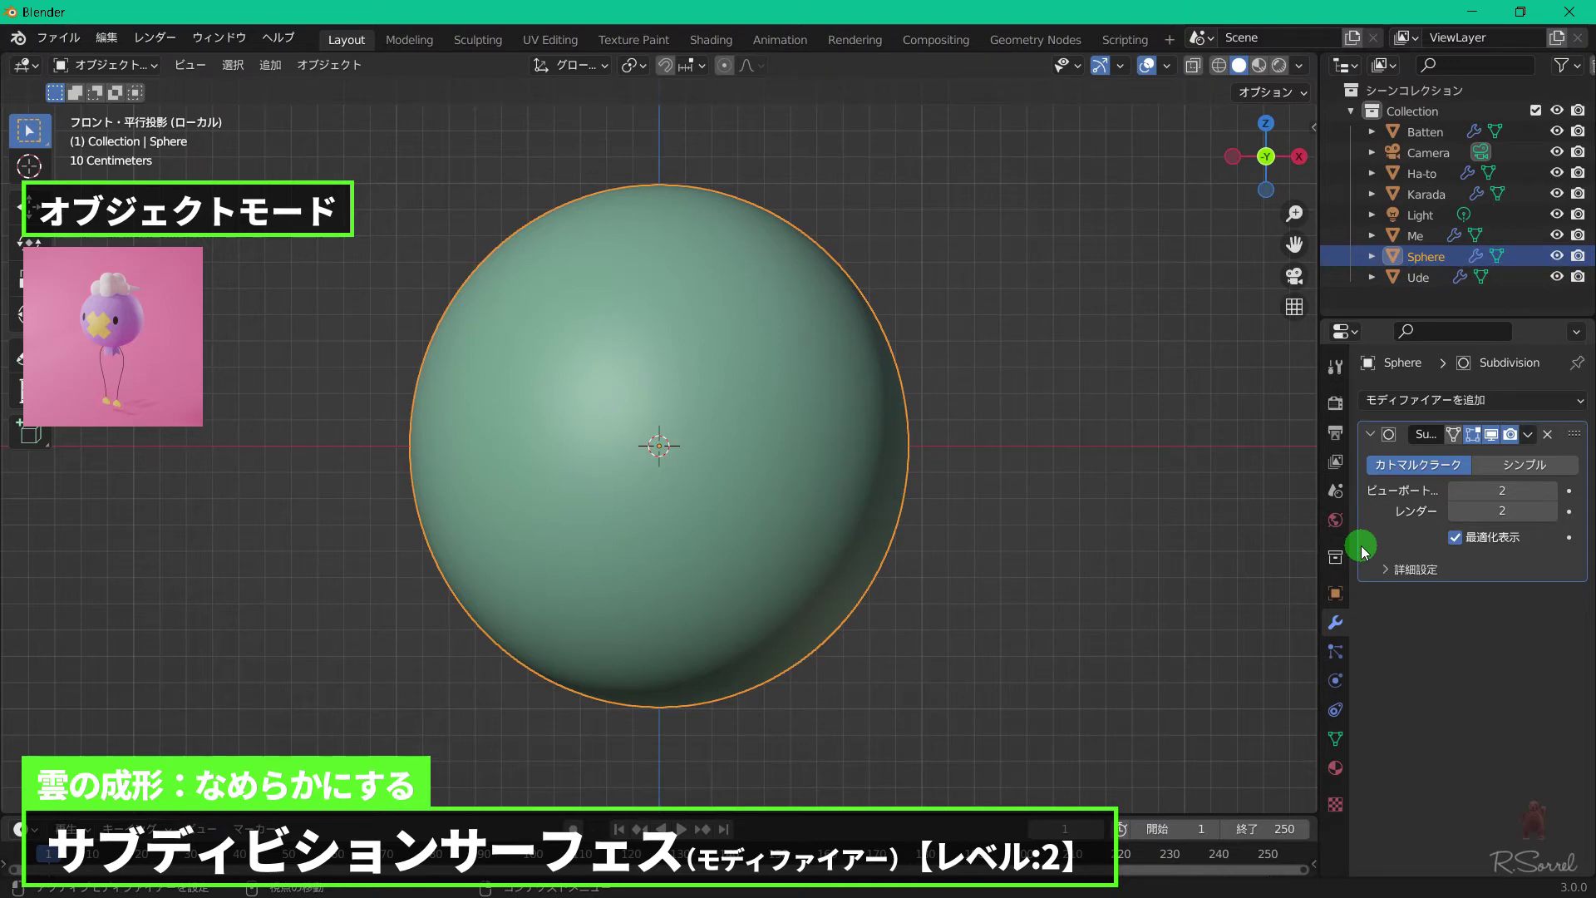
key(KP_Divide)
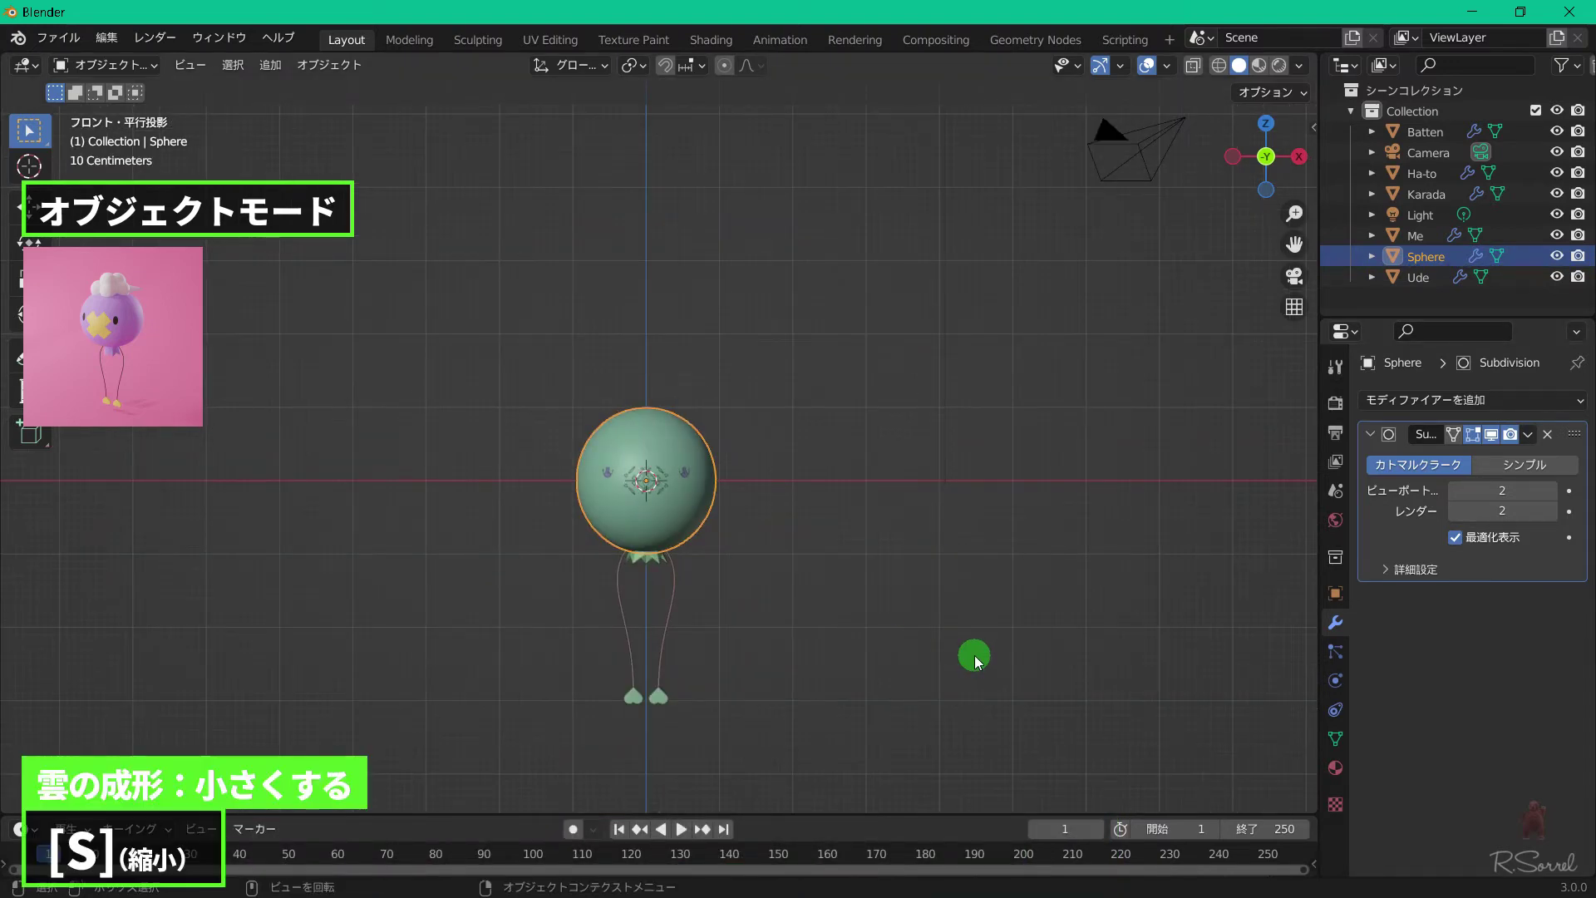
Scale the sphere to about 0.236 and move it up about 0.91 m along Z to the top of the body.
key(s)
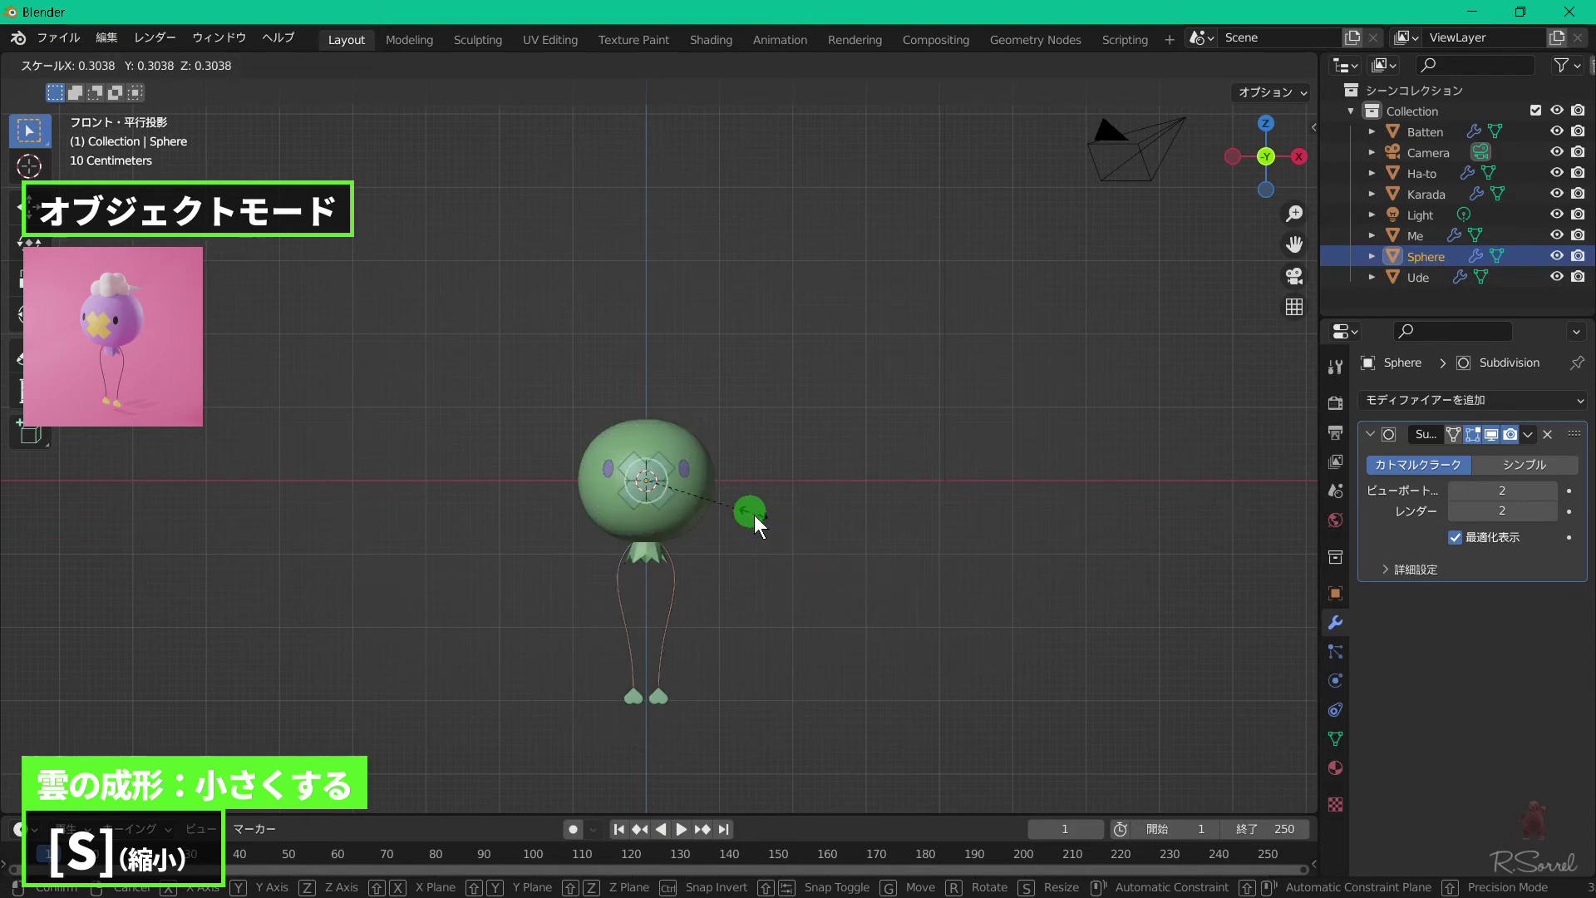
click(735, 507)
key(g)
key(z)
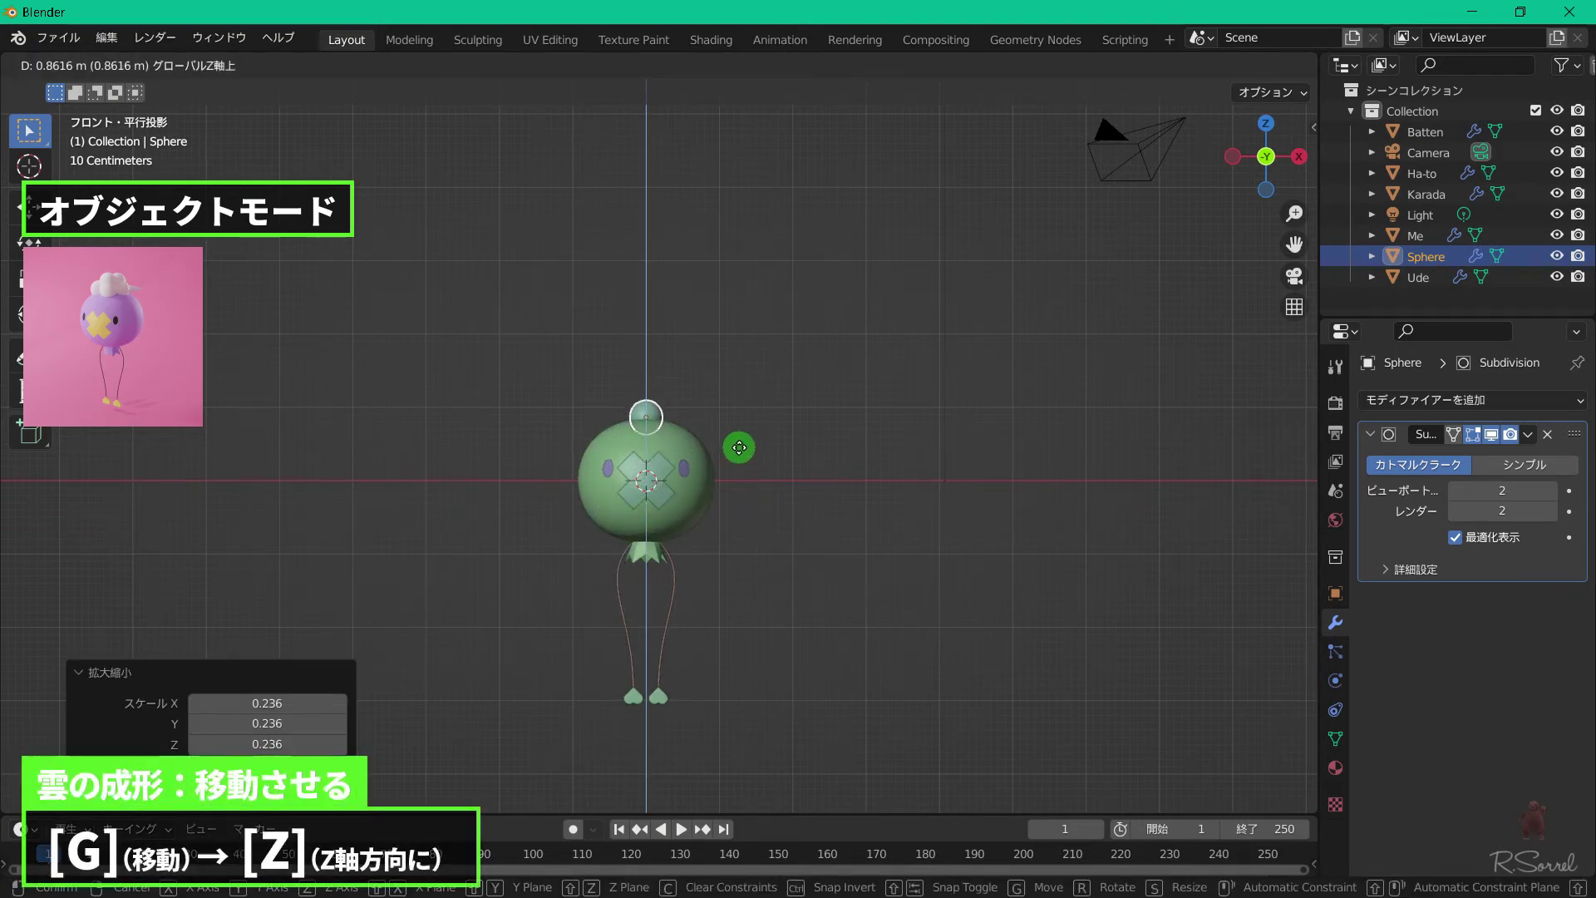
click(738, 449)
Move the cloud sphere about -0.317 m along X.
key(g)
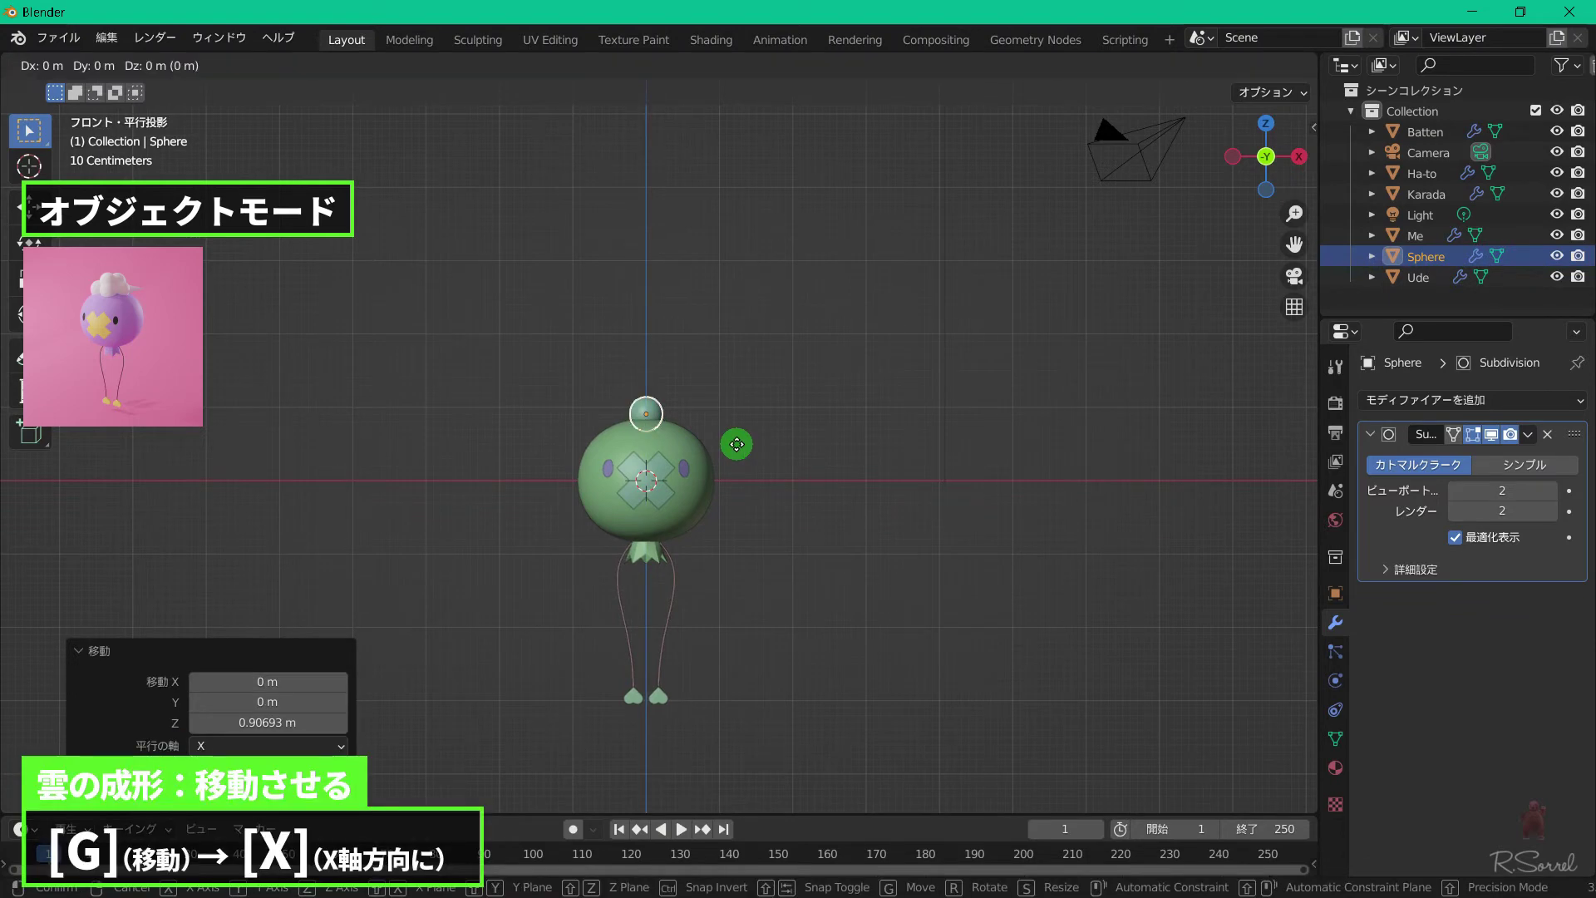
key(x)
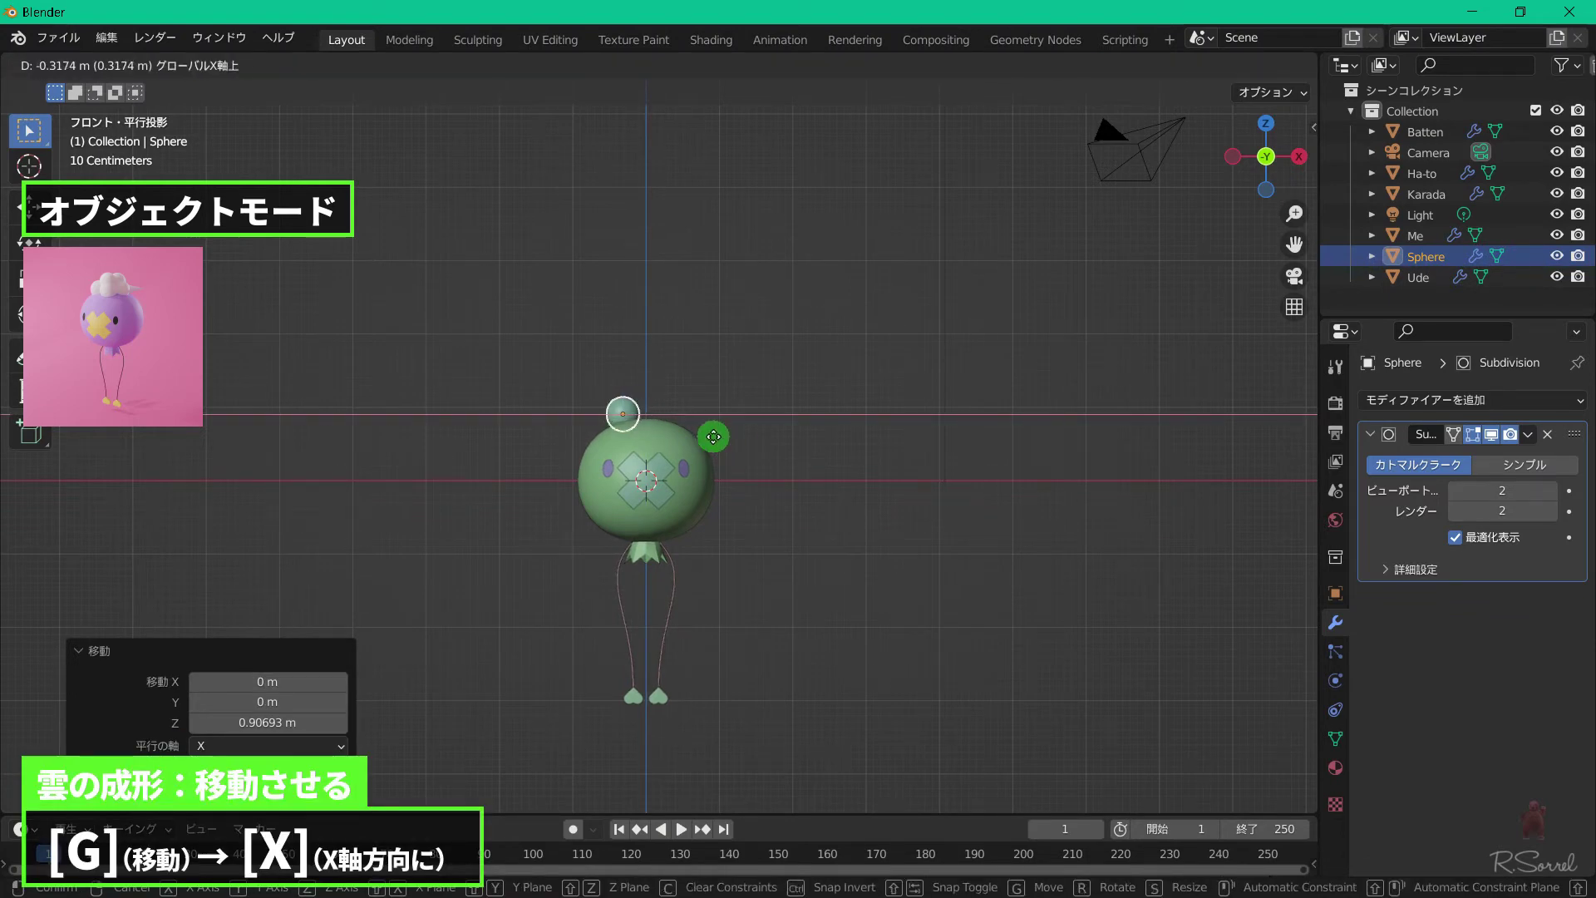
click(713, 437)
Duplicate the cloud sphere in place and move the copy about 0.257 m along X and -0.235 m along Y.
key(KP_7)
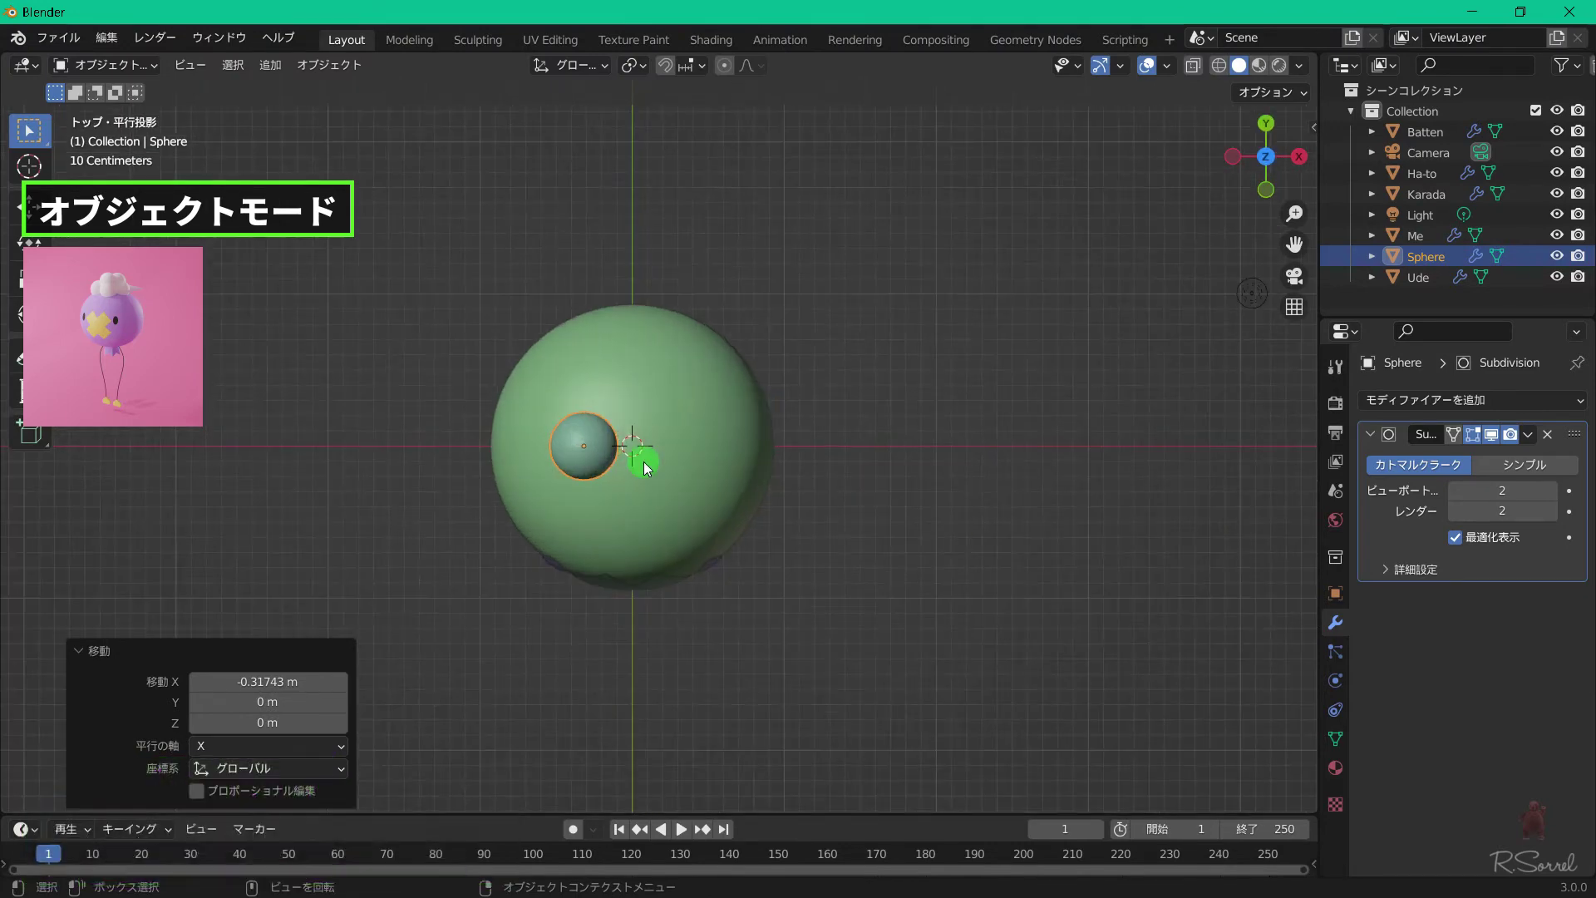
key(shift+d)
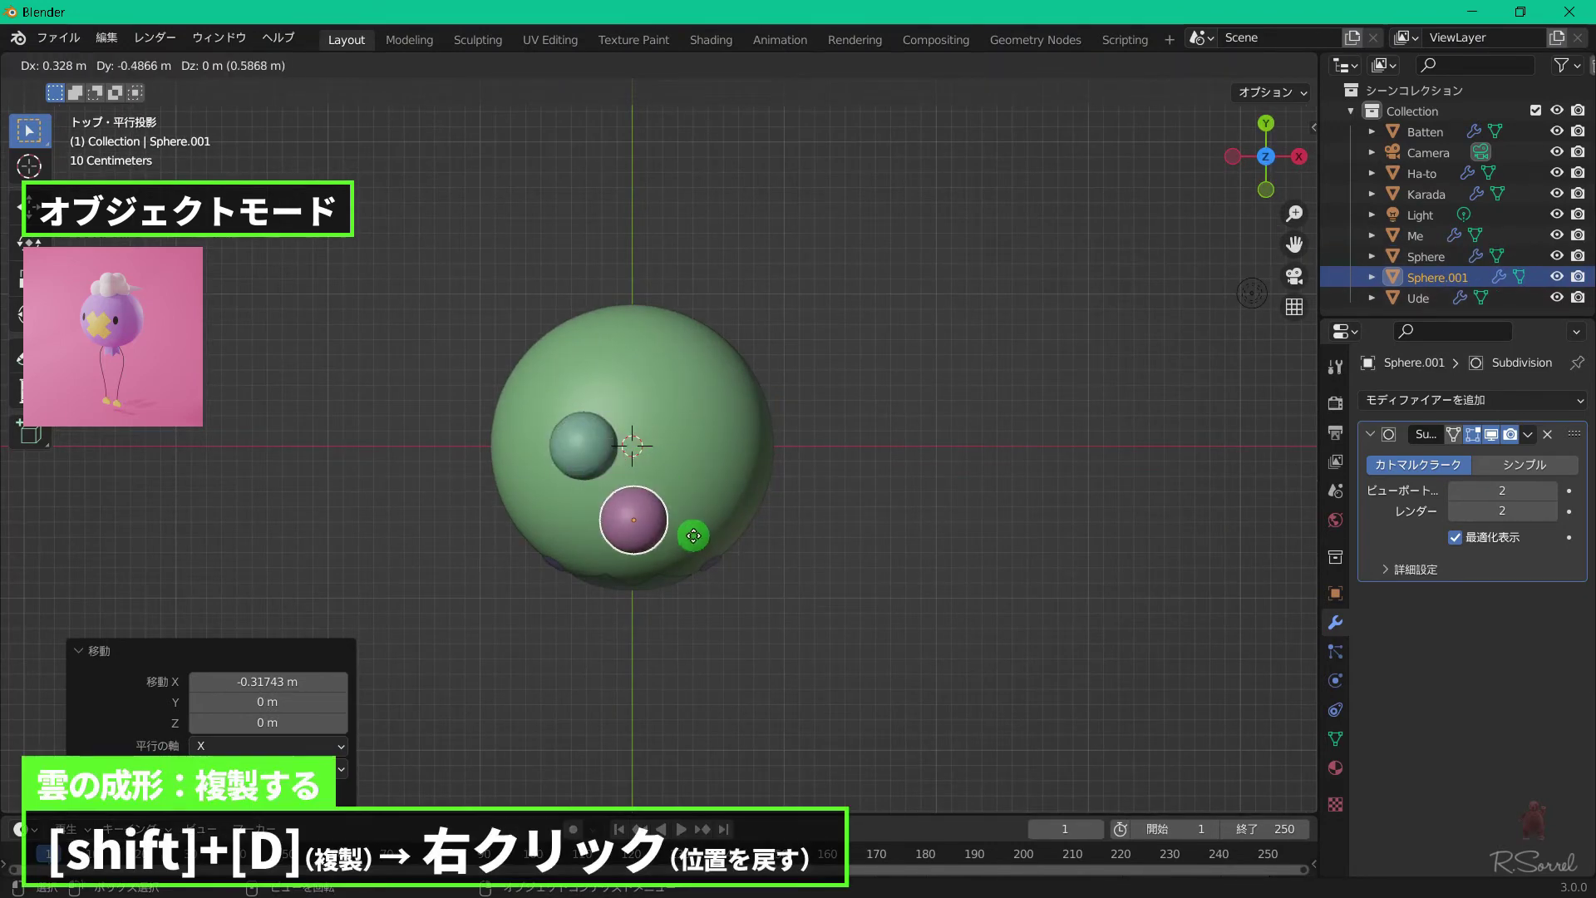
right_click(695, 539)
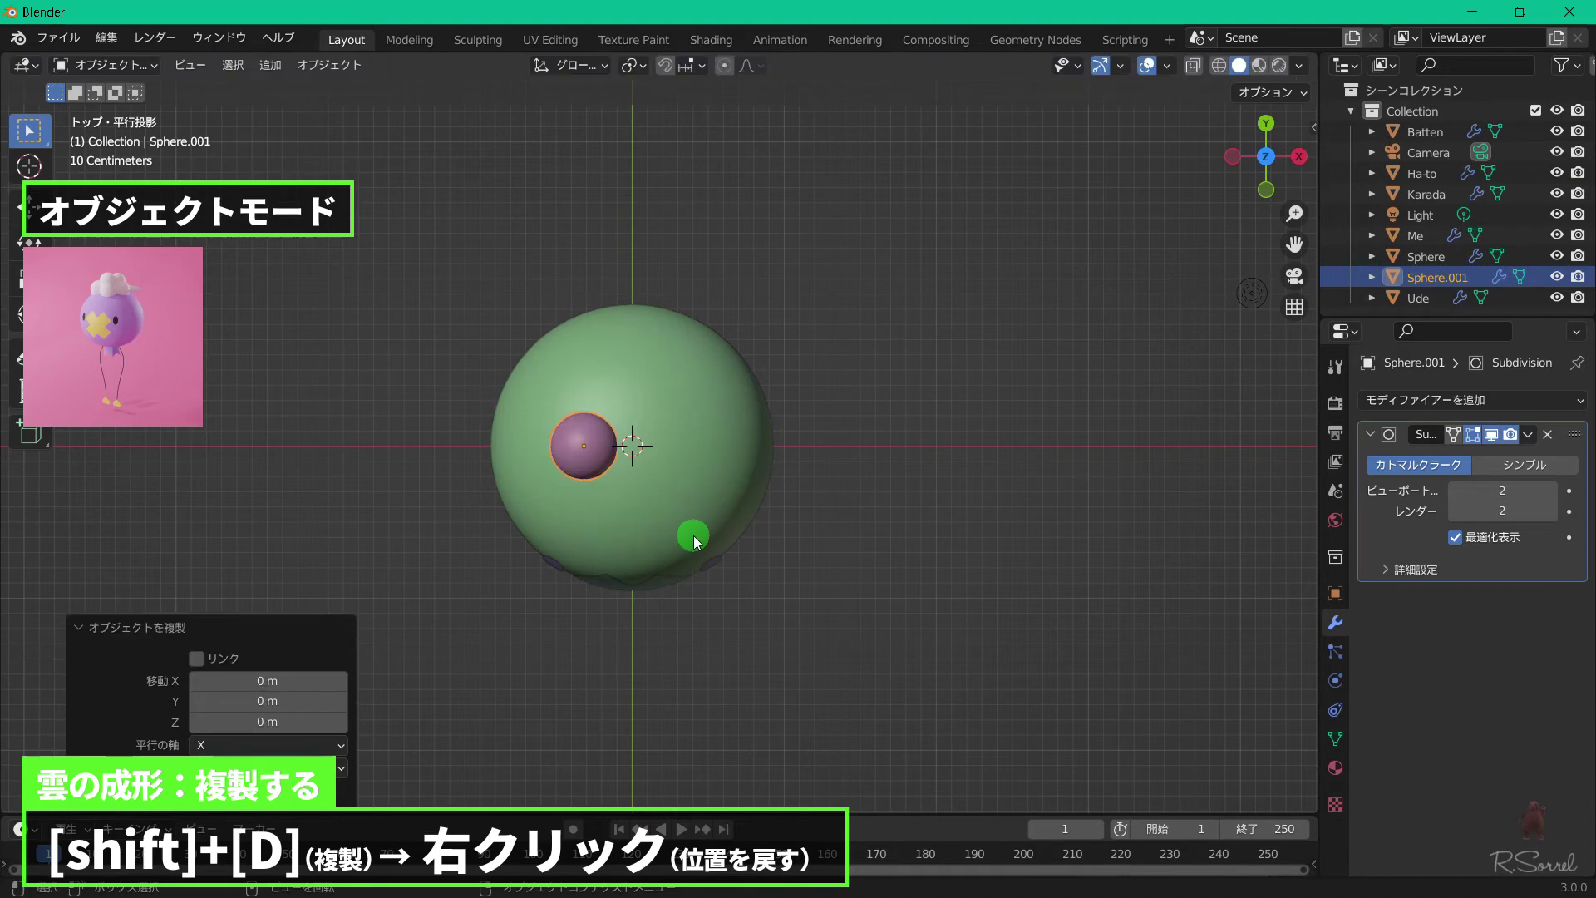
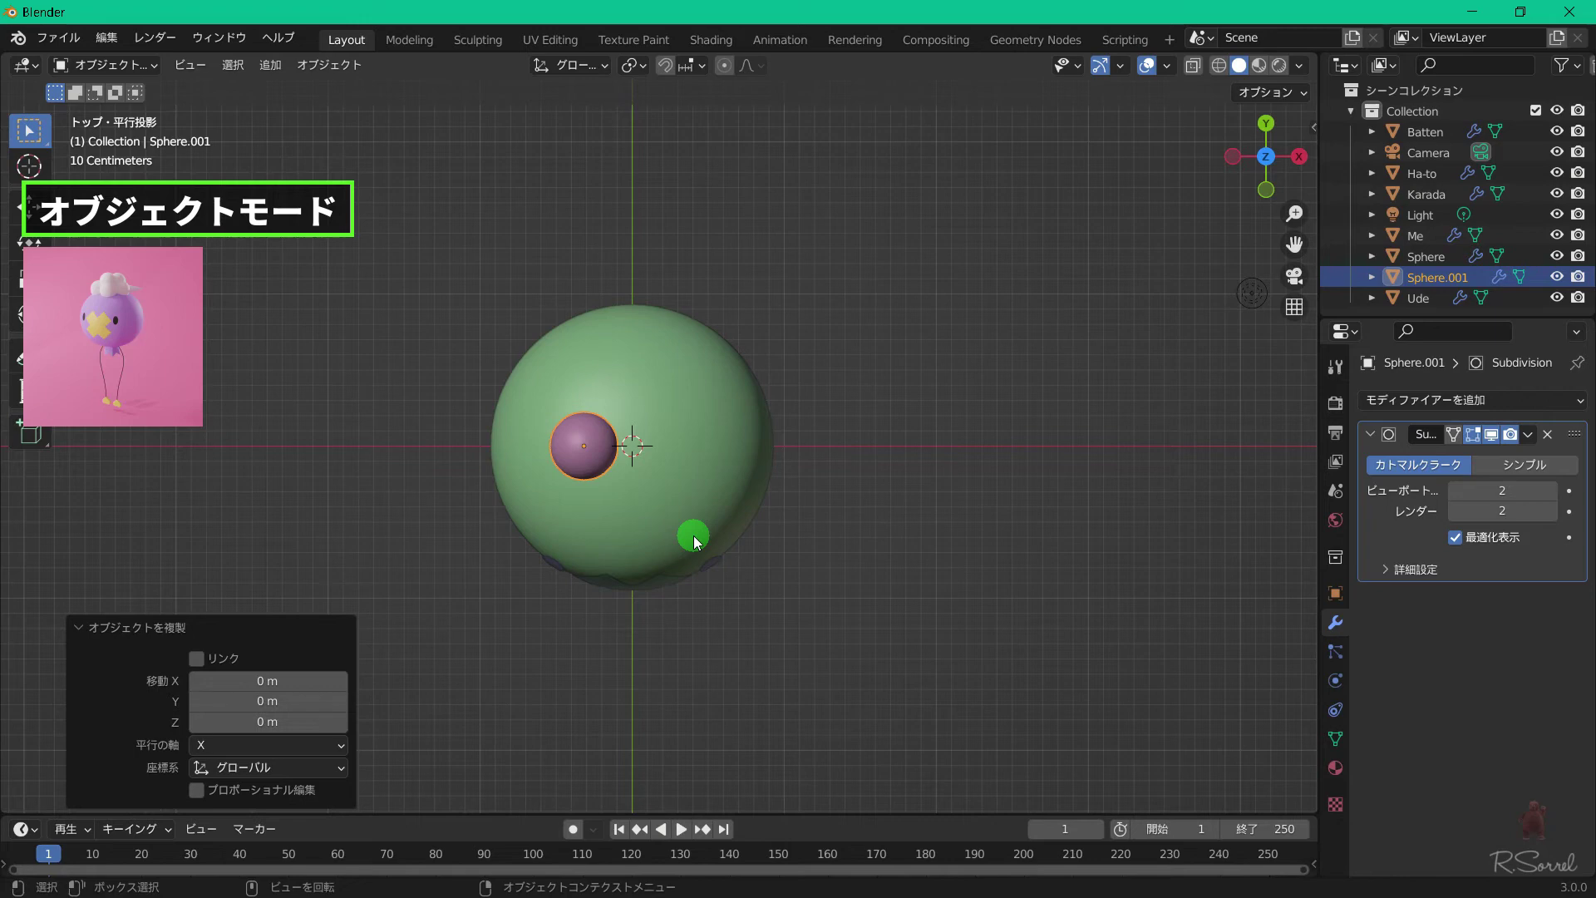
key(g)
key(x)
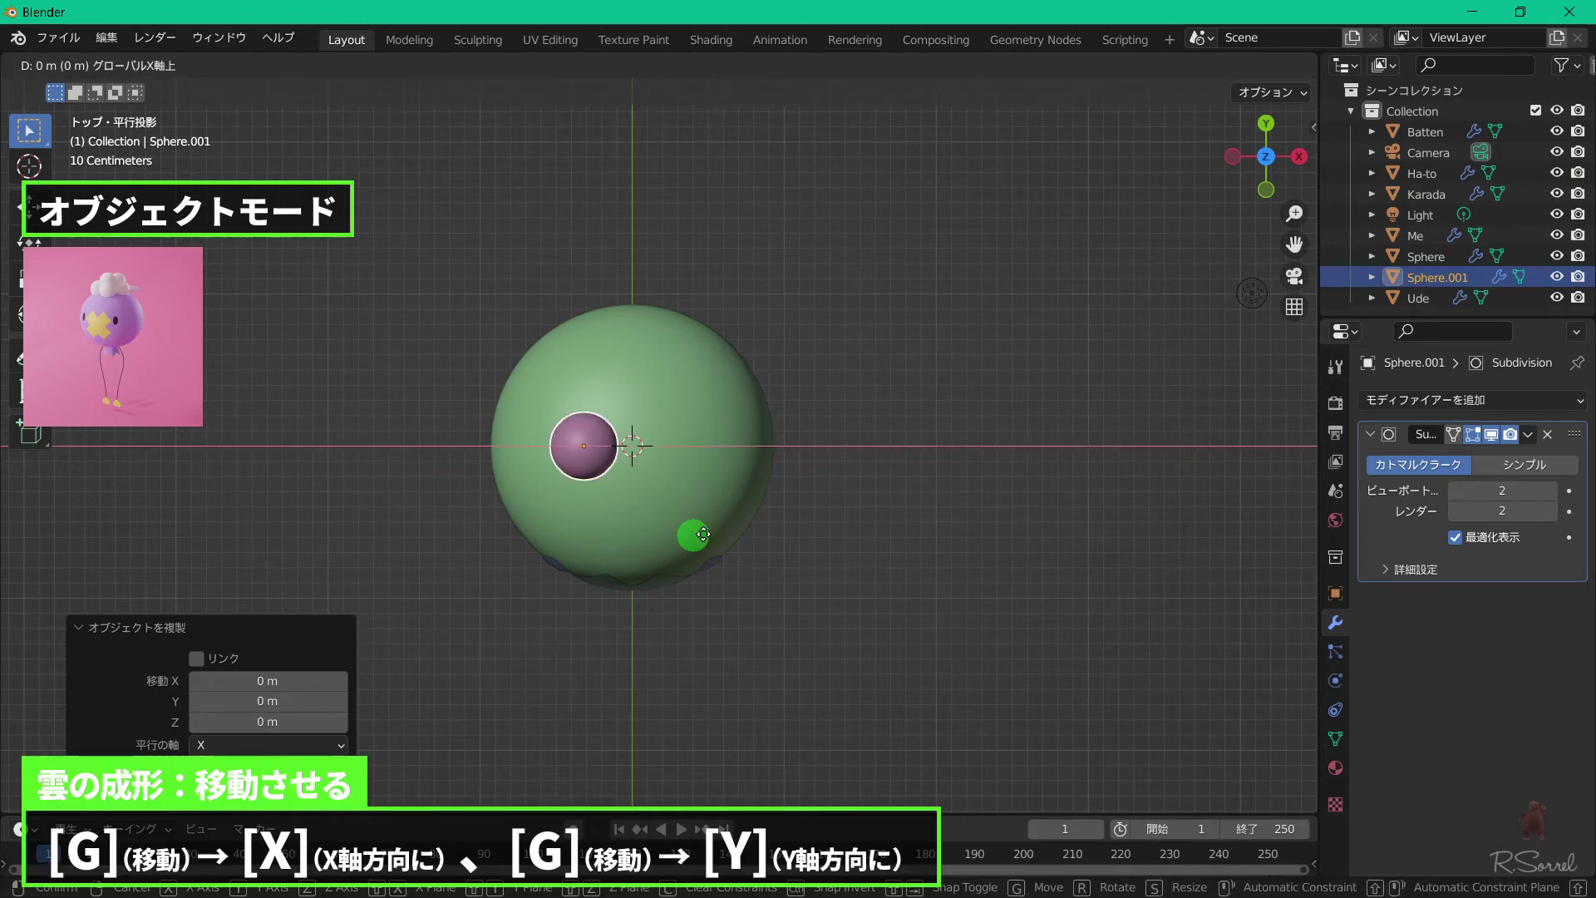
click(733, 537)
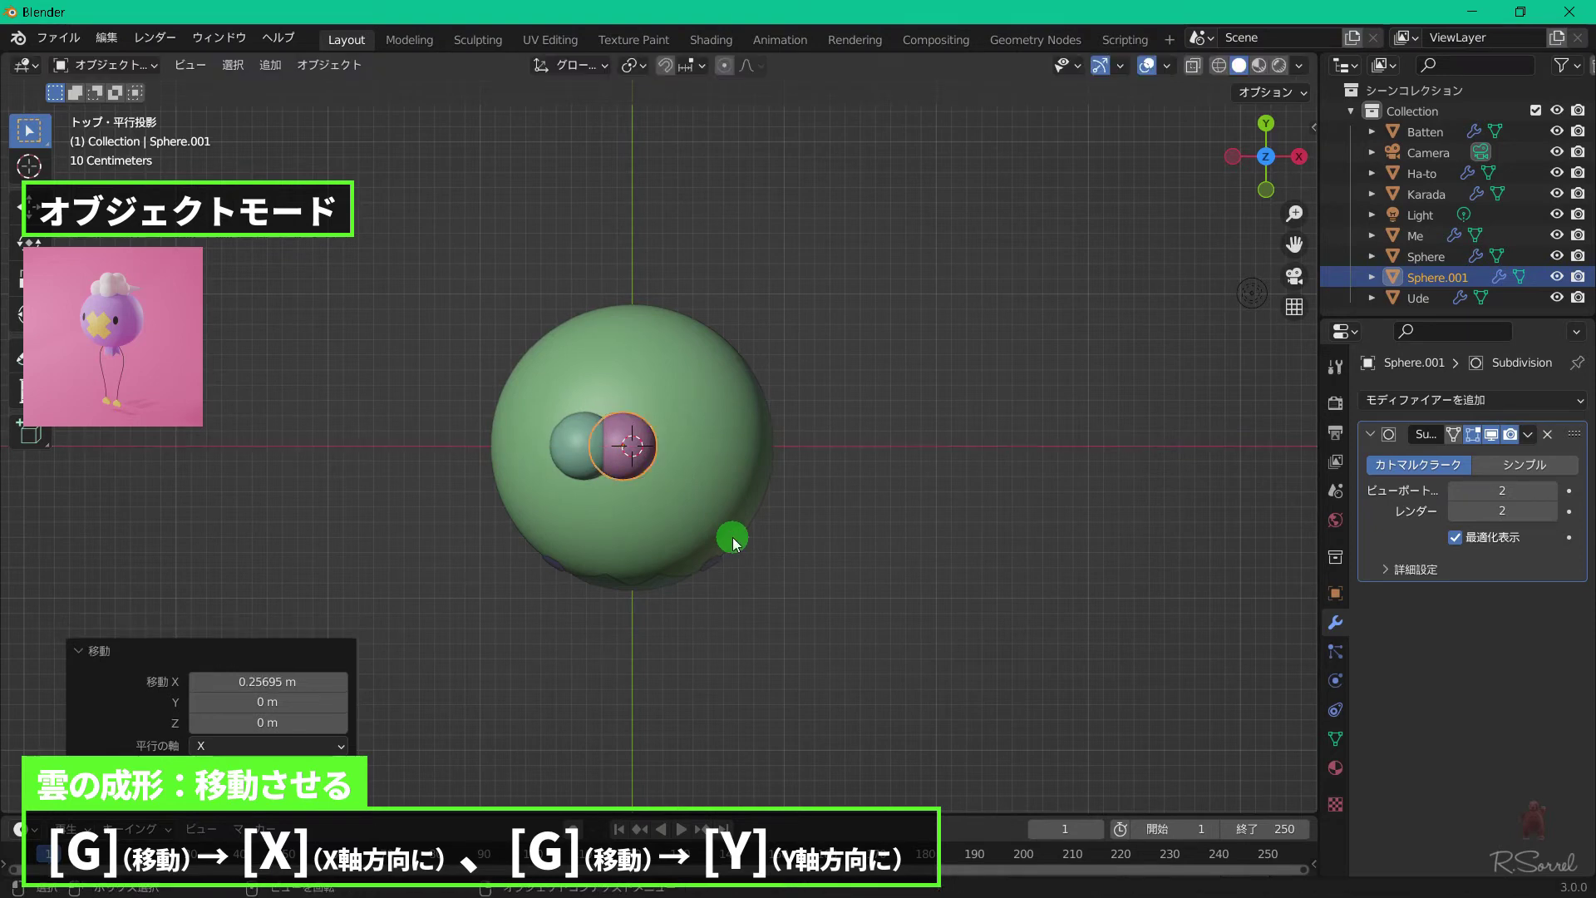
key(g)
key(y)
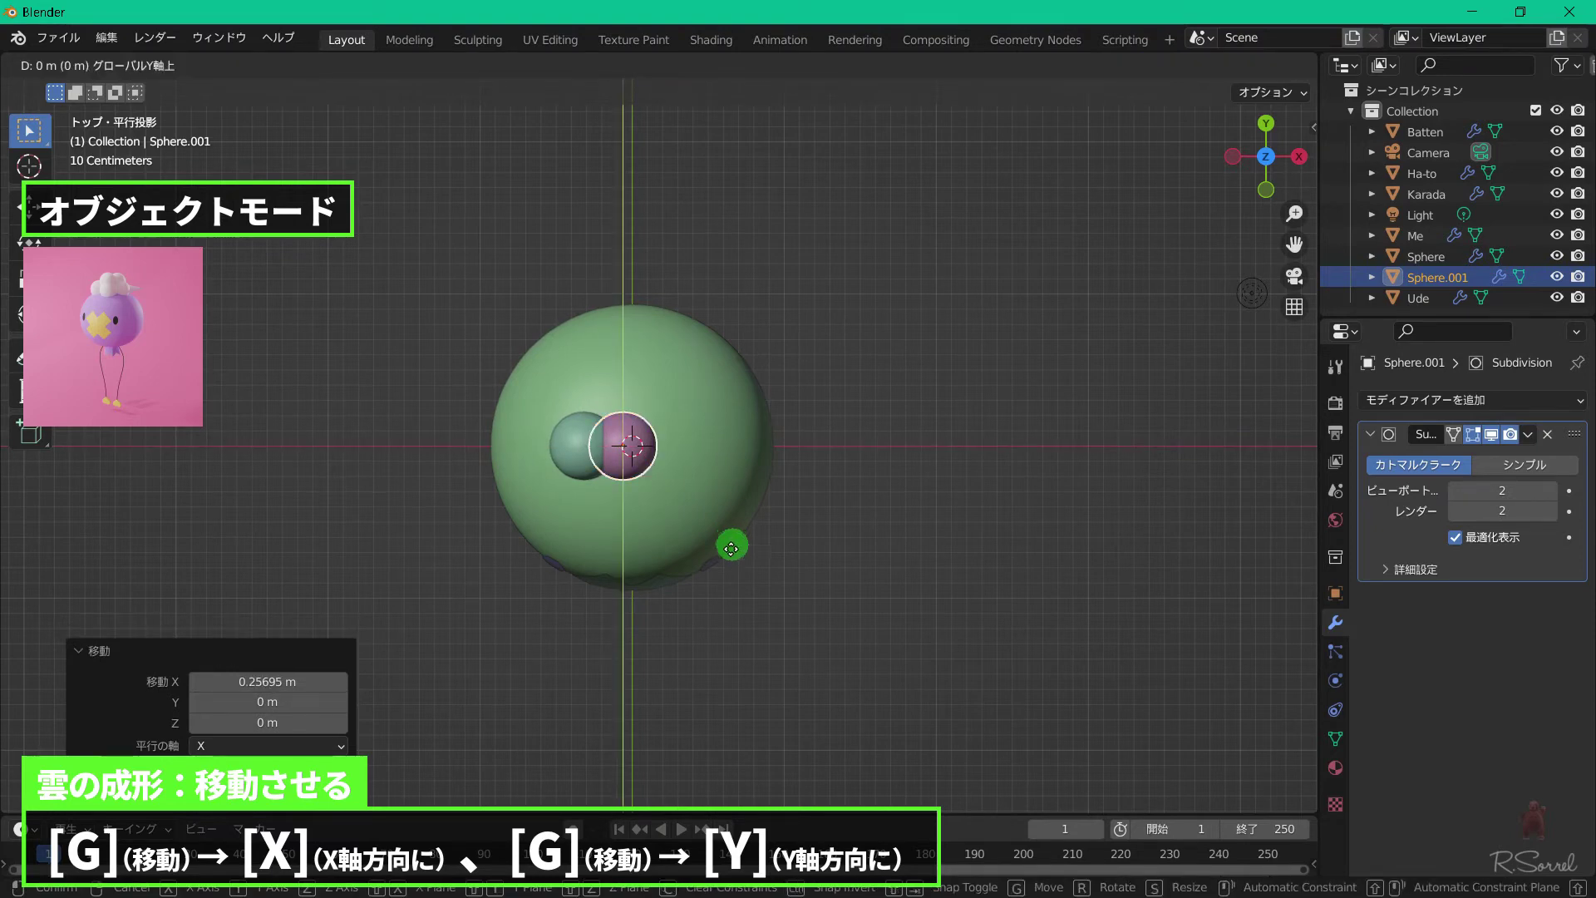
click(728, 577)
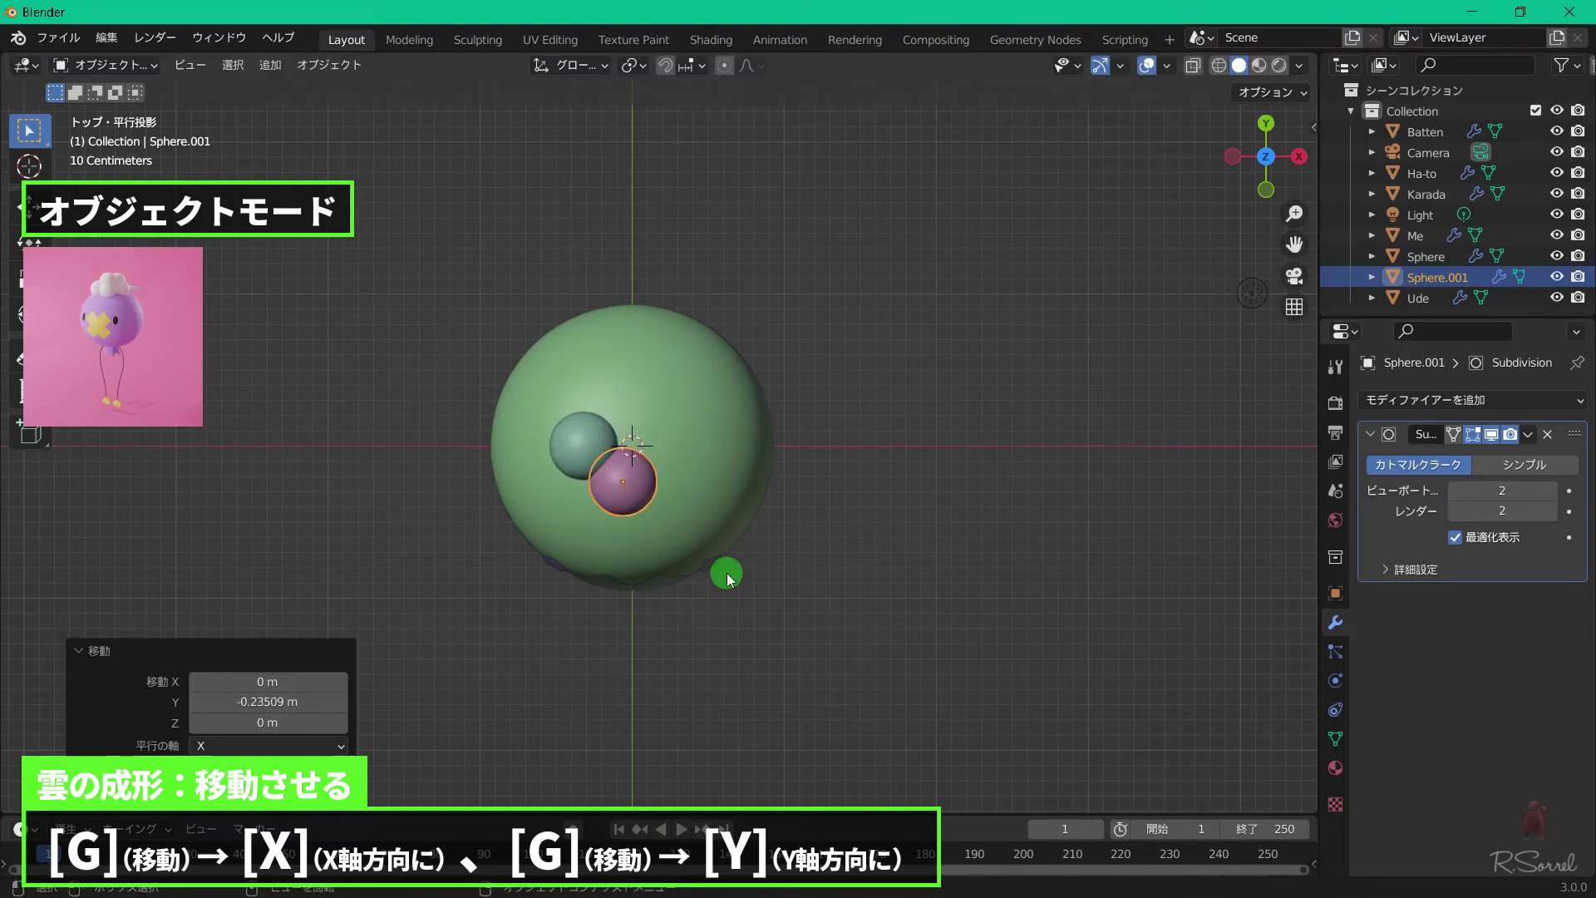
Add a Mirror modifier to the copied sphere, mirroring on Y only with Karada as the mirror object.
click(1464, 400)
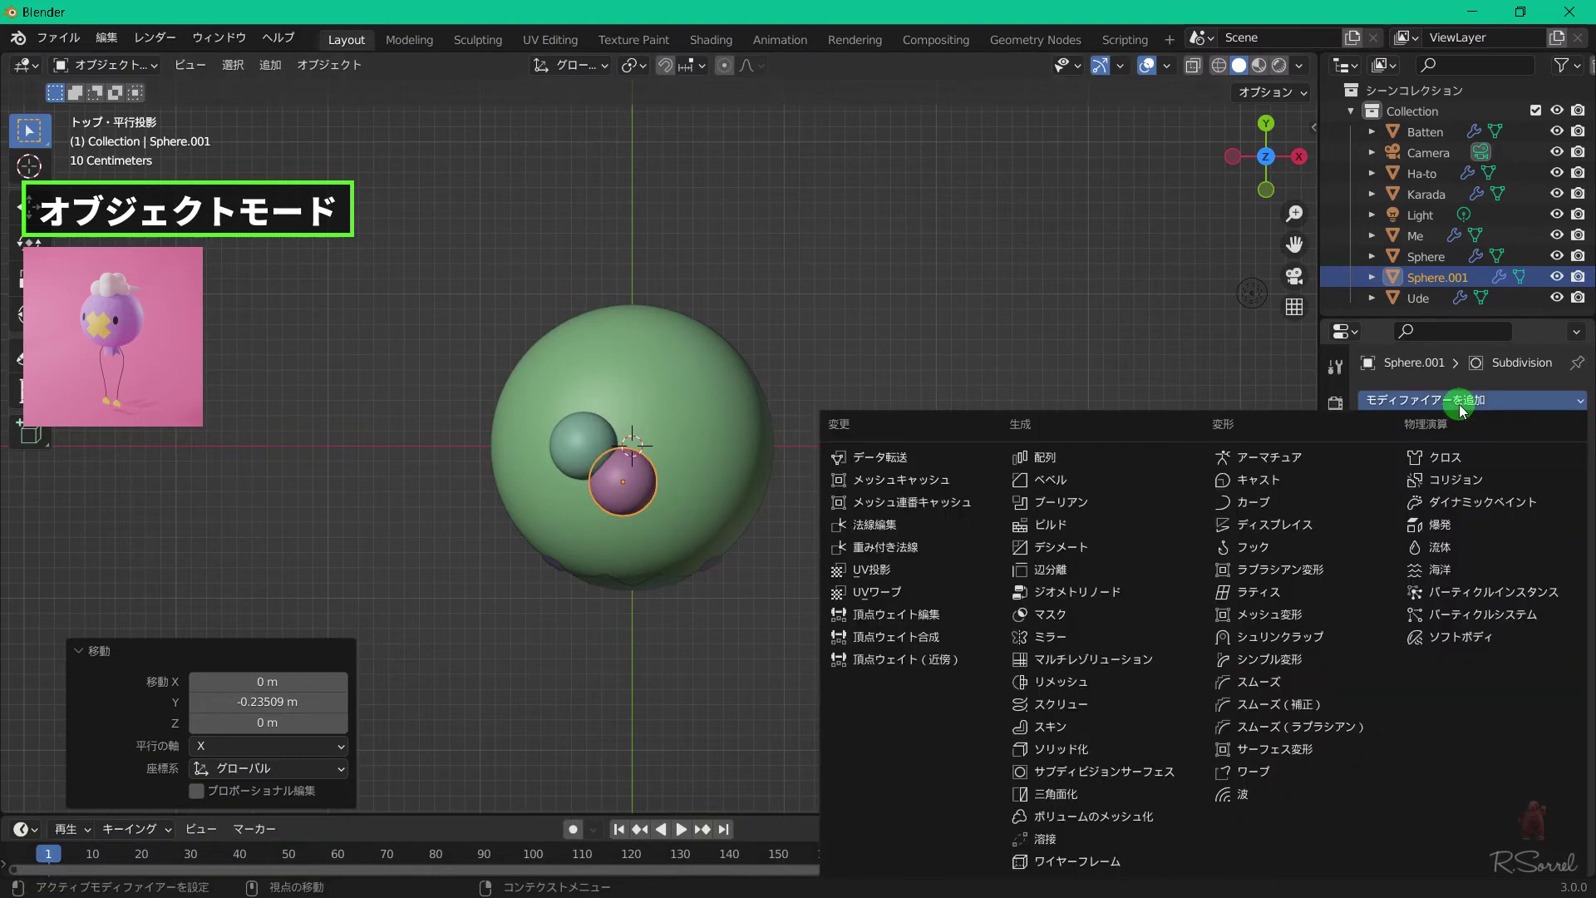
click(1165, 636)
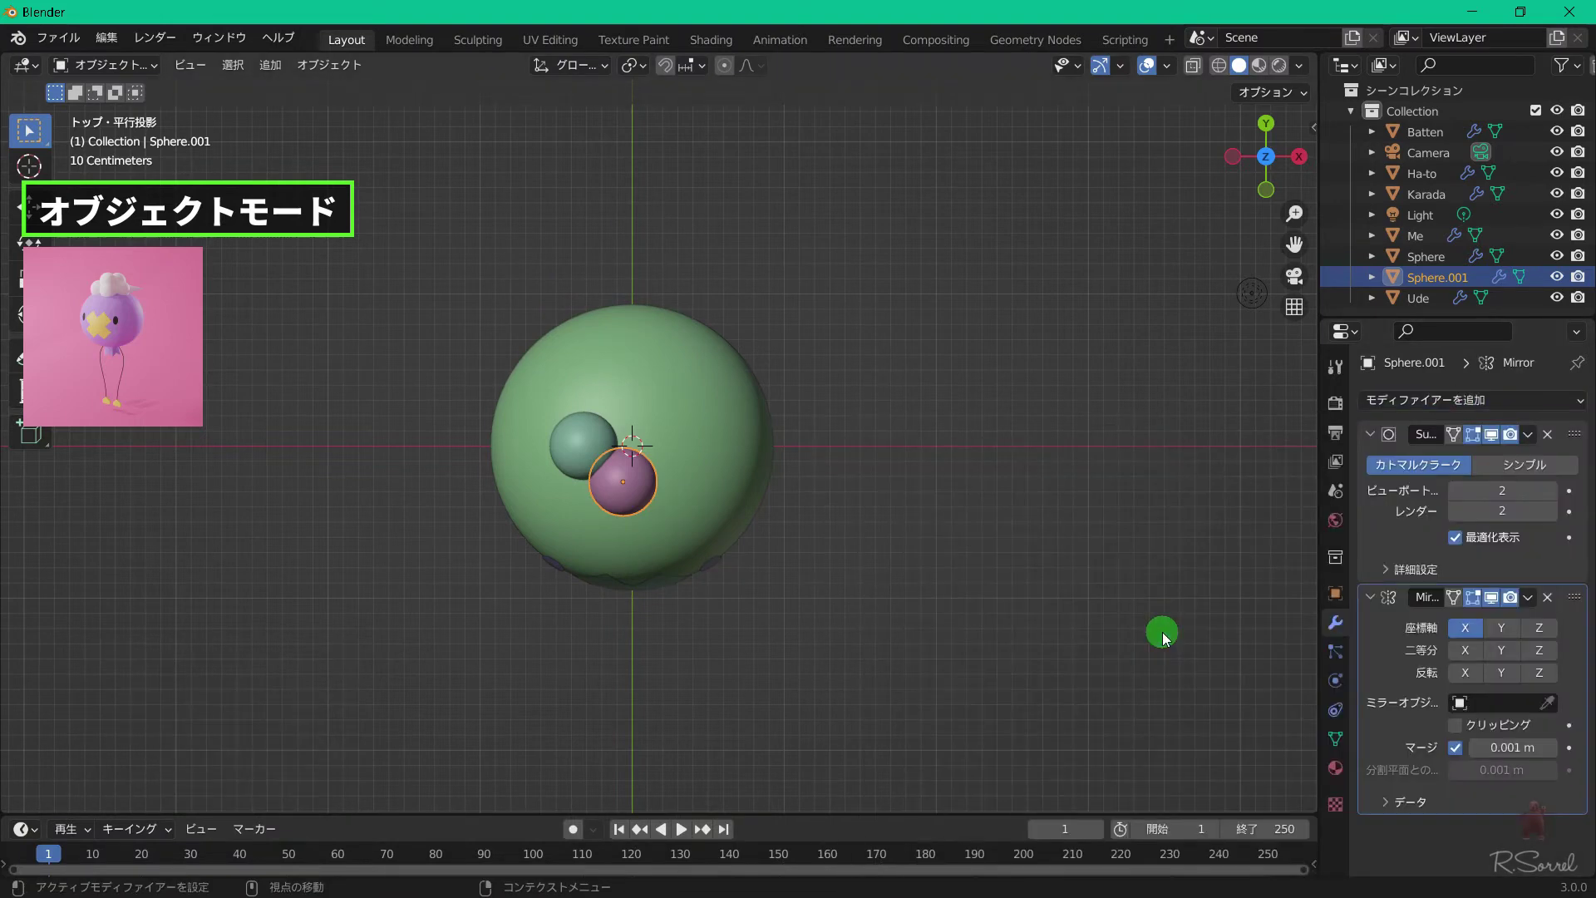
click(1370, 434)
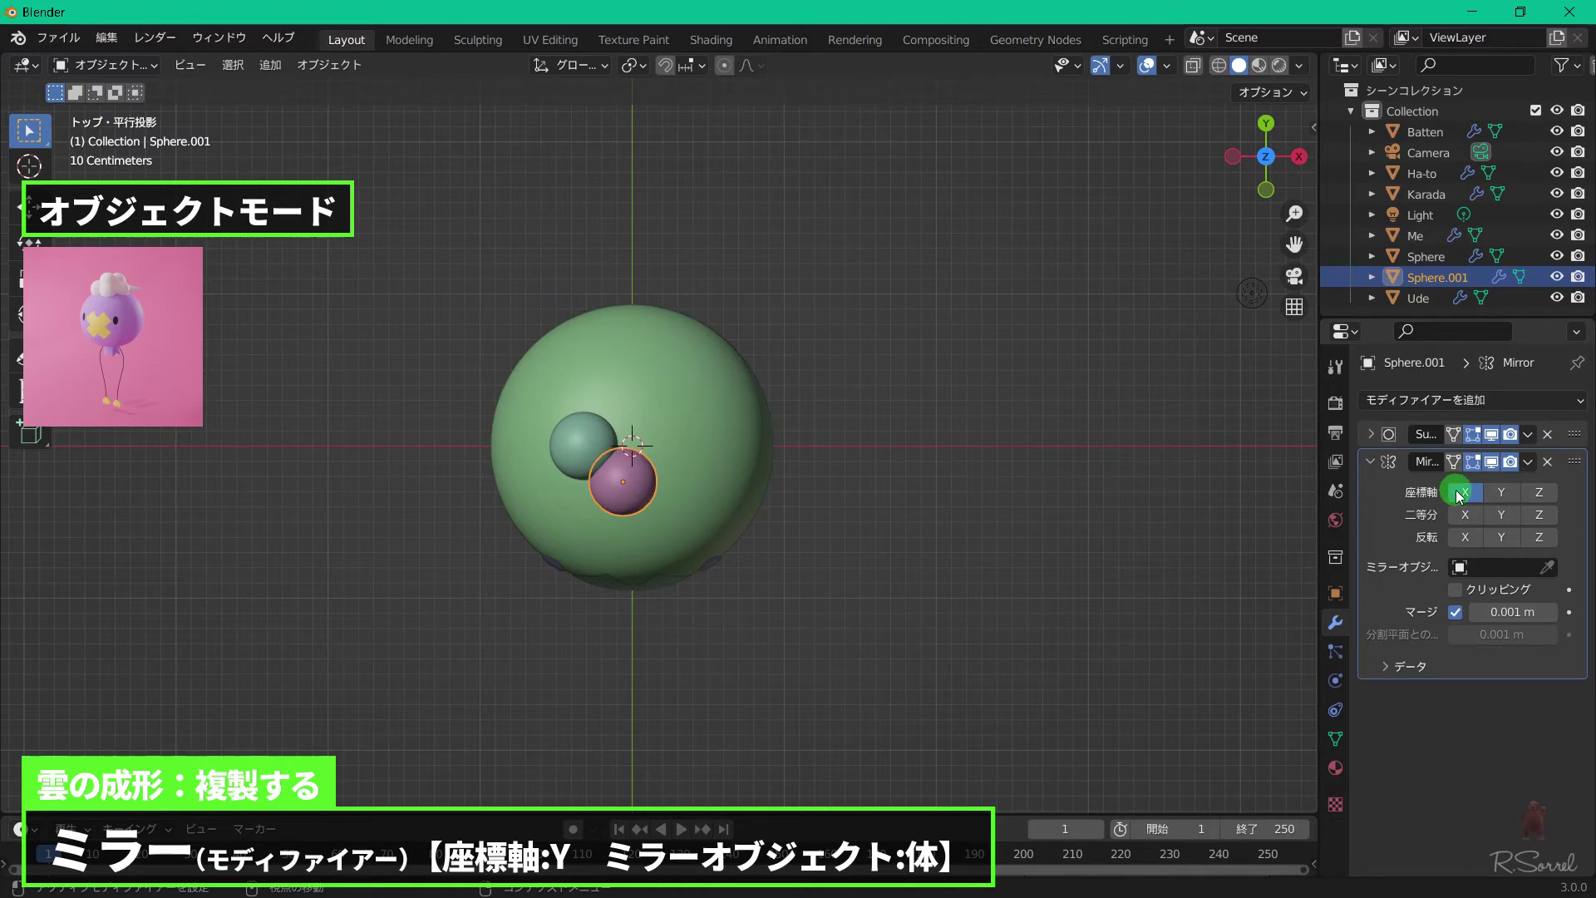
click(1502, 492)
click(1459, 567)
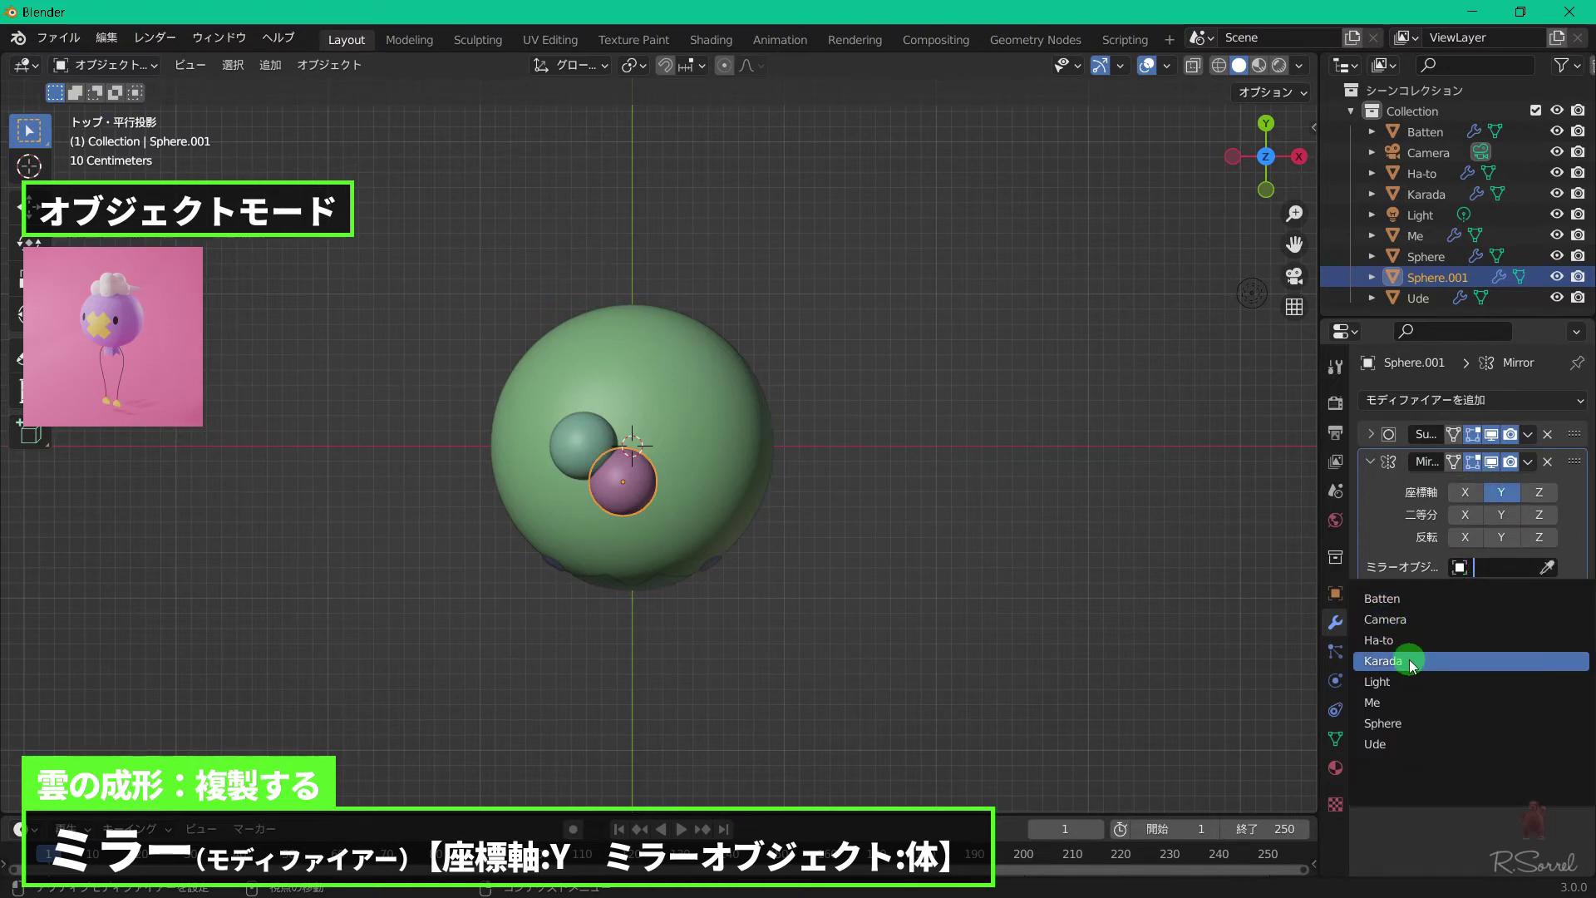
click(1411, 662)
Duplicate the mirrored sphere pair and move the copy about 0.344 m along X and 0.153 m along Y.
key(g)
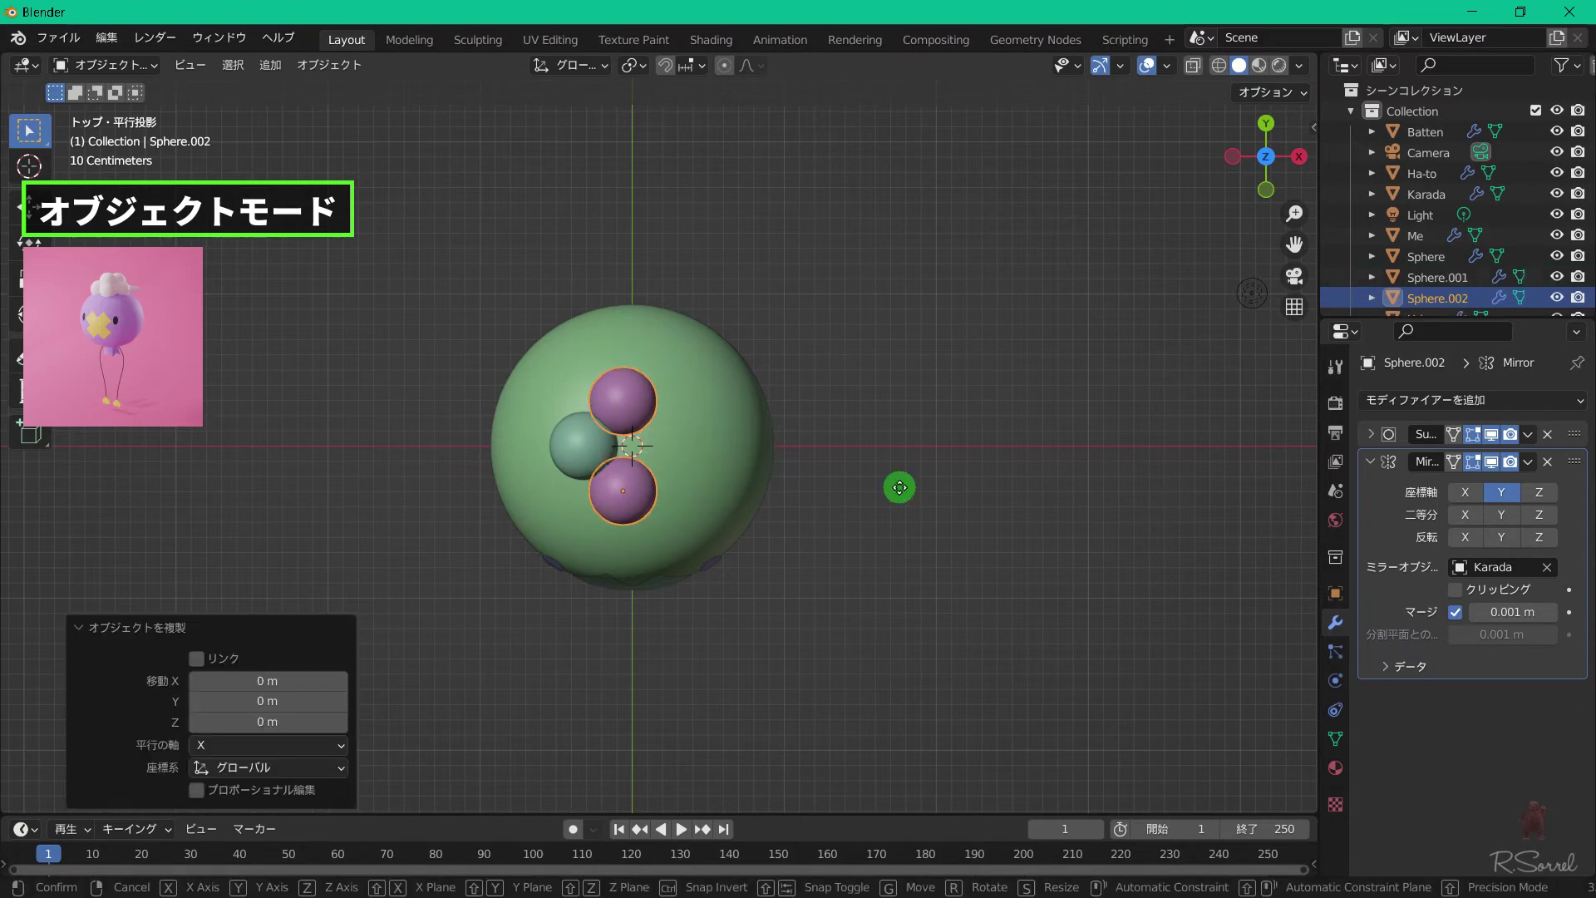
key(z)
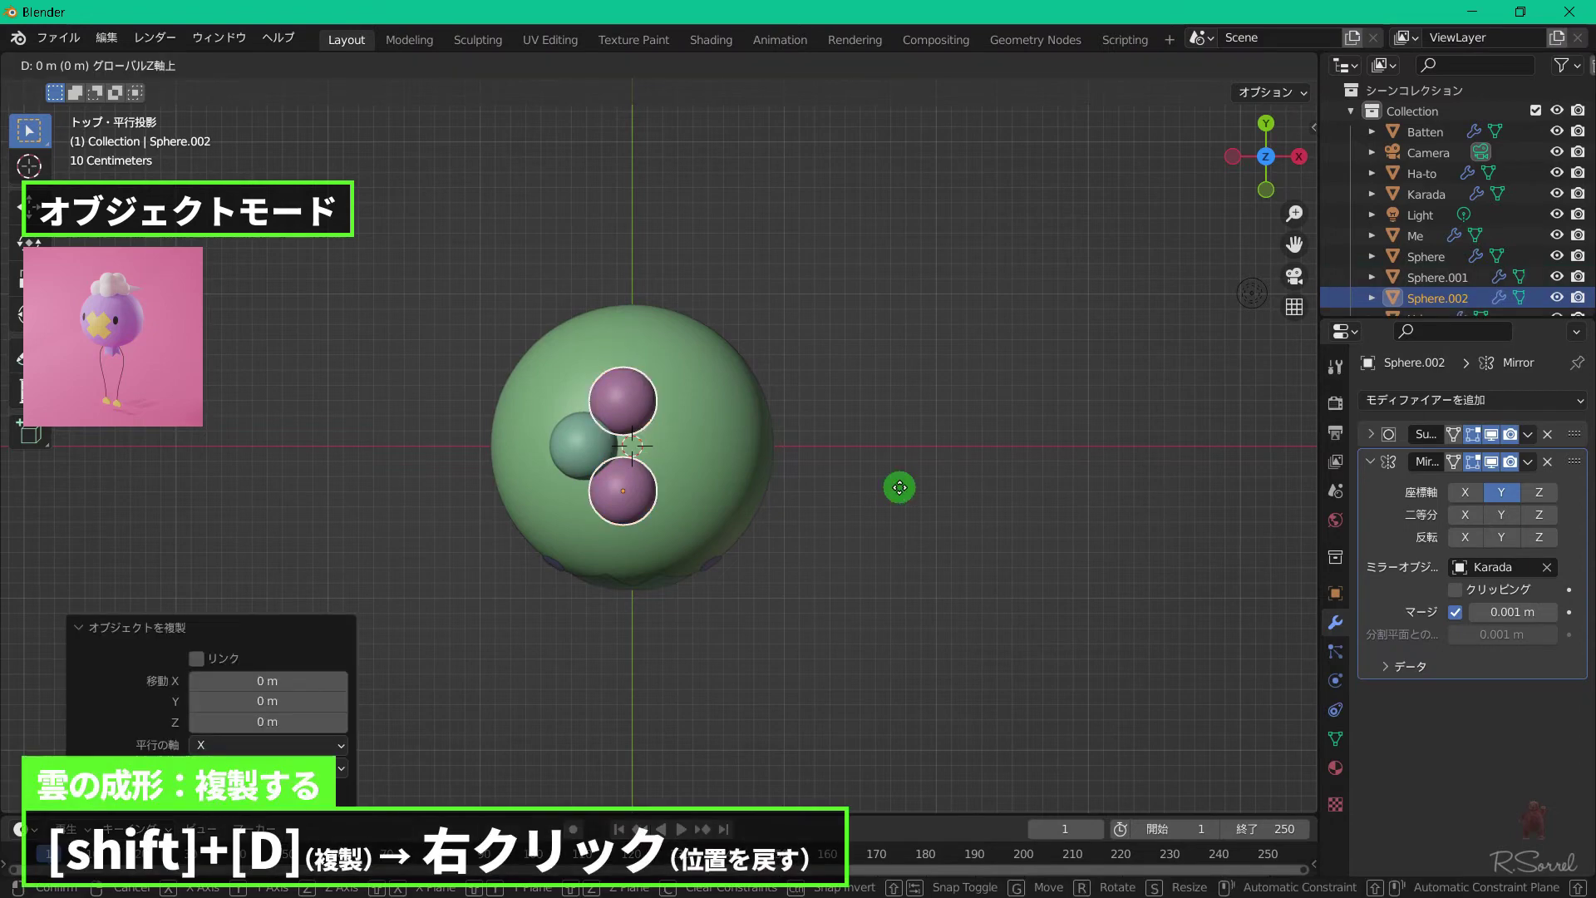
right_click(911, 484)
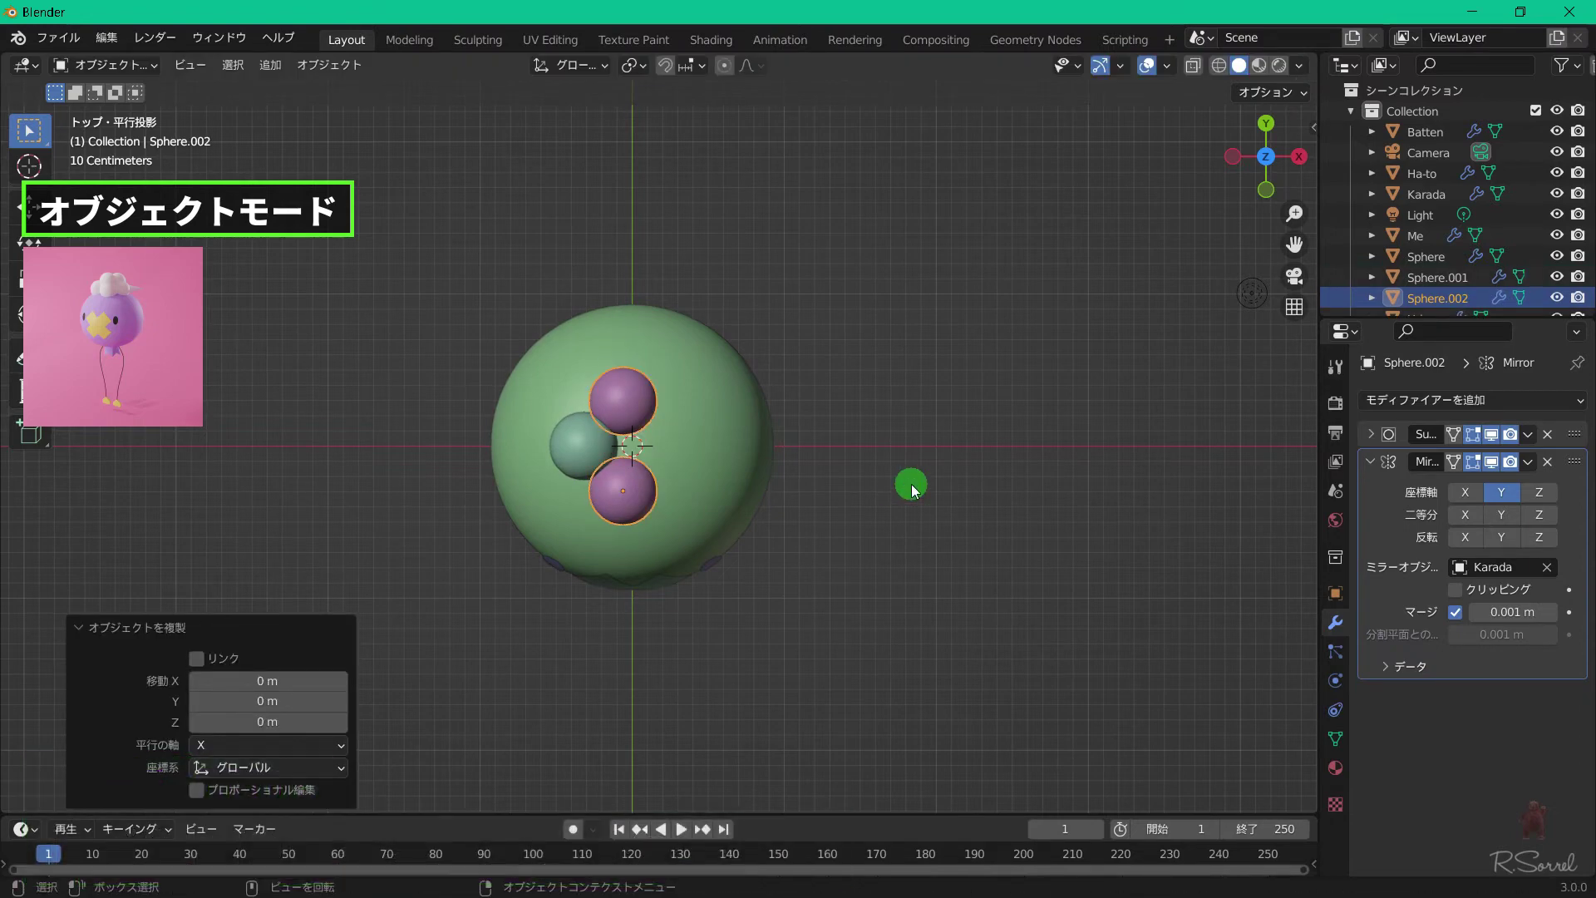
key(g)
key(x)
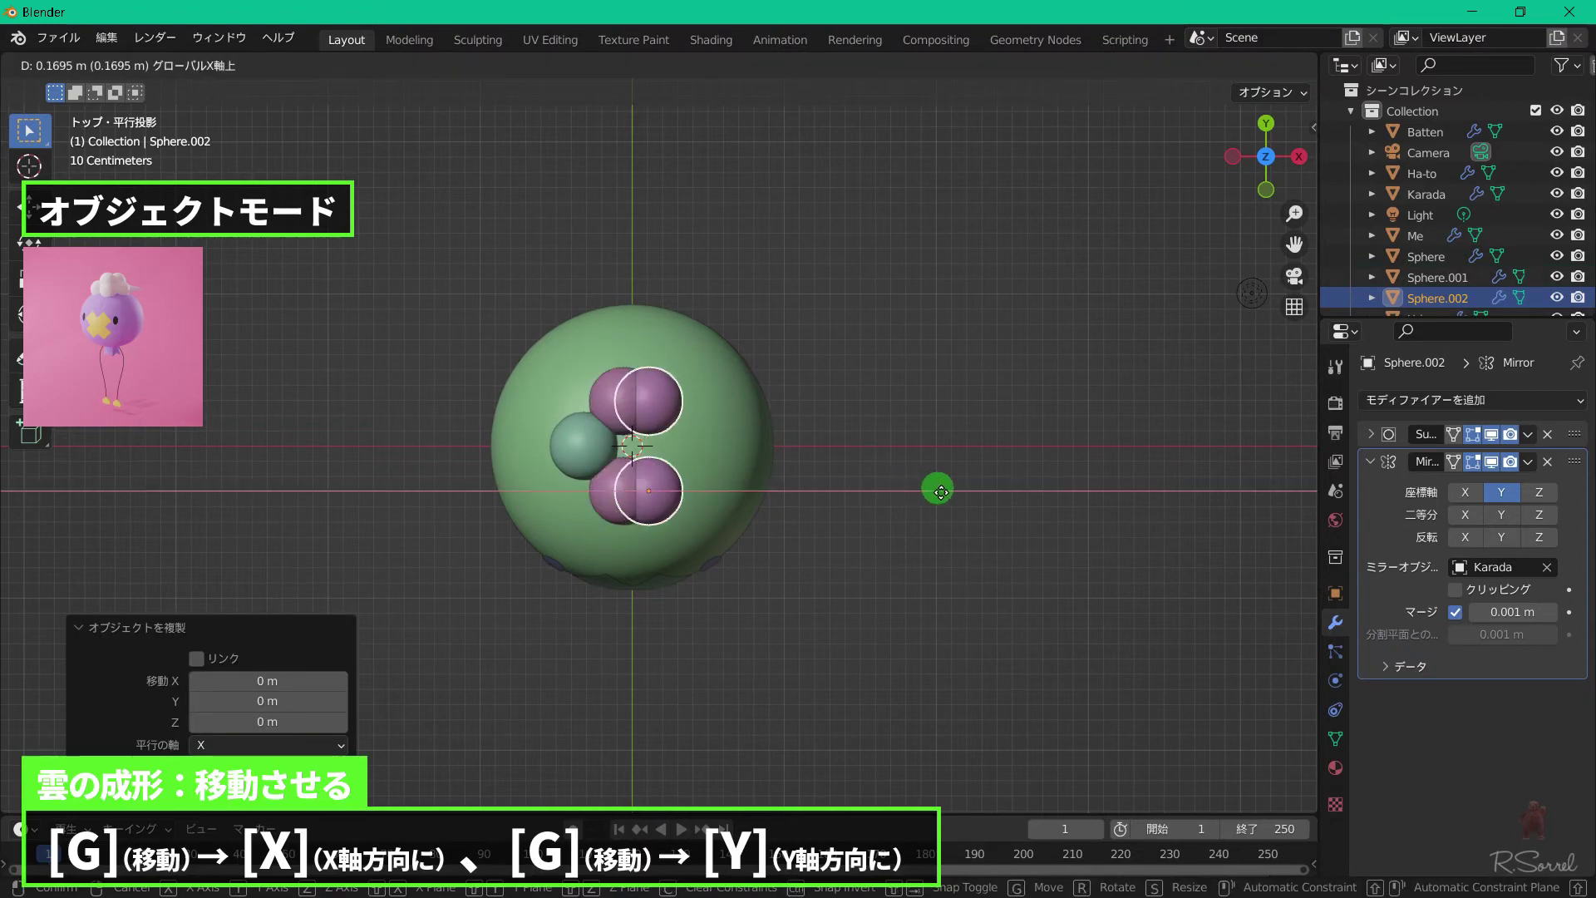
click(965, 499)
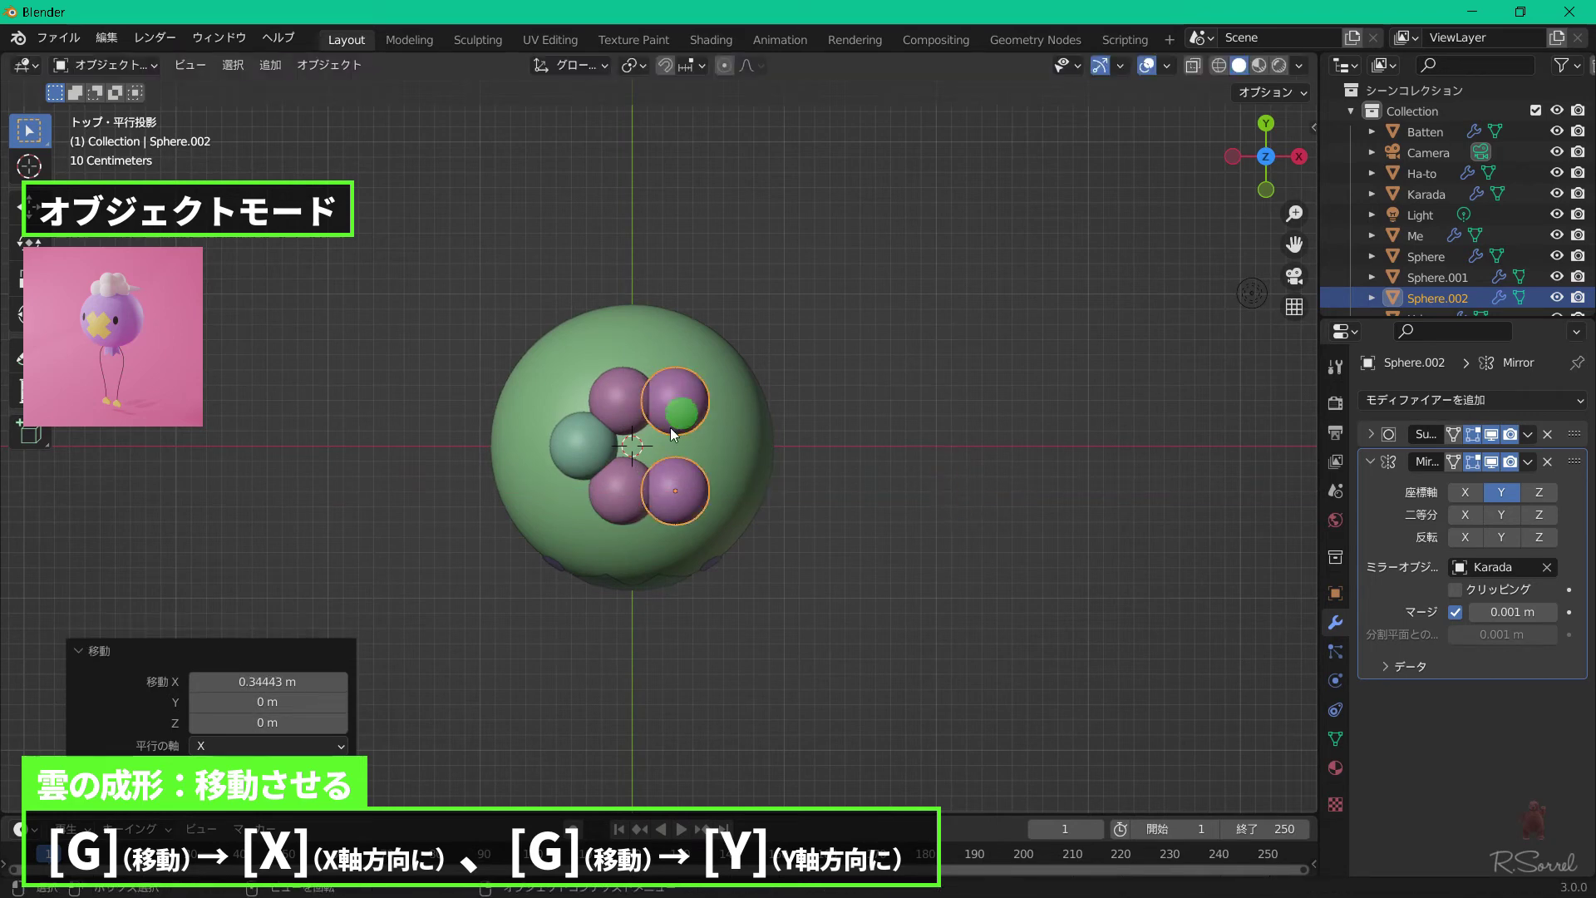
key(g)
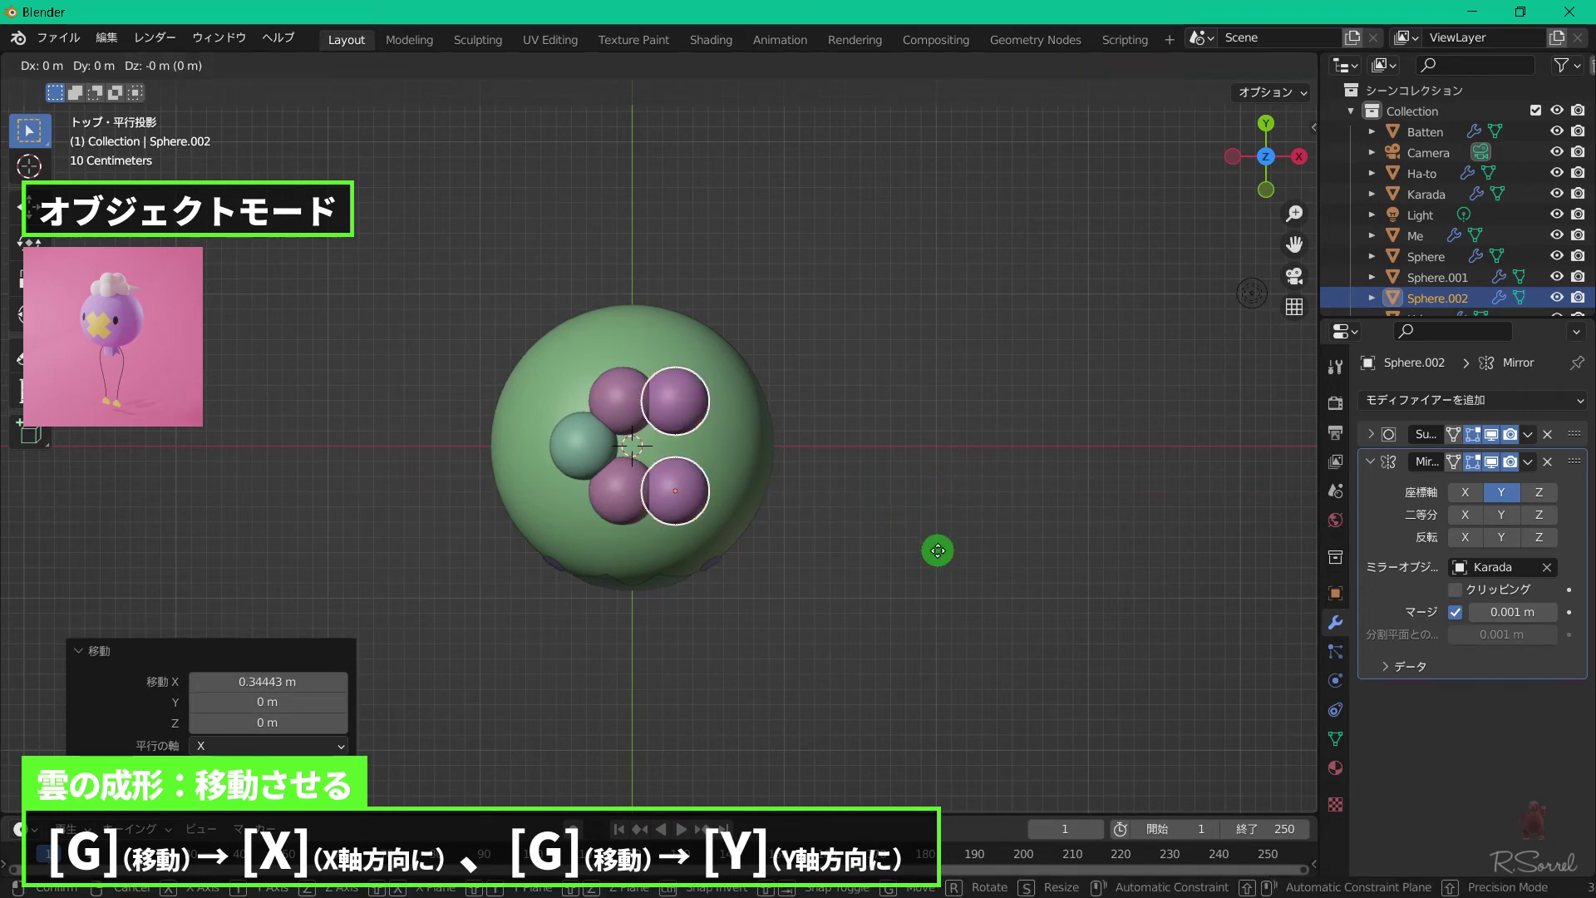
key(y)
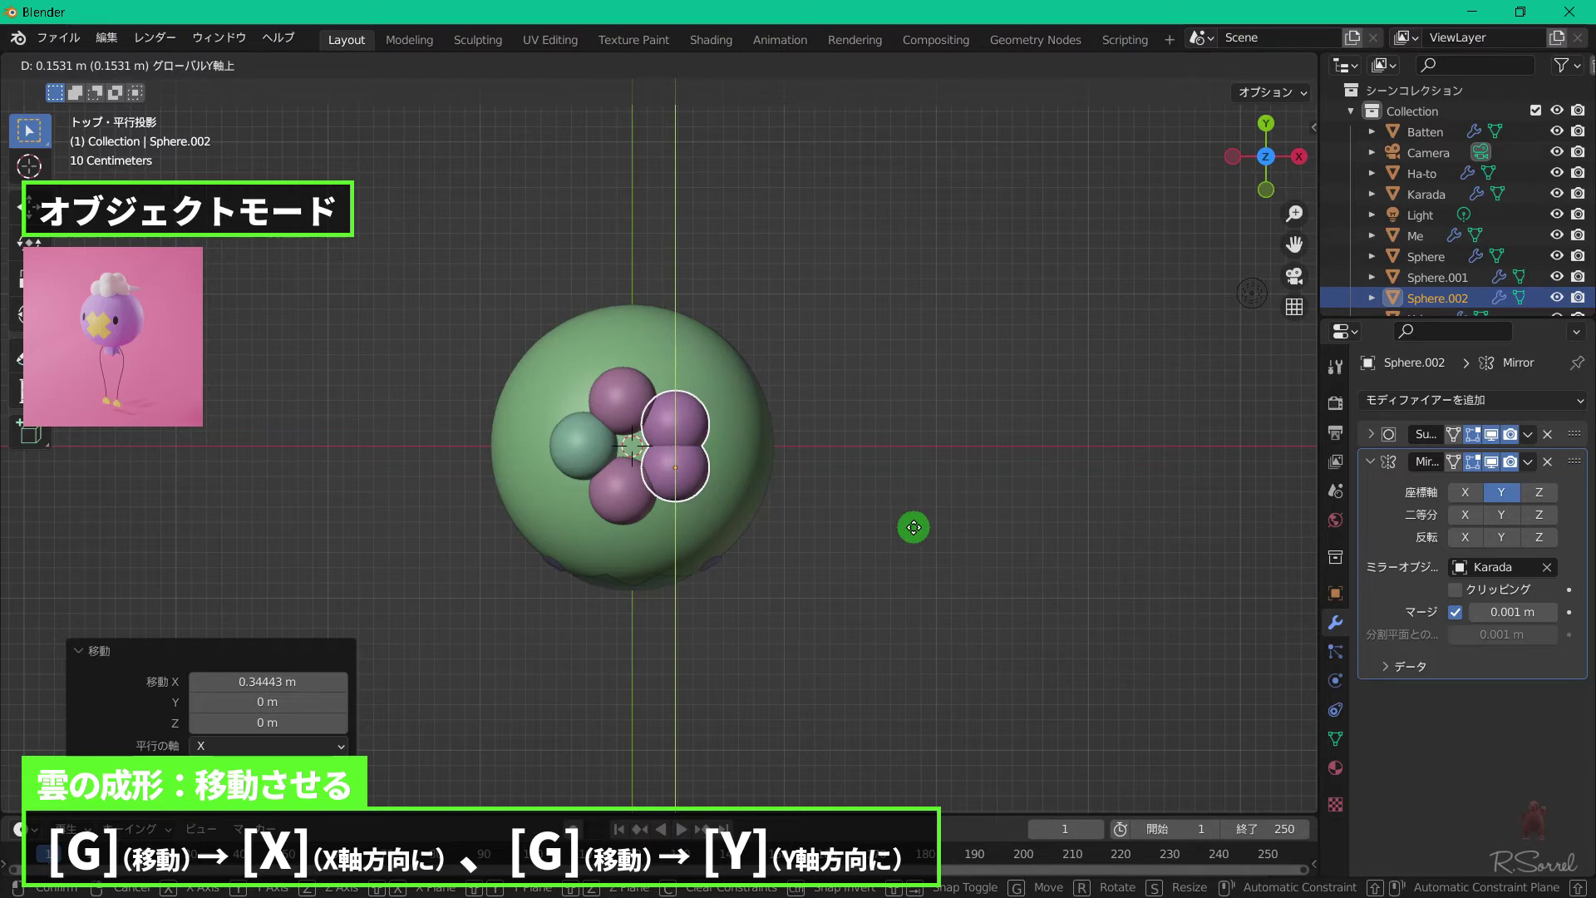
click(913, 527)
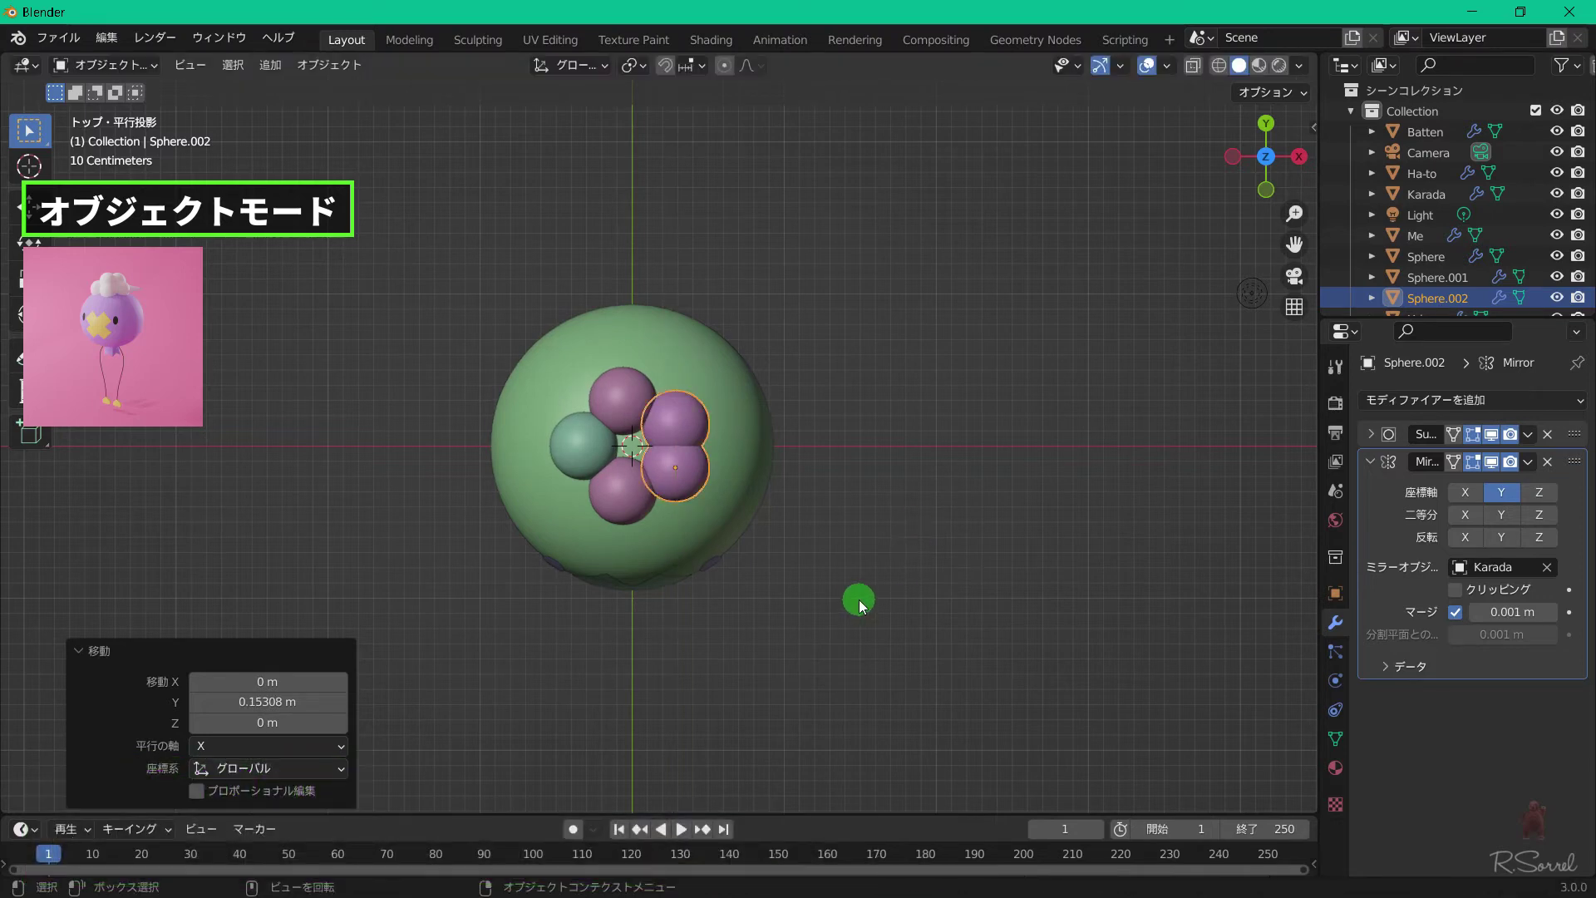
Duplicate the first mirrored sphere pair in place and raise the copy about 0.202 m along Z.
click(635, 499)
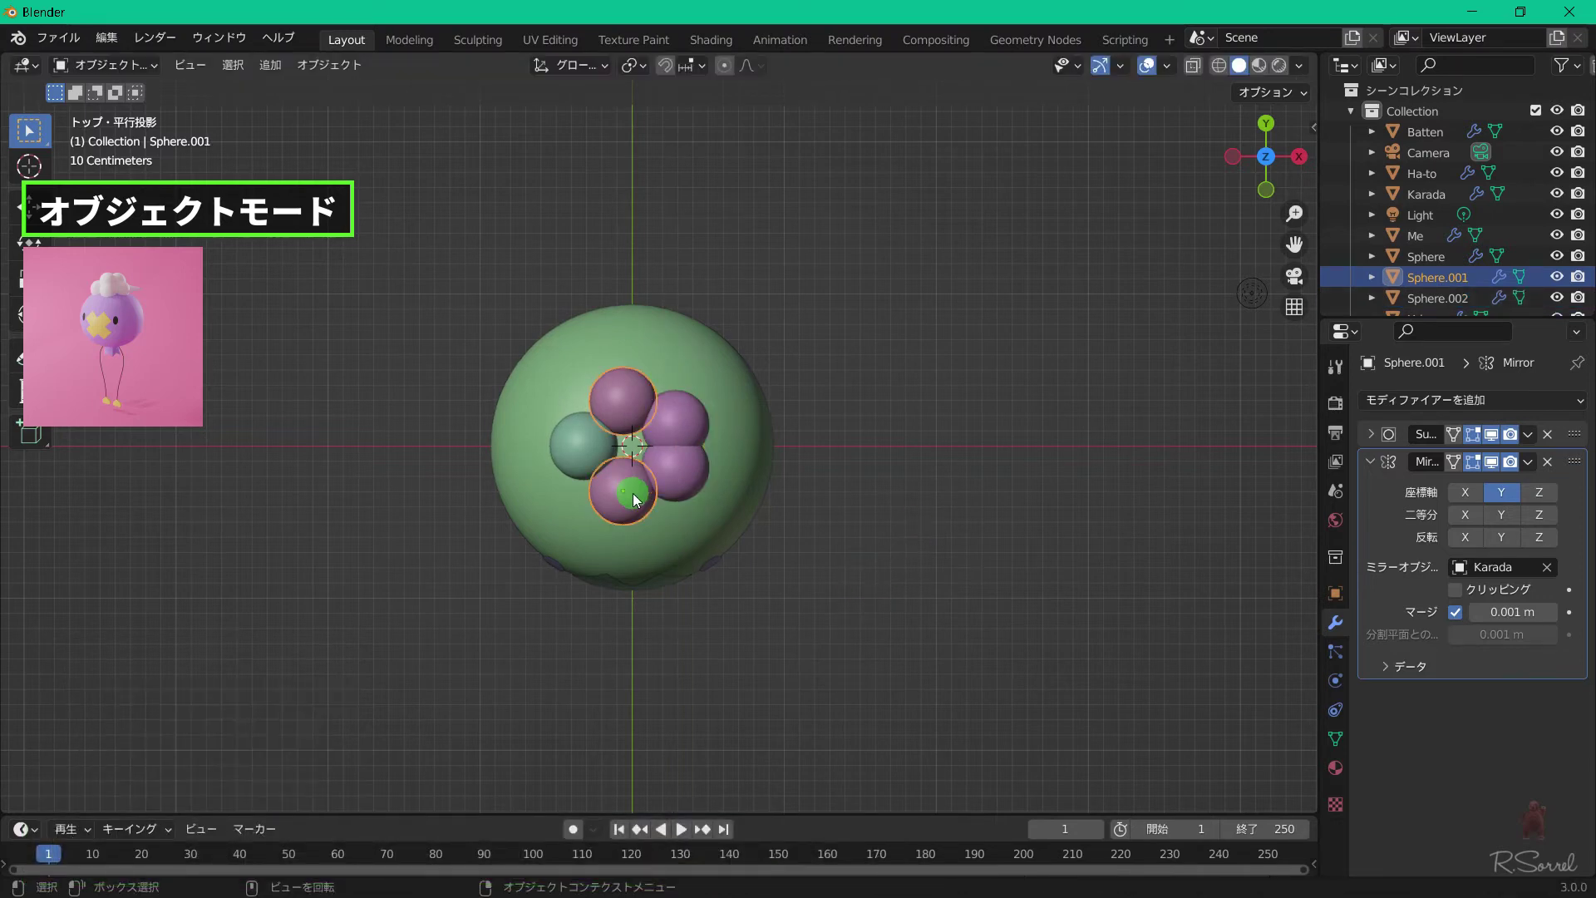
key(shift+d)
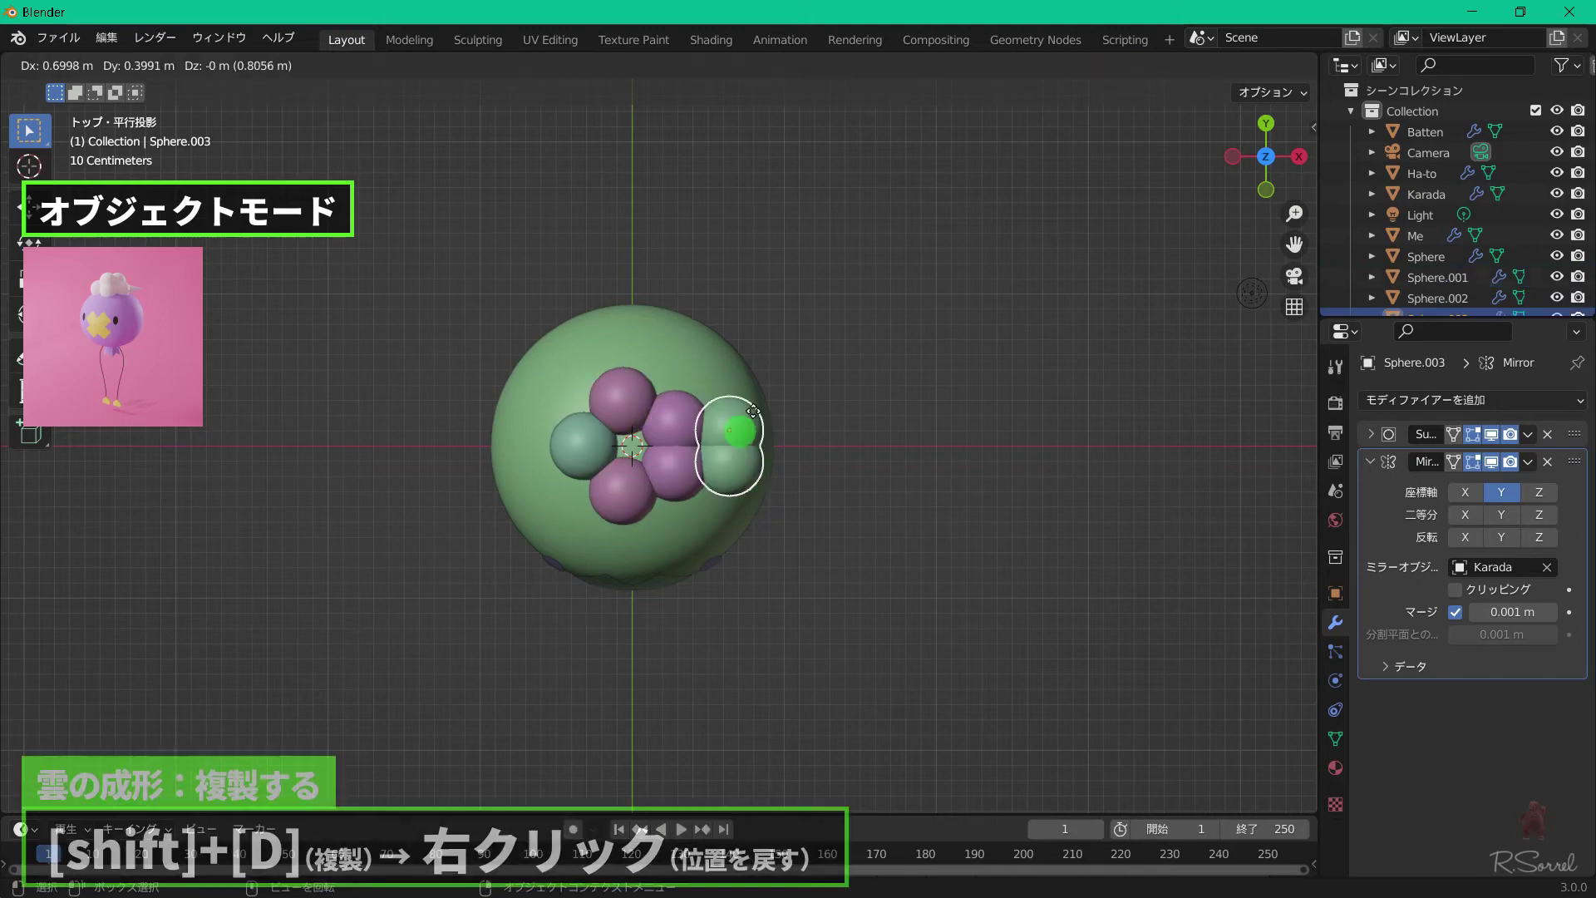
right_click(765, 409)
key(KP_1)
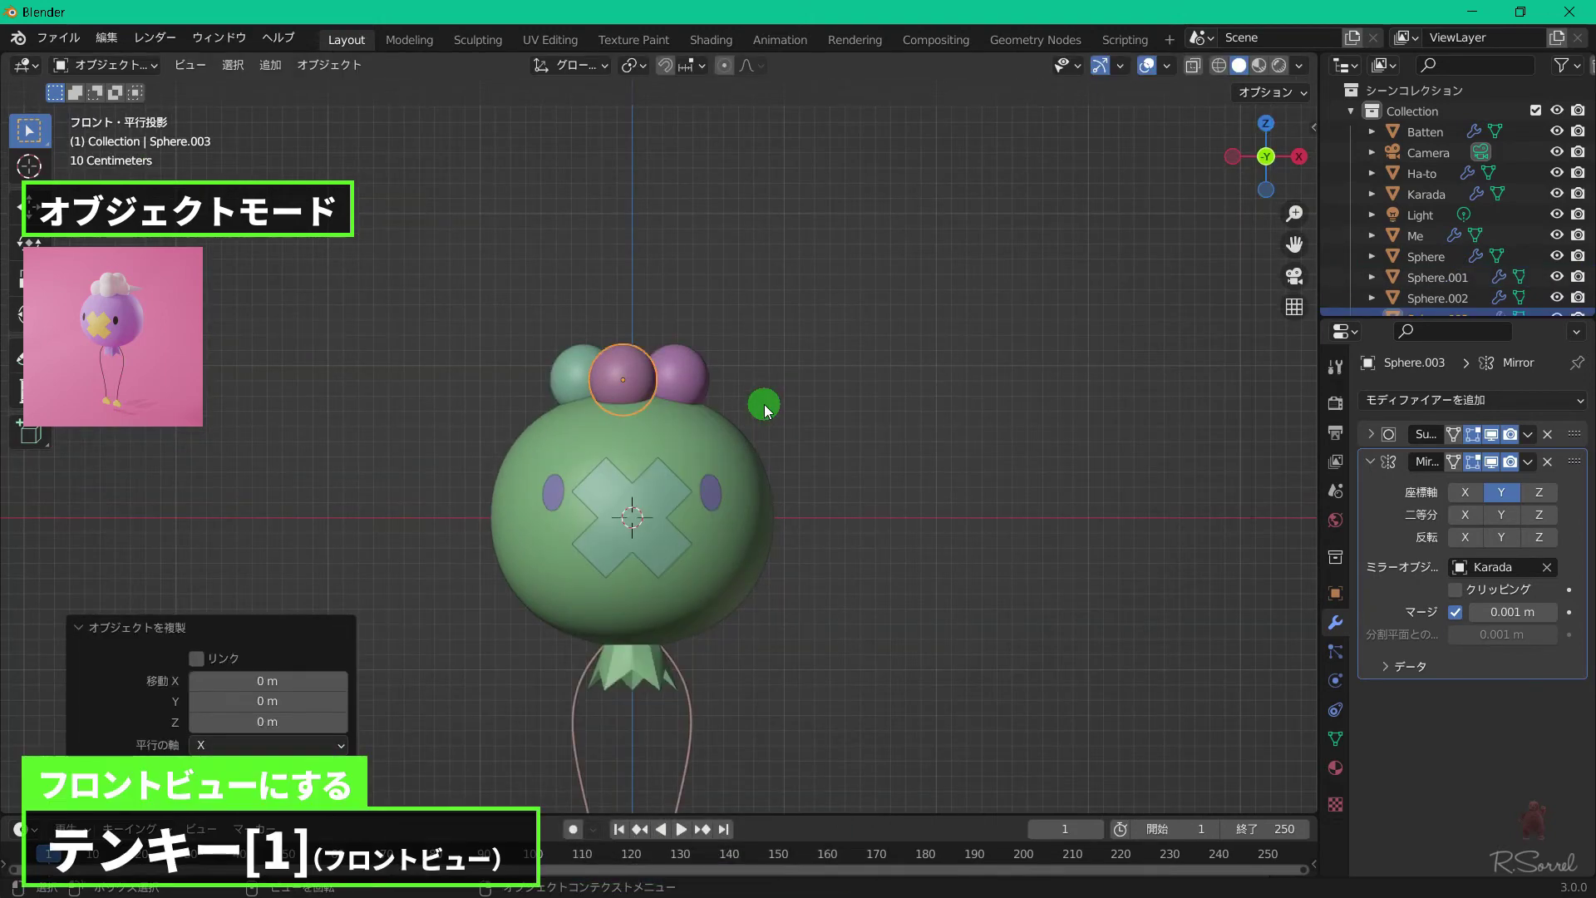
key(g)
key(z)
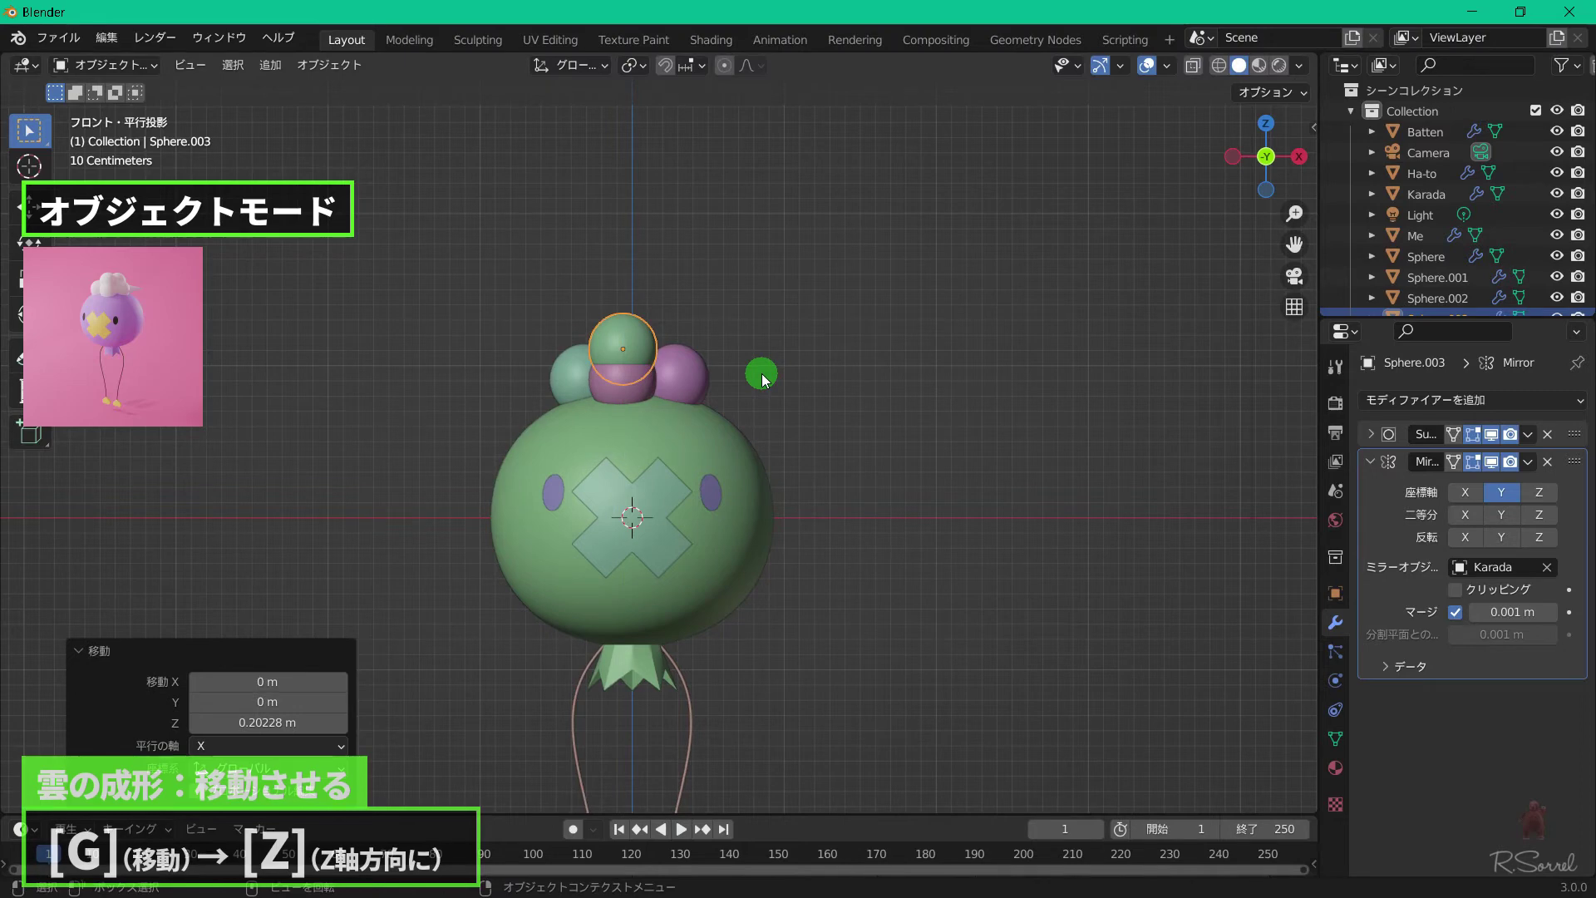
Bring the raised sphere pair closer together by moving it about 0.208 m along Y.
key(KP_7)
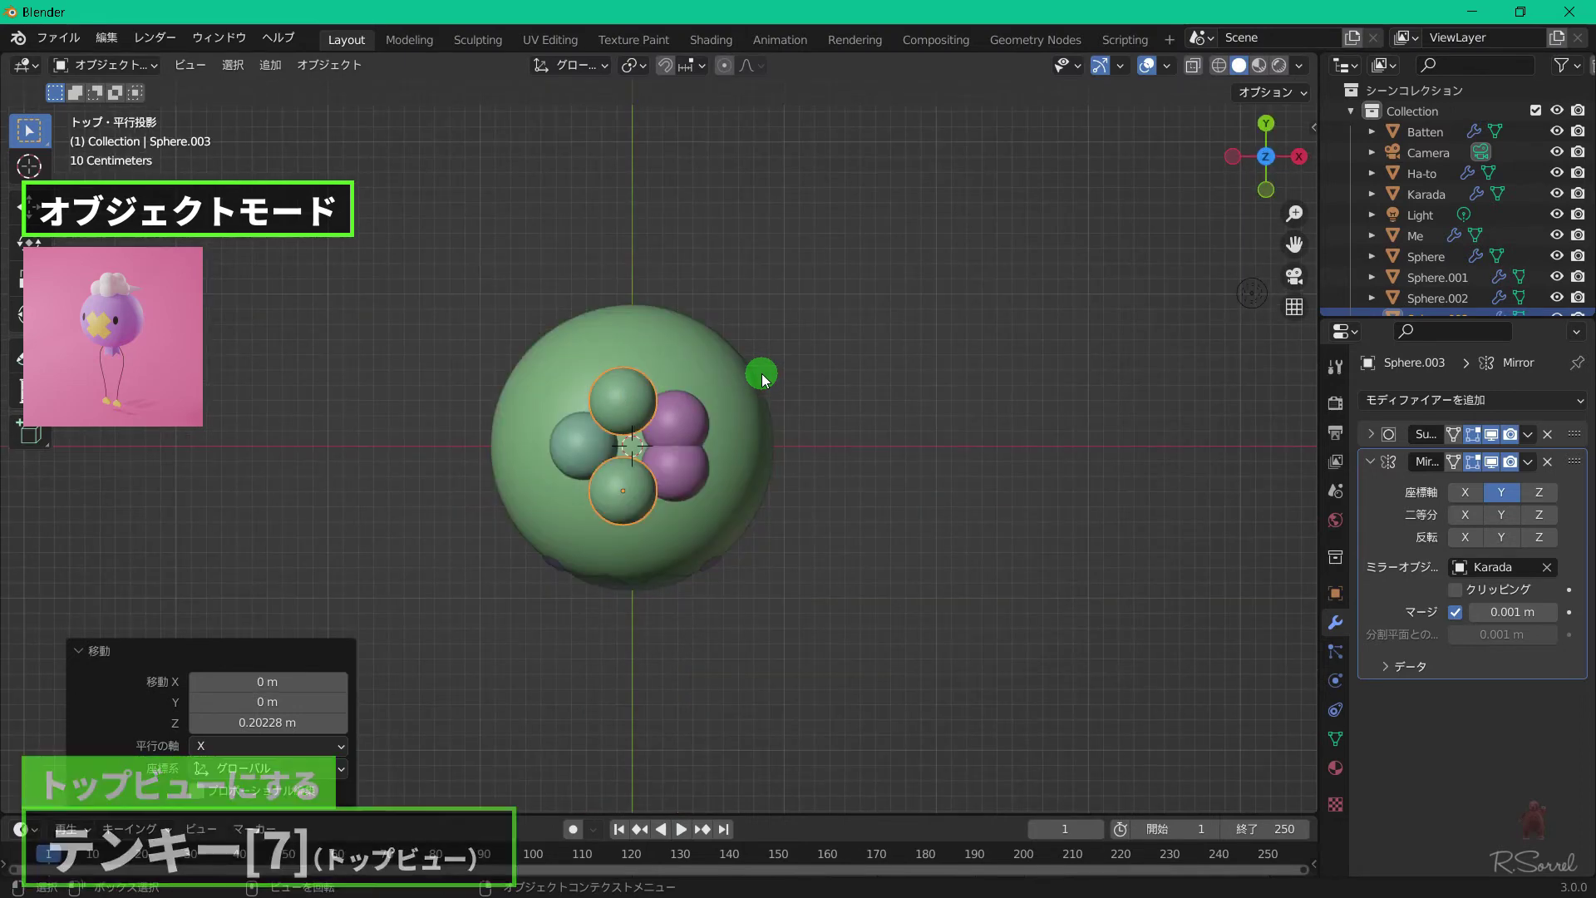
key(g)
key(y)
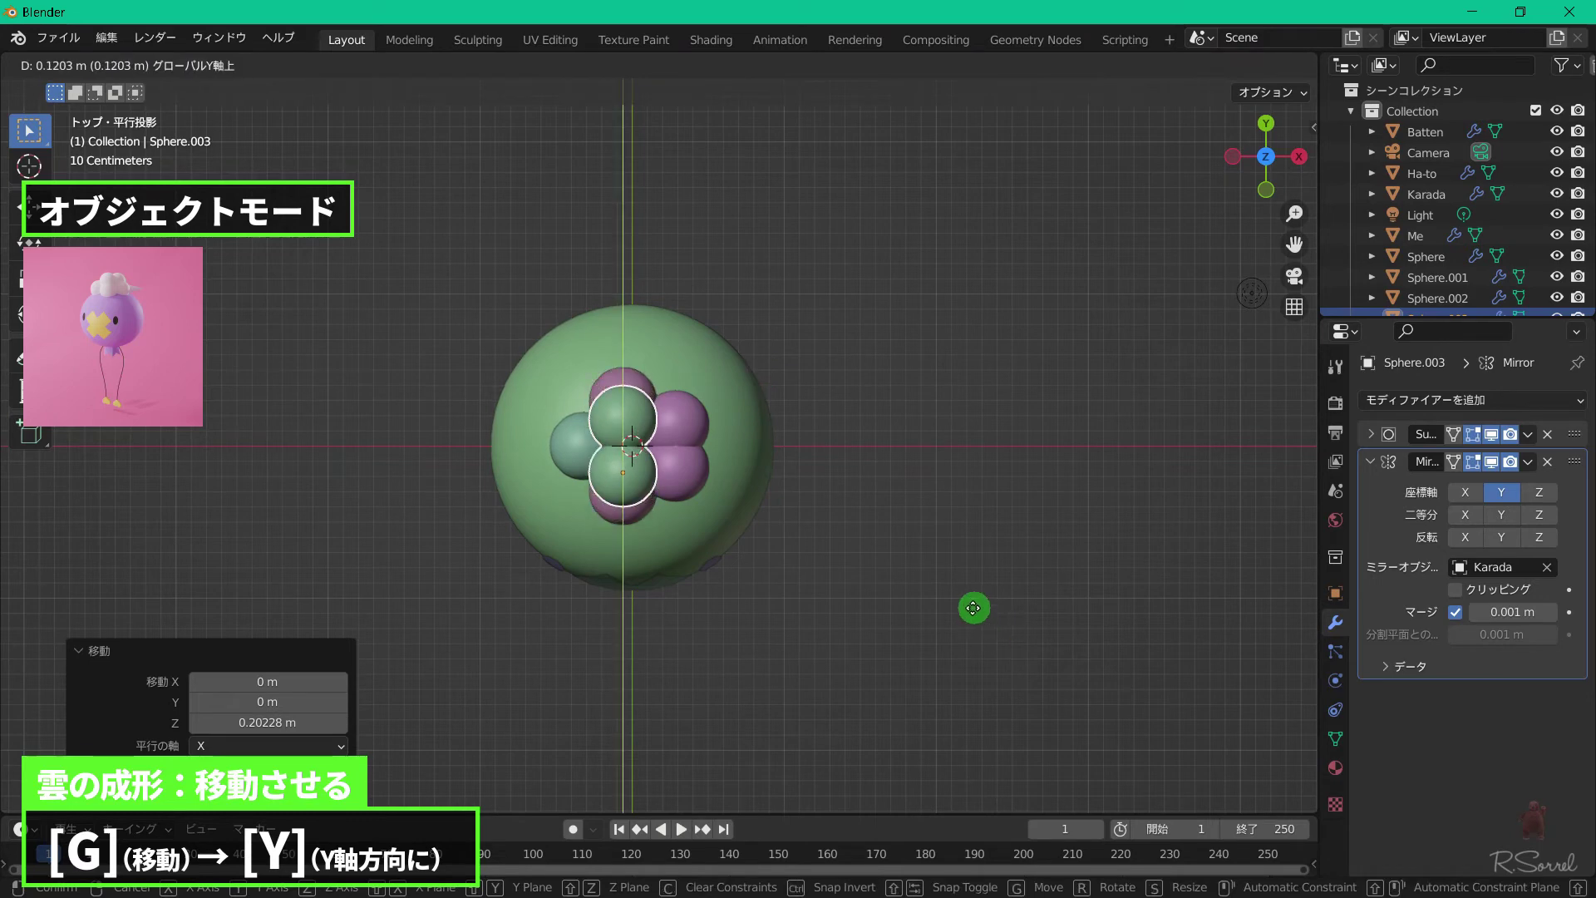
click(963, 599)
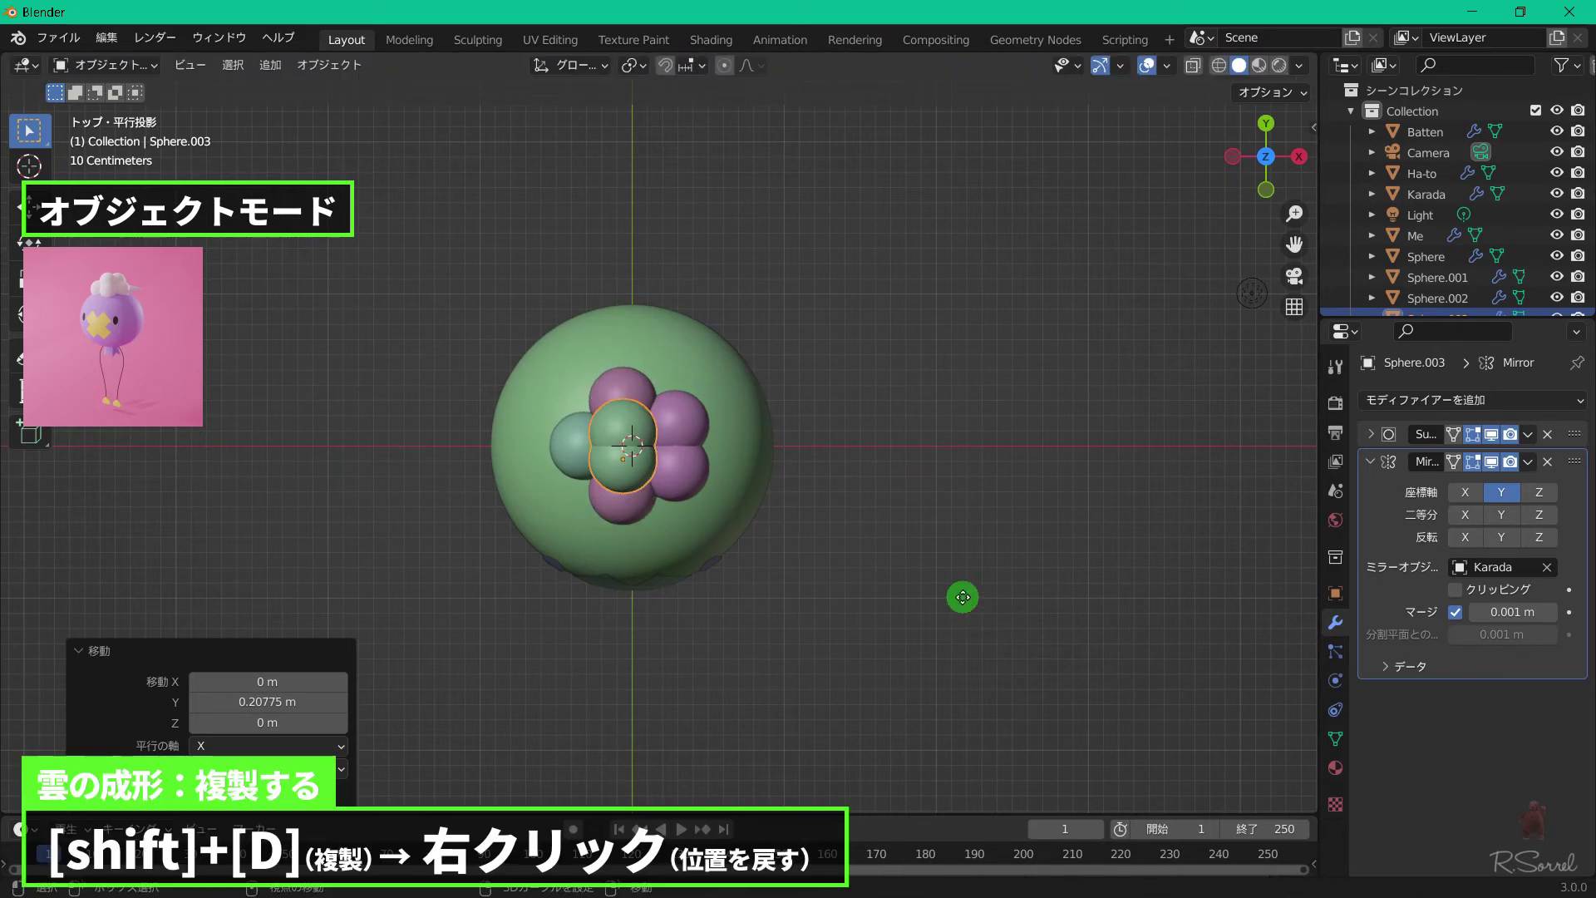
Duplicate the raised sphere pair and move the copy about 0.257 m along X.
key(shift+d)
right_click(1012, 589)
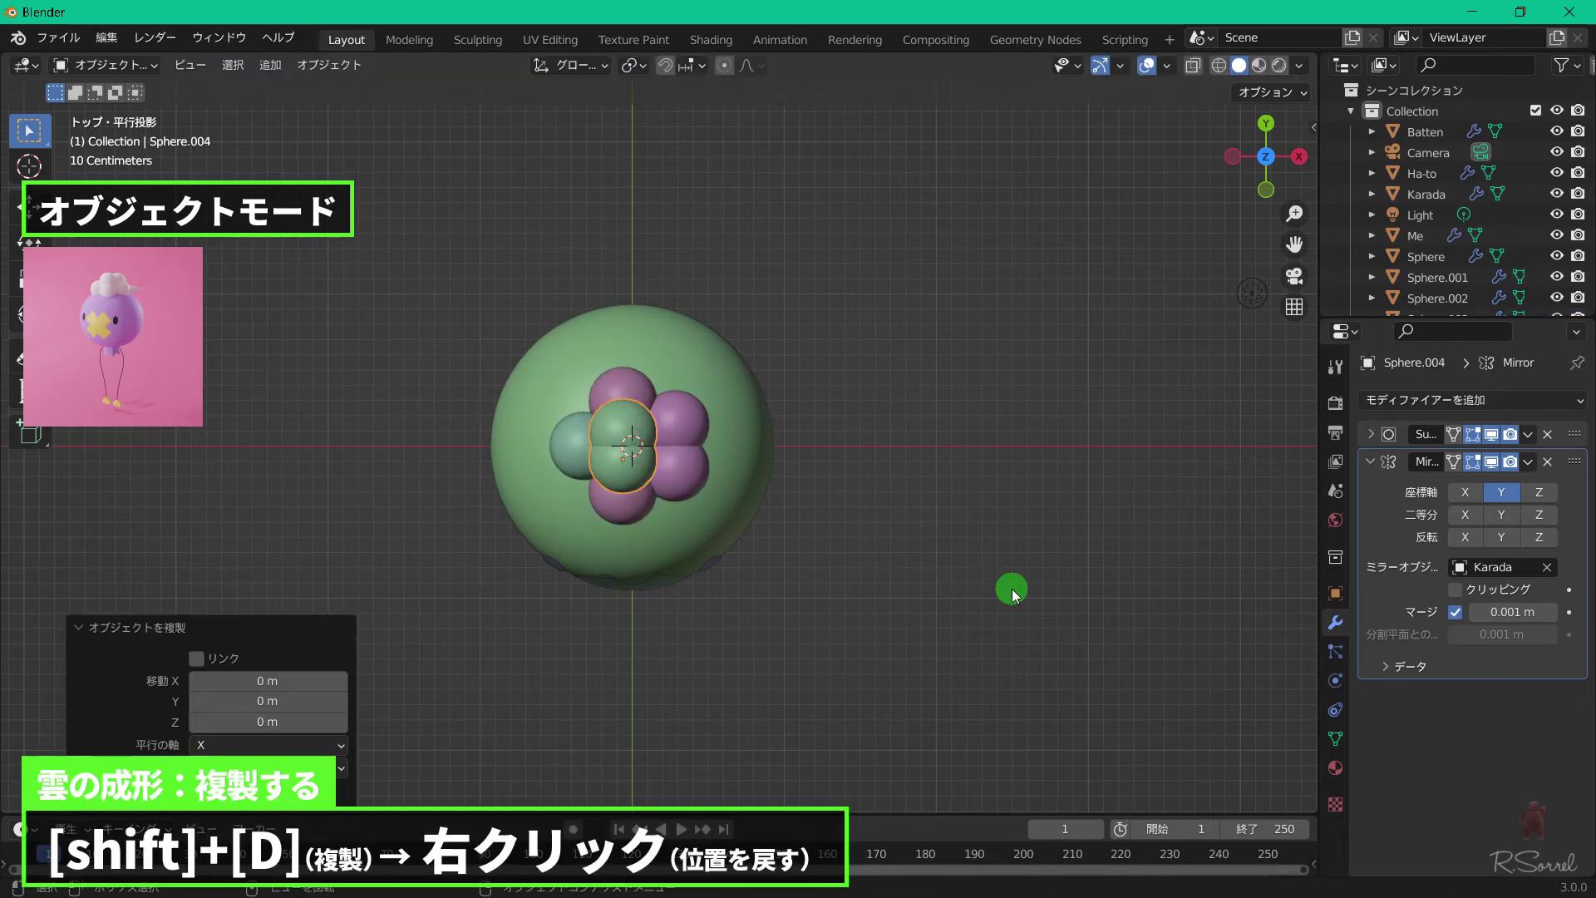
key(g)
key(x)
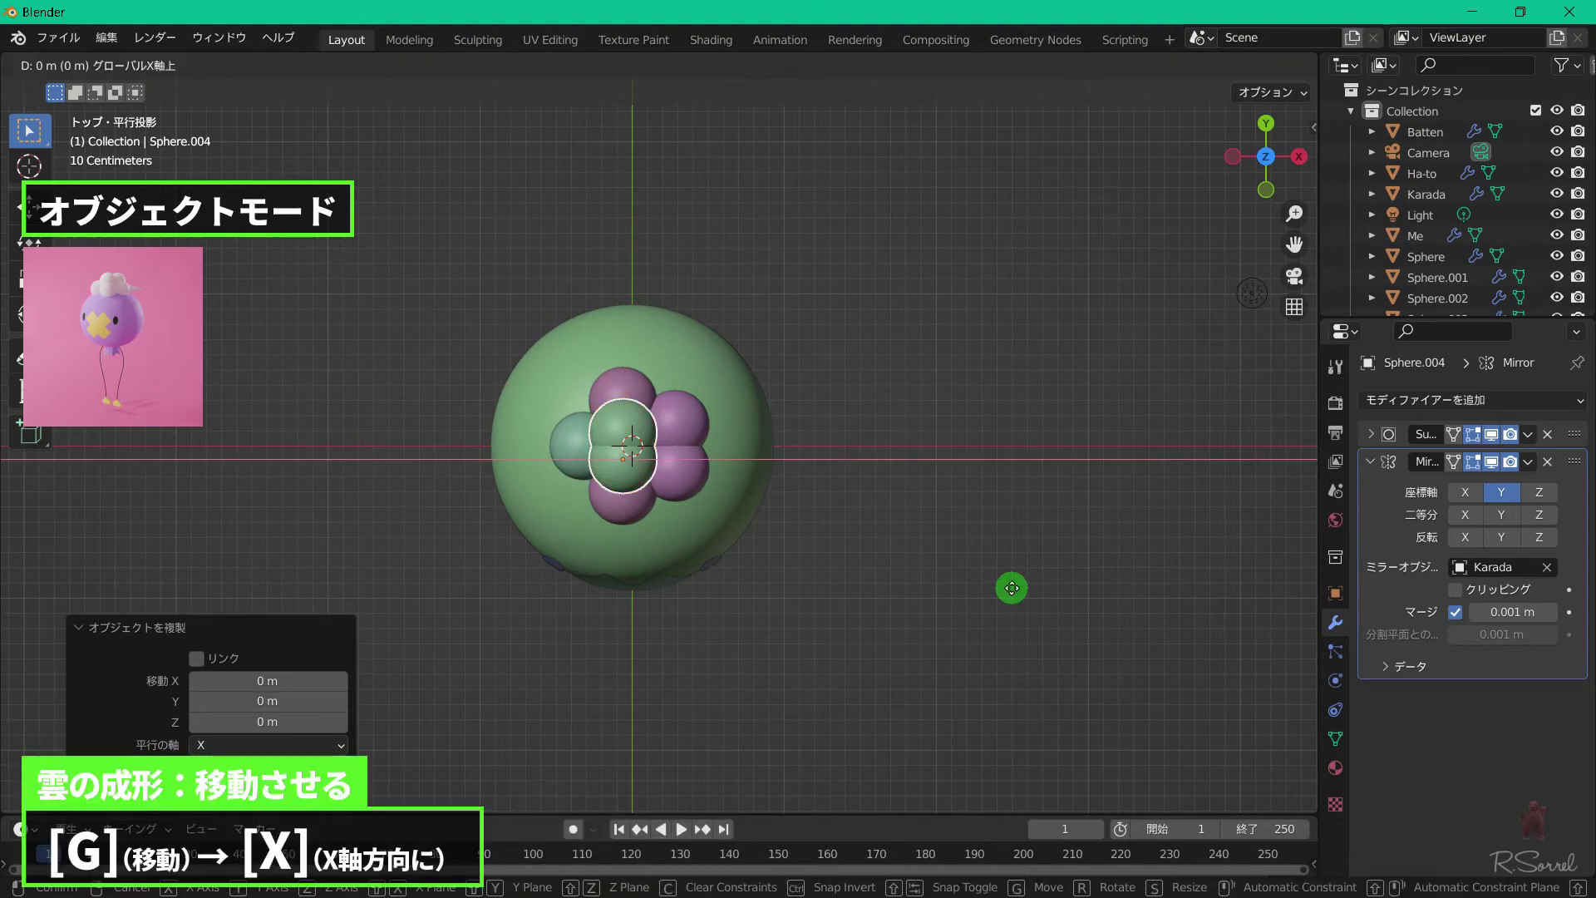
click(1051, 602)
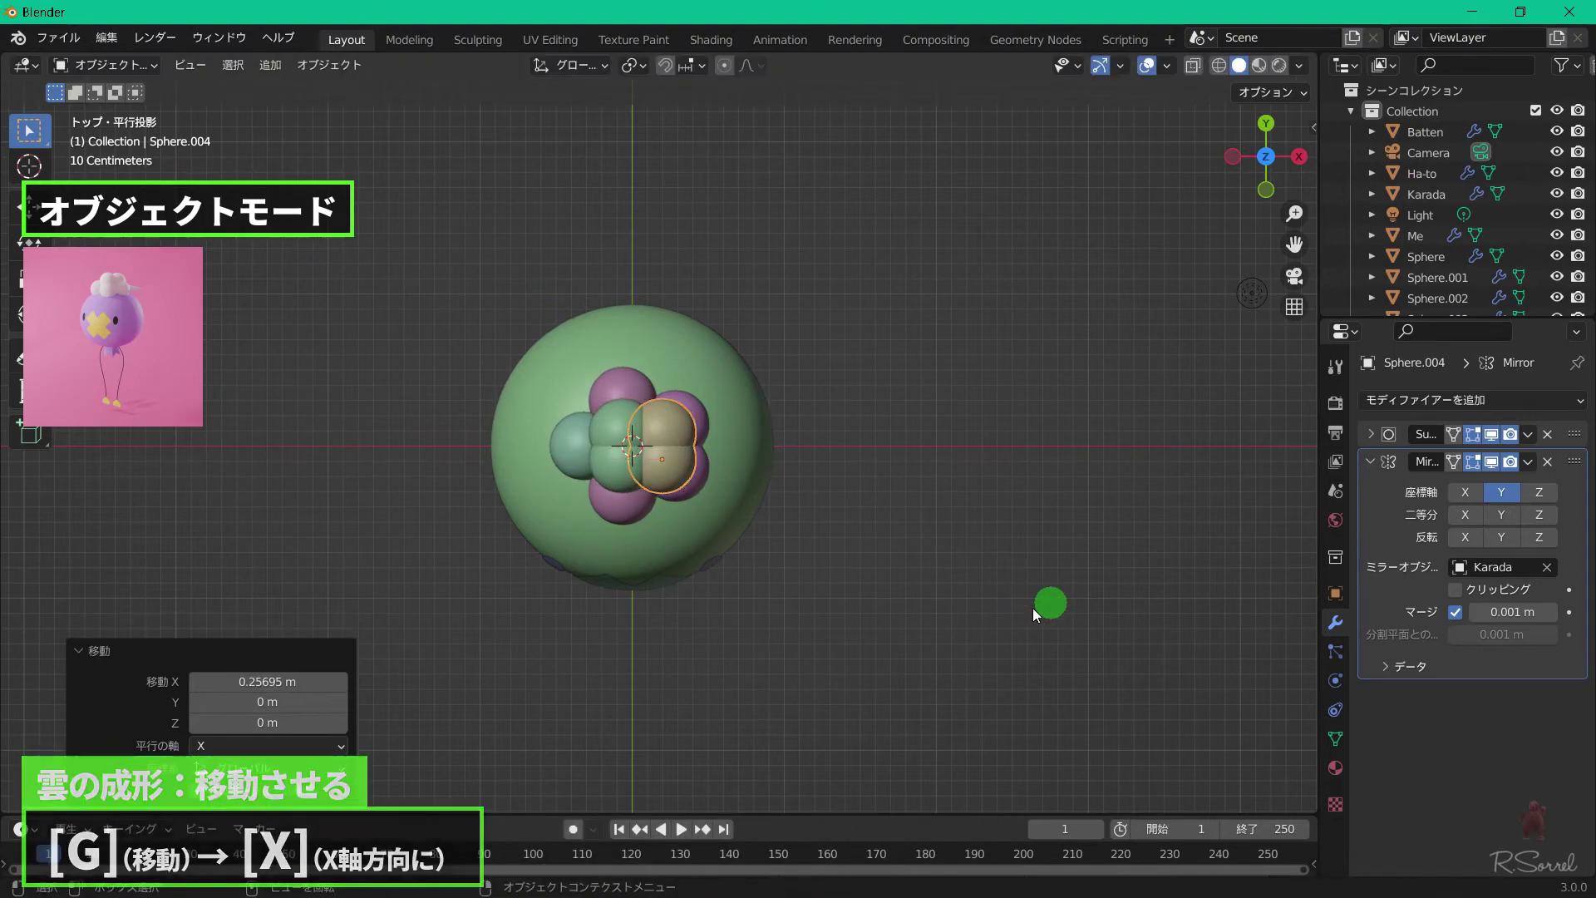
Remove the Mirror modifier from the newest raised copy and set its Y location to 0 m.
click(1548, 461)
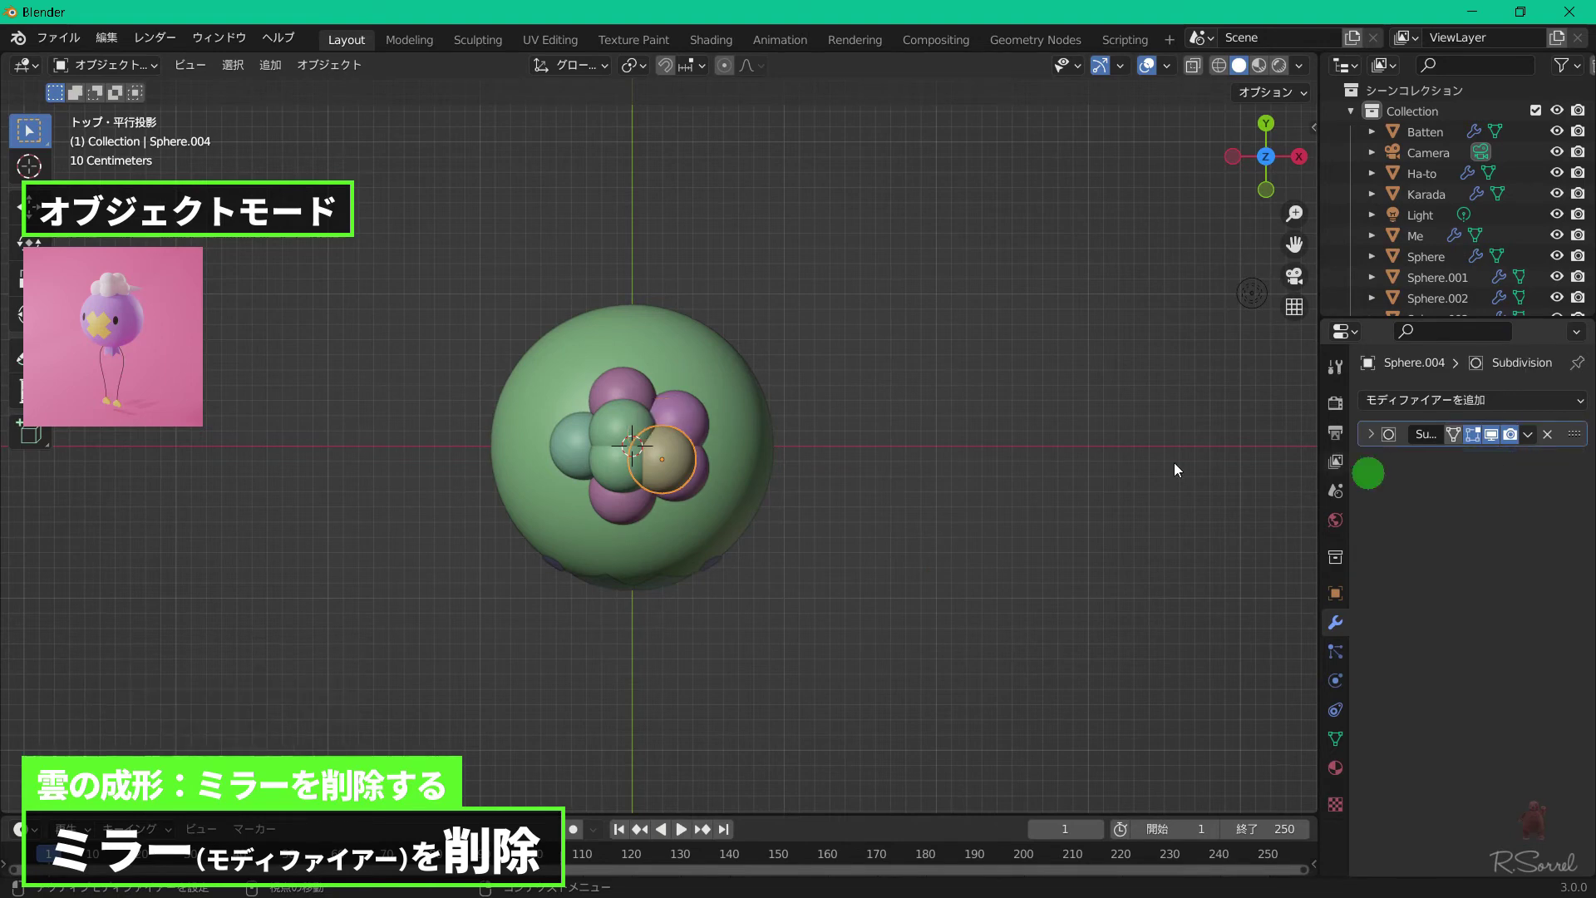
click(1316, 124)
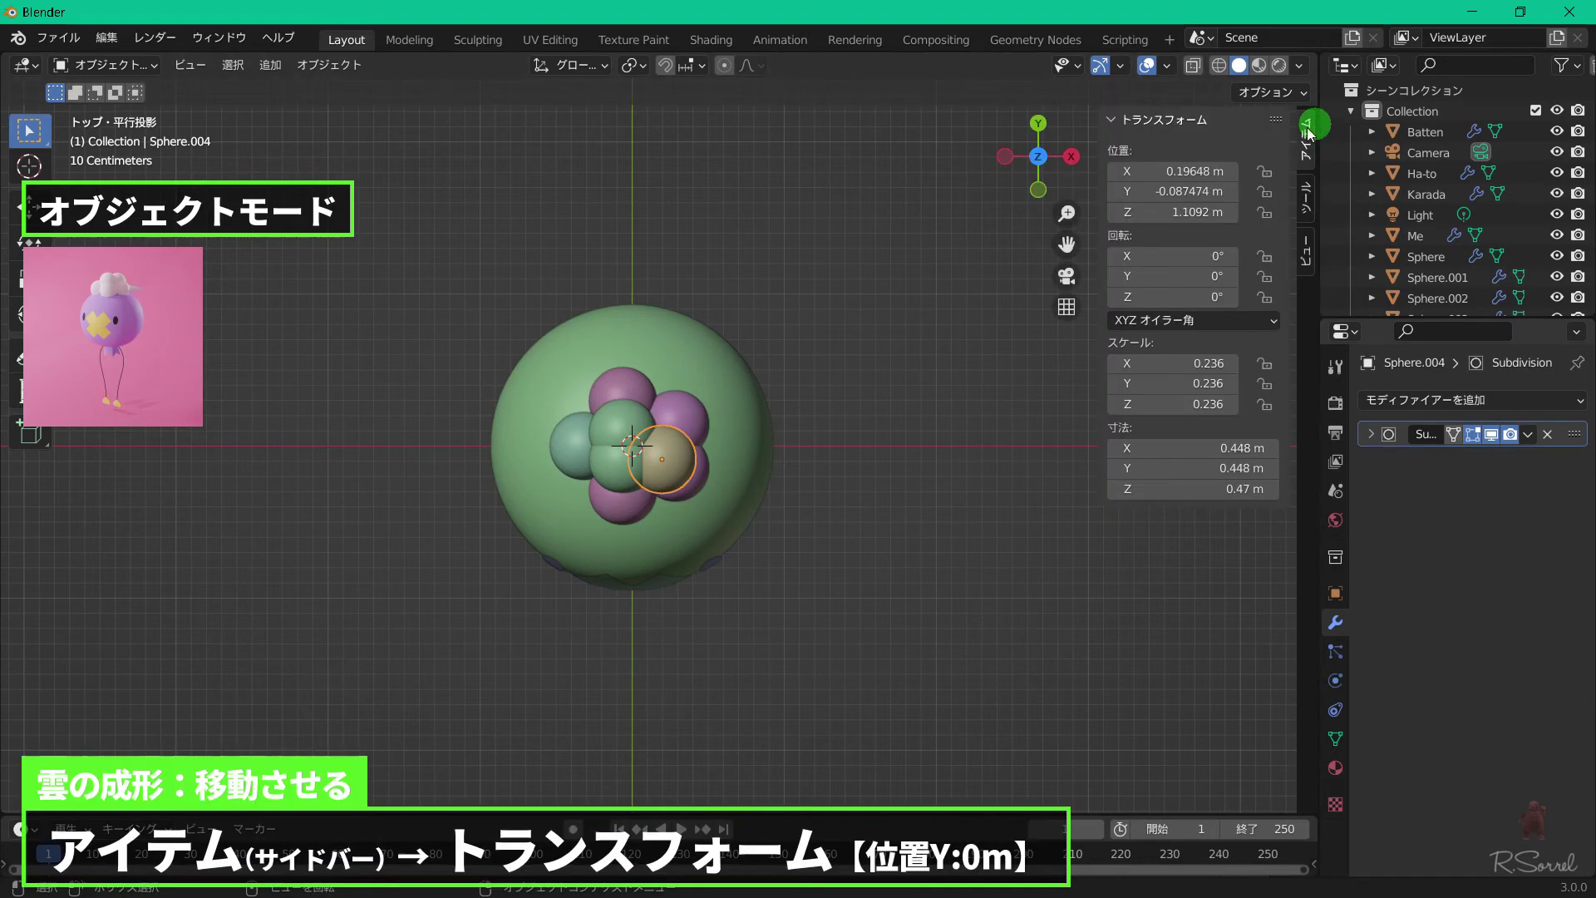
click(1190, 189)
text(0)
key(Return)
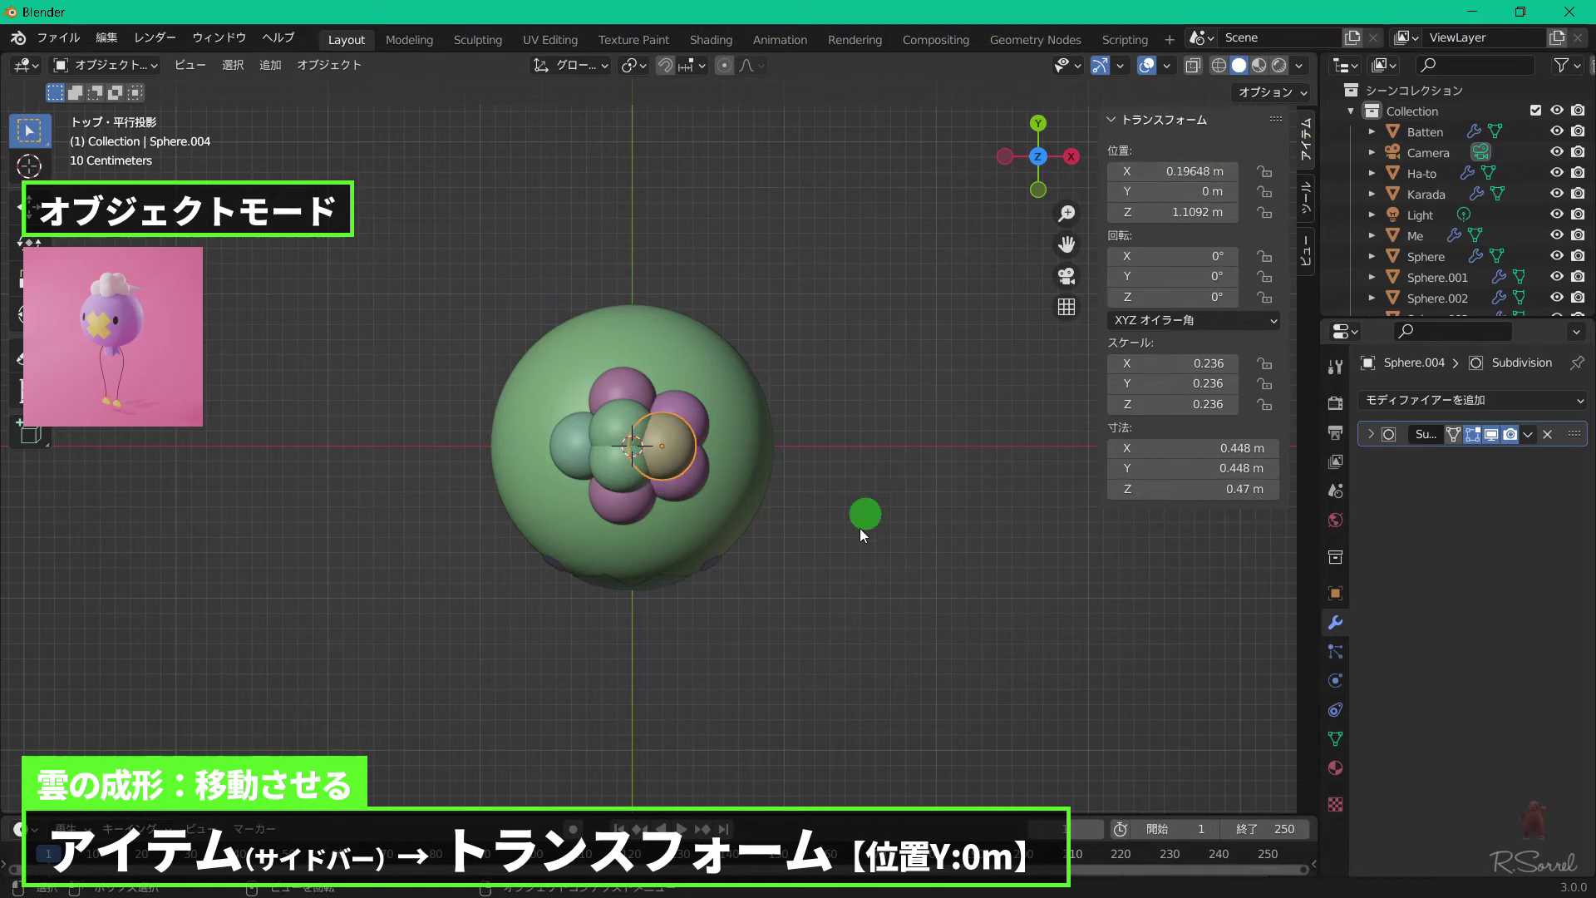
Select all the cloud spheres in front view and lower them about 0.072 m along Z.
middle_drag(759, 636, 778, 424)
key(KP_1)
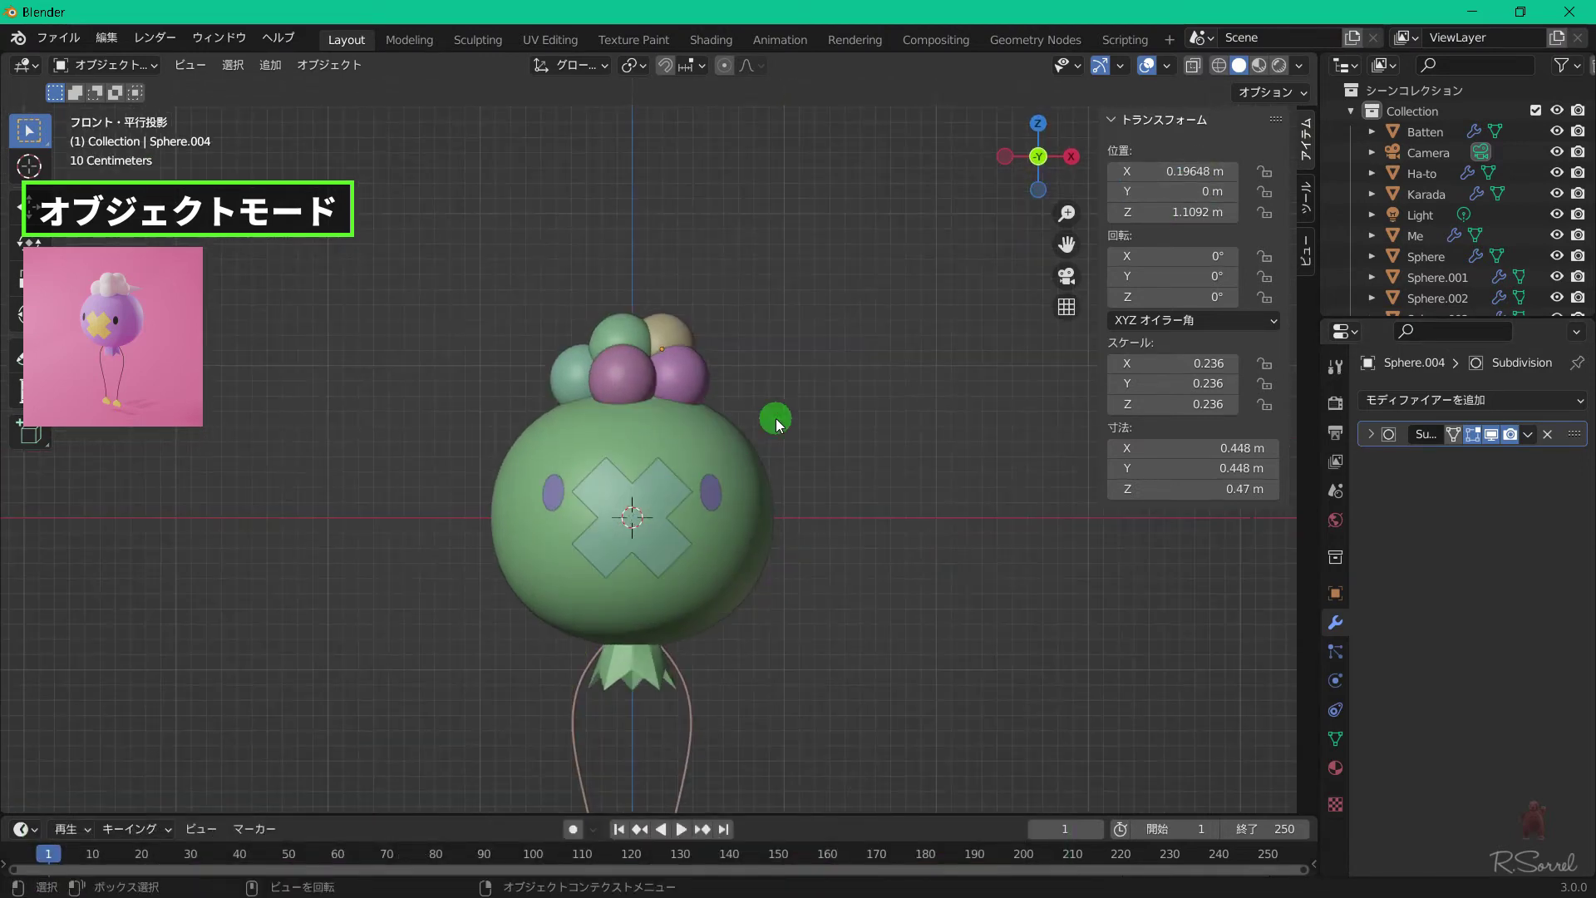
scroll(786, 432, down, 1)
click(576, 373)
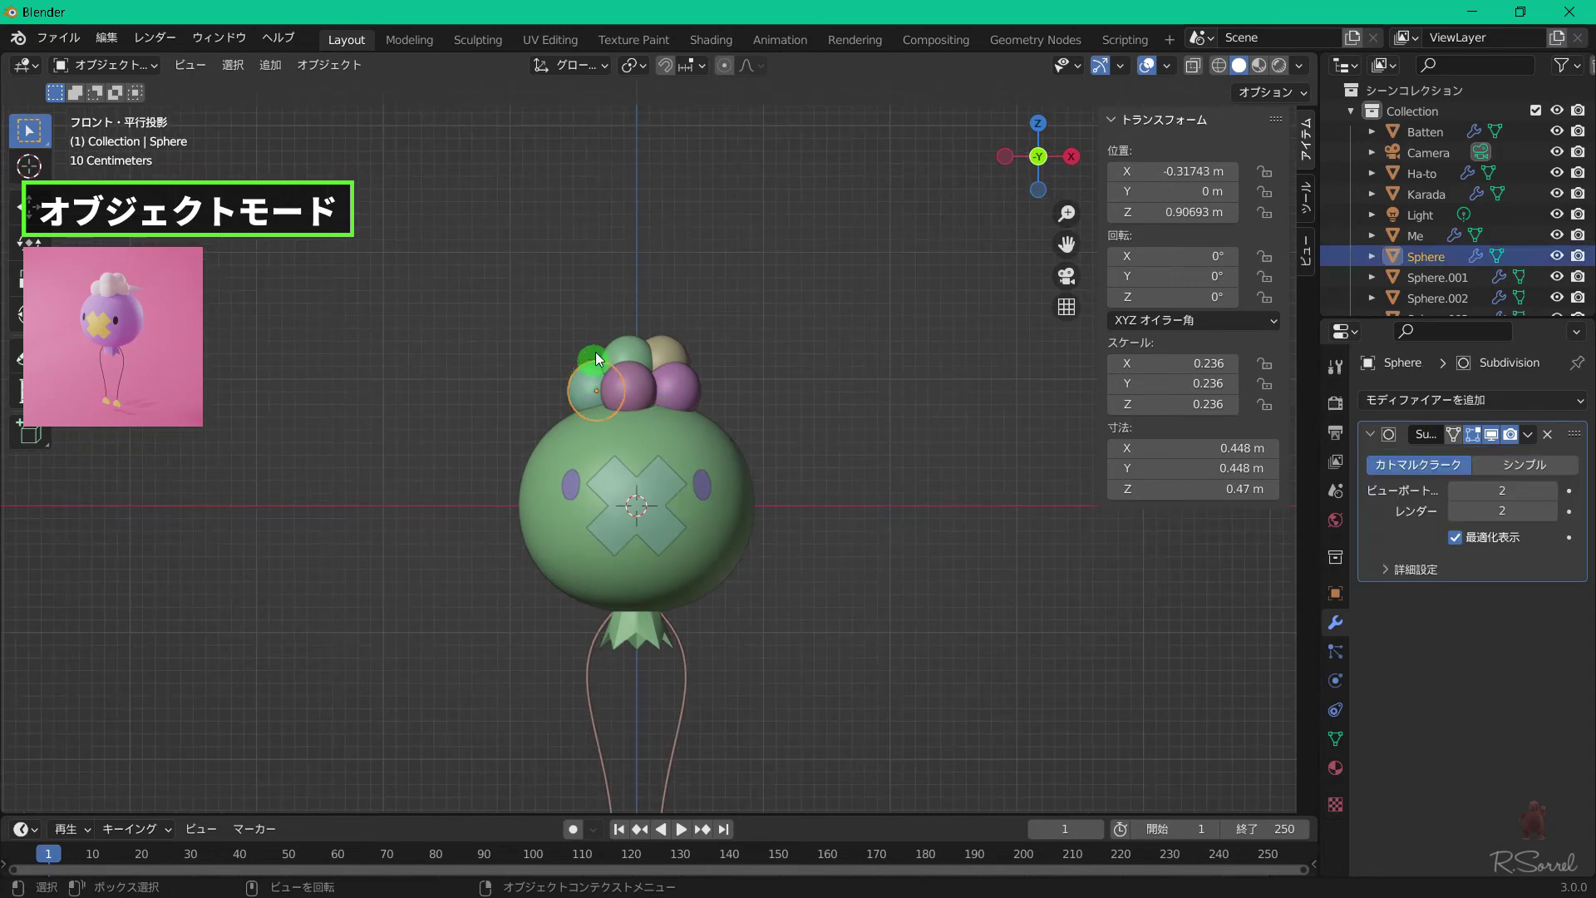
drag(563, 309, 720, 389)
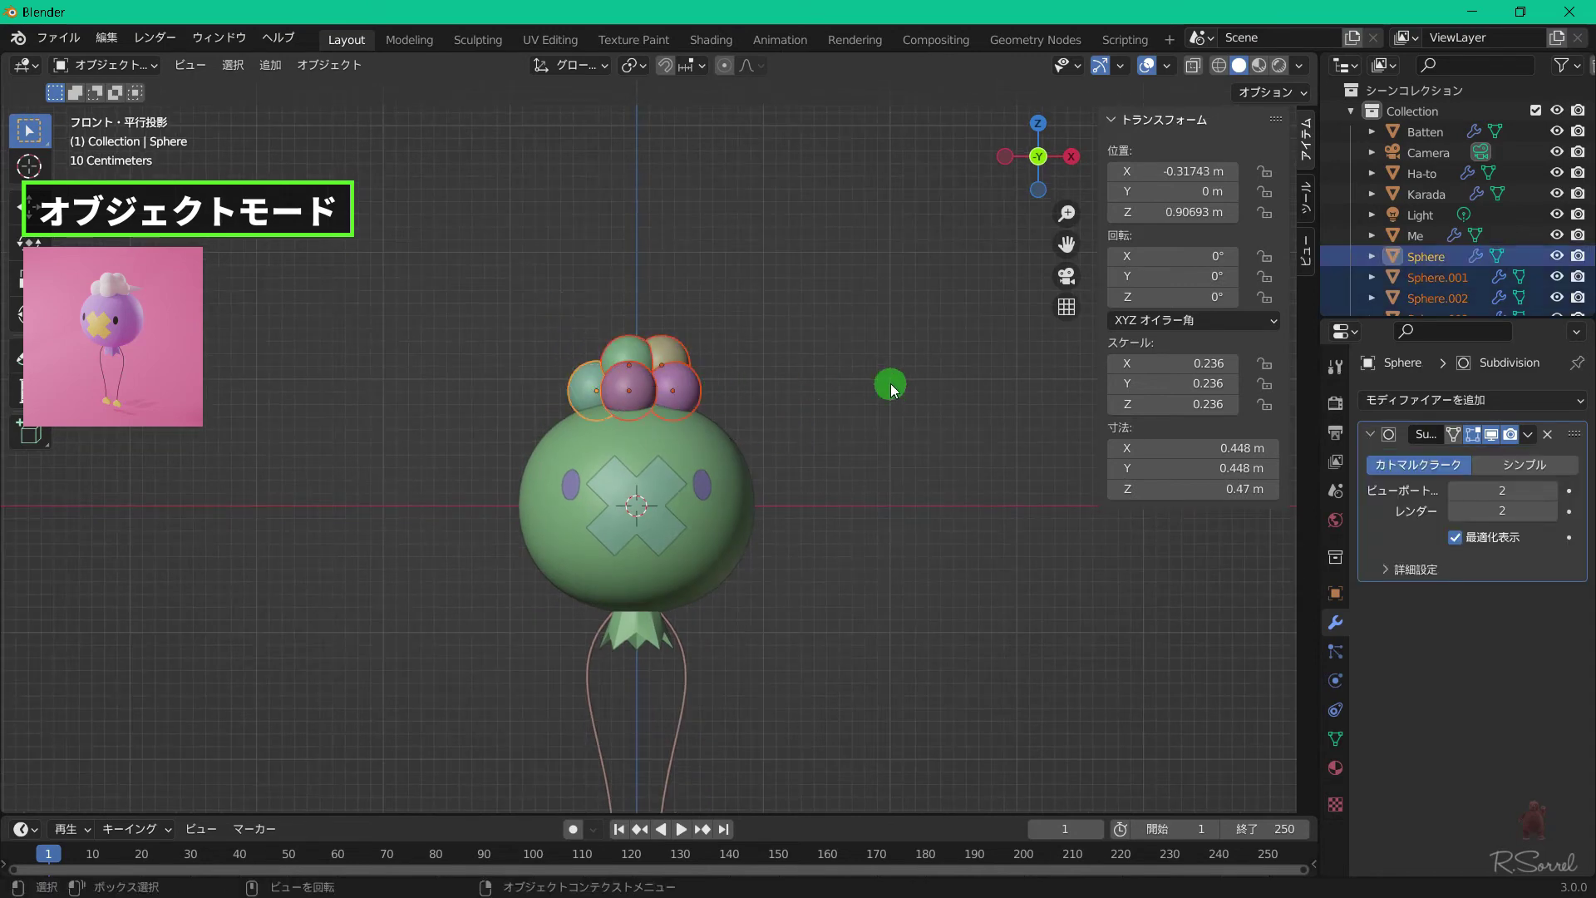
key(g)
key(z)
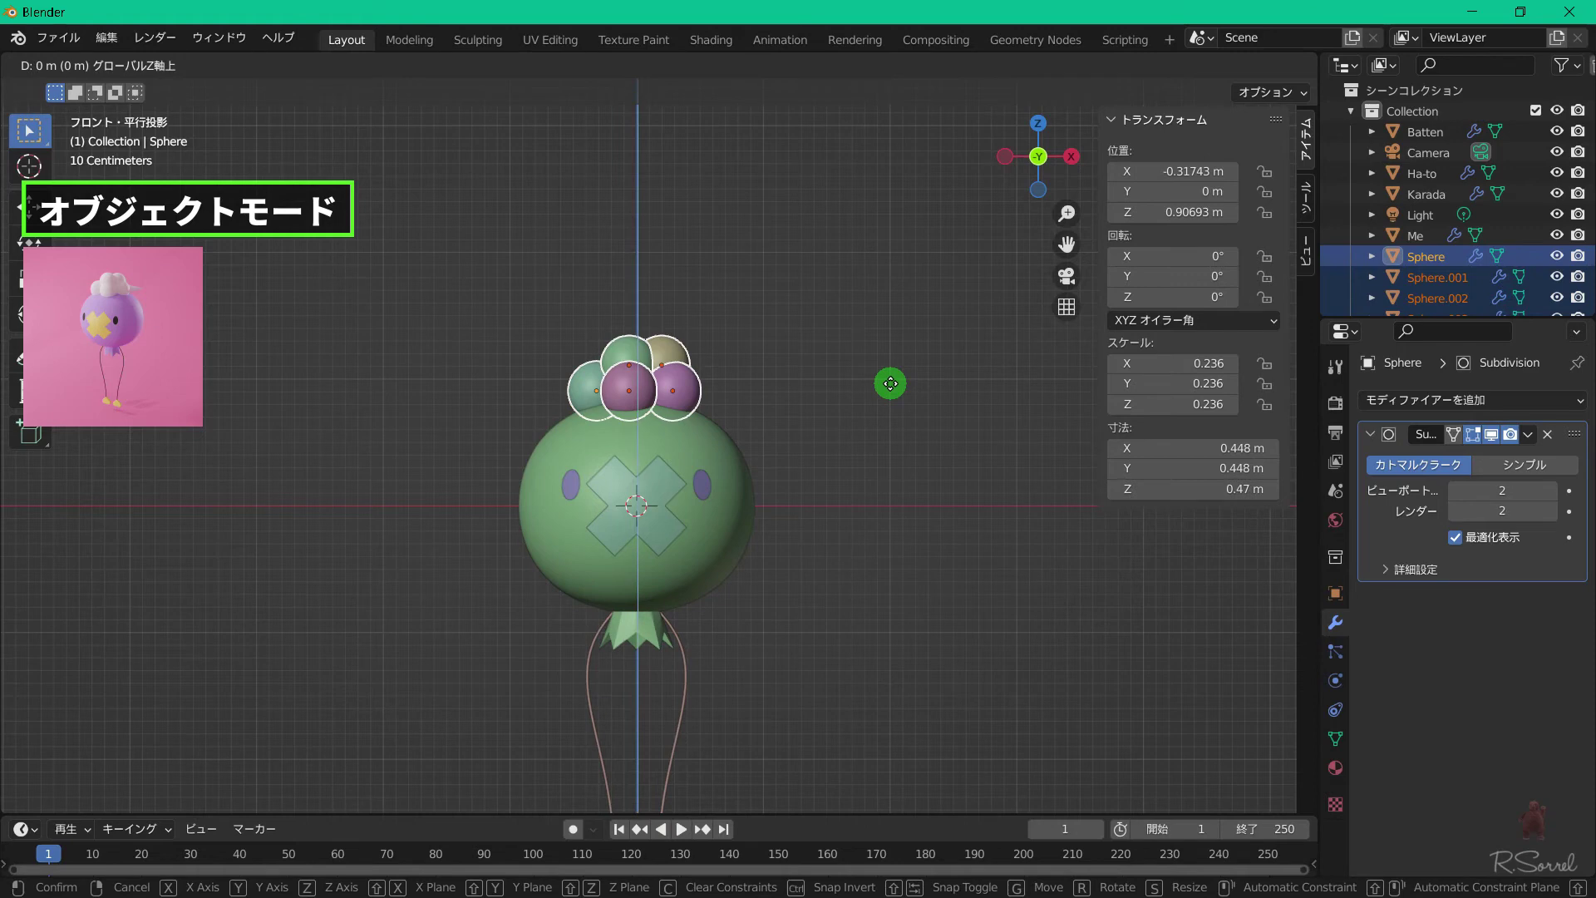
click(890, 393)
click(890, 391)
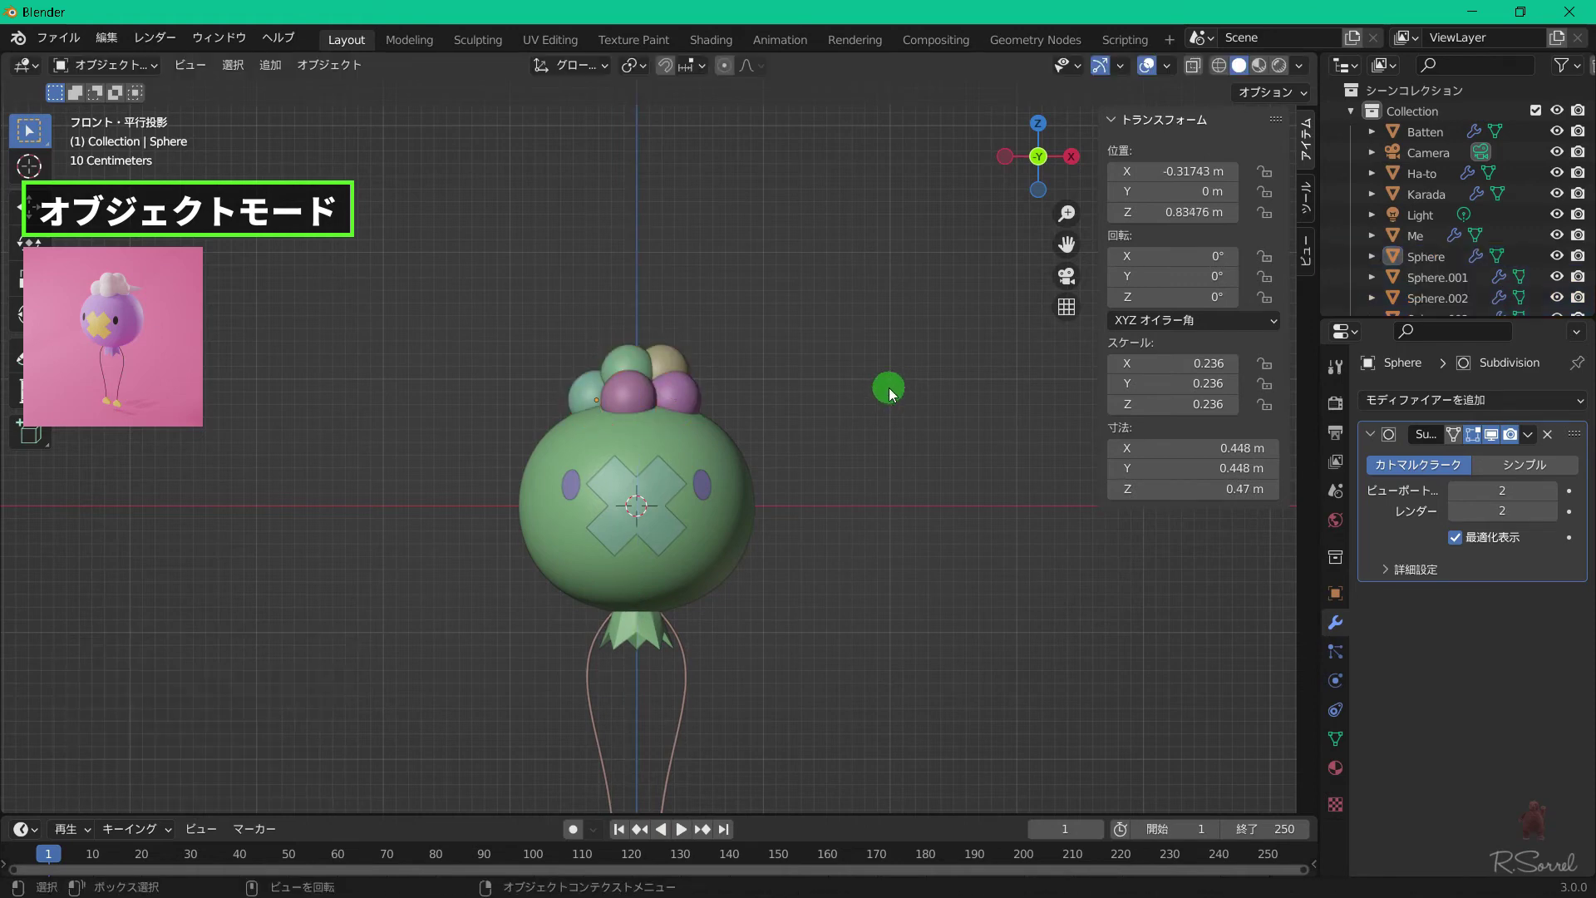
Add a cone mesh at the origin, isolate it in local view and shade it smooth.
key(shift+a)
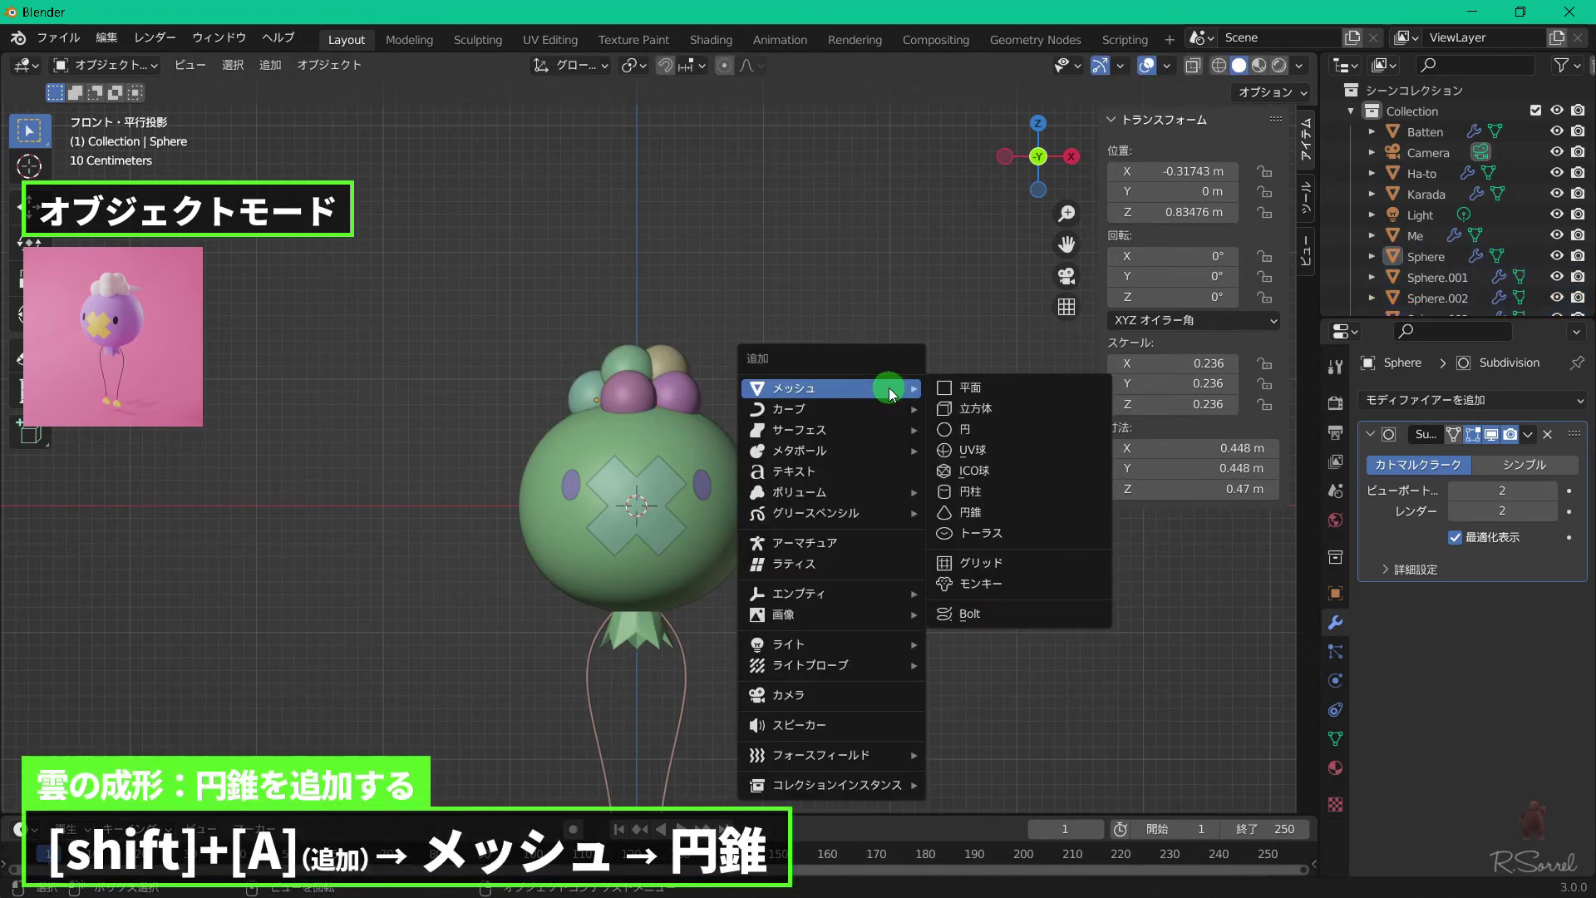
click(1000, 509)
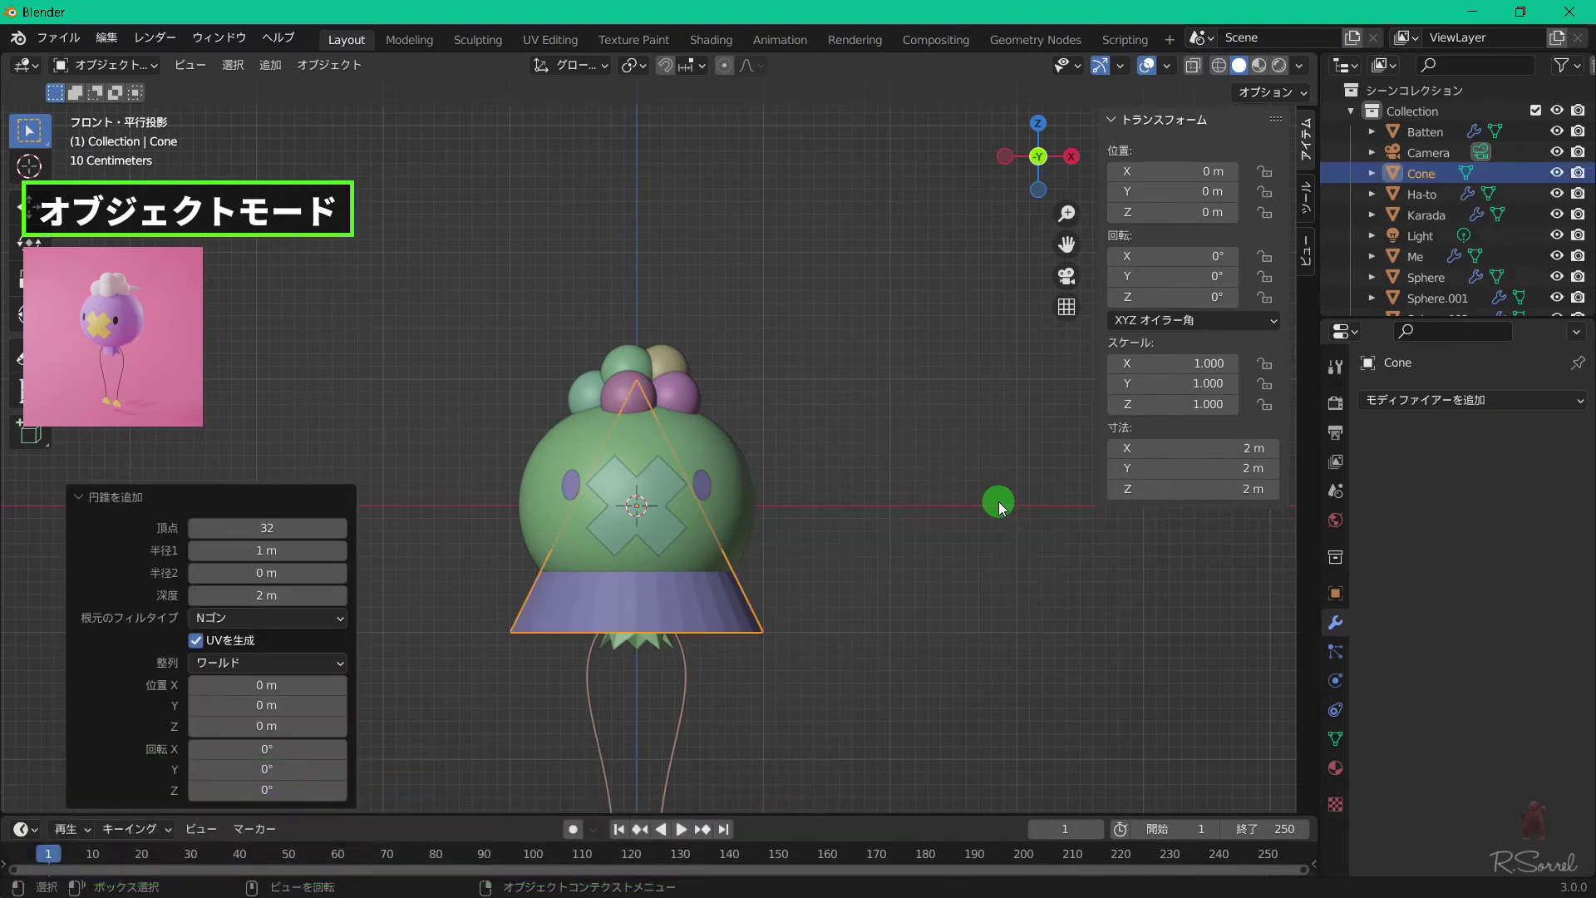
key(KP_Divide)
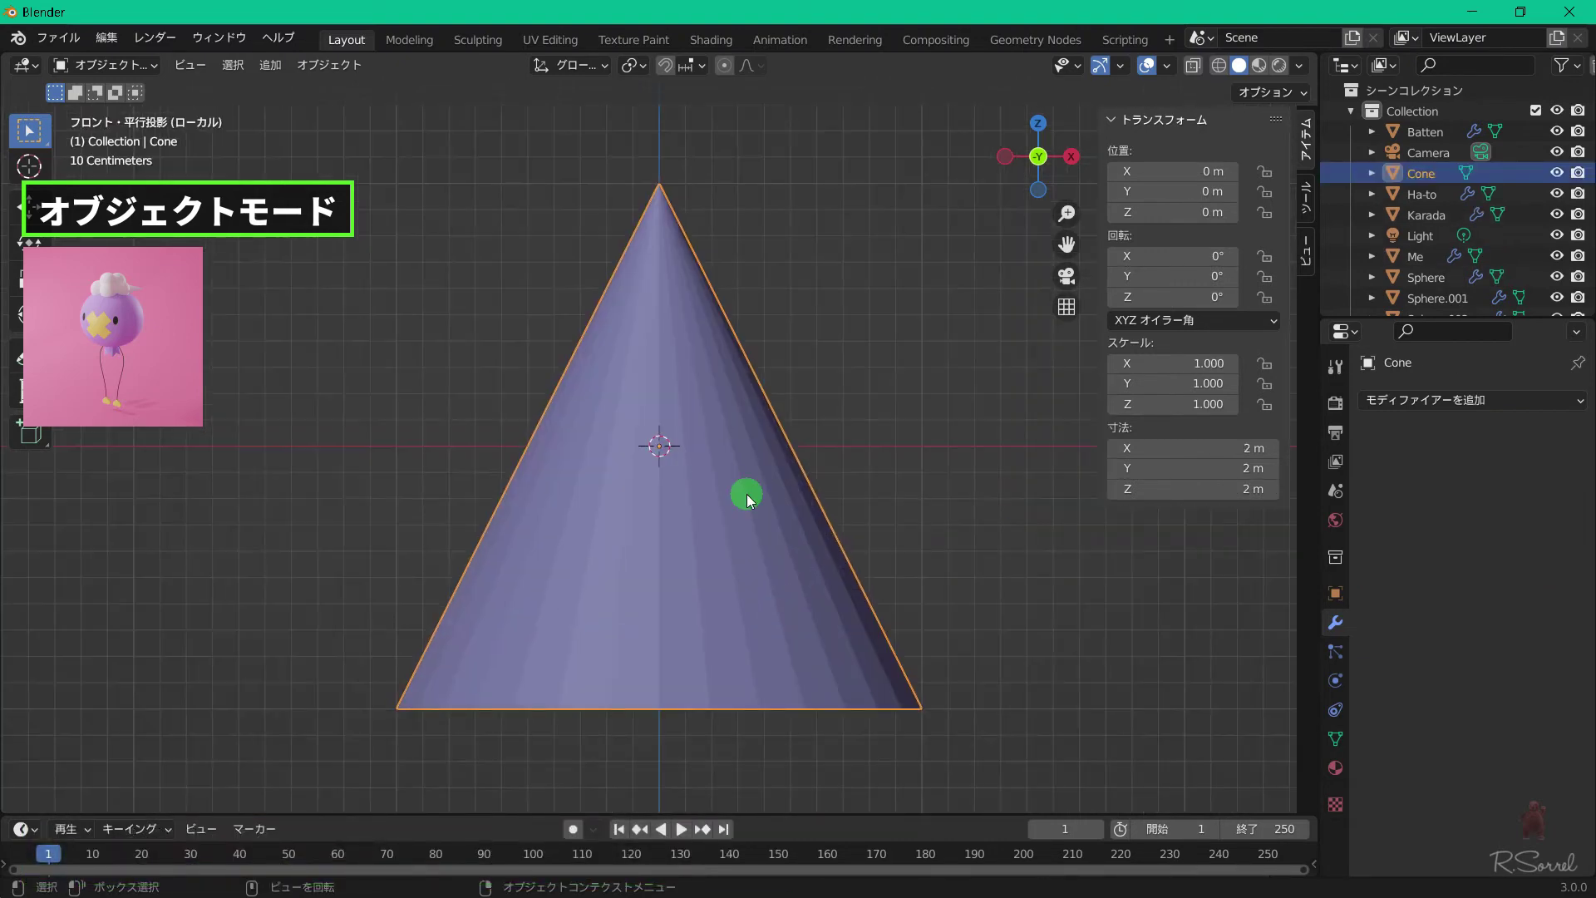
right_click(747, 494)
click(745, 496)
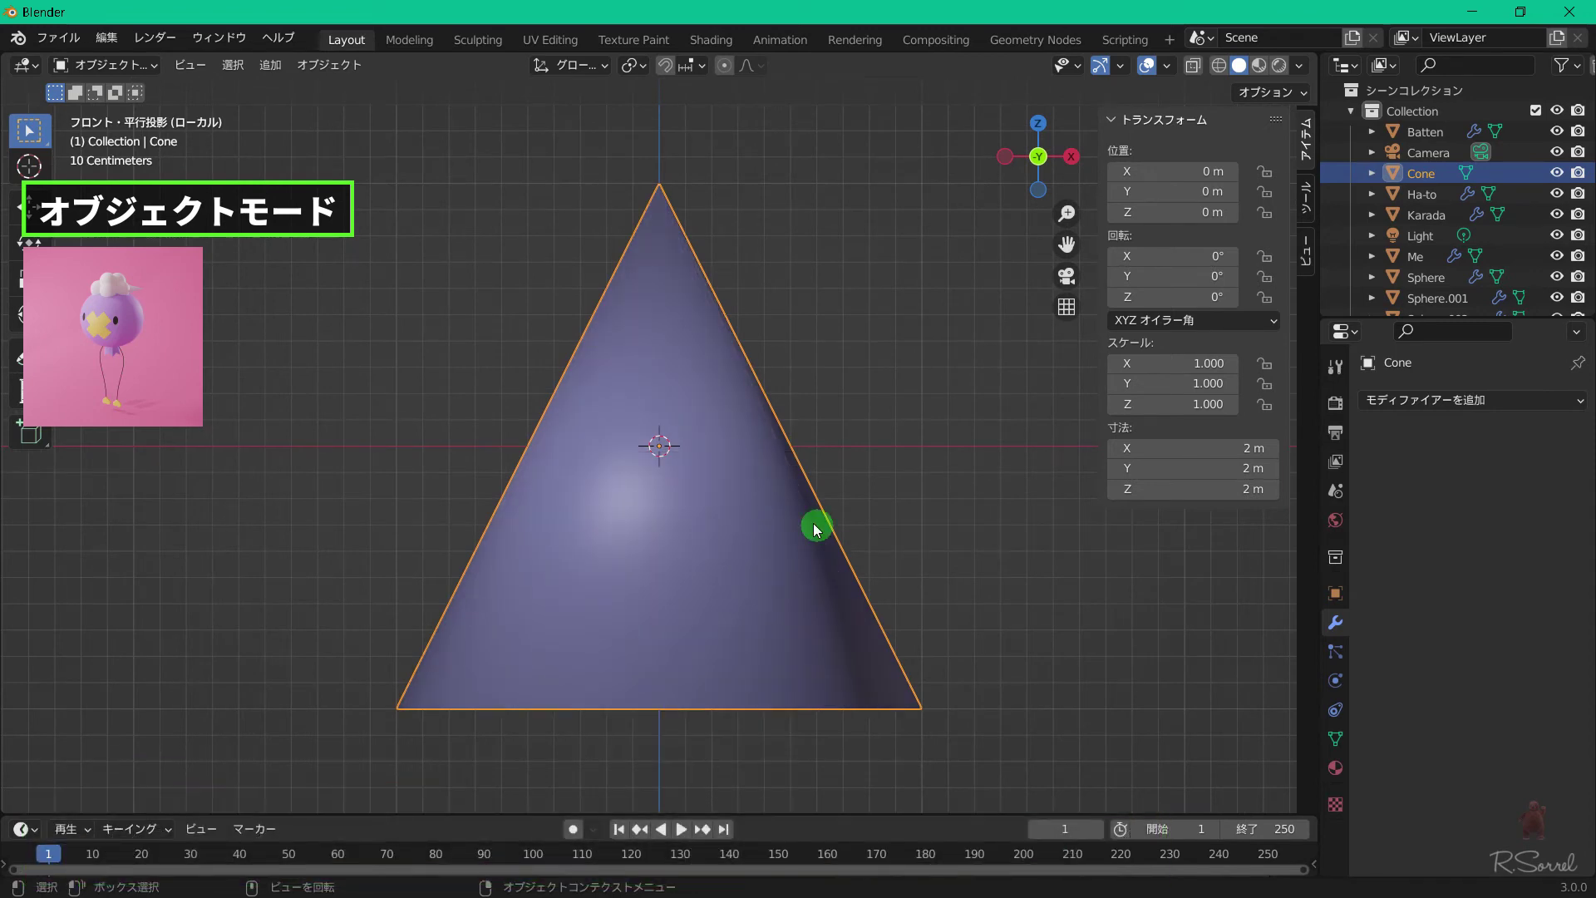
middle_drag(816, 528, 773, 503)
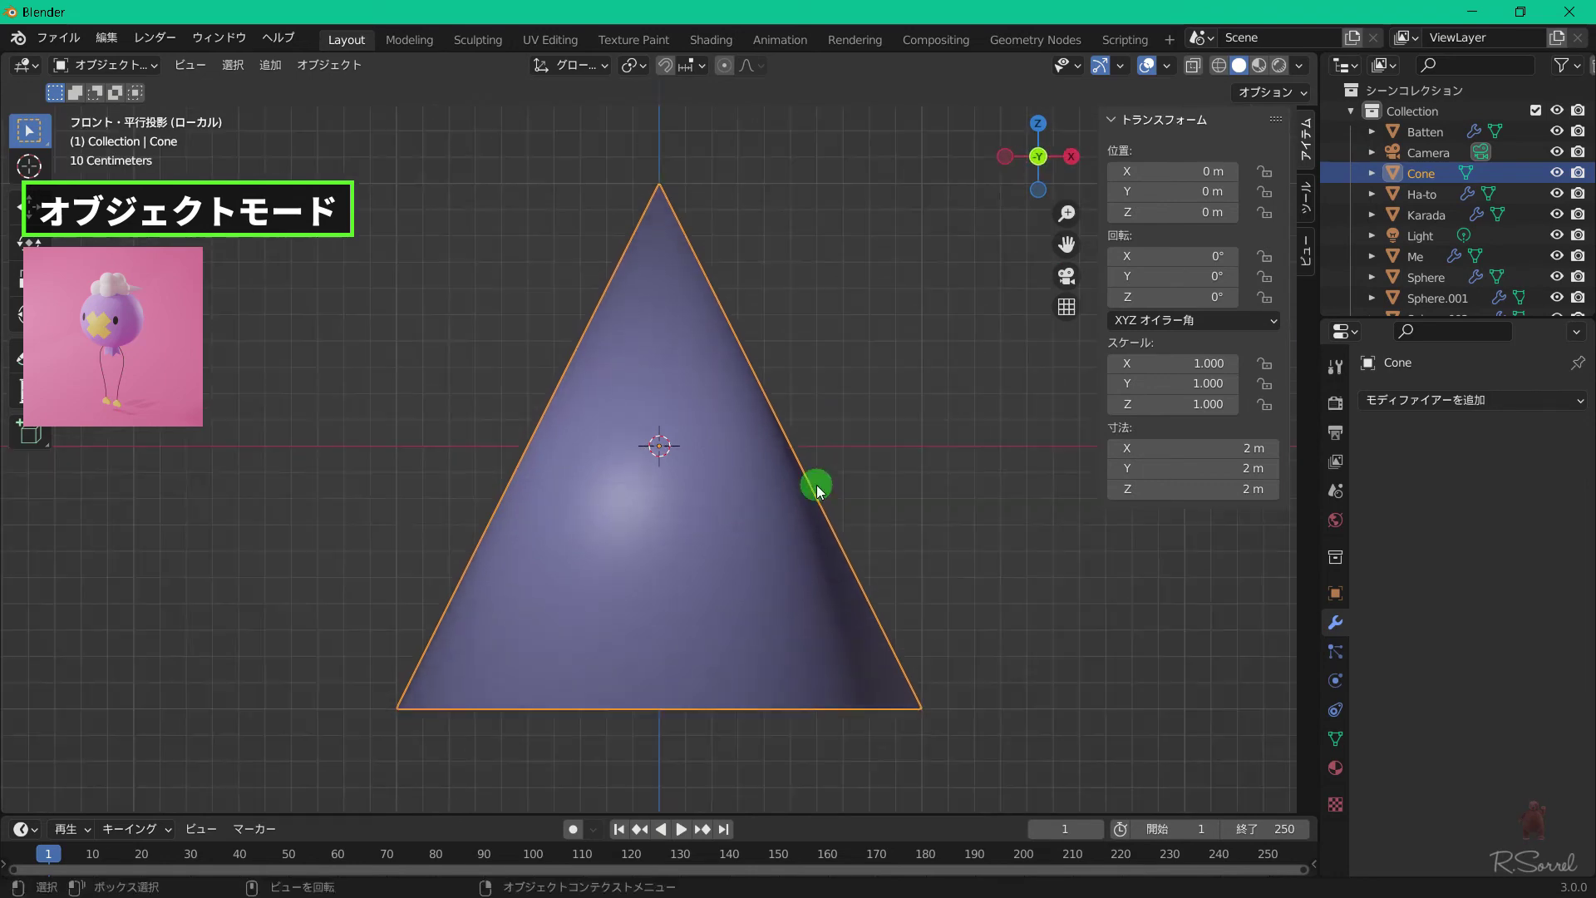
Add a Bevel modifier to the cone with an amount of 0.5 m and 3 segments.
click(1455, 400)
click(1099, 479)
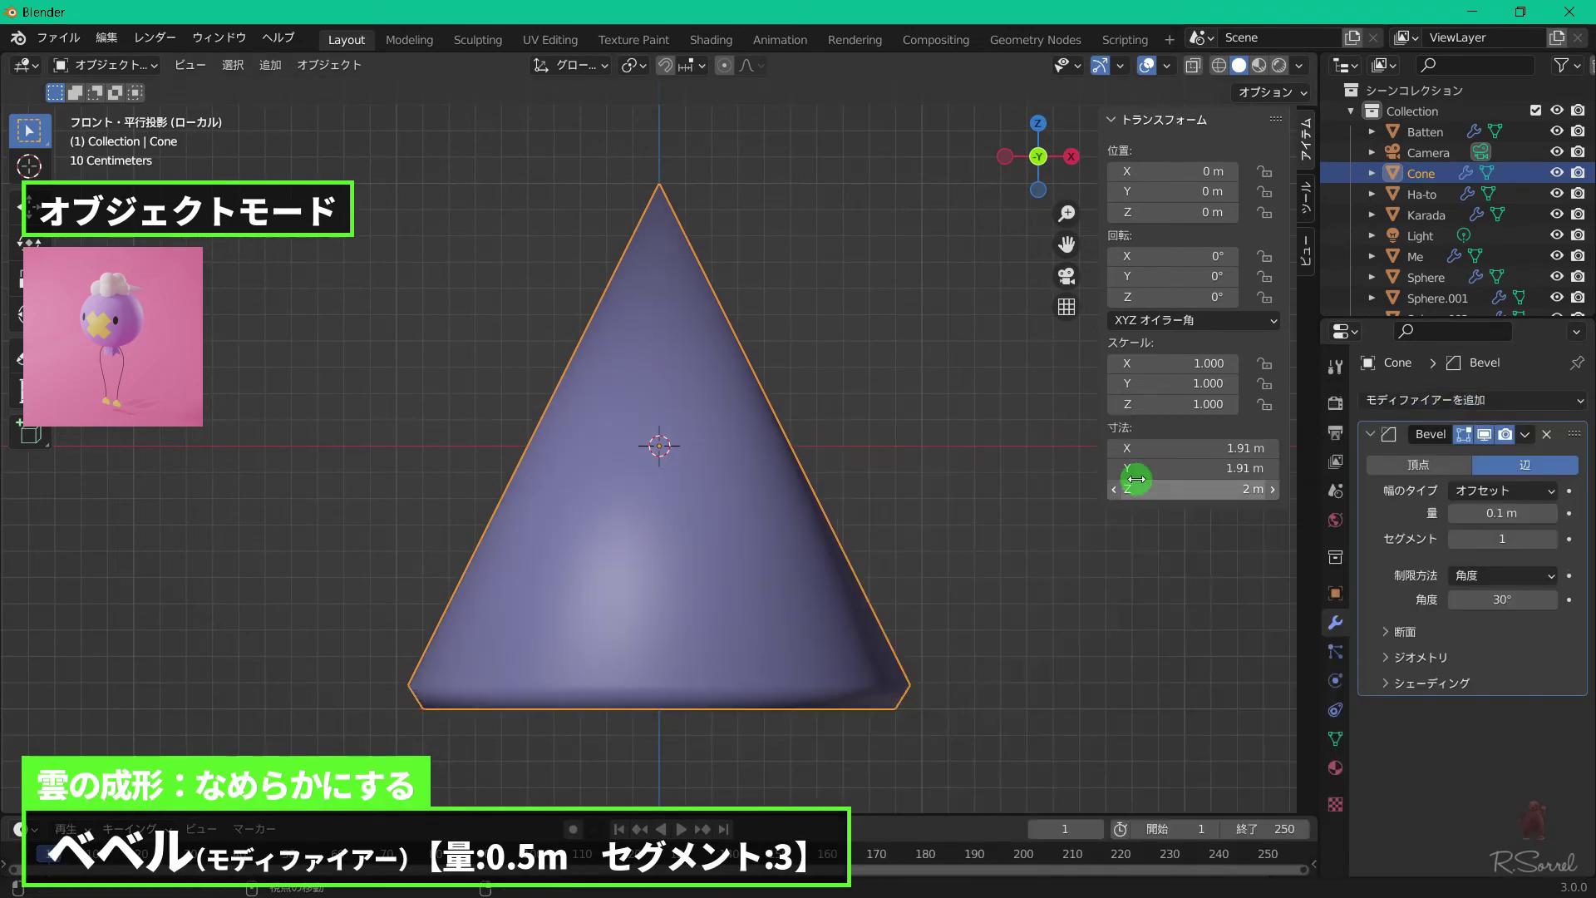
click(1538, 513)
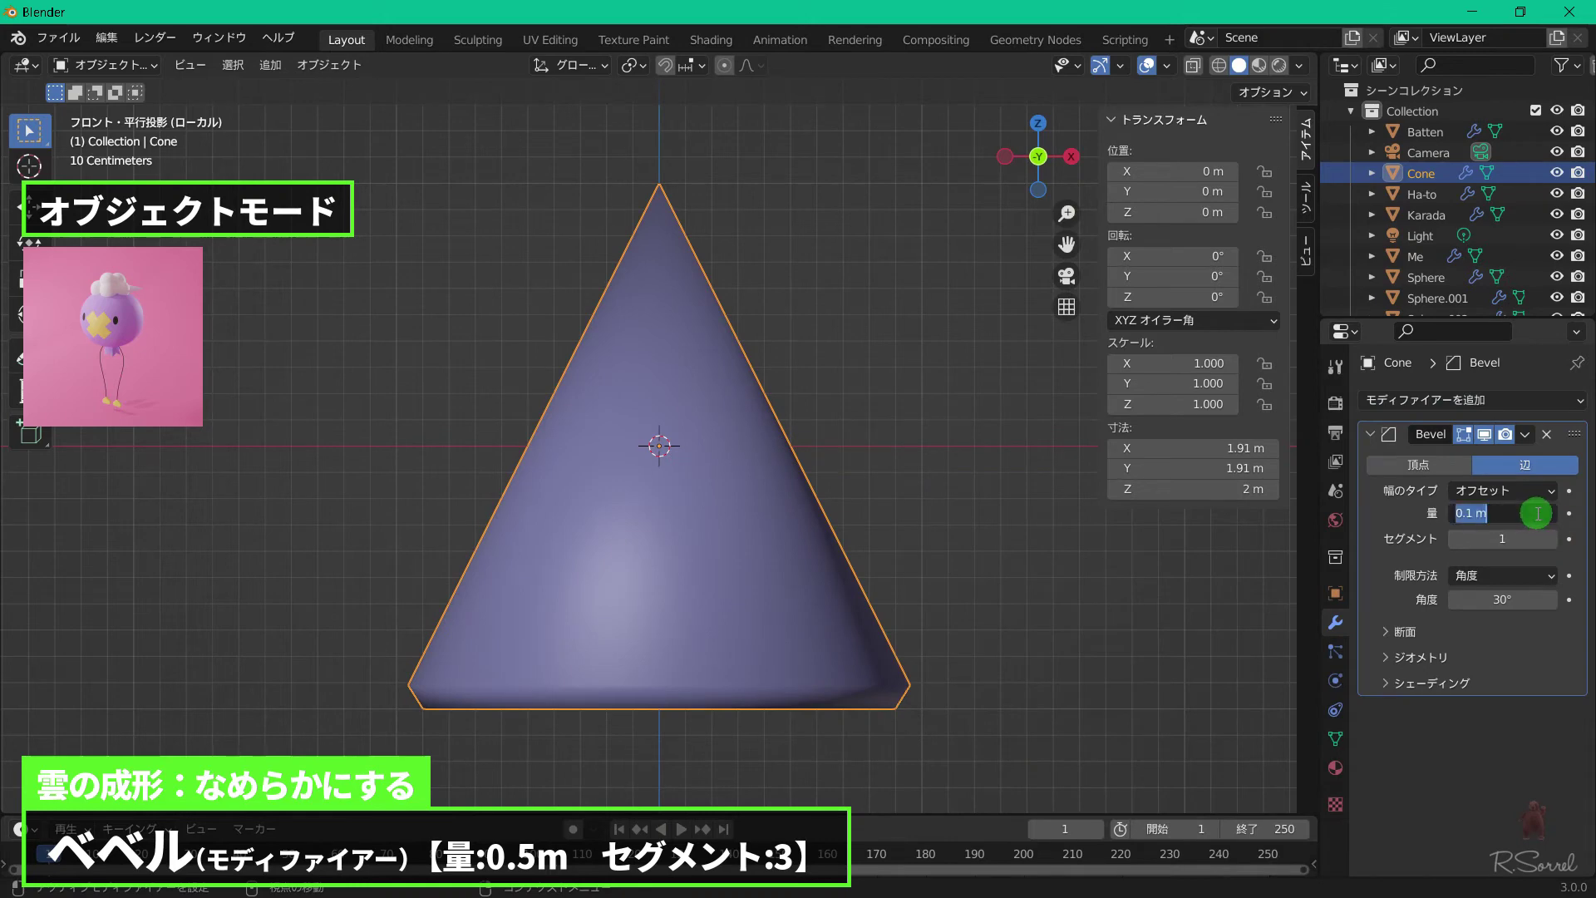
key(Return)
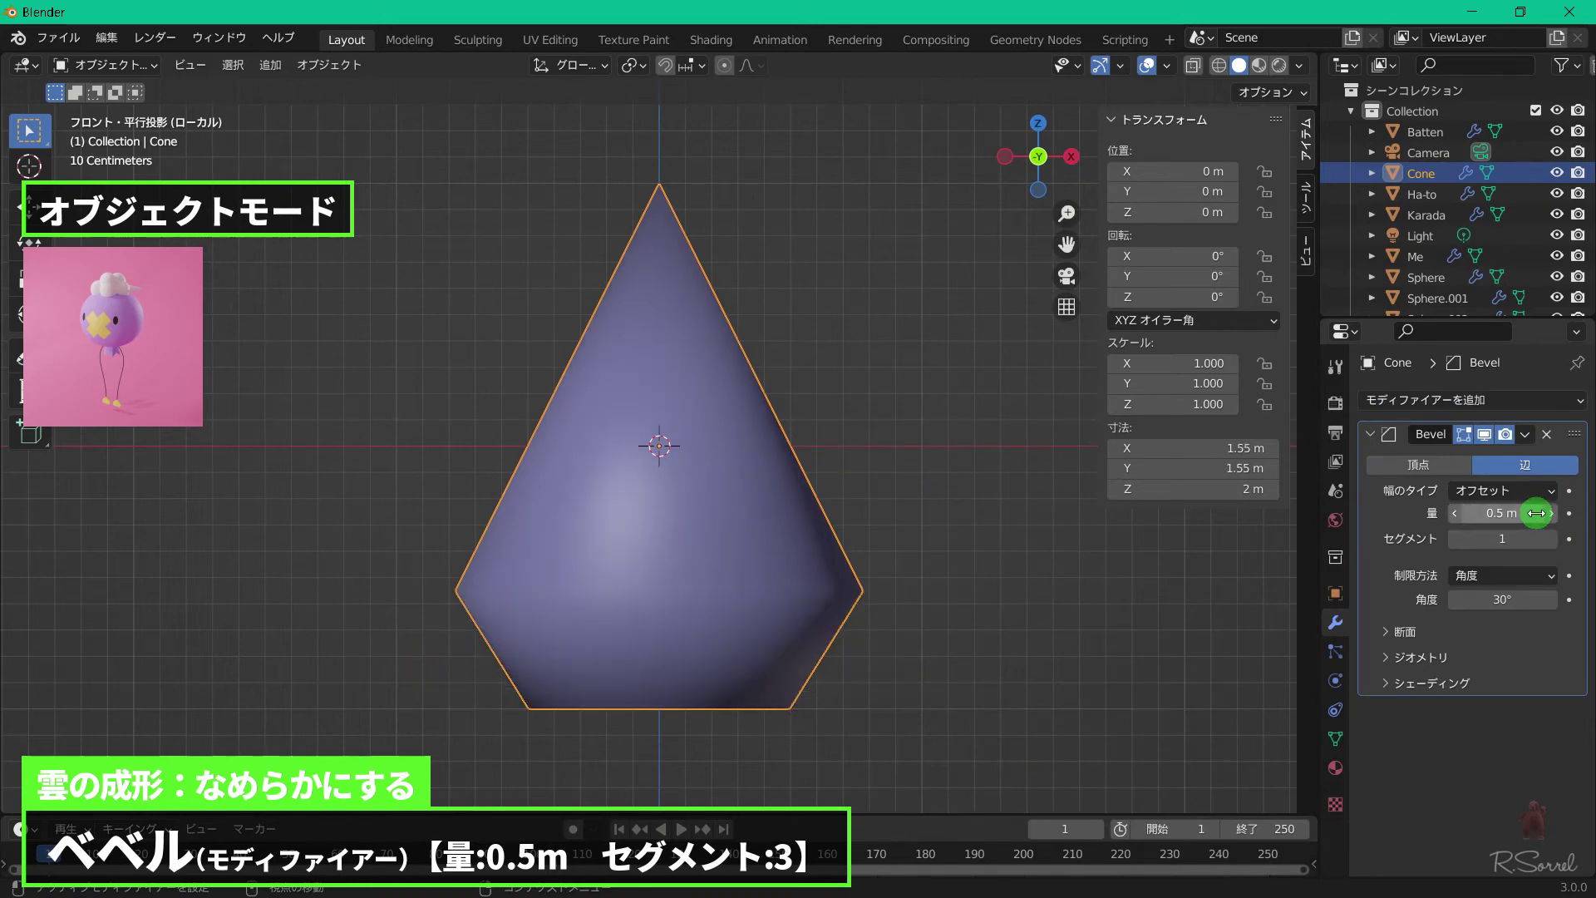
double_click(1548, 539)
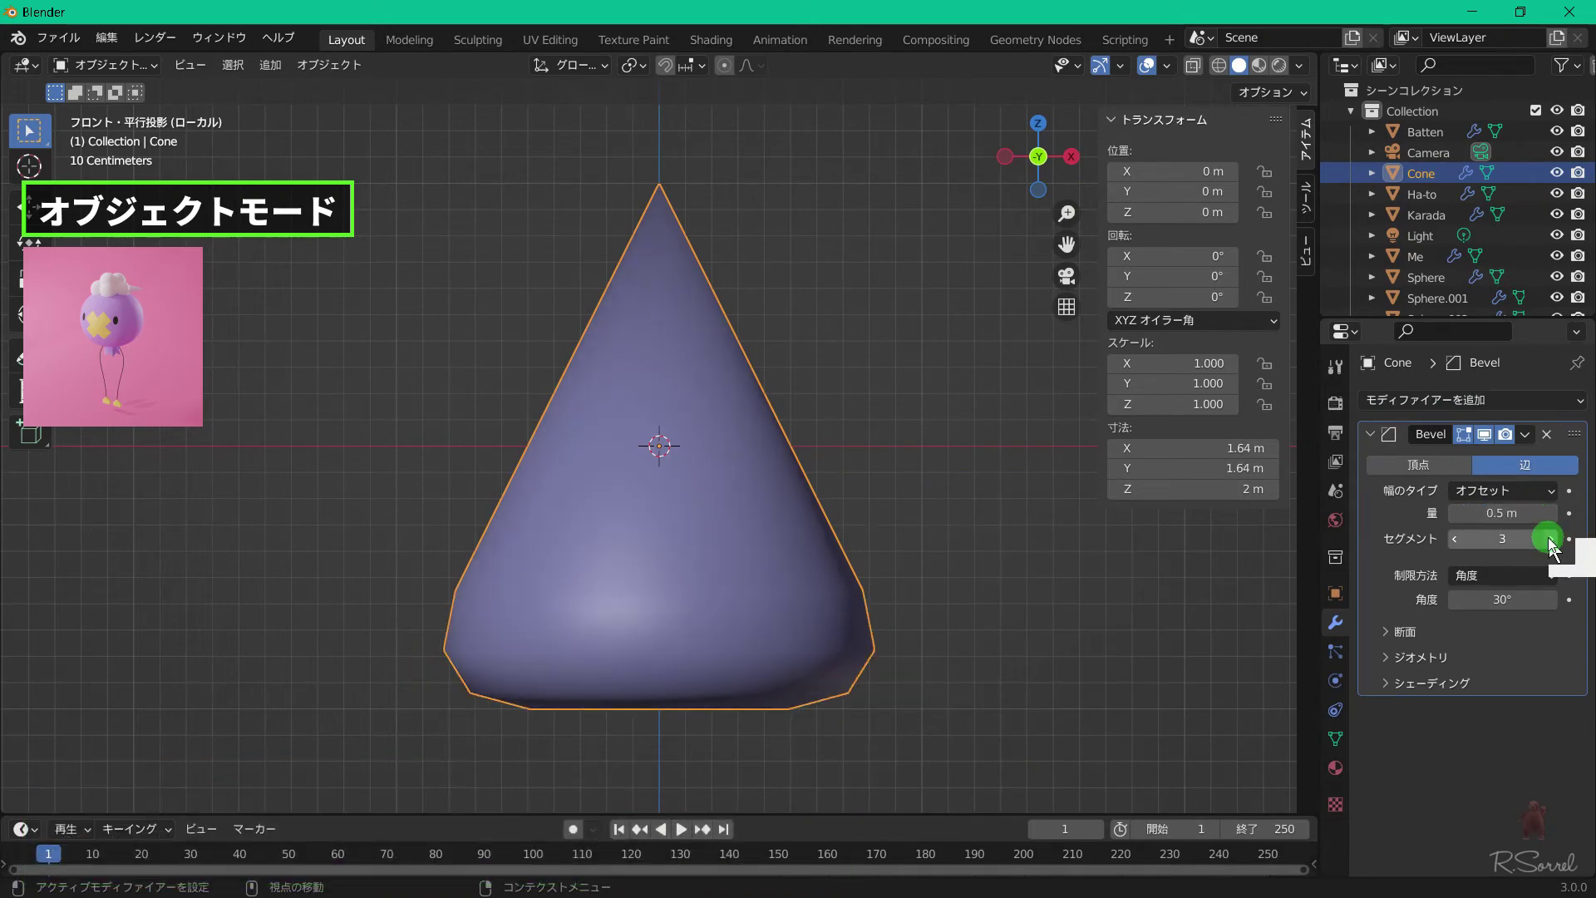
Add a Subdivision Surface modifier to the cone with viewport and render levels both set to 5.
click(1431, 401)
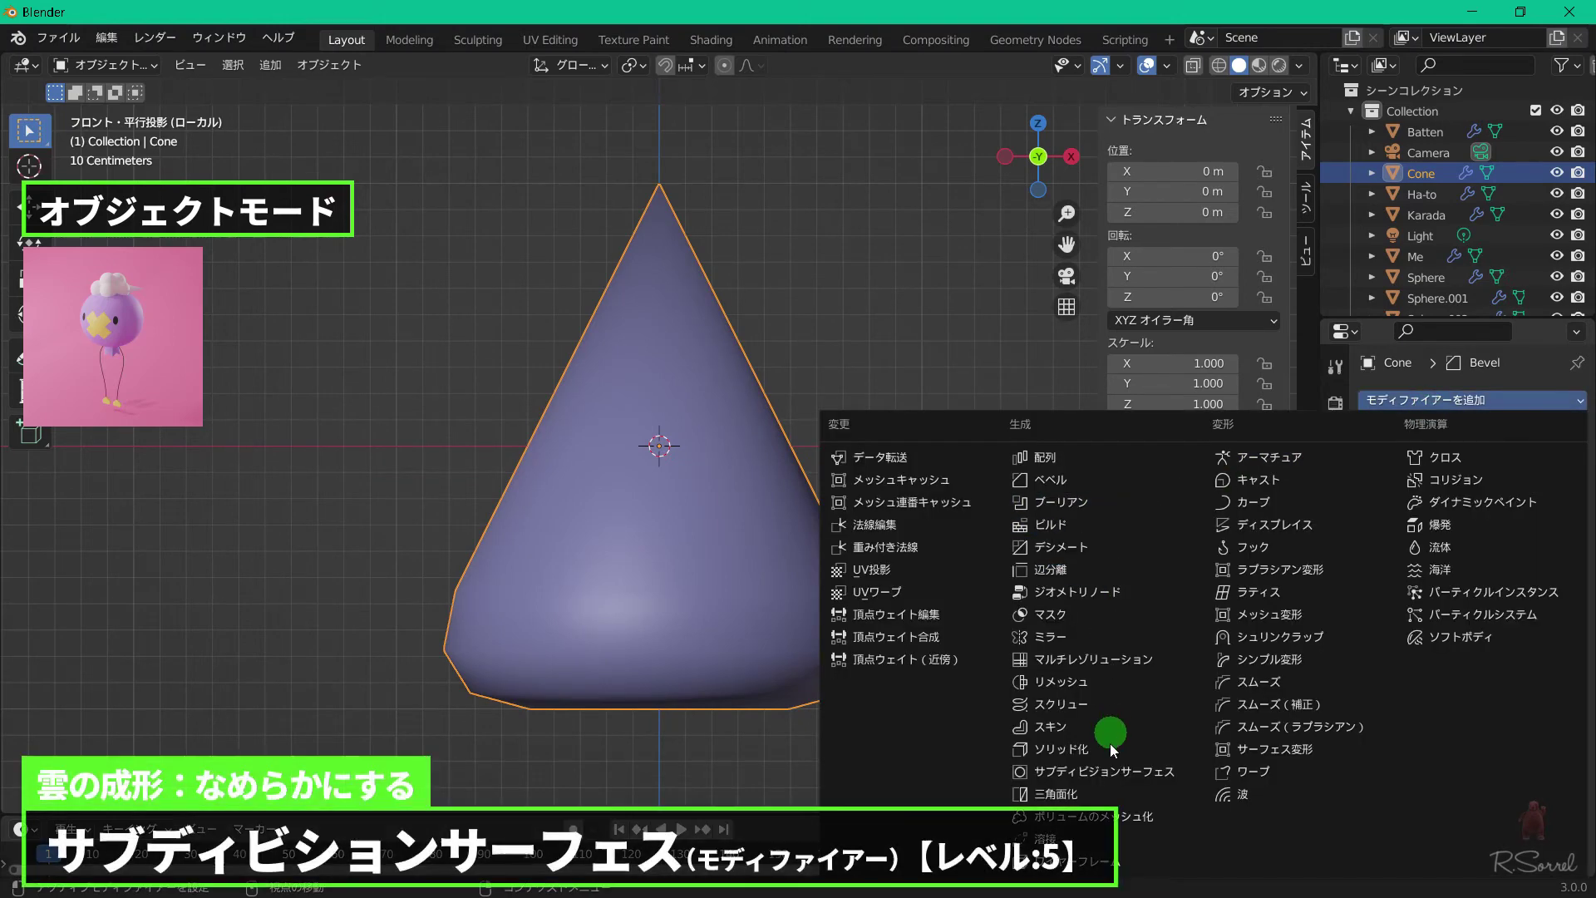
click(1114, 772)
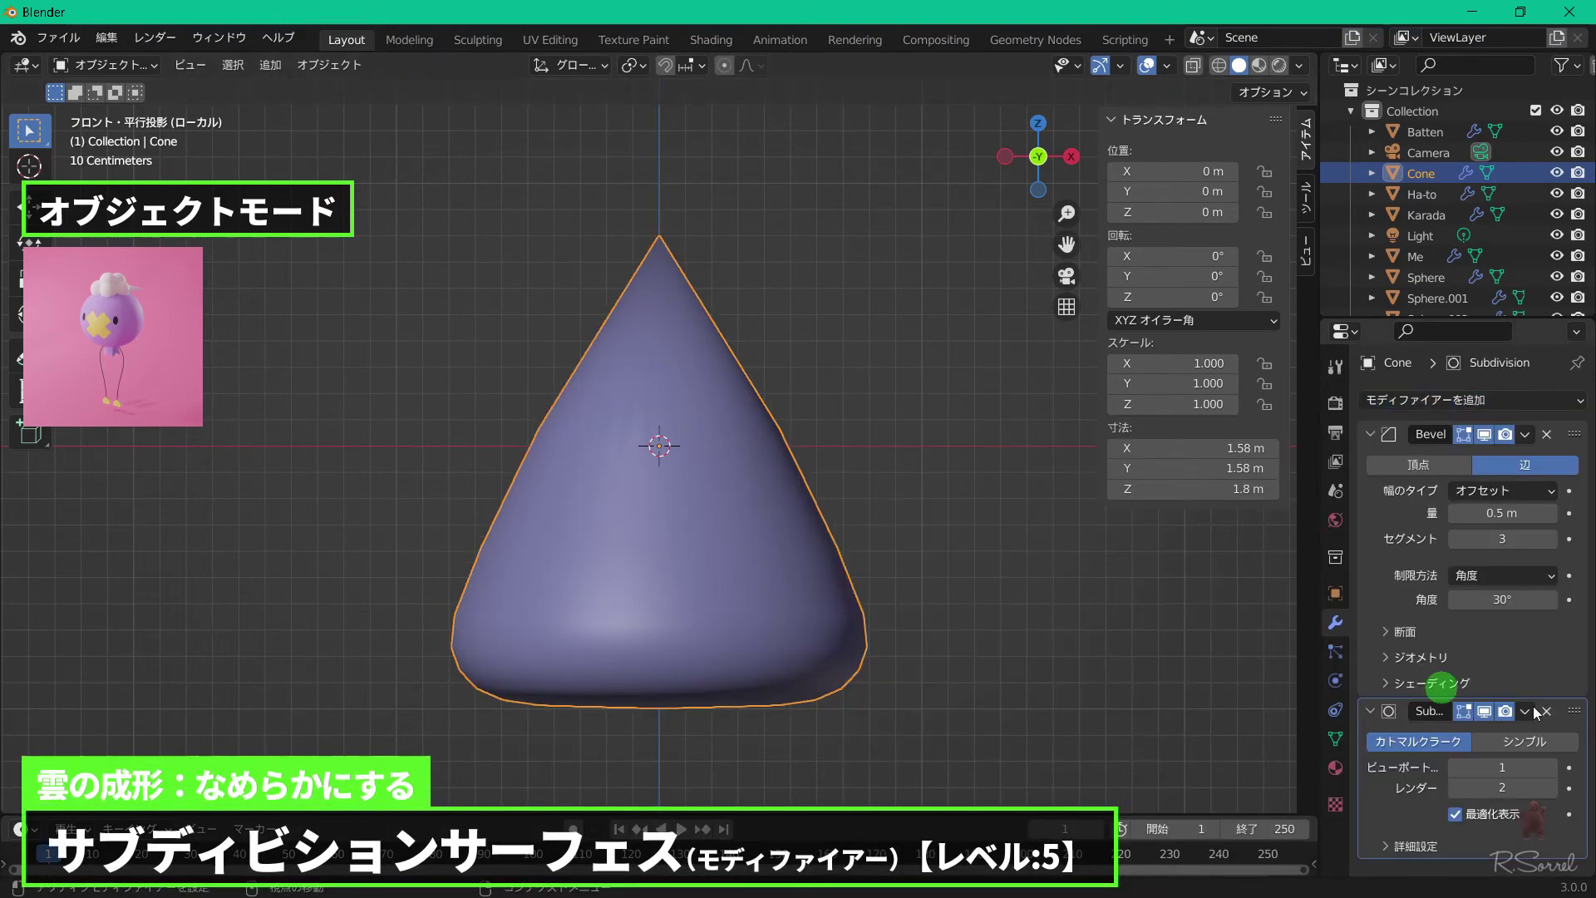
click(1554, 767)
click(1555, 767)
click(1553, 767)
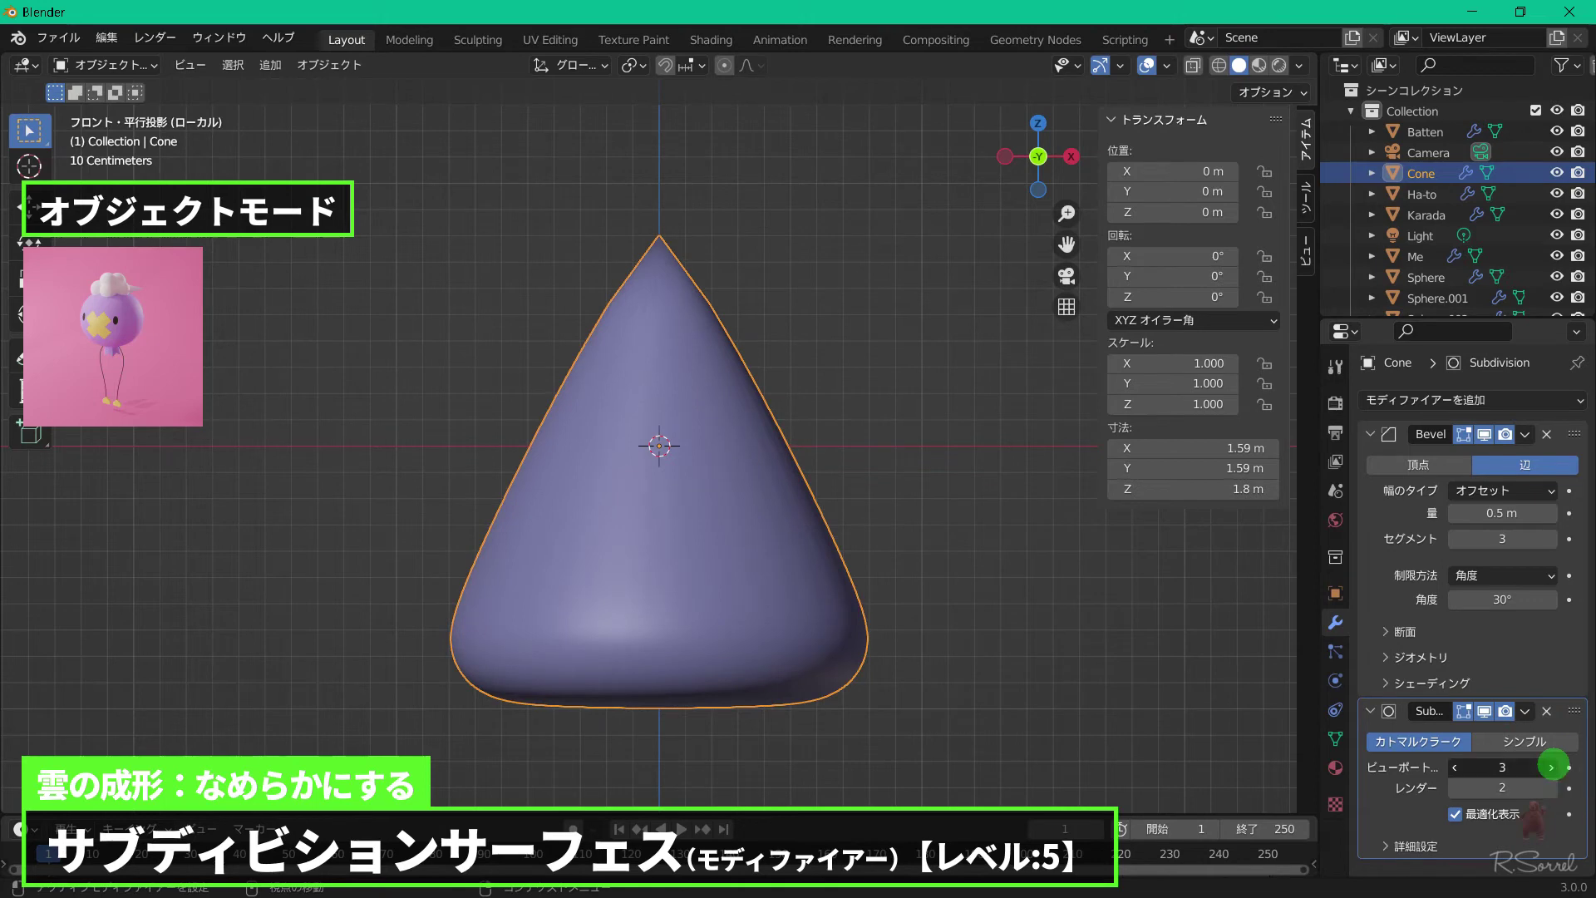
click(1553, 767)
click(1553, 789)
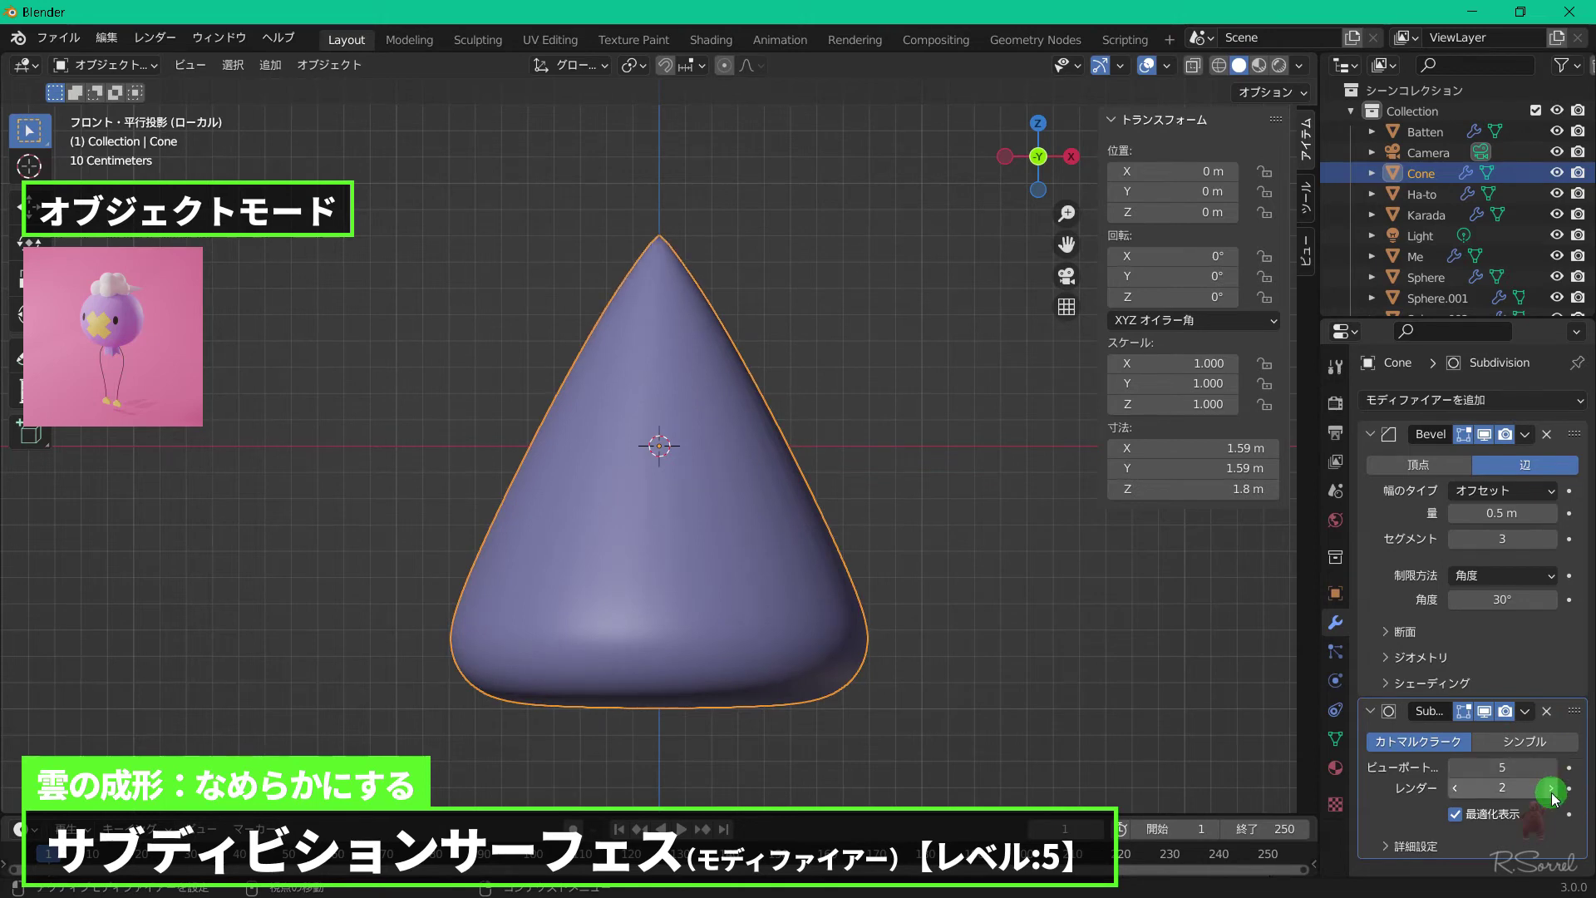
click(1553, 788)
click(1554, 788)
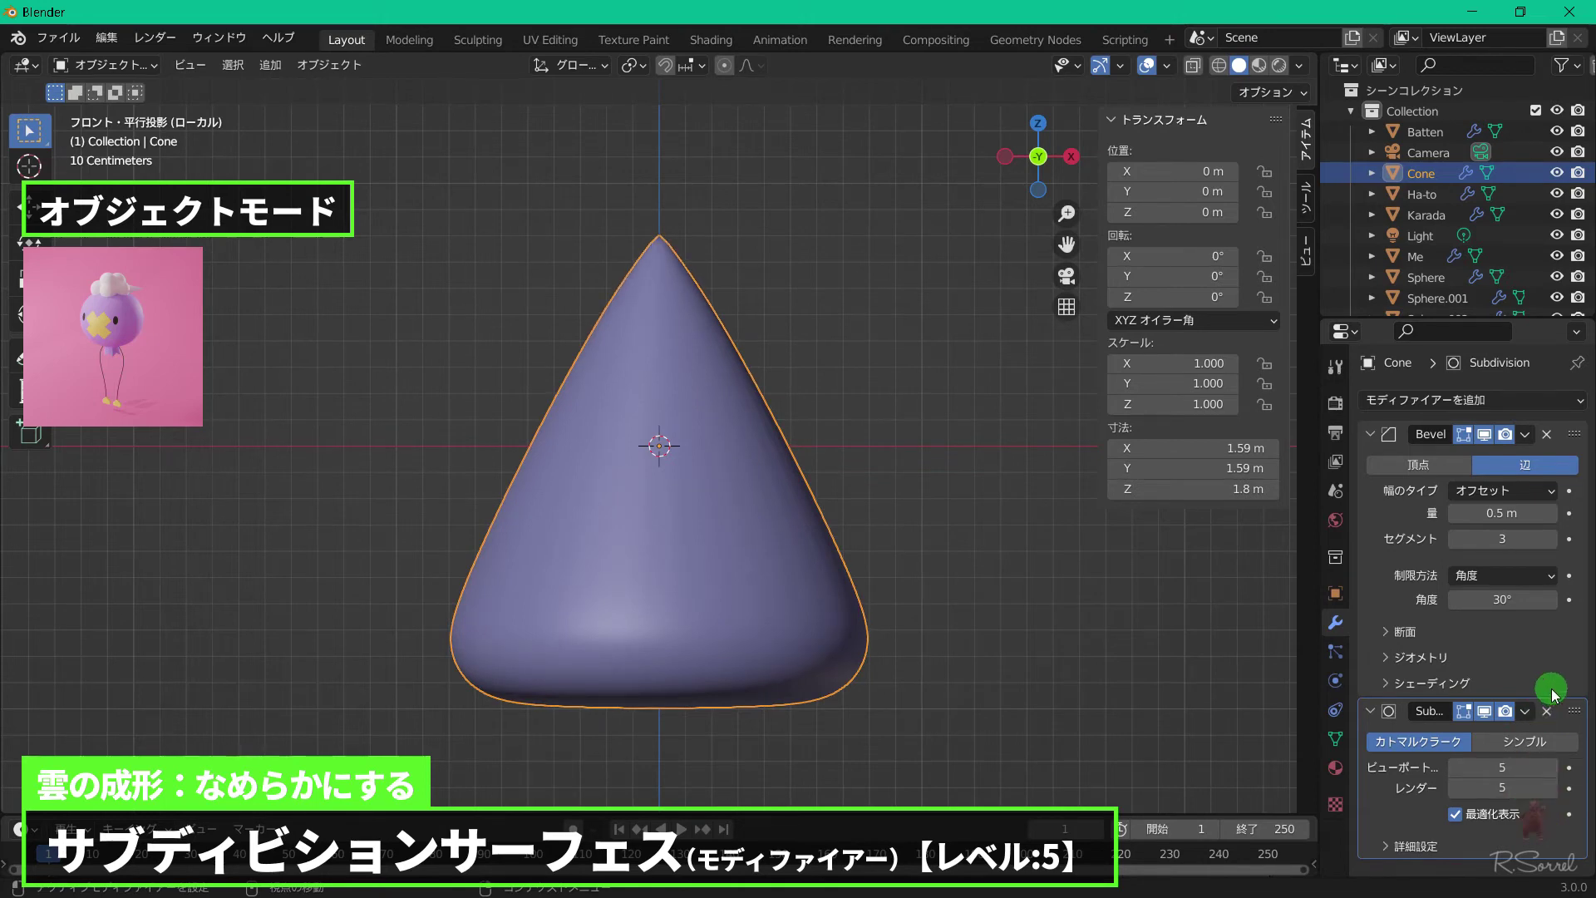
Rotate the cone 90° about Y and scale it by about 0.576 on every axis except global X.
key(r)
text(y)
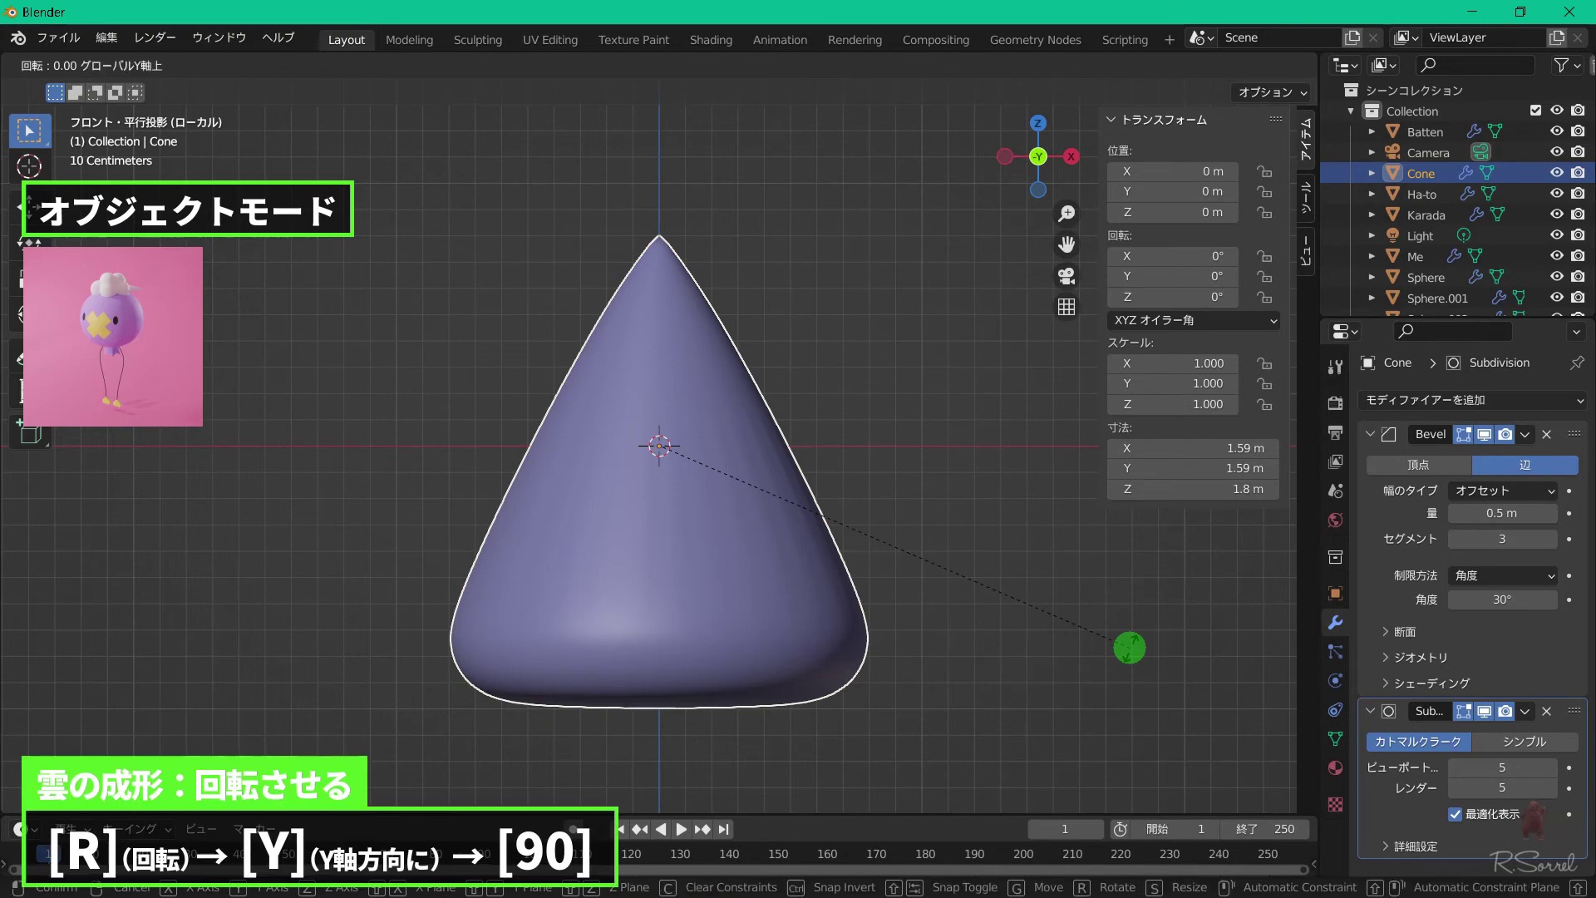
text(90)
key(Return)
key(shift+x)
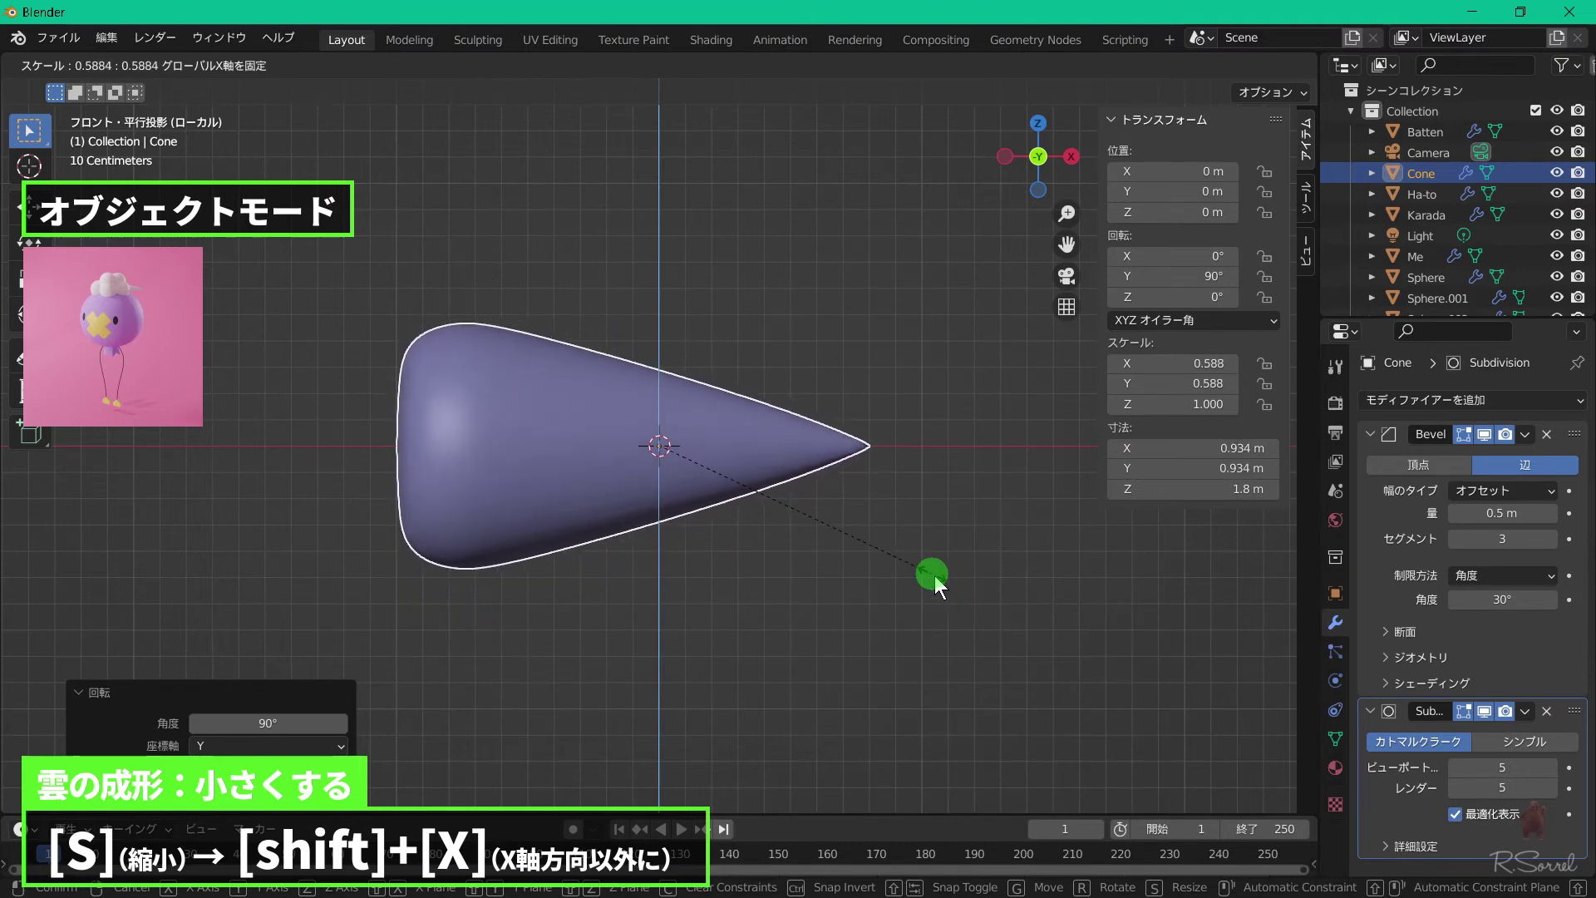
click(929, 576)
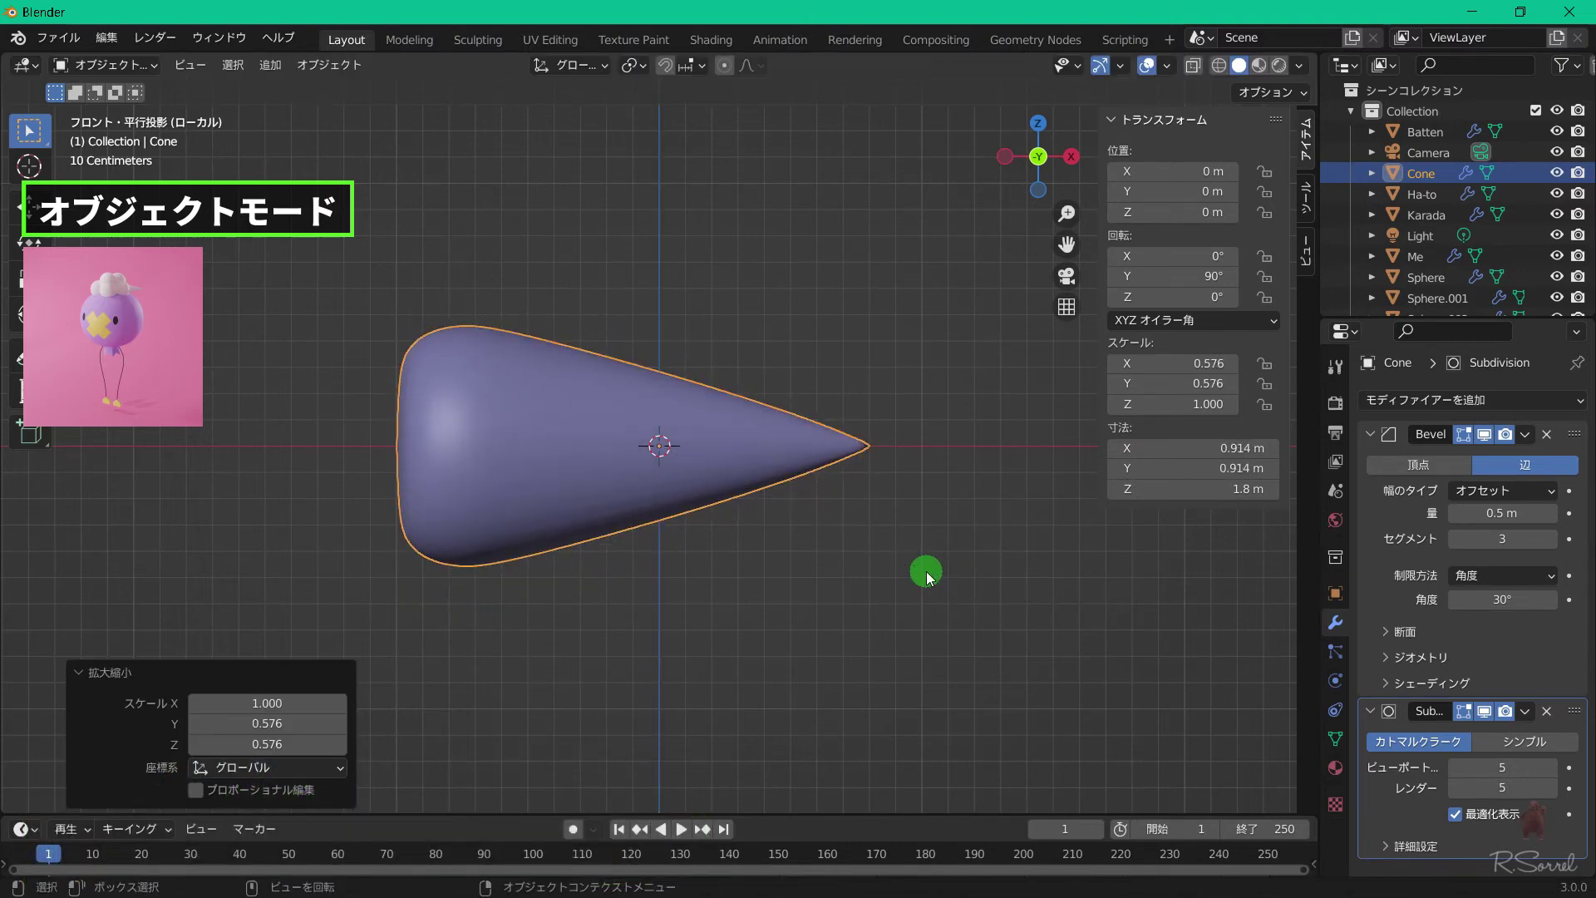
Leave local view and scale the whole cone uniformly by about 0.264.
key(KP_Divide)
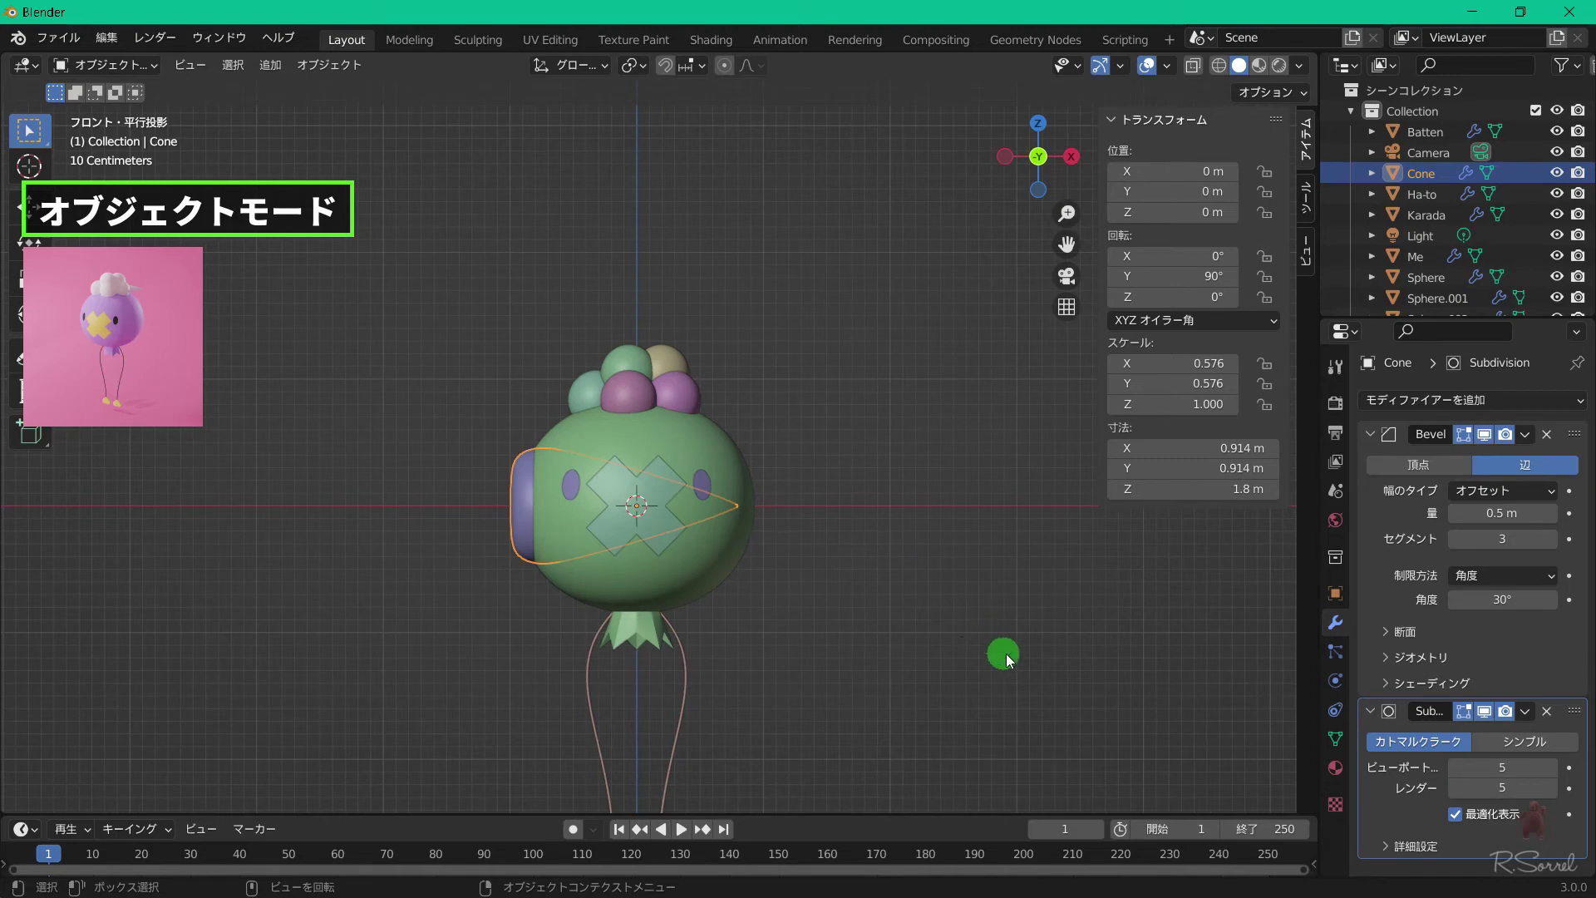
key(s)
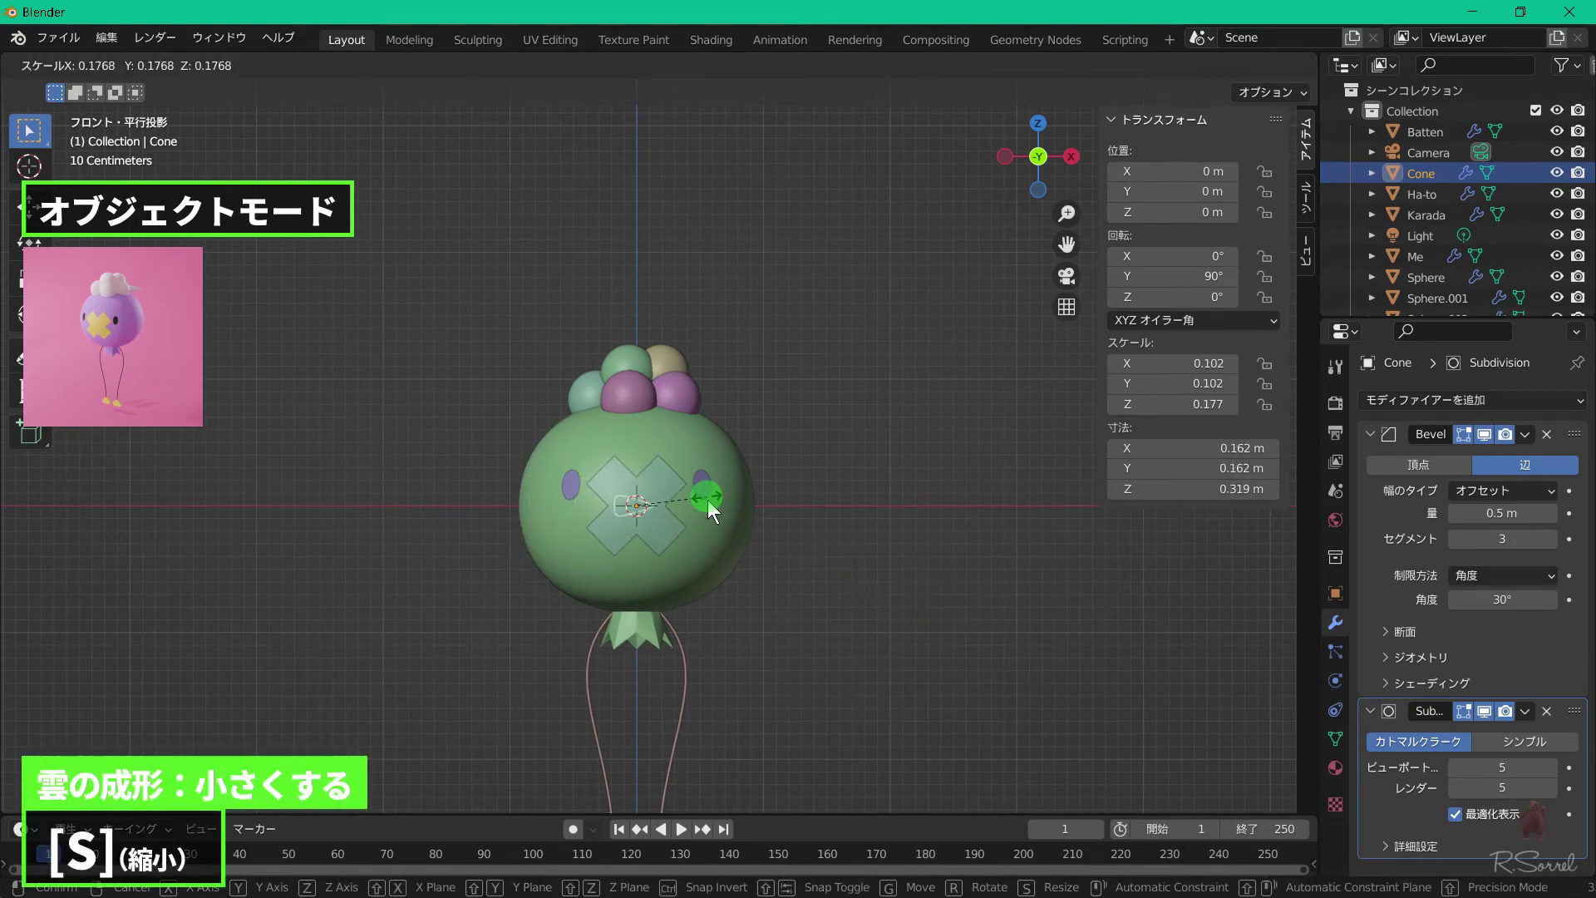
click(732, 522)
Move the cone about 0.807 m up along Z and about 0.590 m along X to the cloud's edge.
key(g)
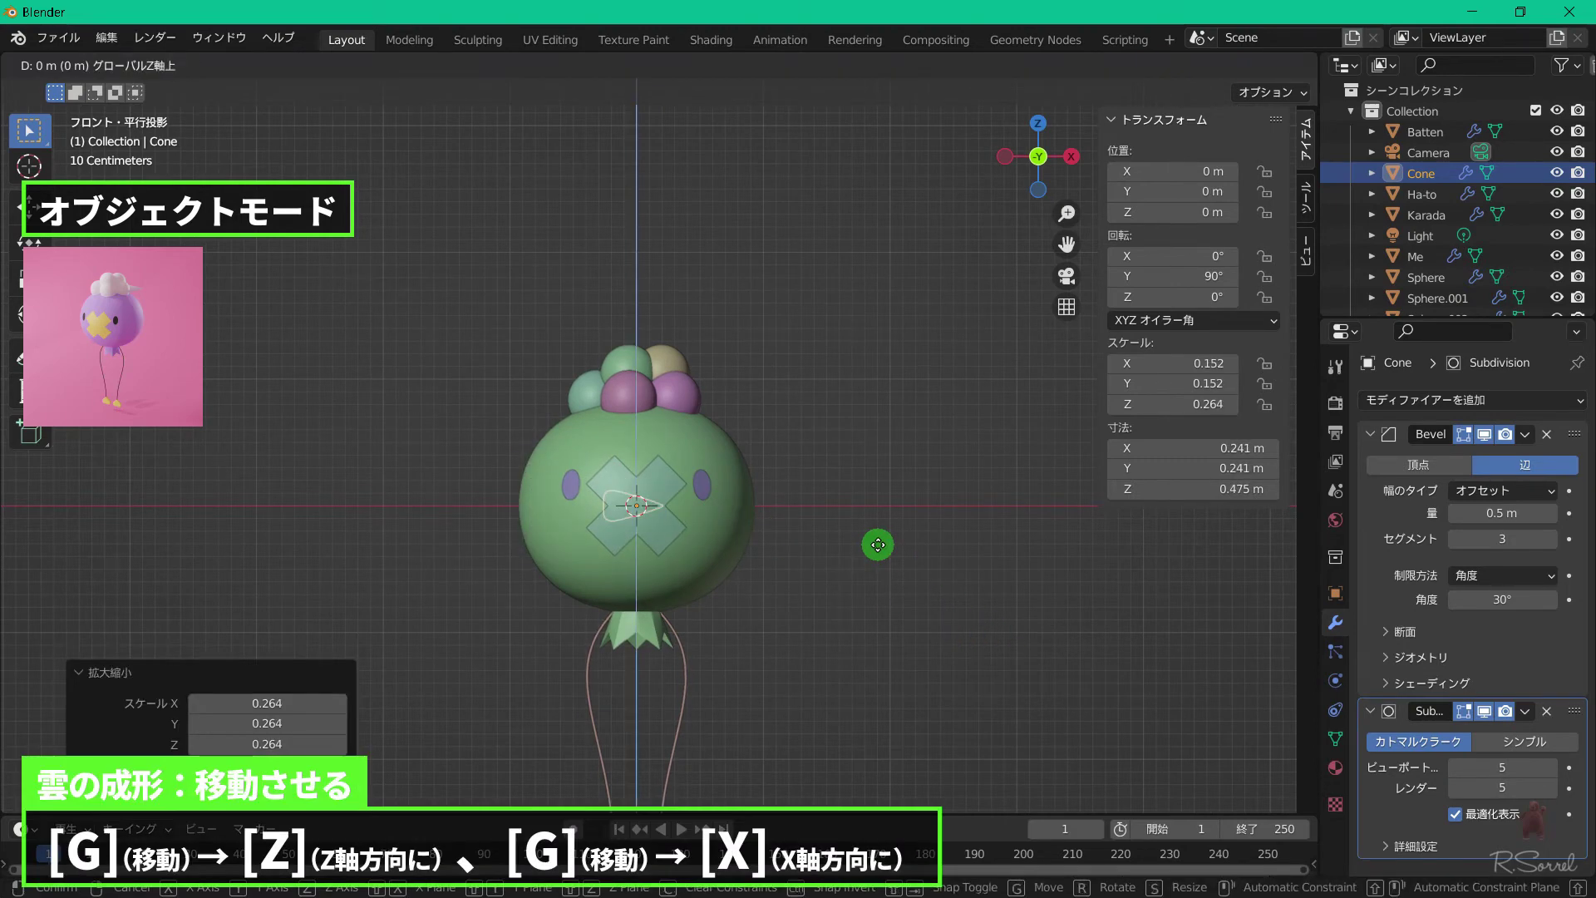
key(z)
click(878, 446)
key(g)
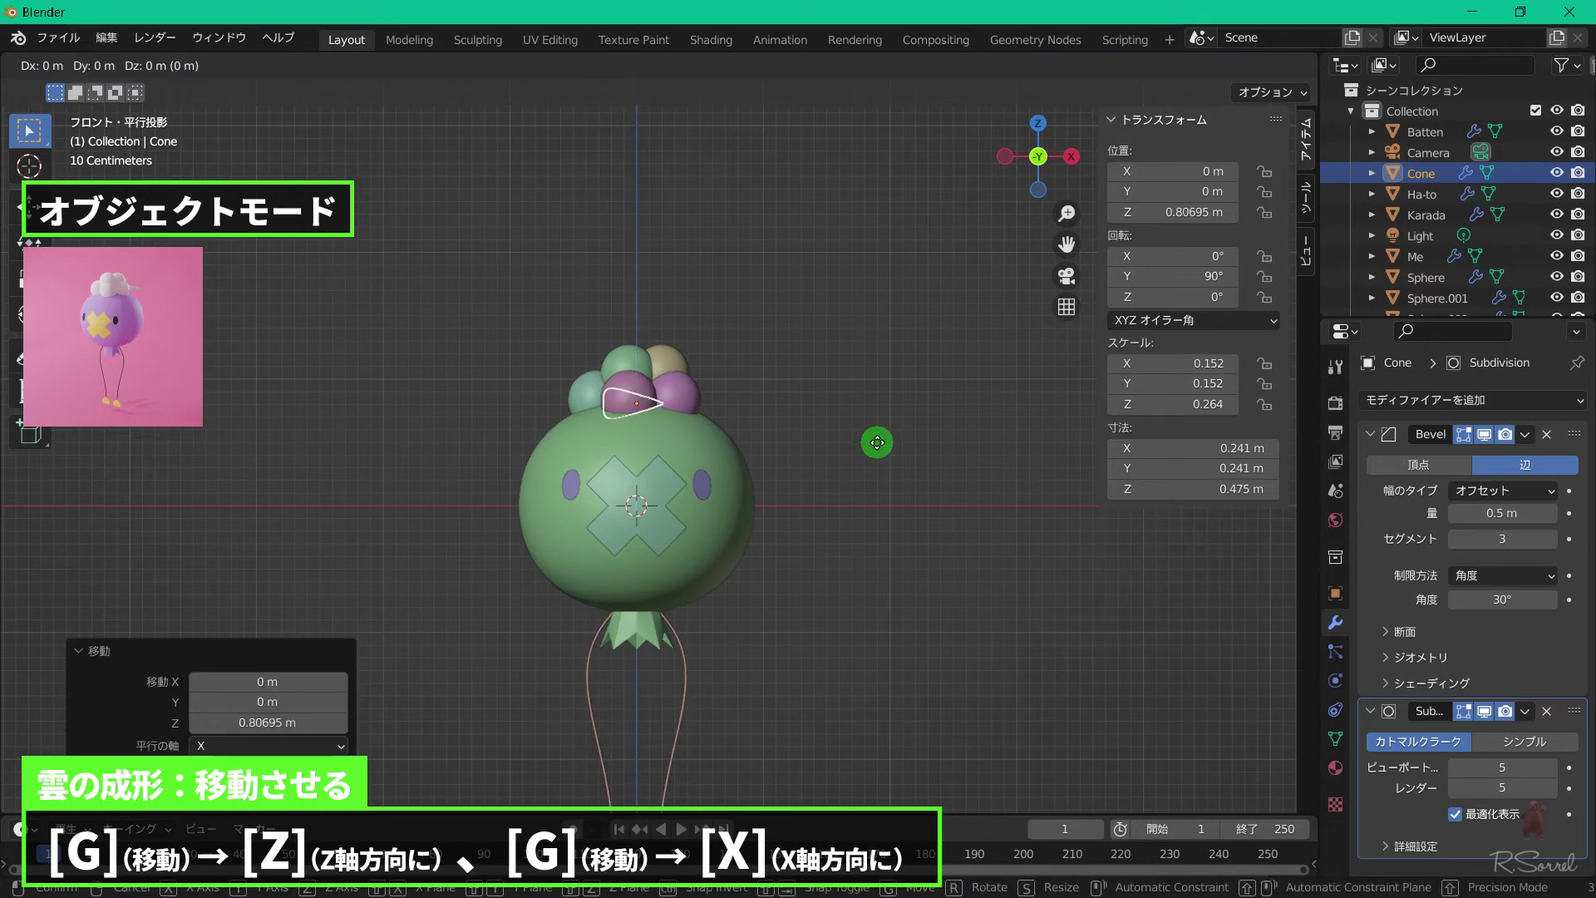
key(x)
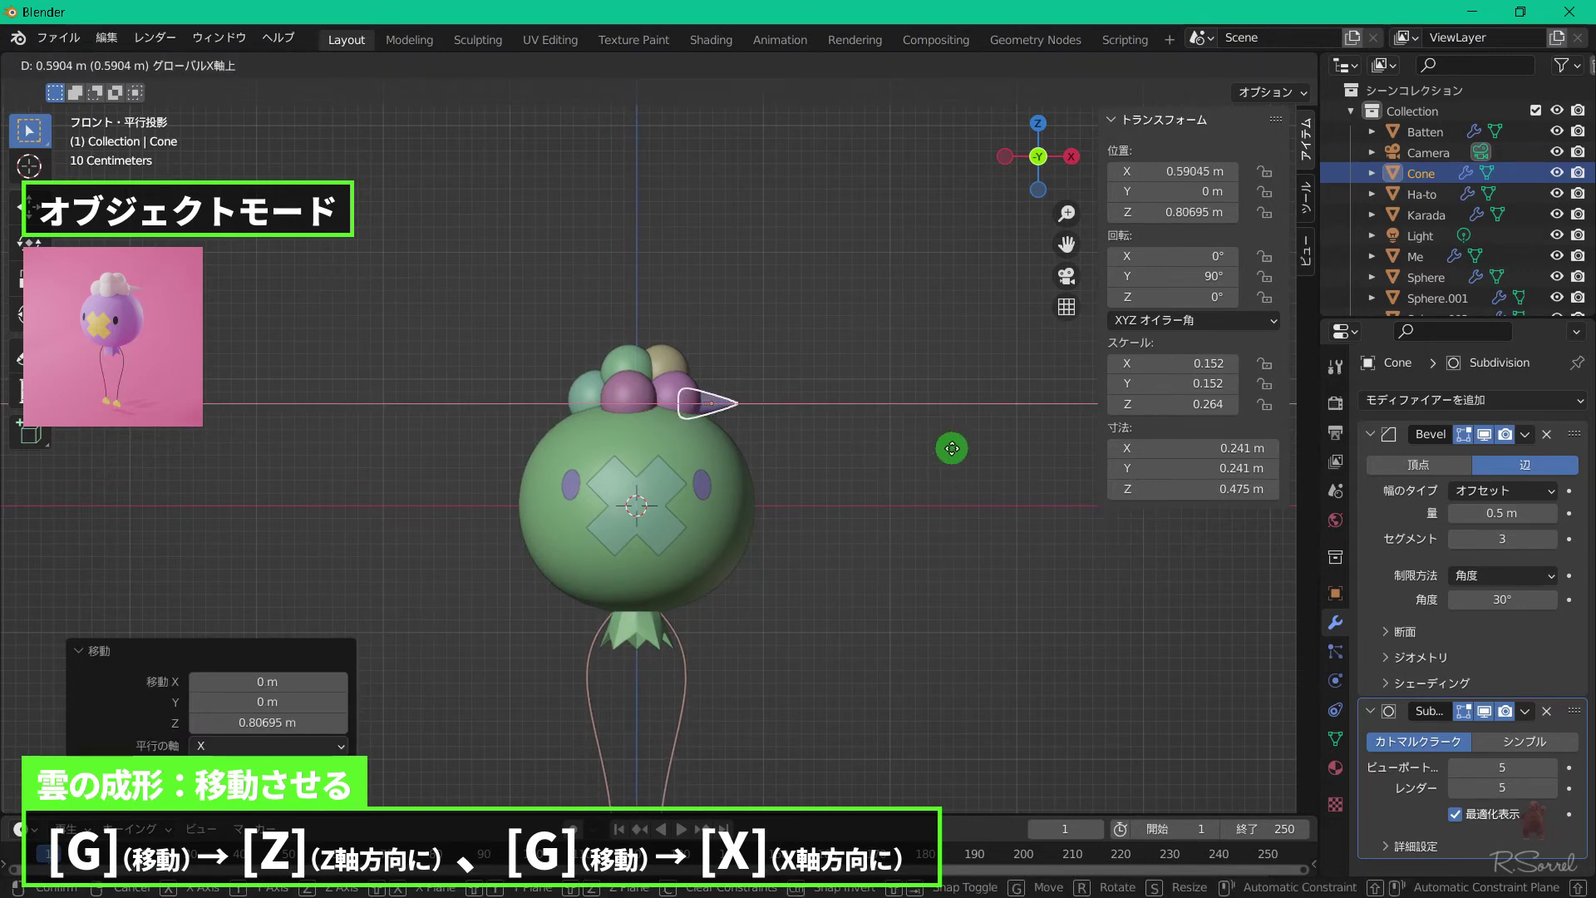
click(952, 448)
click(919, 466)
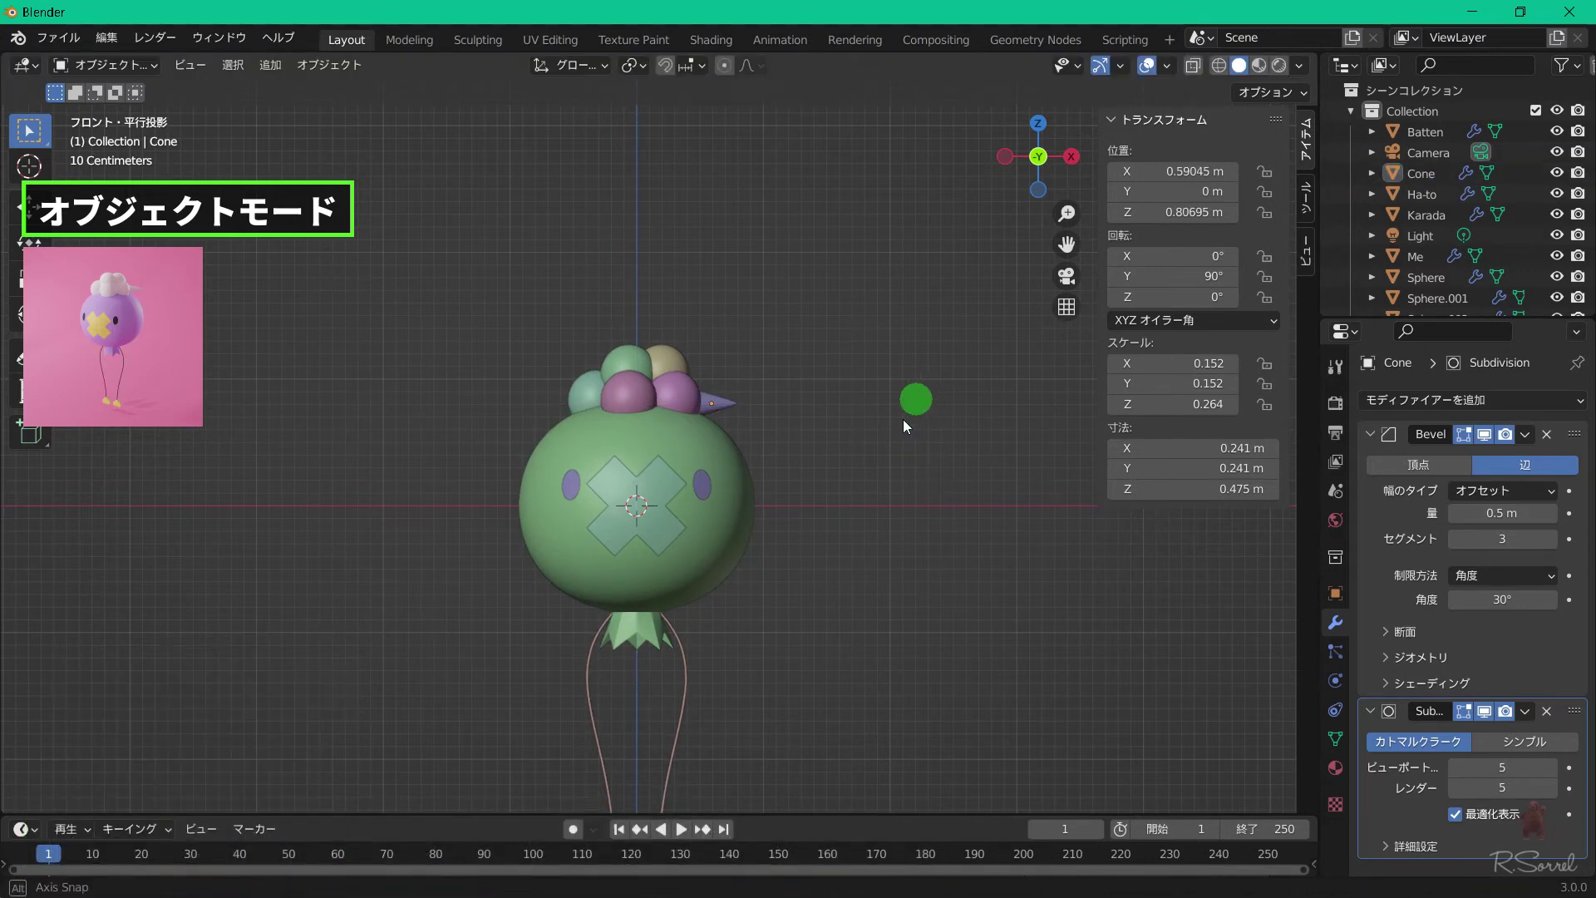
Apply the Mirror modifier on each of the three mirrored sphere pairs in the cloud.
middle_drag(906, 427, 884, 345)
key(KP_1)
click(607, 403)
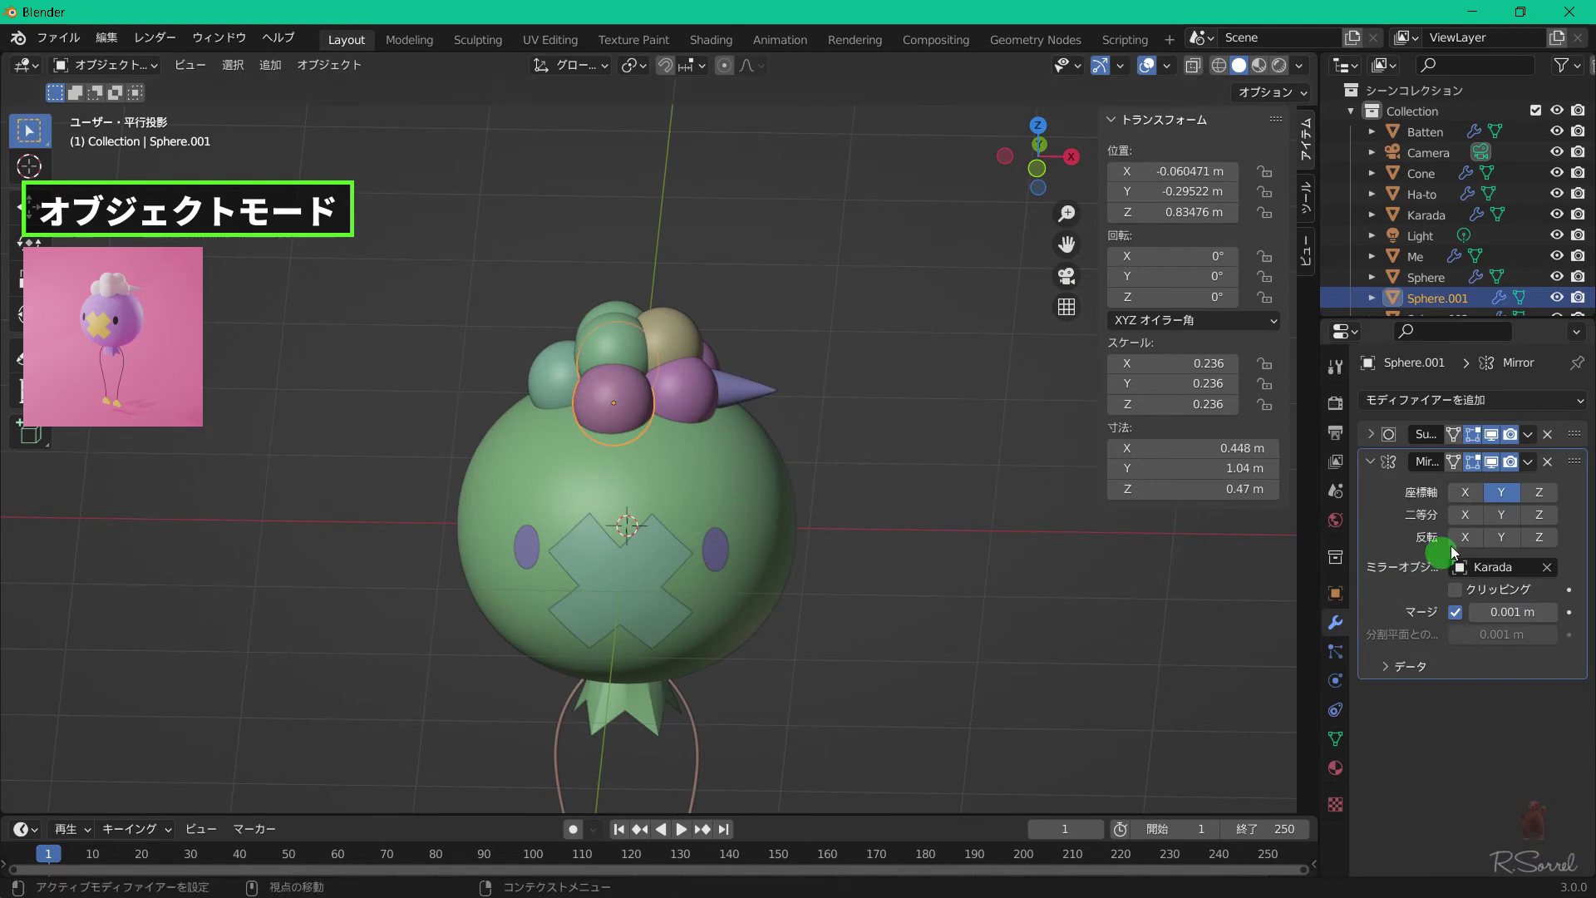
click(1529, 461)
click(1488, 479)
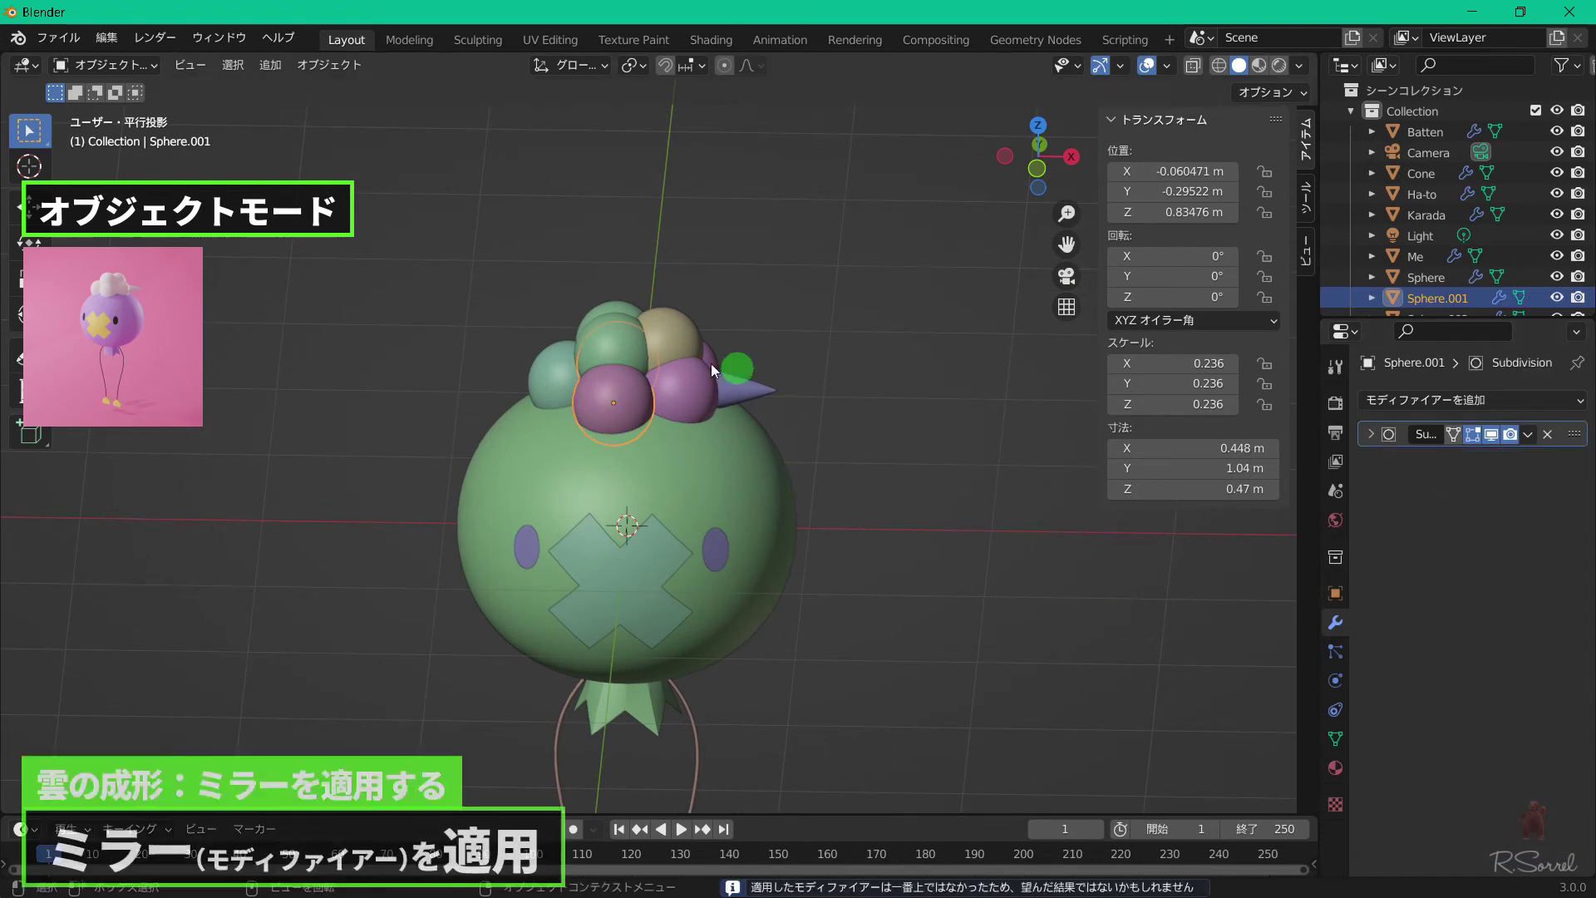
click(620, 335)
click(1529, 462)
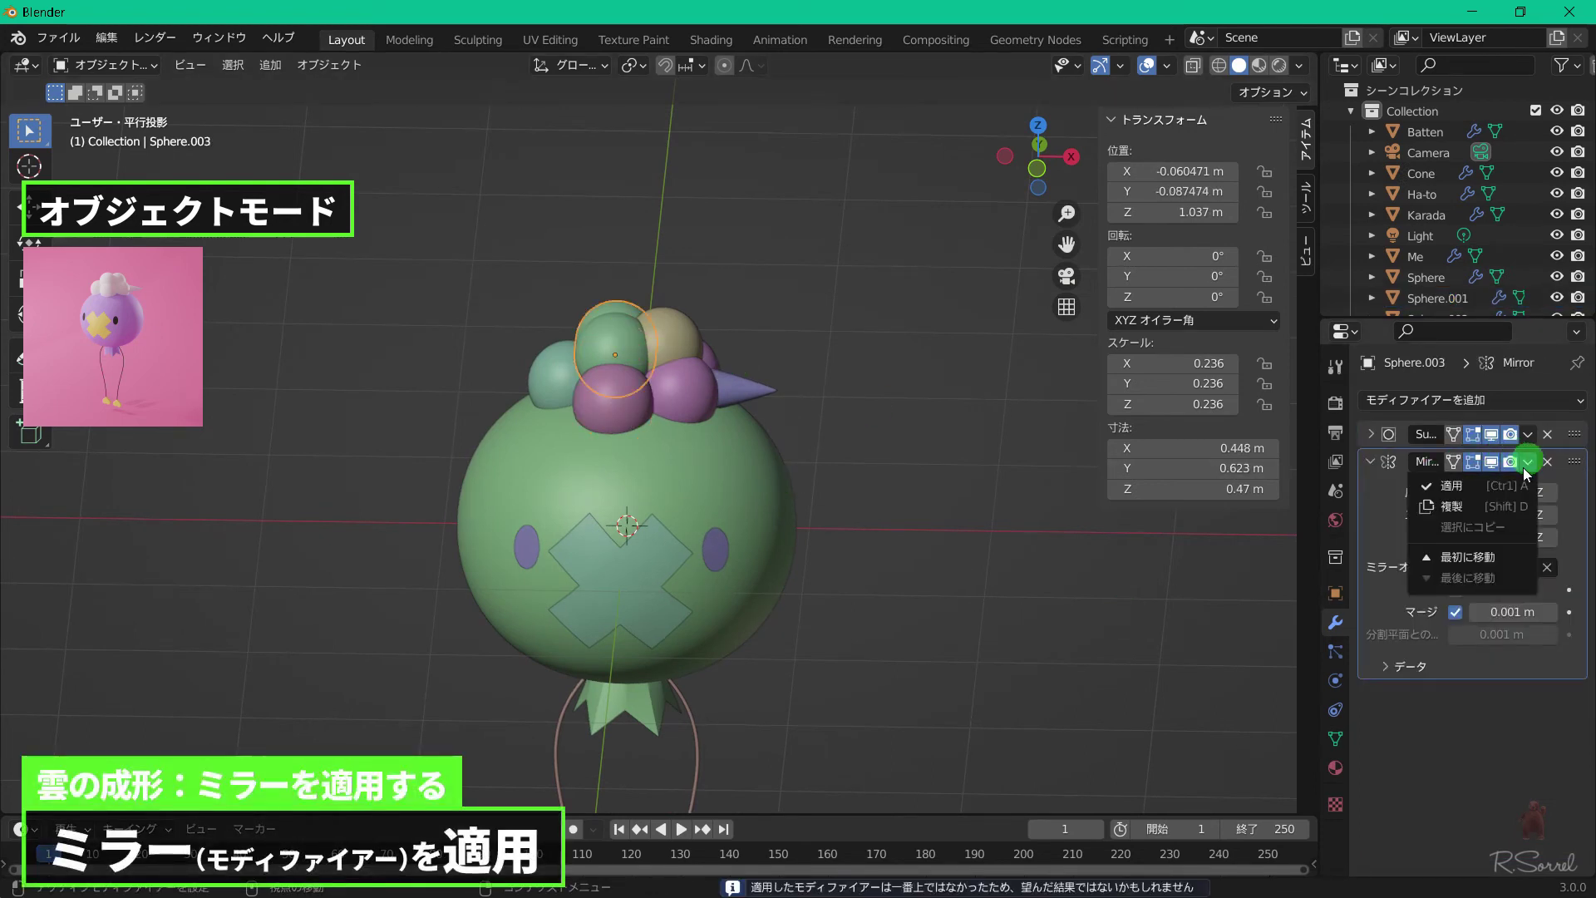
click(1451, 486)
click(676, 403)
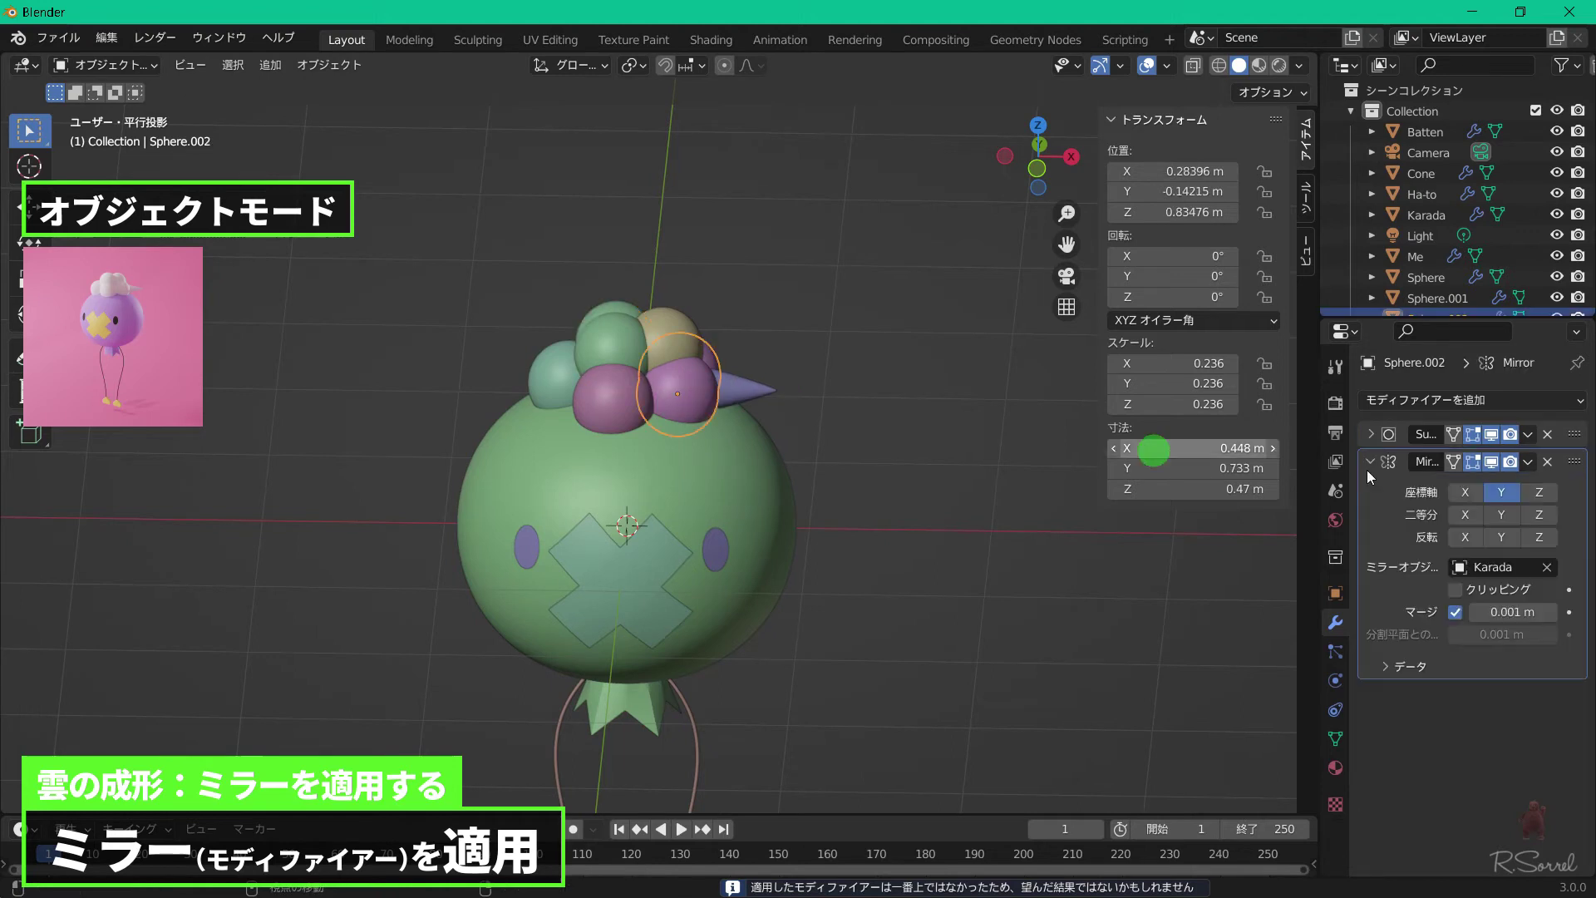
click(1530, 469)
click(1488, 491)
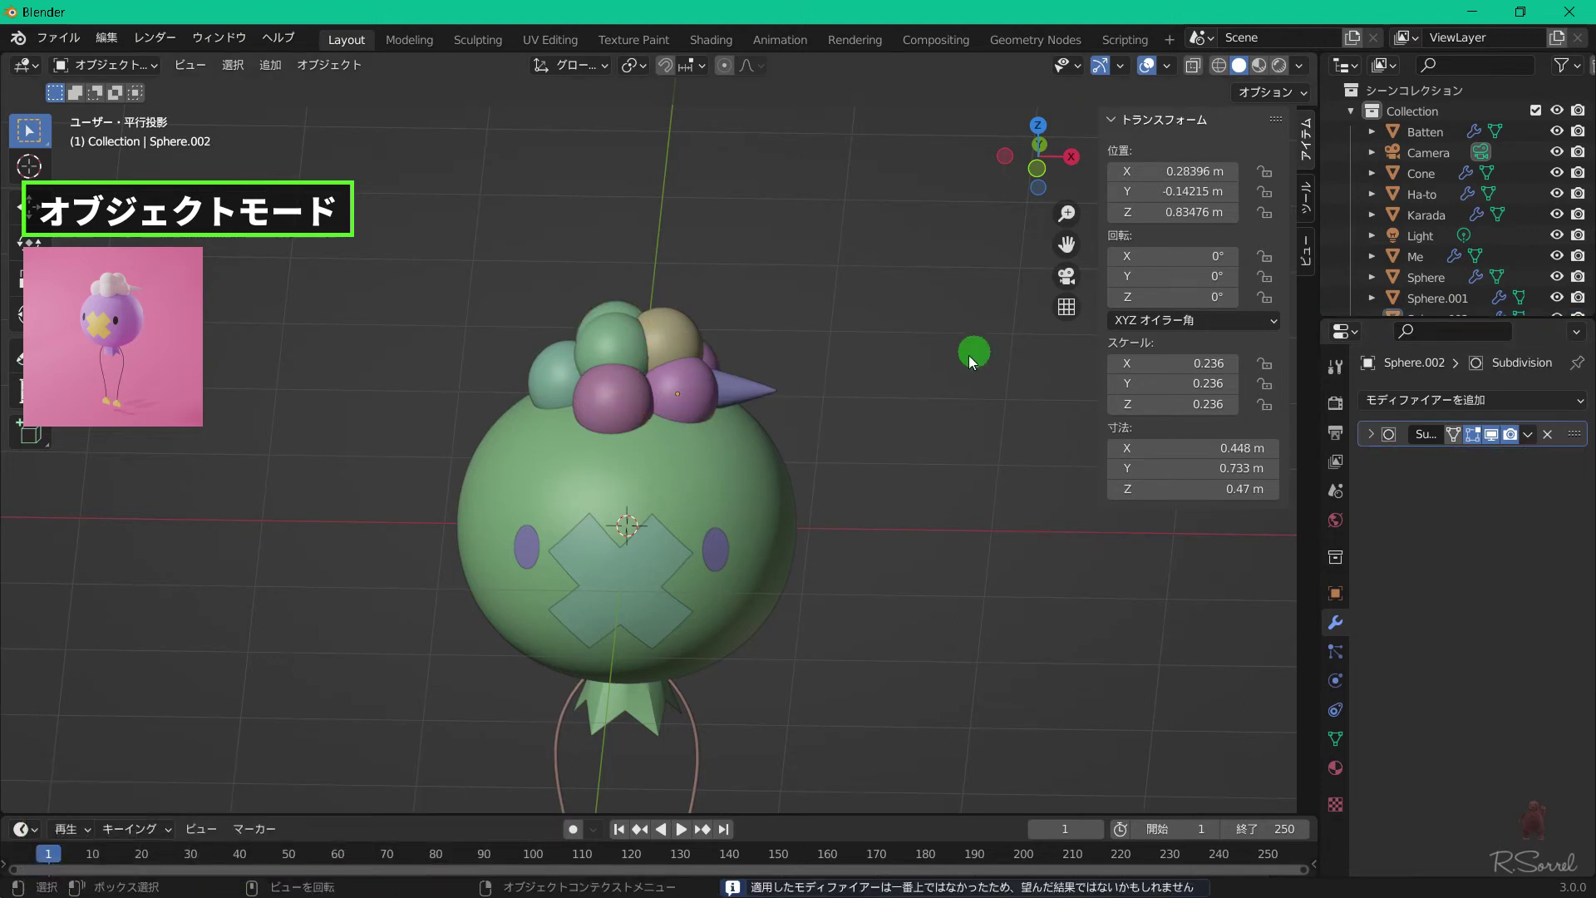
Select all the cloud parts on the head without the body and rotate them 45° about the global Z axis.
drag(482, 210, 851, 405)
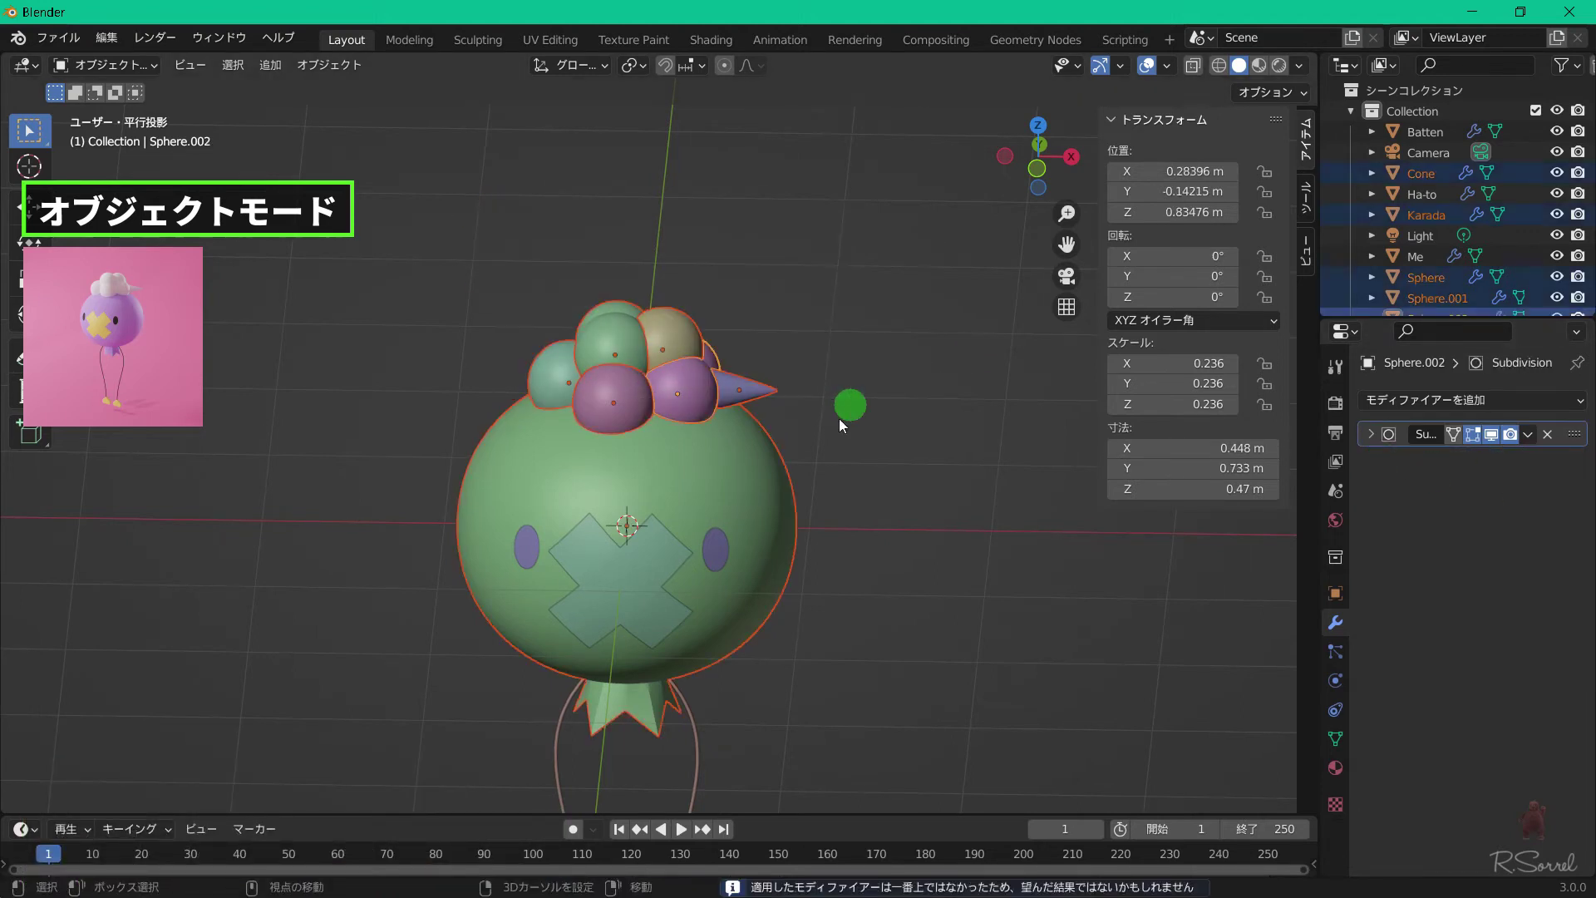
shift+click(746, 466)
shift+click(765, 463)
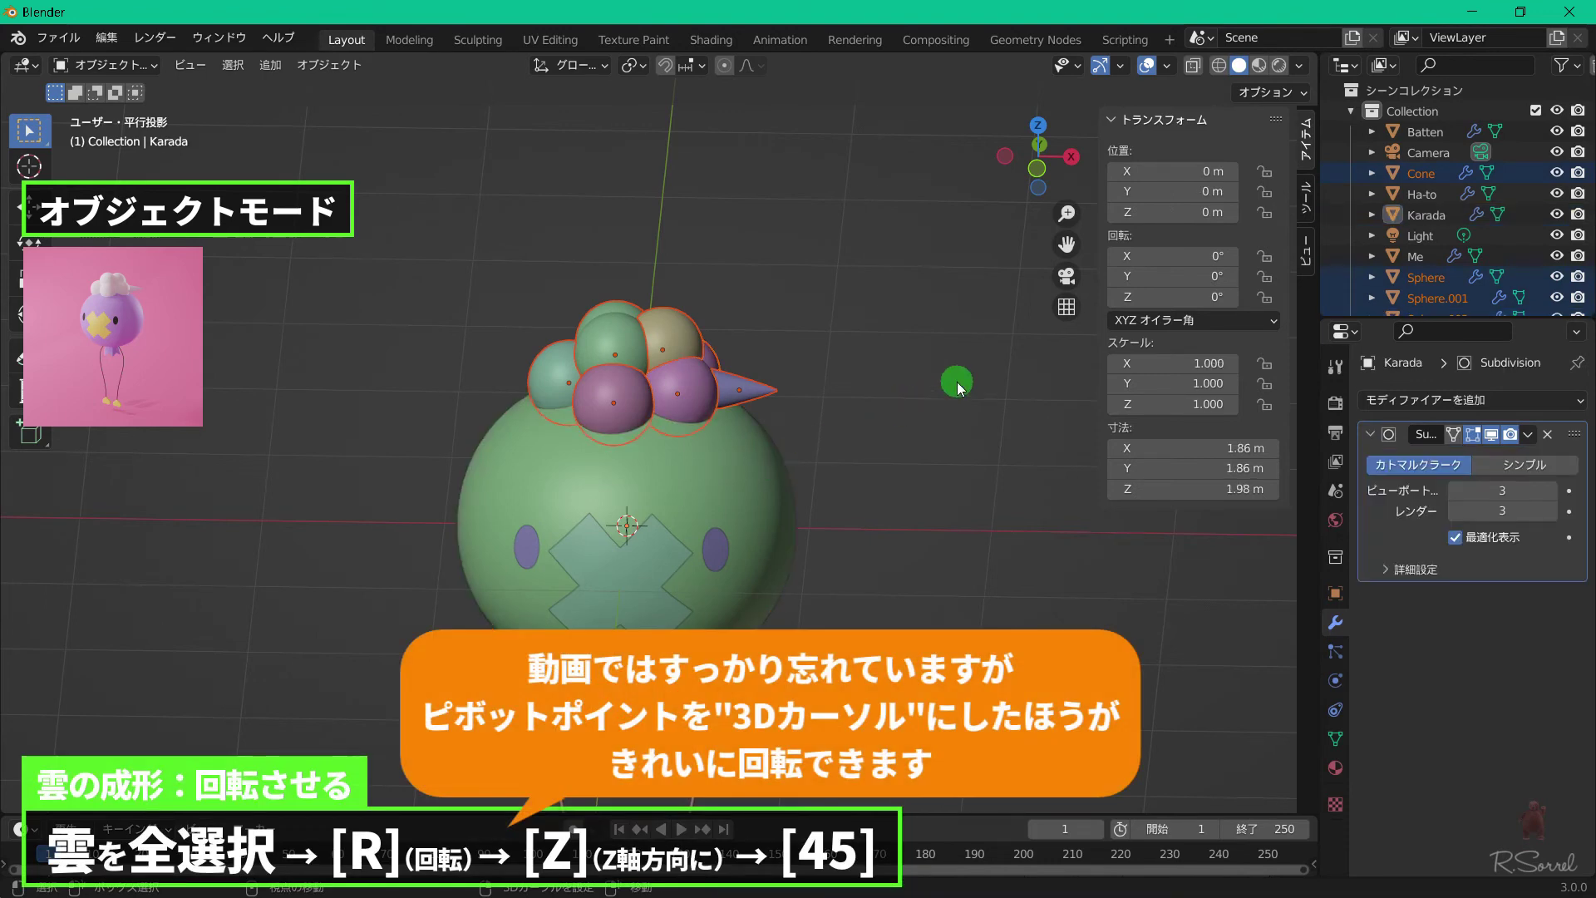
key(KP_7)
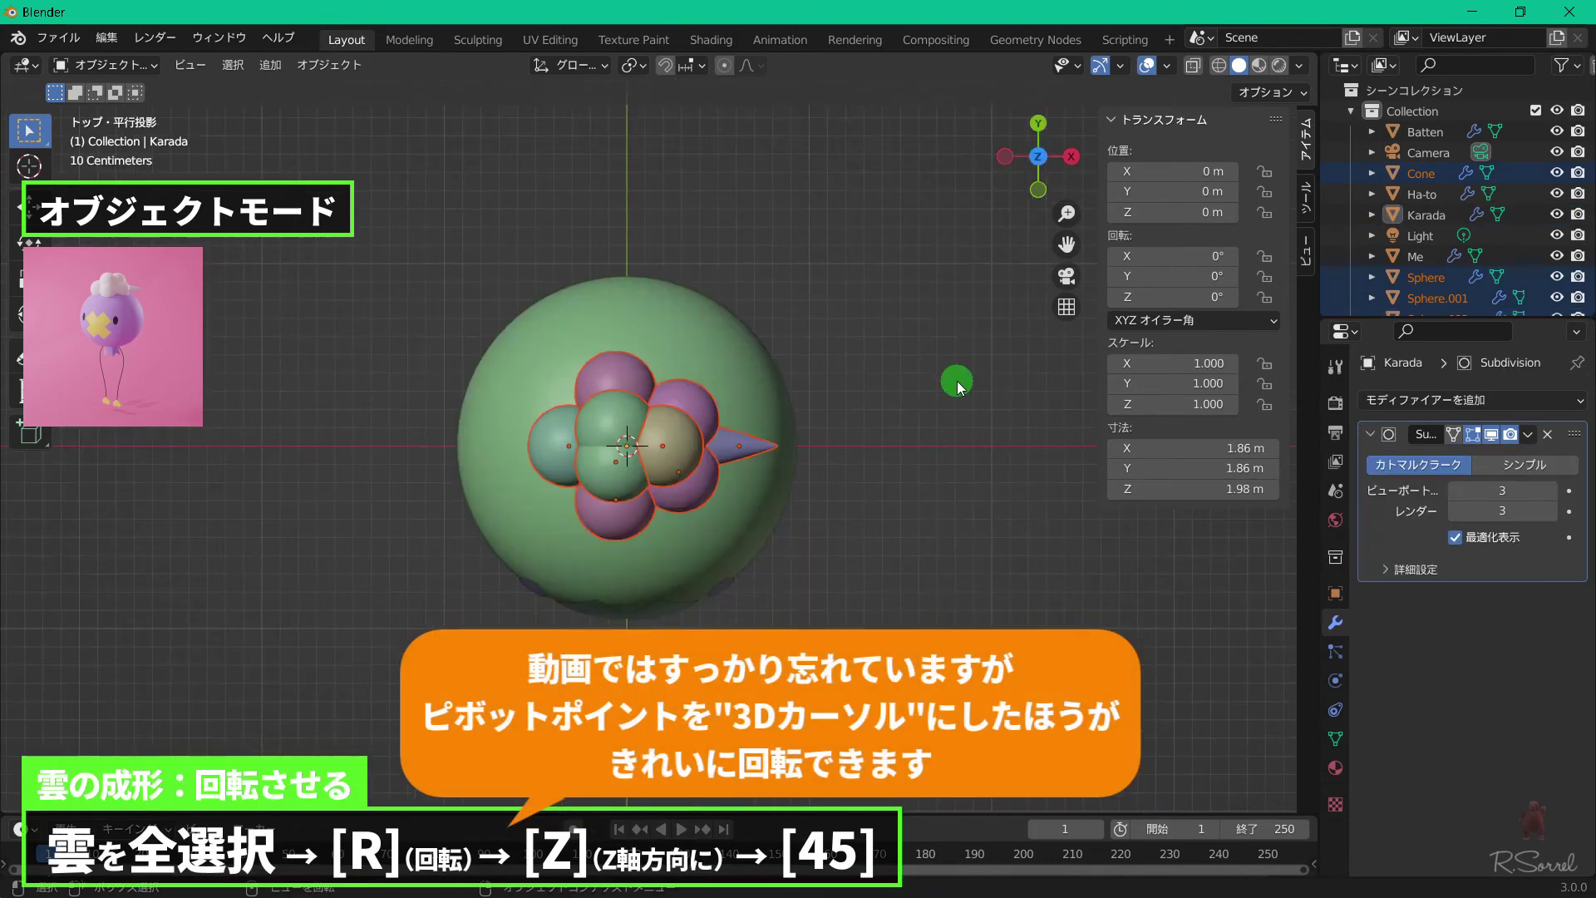
text(rz)
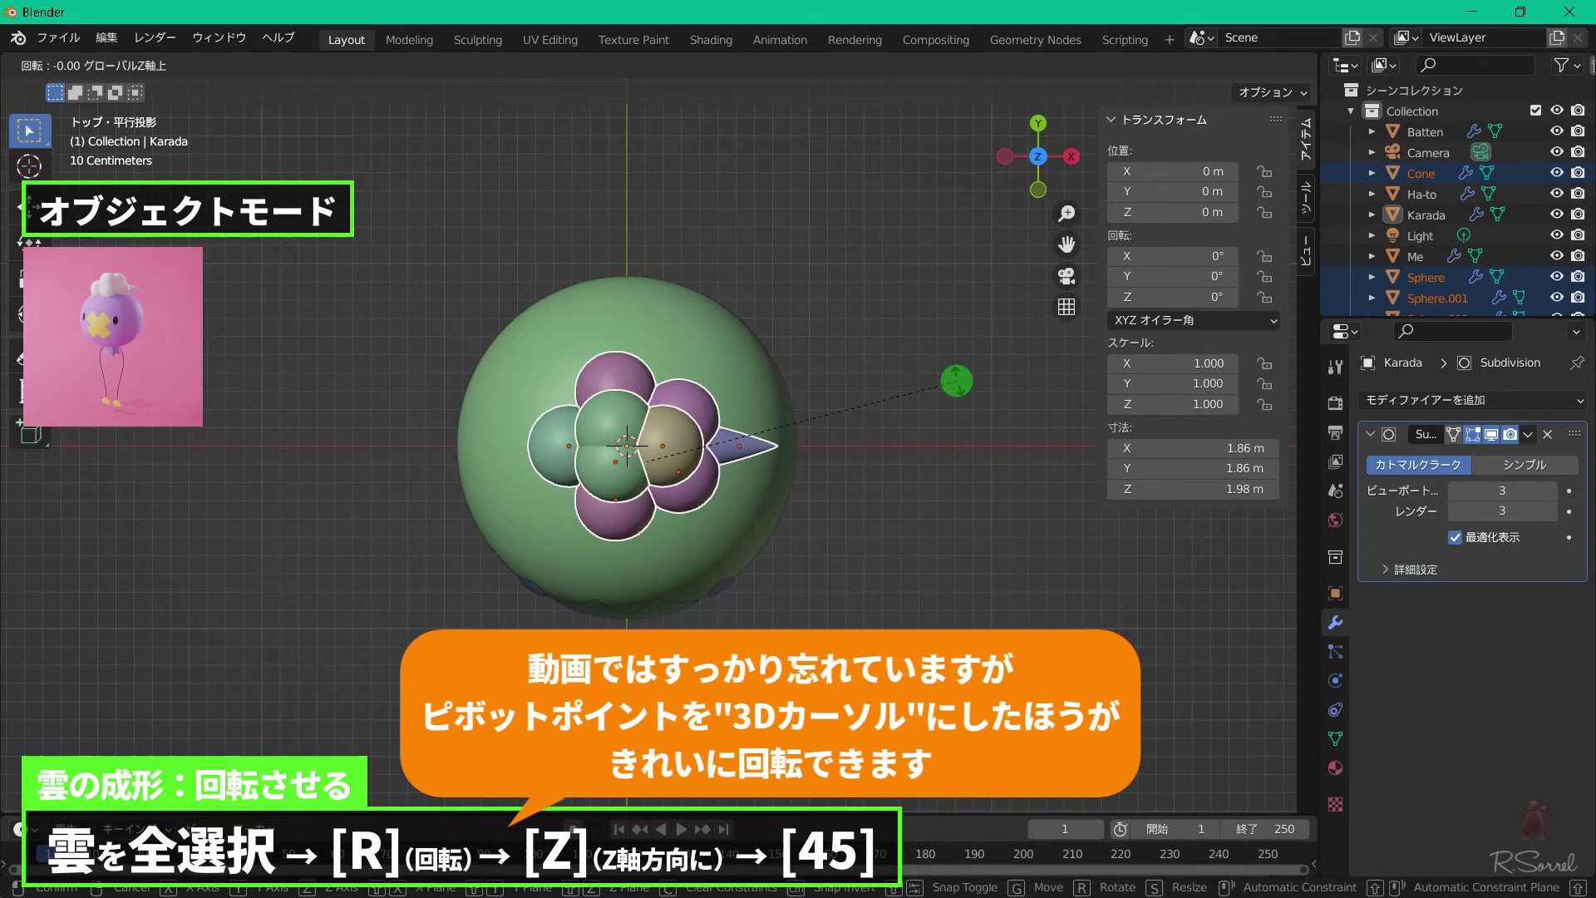
text(45)
key(Return)
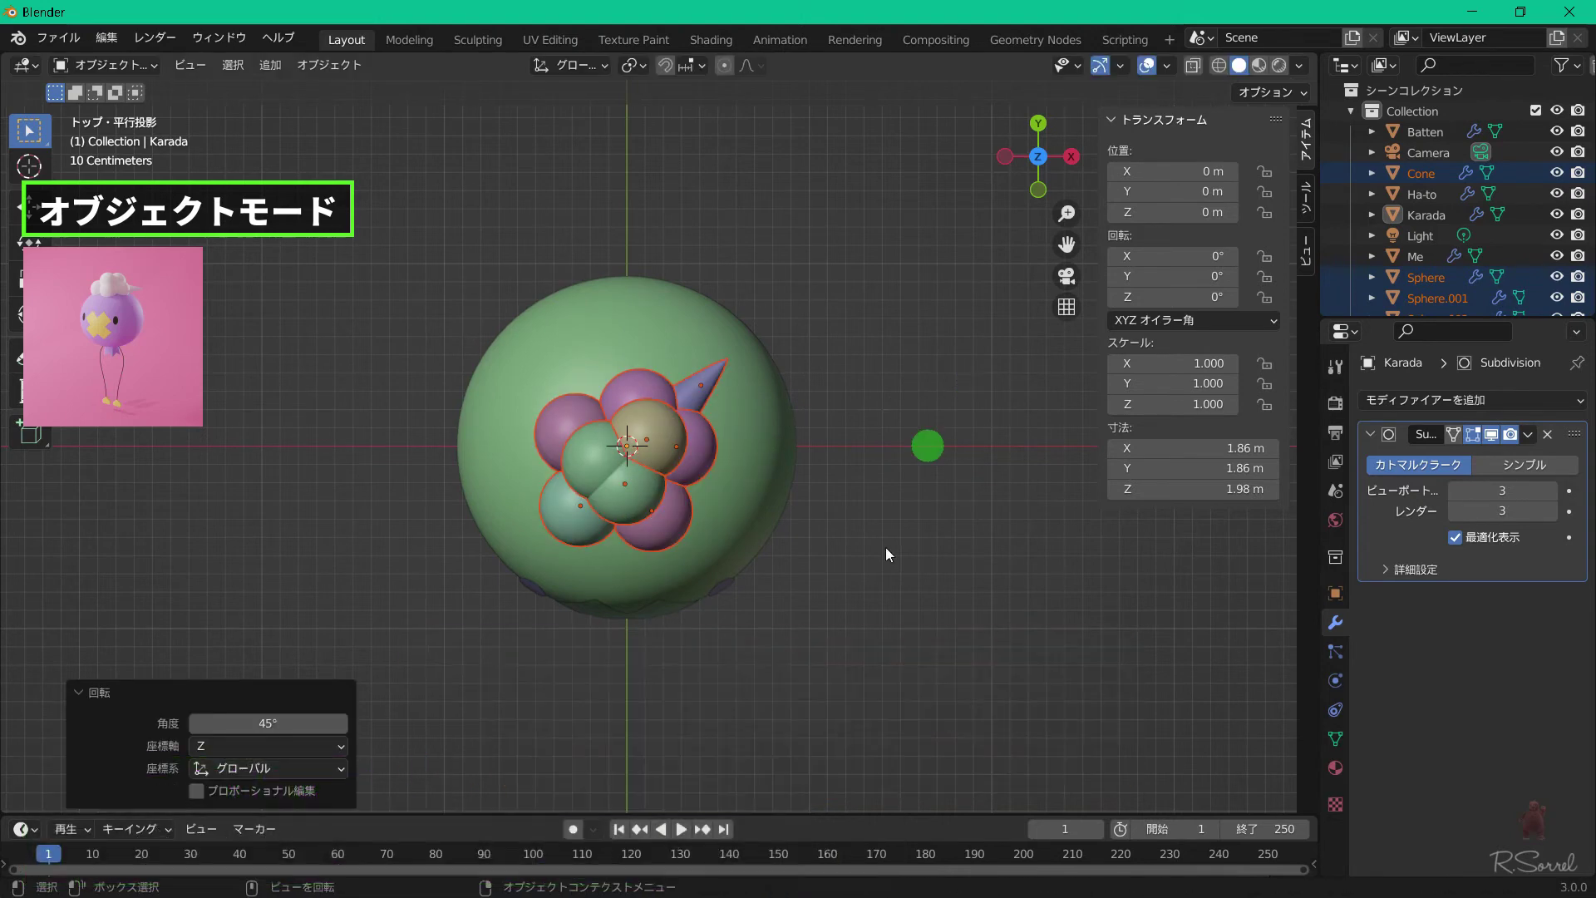
Apply rotation and scale to the selected cloud parts.
middle_drag(858, 594, 846, 399)
key(KP_1)
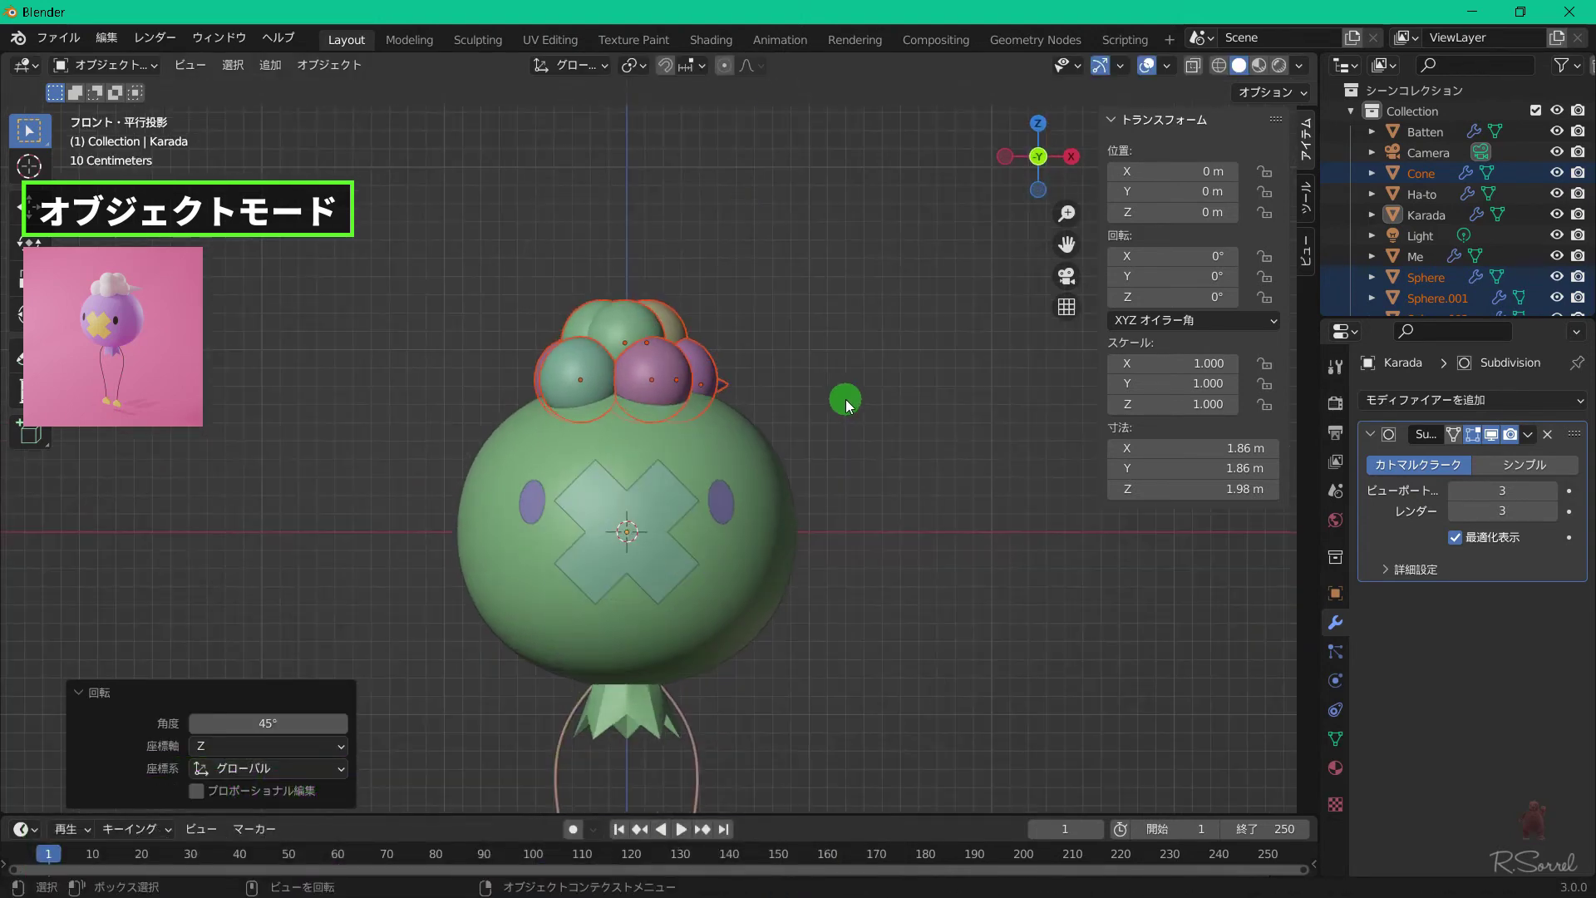
scroll(854, 399, down, 3)
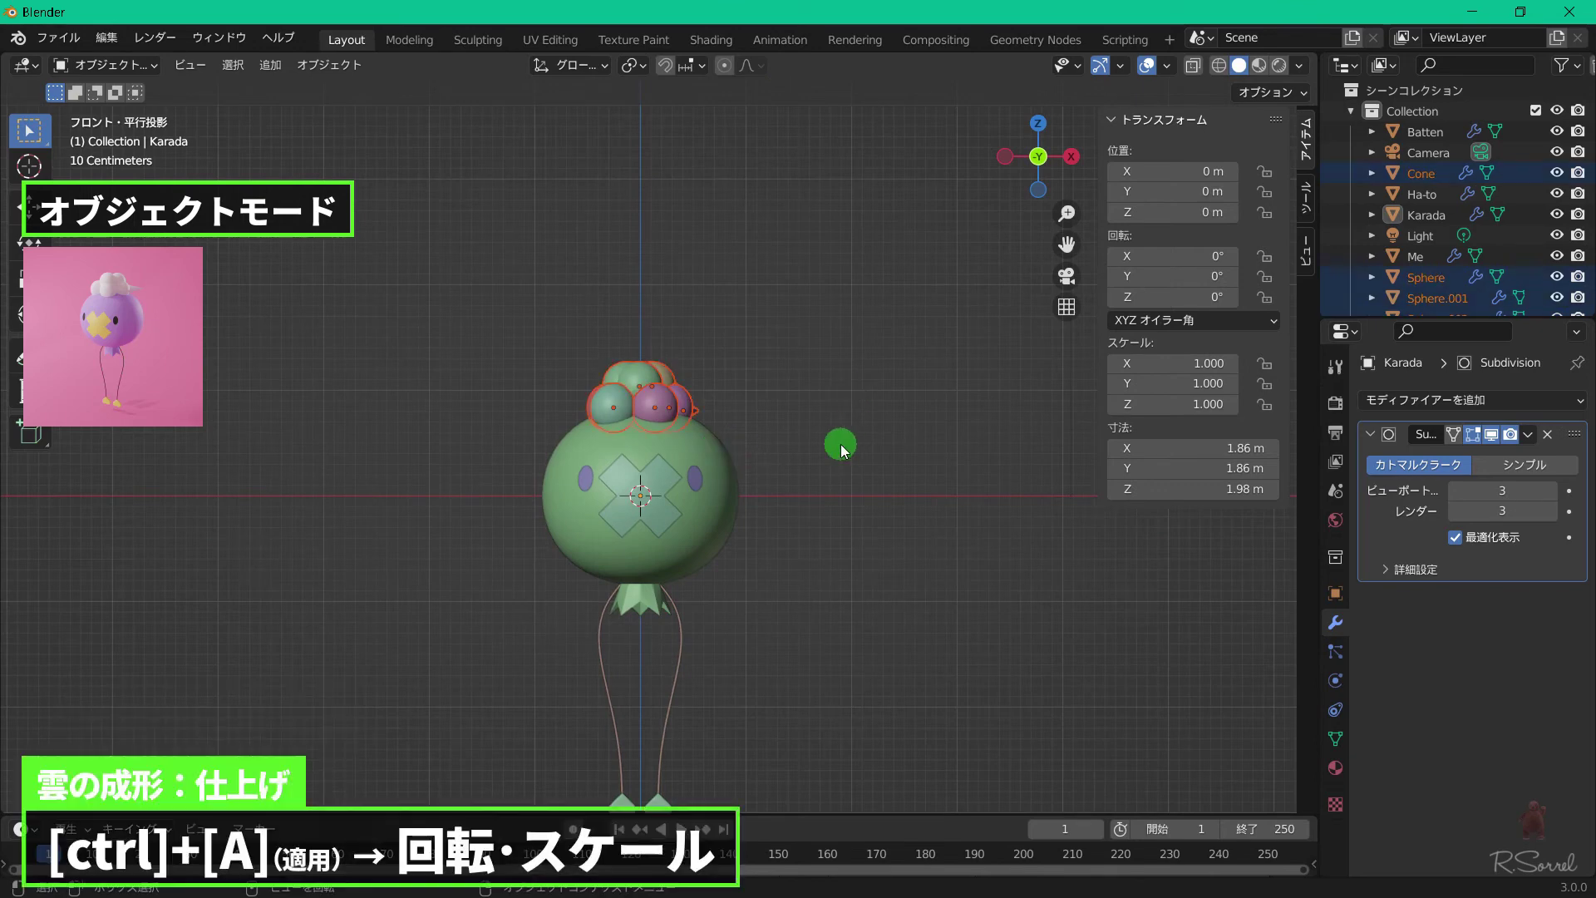
key(ctrl+a)
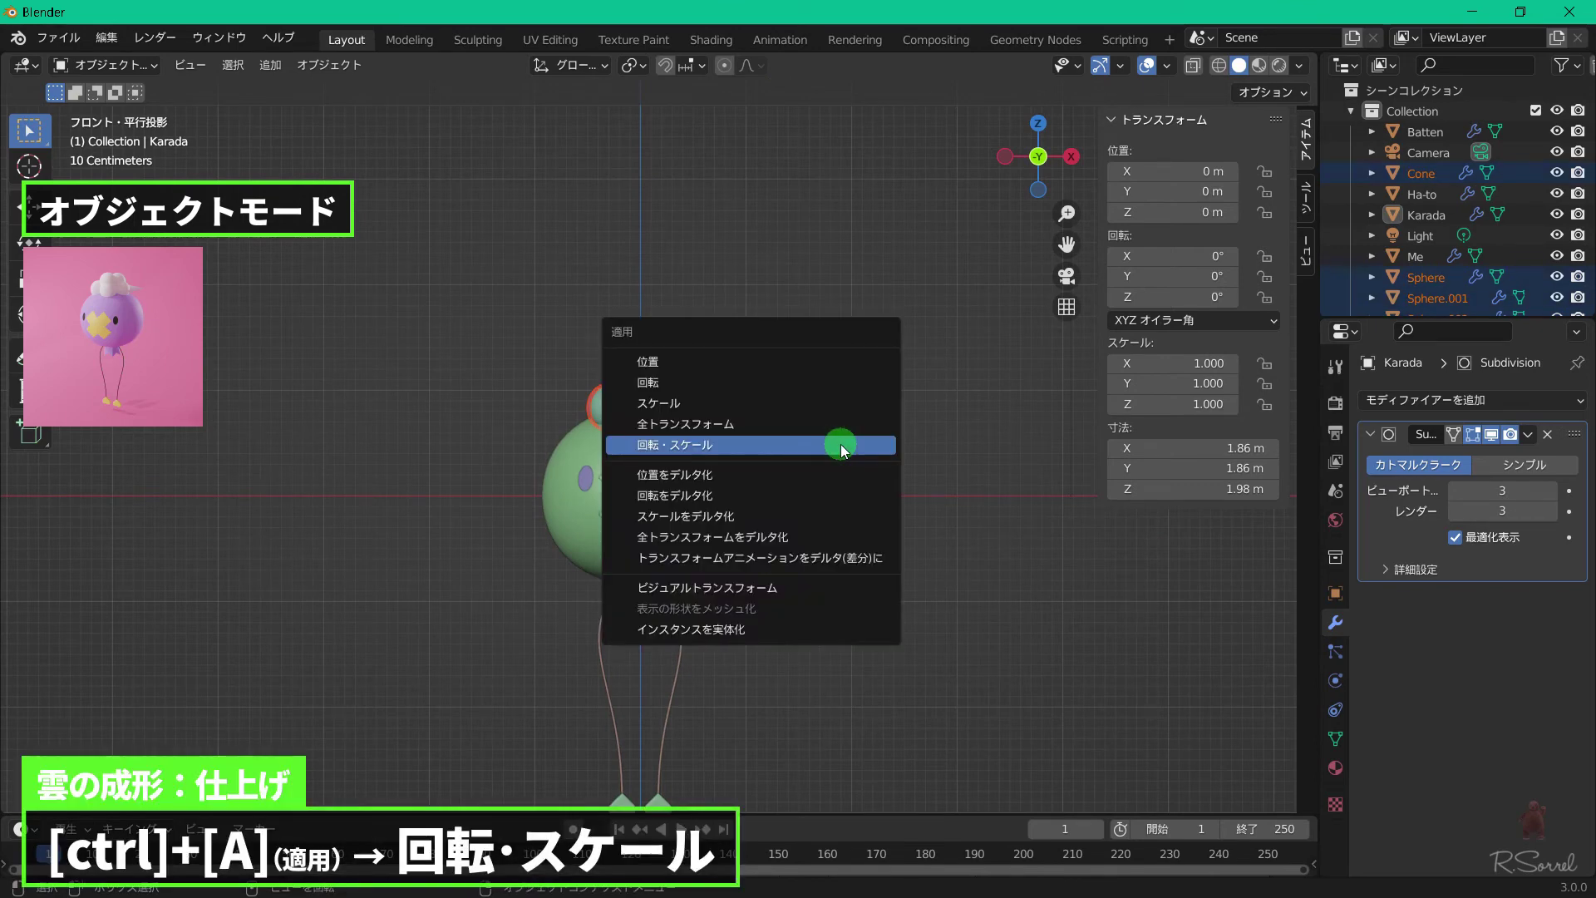
click(840, 444)
Rename the lower cloud spheres Kumo01, KUmo02 and Kumo03, starting with the two front ones.
scroll(841, 444, up, 2)
click(577, 367)
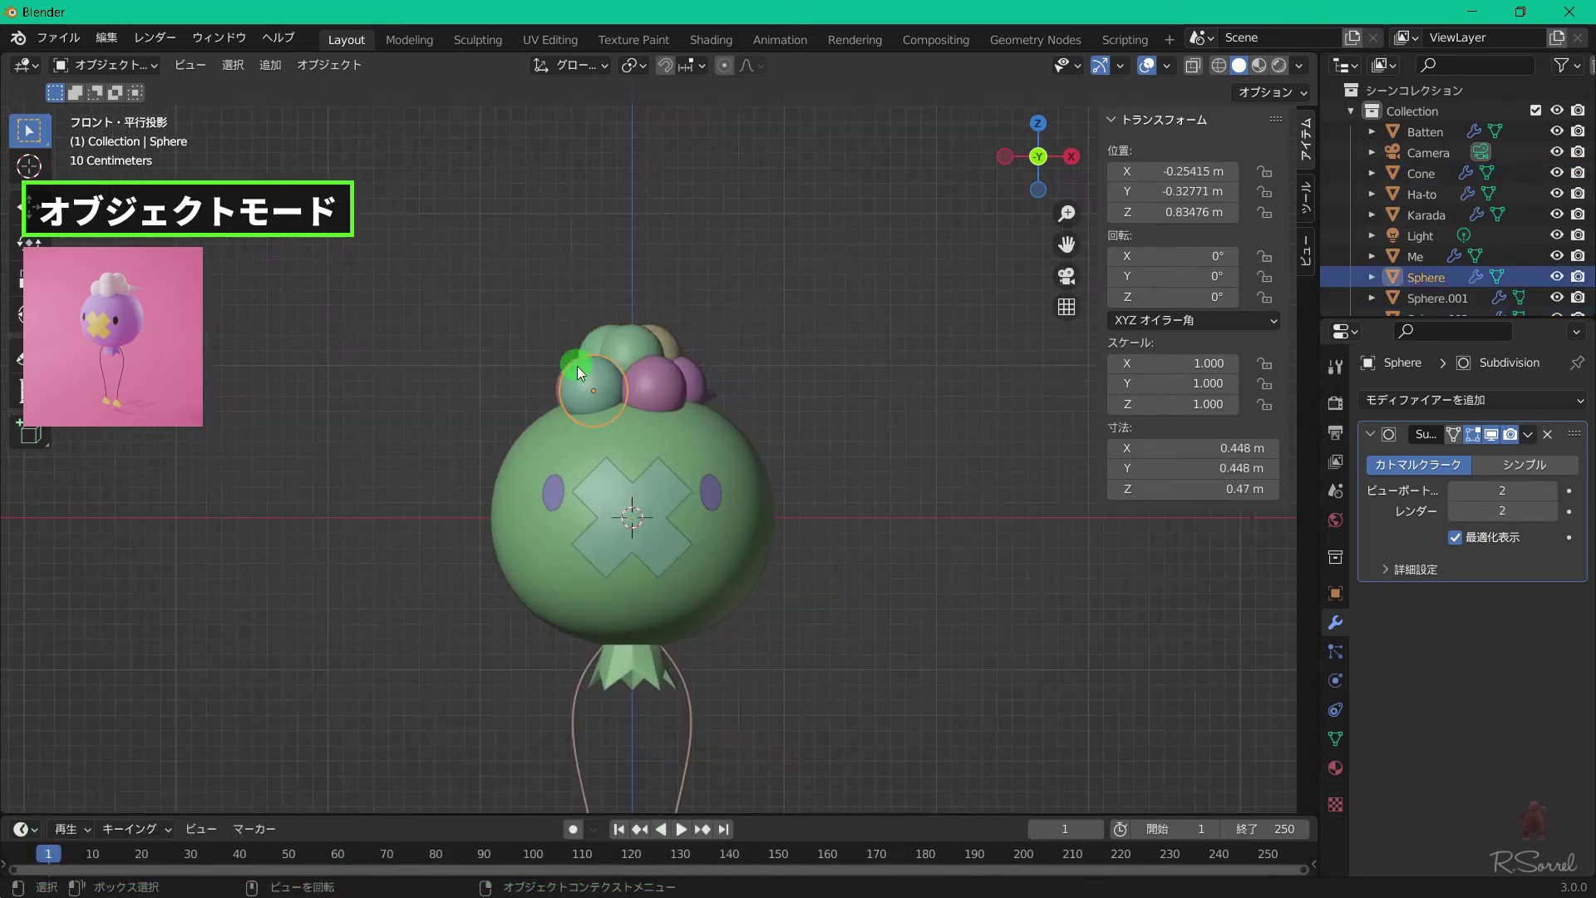
key(F2)
text(Kumo01)
key(Return)
click(670, 400)
key(F2)
text(KUmo02)
Rename the two upper cloud spheres Kumo04 and Kumo05 and the cone Kumo06.
click(631, 348)
key(F2)
text(Kumo04)
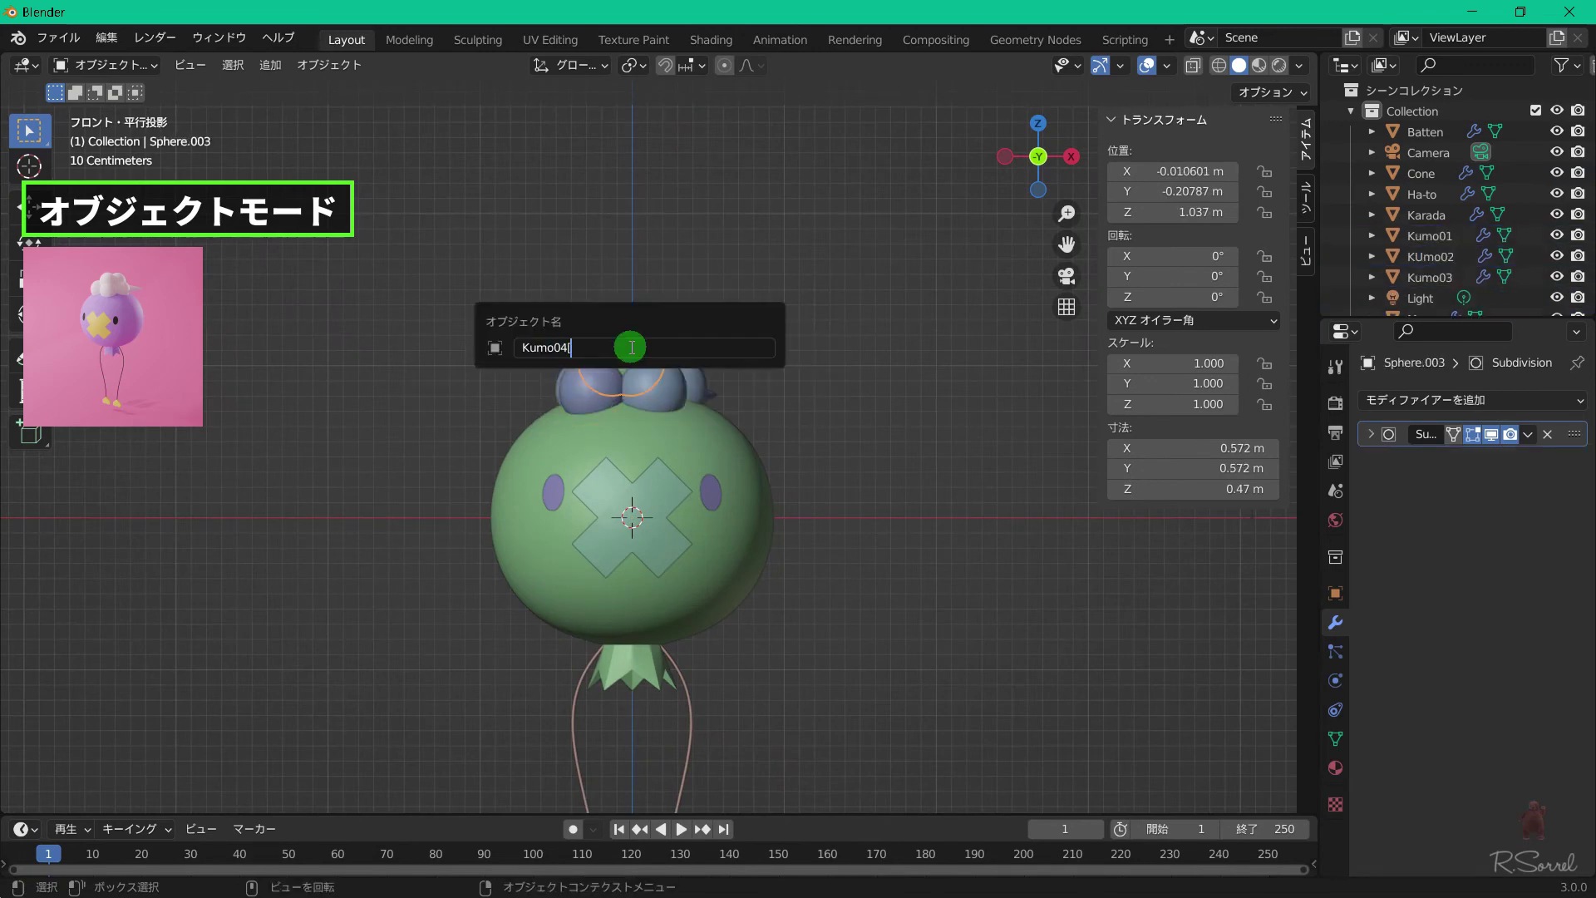
key(Return)
click(676, 338)
key(F2)
text(Kumo05)
key(Return)
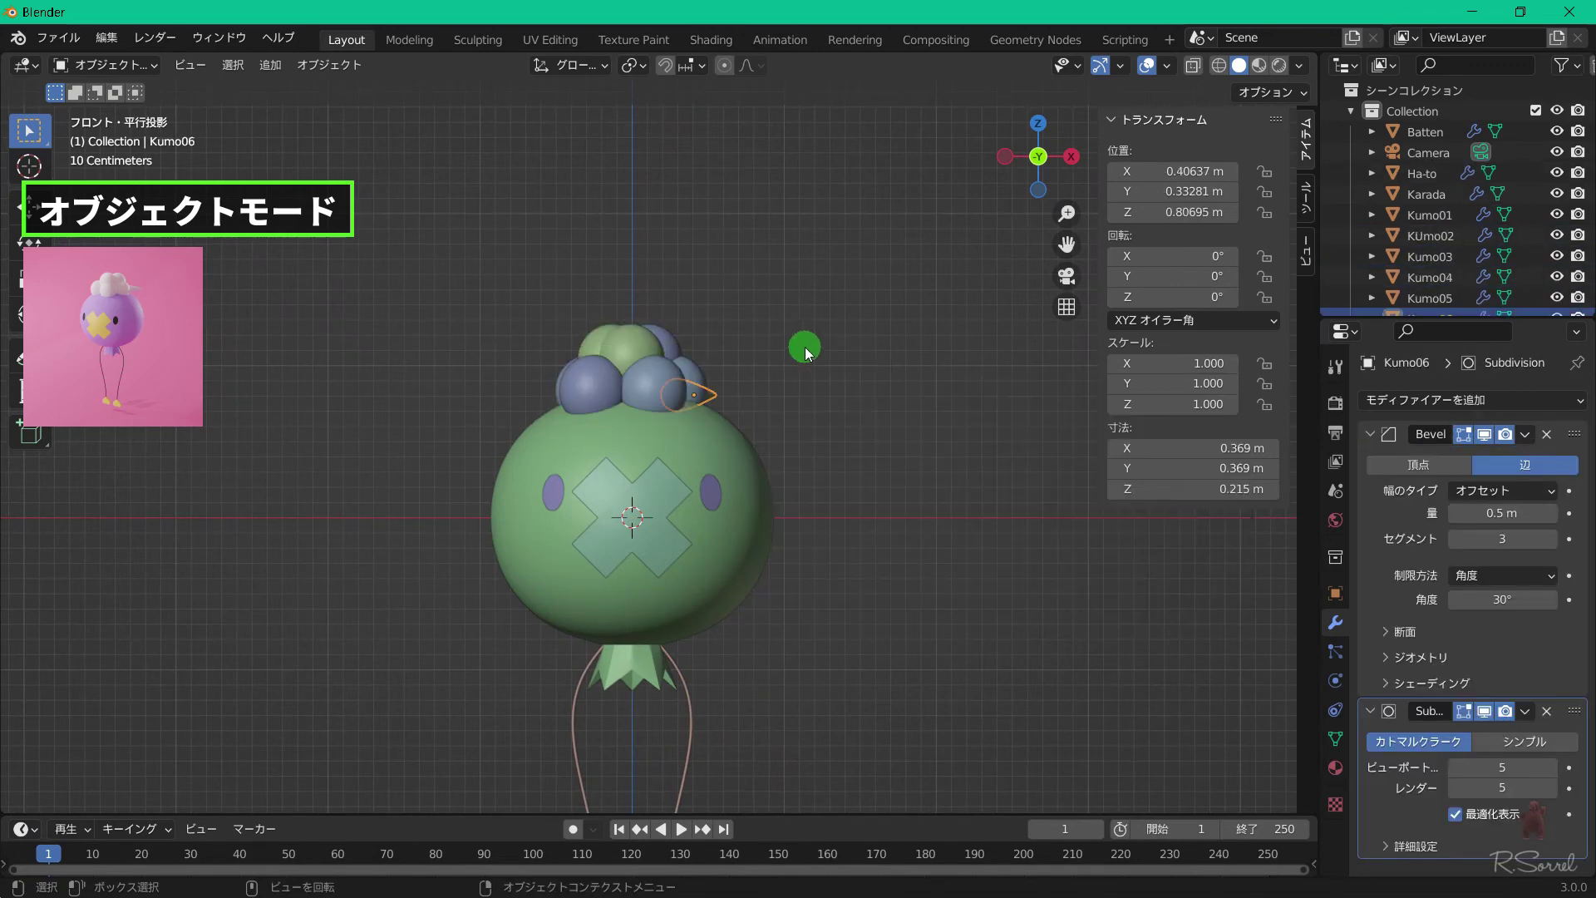
Show the viewport in Material Preview shading and give the Karada body a new material named Murasaki.
scroll(805, 349, down, 5)
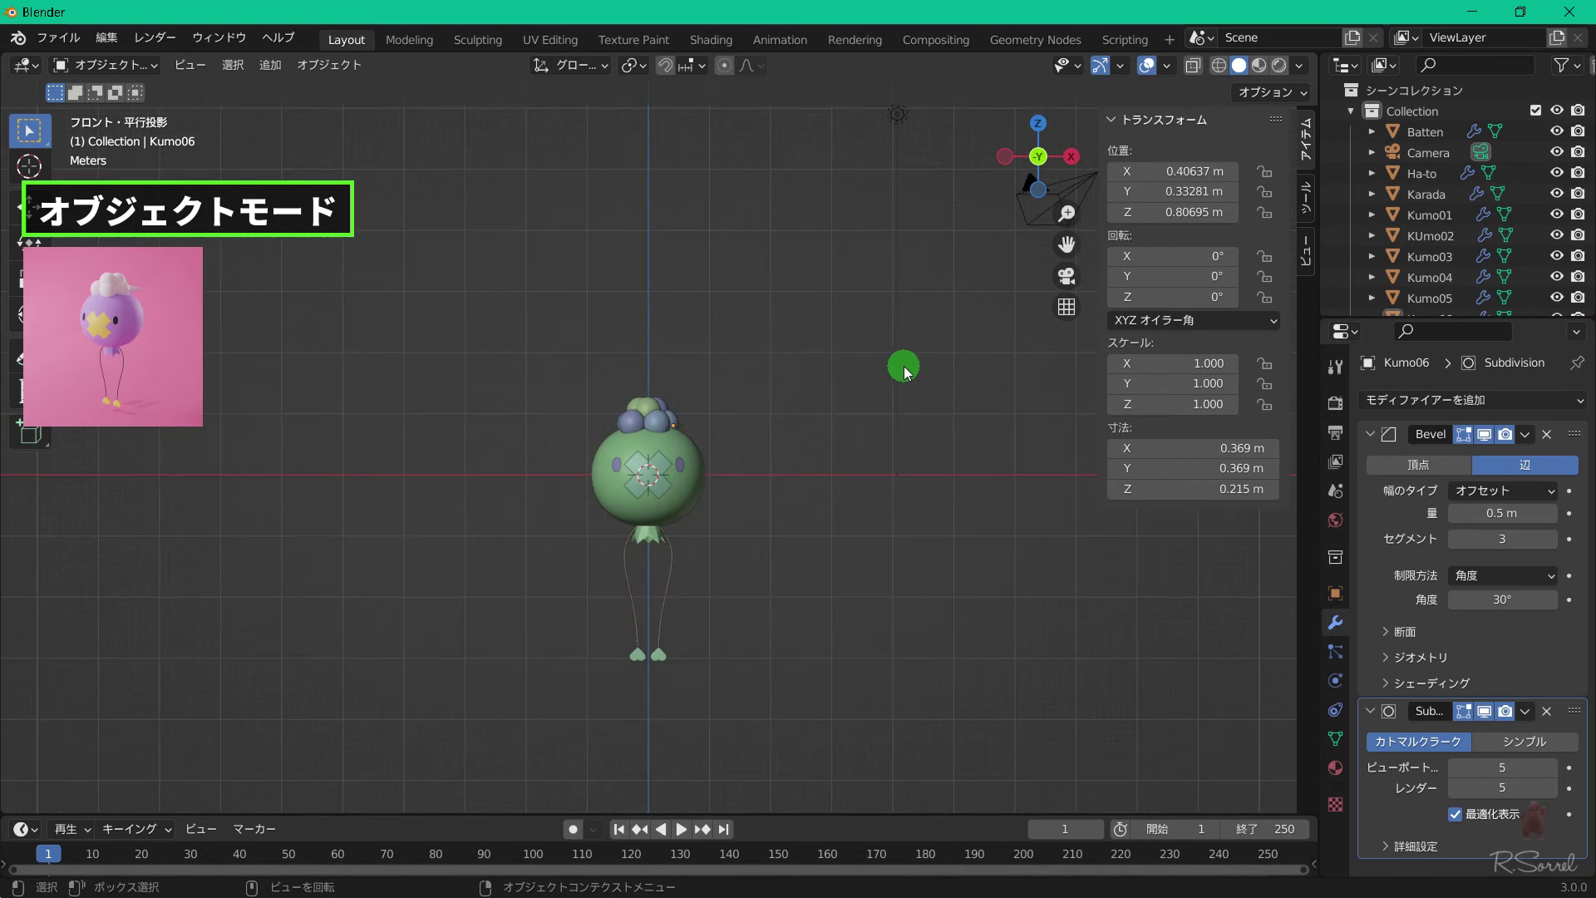
click(1261, 71)
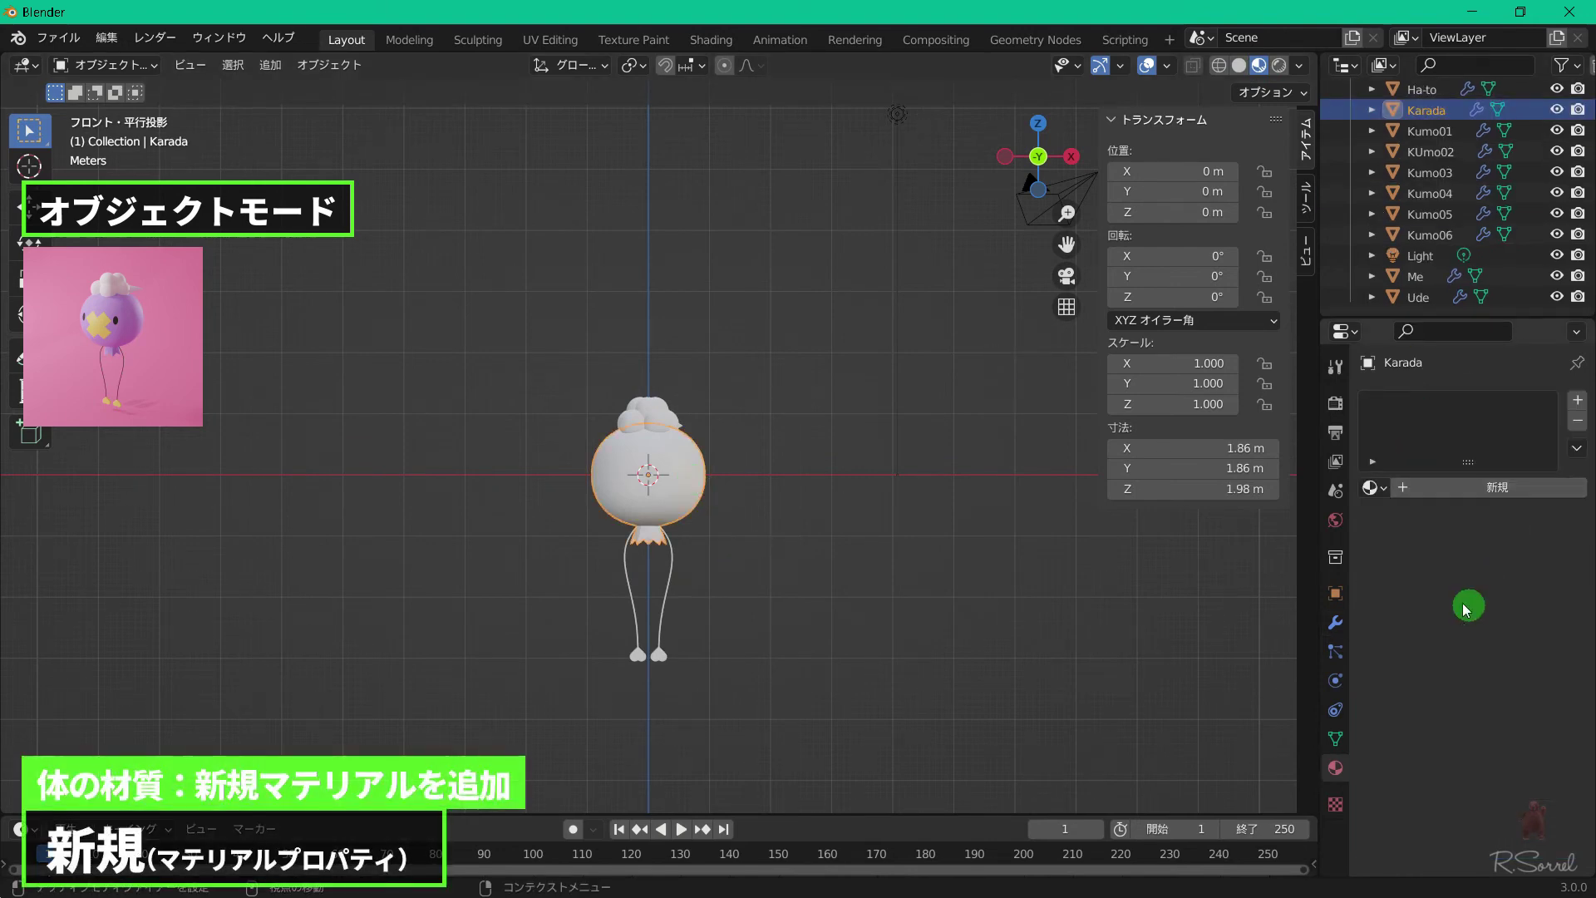
click(1463, 490)
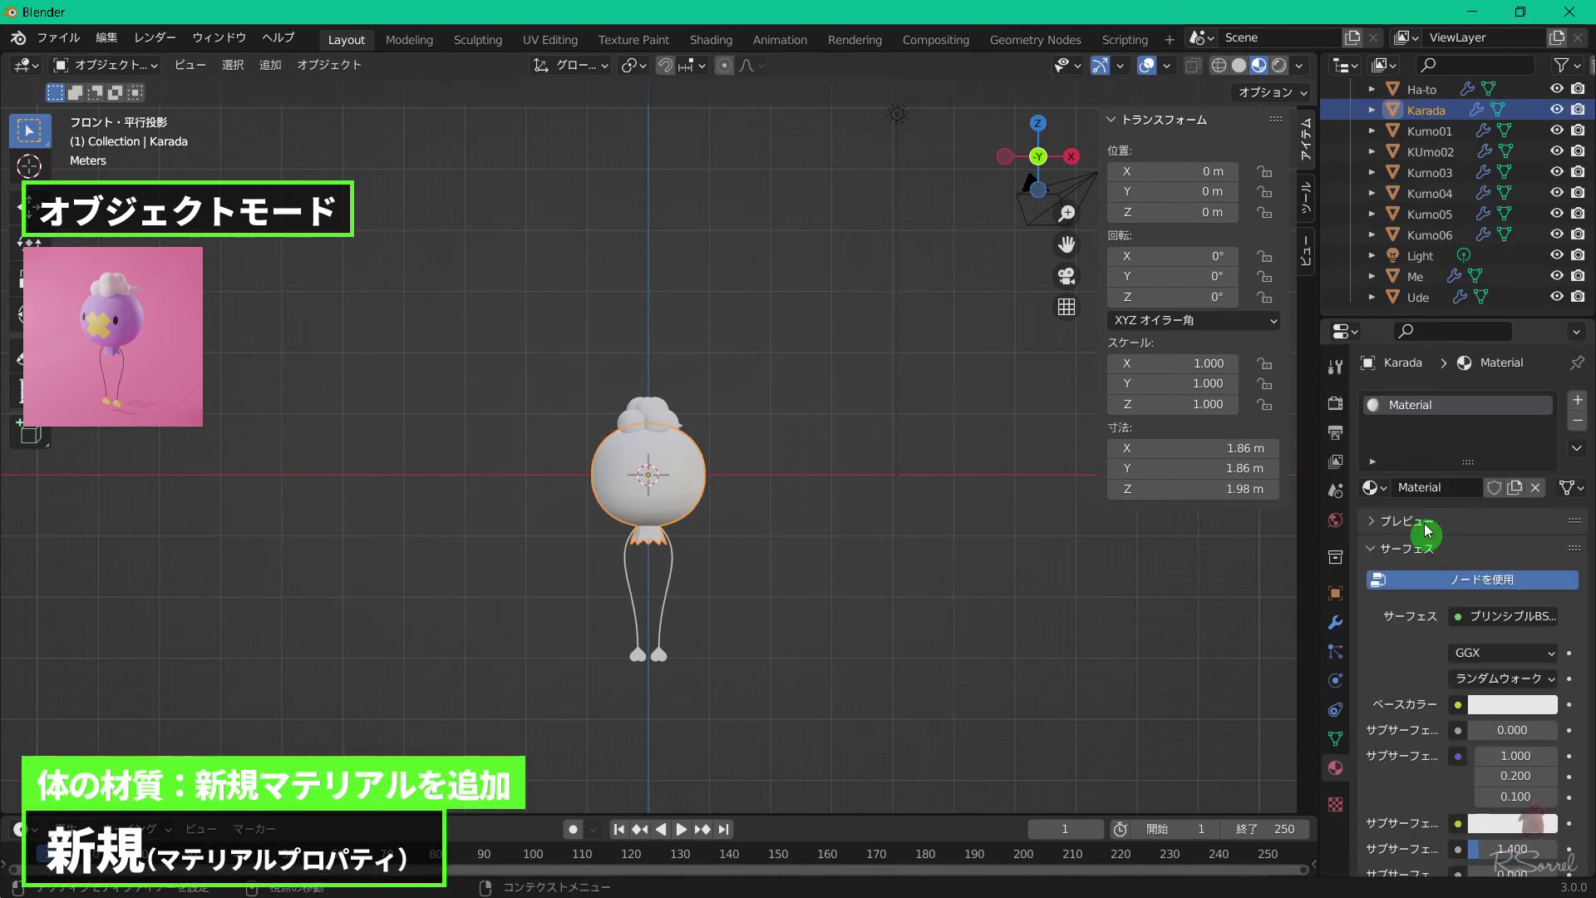
double_click(1418, 488)
text(Murasaki)
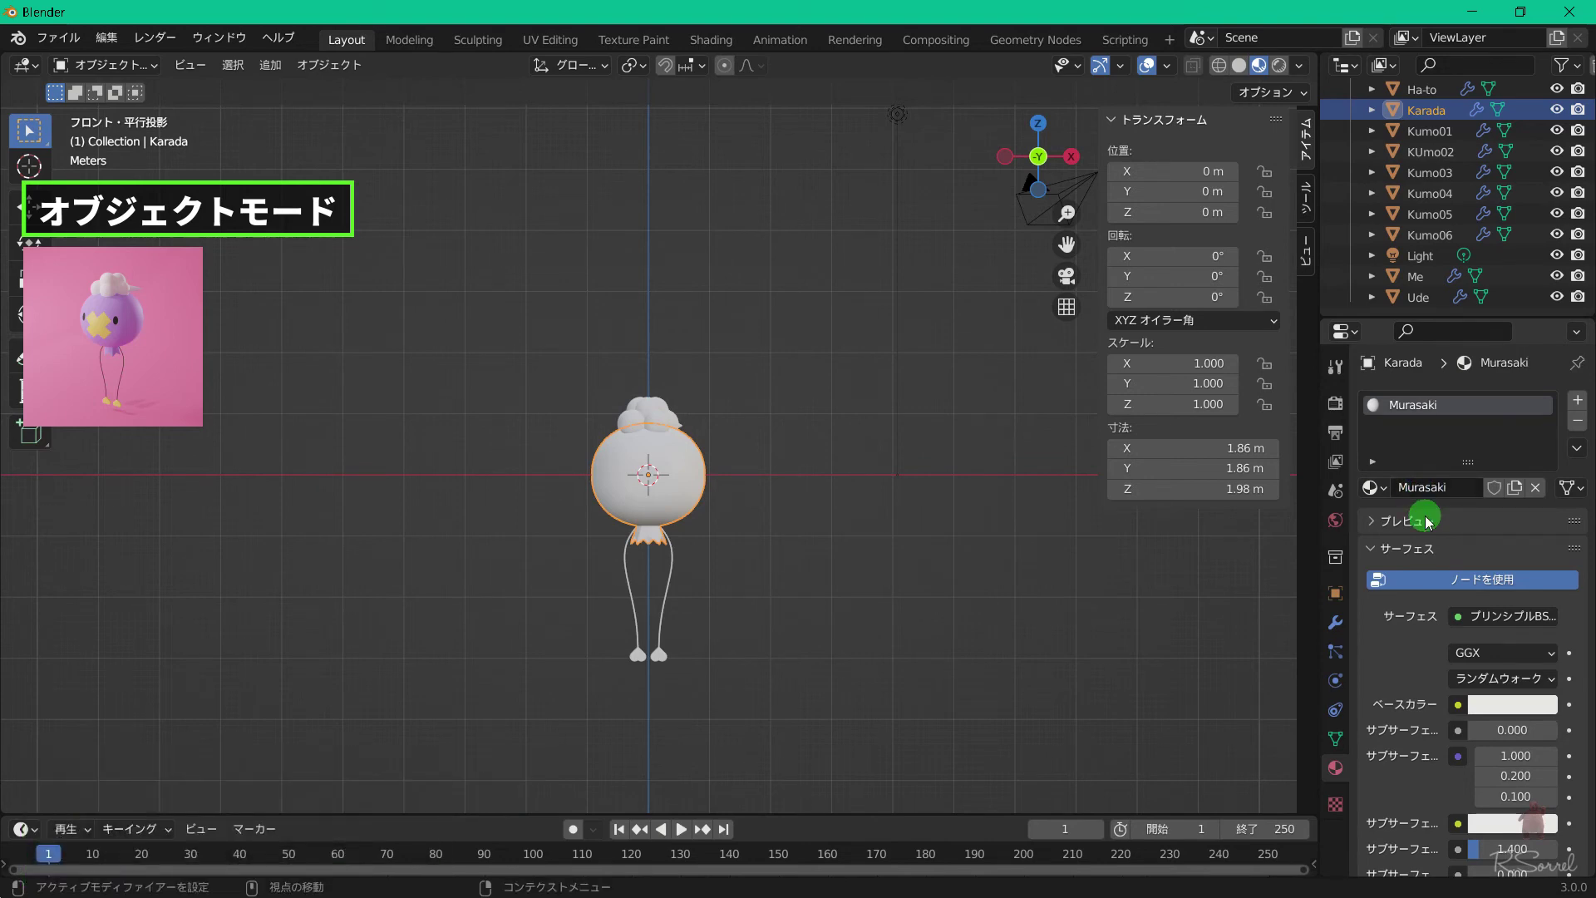
Set the Murasaki material's base colour to light purple and its roughness to 0.7.
click(1509, 704)
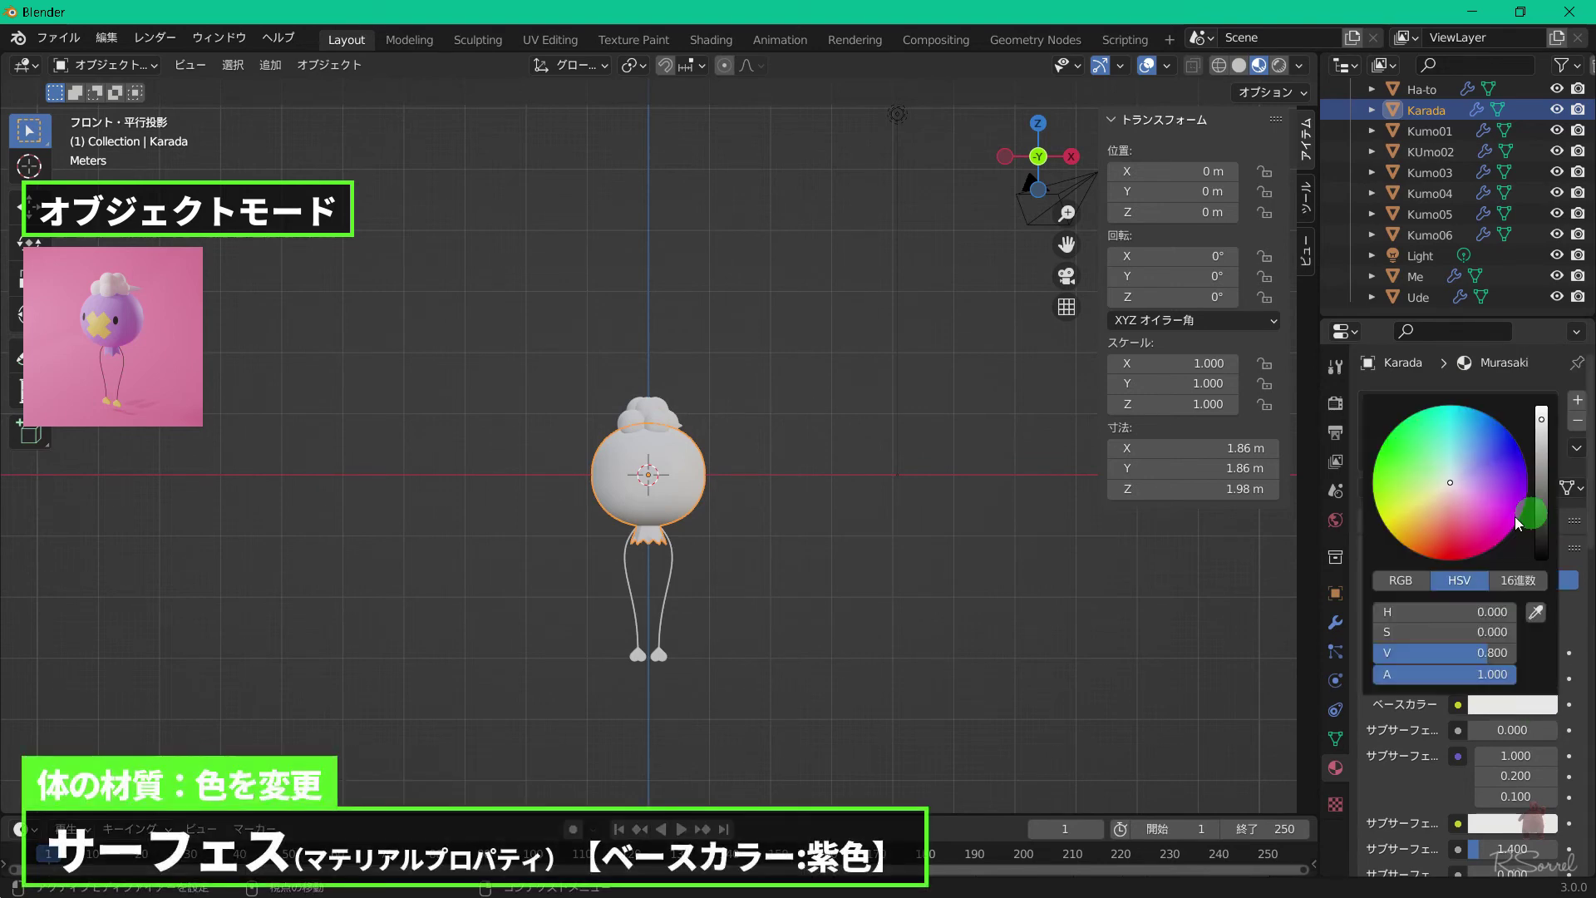
click(1480, 491)
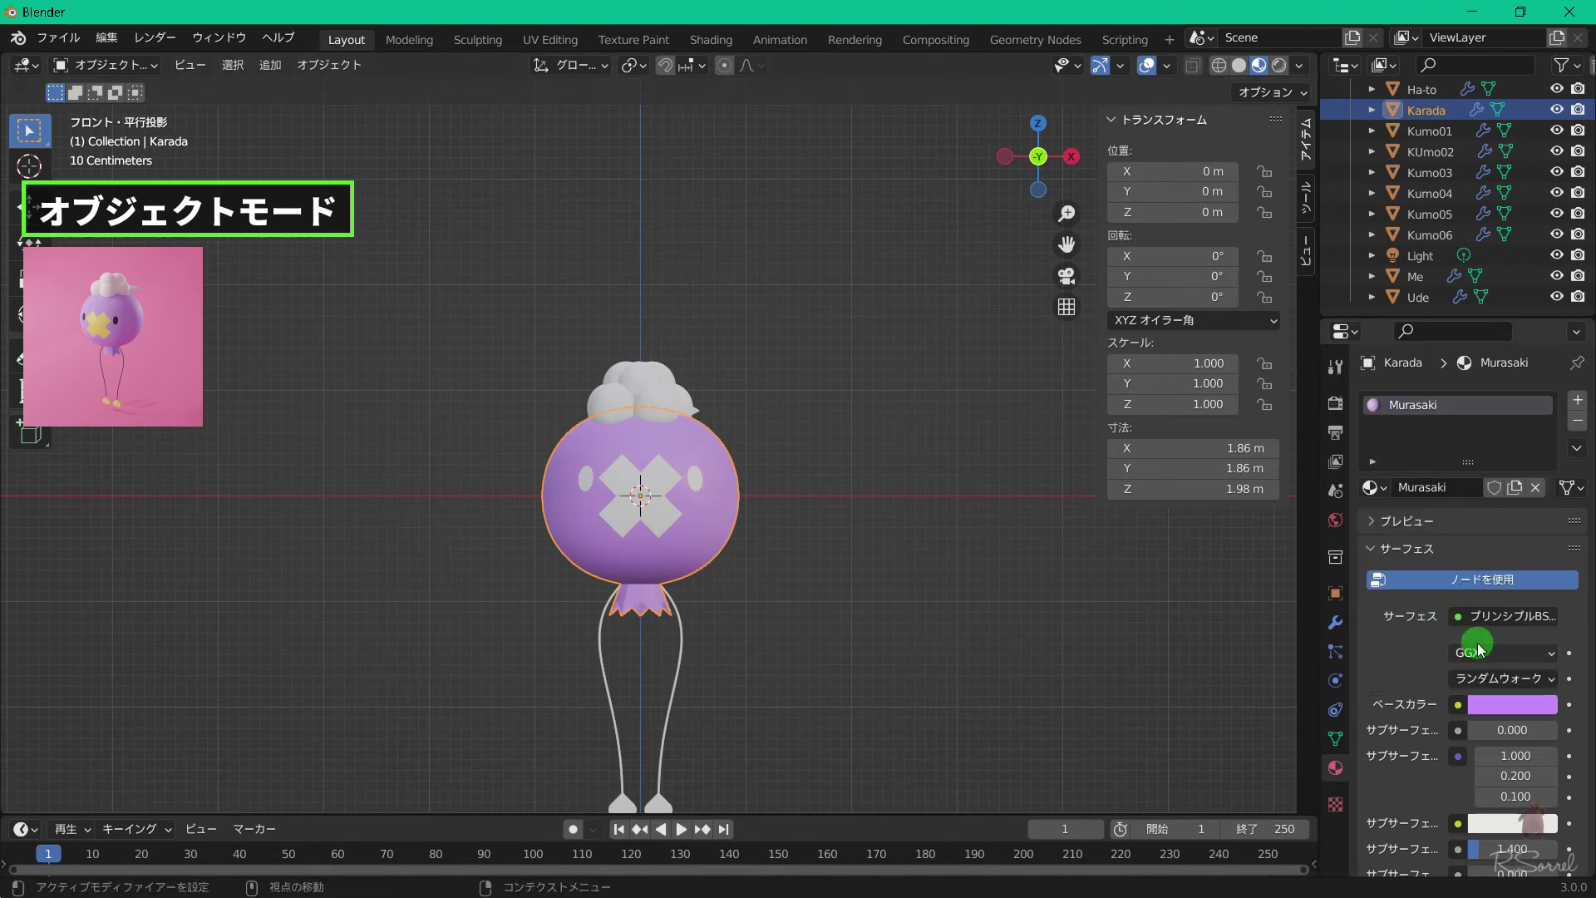
scroll(1478, 648, down, 8)
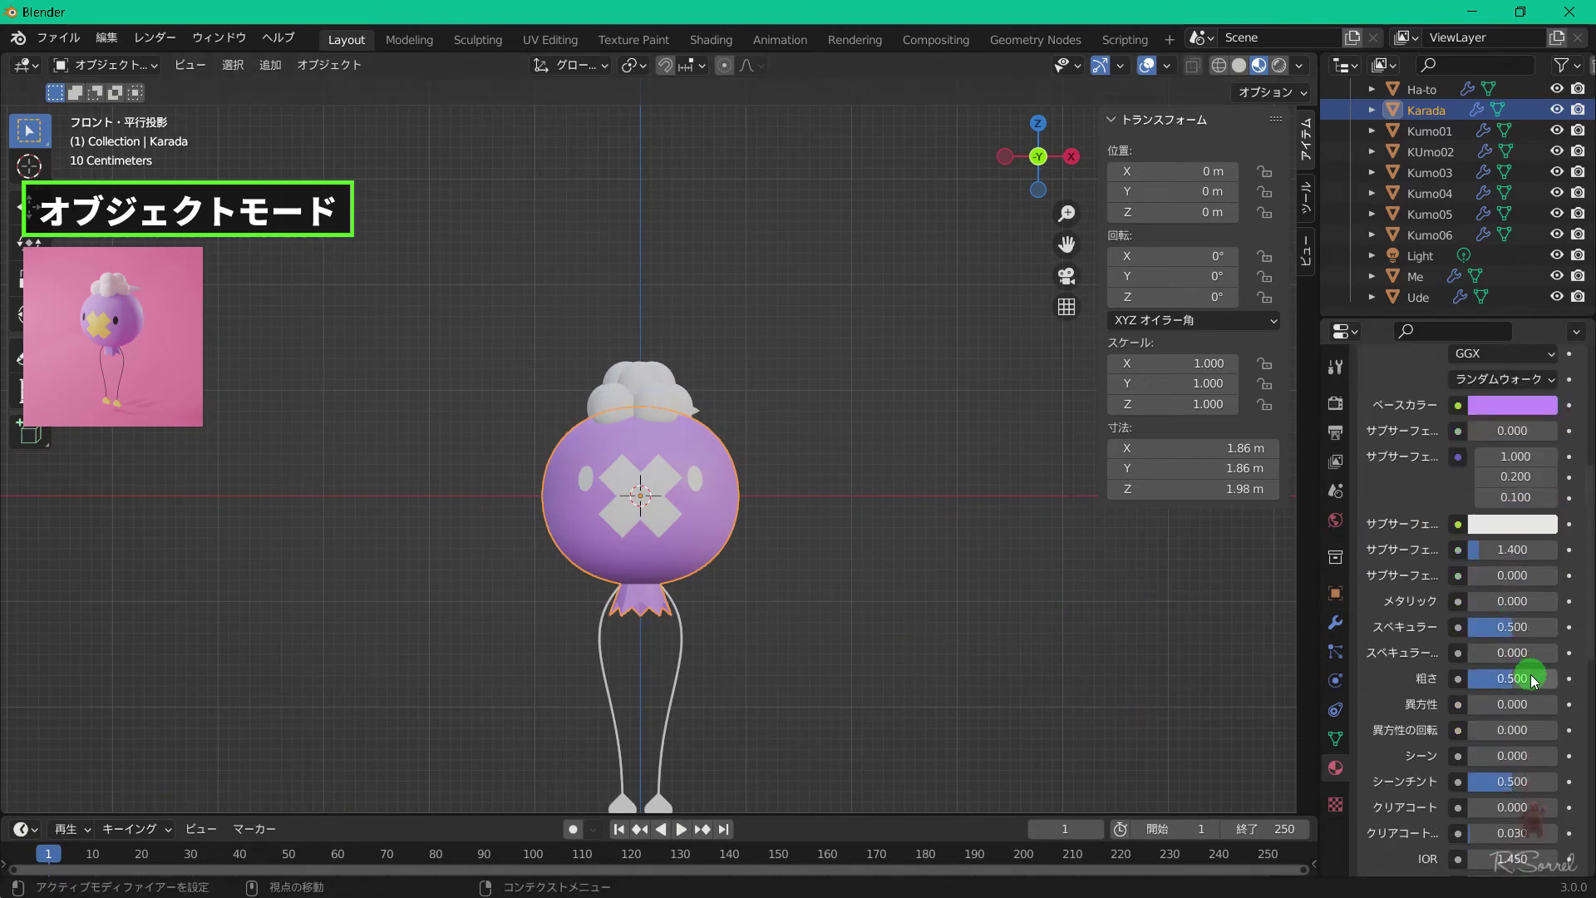
click(1534, 678)
text(0.7)
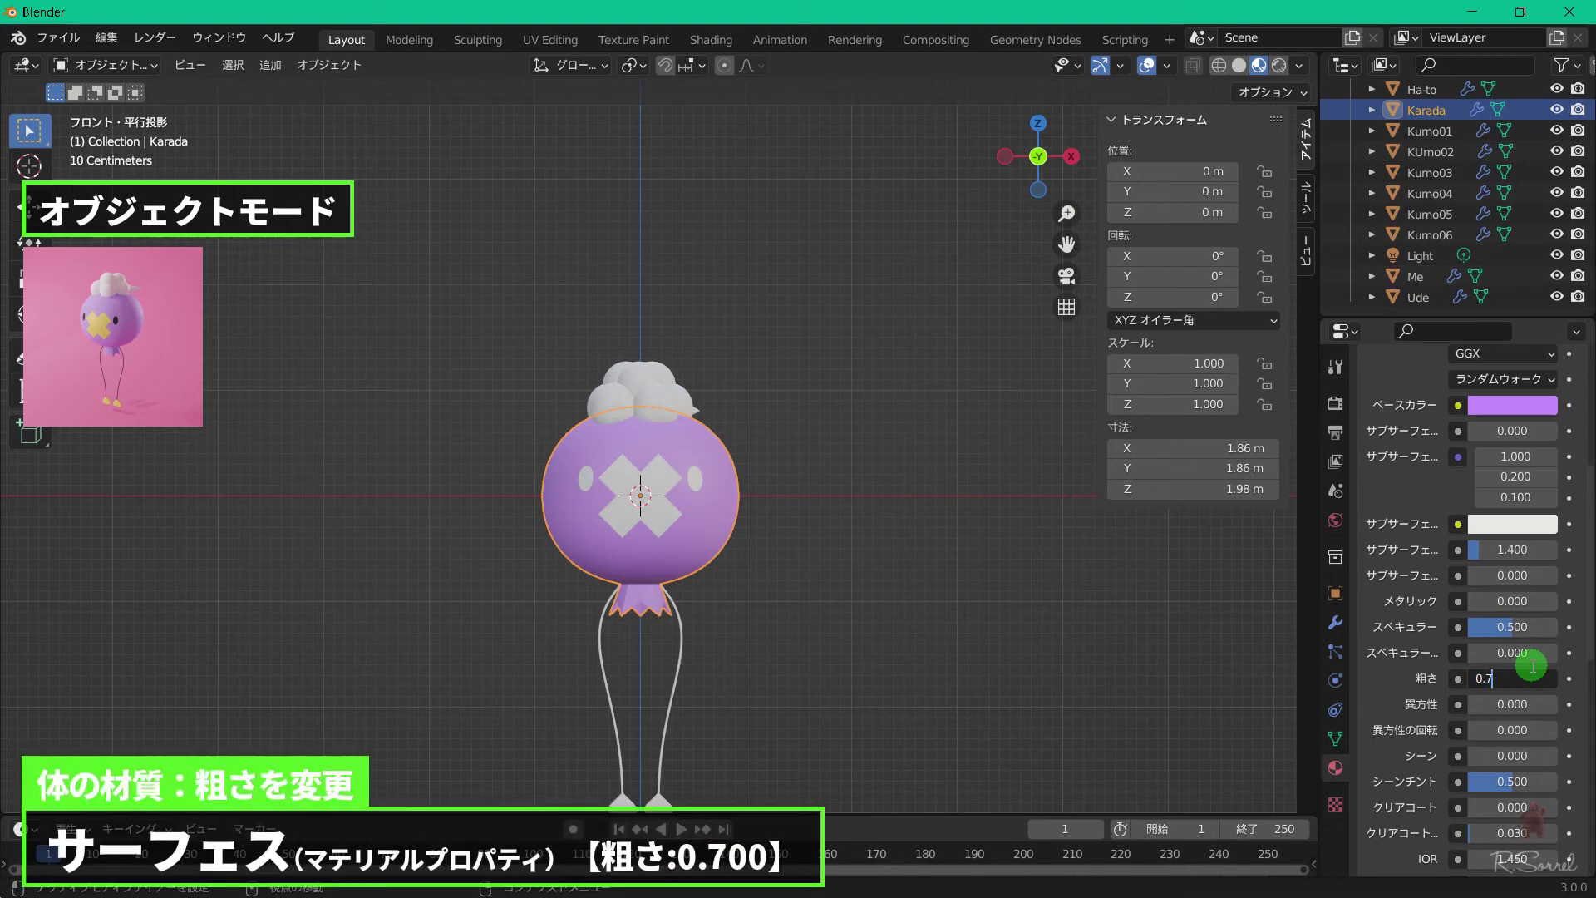
key(Return)
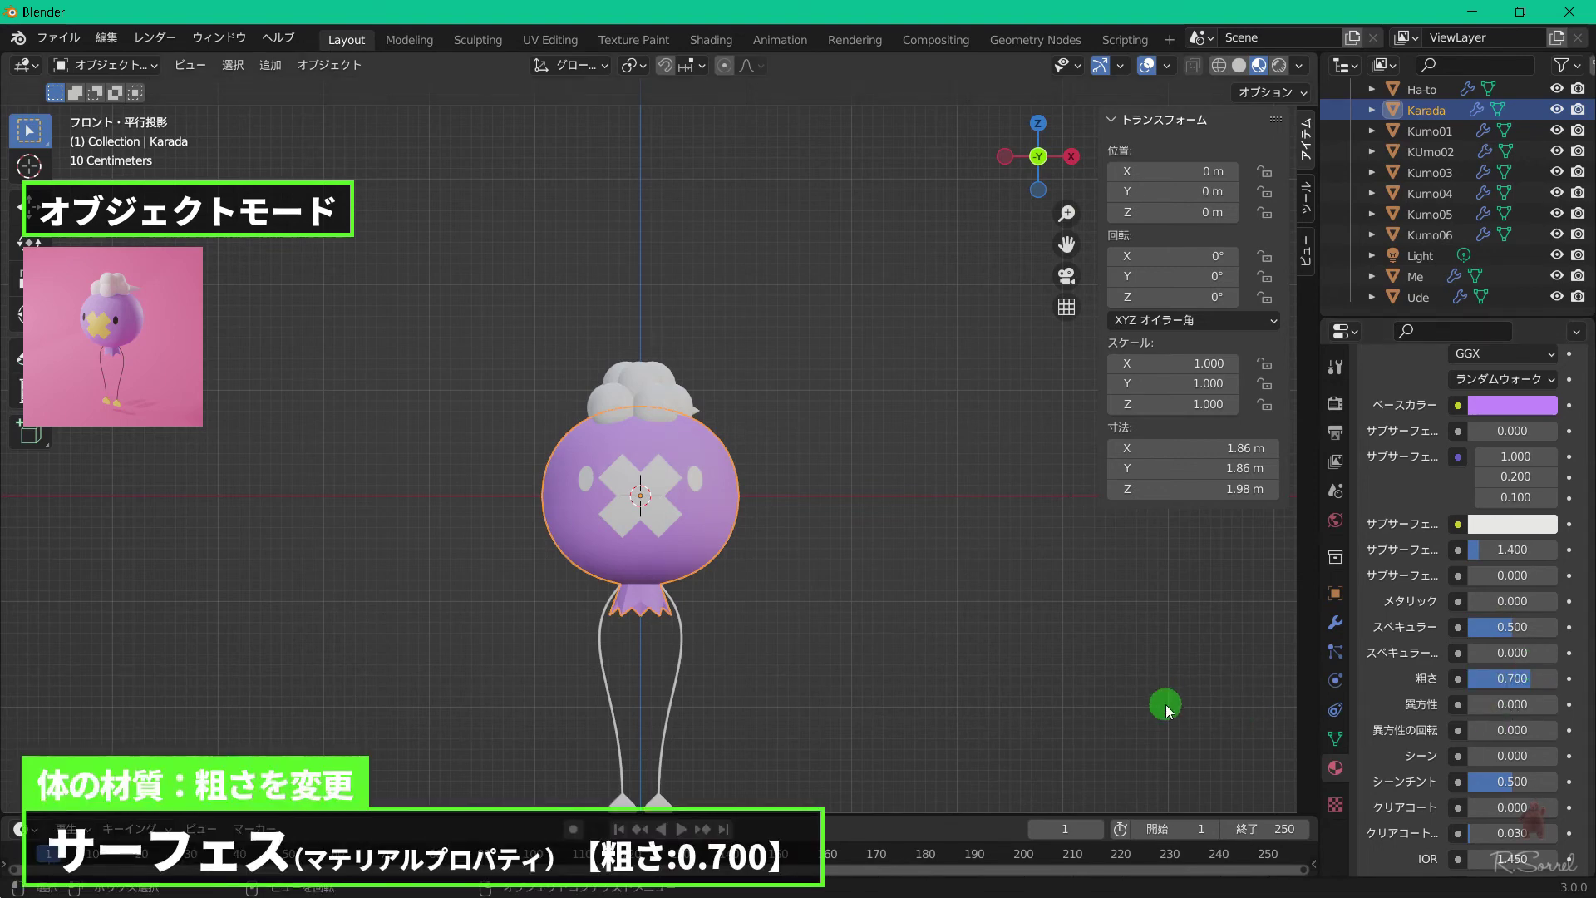
Give the X-shaped Batten object on the face a new material named Kiiro.
click(663, 480)
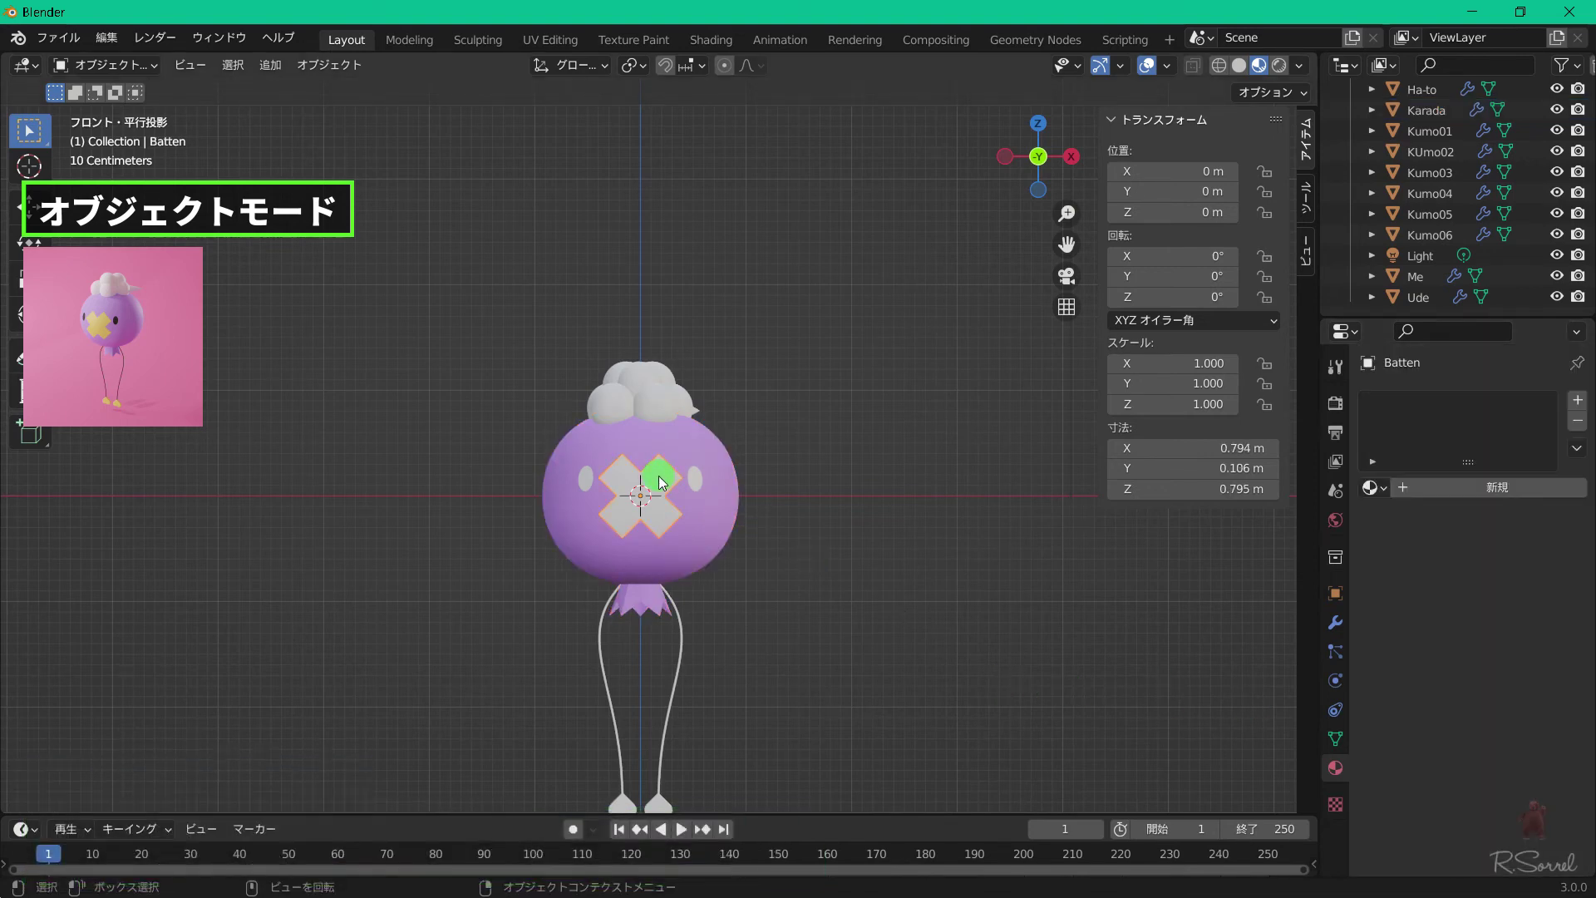
click(1420, 497)
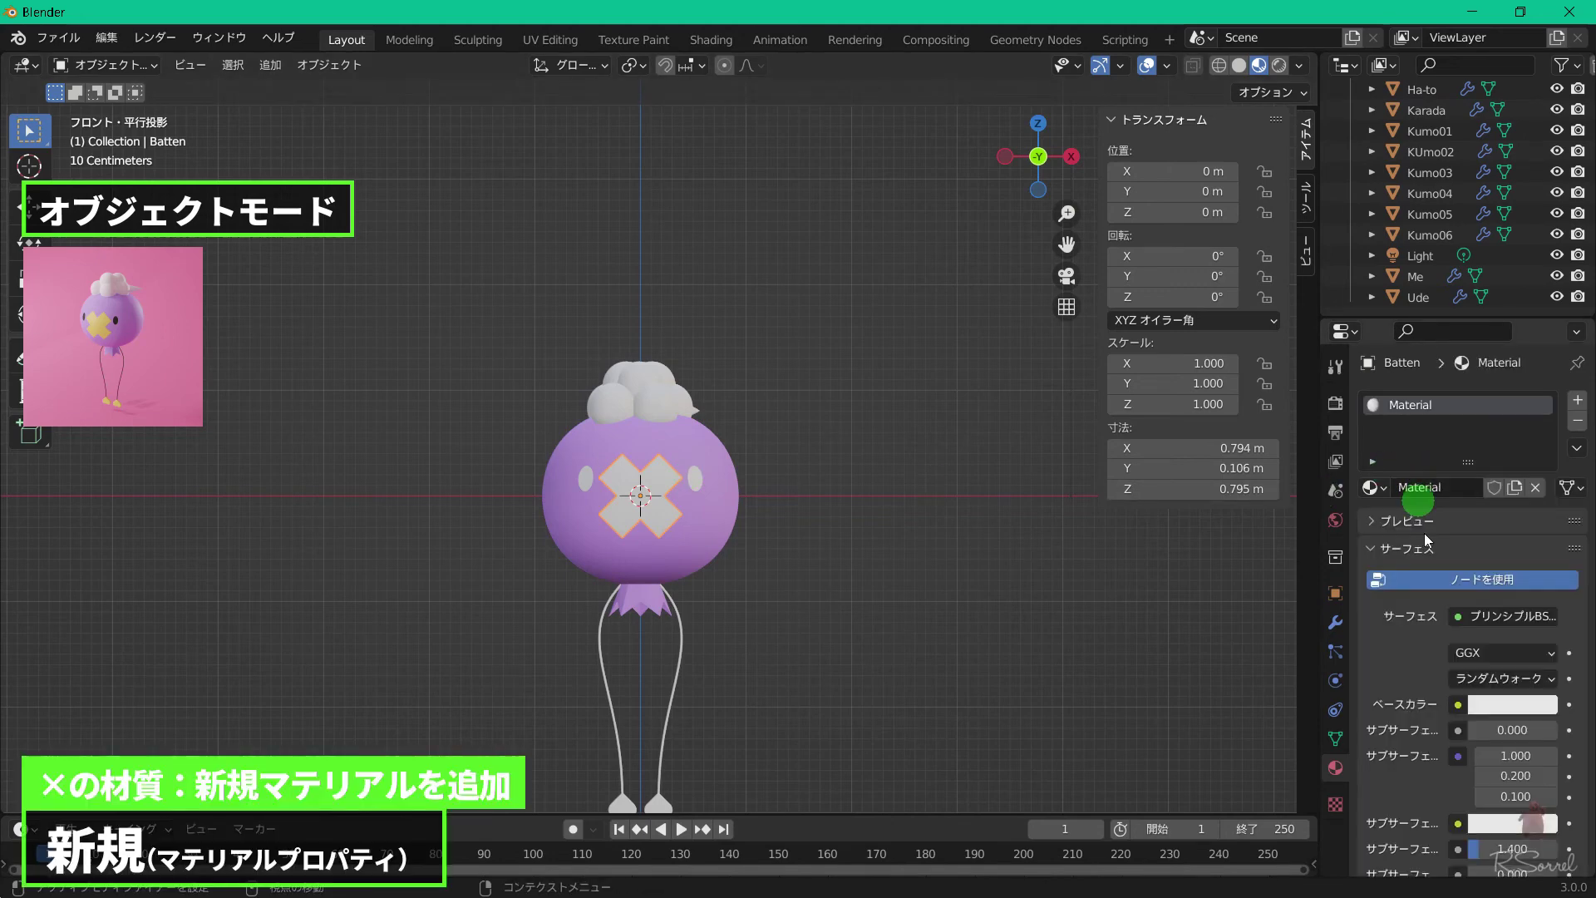
double_click(1426, 494)
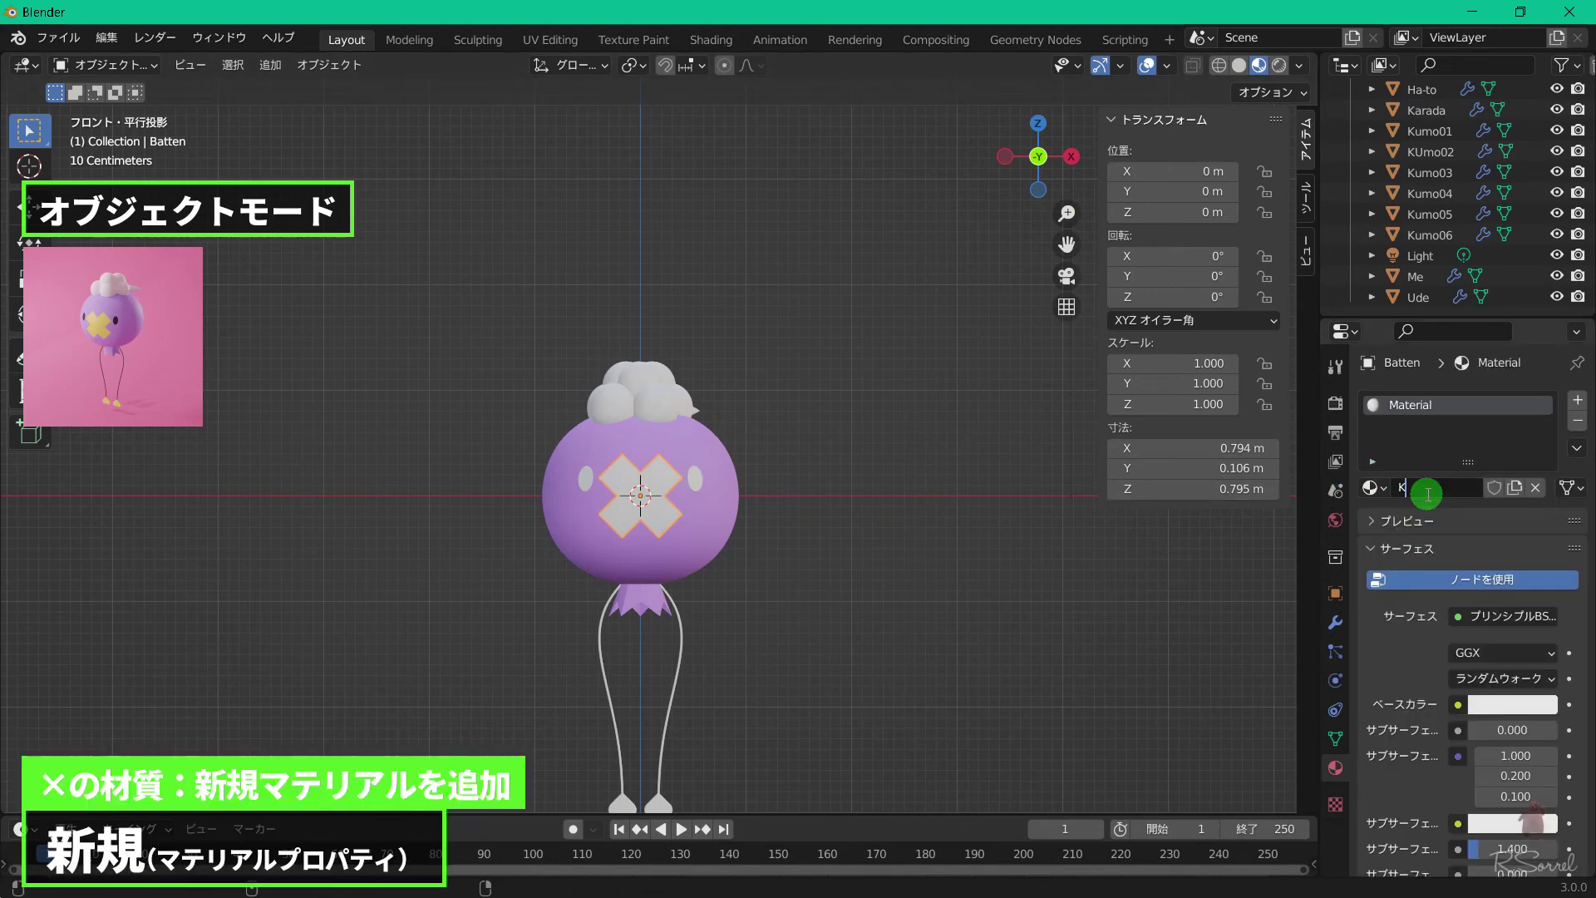
Set the Kiiro material's base colour to bright yellow at value 1.000 and its roughness to 0.7.
click(1549, 708)
drag(1541, 420, 1542, 394)
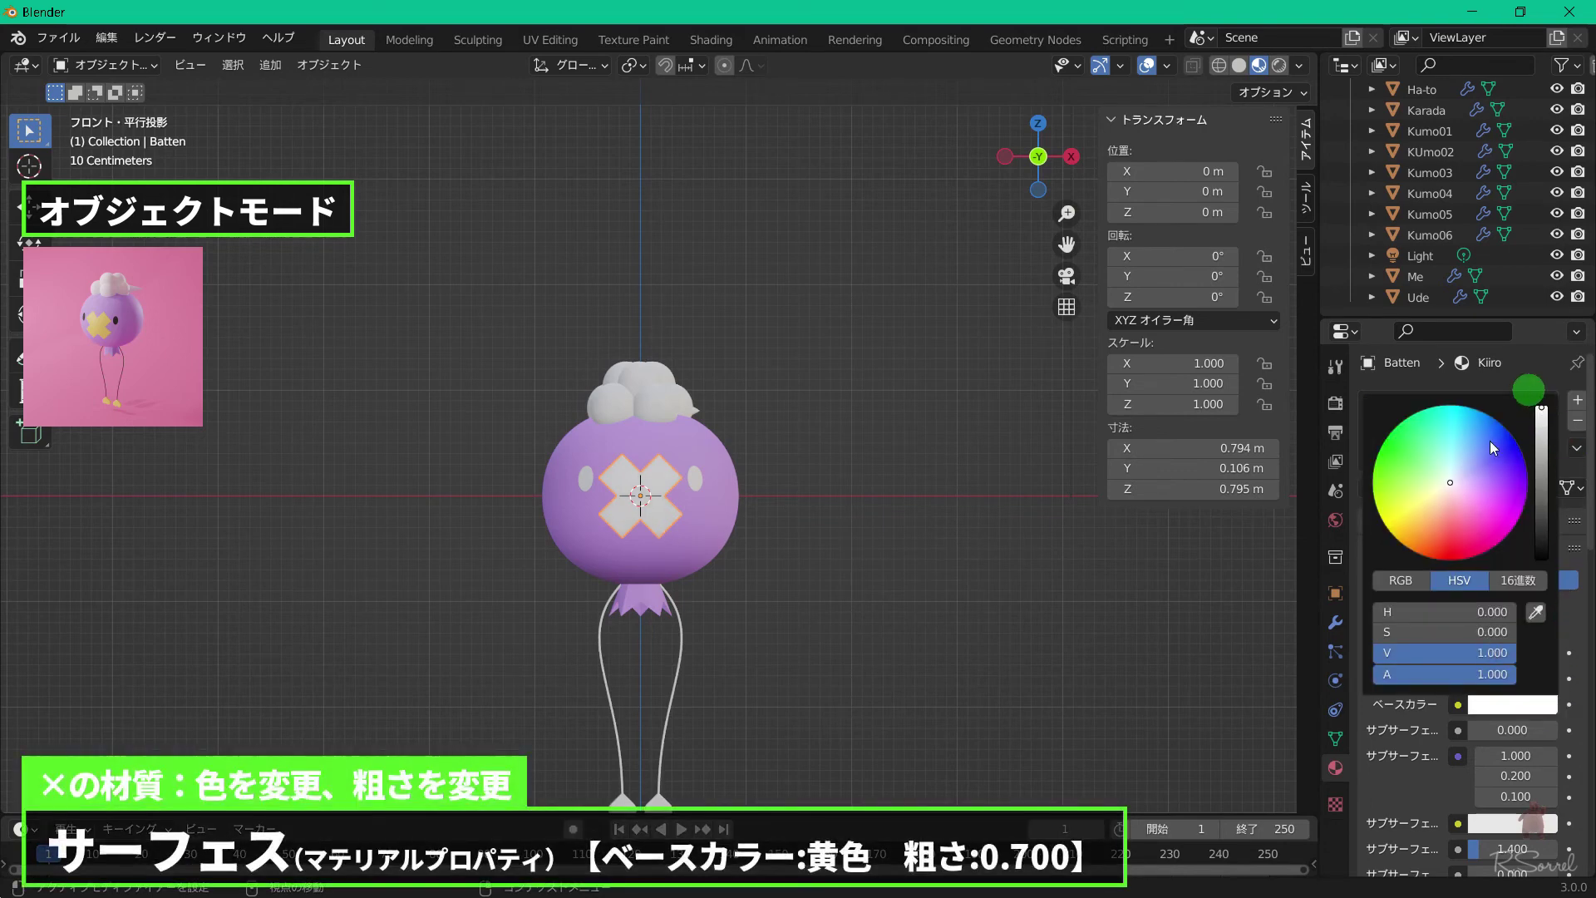
drag(1422, 504, 1396, 514)
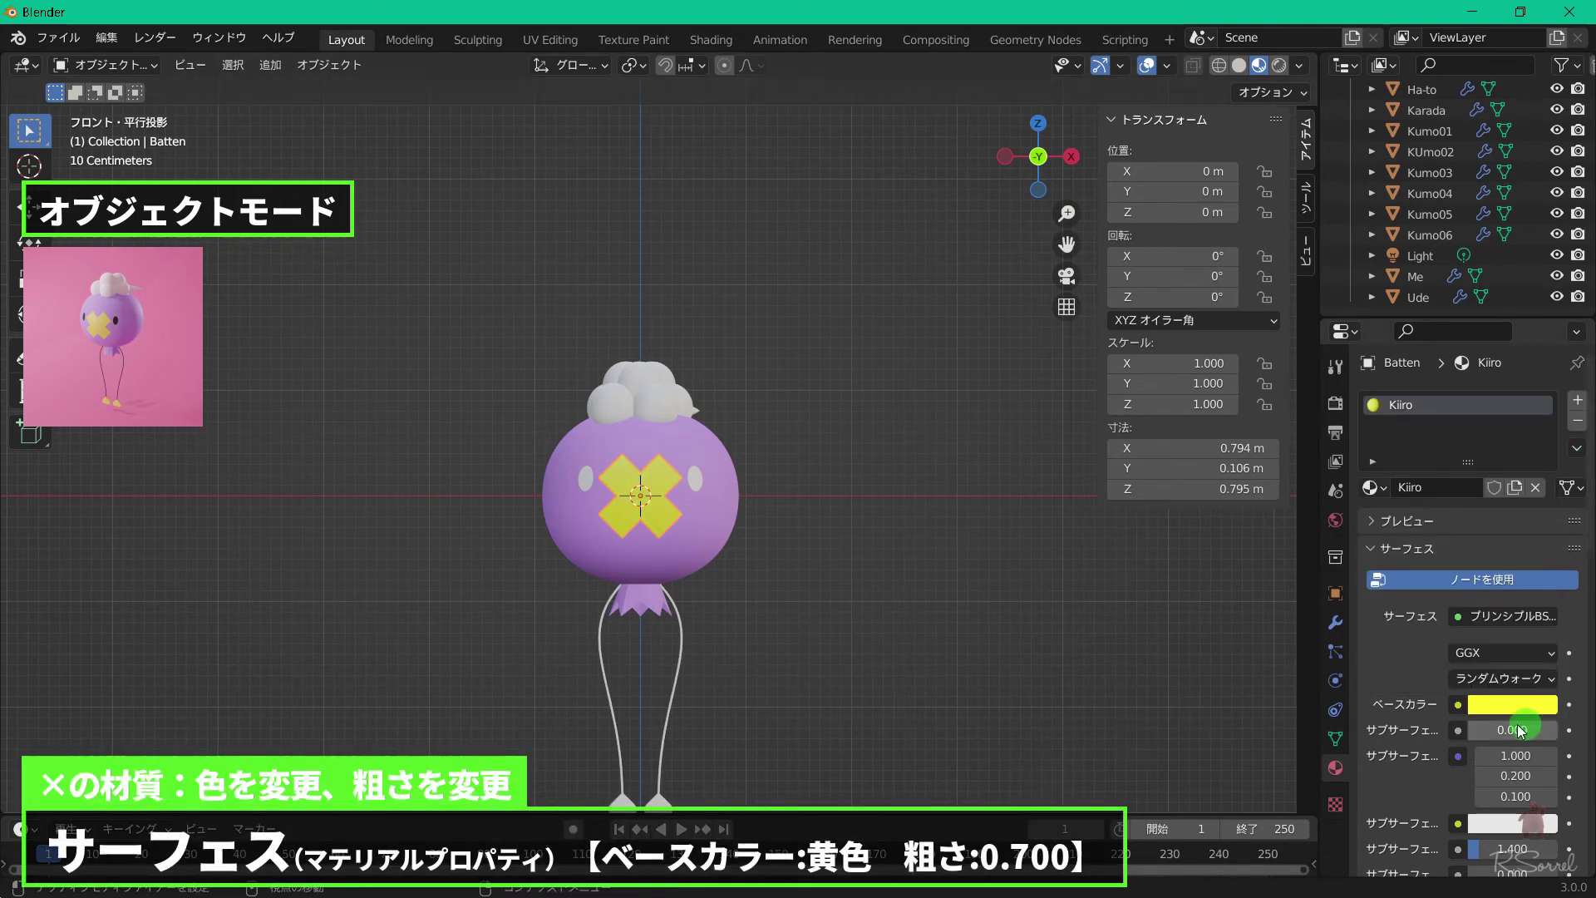
scroll(1513, 723, down, 8)
click(1544, 717)
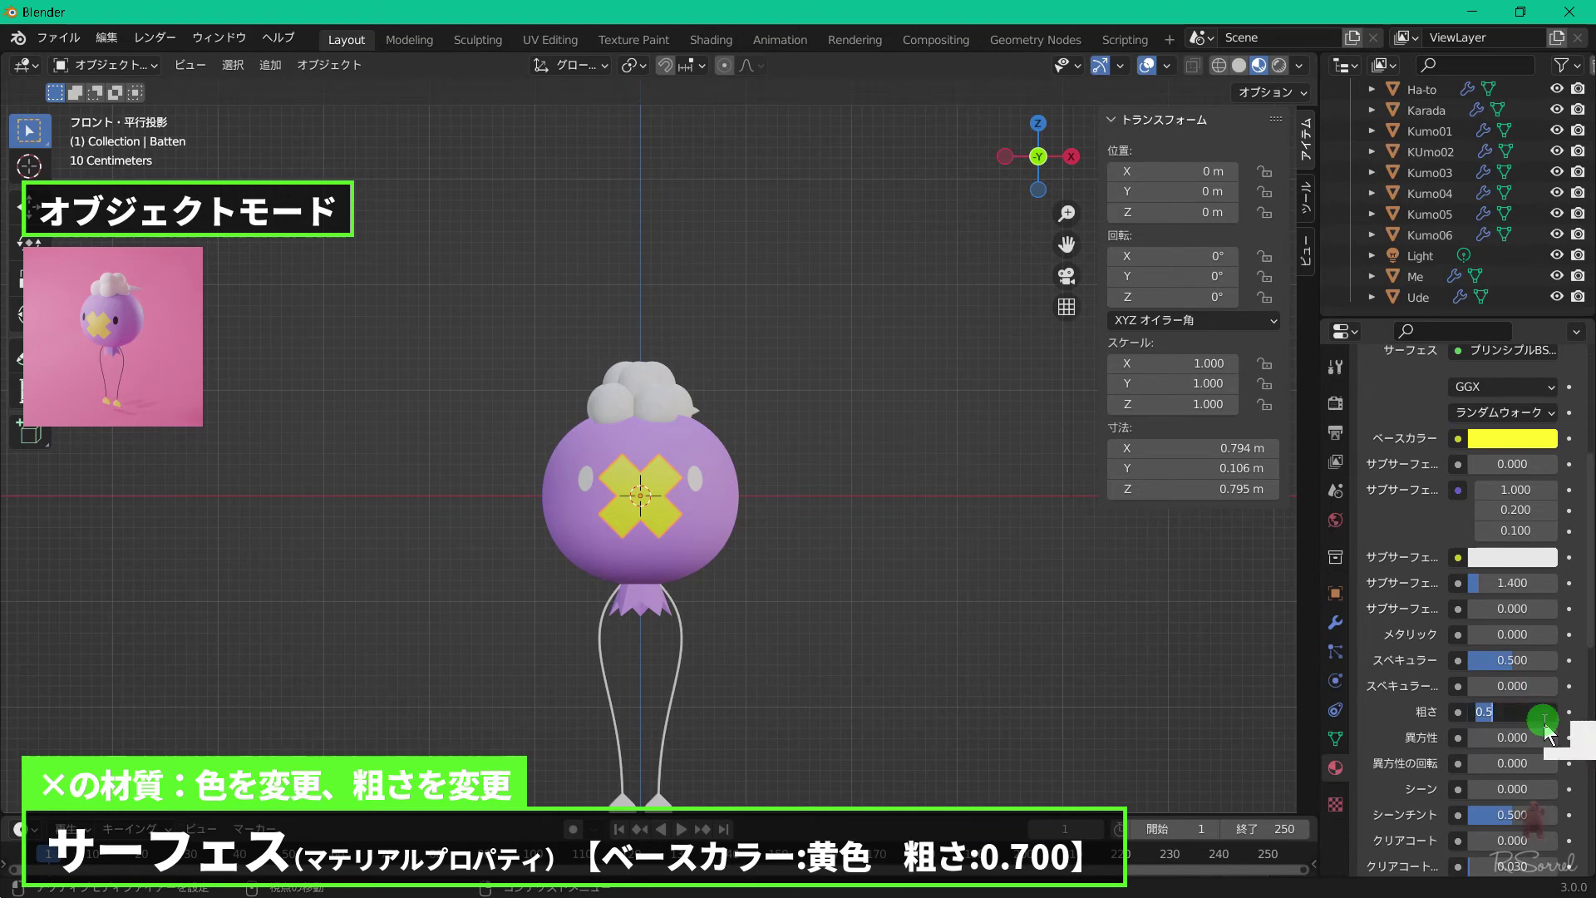
key(Return)
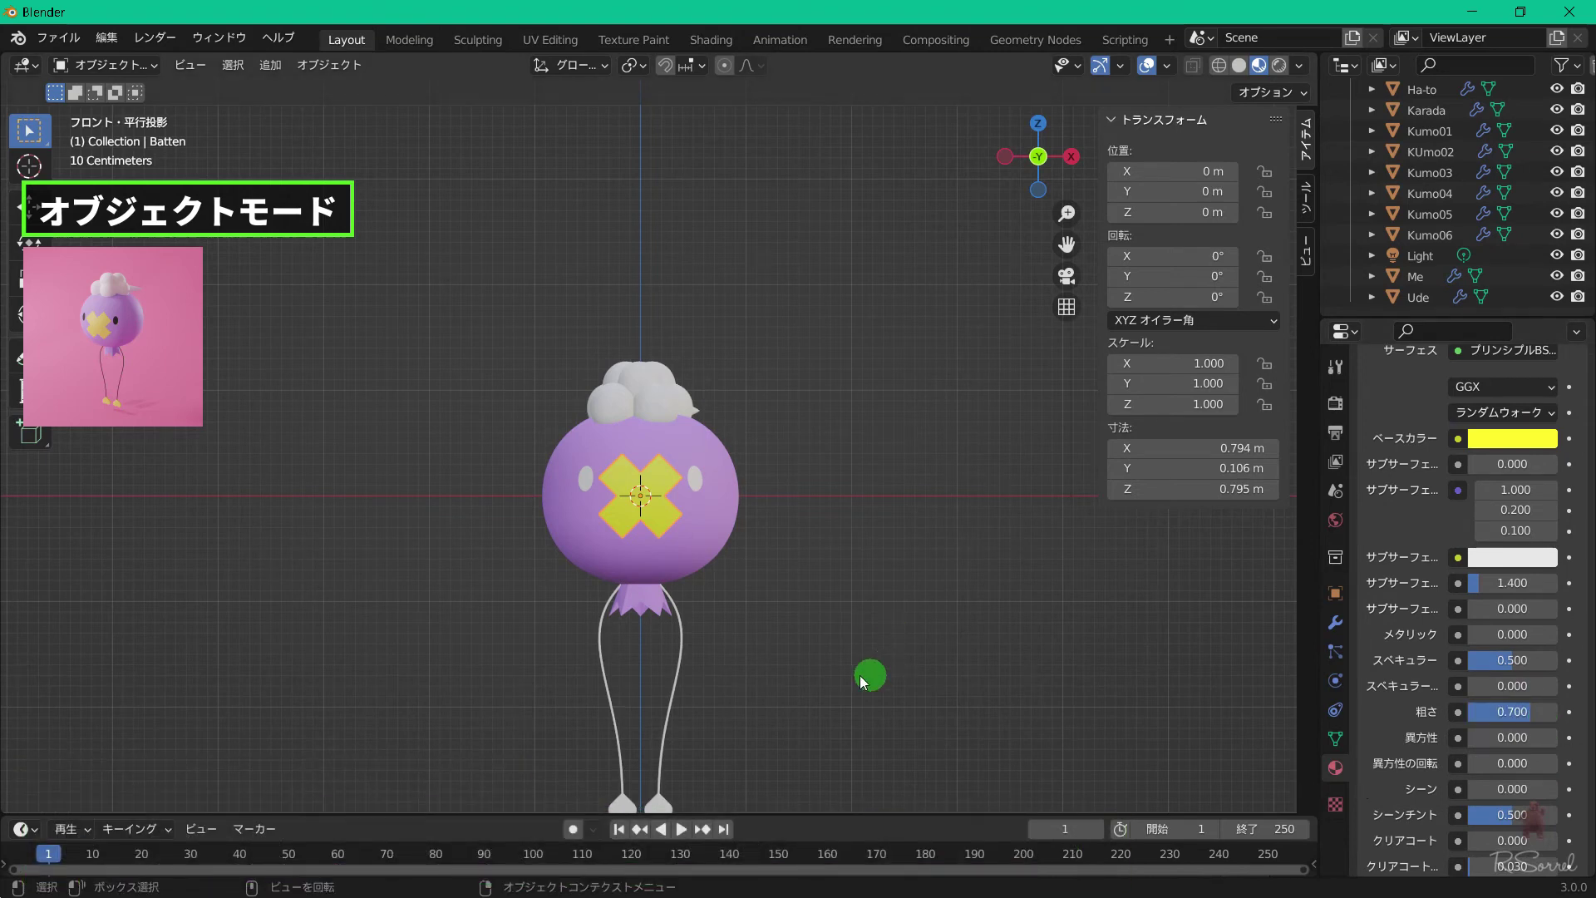
Assign the existing Kiiro material to the Ha-to hearts at the ends of the strings.
shift+middle_drag(858, 667, 872, 493)
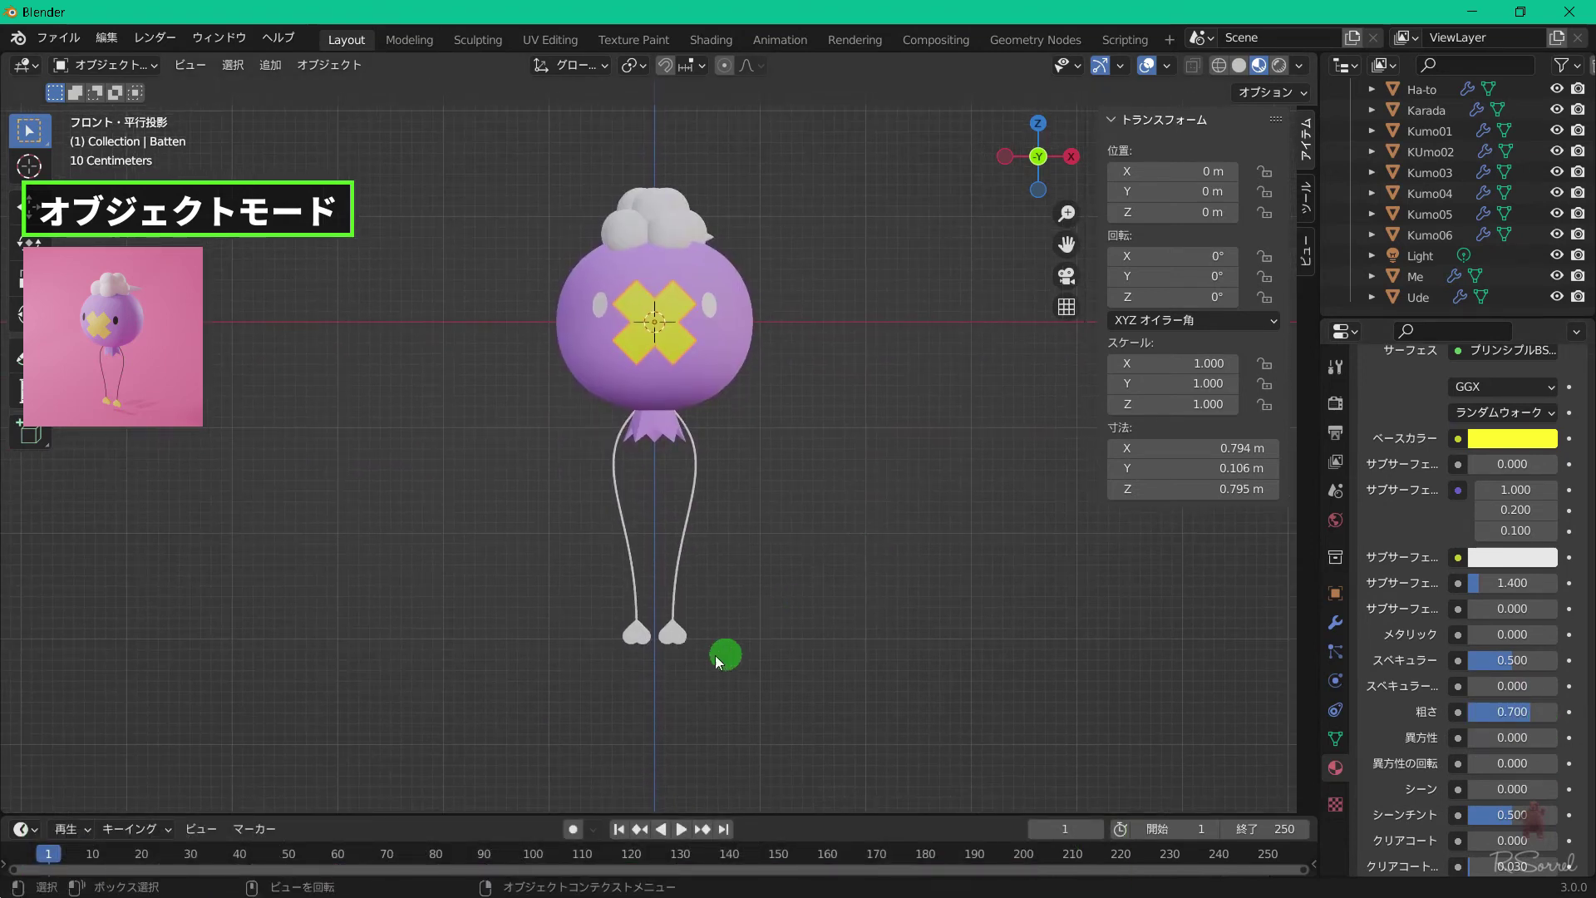
click(680, 642)
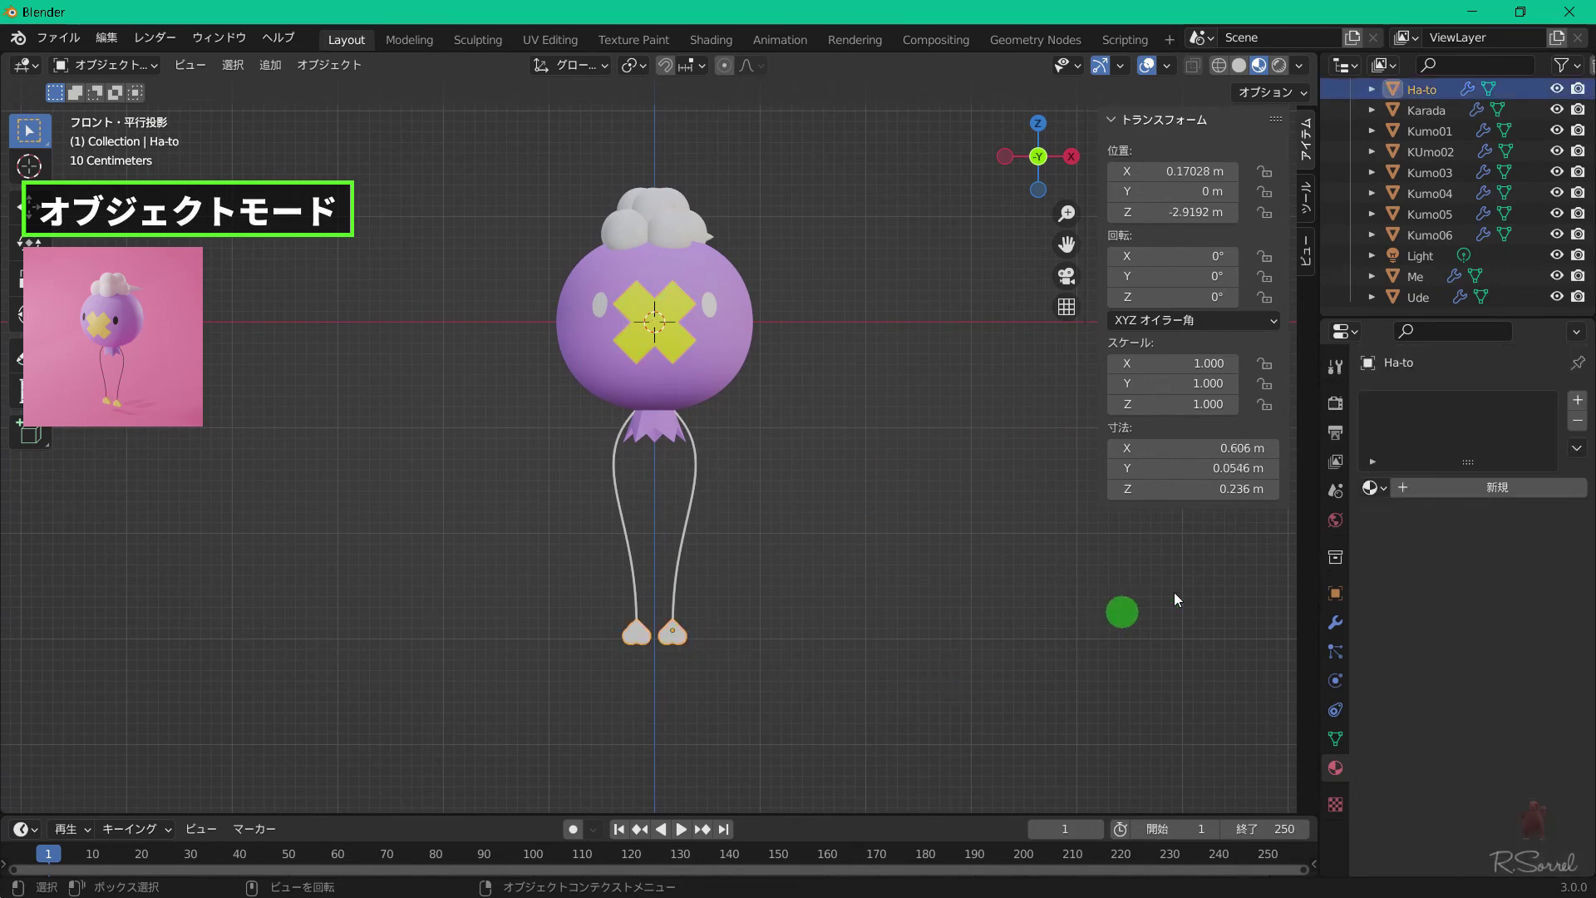
click(1383, 489)
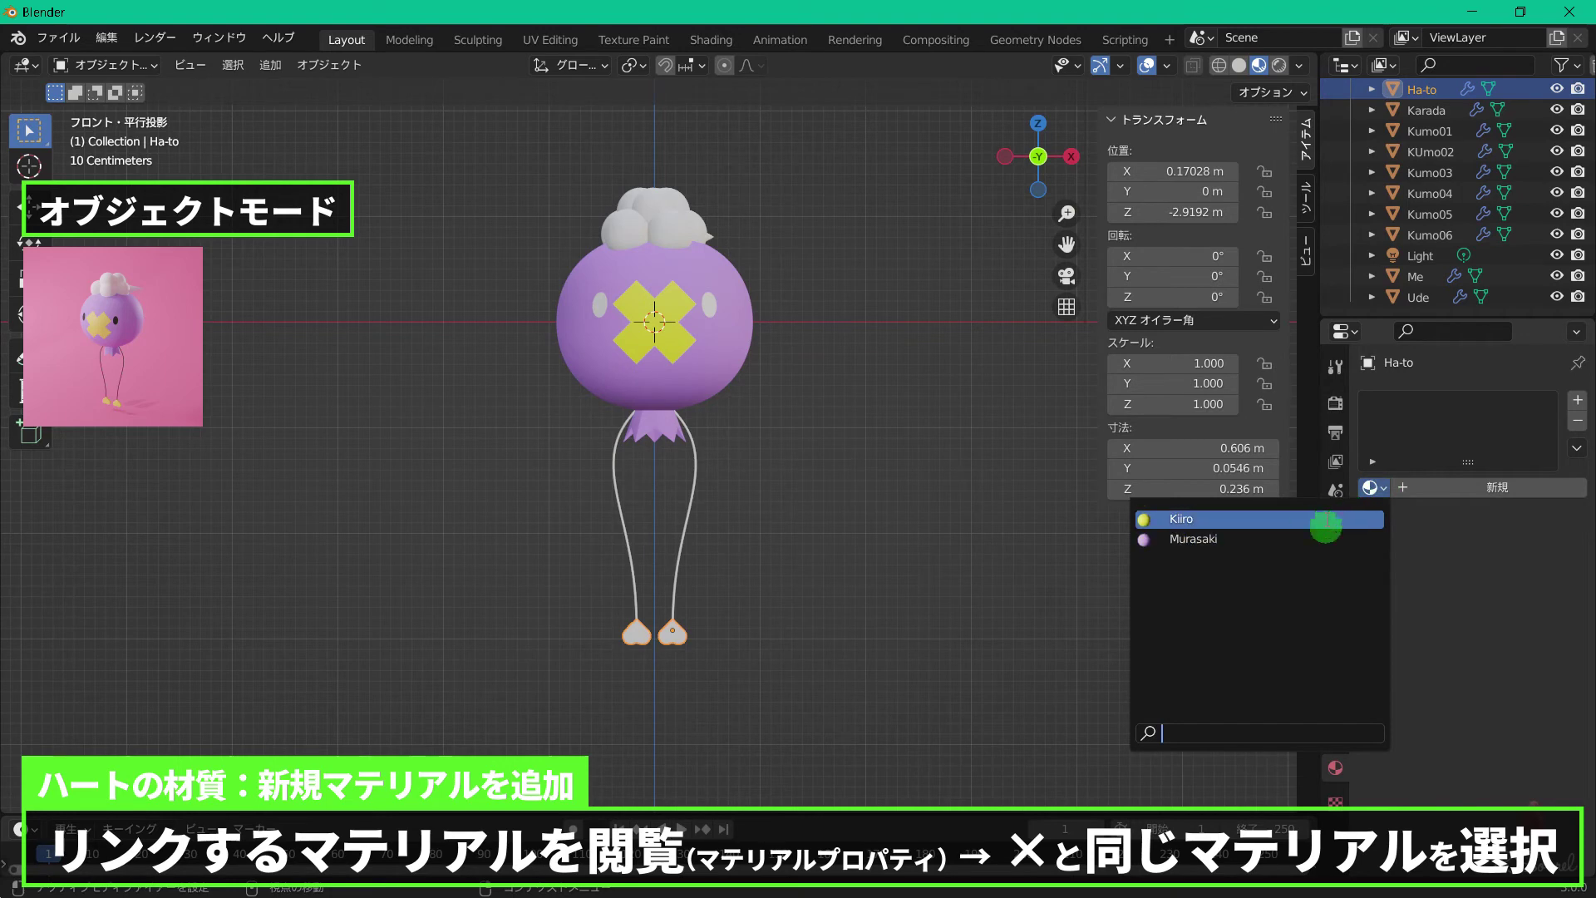
click(1327, 519)
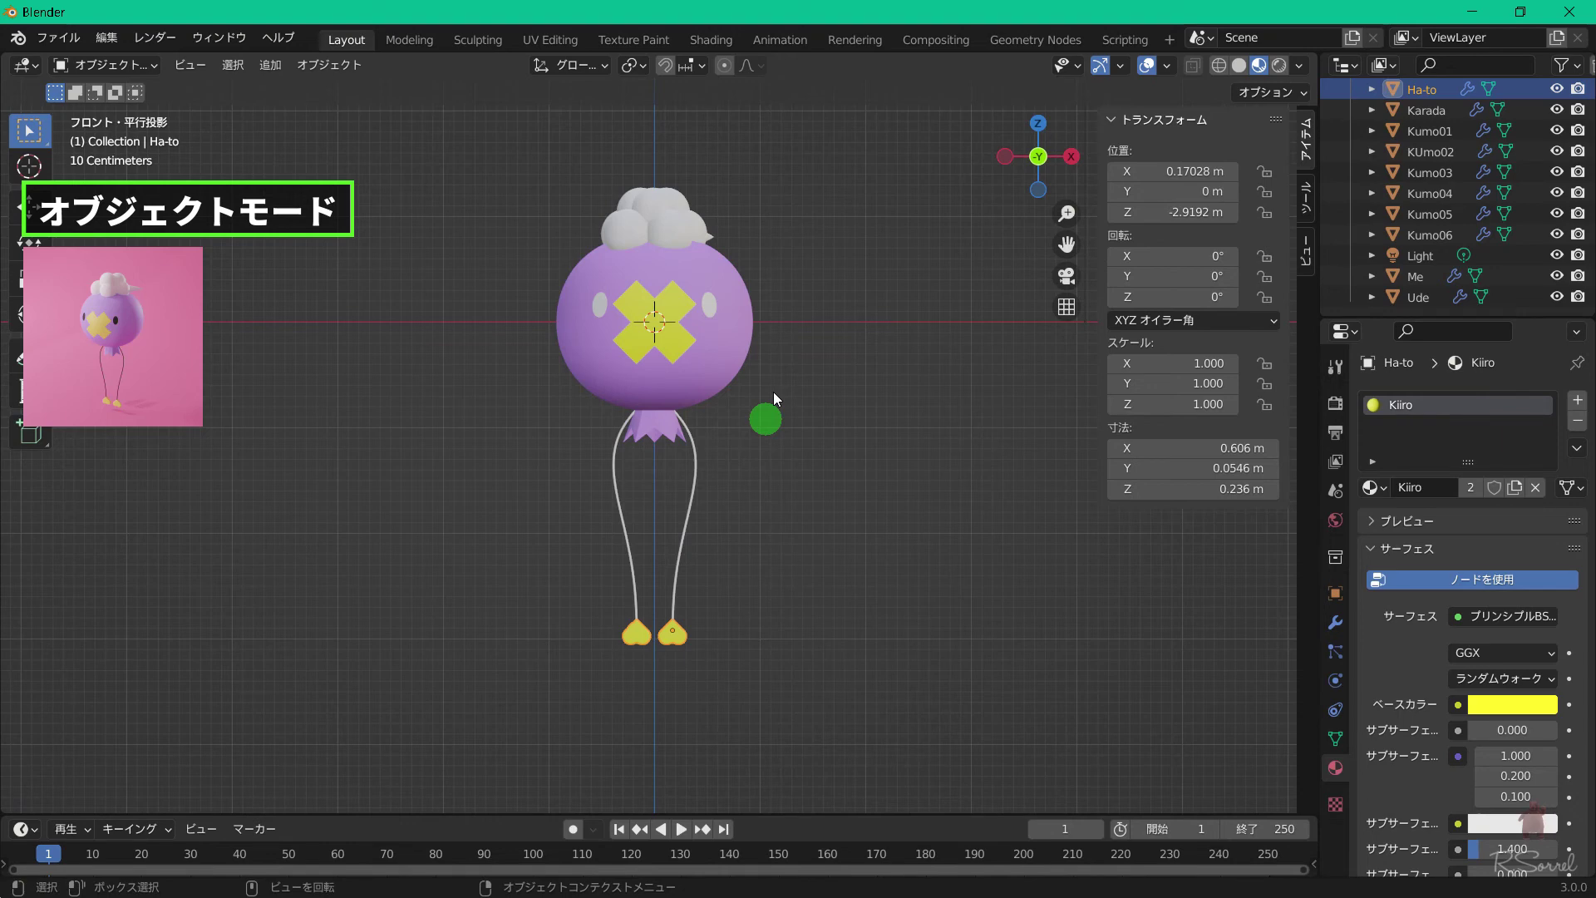
Give the eyes (Me) a new material named Kuro.
click(709, 321)
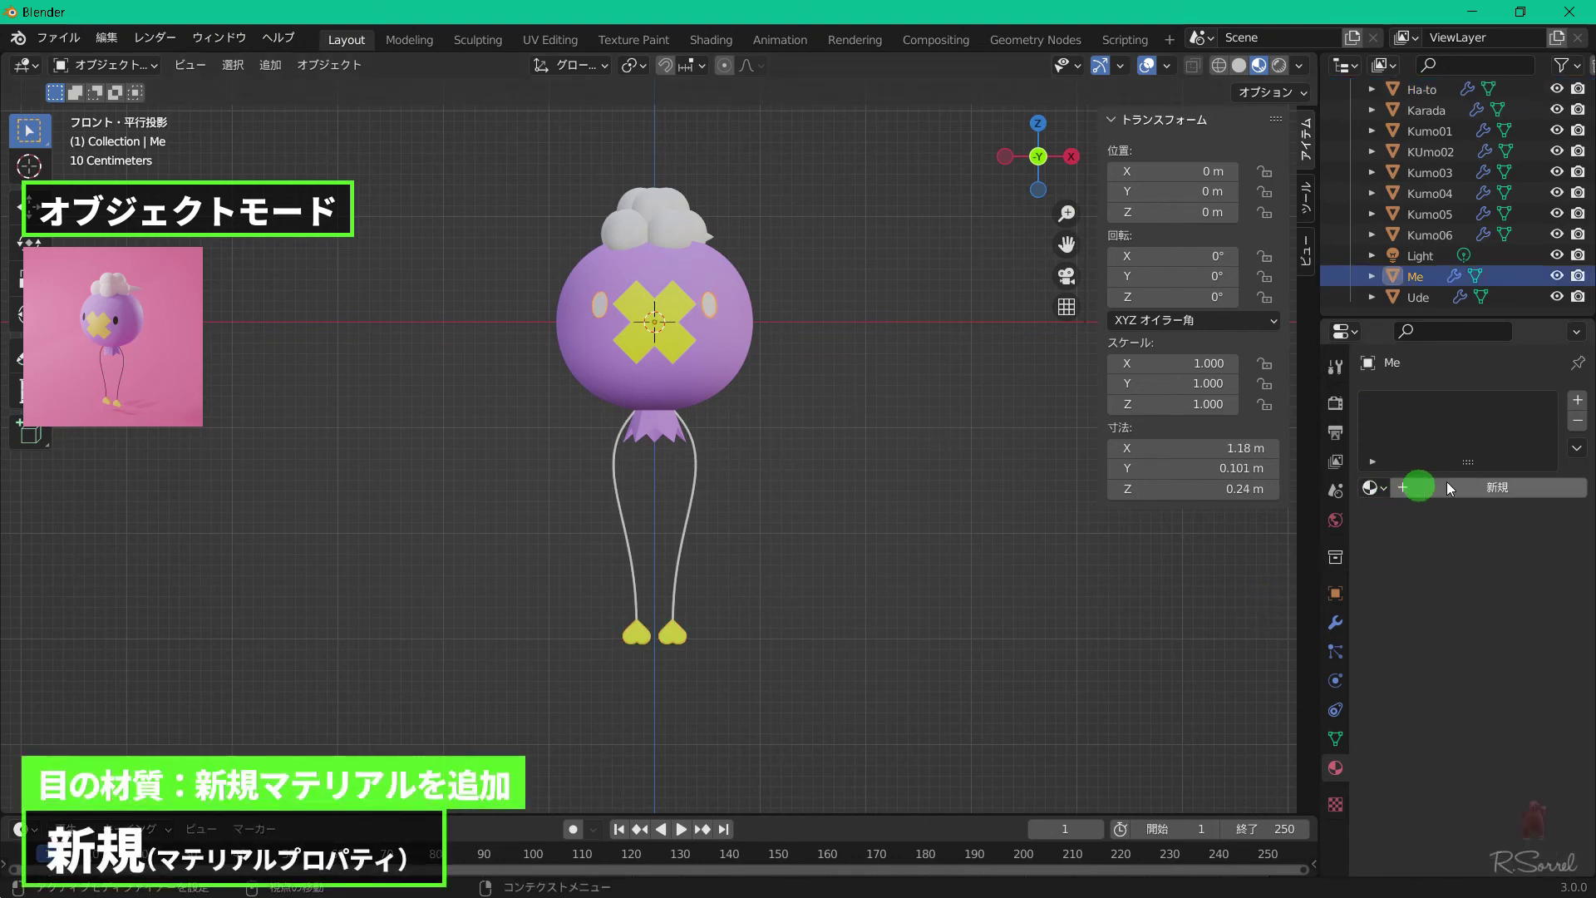
click(1539, 488)
click(1448, 487)
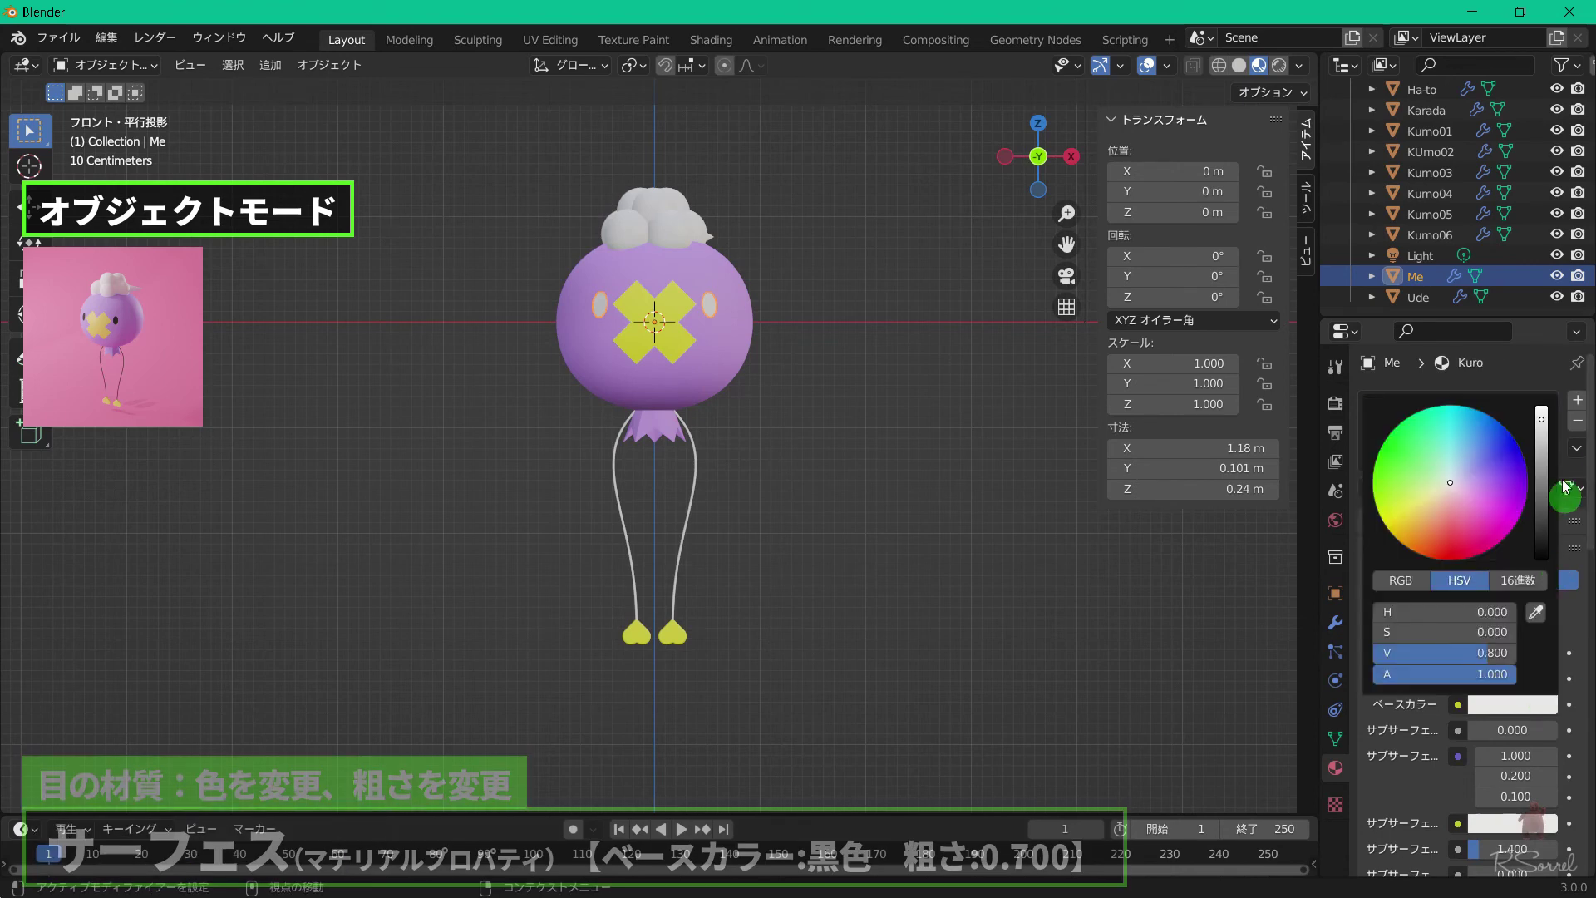
Set the Kuro material's base colour to black and its roughness to 0.7.
click(1512, 705)
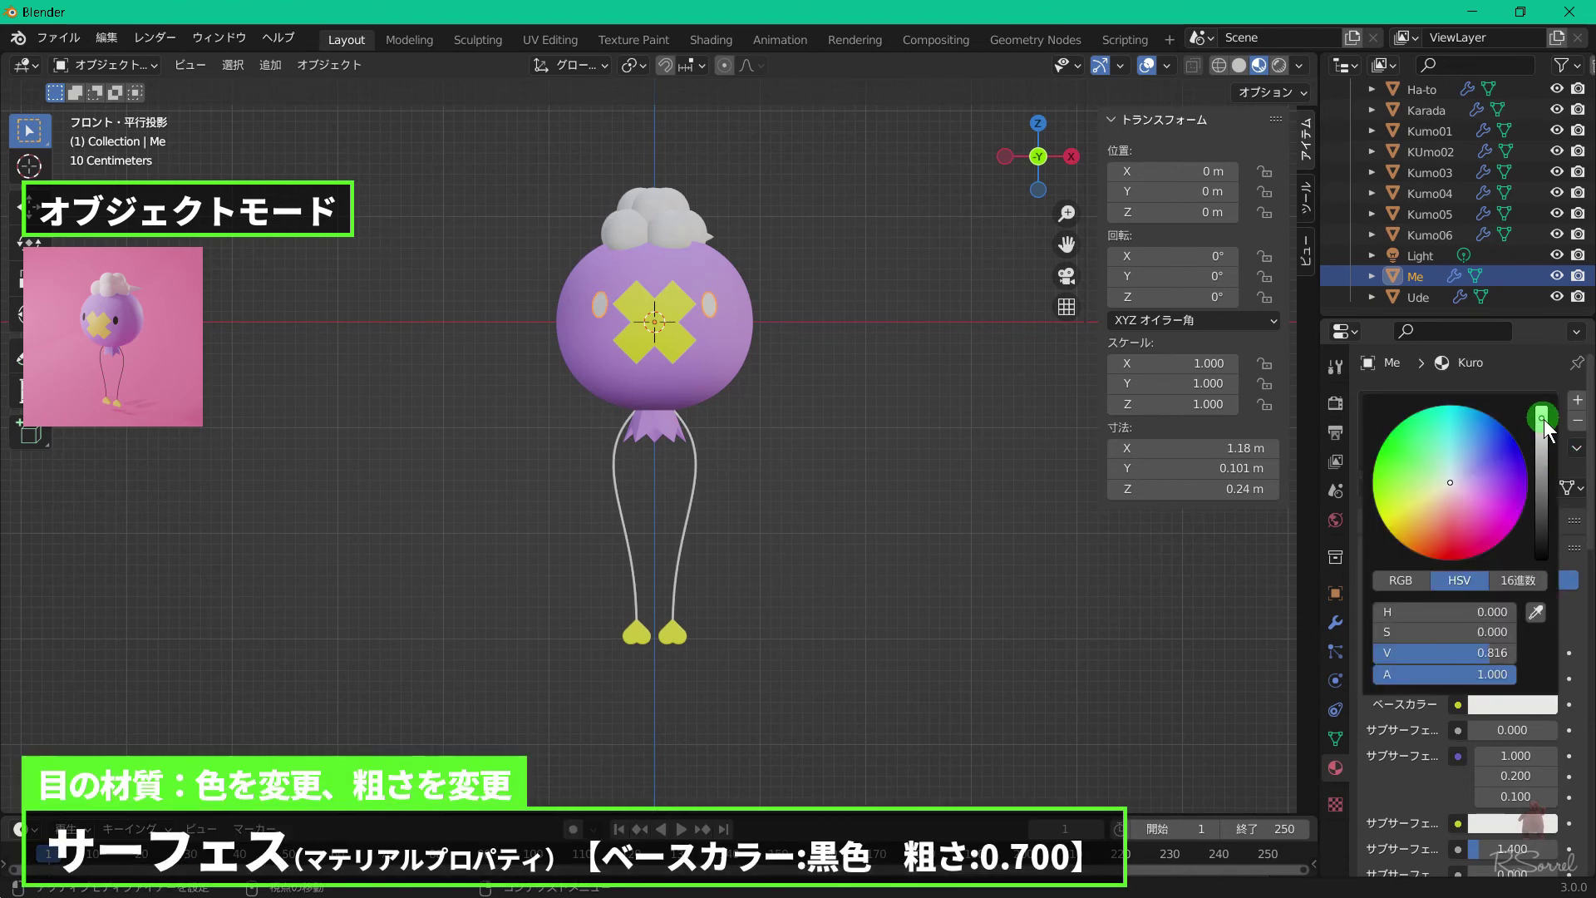
drag(1544, 420, 1542, 564)
scroll(1513, 731, down, 8)
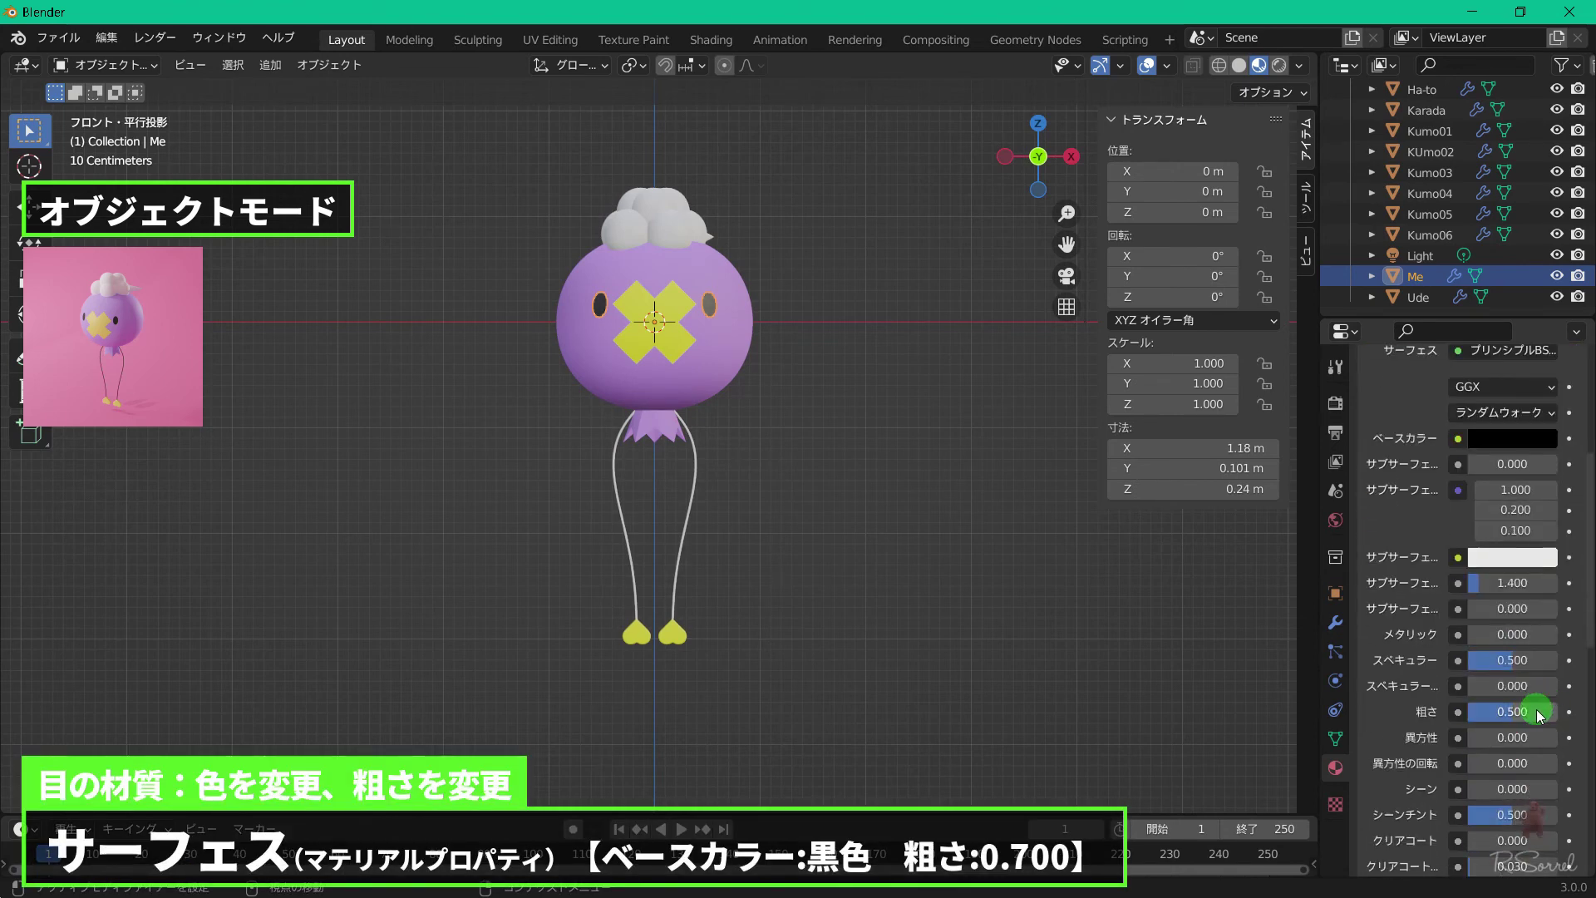
click(1539, 713)
text(0.7)
key(Return)
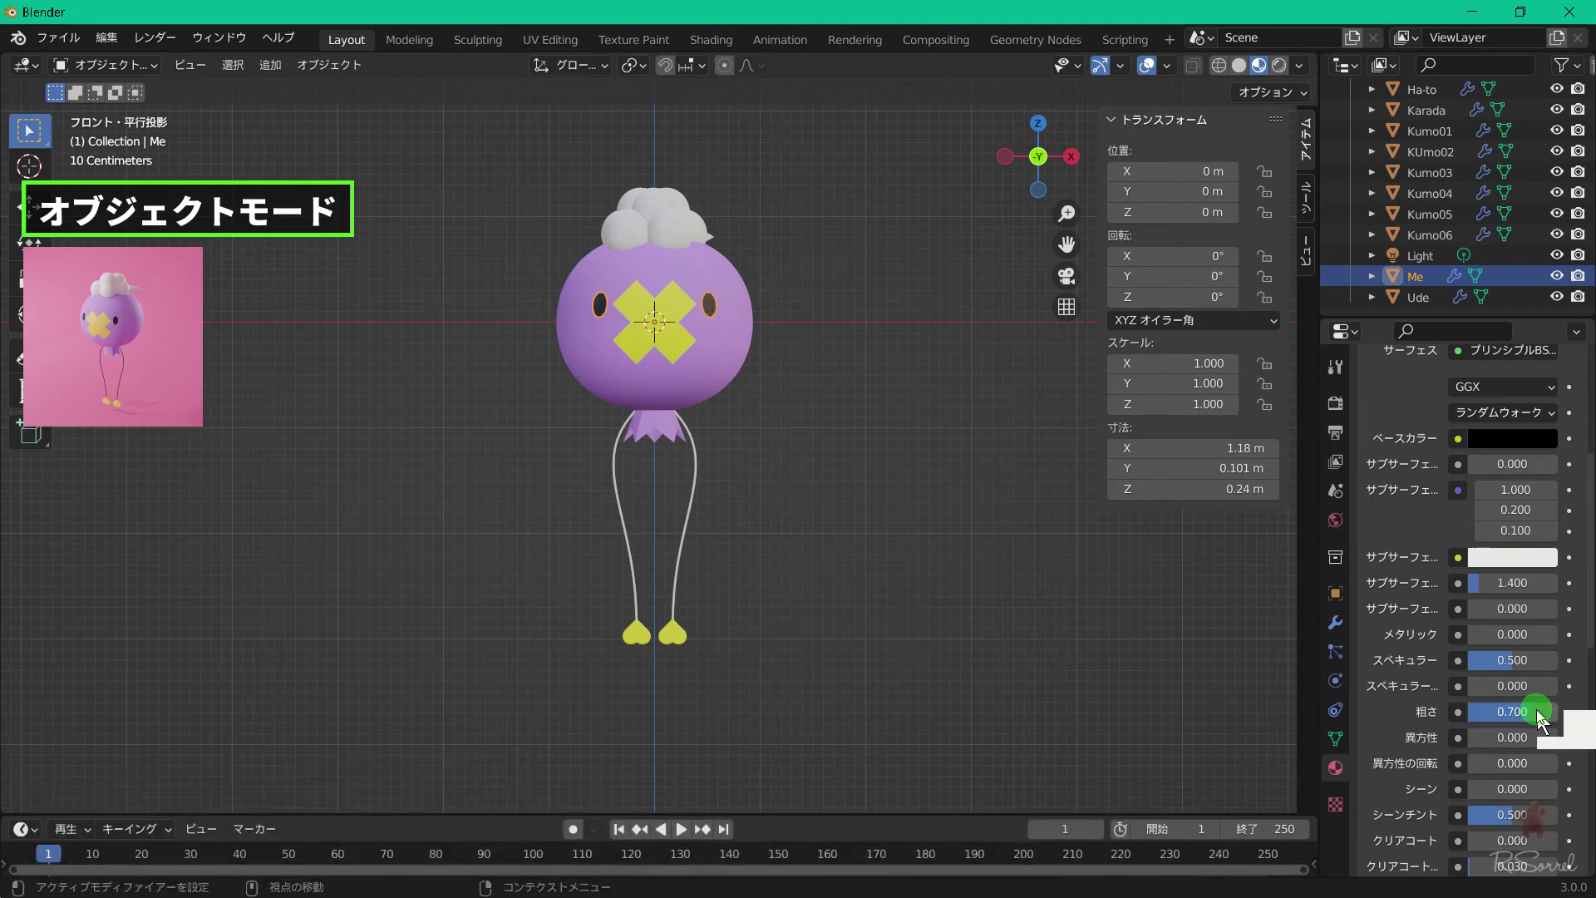
Assign the existing Kuro material to the string-like arms (Ude) hanging below the body.
click(690, 488)
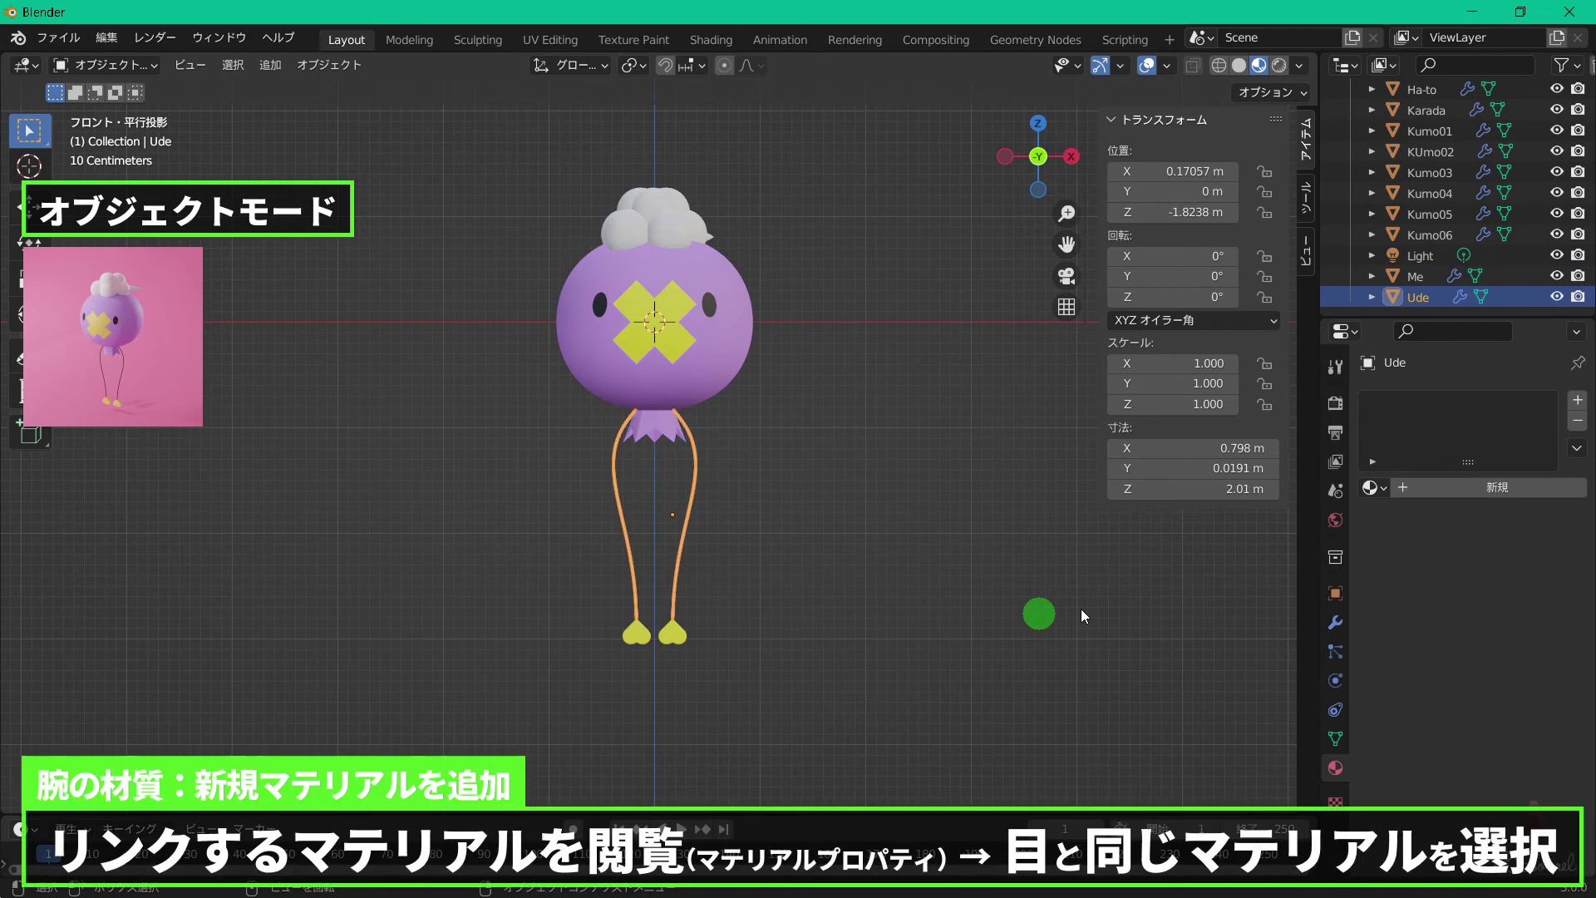
click(1376, 488)
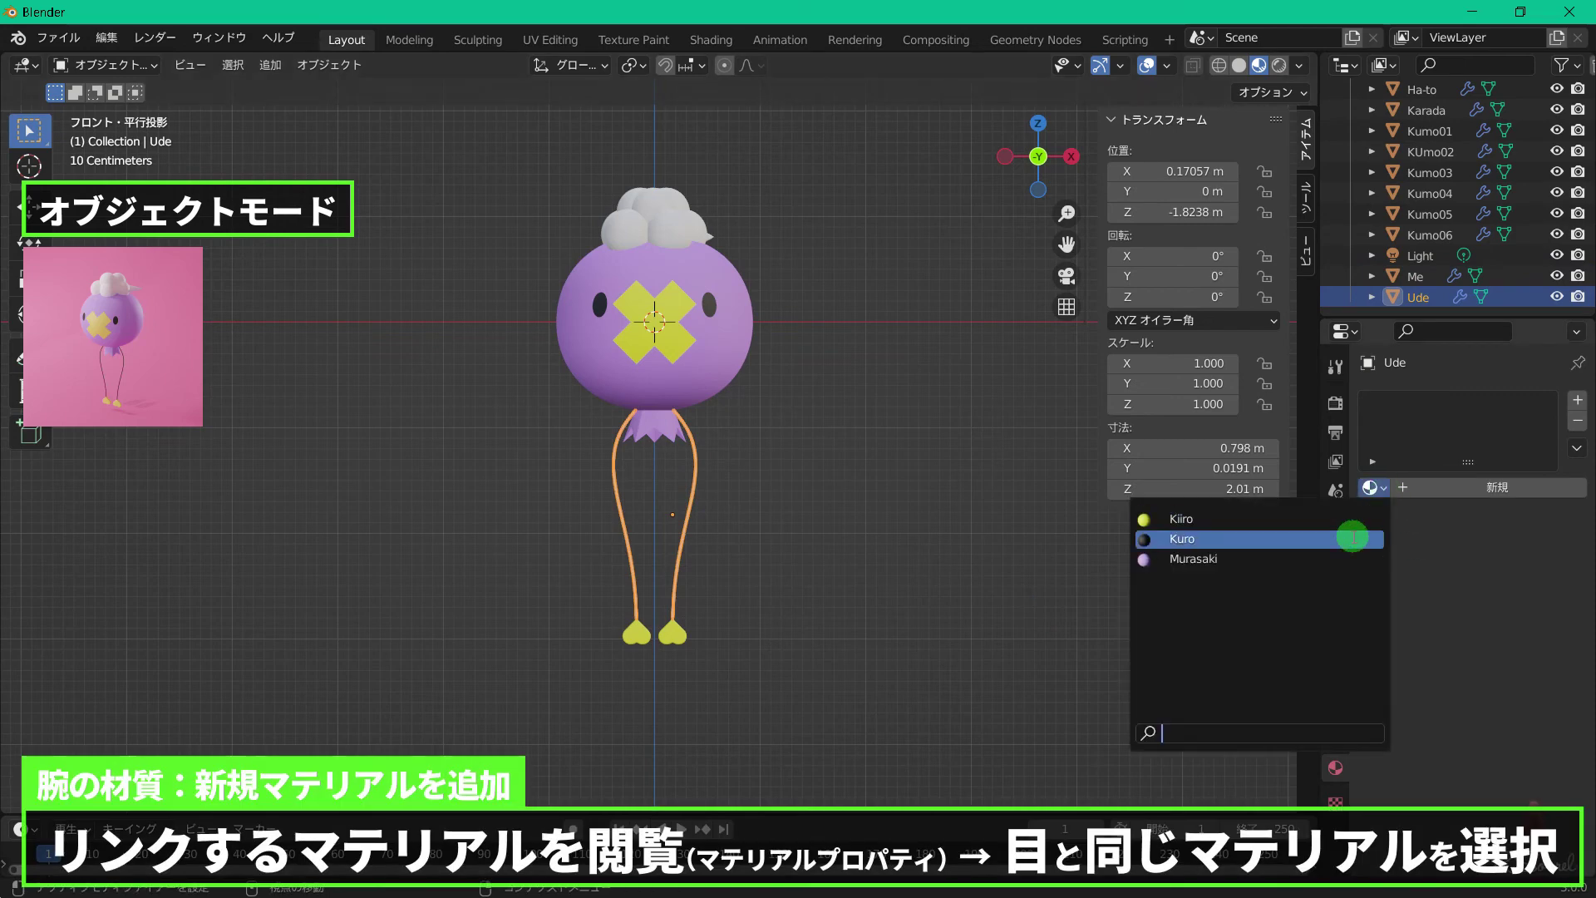
click(1354, 538)
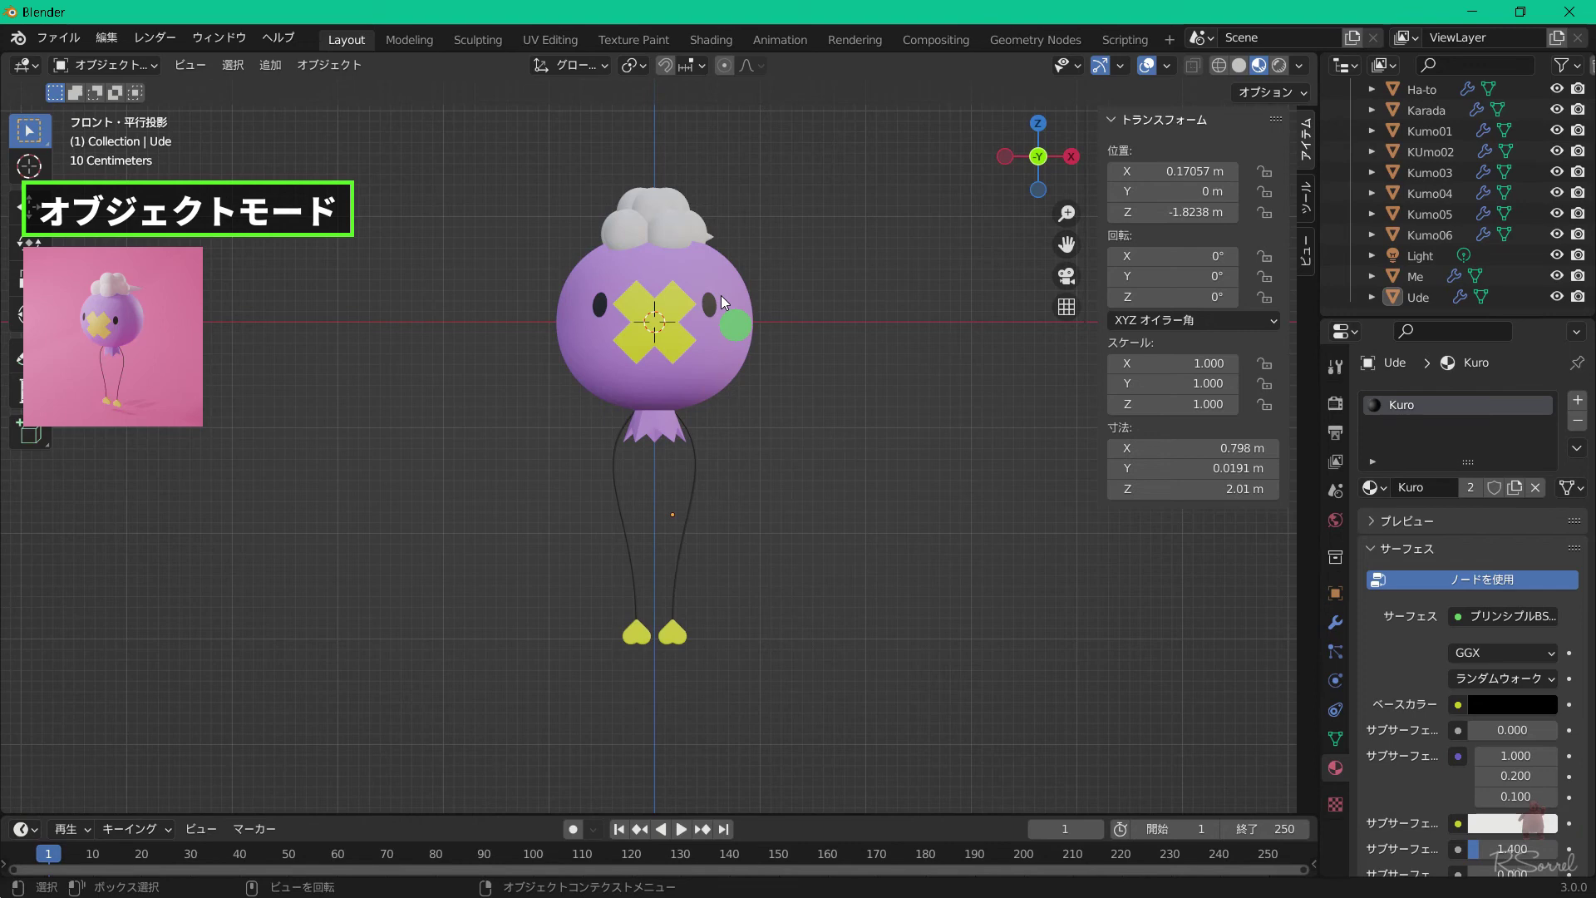
Give the cloud part Kumo01 a new material named Shiro.
click(625, 234)
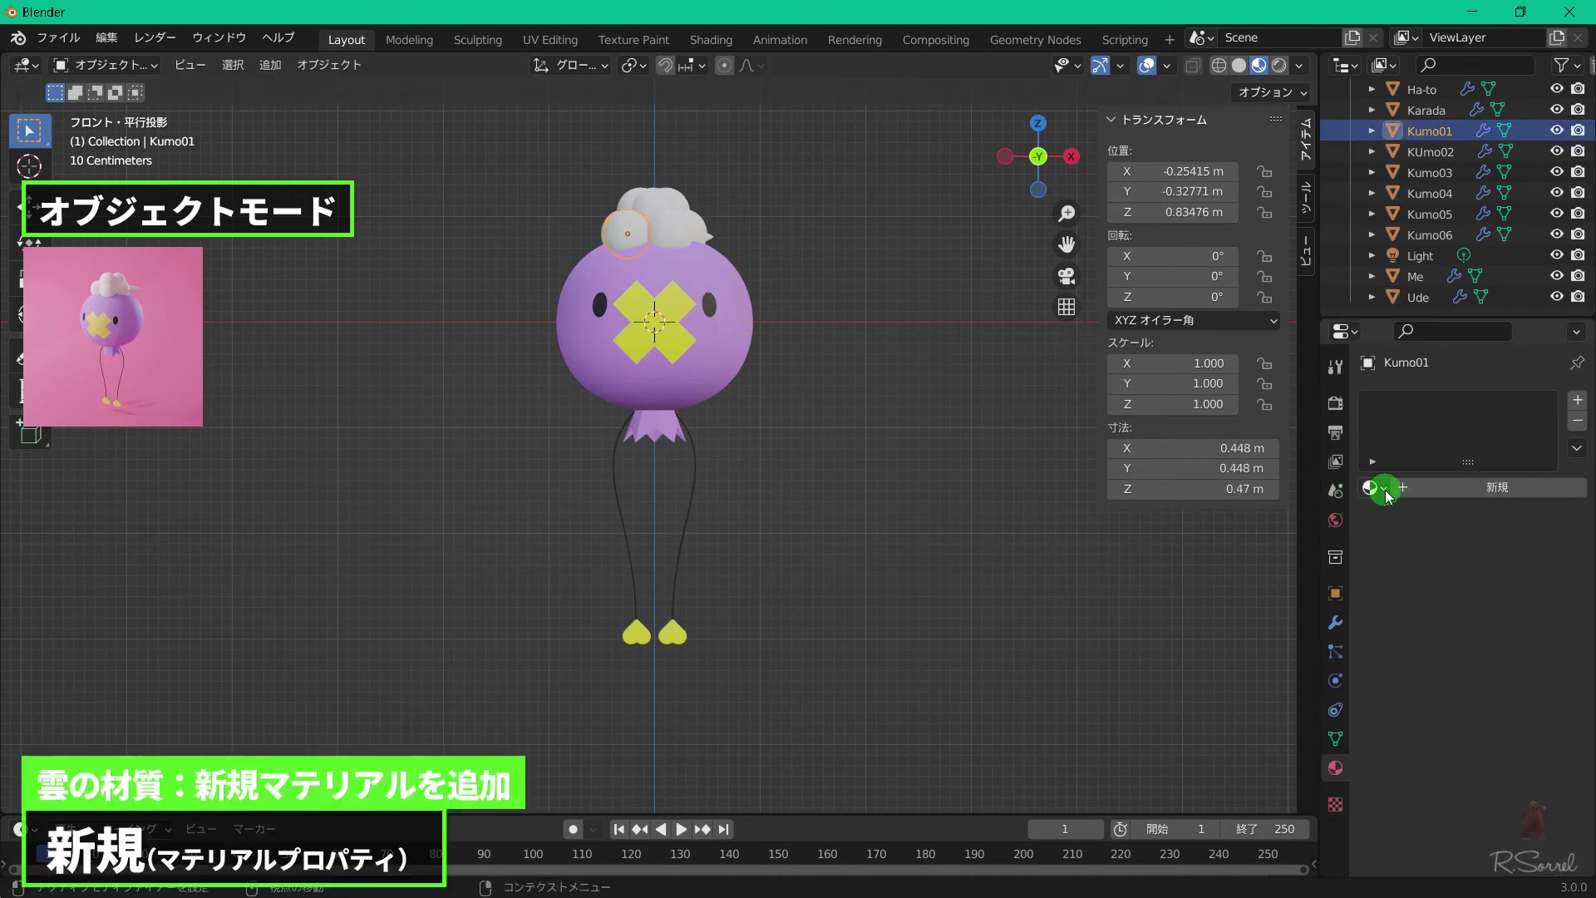
click(1423, 490)
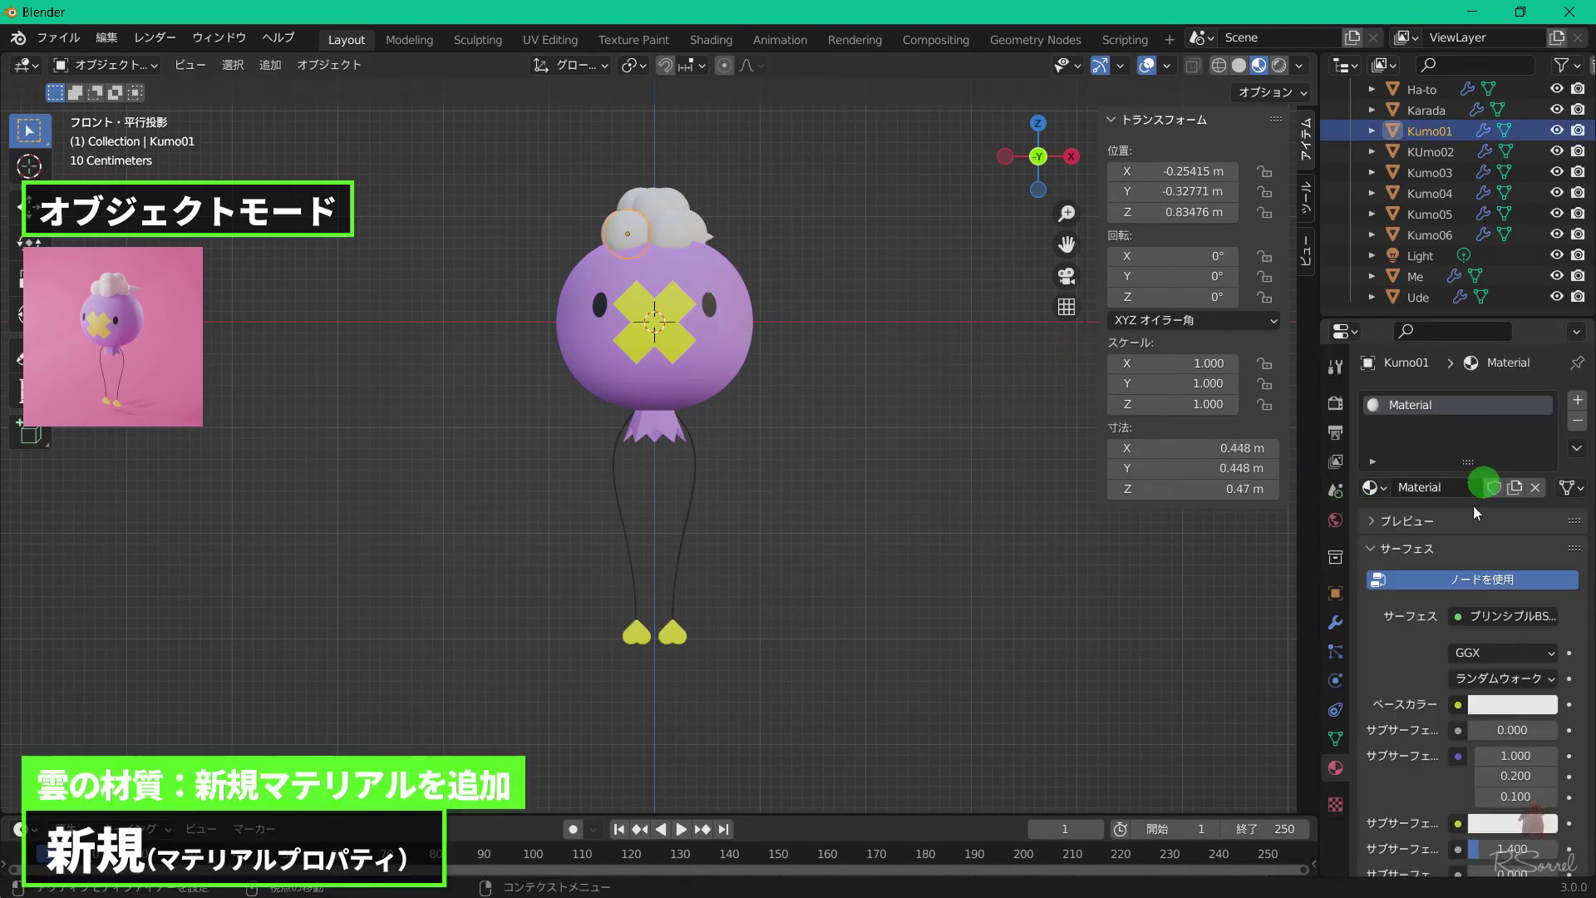
double_click(1423, 489)
text(Shi)
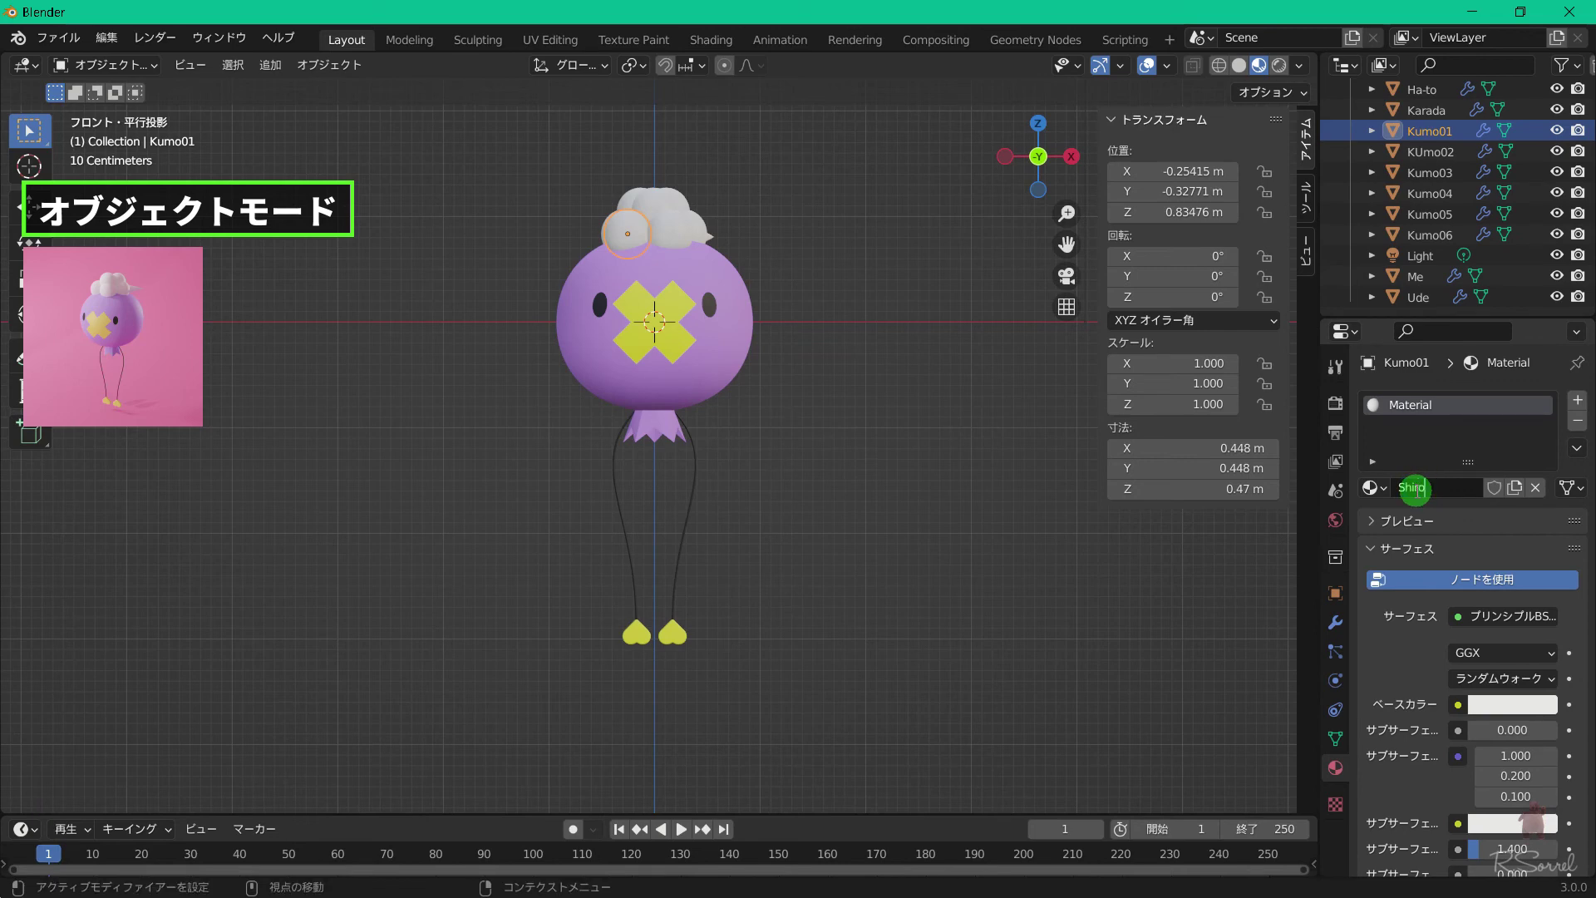
text(ro)
key(Return)
Set the Shiro material's roughness to 0.7, keeping its white base colour.
scroll(1488, 645, down, 2)
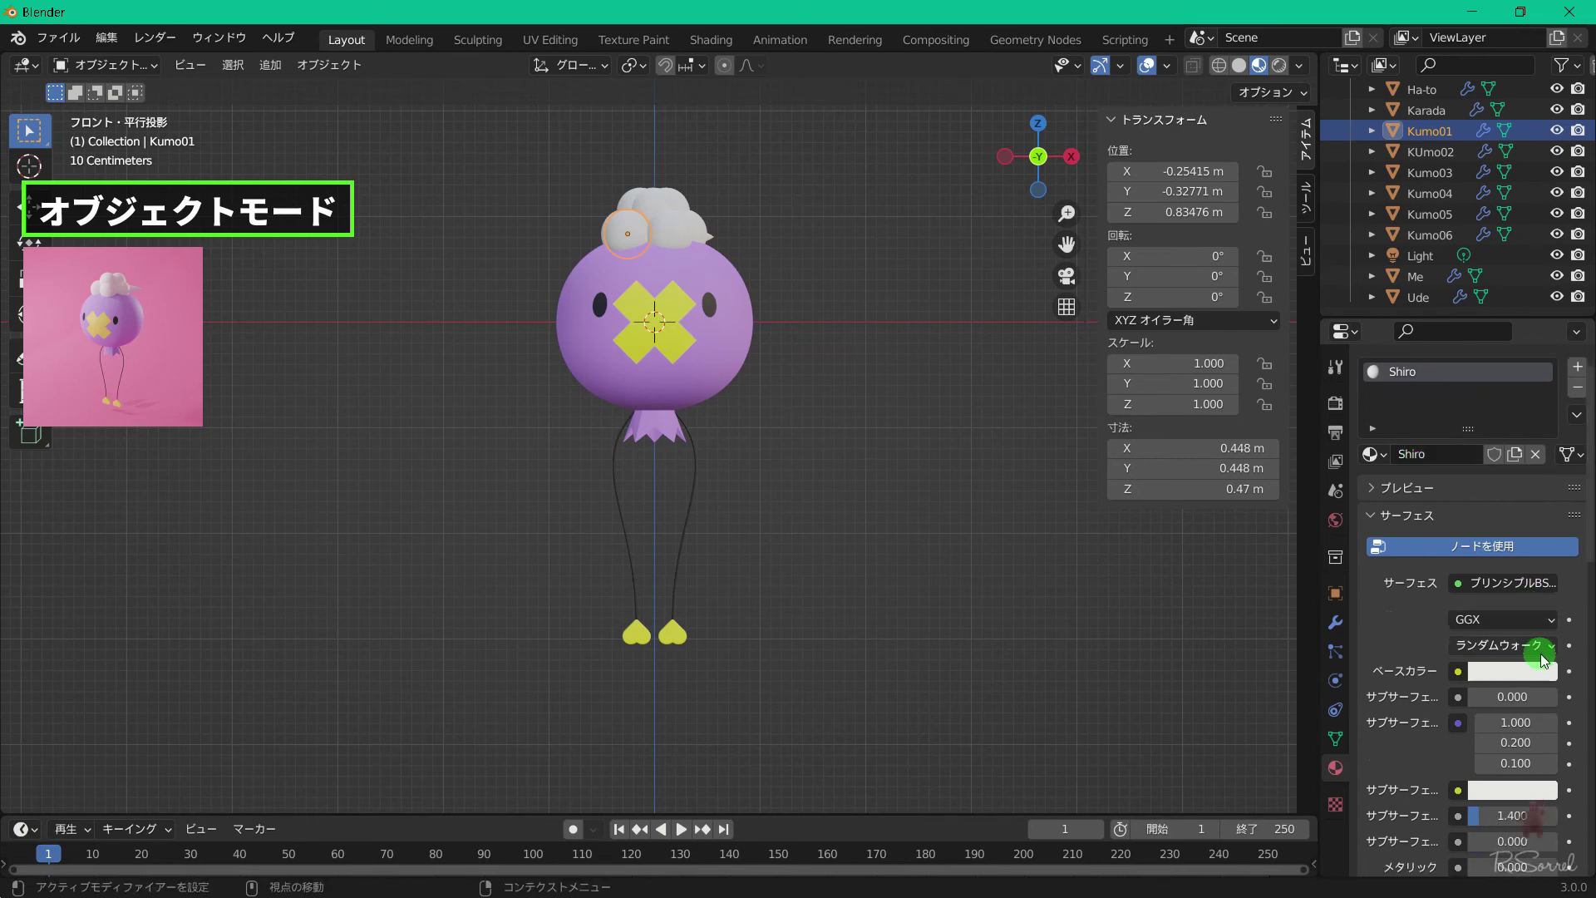
click(1539, 636)
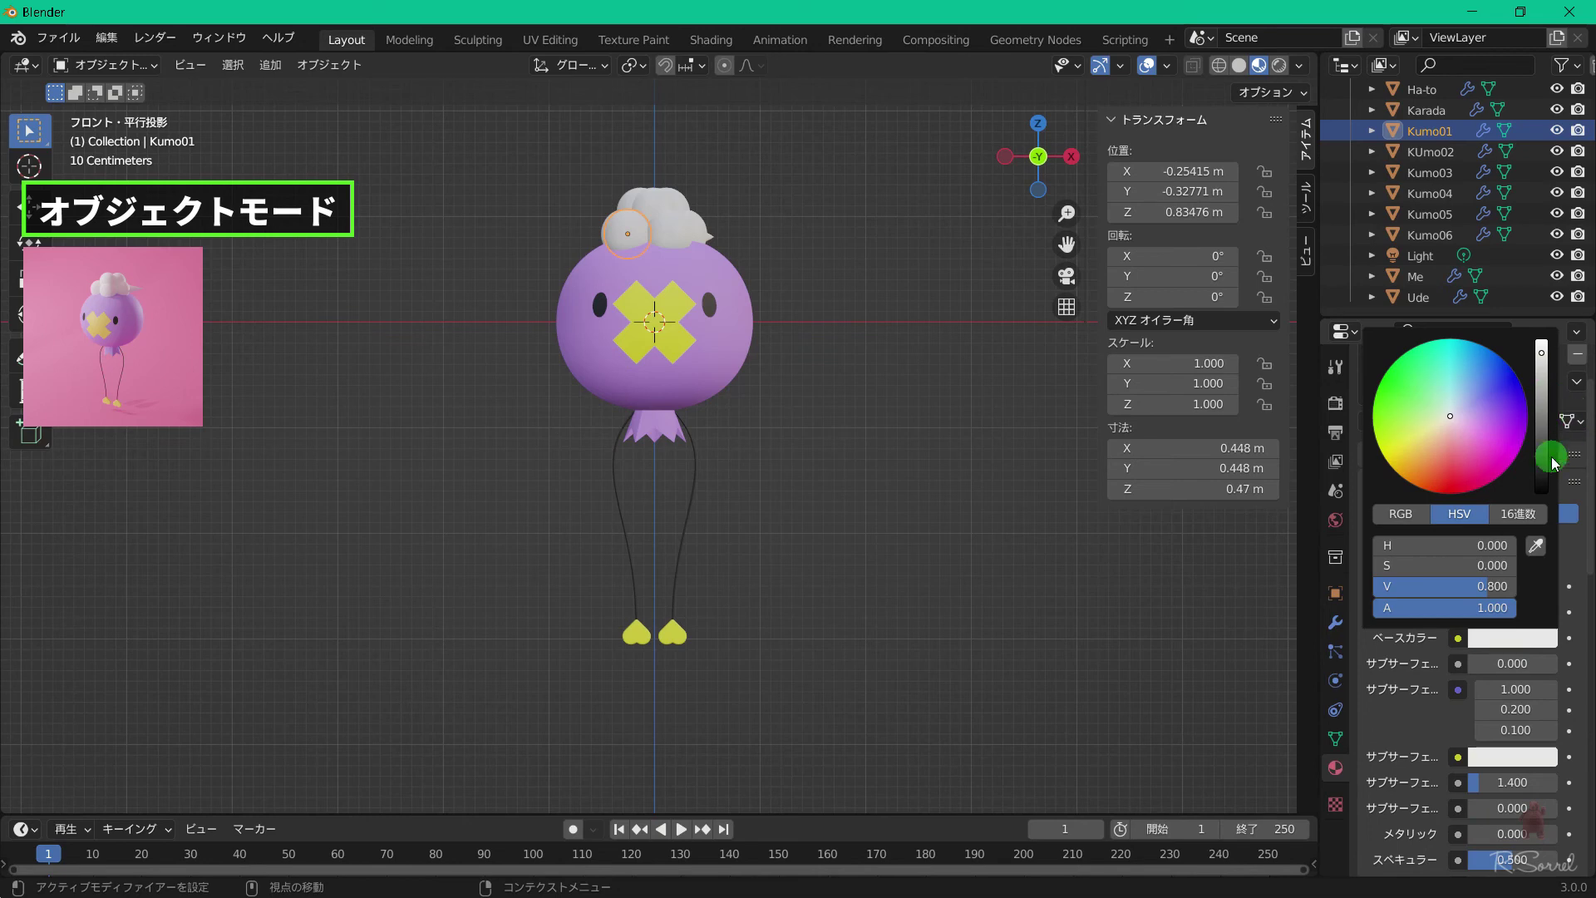
scroll(1571, 552, down, 8)
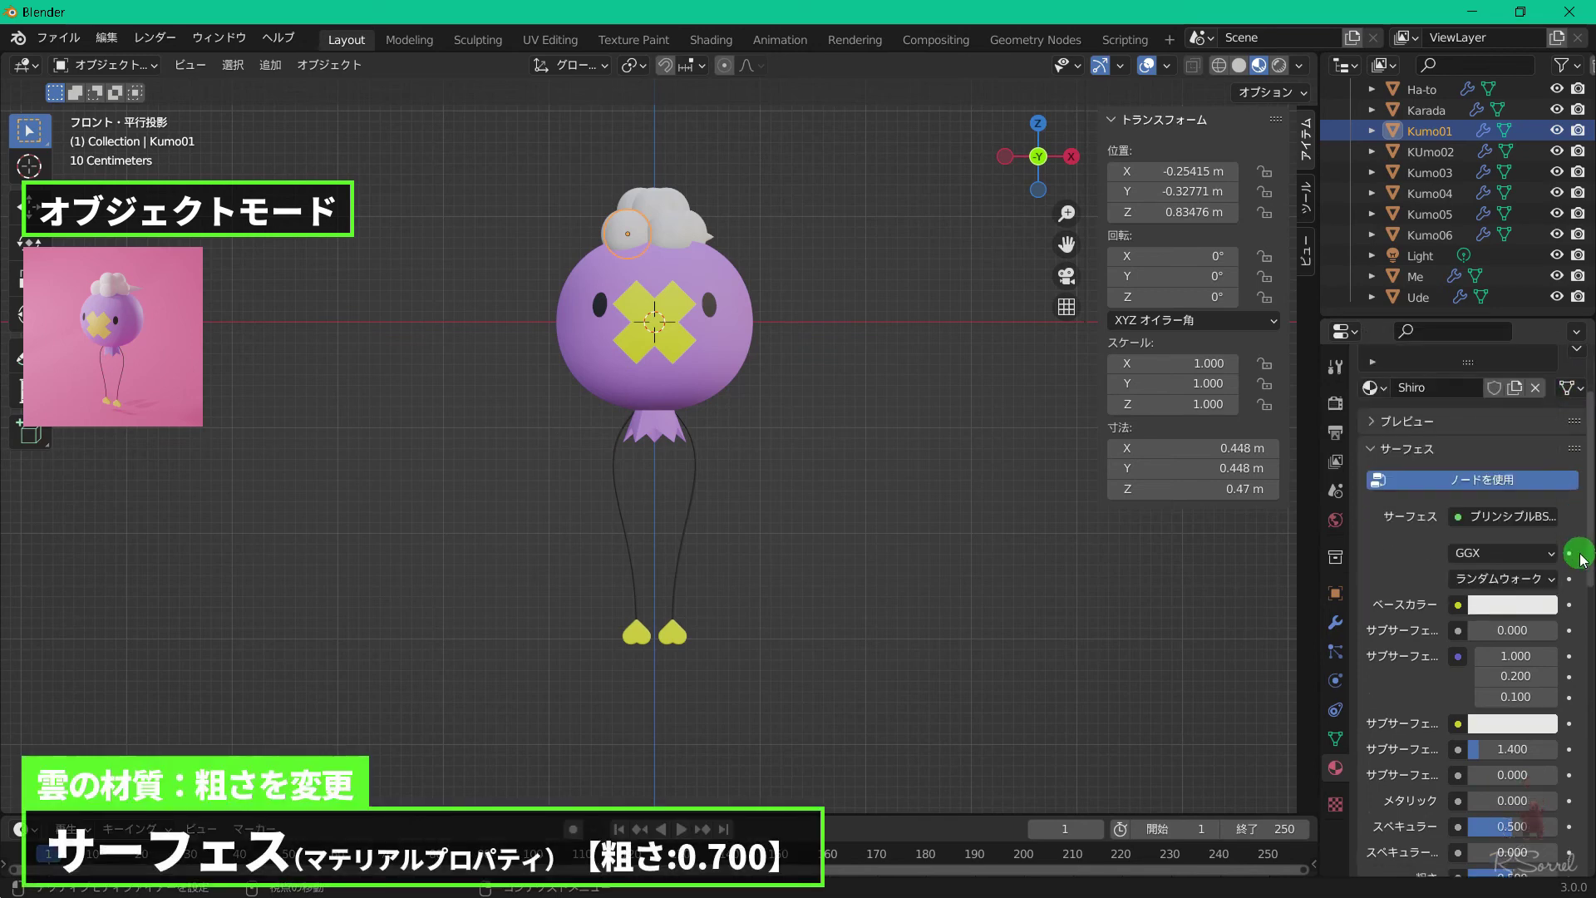
click(1514, 646)
text(0.7)
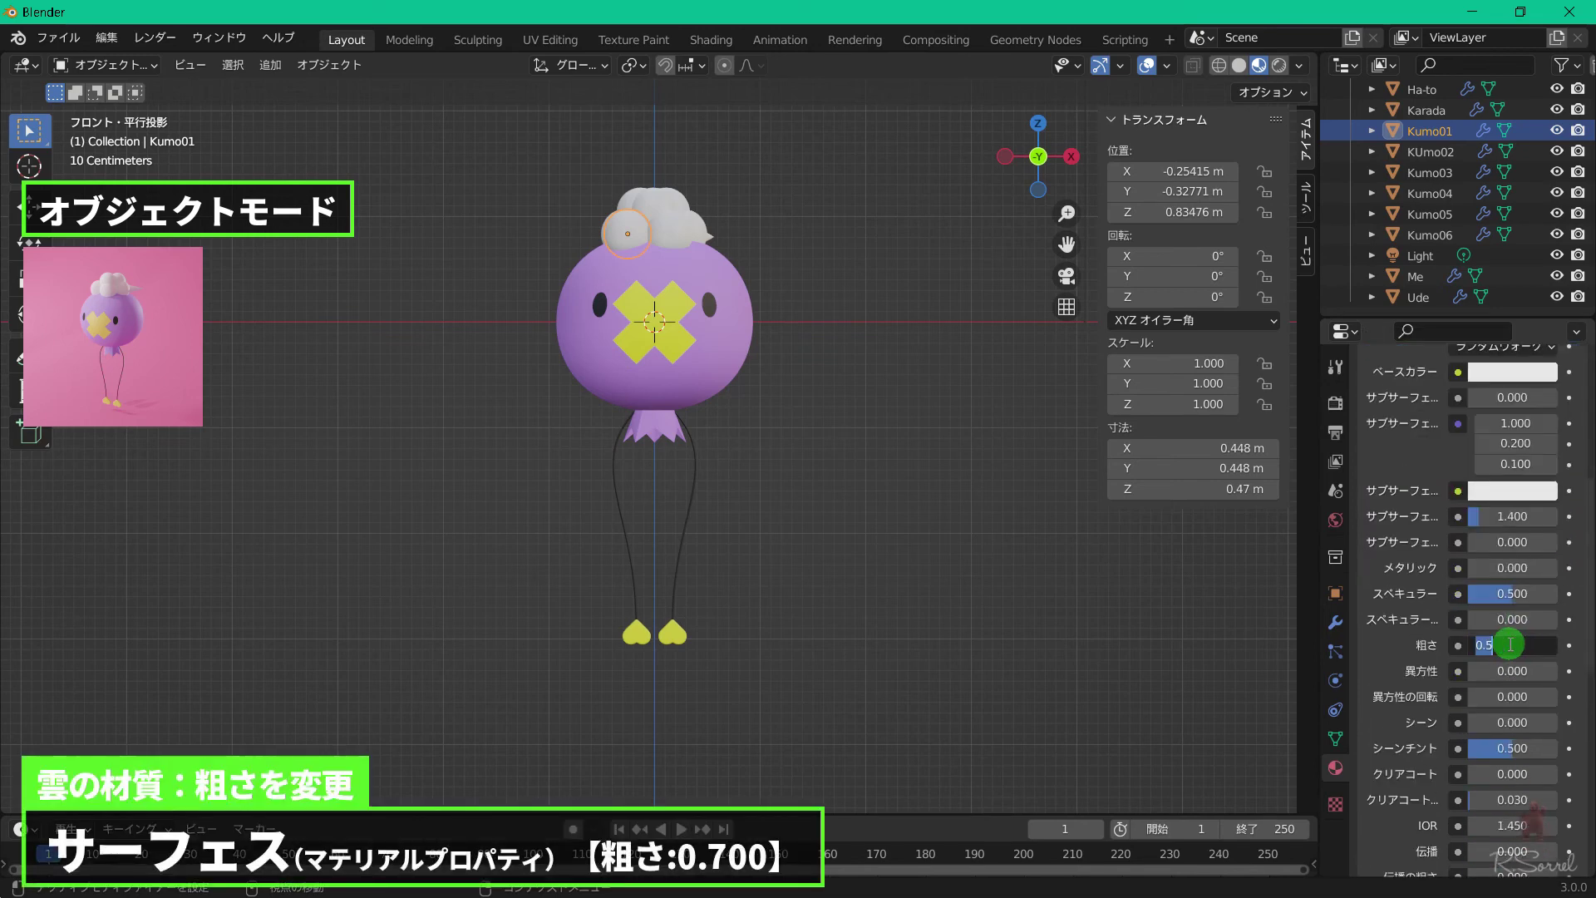
key(Return)
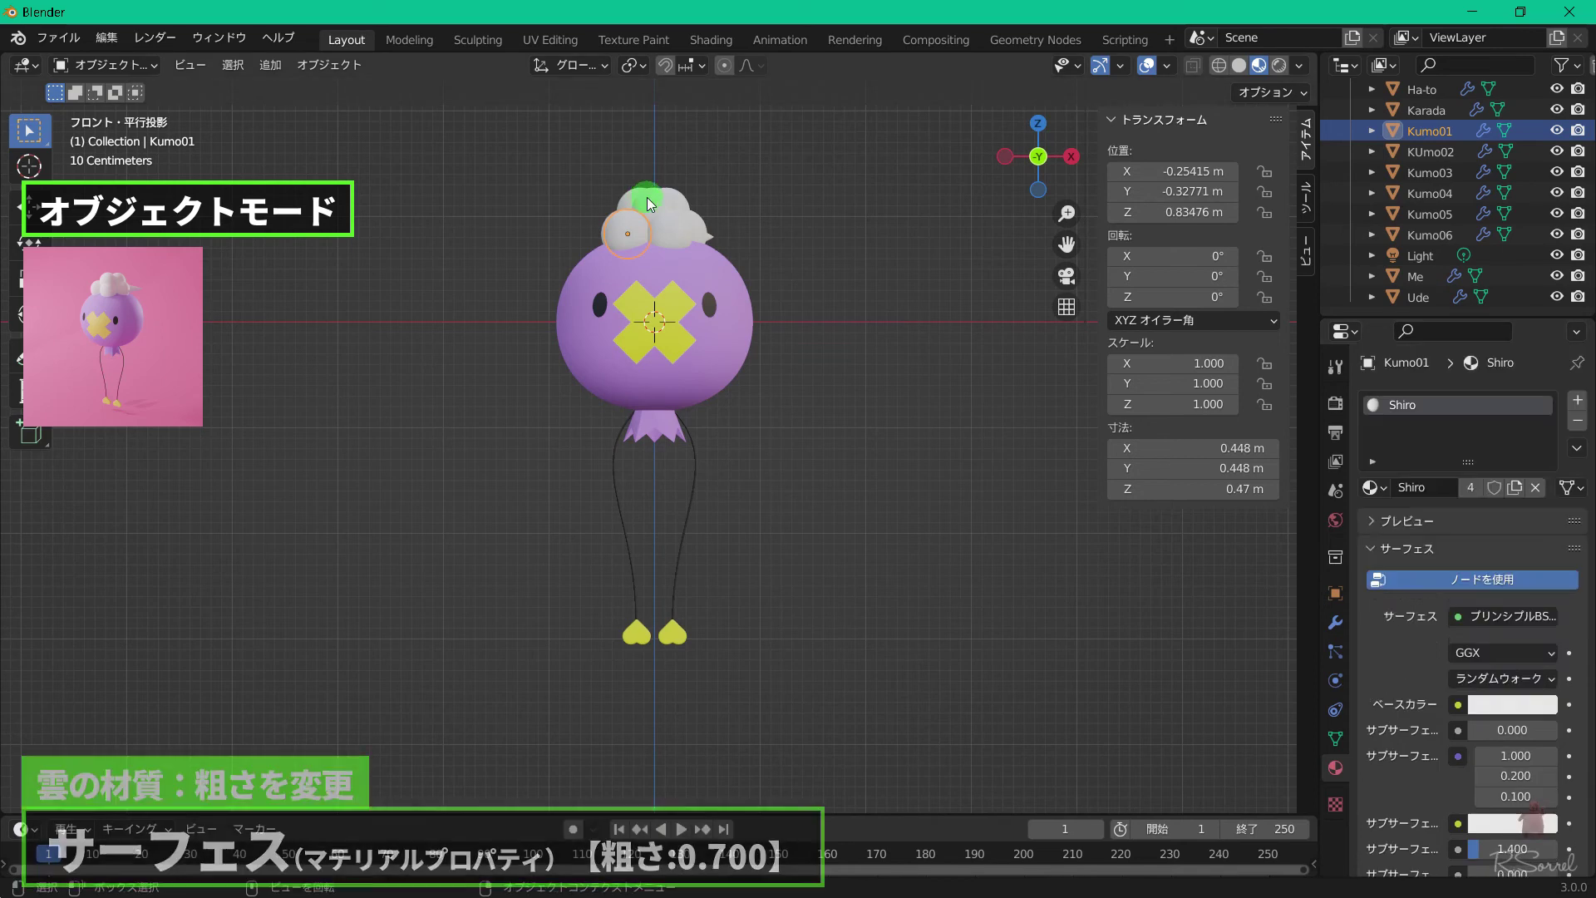
Assign the existing Shiro material to the cloud parts Kumo04 and Kumo05.
click(648, 204)
click(1374, 488)
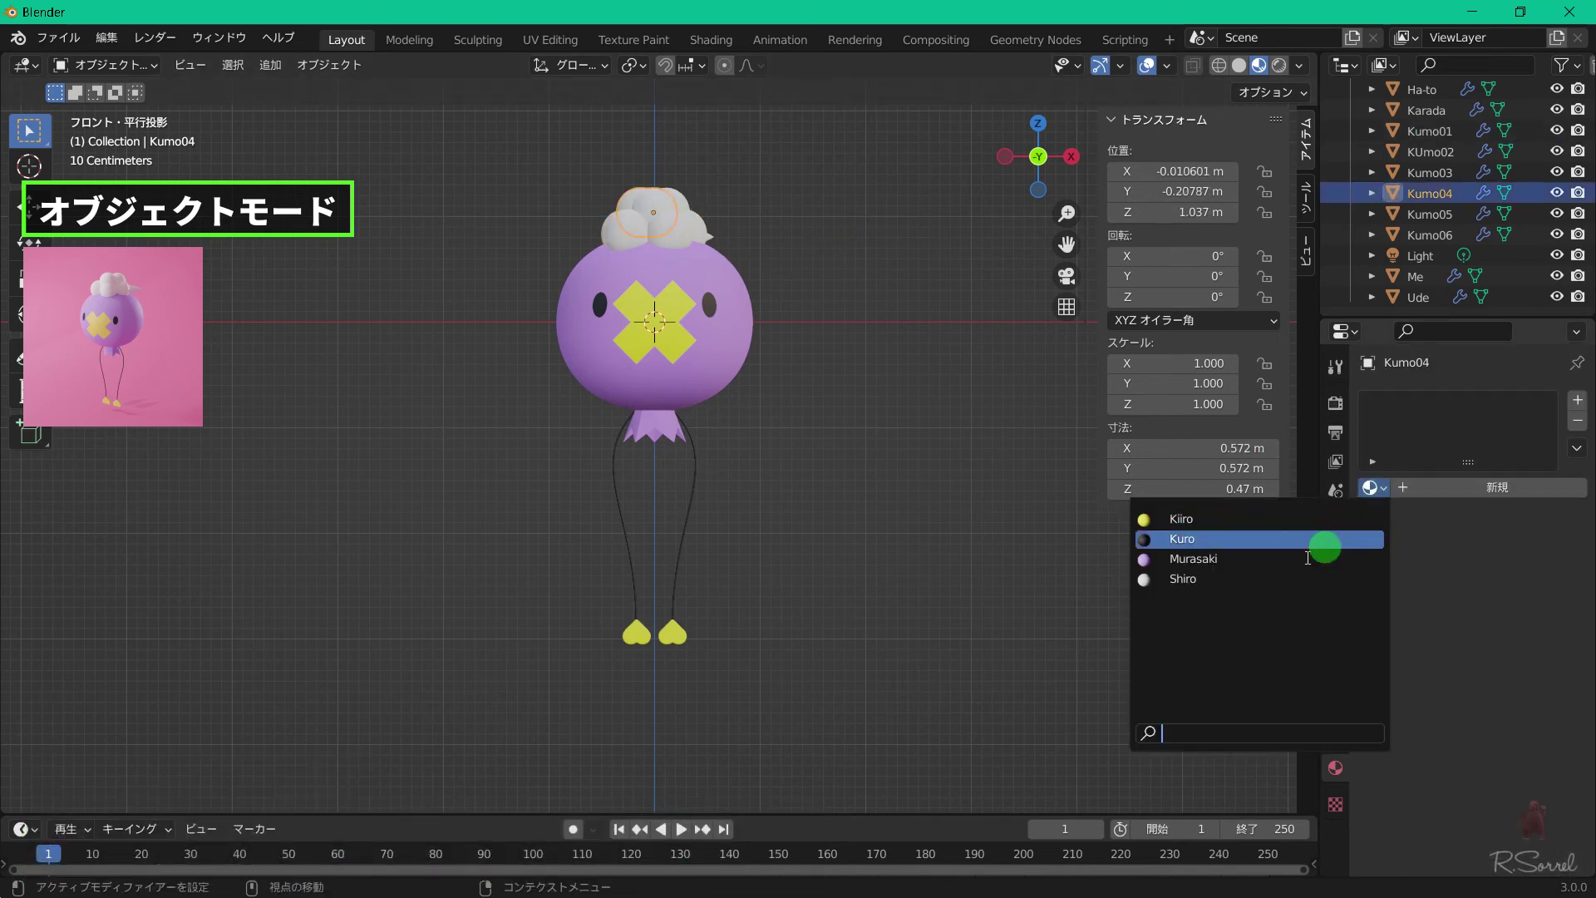
click(1275, 580)
click(682, 204)
click(1341, 501)
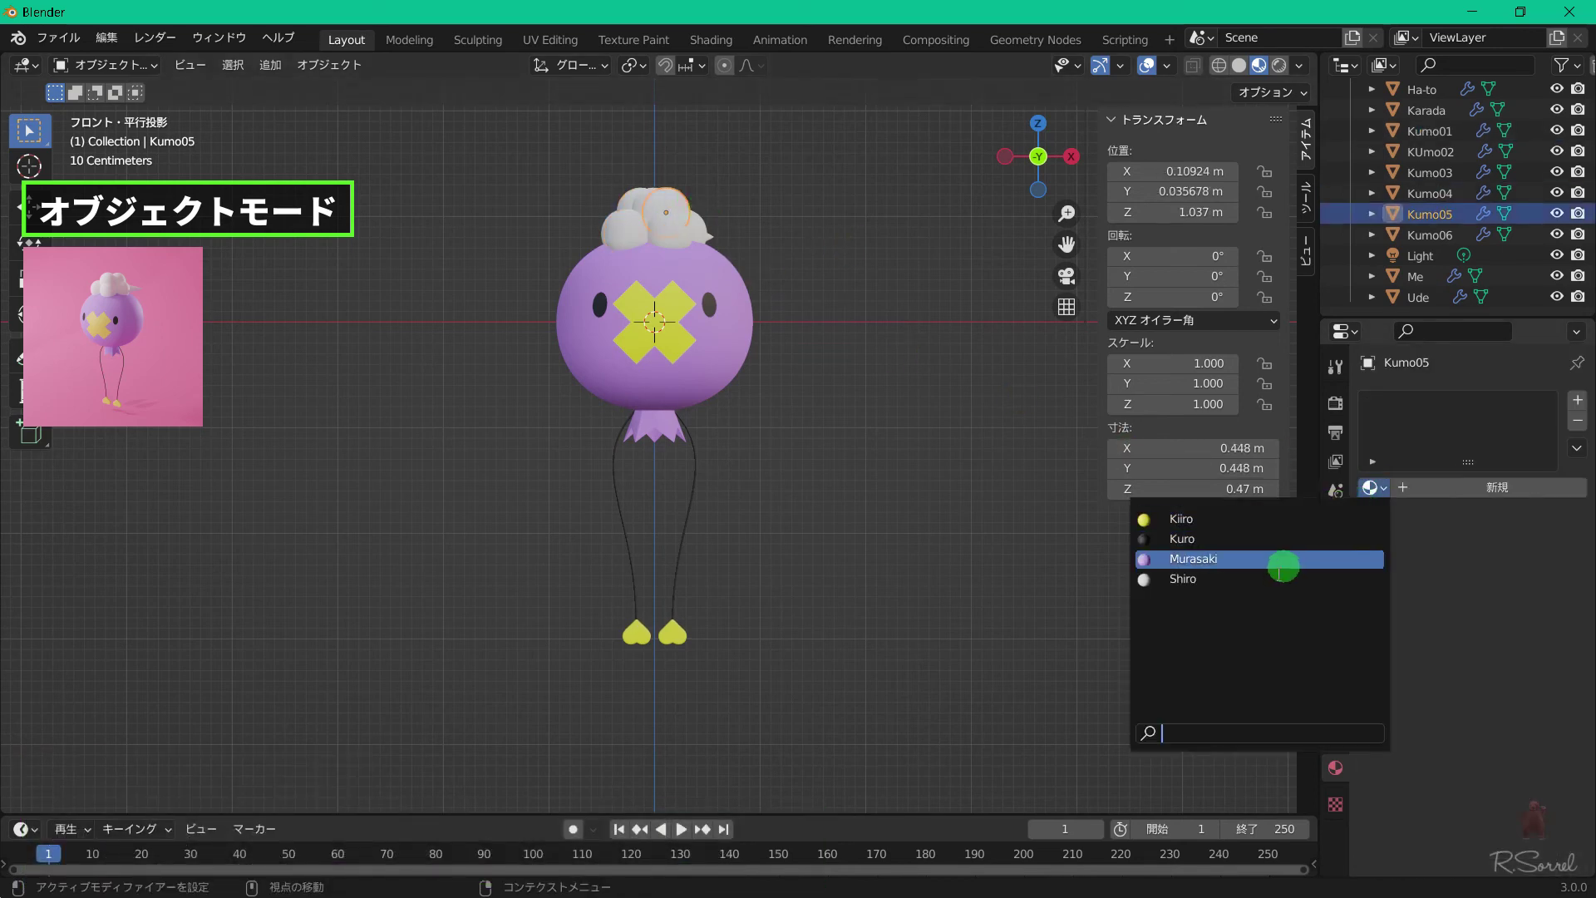
click(1281, 581)
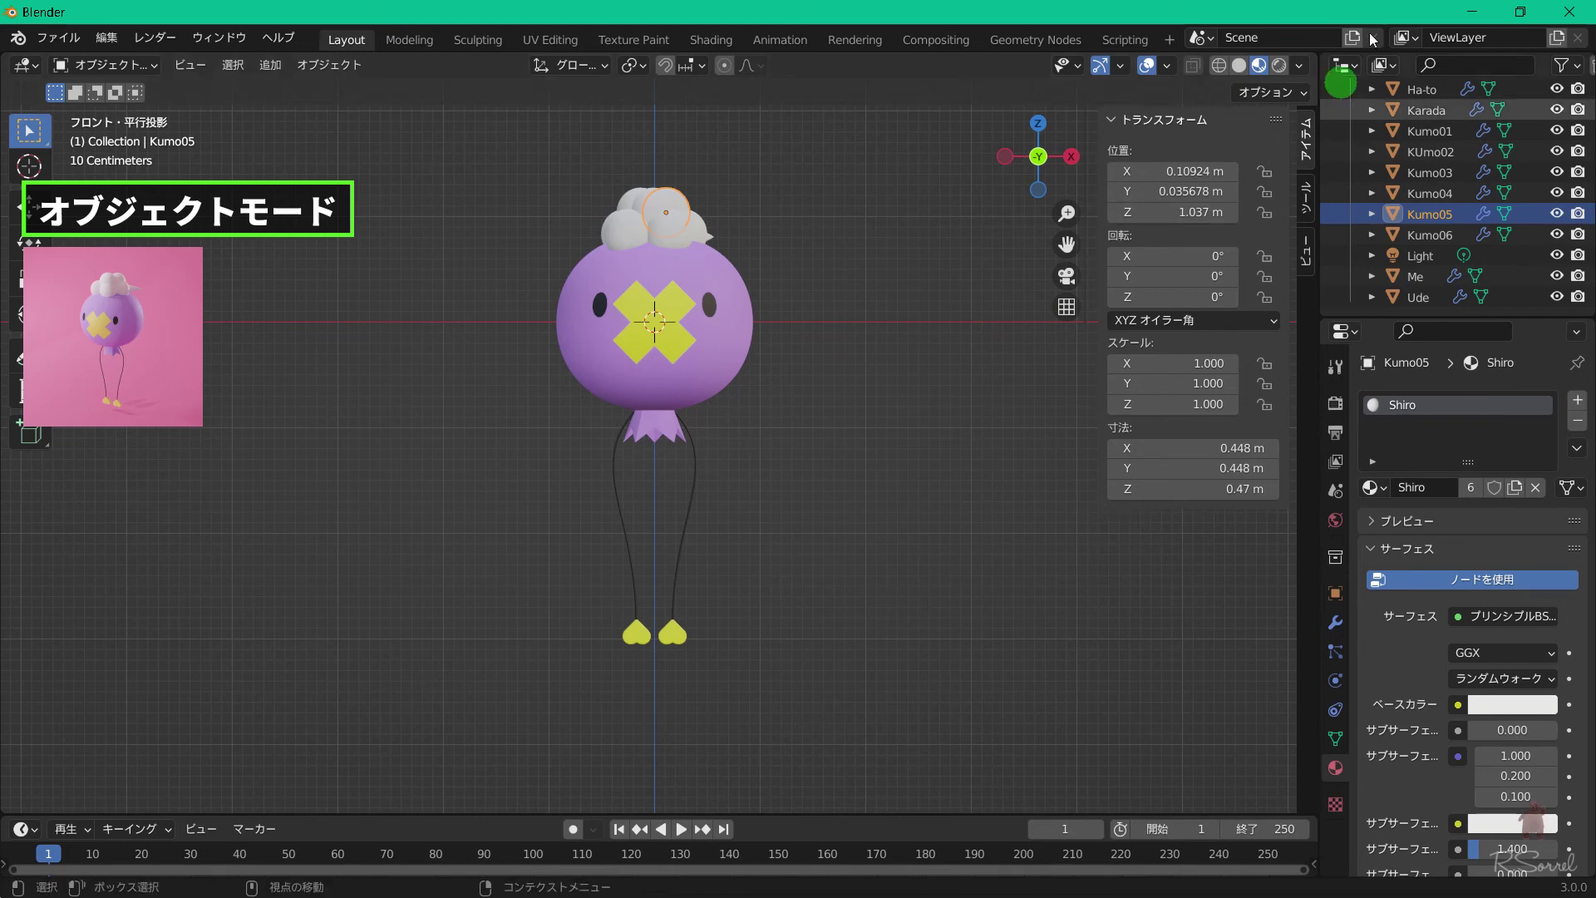
Show the viewport in rendered shading and set the World background strength to 5.
click(1279, 66)
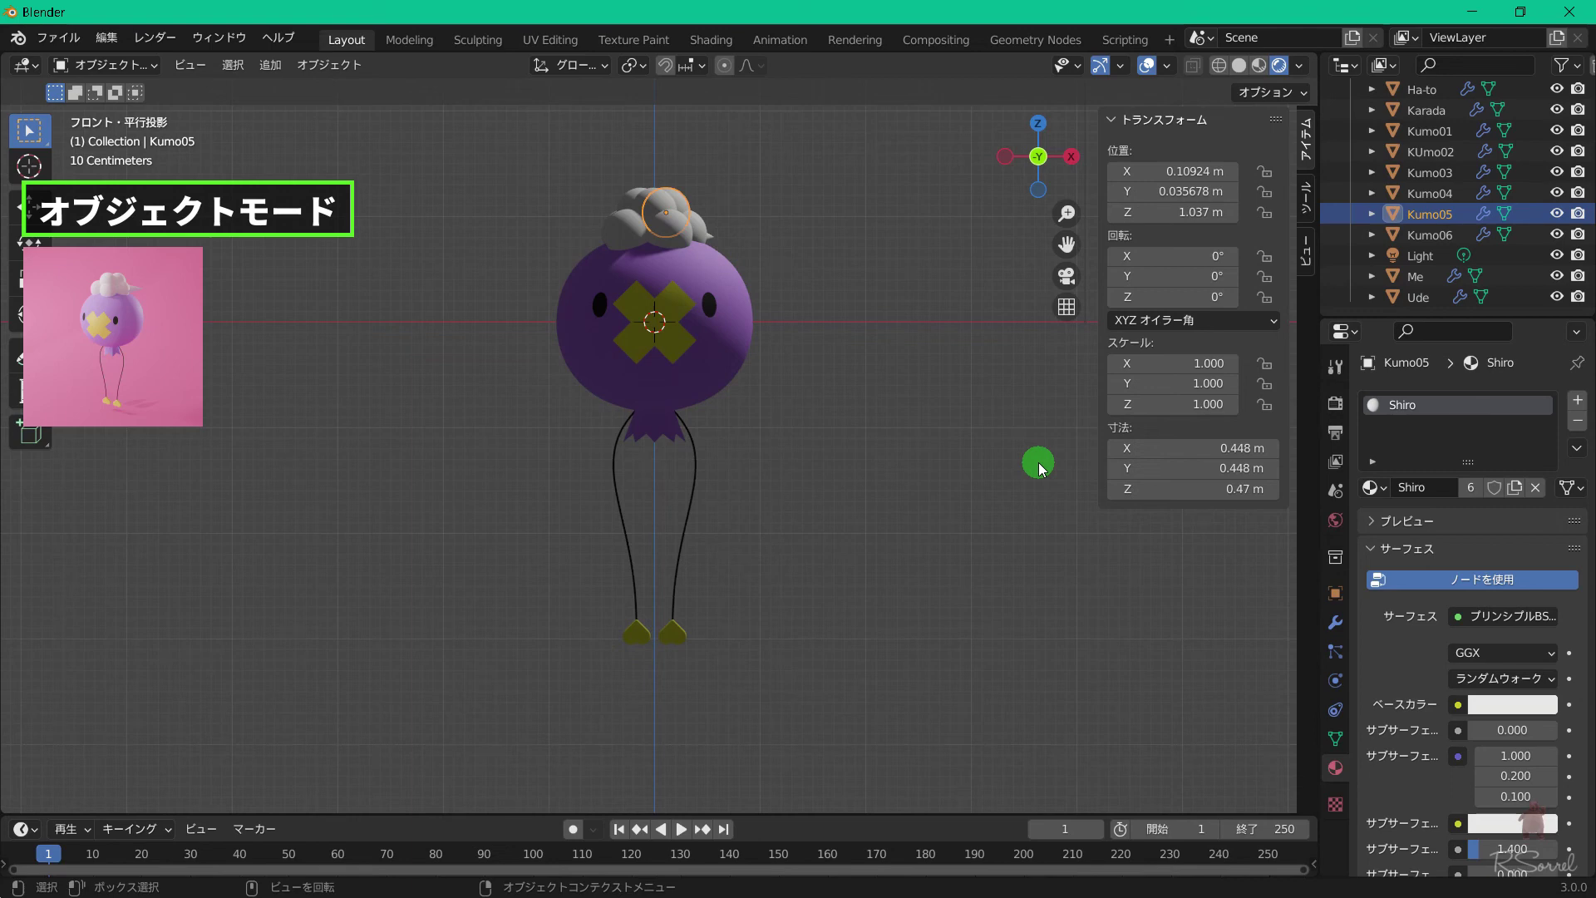
click(1336, 521)
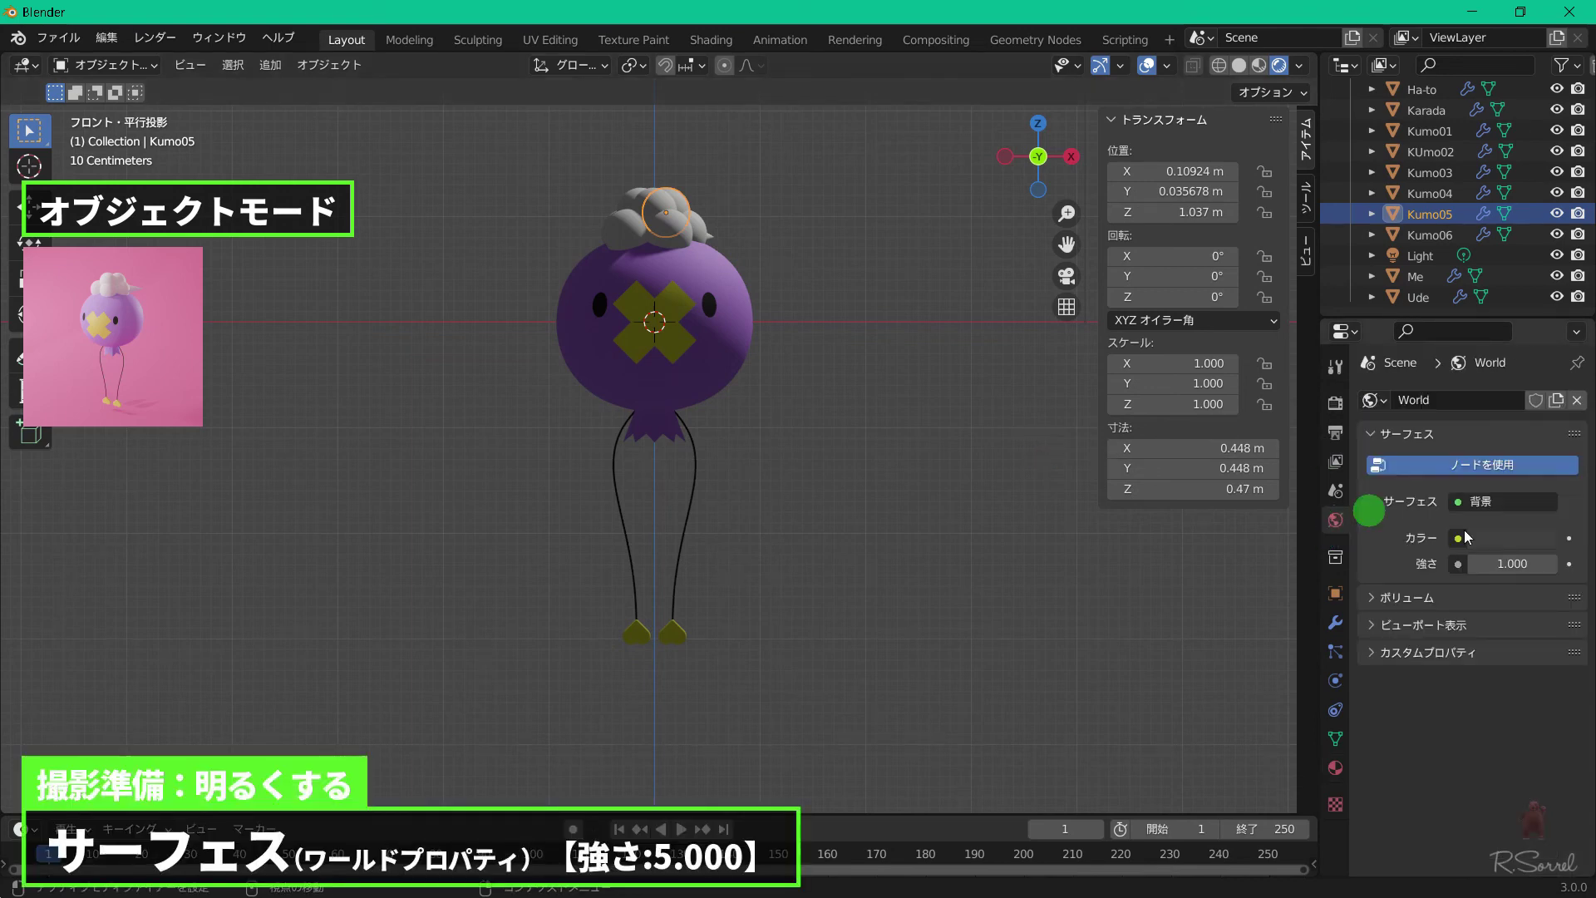
click(1524, 559)
text(5)
key(Return)
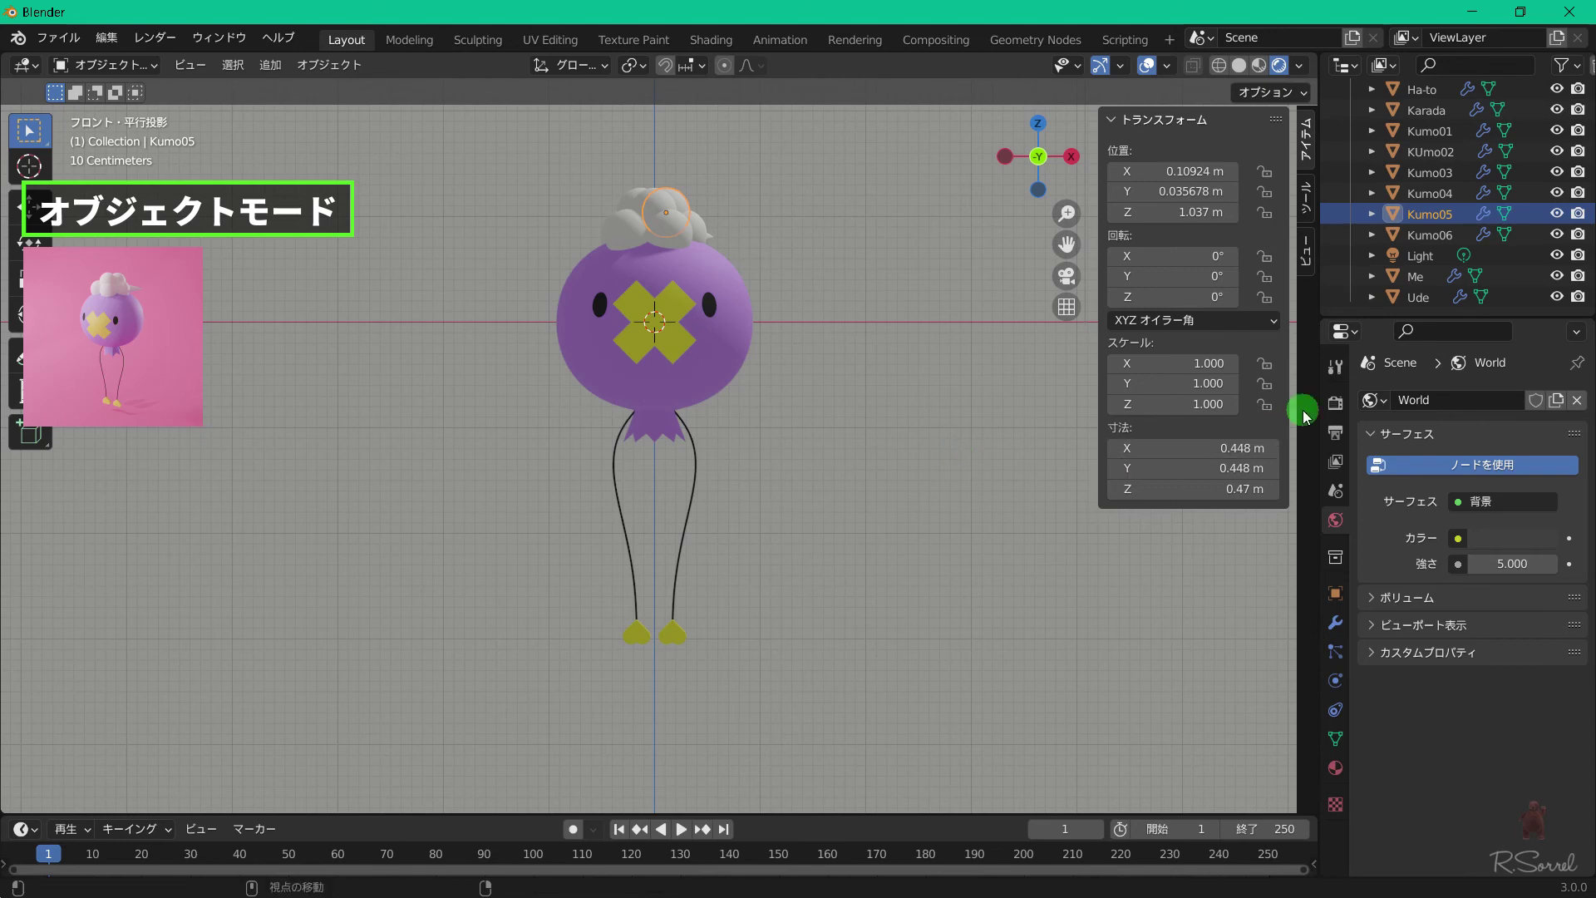
Add a mesh plane and move it about 3.094 m down along Z to the hearts as a floor.
key(shift+a)
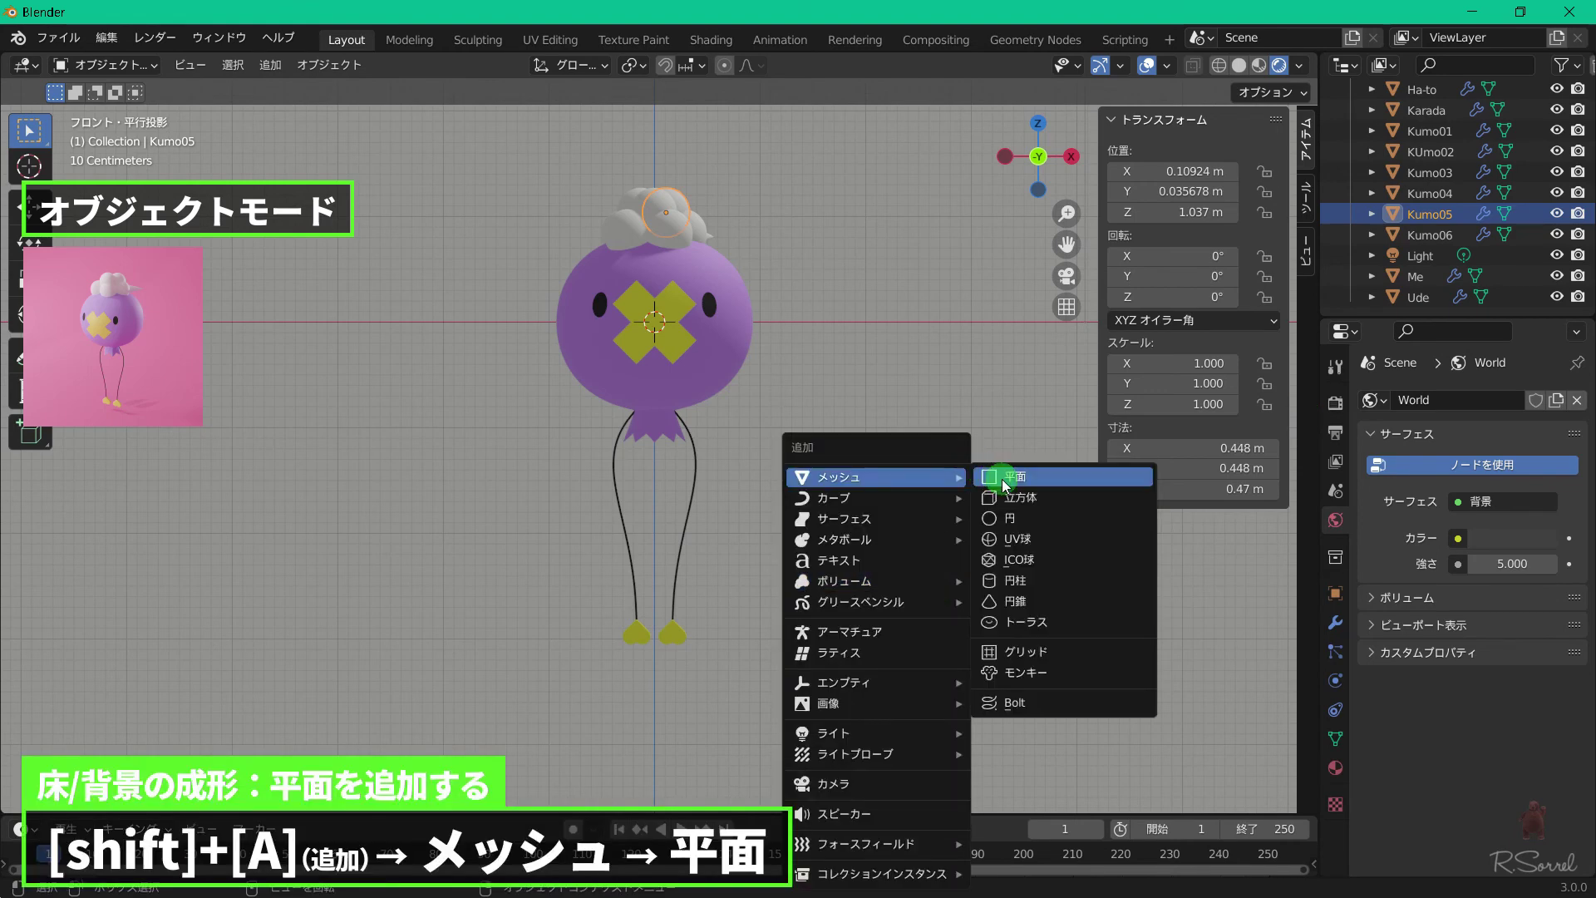
click(1001, 479)
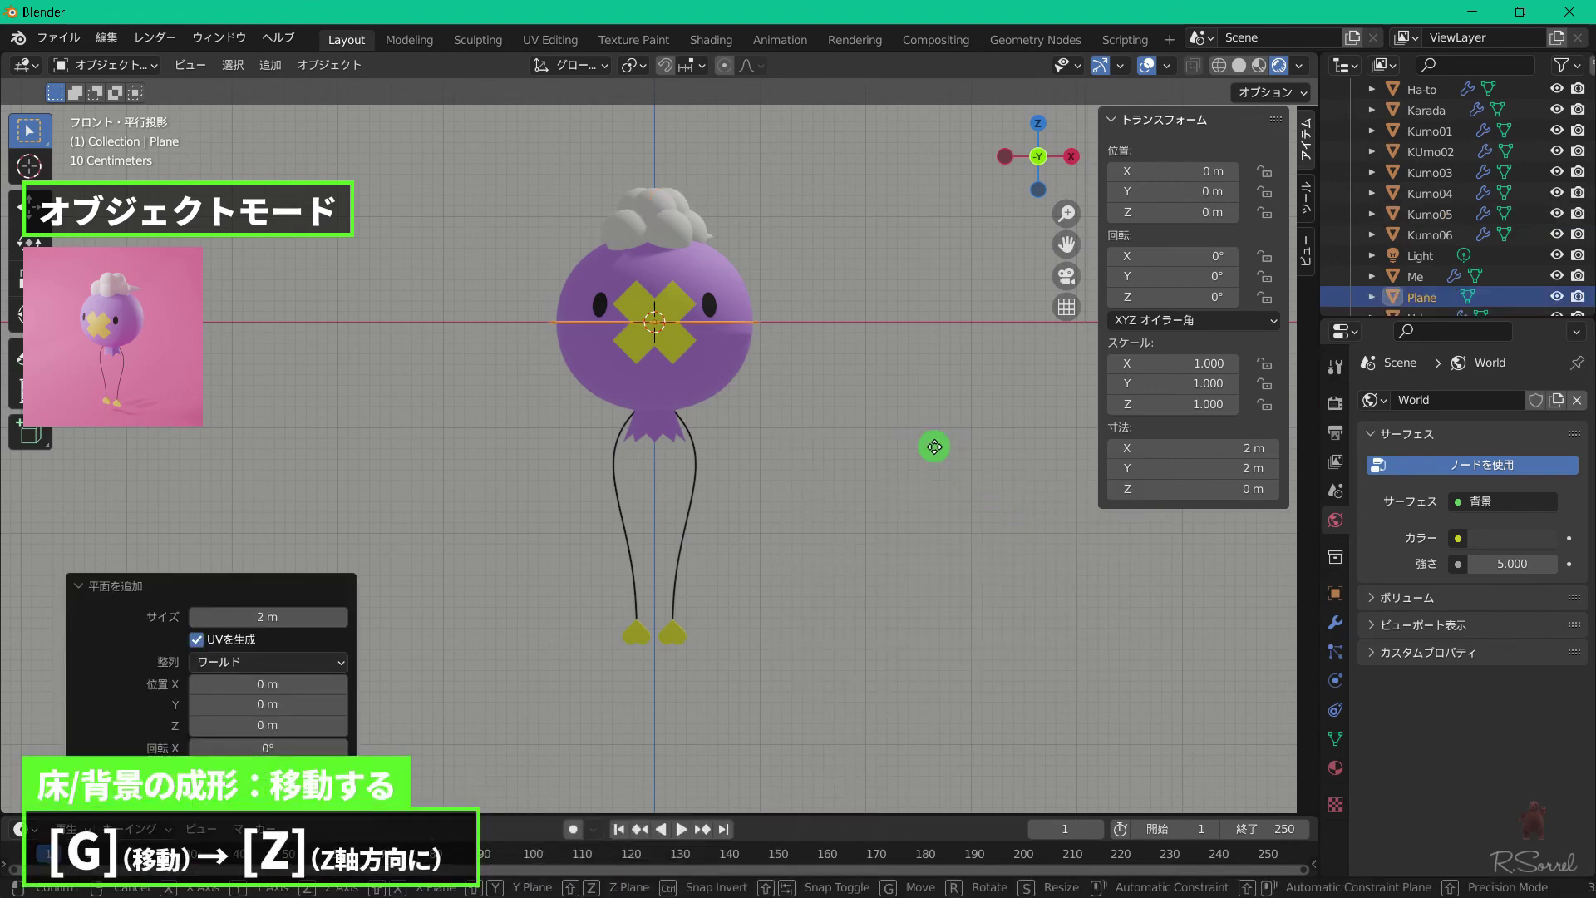
key(g)
key(z)
click(891, 774)
Scale the floor plane up uniformly by a factor of about 7.873.
scroll(951, 452, down, 6)
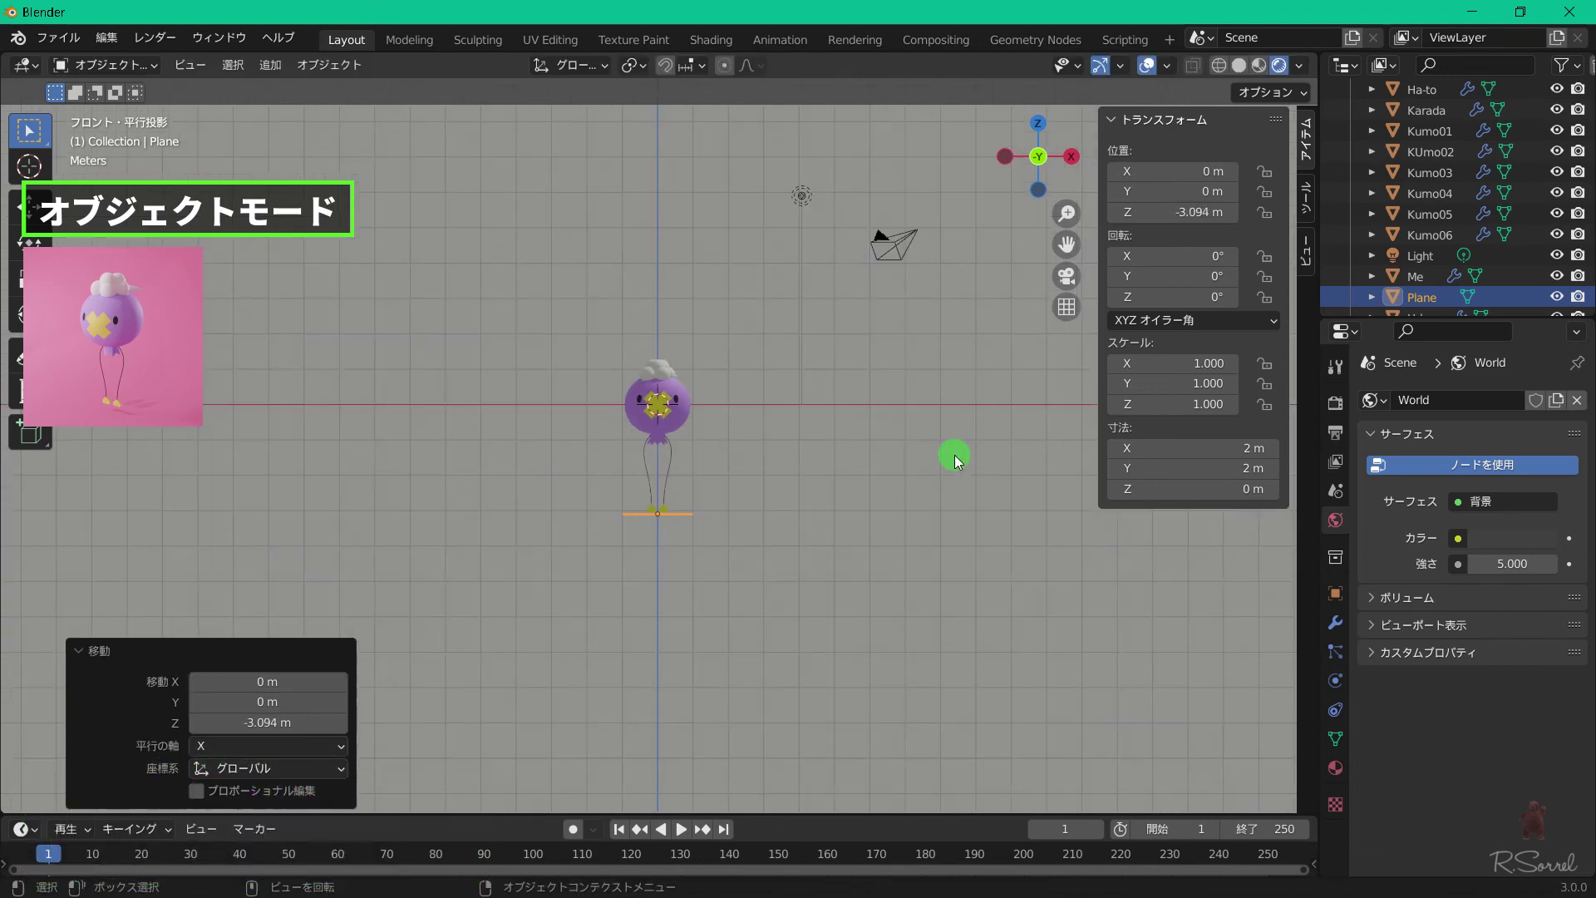
key(s)
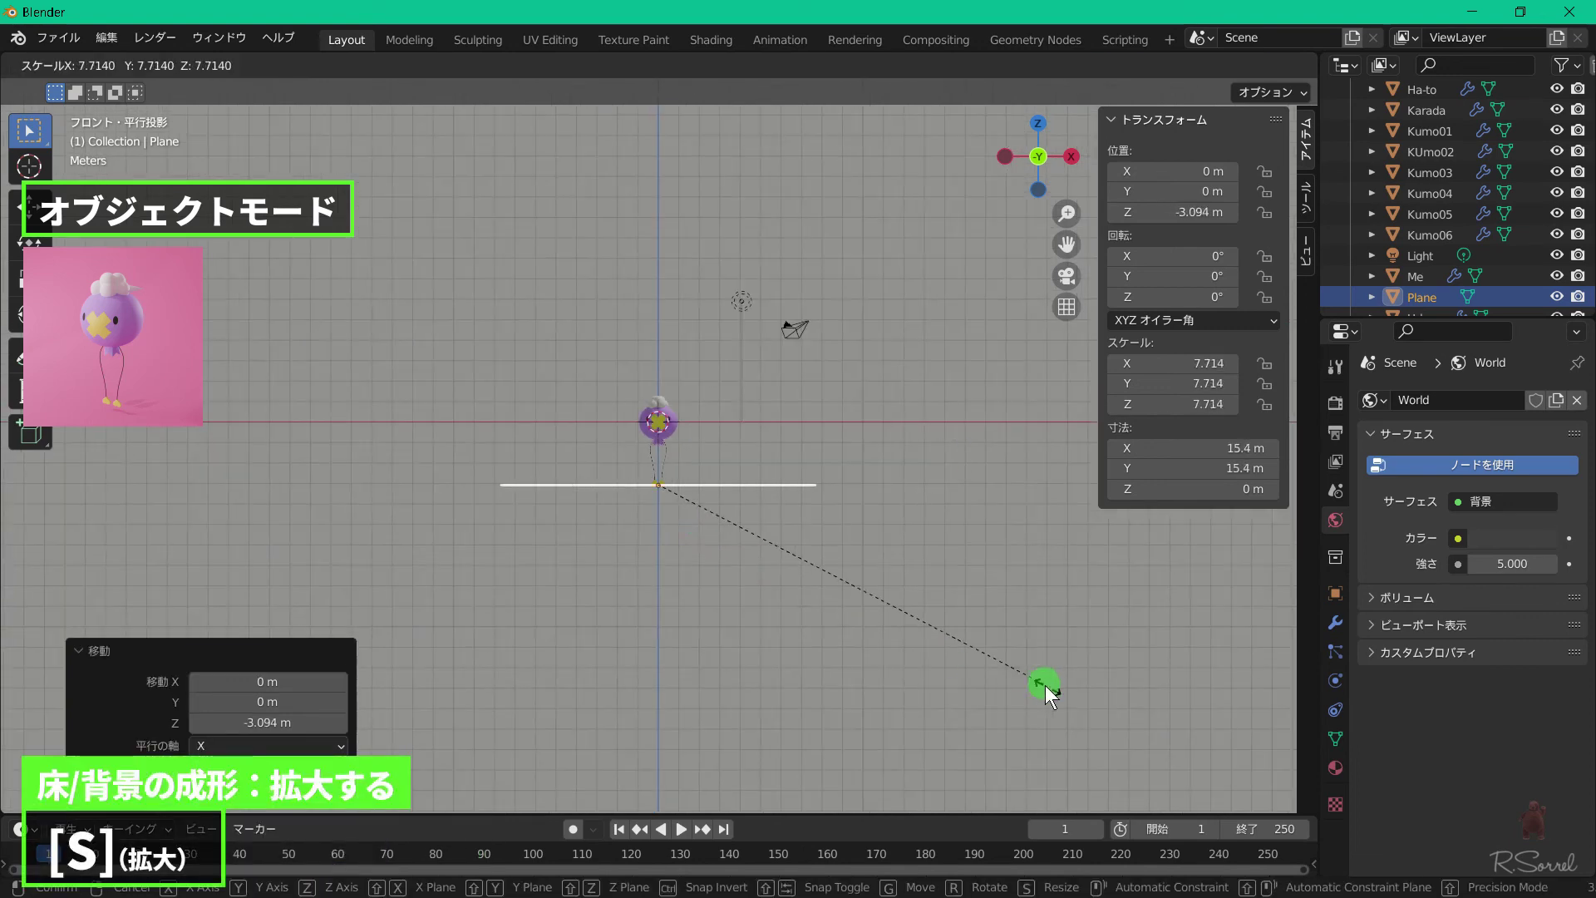
click(1046, 684)
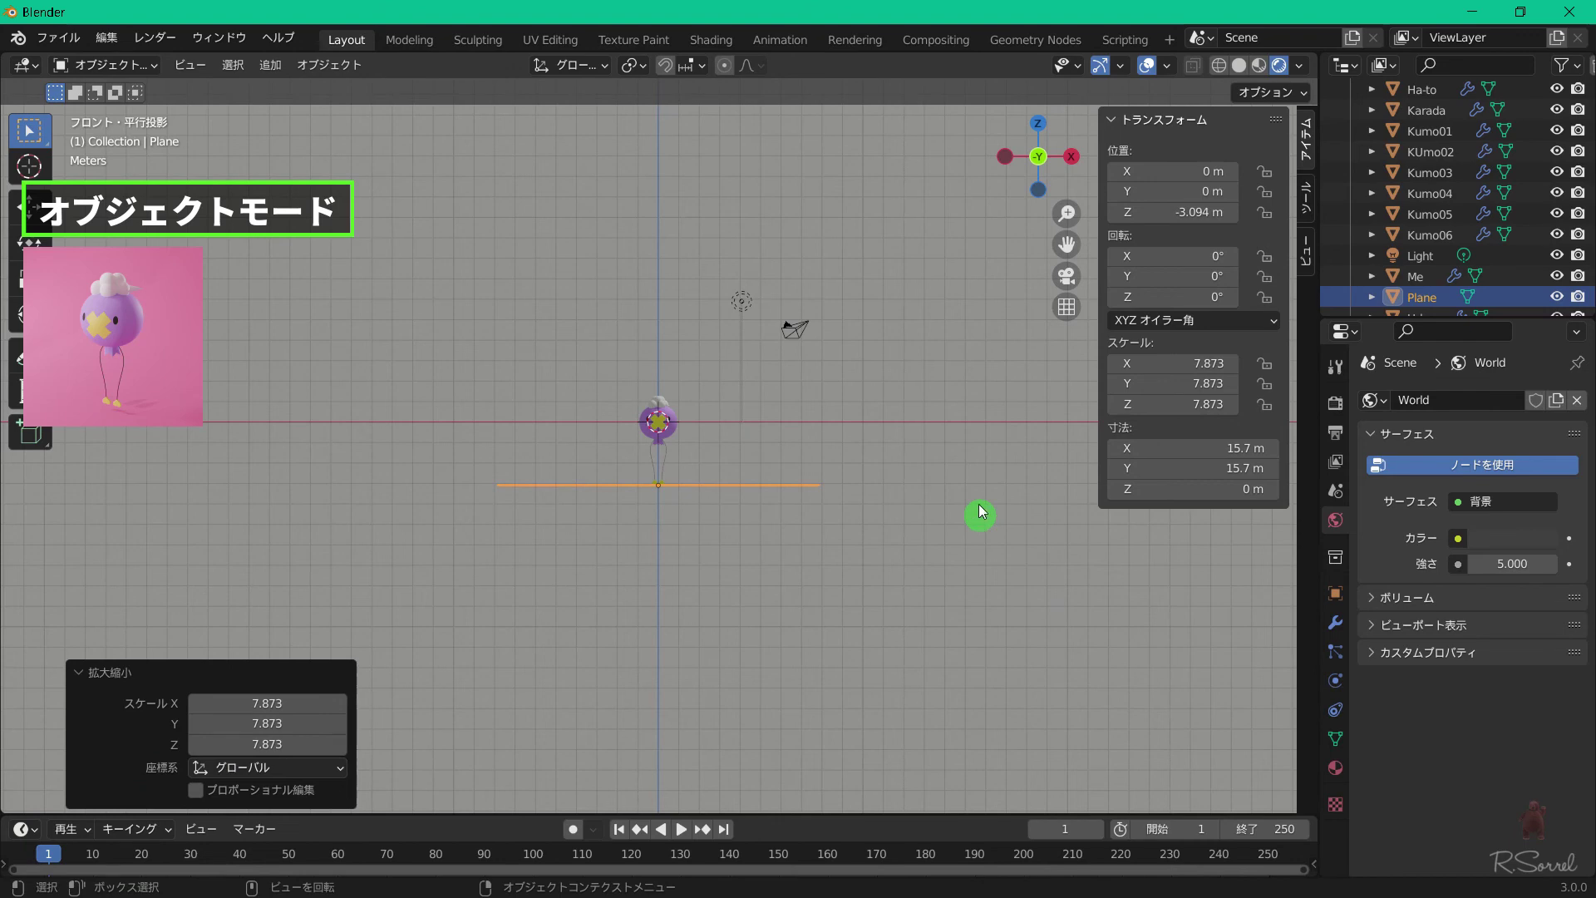
Extrude the floor plane's edge behind the character about 10.725 m up along Z as a back wall.
key(Tab)
middle_drag(980, 516, 682, 393)
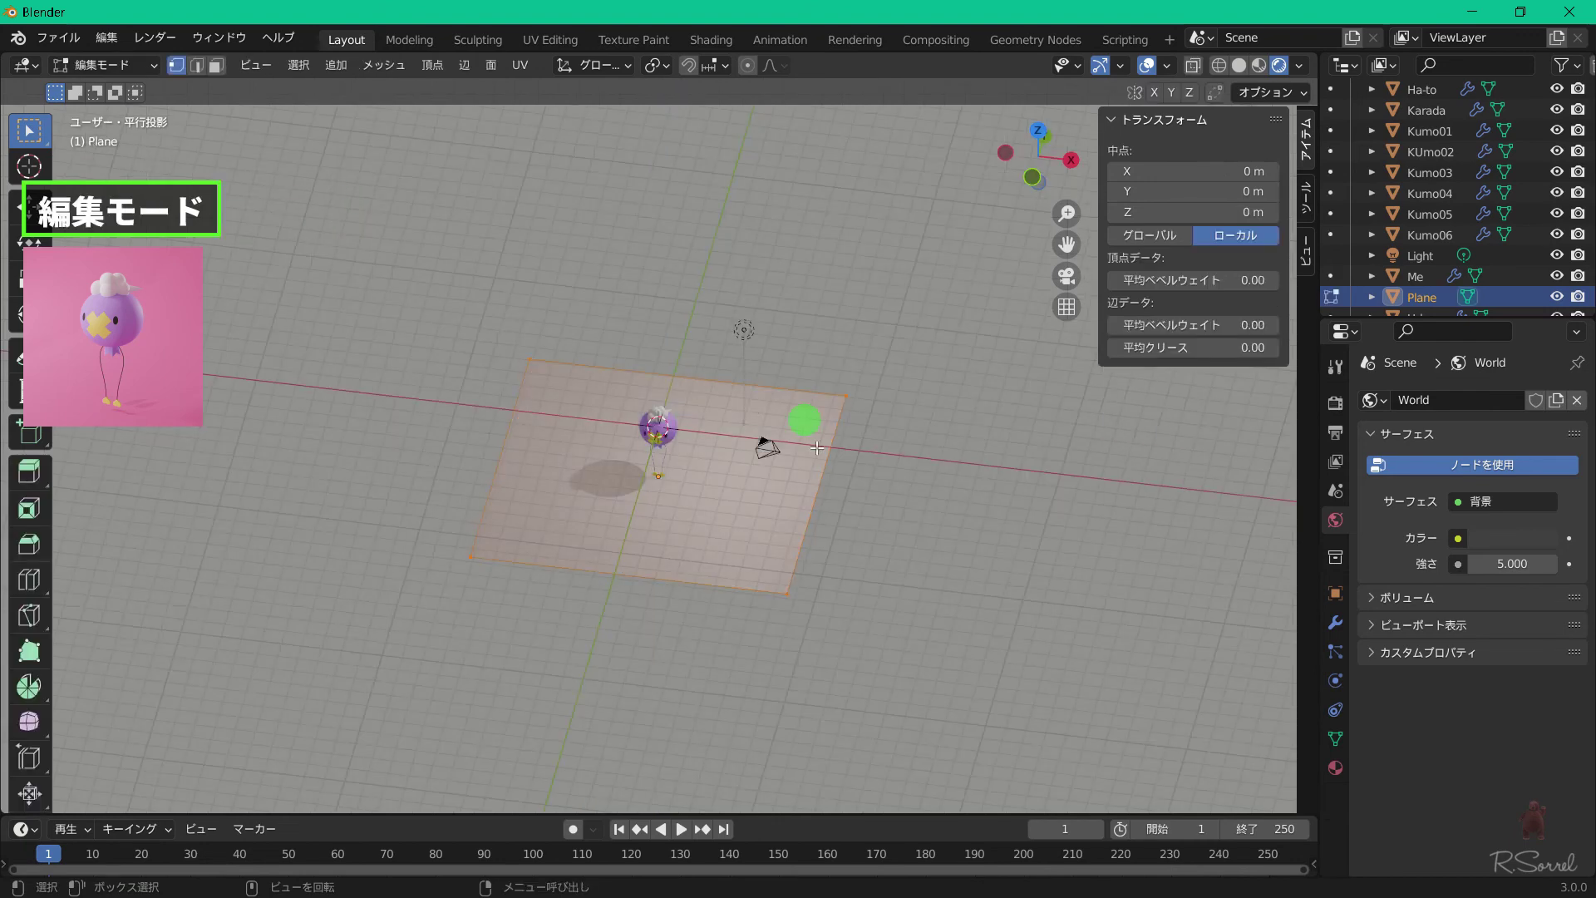
key(2)
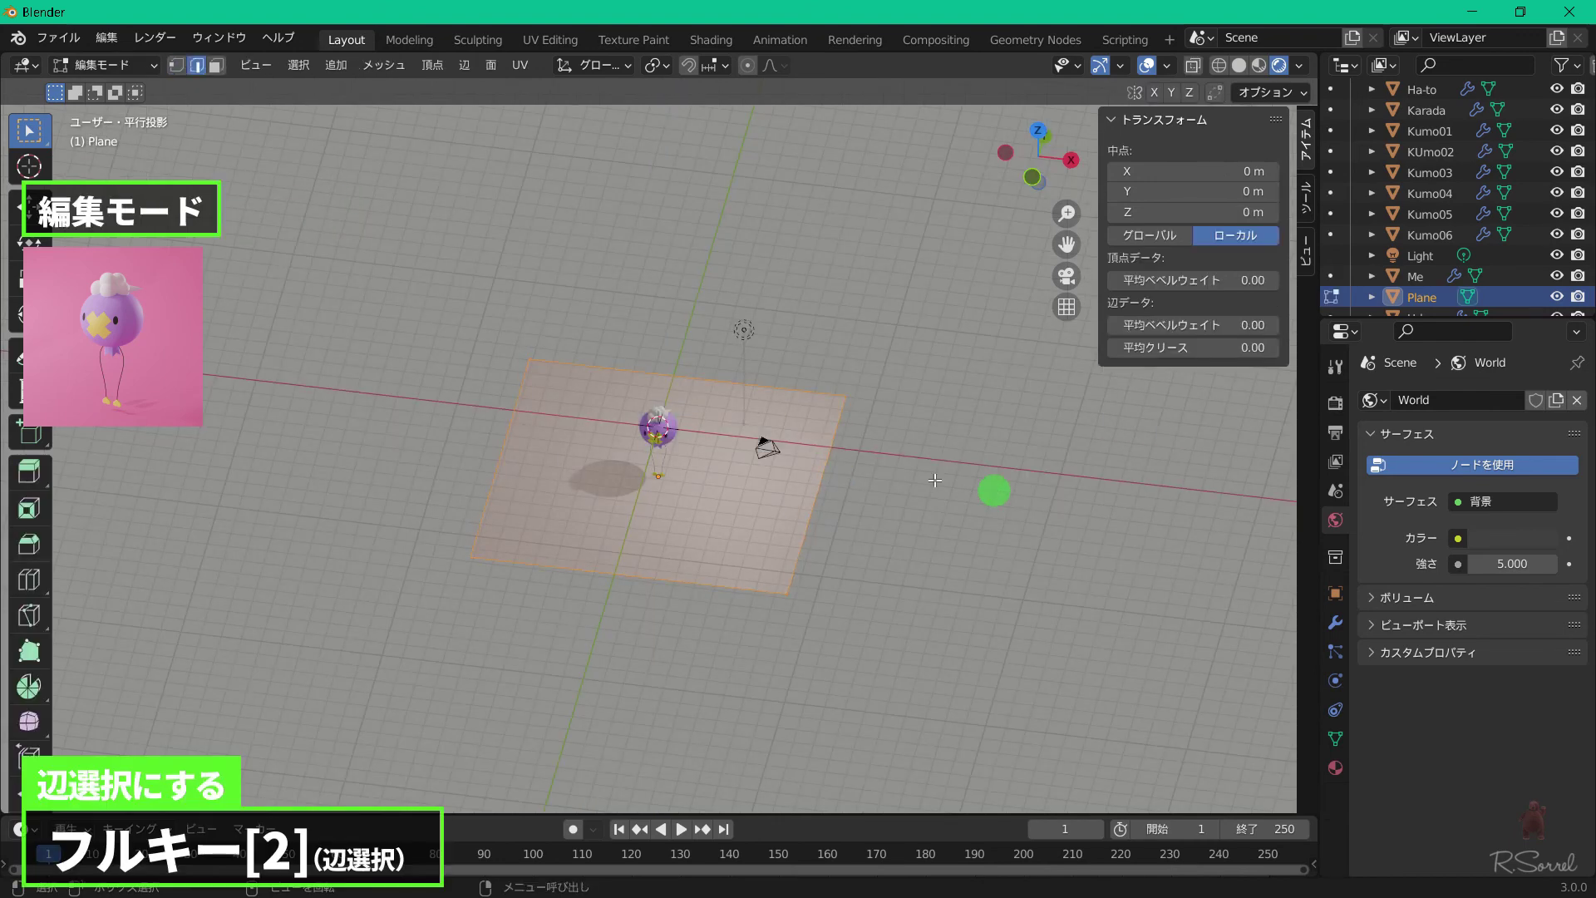
click(907, 475)
click(687, 378)
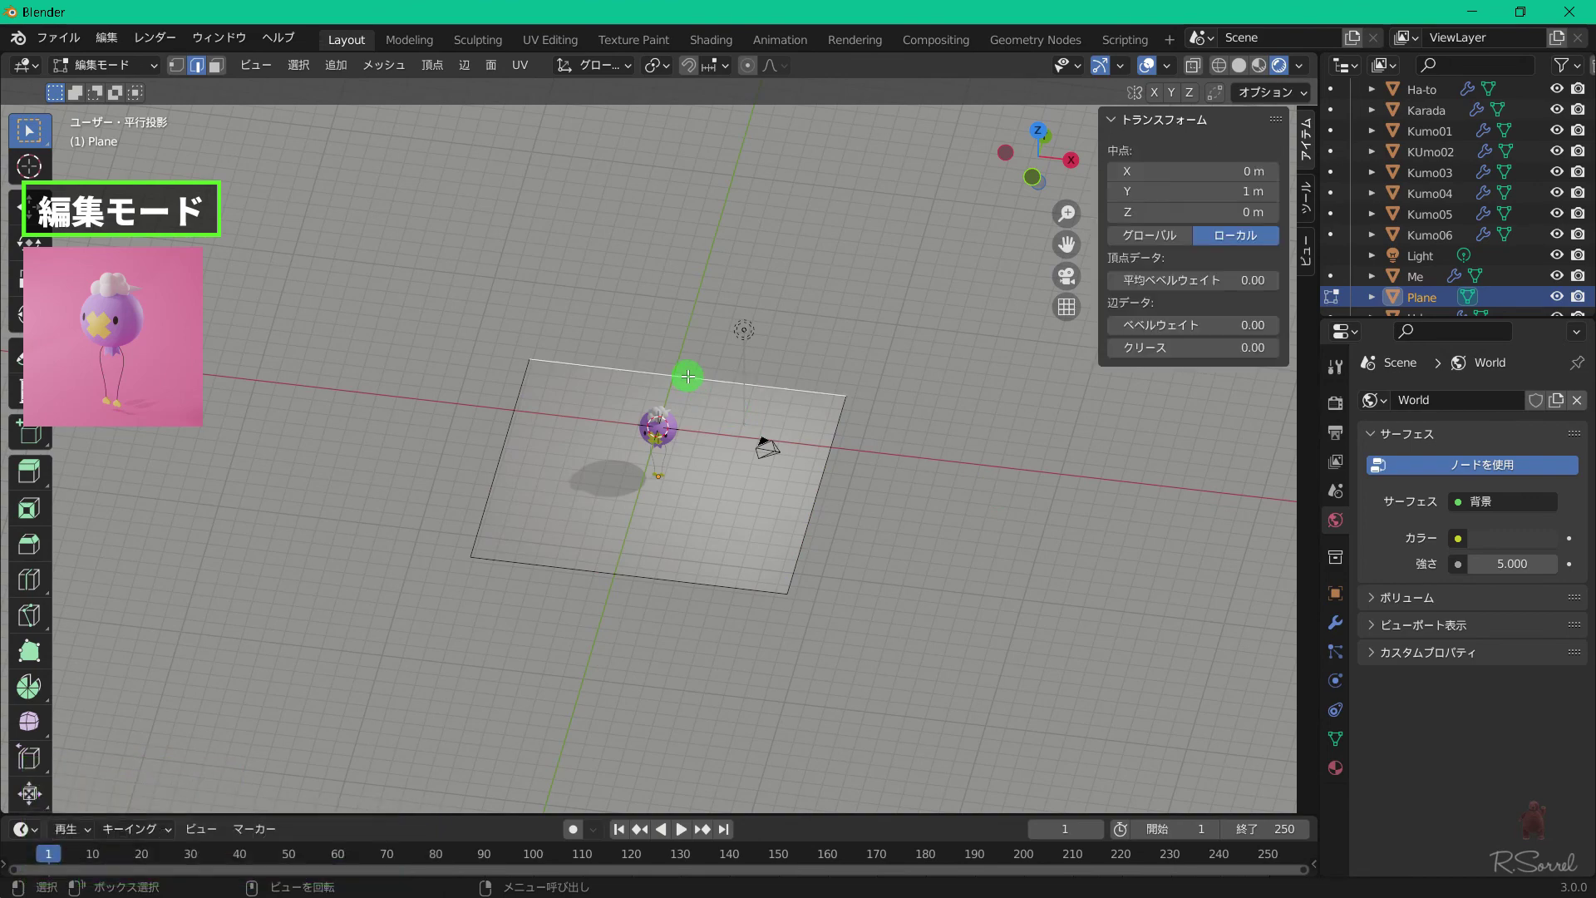
key(e)
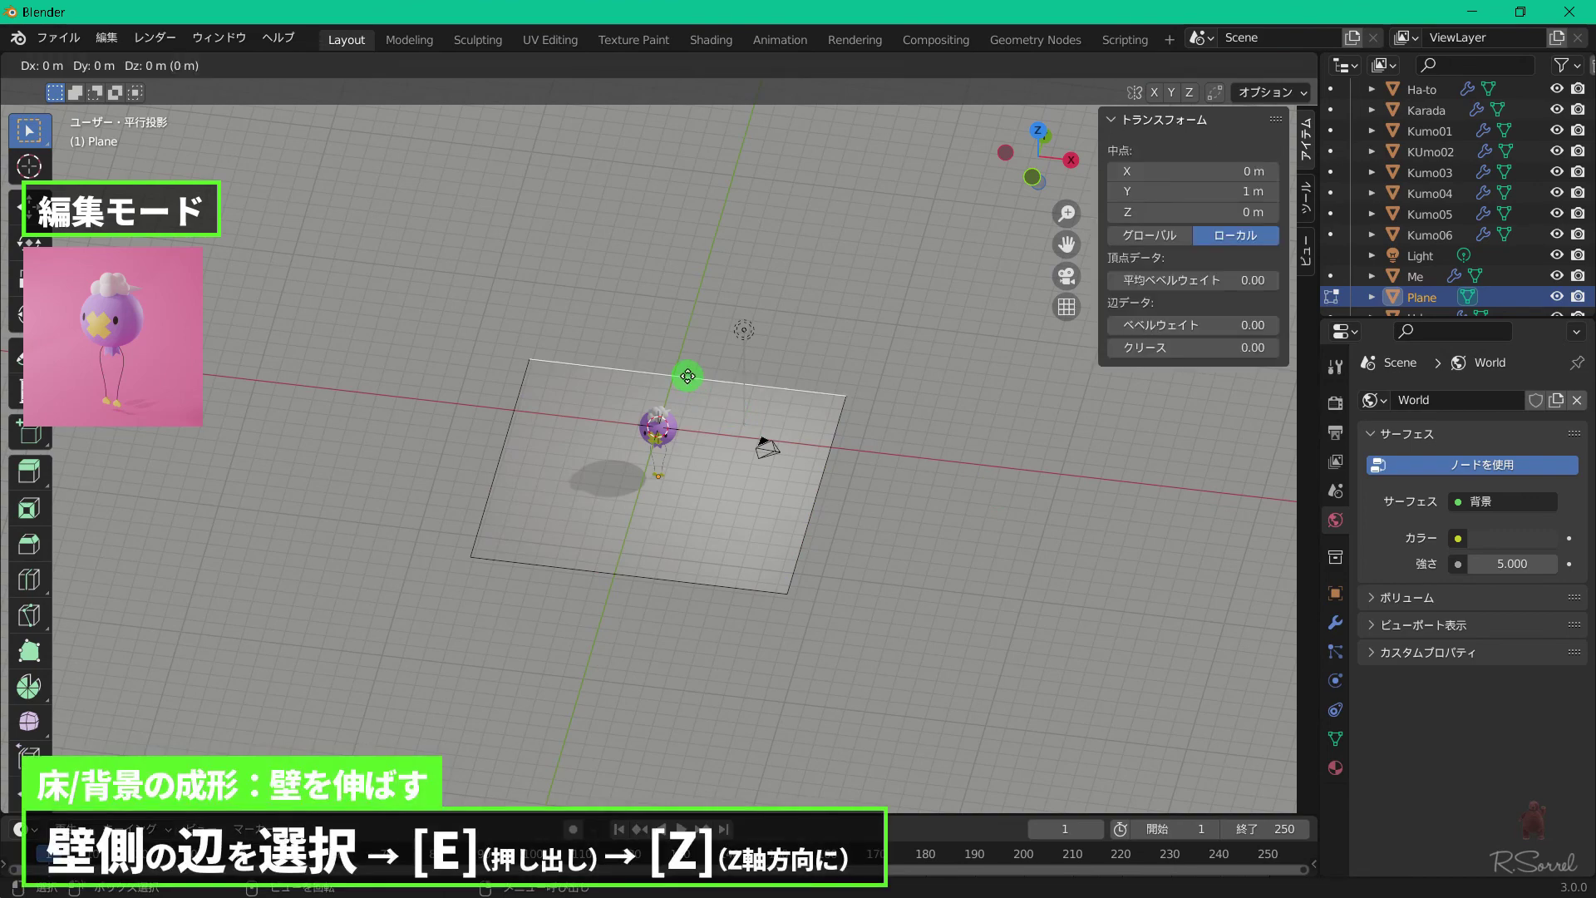
key(z)
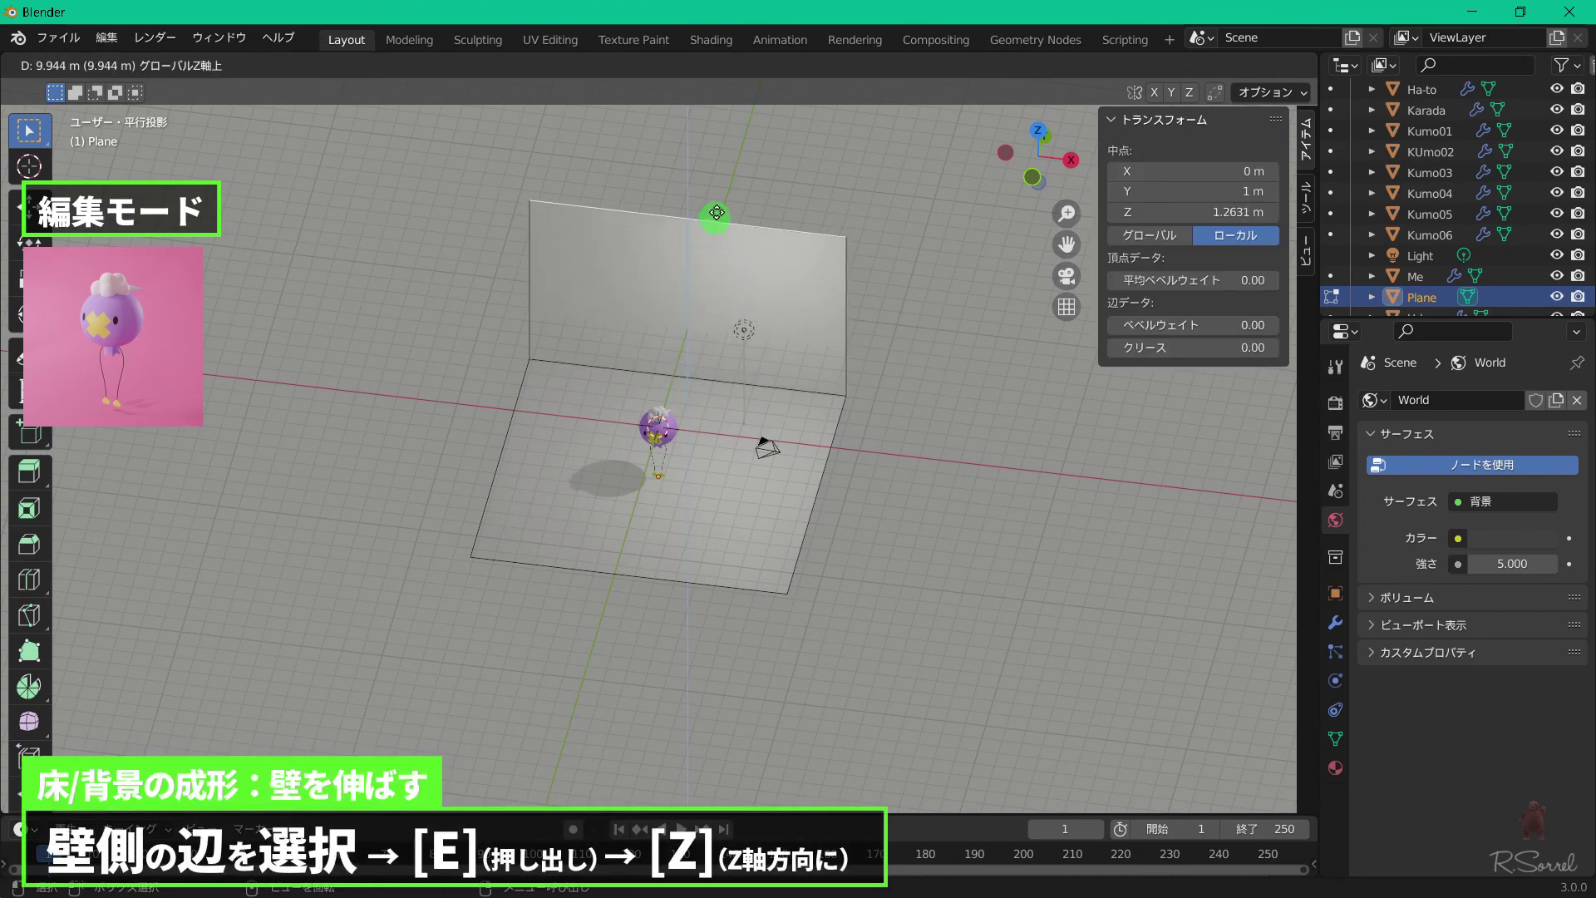
click(716, 200)
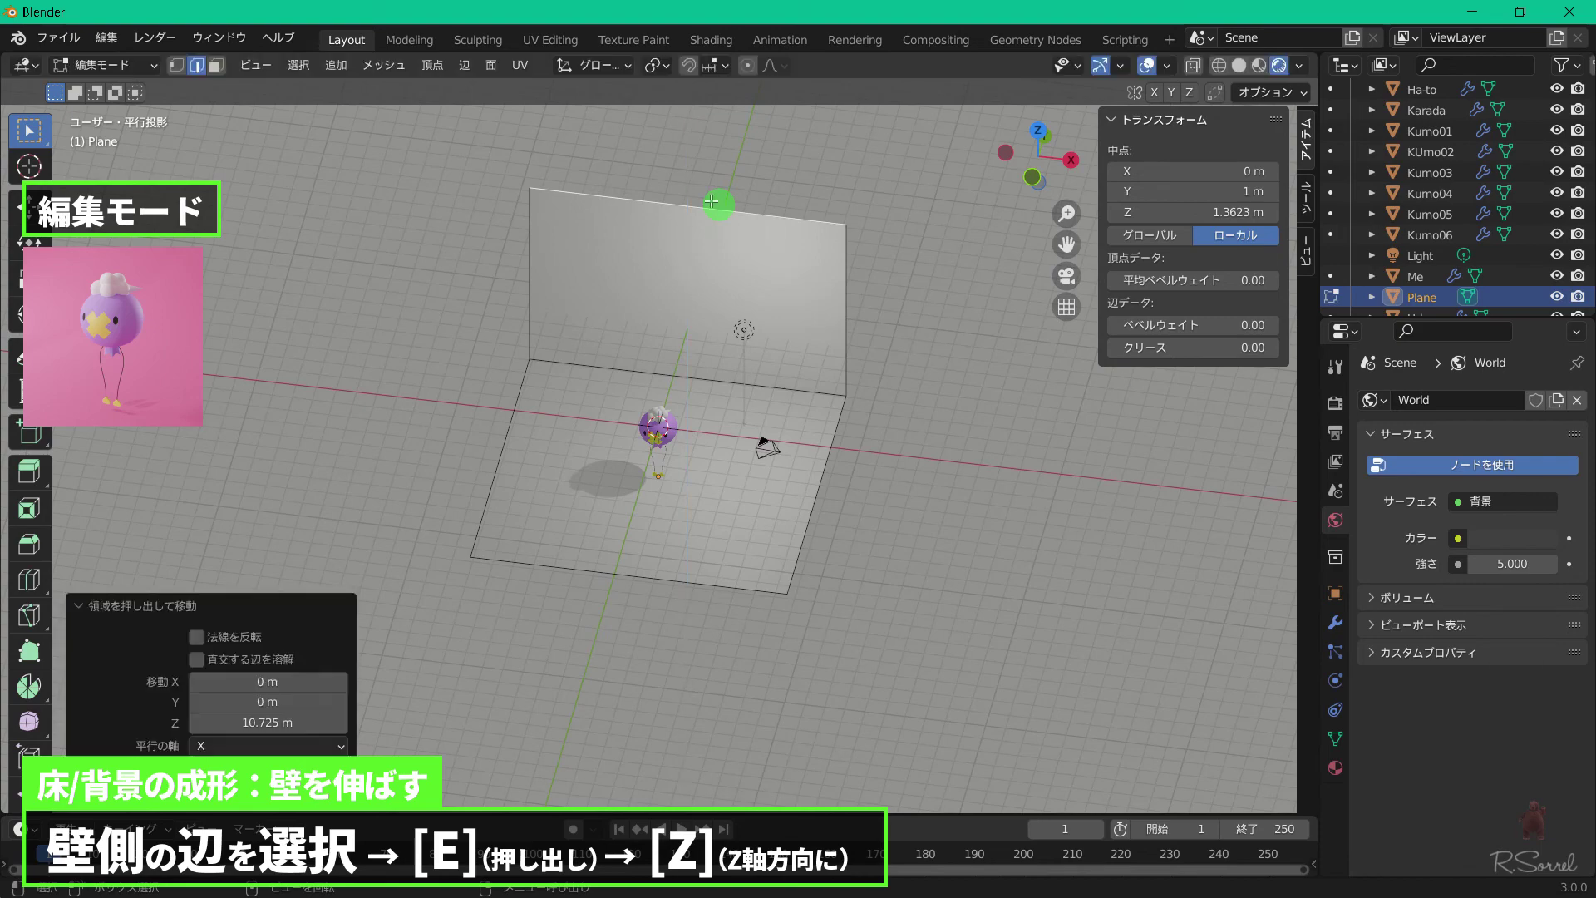
Bevel the edge between floor and back wall with 10 segments and a width of about 0.277 m.
click(668, 372)
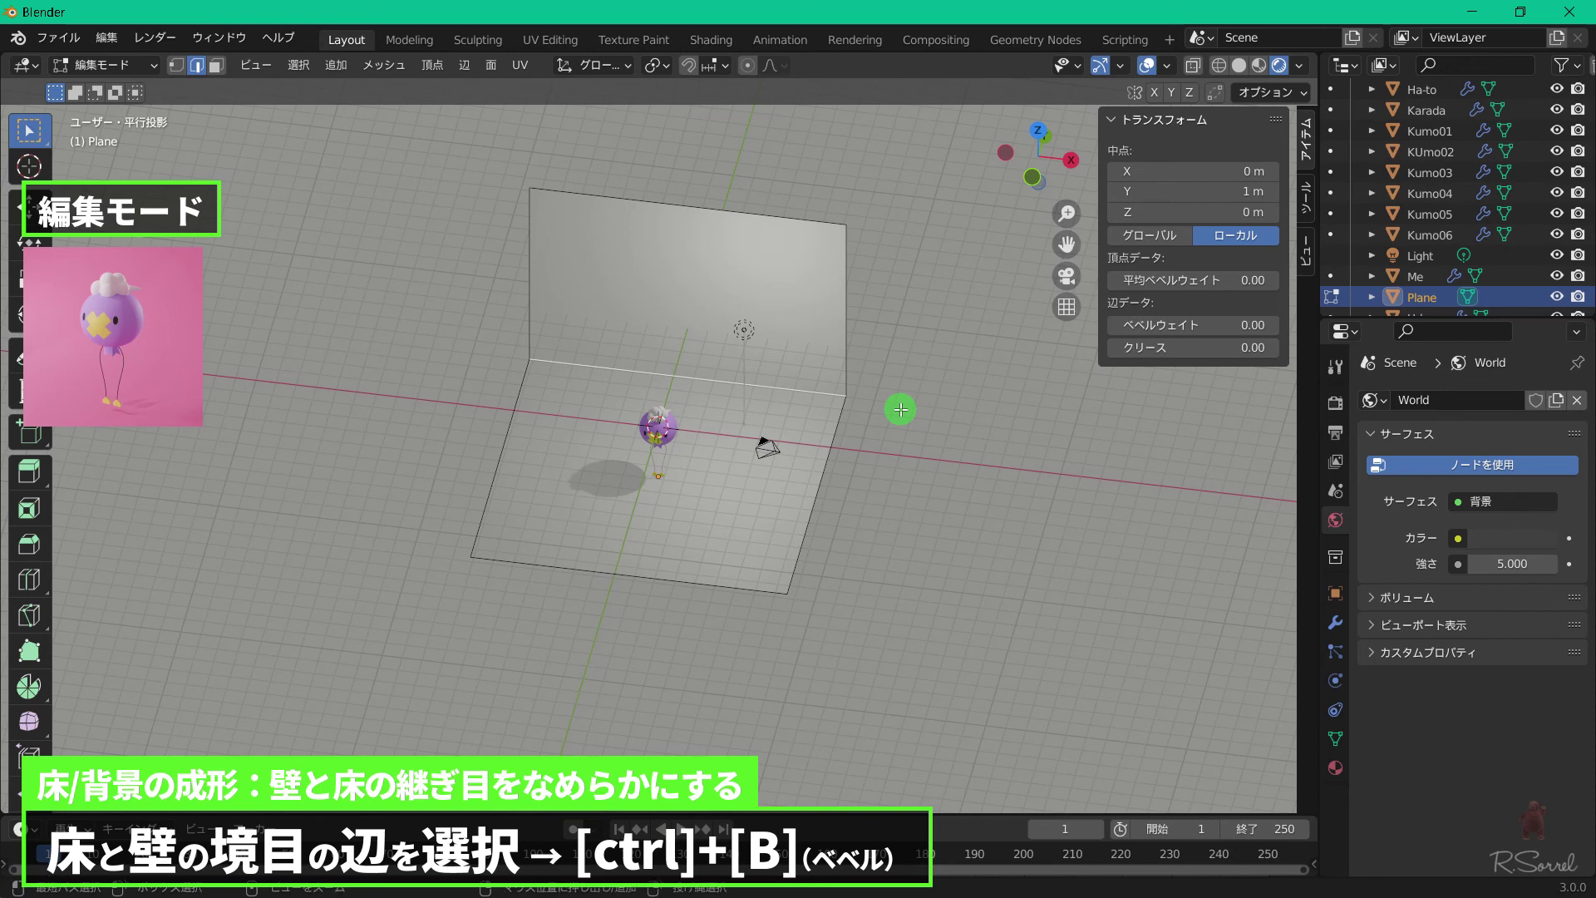
key(ctrl+b)
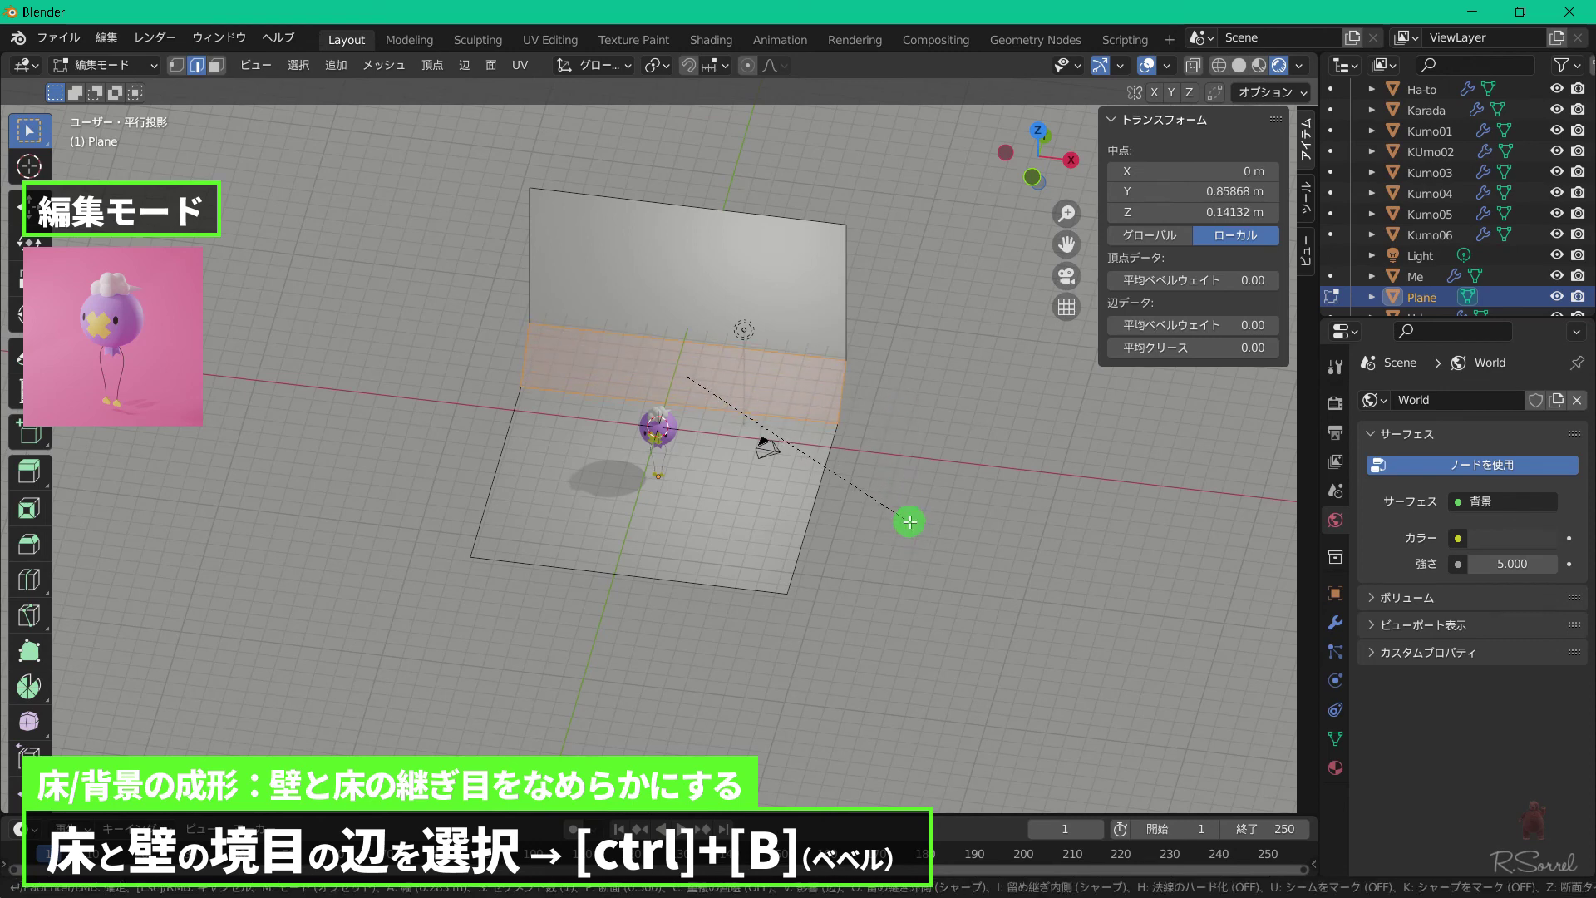
scroll(909, 521, up, 9)
click(909, 520)
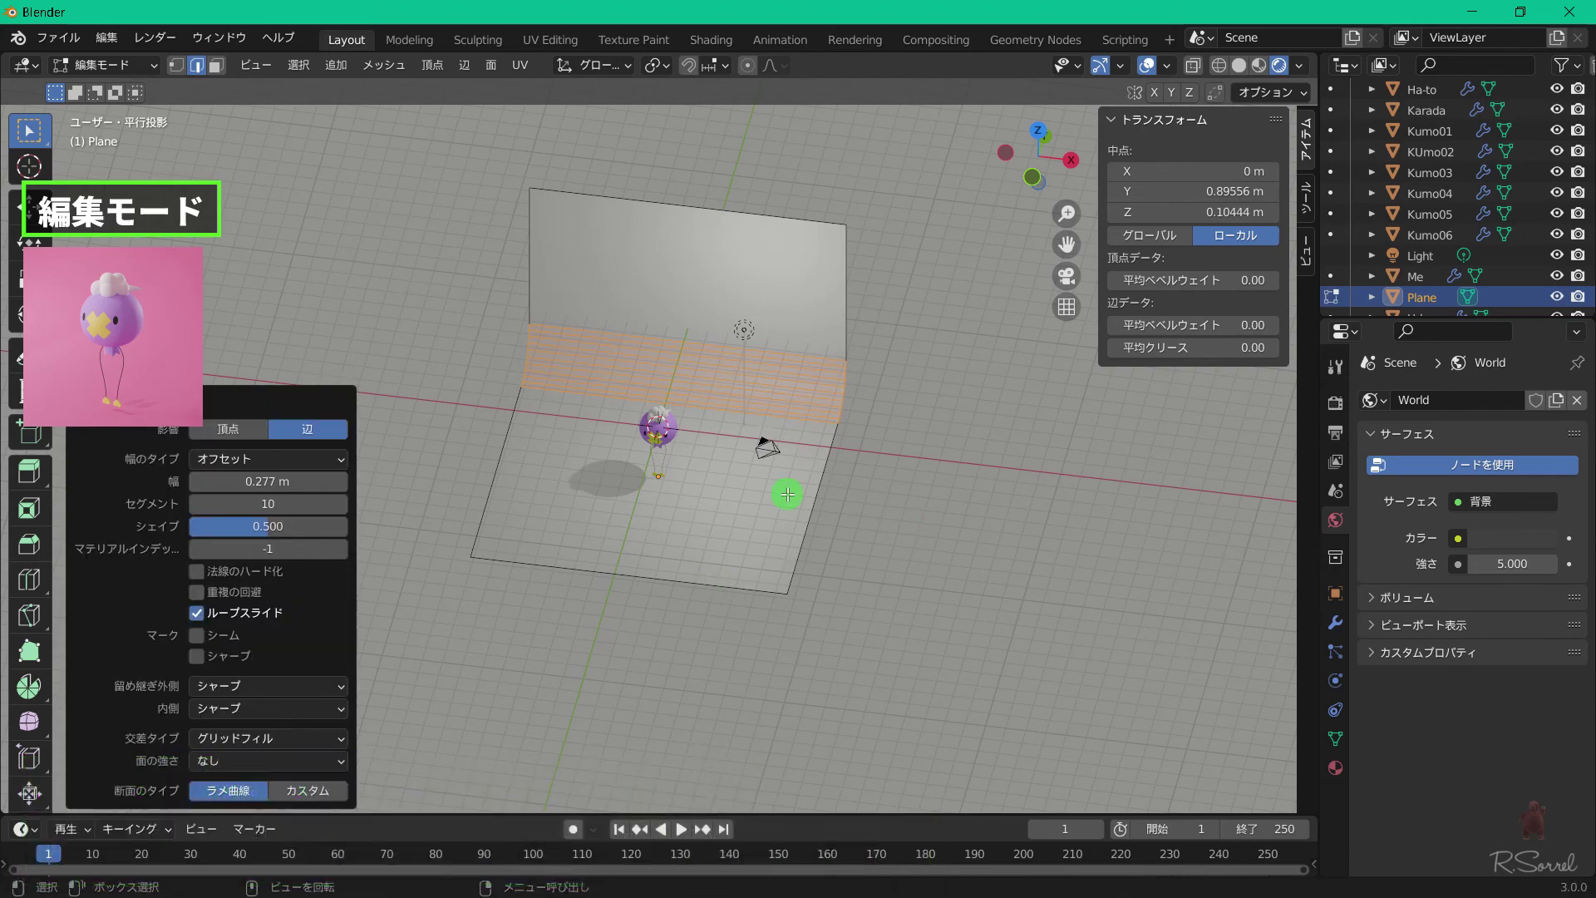
Return to Object Mode and apply smooth shading to the curved floor and wall backdrop.
key(Tab)
right_click(749, 510)
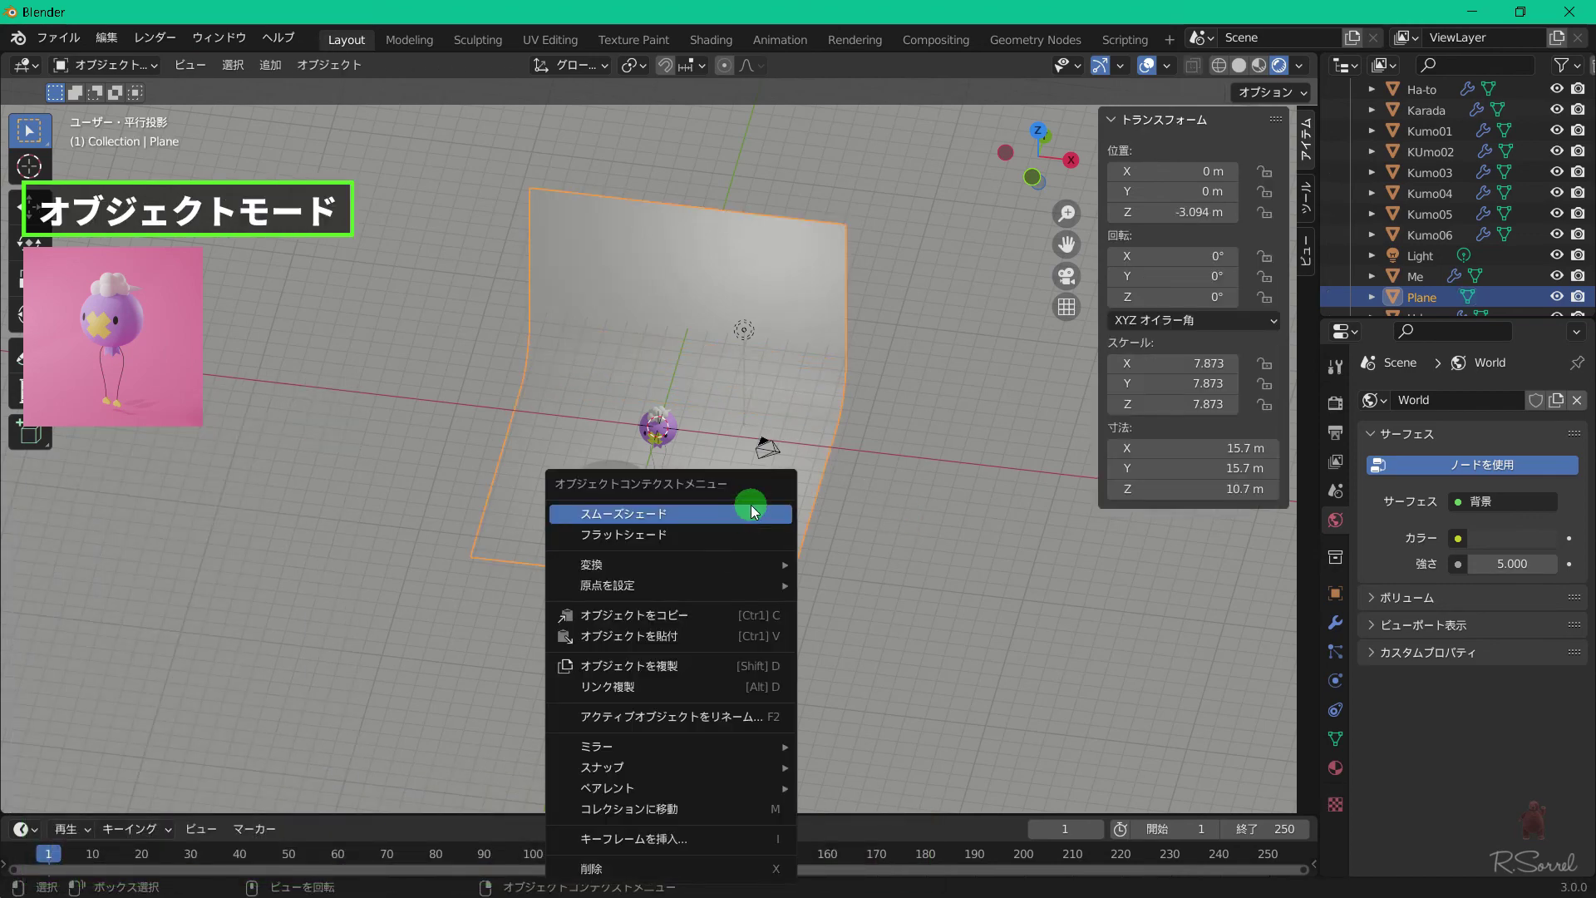
click(746, 515)
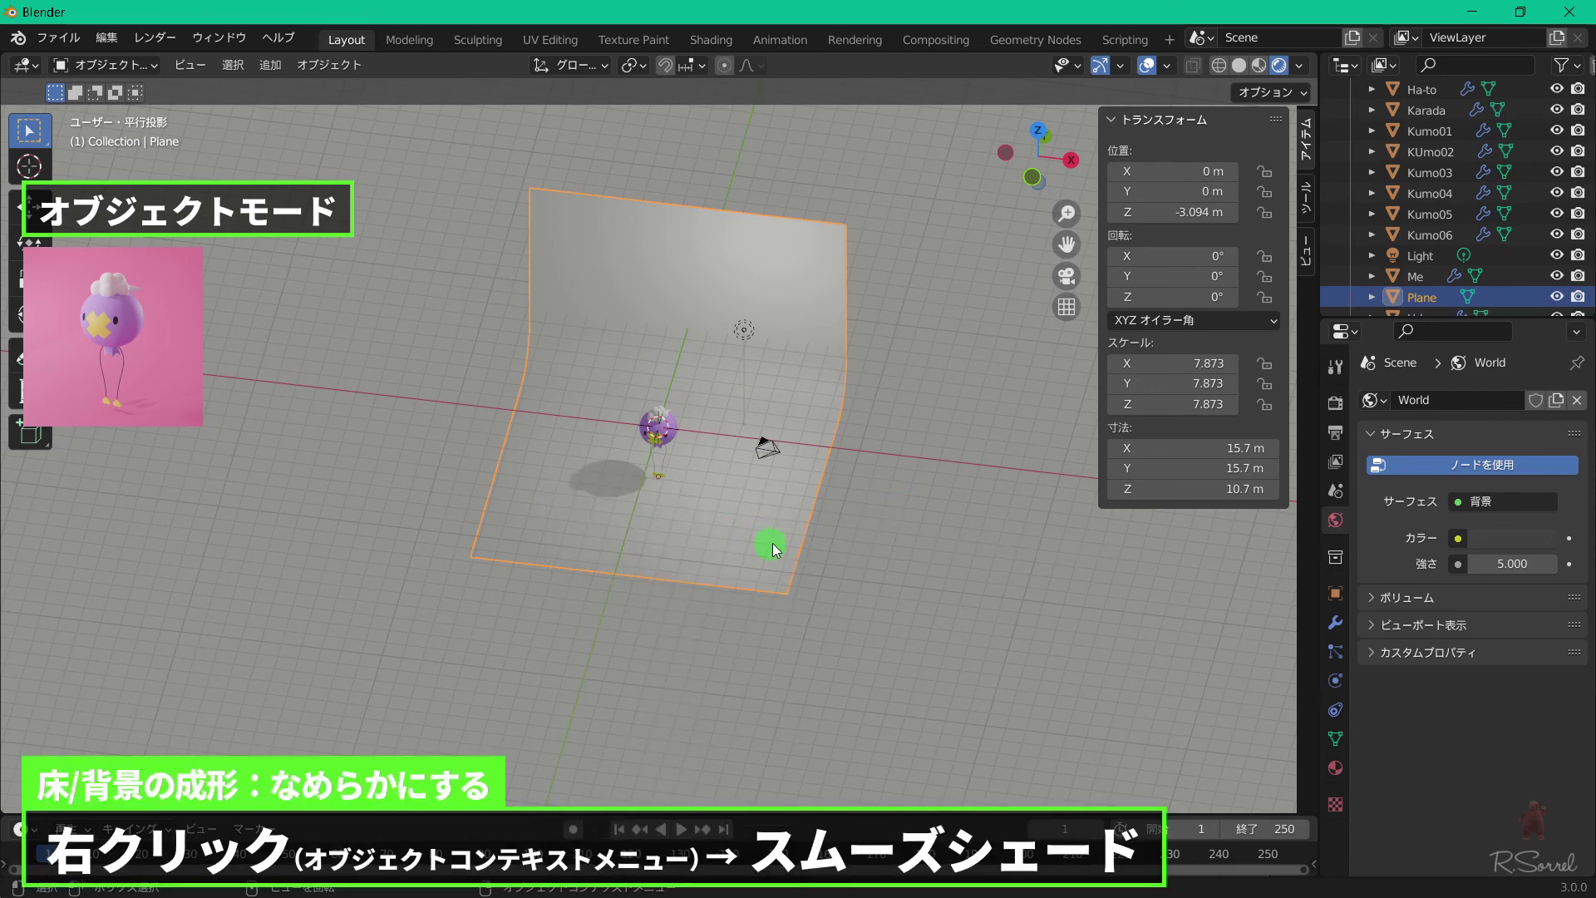
Add a new material to the backdrop plane and name it Yuka.
click(1337, 768)
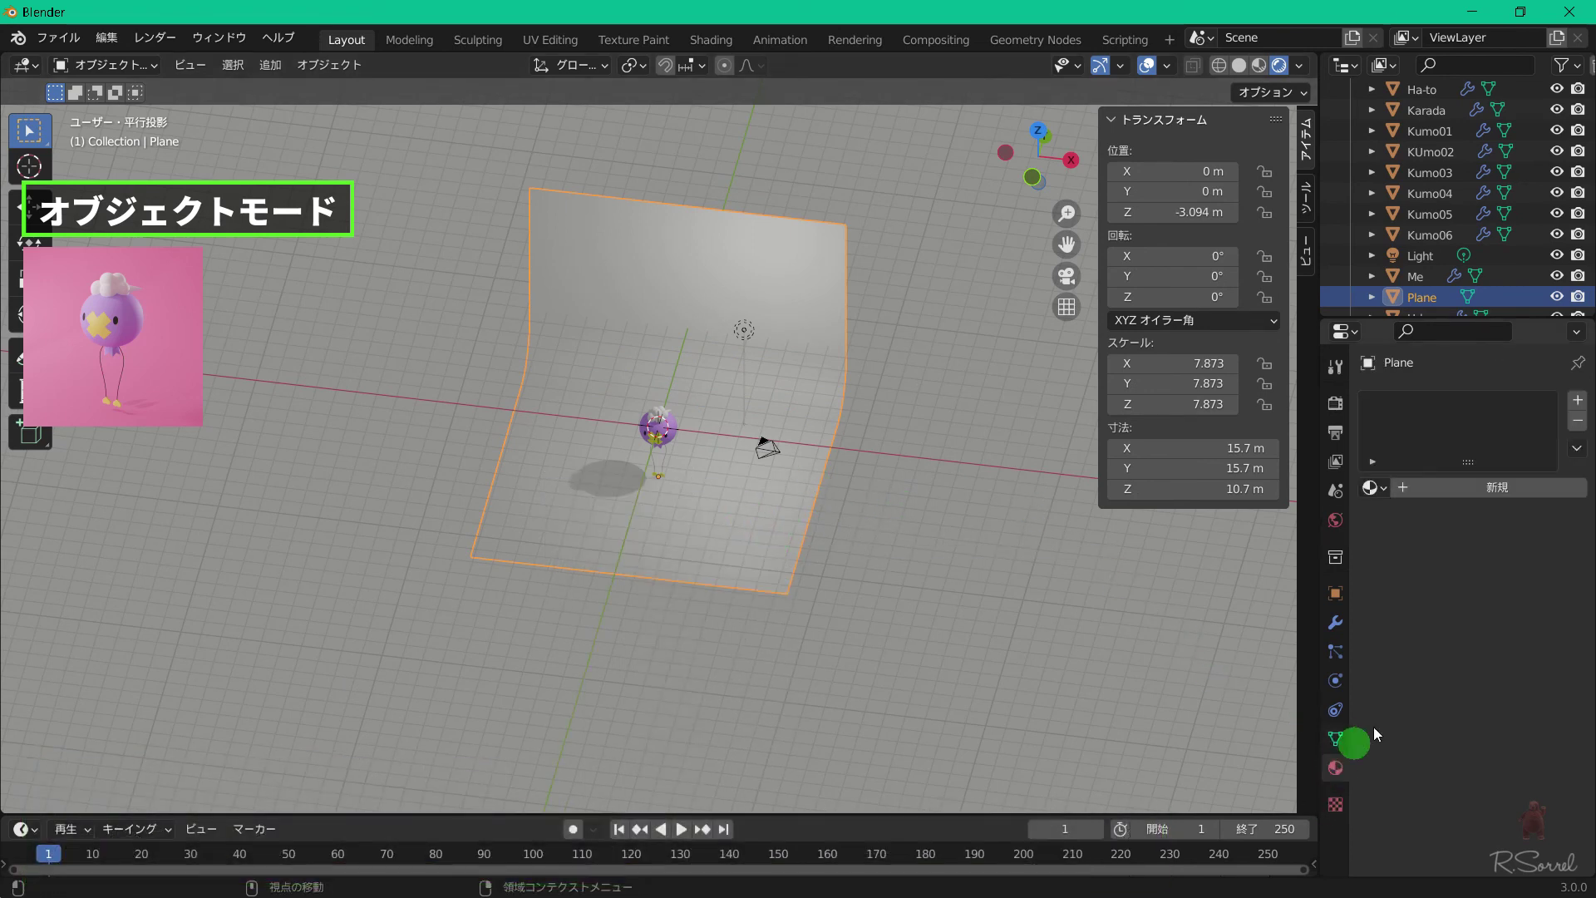
click(1451, 488)
click(1458, 486)
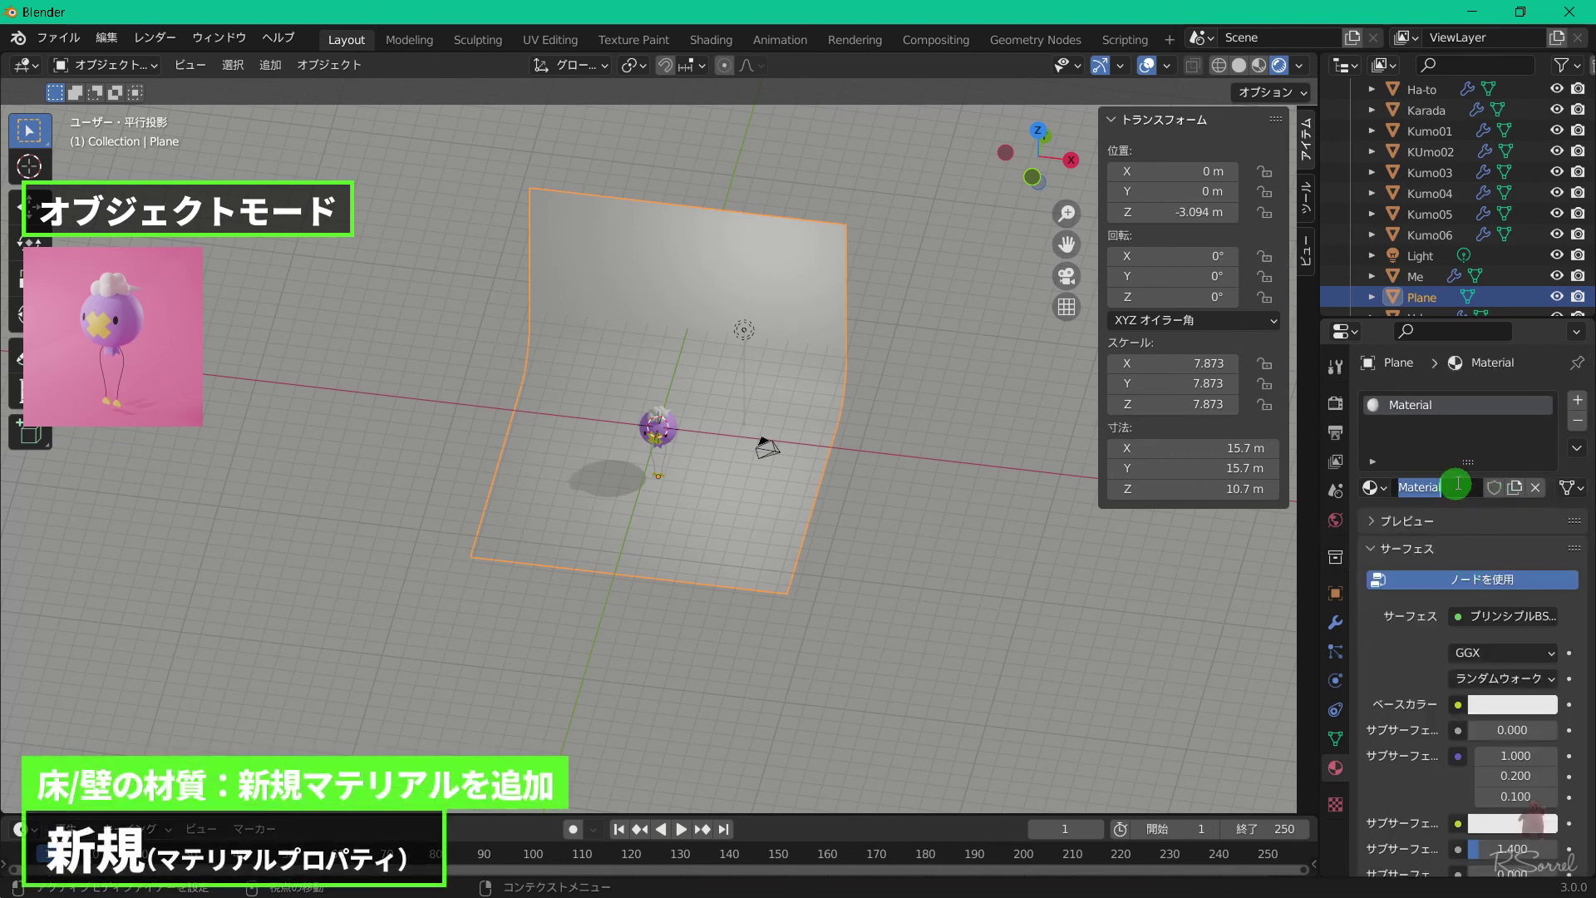
text(YU)
key(BackSpace)
text(uka)
key(Return)
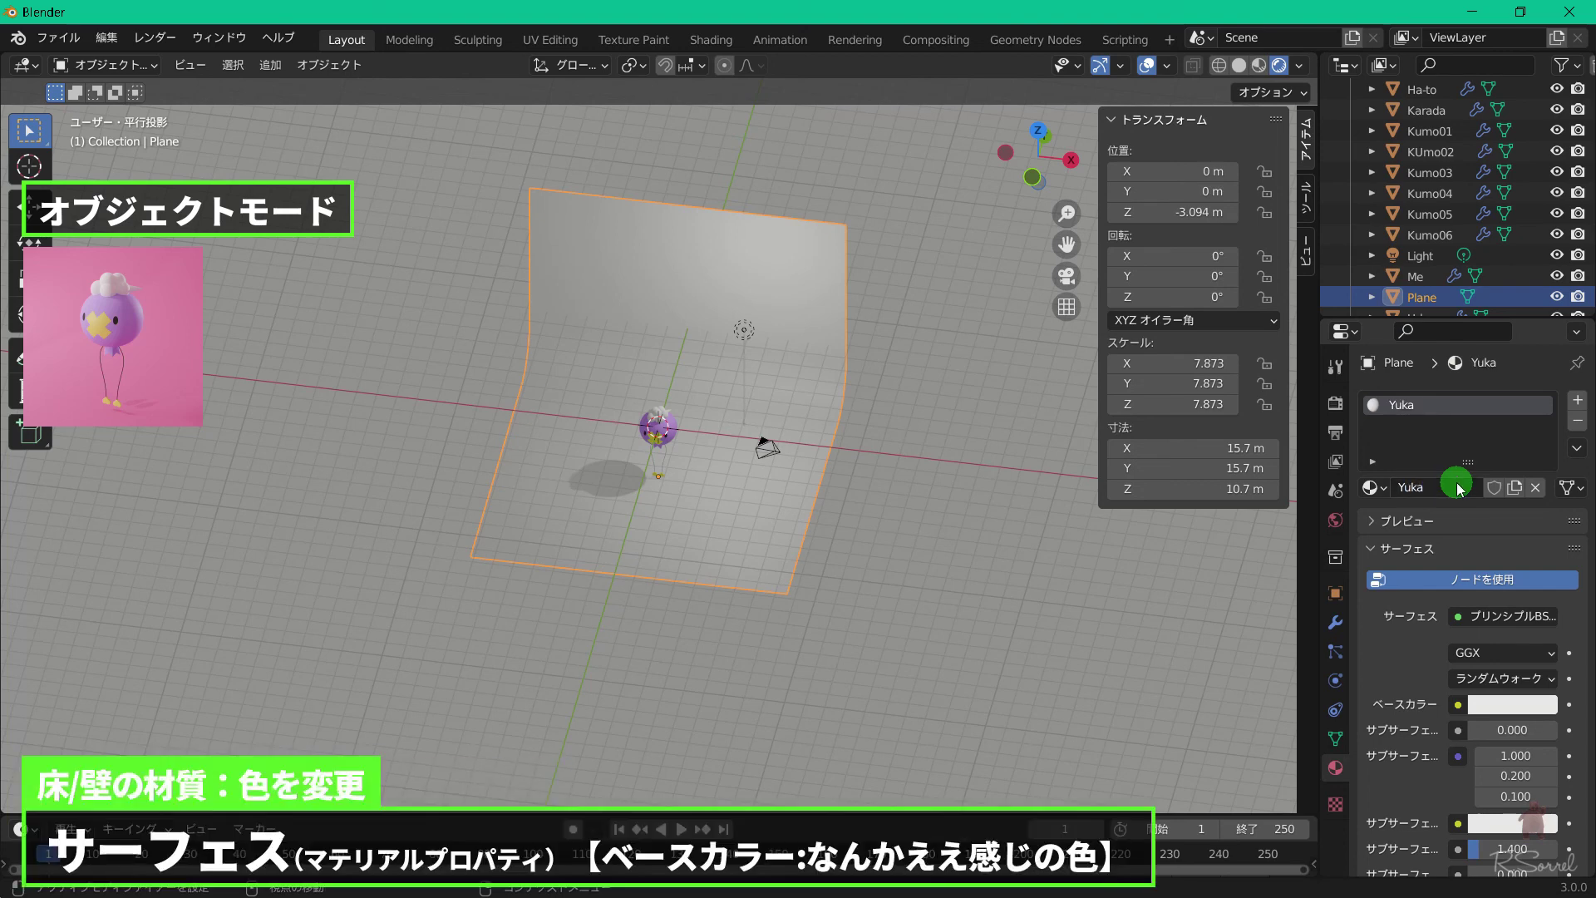
Set the Yuka material's base color to a light pink.
click(1501, 705)
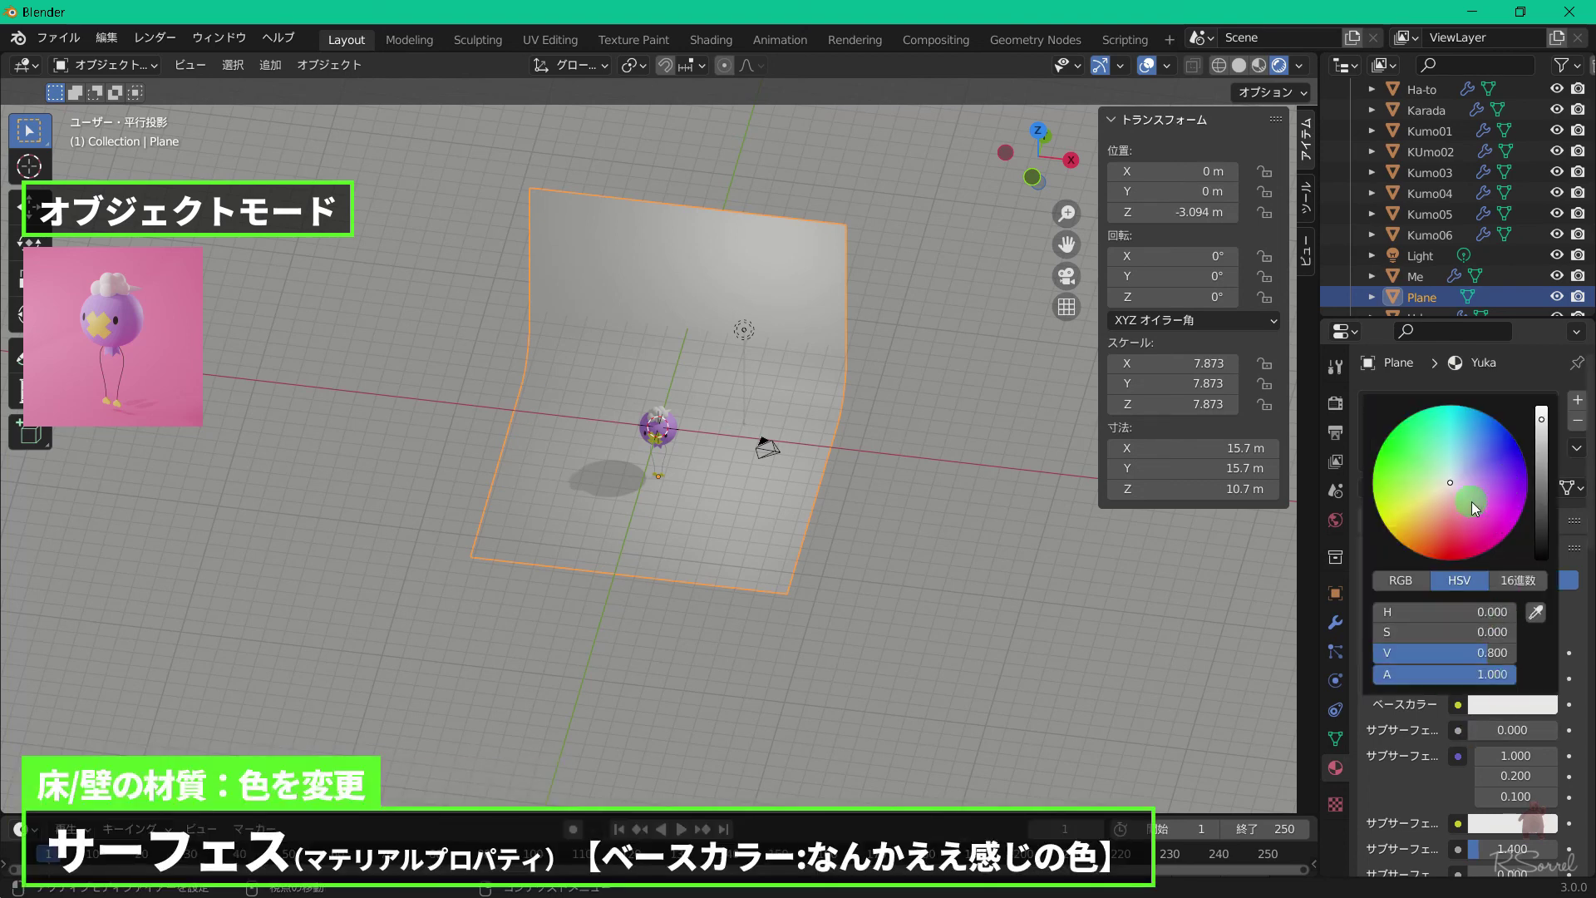
click(1431, 492)
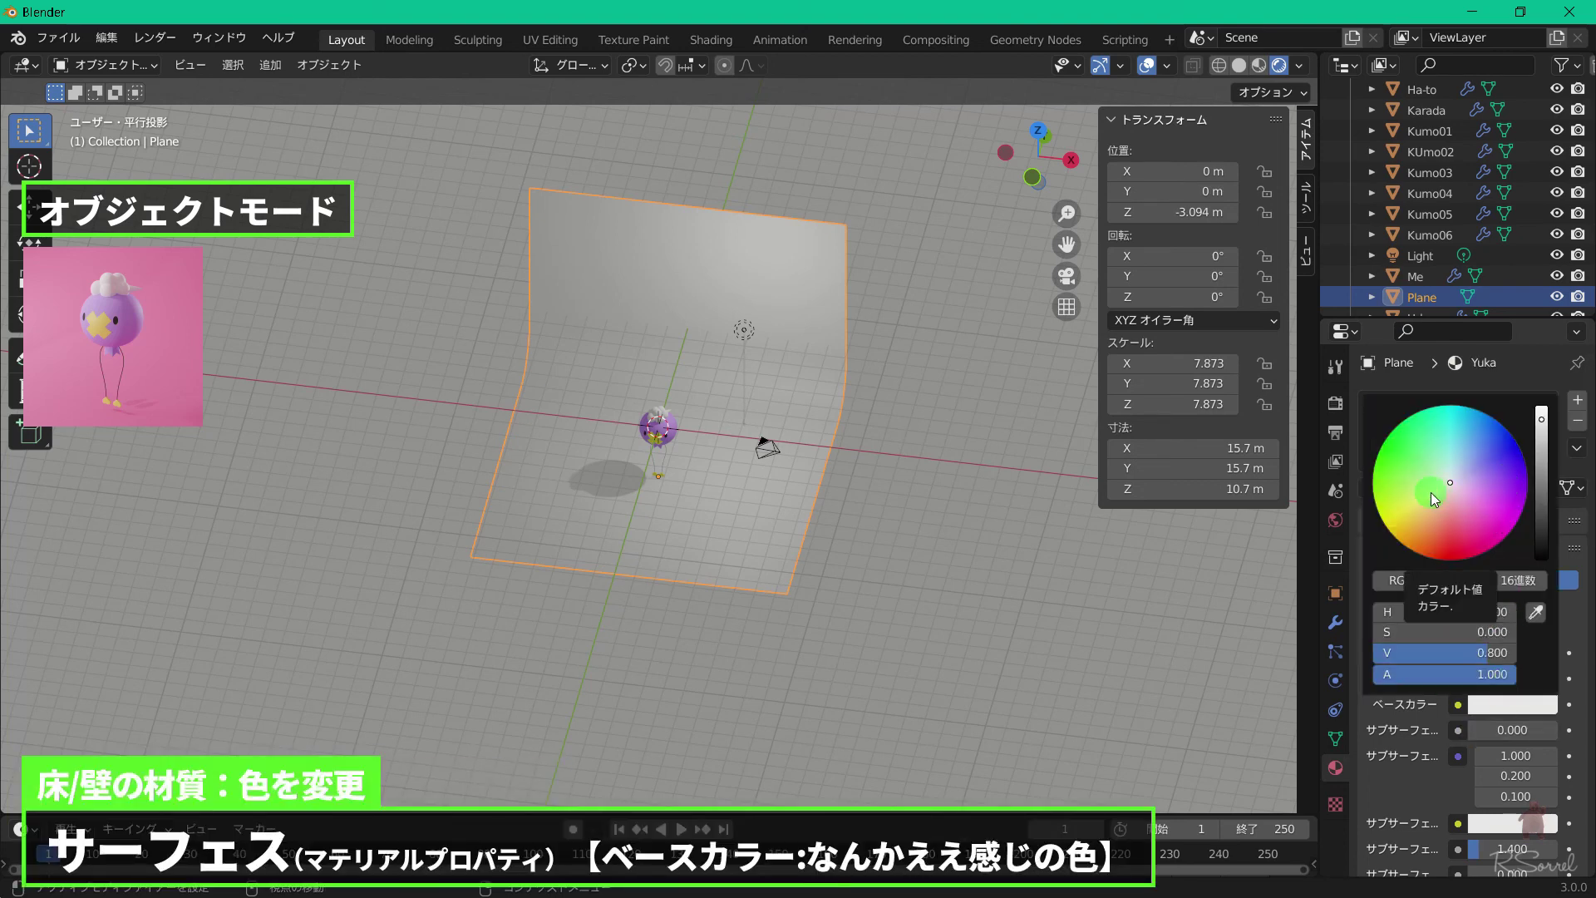
mouse_move(1431, 492)
mouse_down()
mouse_move(1410, 503)
mouse_move(1466, 495)
mouse_up()
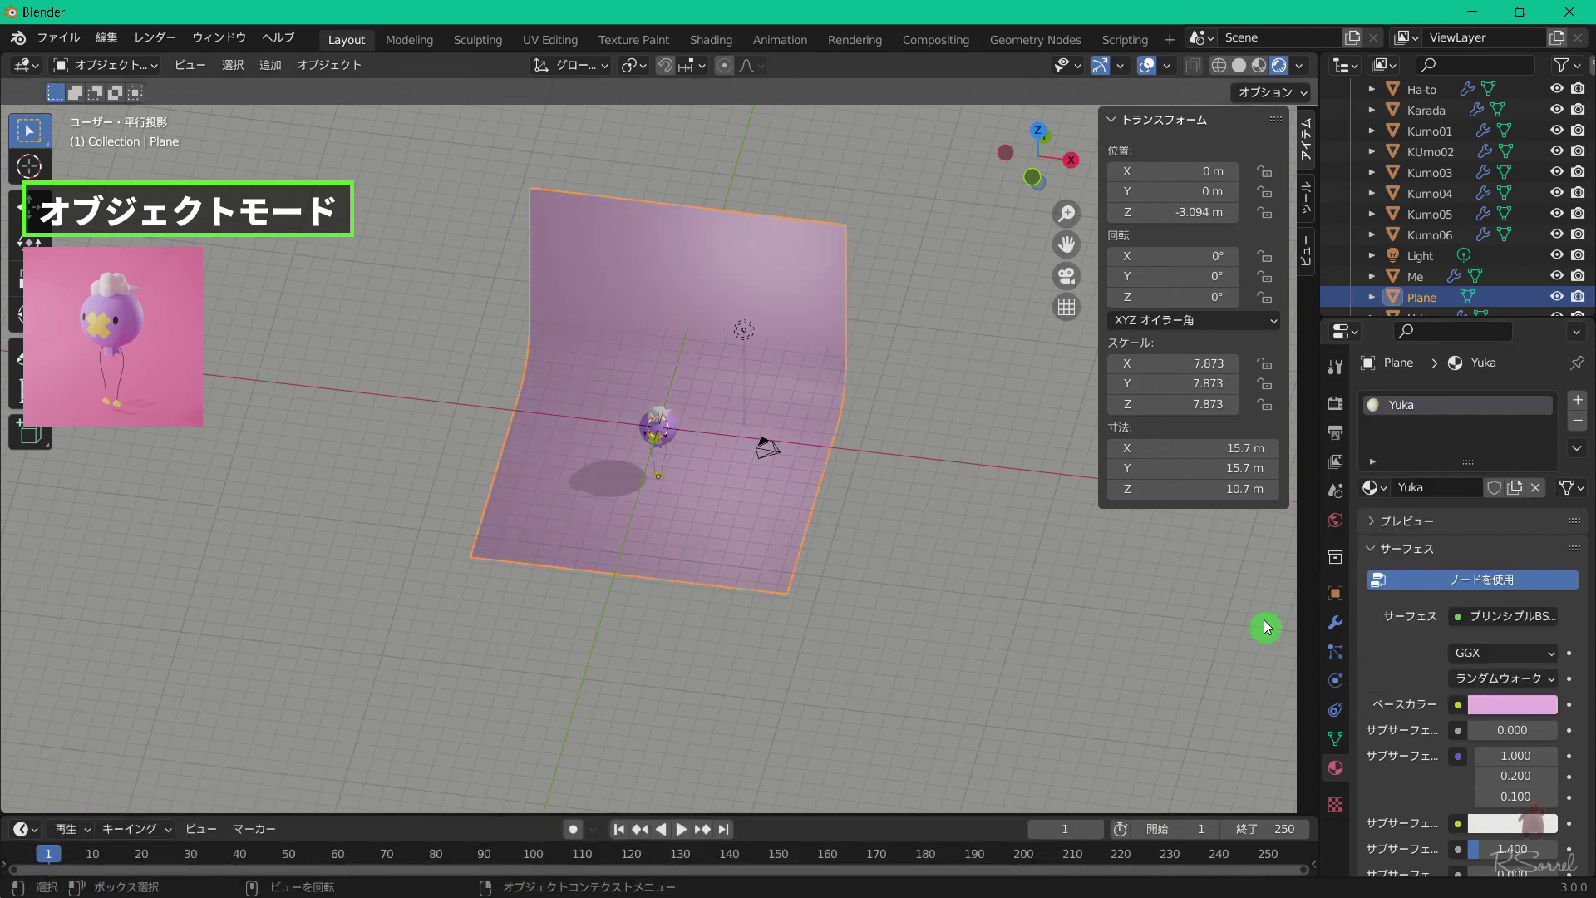
Select all parts of the balloon character and fit the active camera to the selection in camera view.
middle_drag(813, 615, 814, 551)
scroll(587, 299, up, 3)
drag(566, 318, 738, 520)
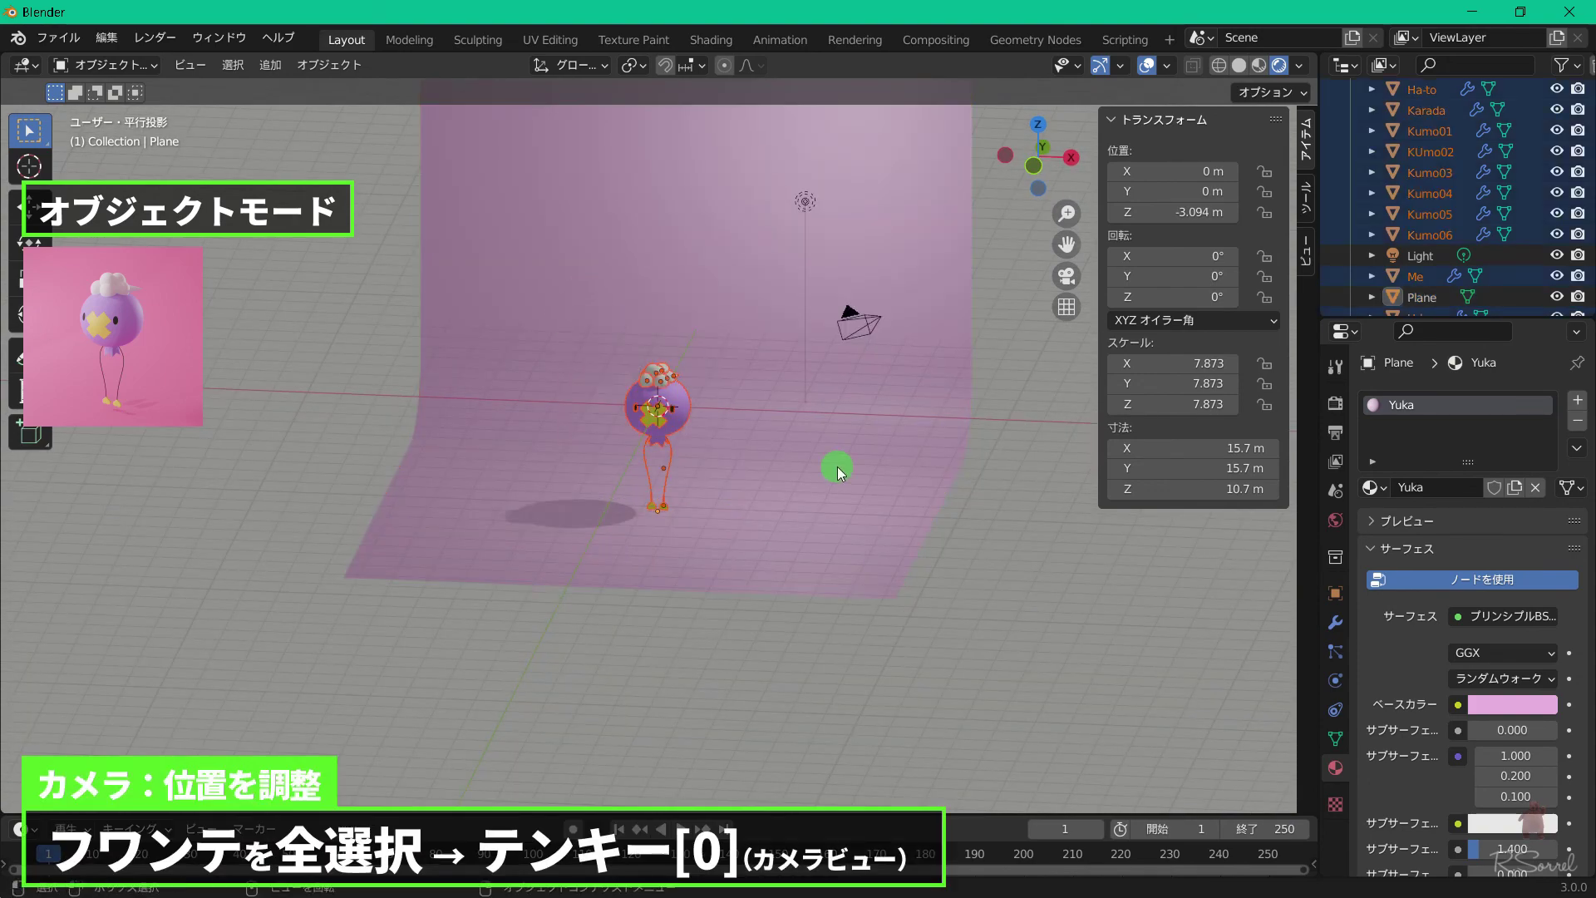
key(KP_0)
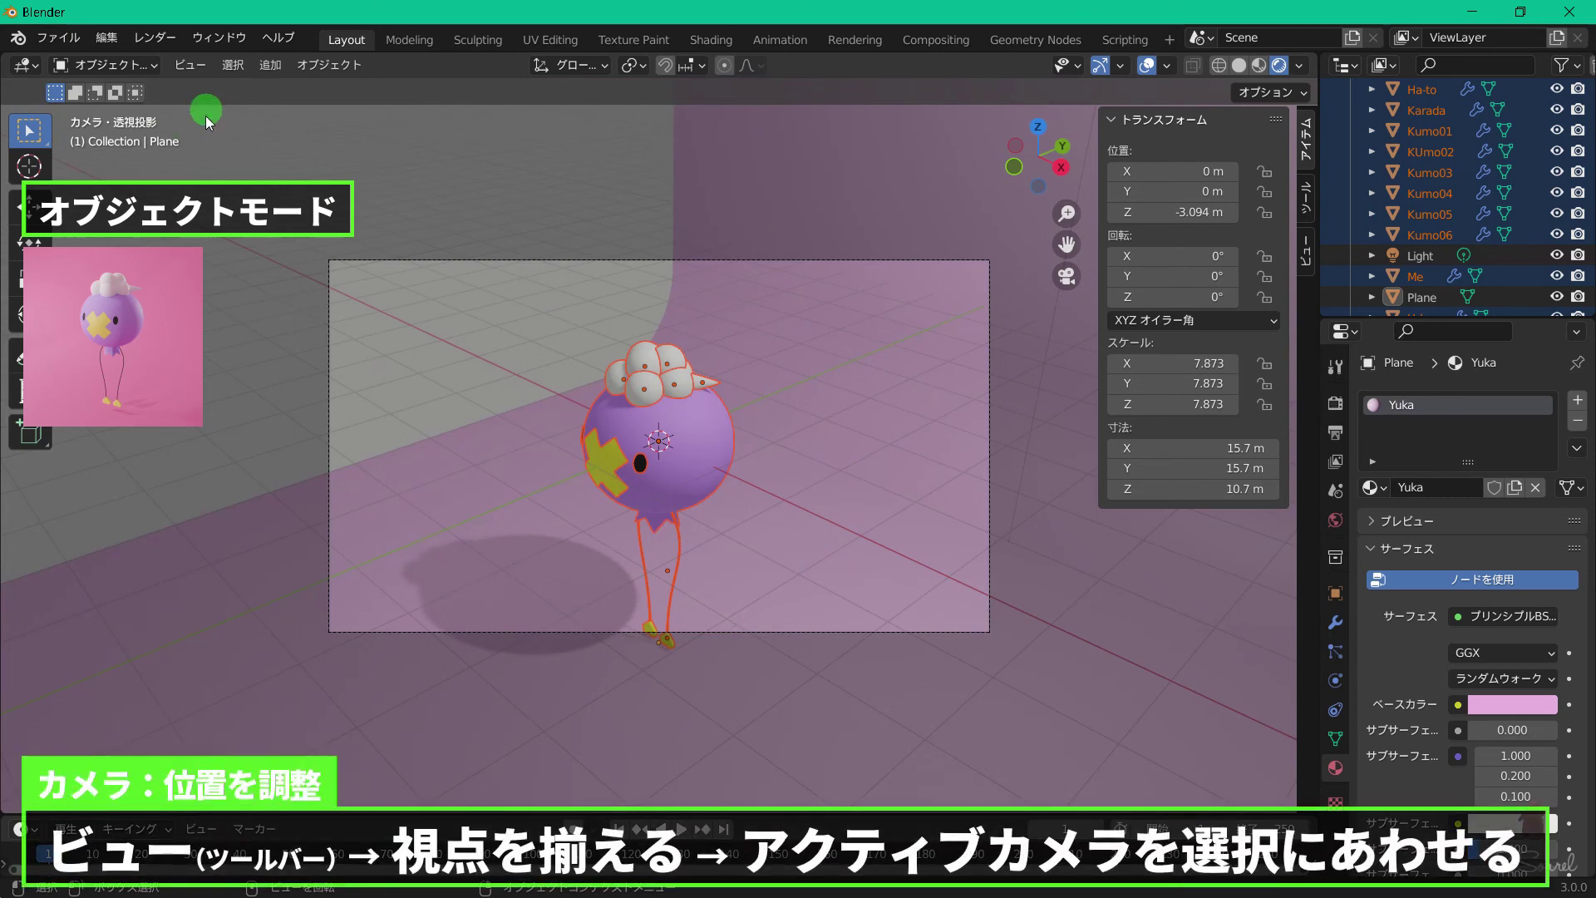
click(190, 66)
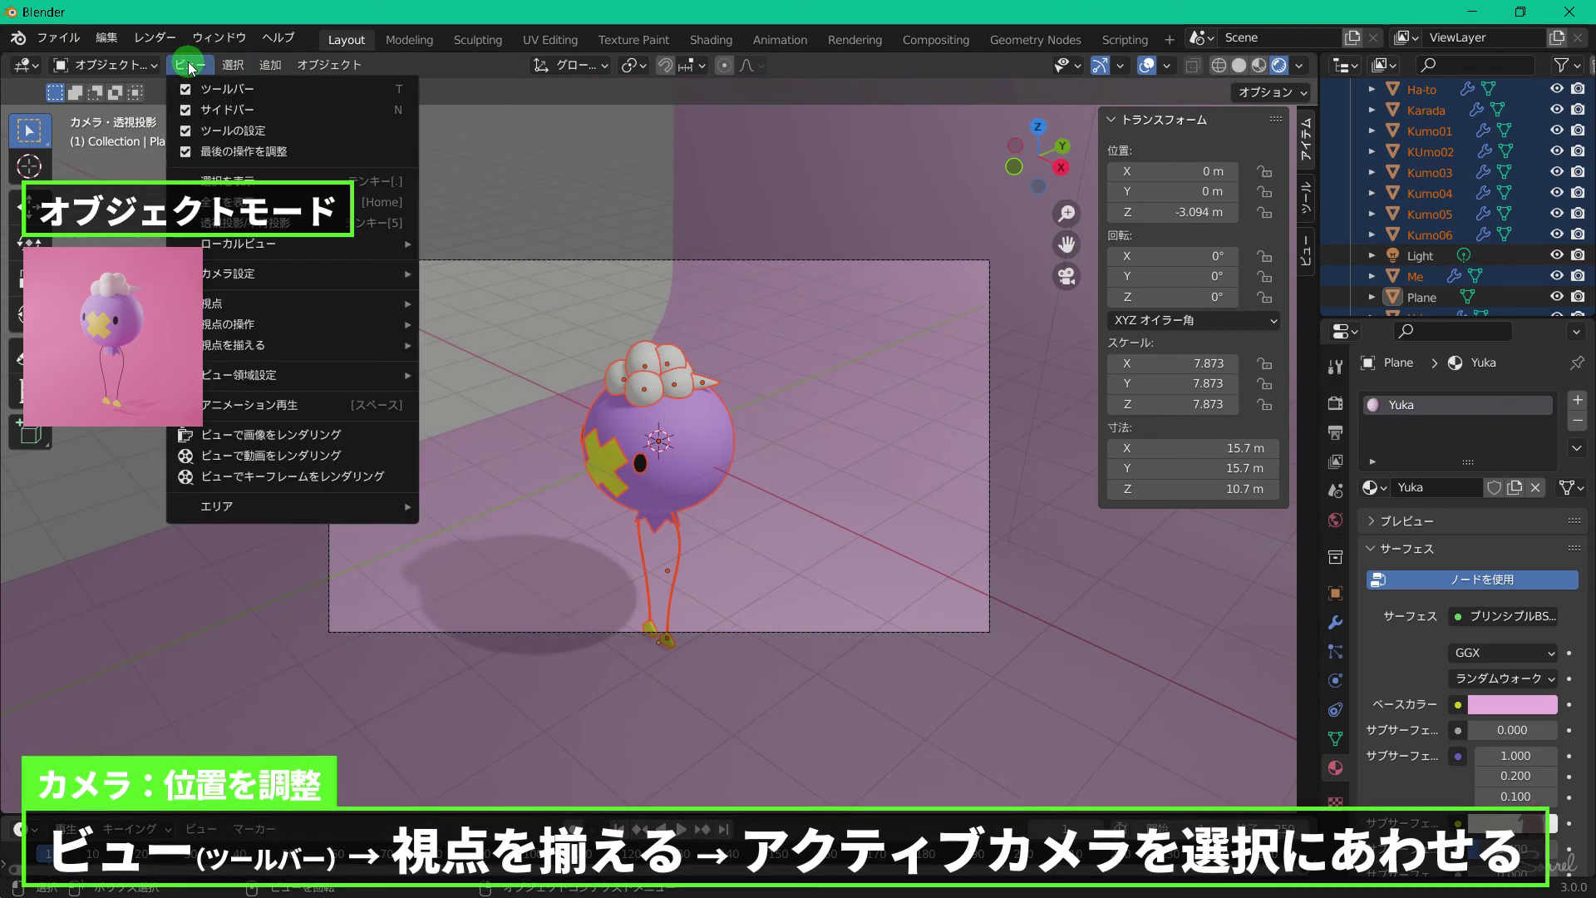
mouse_move(313, 346)
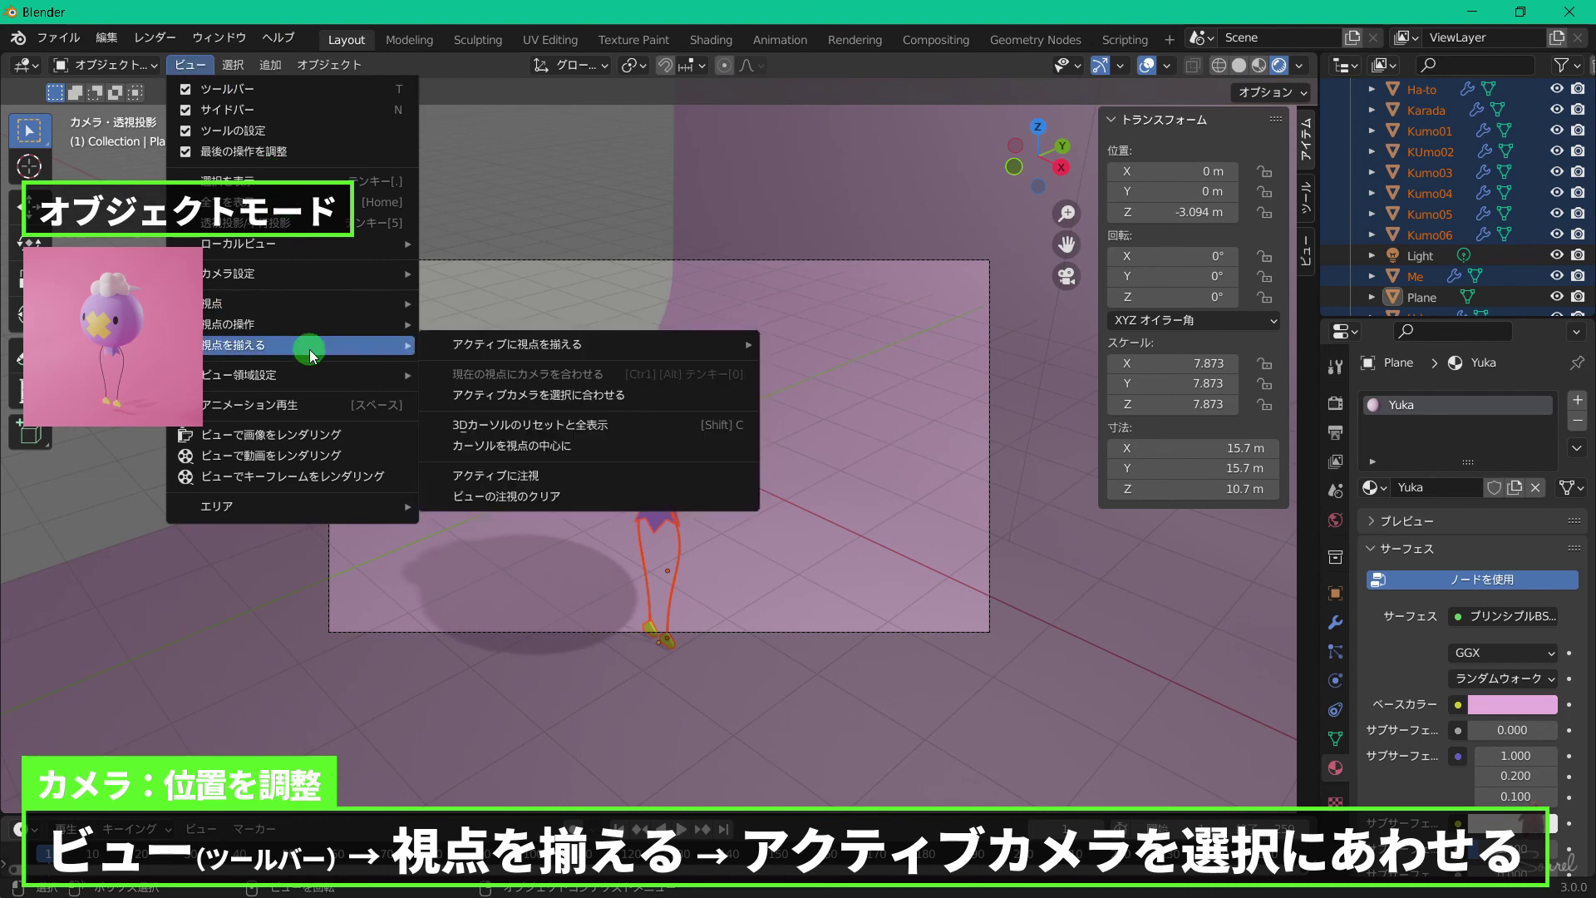
click(591, 398)
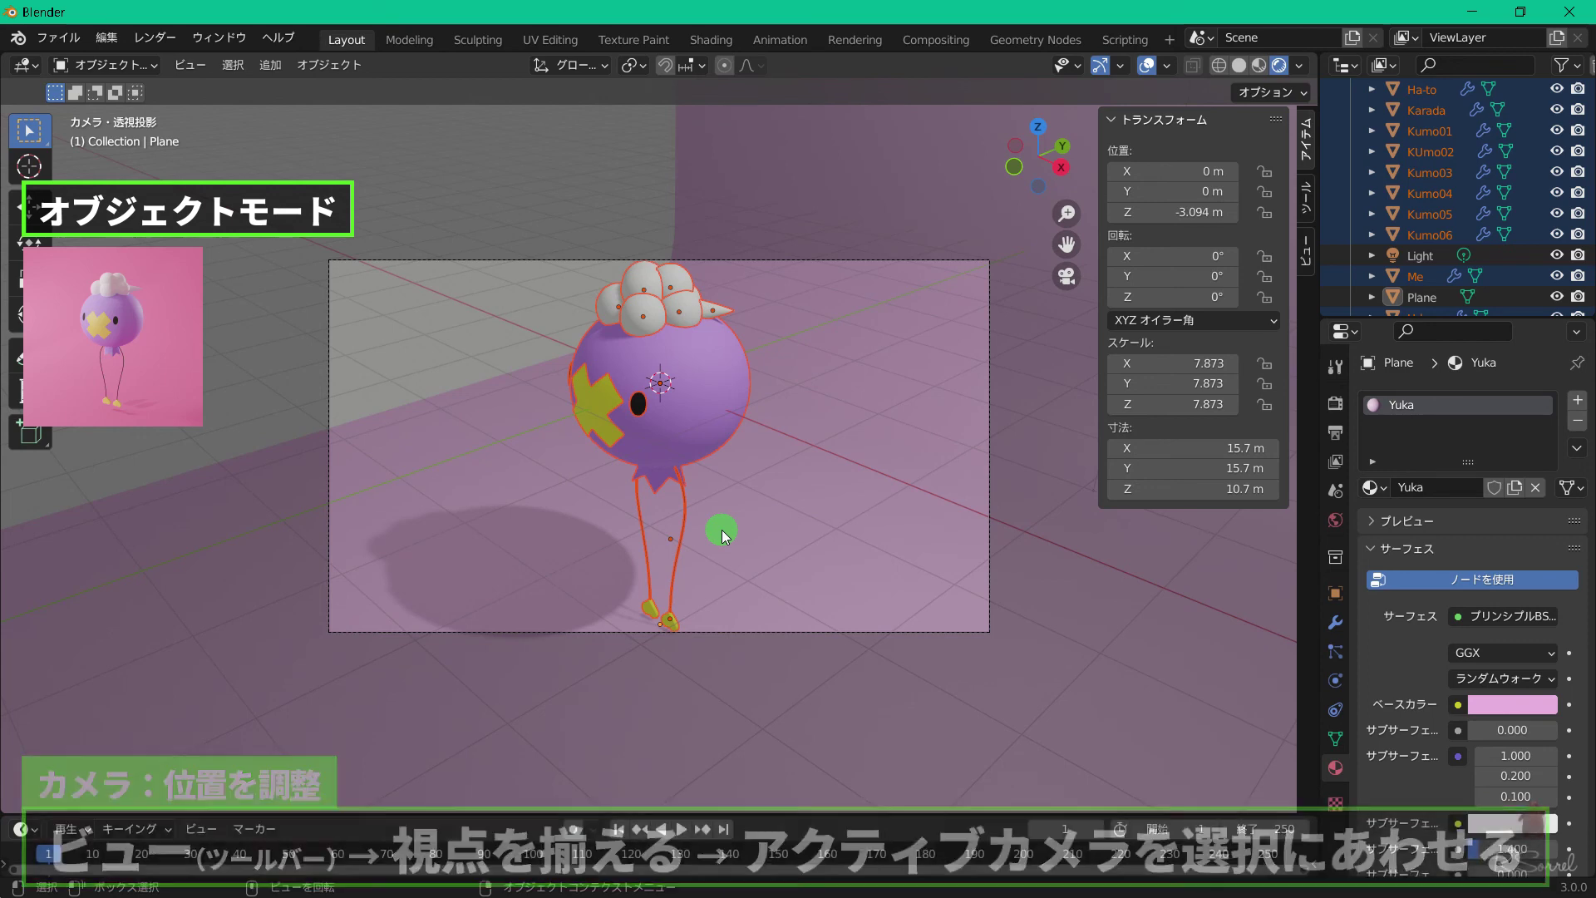
Lock the camera to the view and pull it back slightly to leave room around the character.
click(1309, 253)
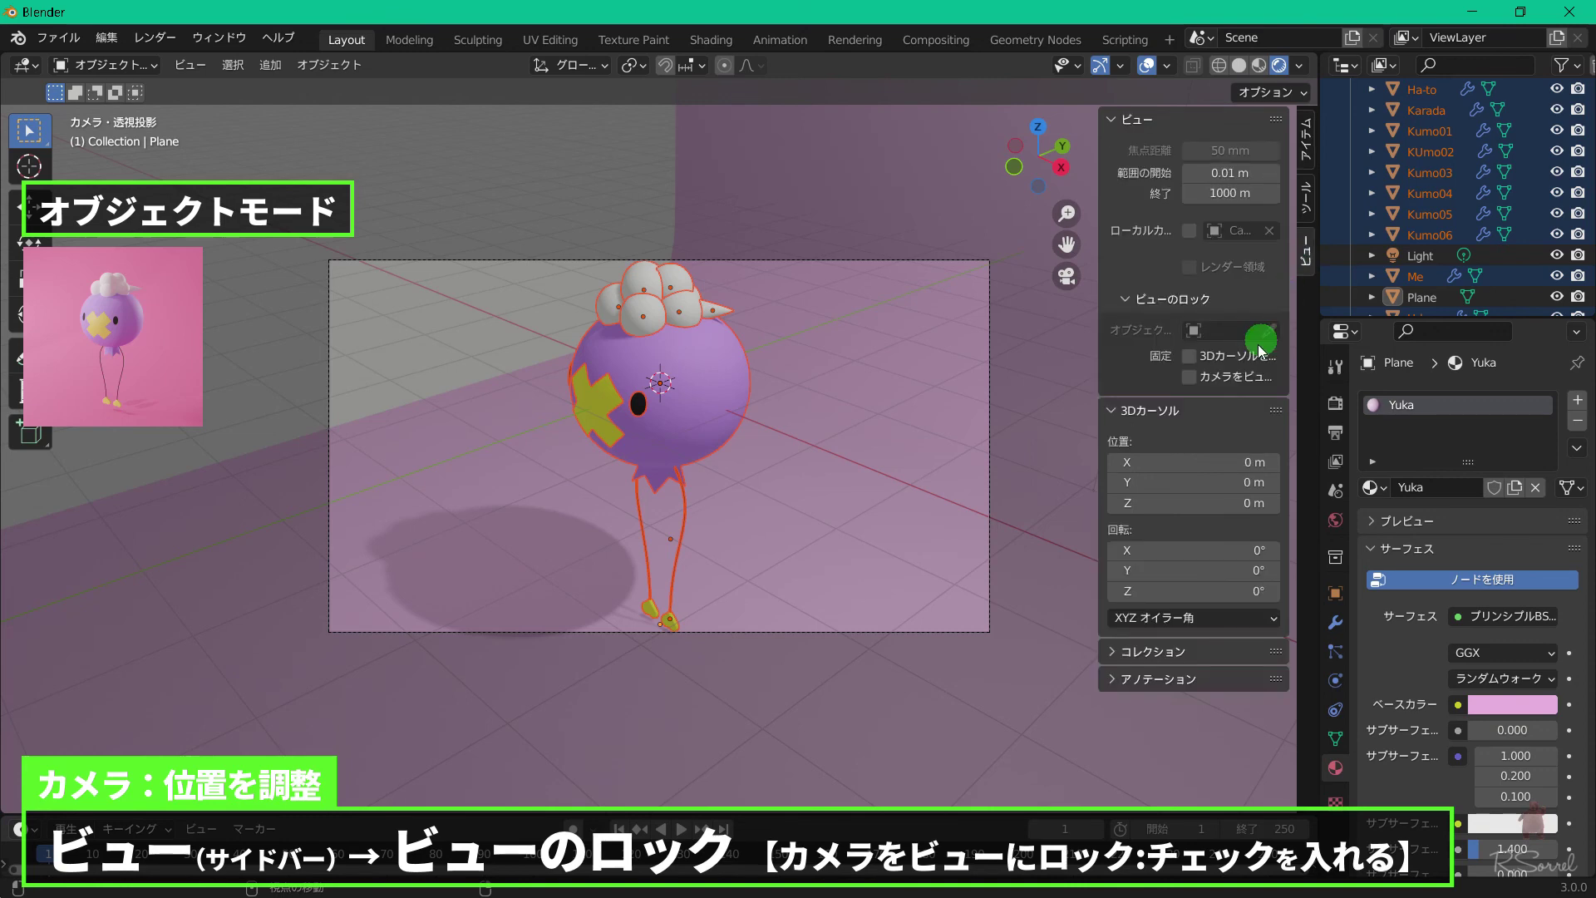
click(1243, 380)
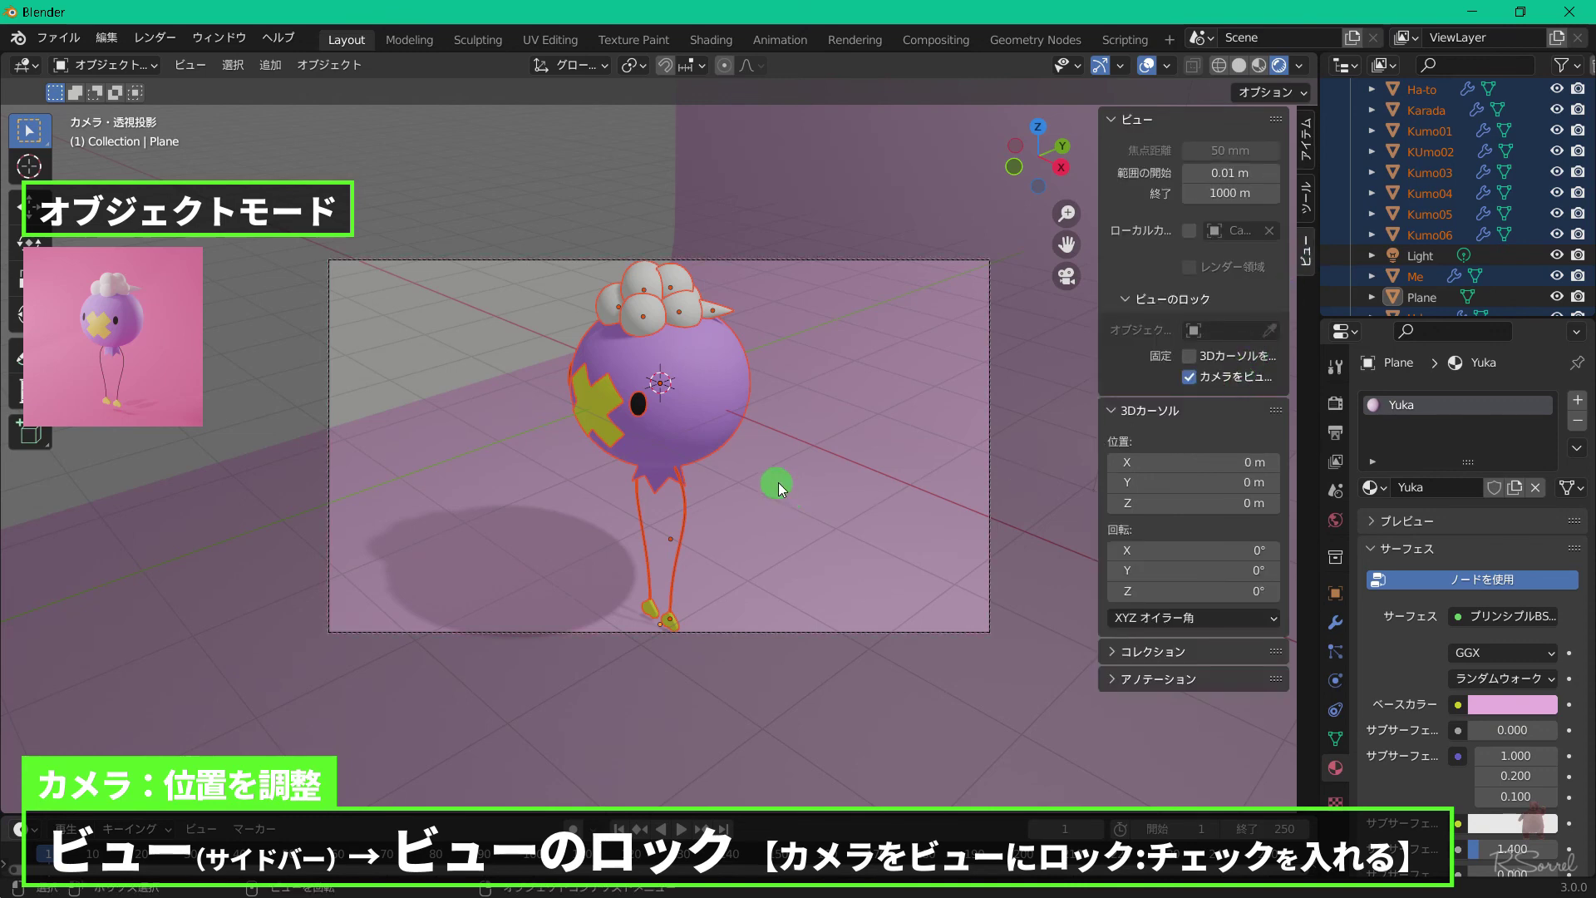
scroll(812, 472, down, 2)
scroll(811, 472, down, 3)
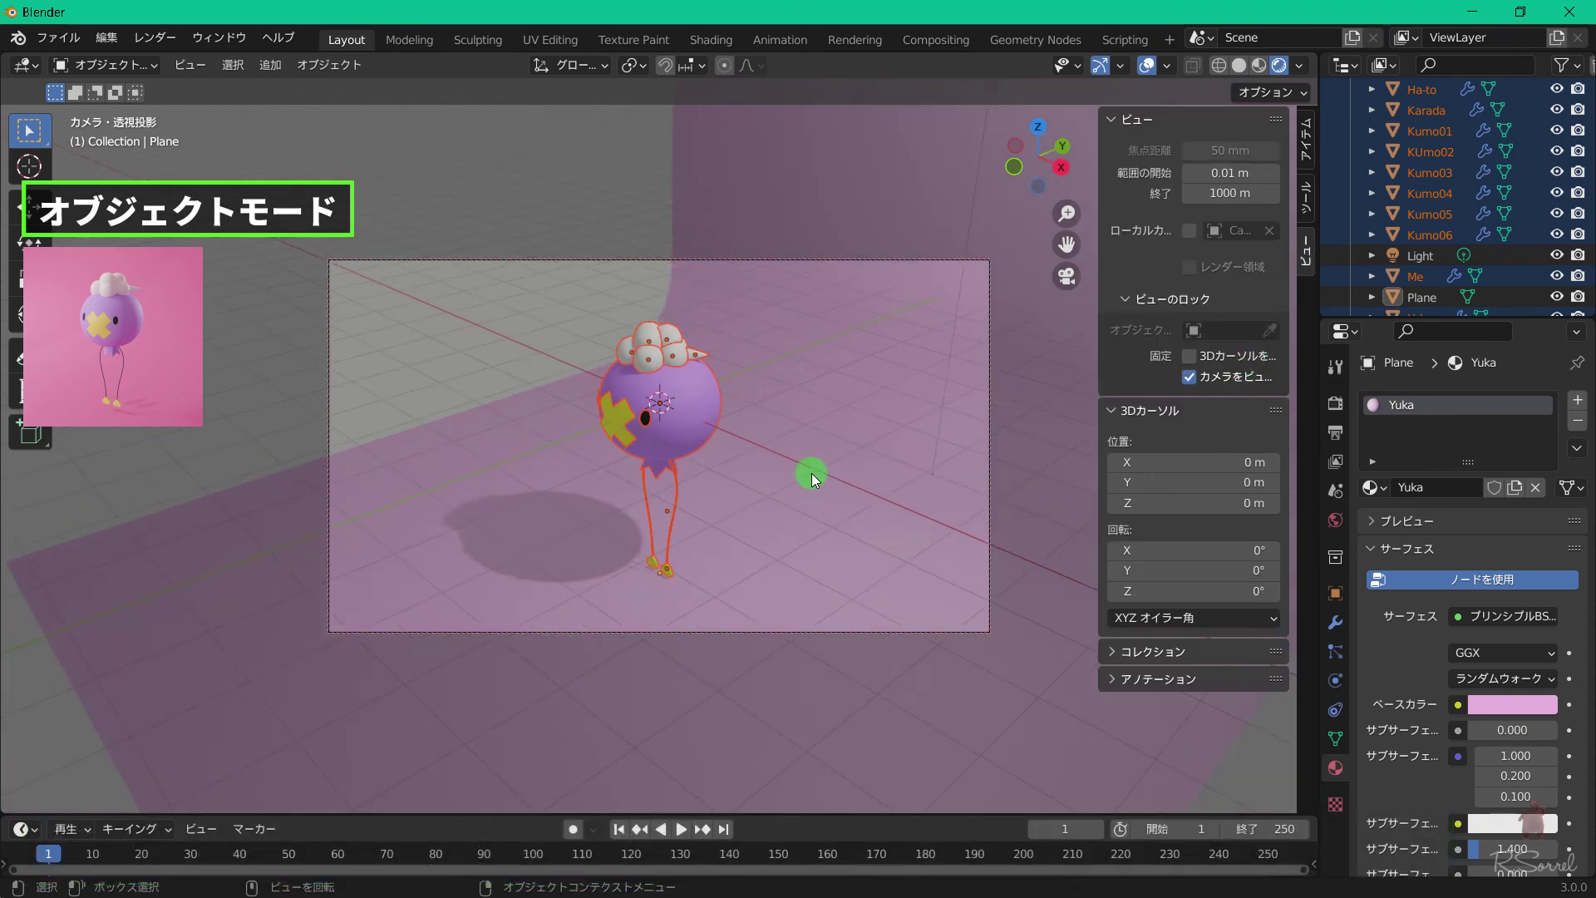
scroll(812, 473, up, 1)
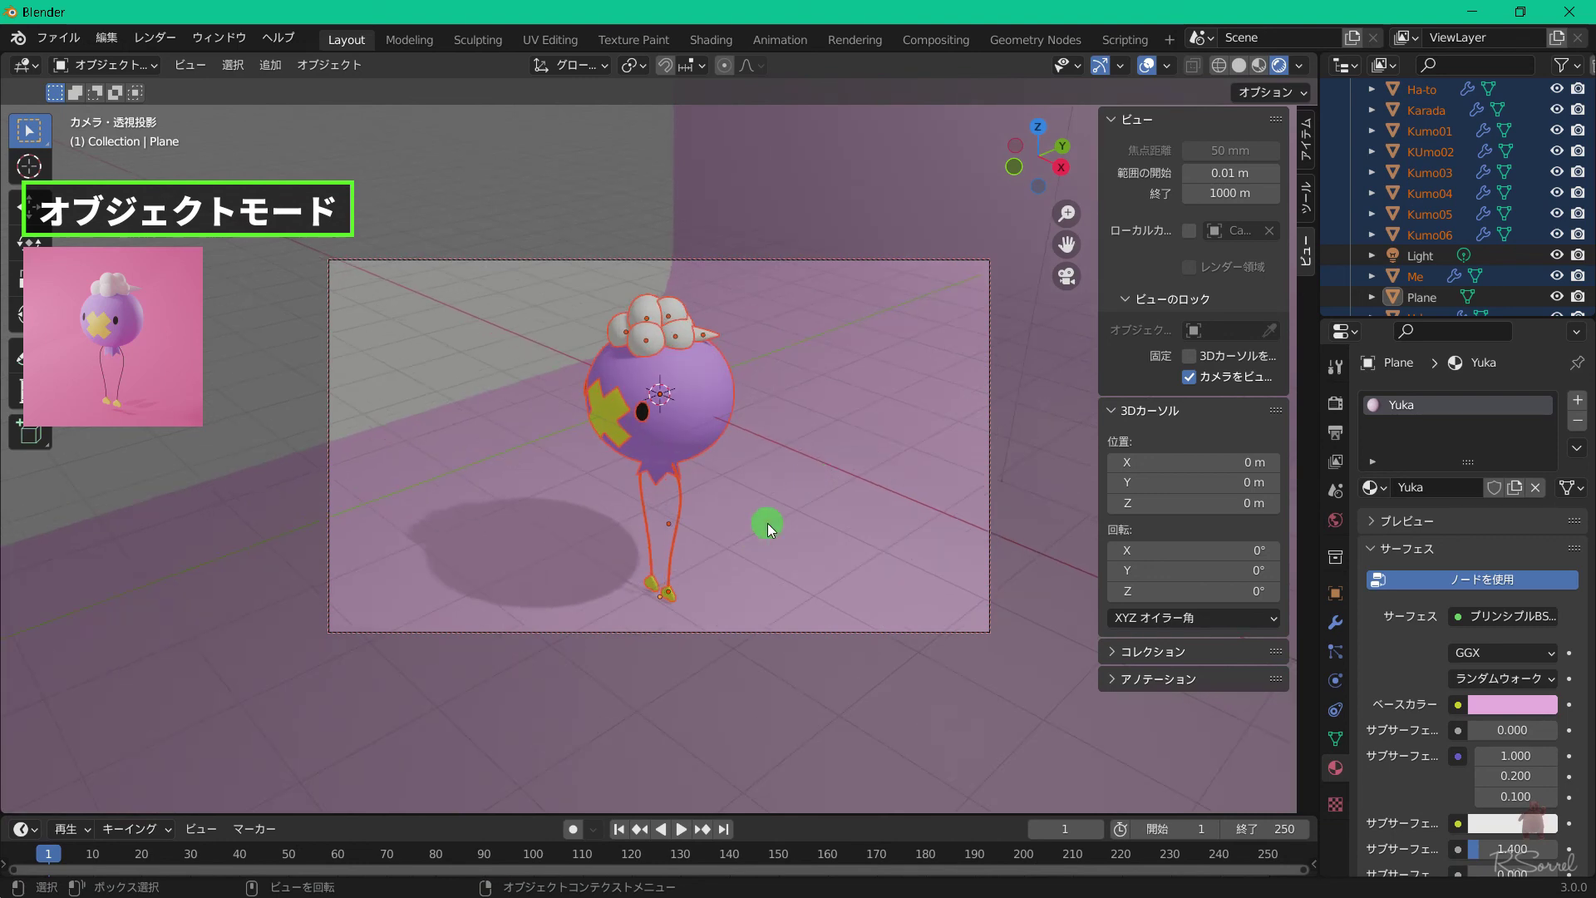
Split off a second 3D viewport and scale the backdrop plane along X by a factor of about 2.529.
drag(4, 108, 516, 332)
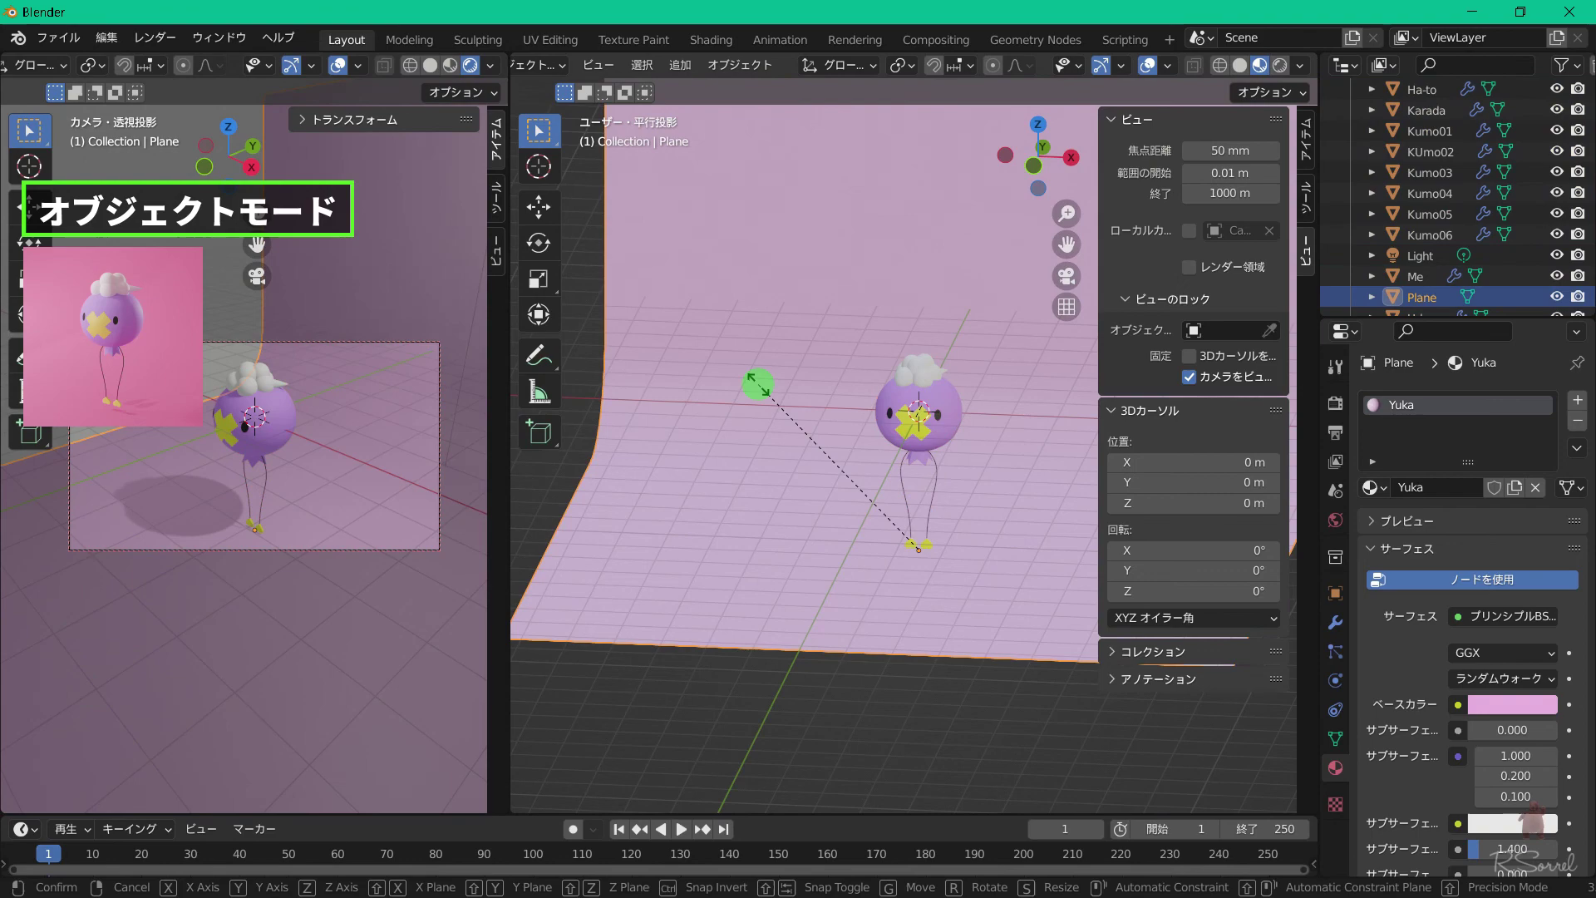
key(x)
click(679, 392)
scroll(679, 393, down, 4)
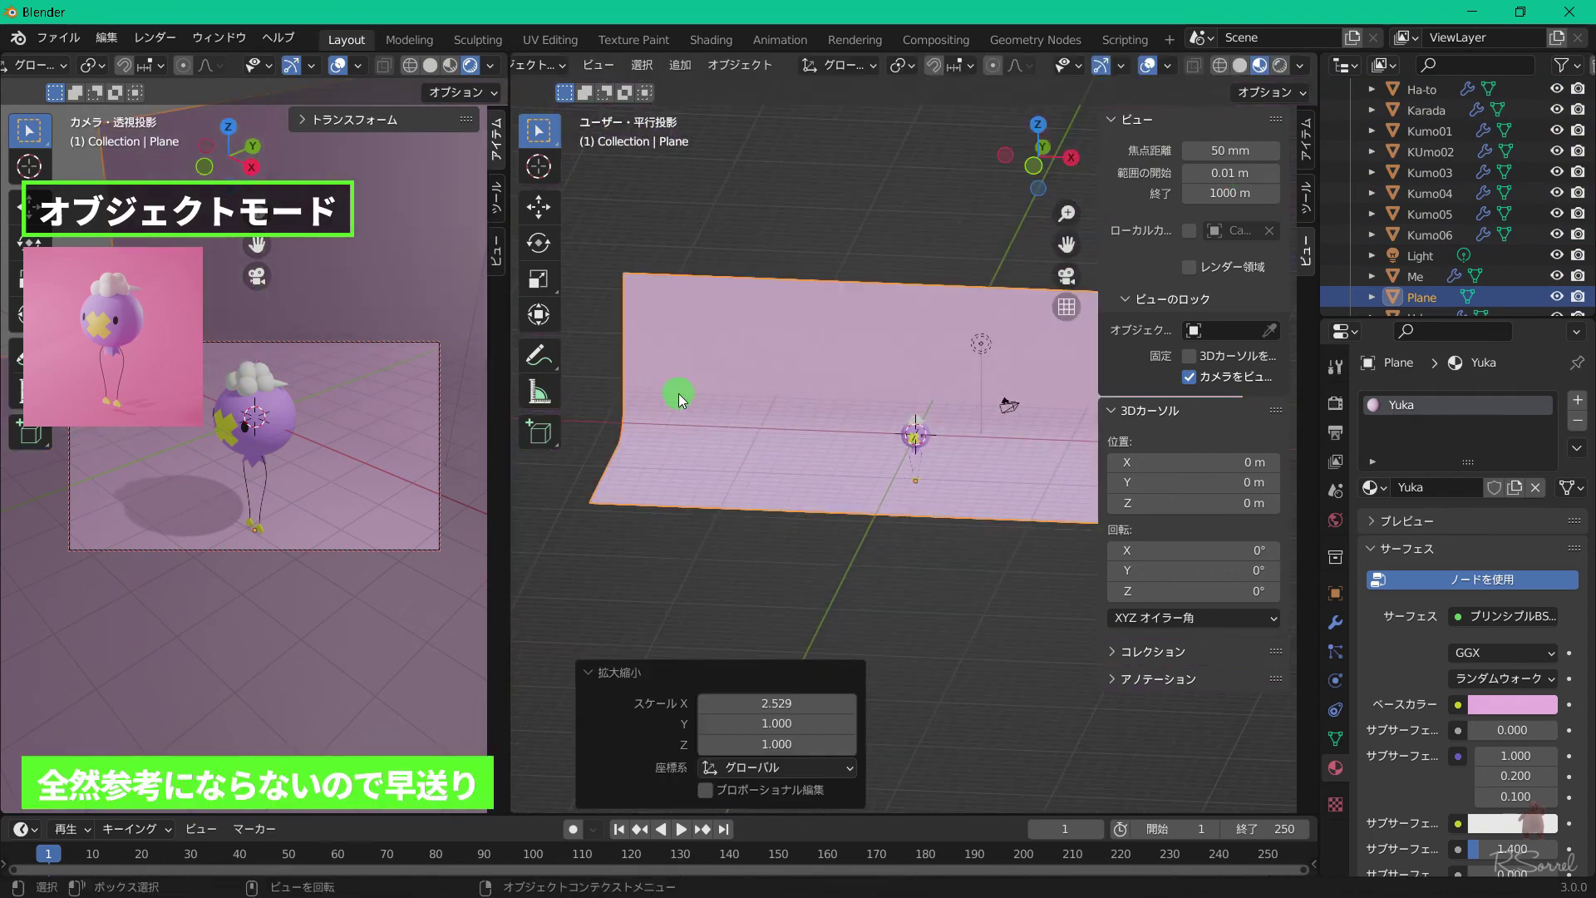
Change the scene light to a 3000 W spot light and move it to one side of the character.
click(984, 345)
click(1499, 492)
middle_drag(915, 349, 906, 532)
key(g)
middle_drag(834, 371, 846, 250)
scroll(805, 457, down, 4)
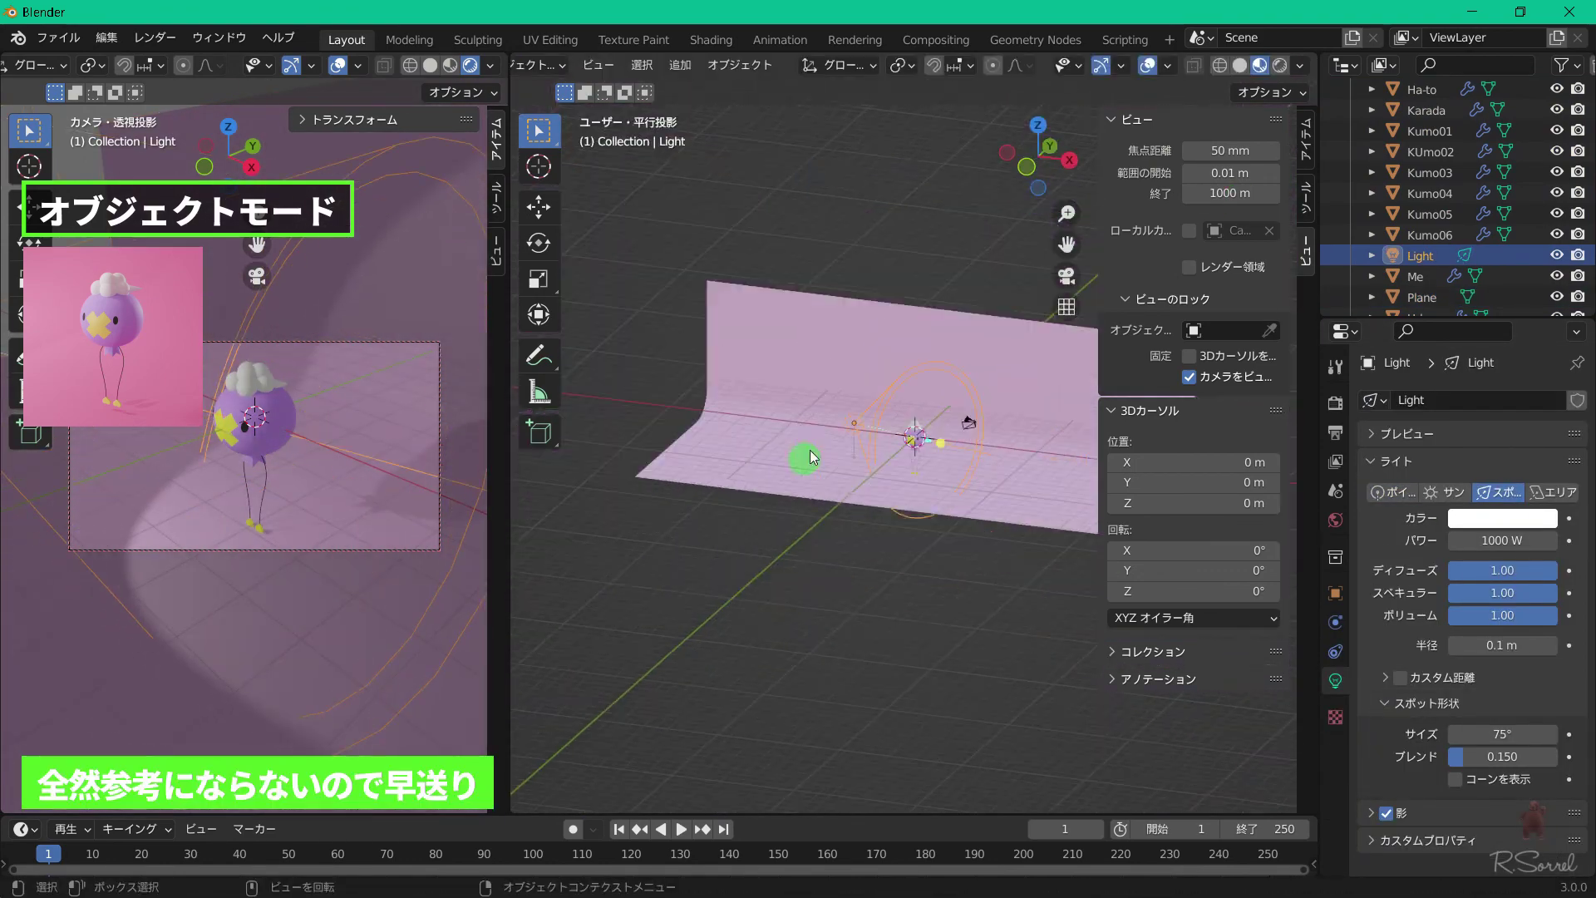
double_click(1502, 540)
text(3000)
Position and rotate the spot lights around the character, working in top view.
key(KP_7)
click(784, 396)
click(844, 616)
middle_drag(784, 532, 720, 442)
key(KP_7)
scroll(835, 467, down, 4)
key(r)
click(959, 492)
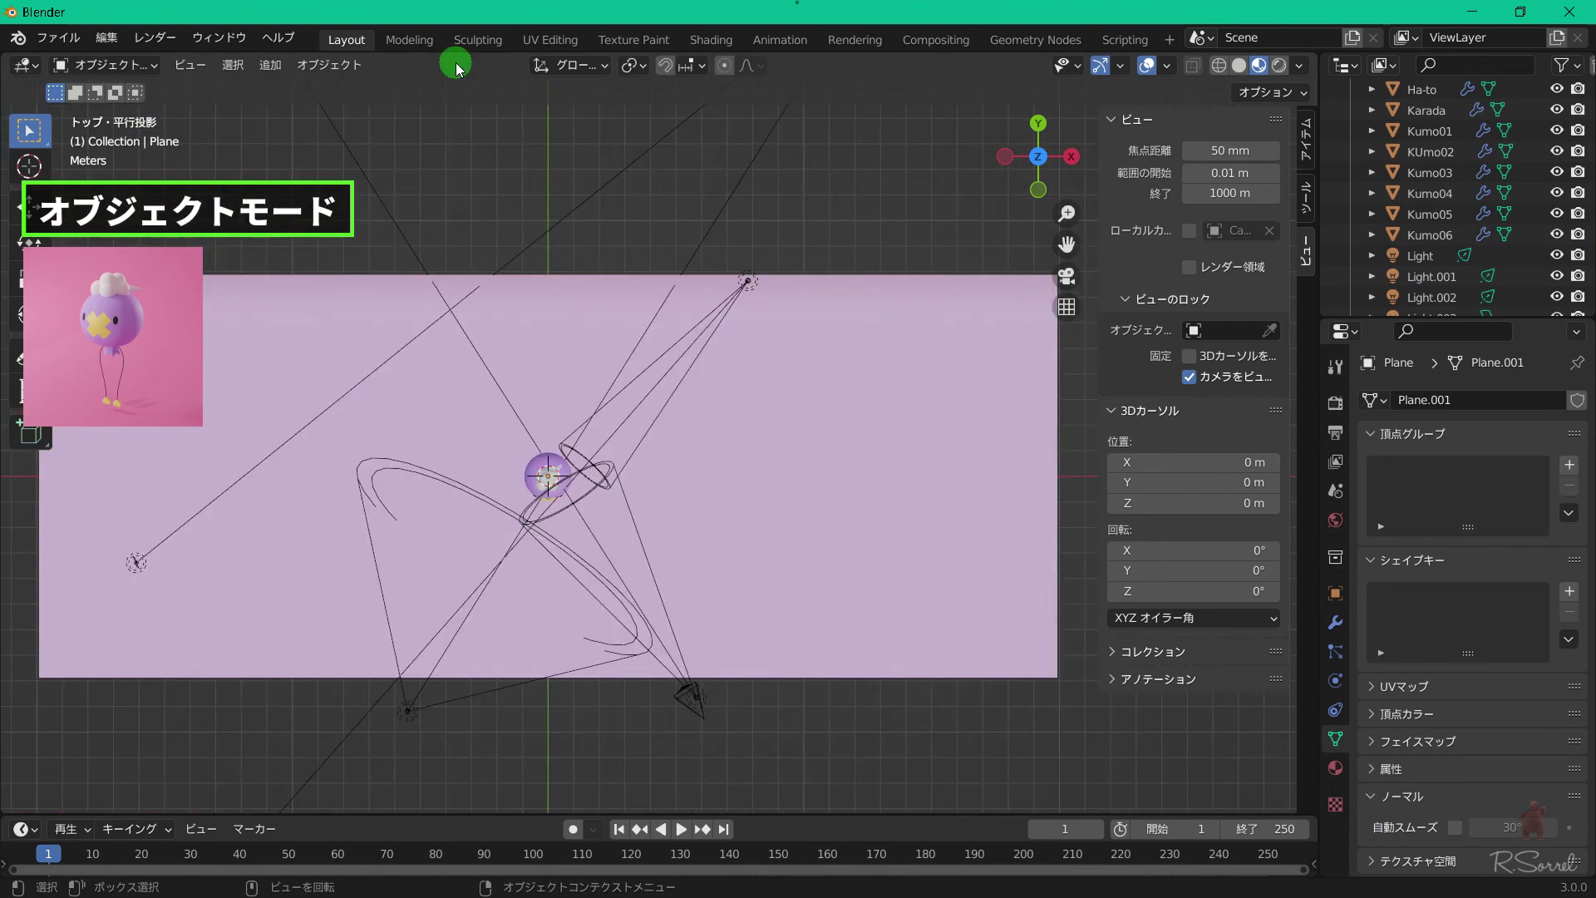
Frame the character's body closely around the eye and switch the render engine to Cycles.
middle_drag(731, 530, 766, 287)
scroll(832, 339, up, 4)
middle_drag(842, 347, 747, 325)
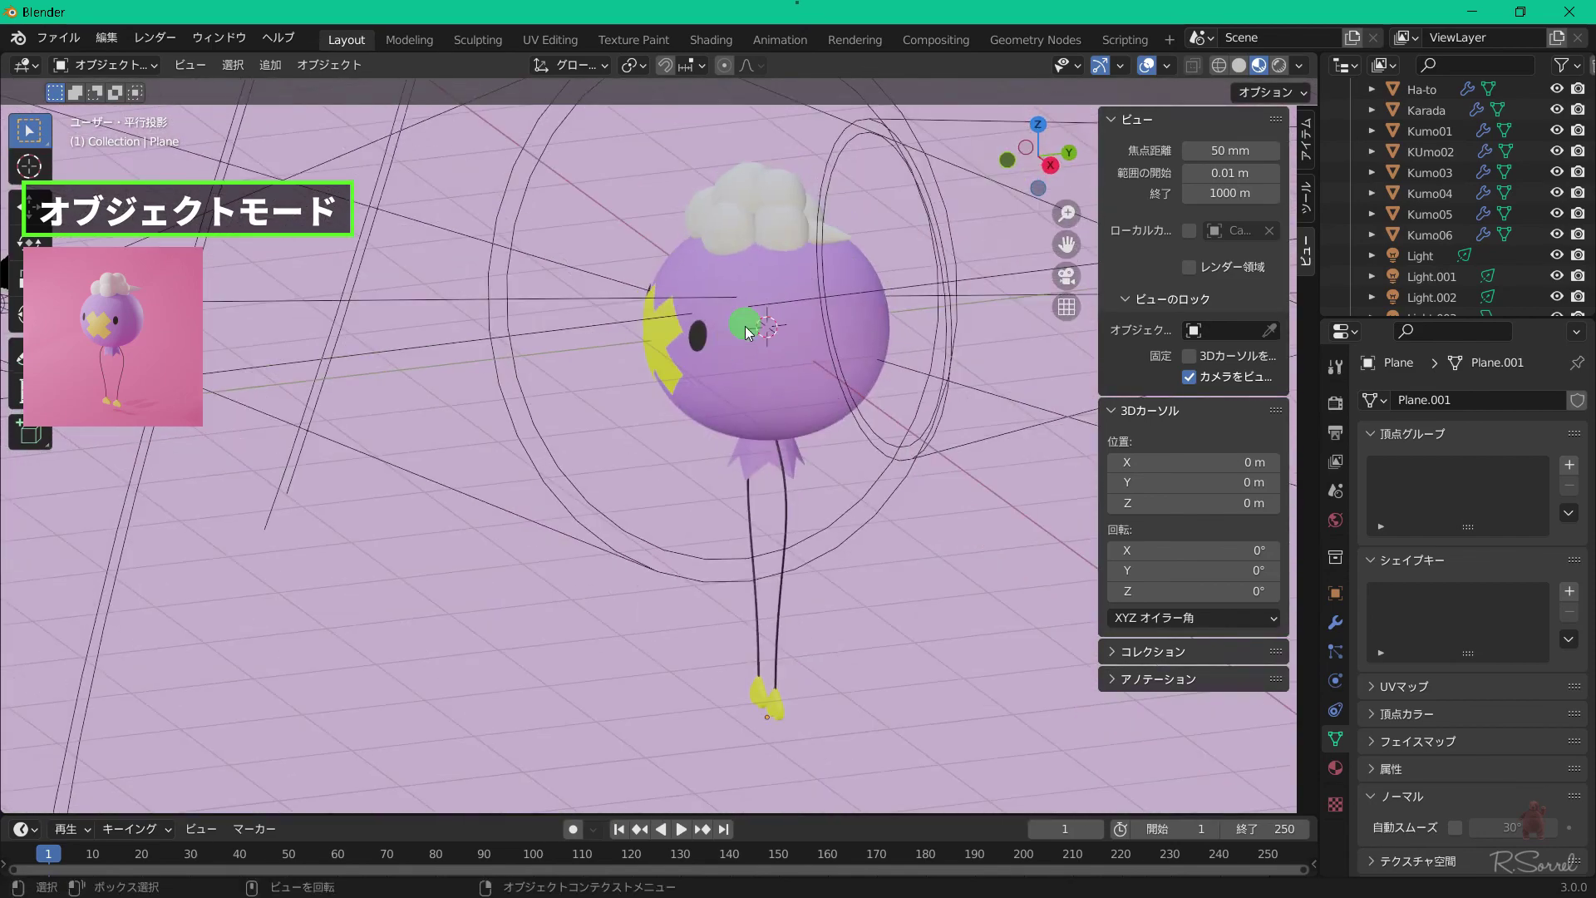
click(802, 386)
scroll(713, 430, up, 4)
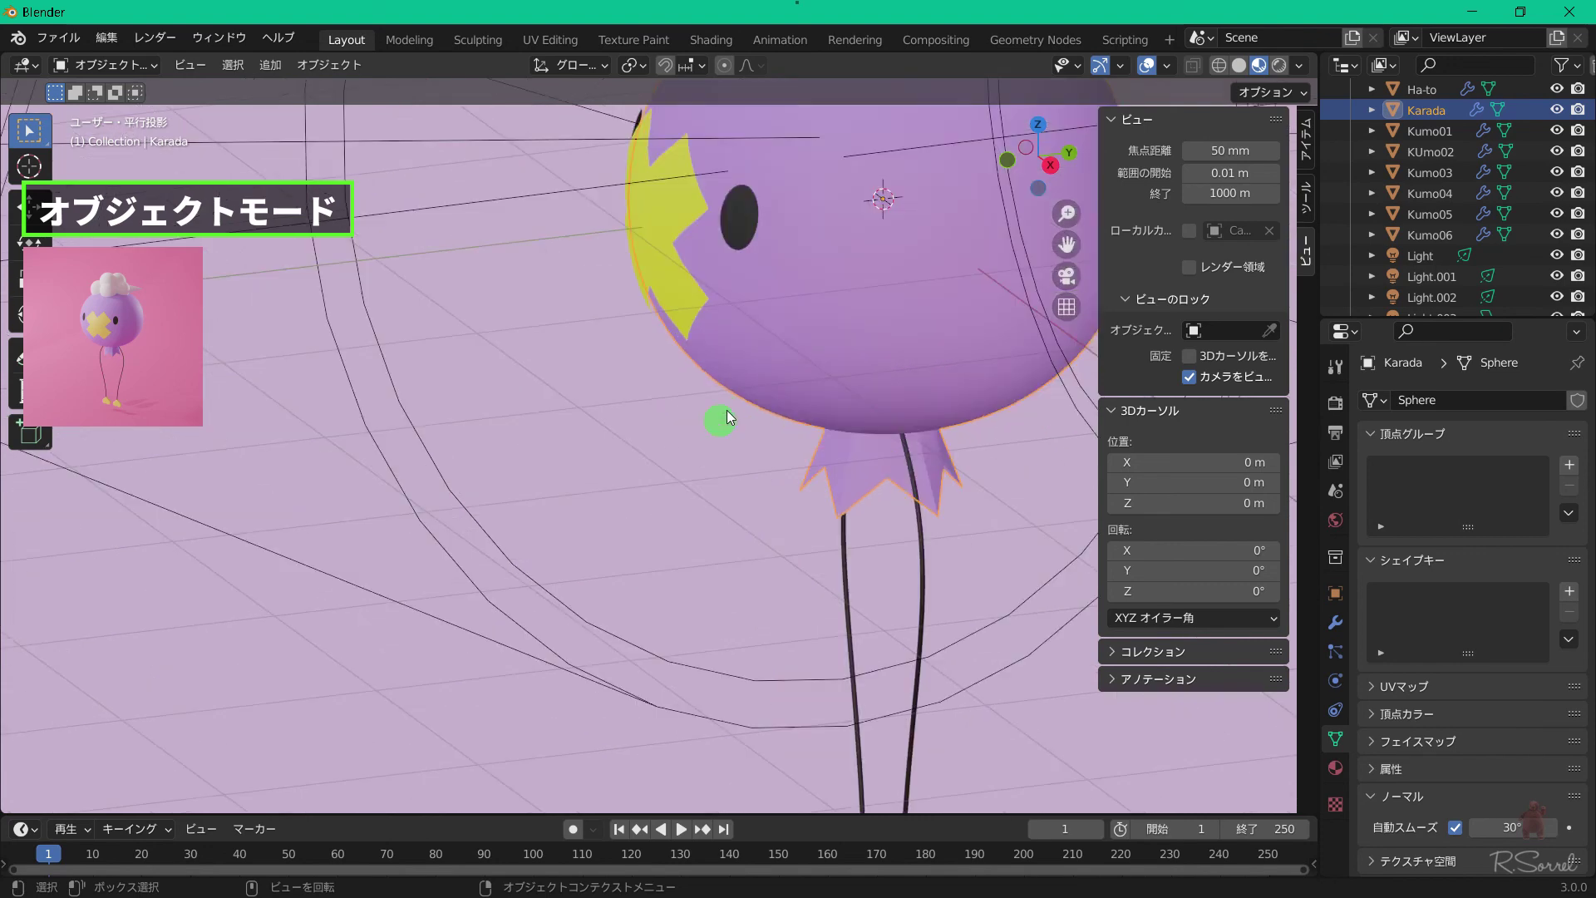
shift+middle_drag(766, 397, 646, 572)
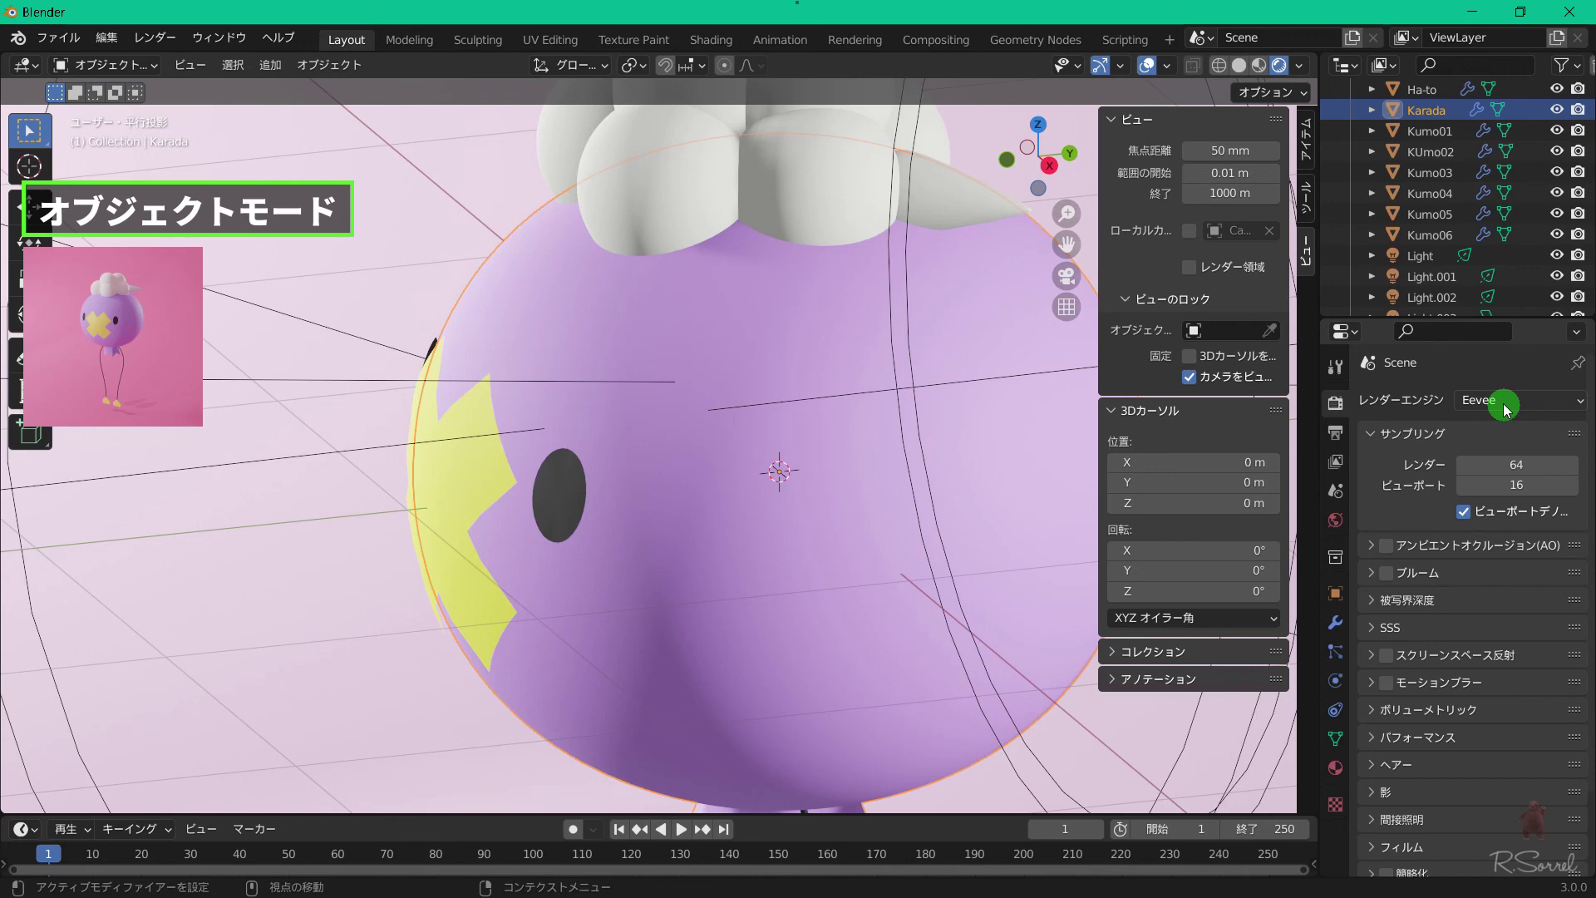
click(1507, 406)
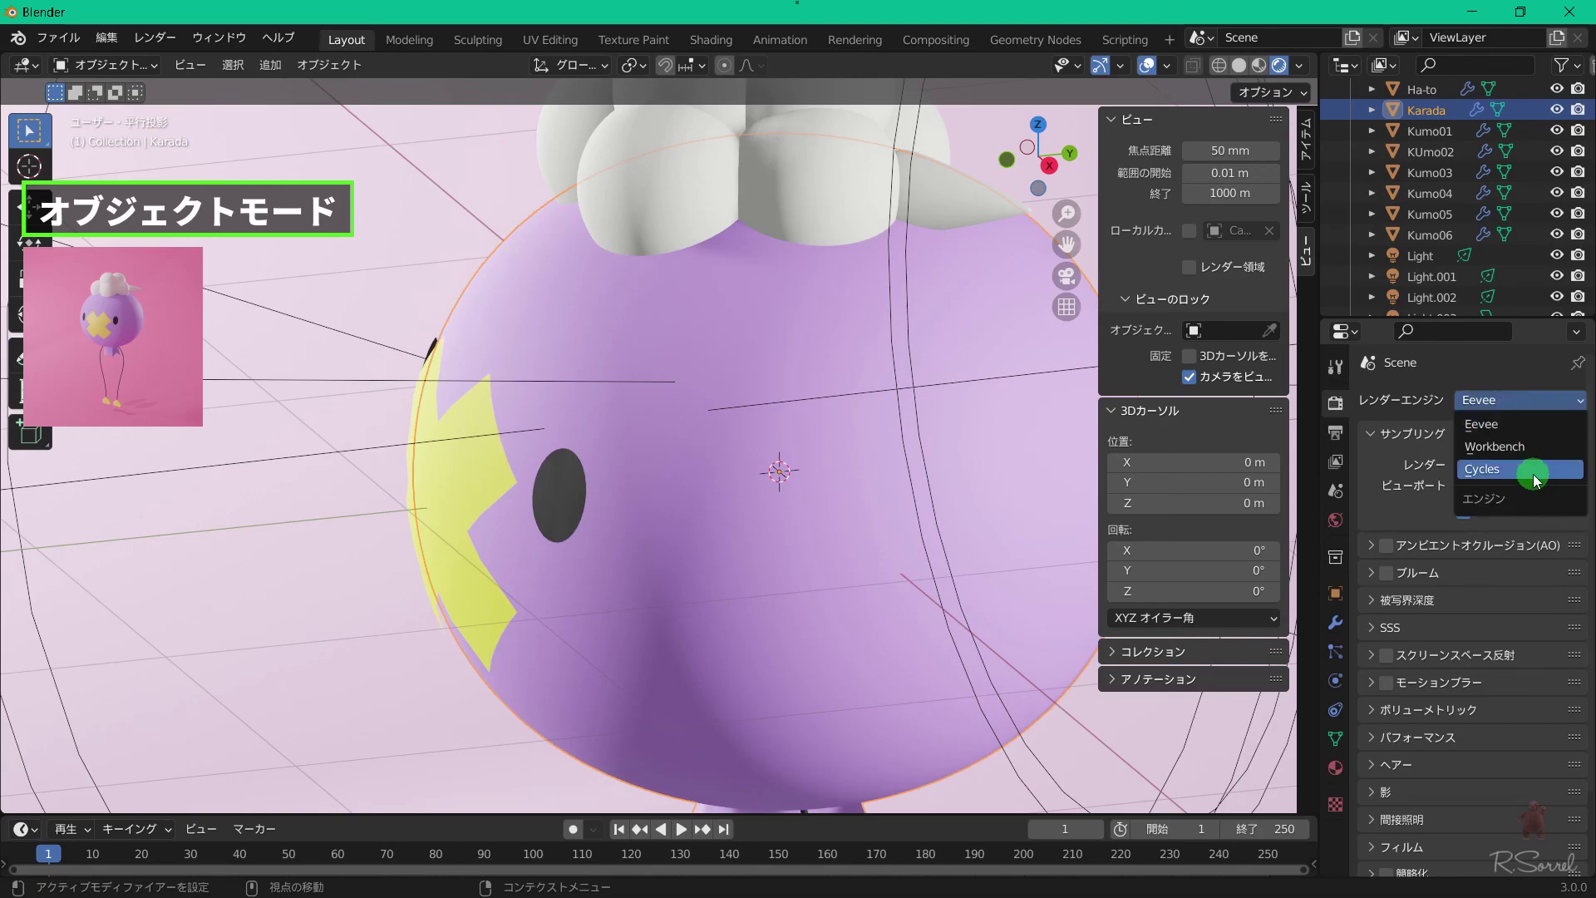
click(1534, 474)
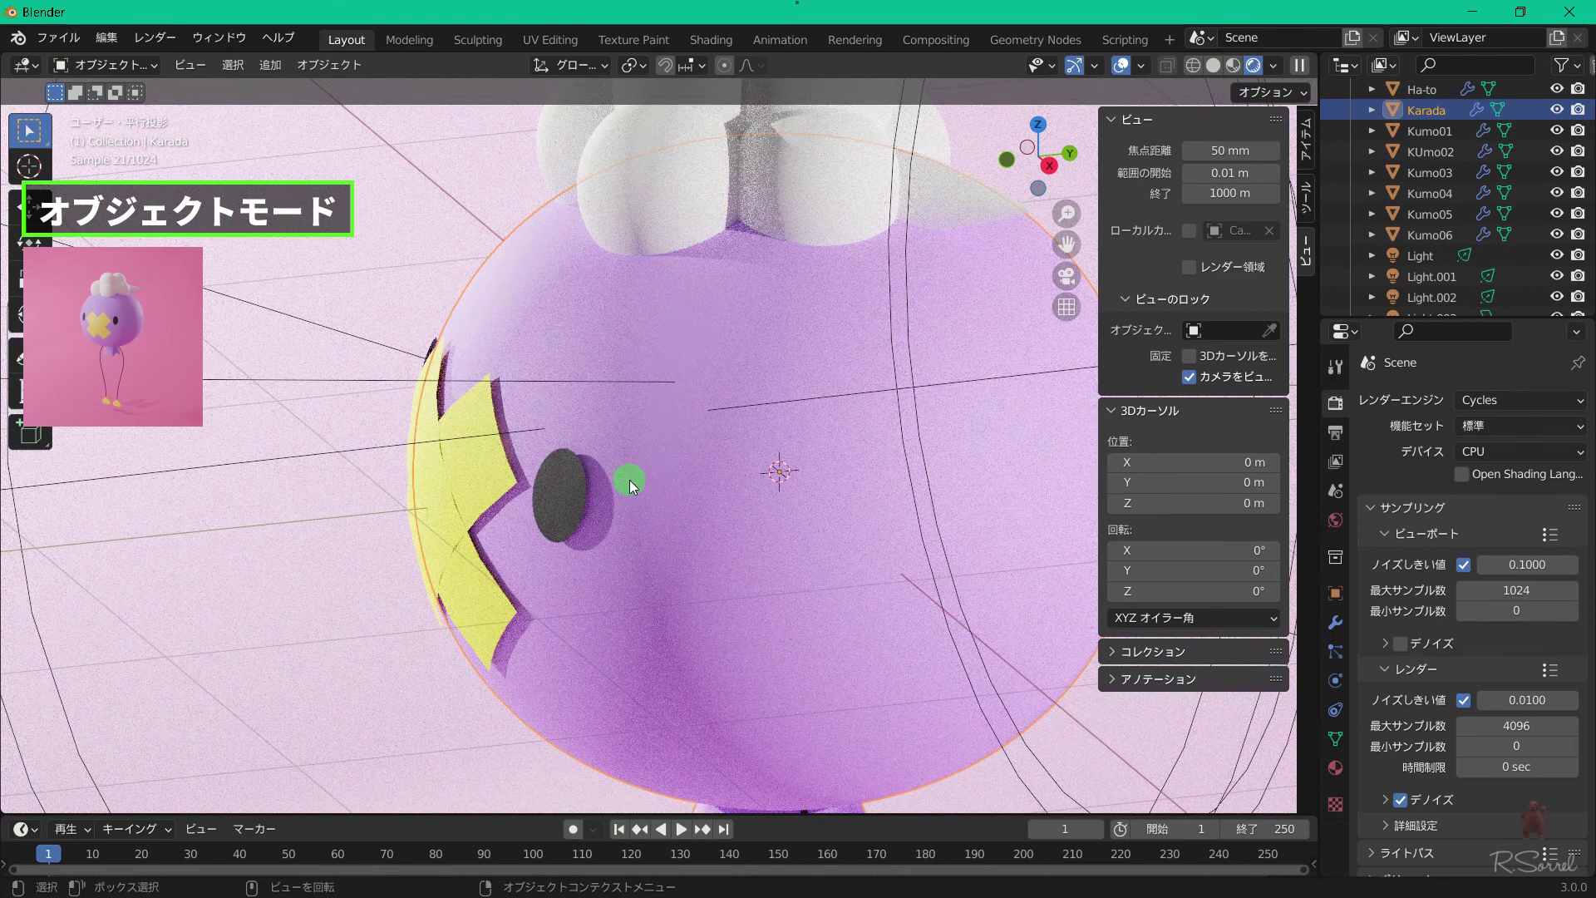
Turn off shadow ray visibility for the eyes and for the yellow X mark.
click(555, 495)
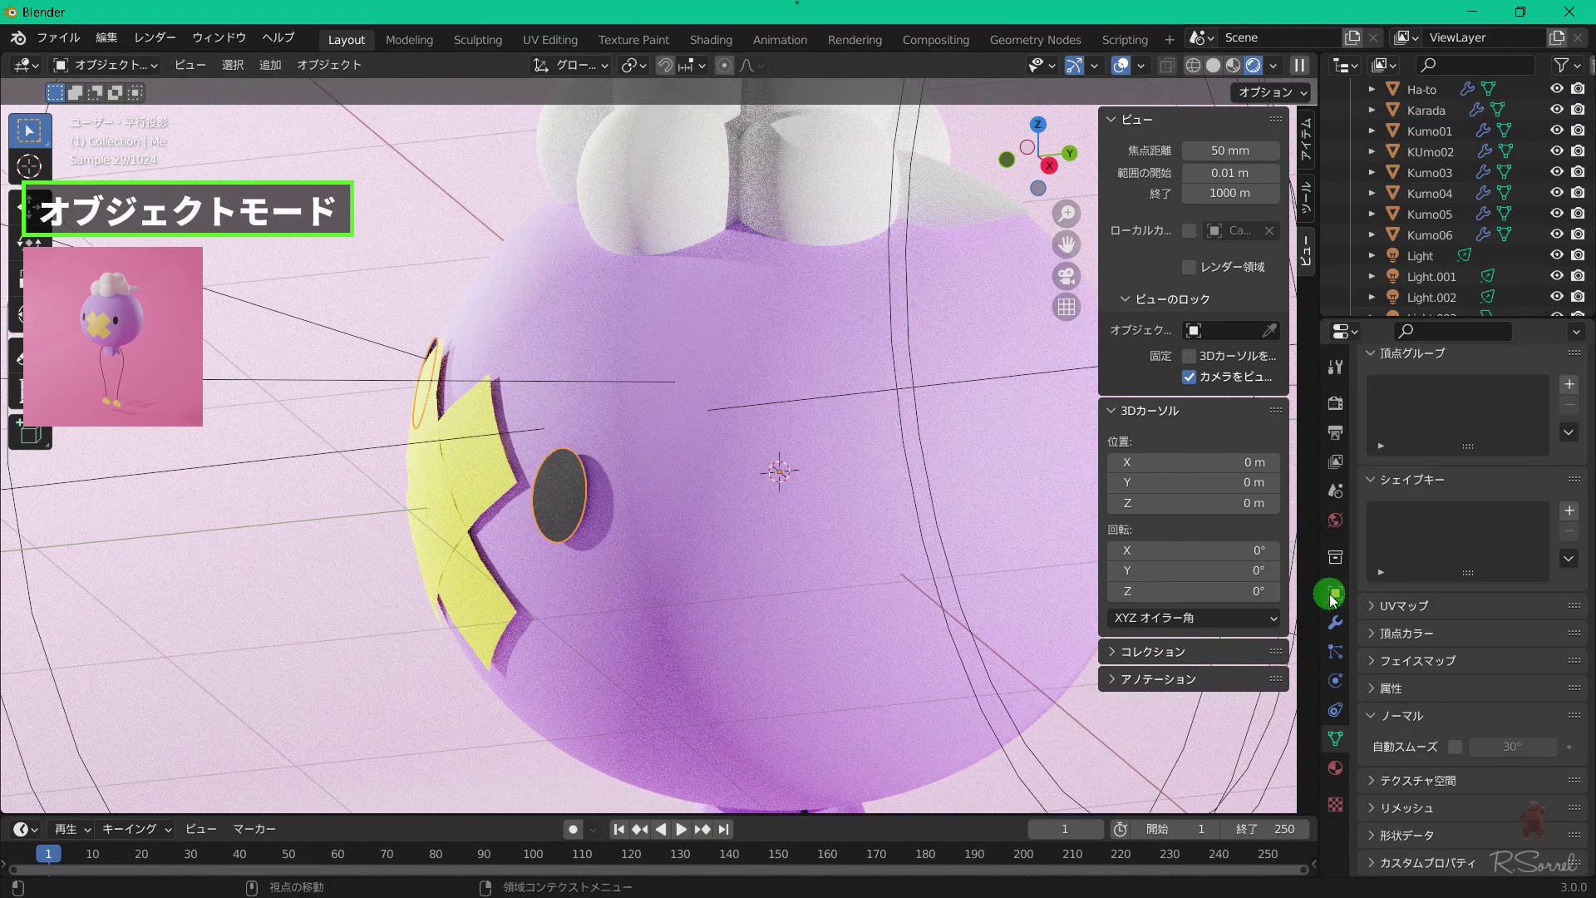
click(1333, 596)
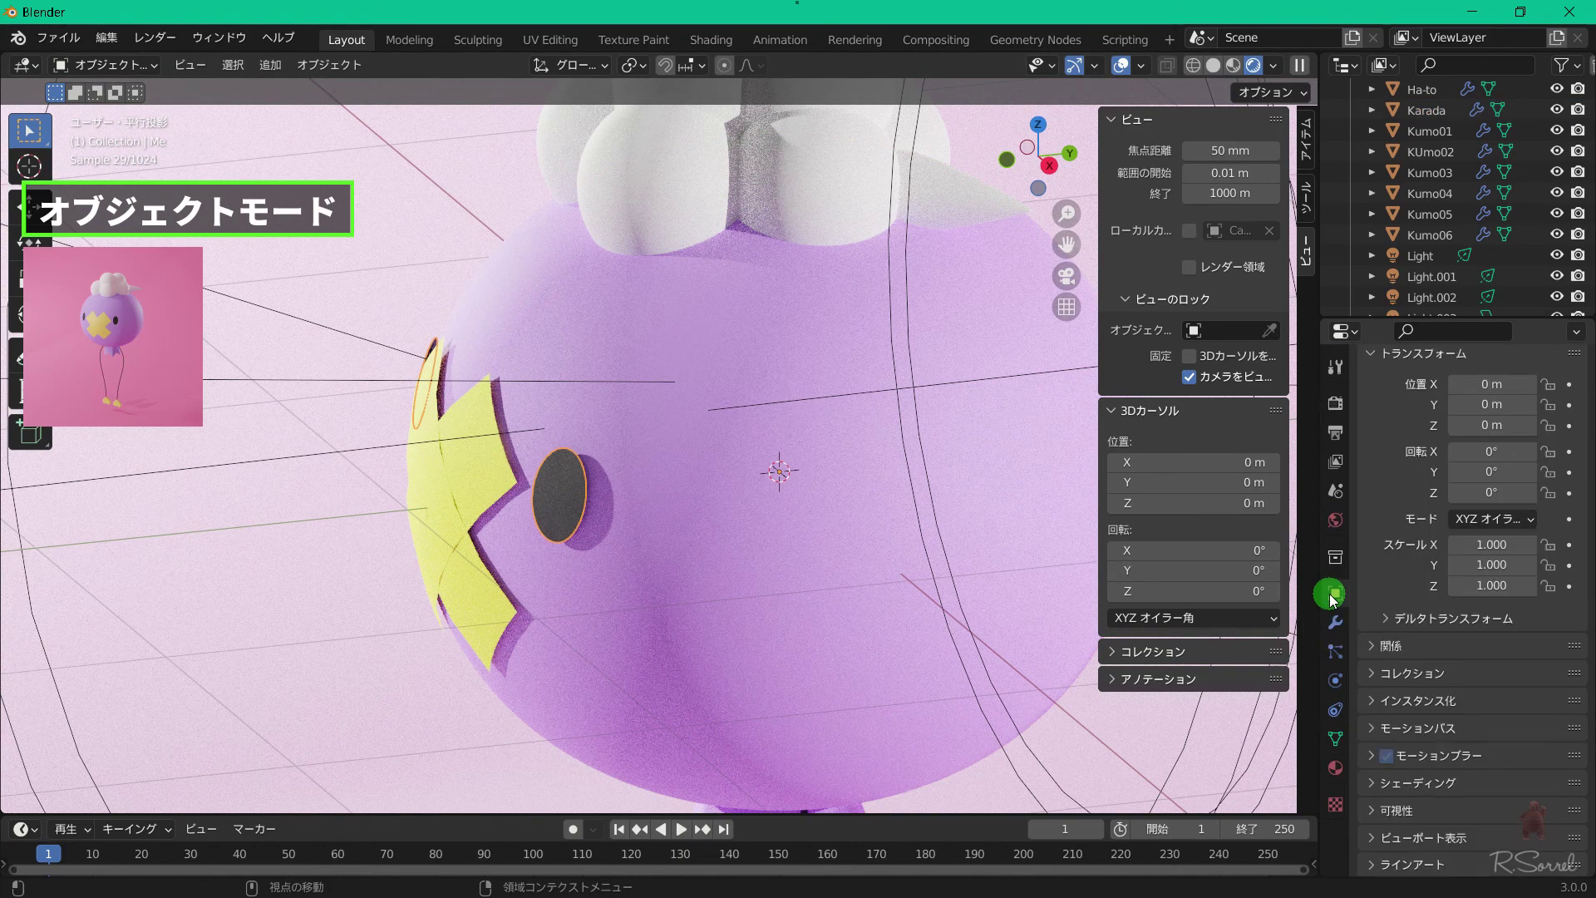
scroll(1505, 674, down, 1)
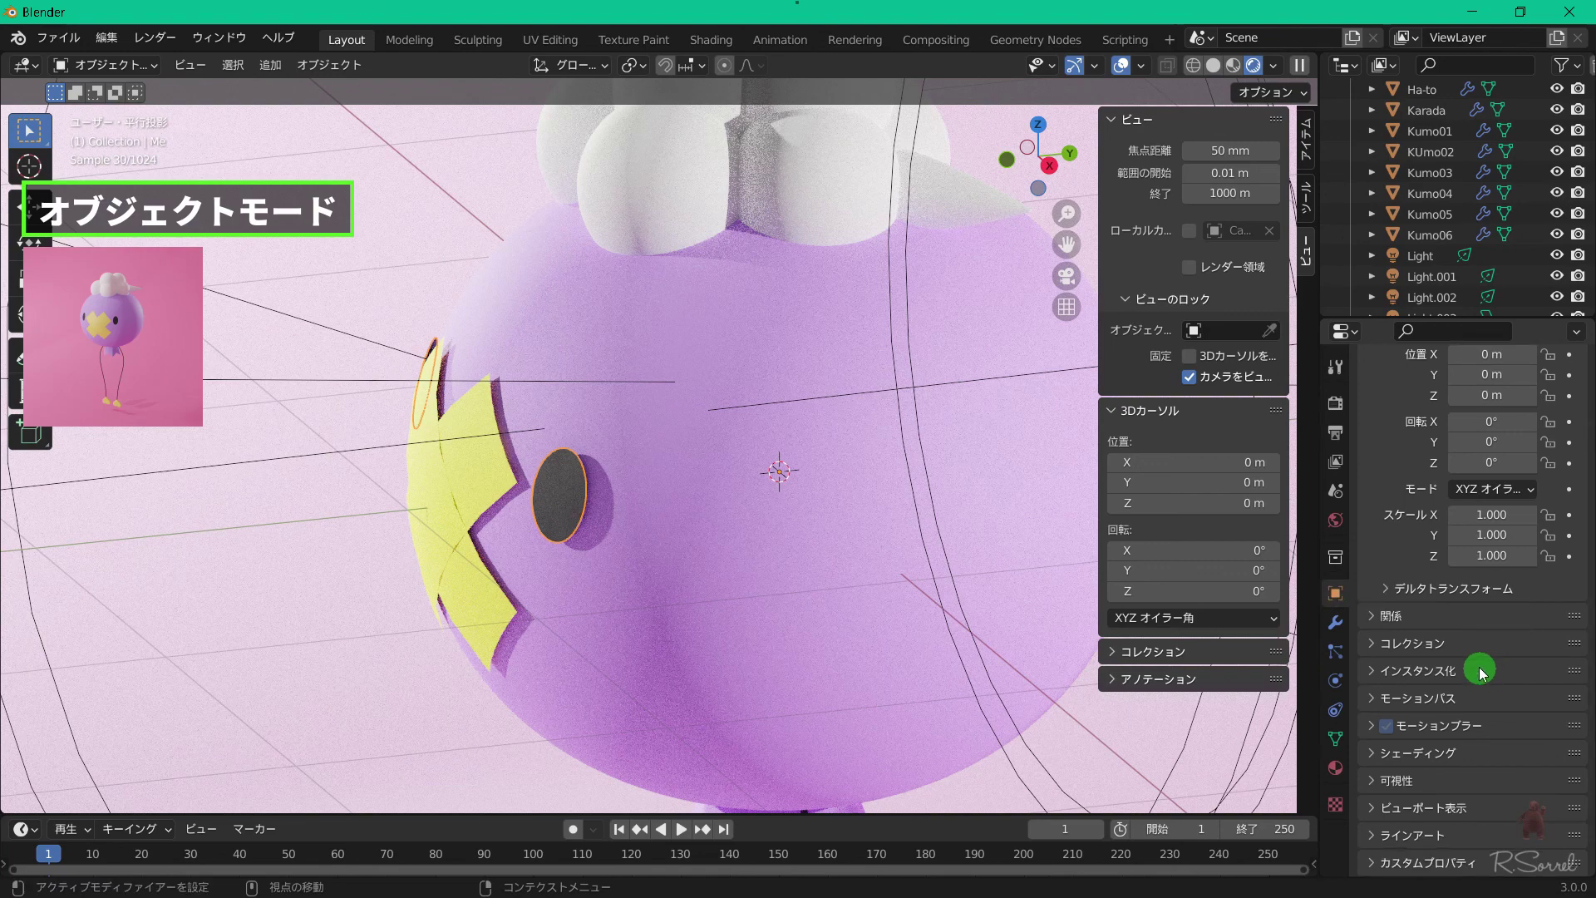
click(1461, 779)
scroll(1468, 779, down, 12)
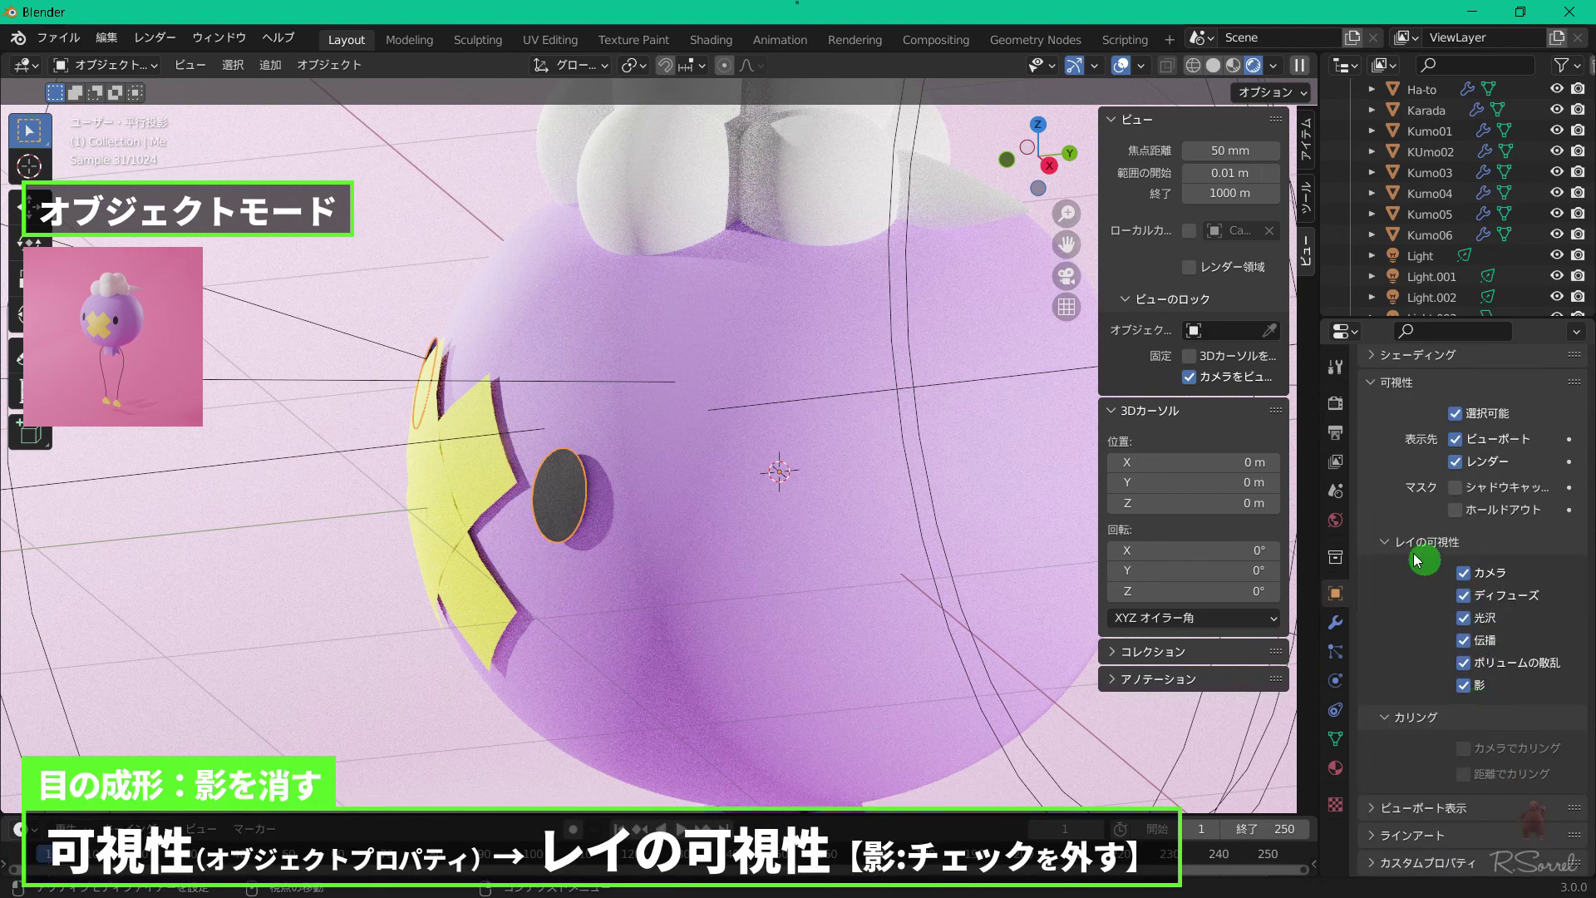
click(1485, 690)
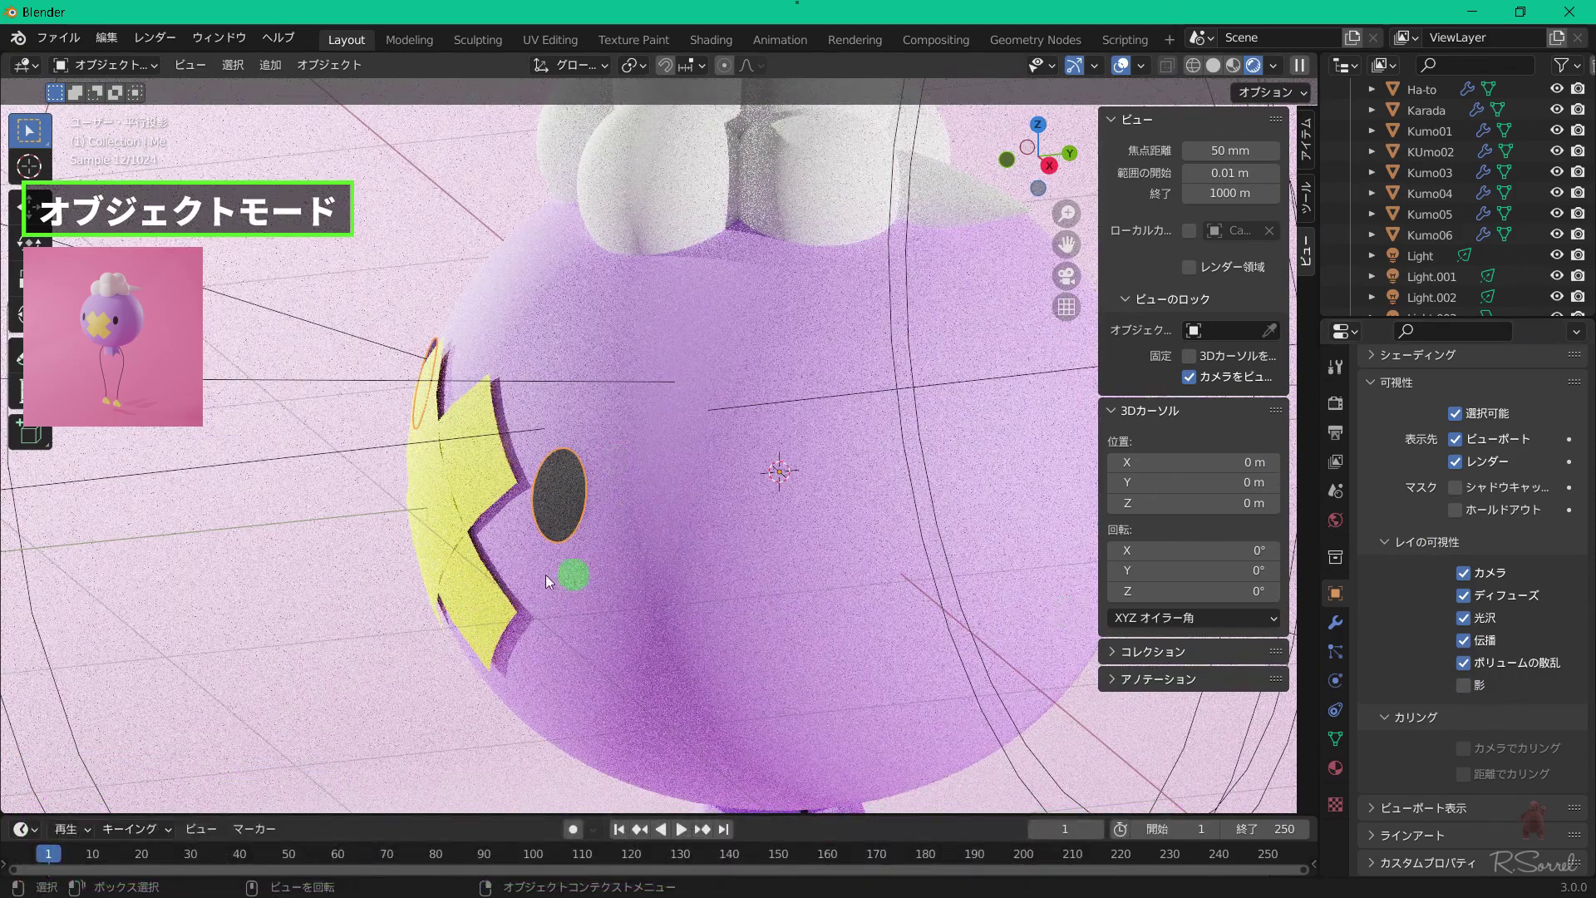
click(491, 485)
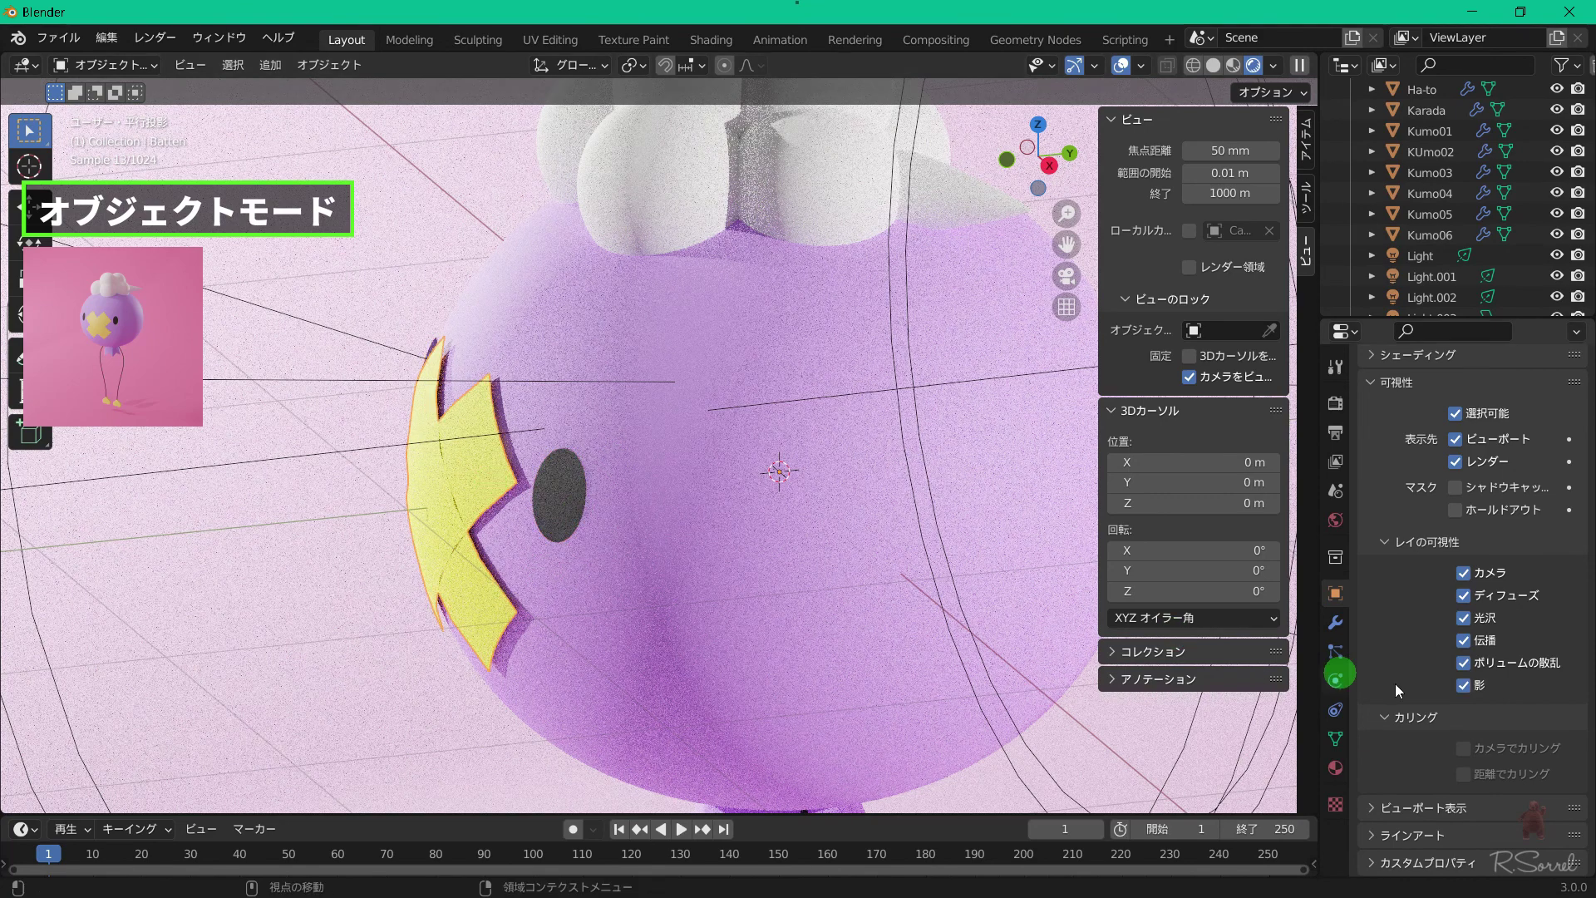
click(1479, 688)
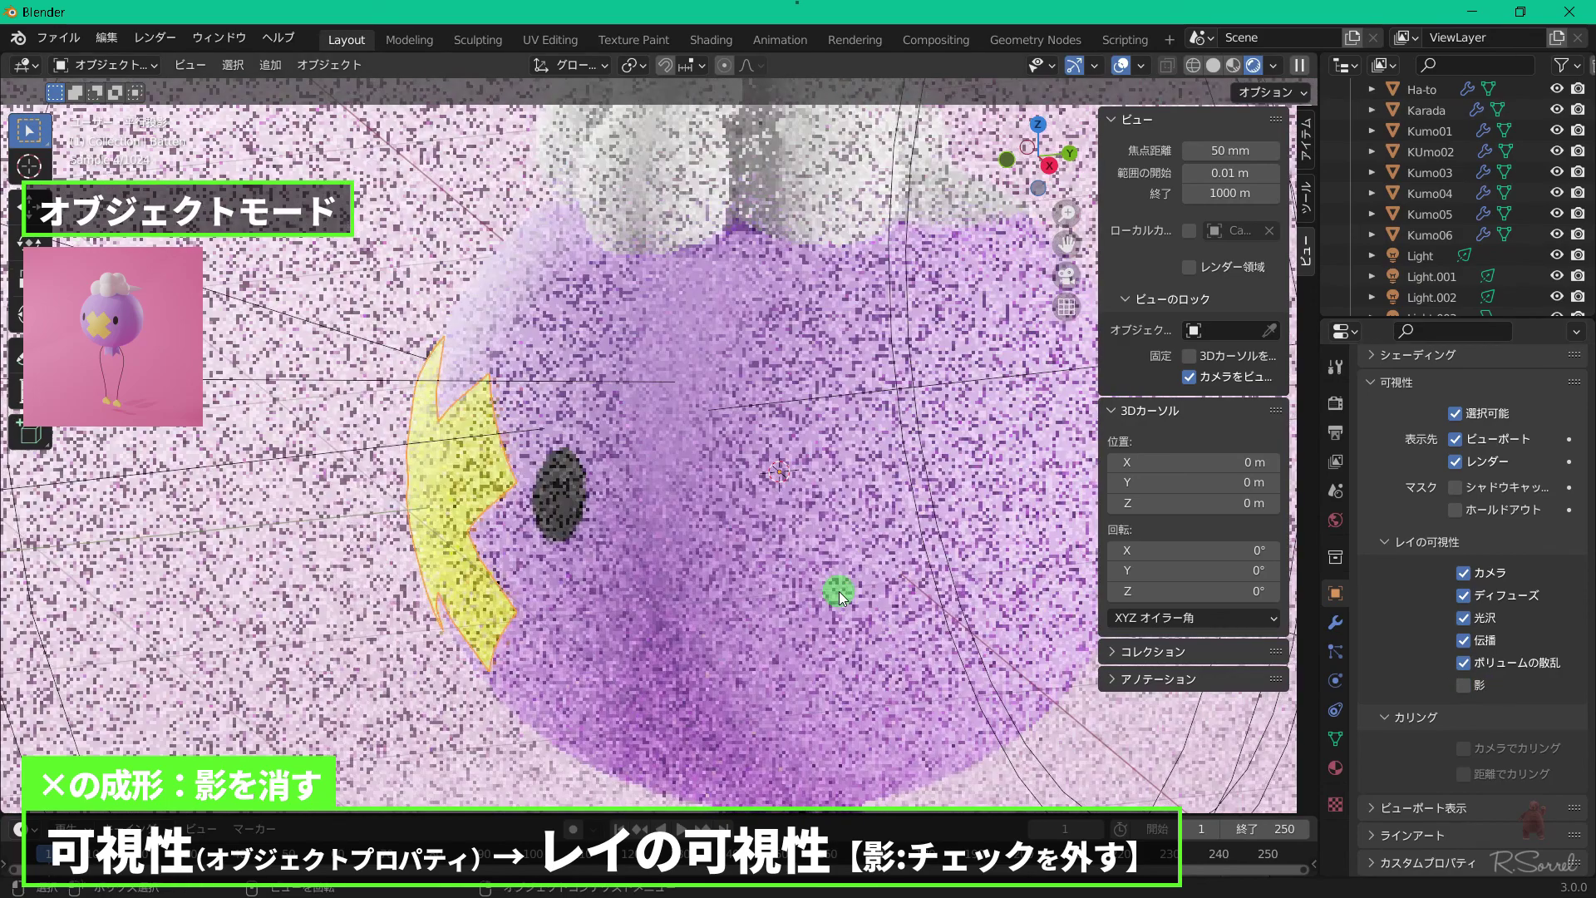